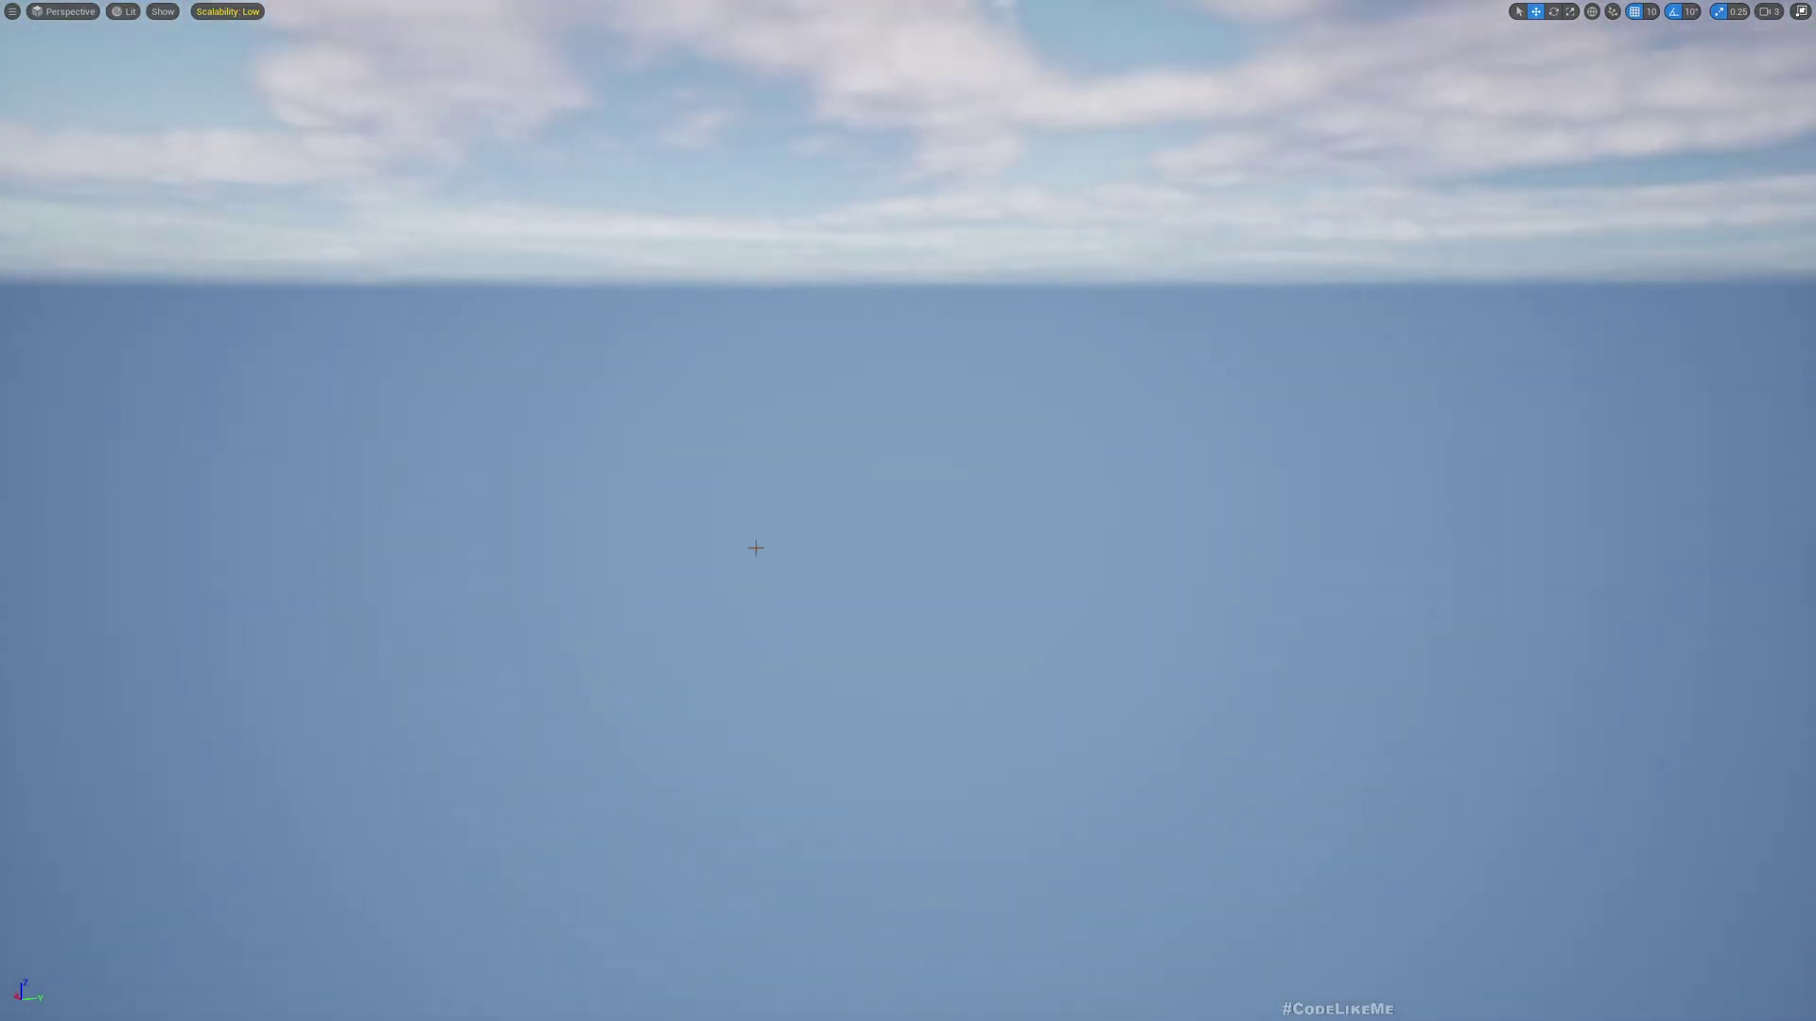
Step: Play-test the WorldGeneration level in full-screen view and run the character around to inspect the terrain and its mountain
{"action": "key", "text": "alt+p"}
{"action": "left_click", "coordinate": [756, 548]}
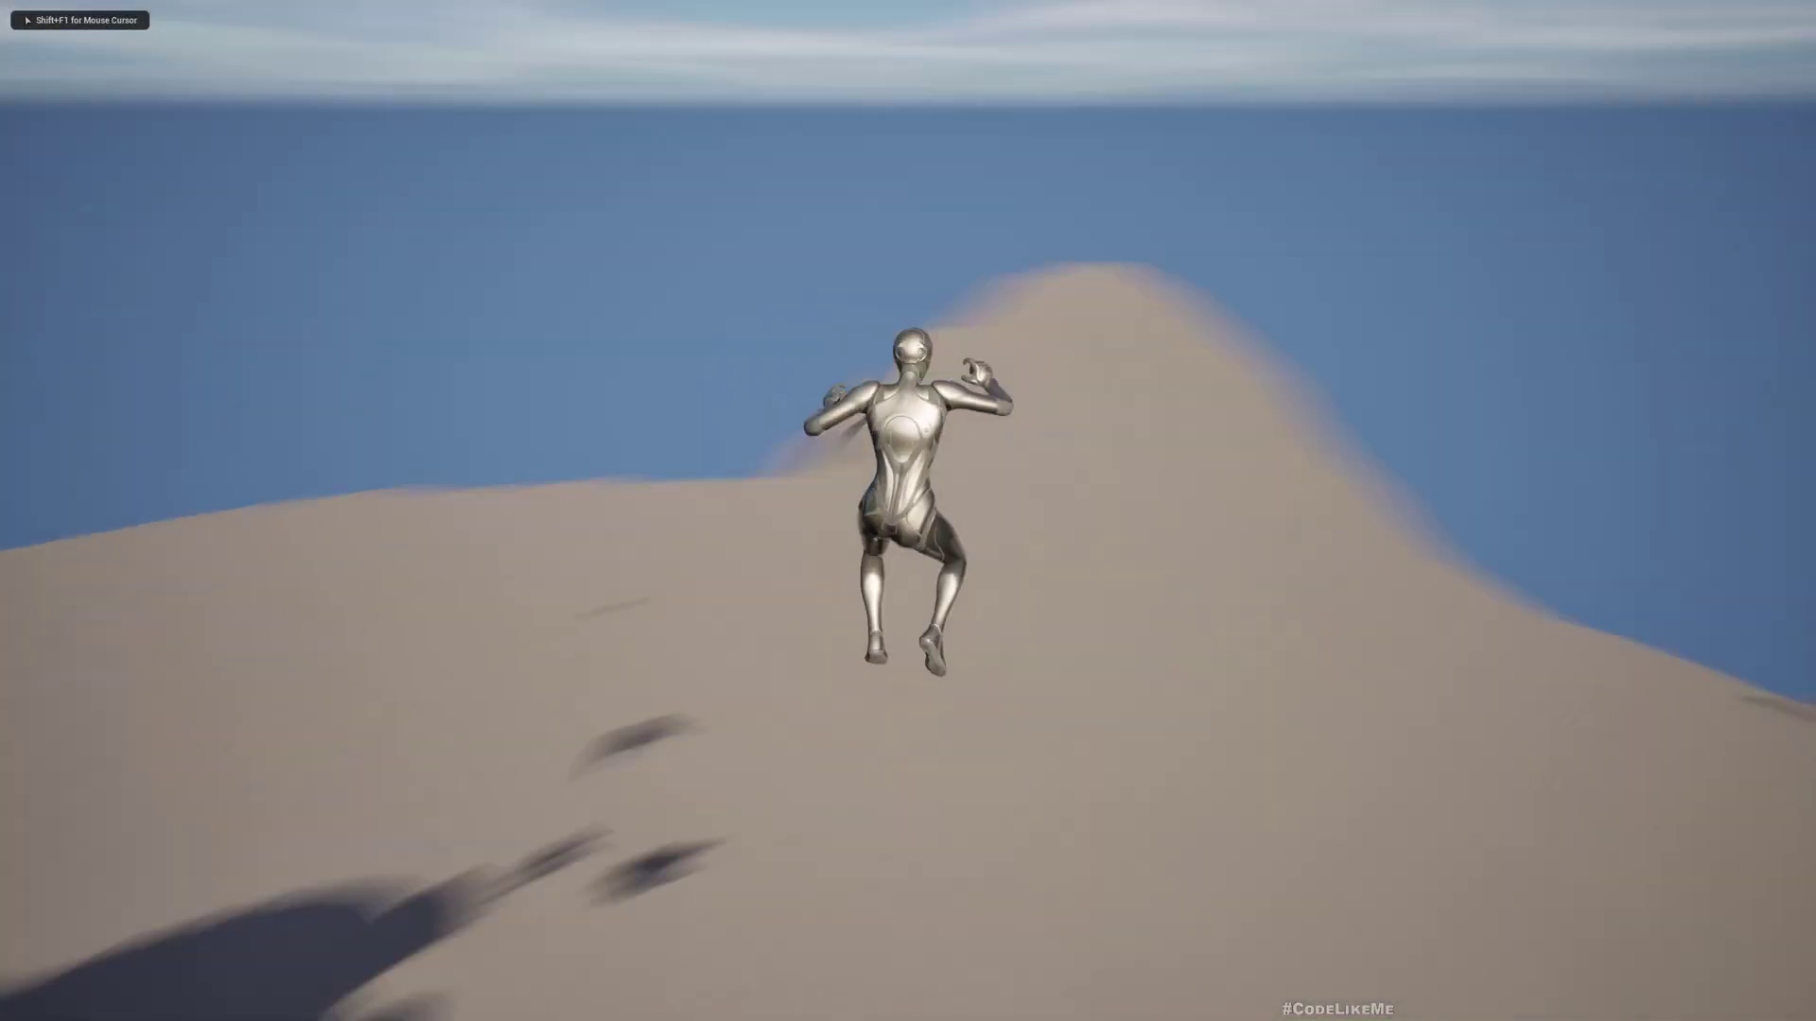
{"action": "key", "text": "a"}
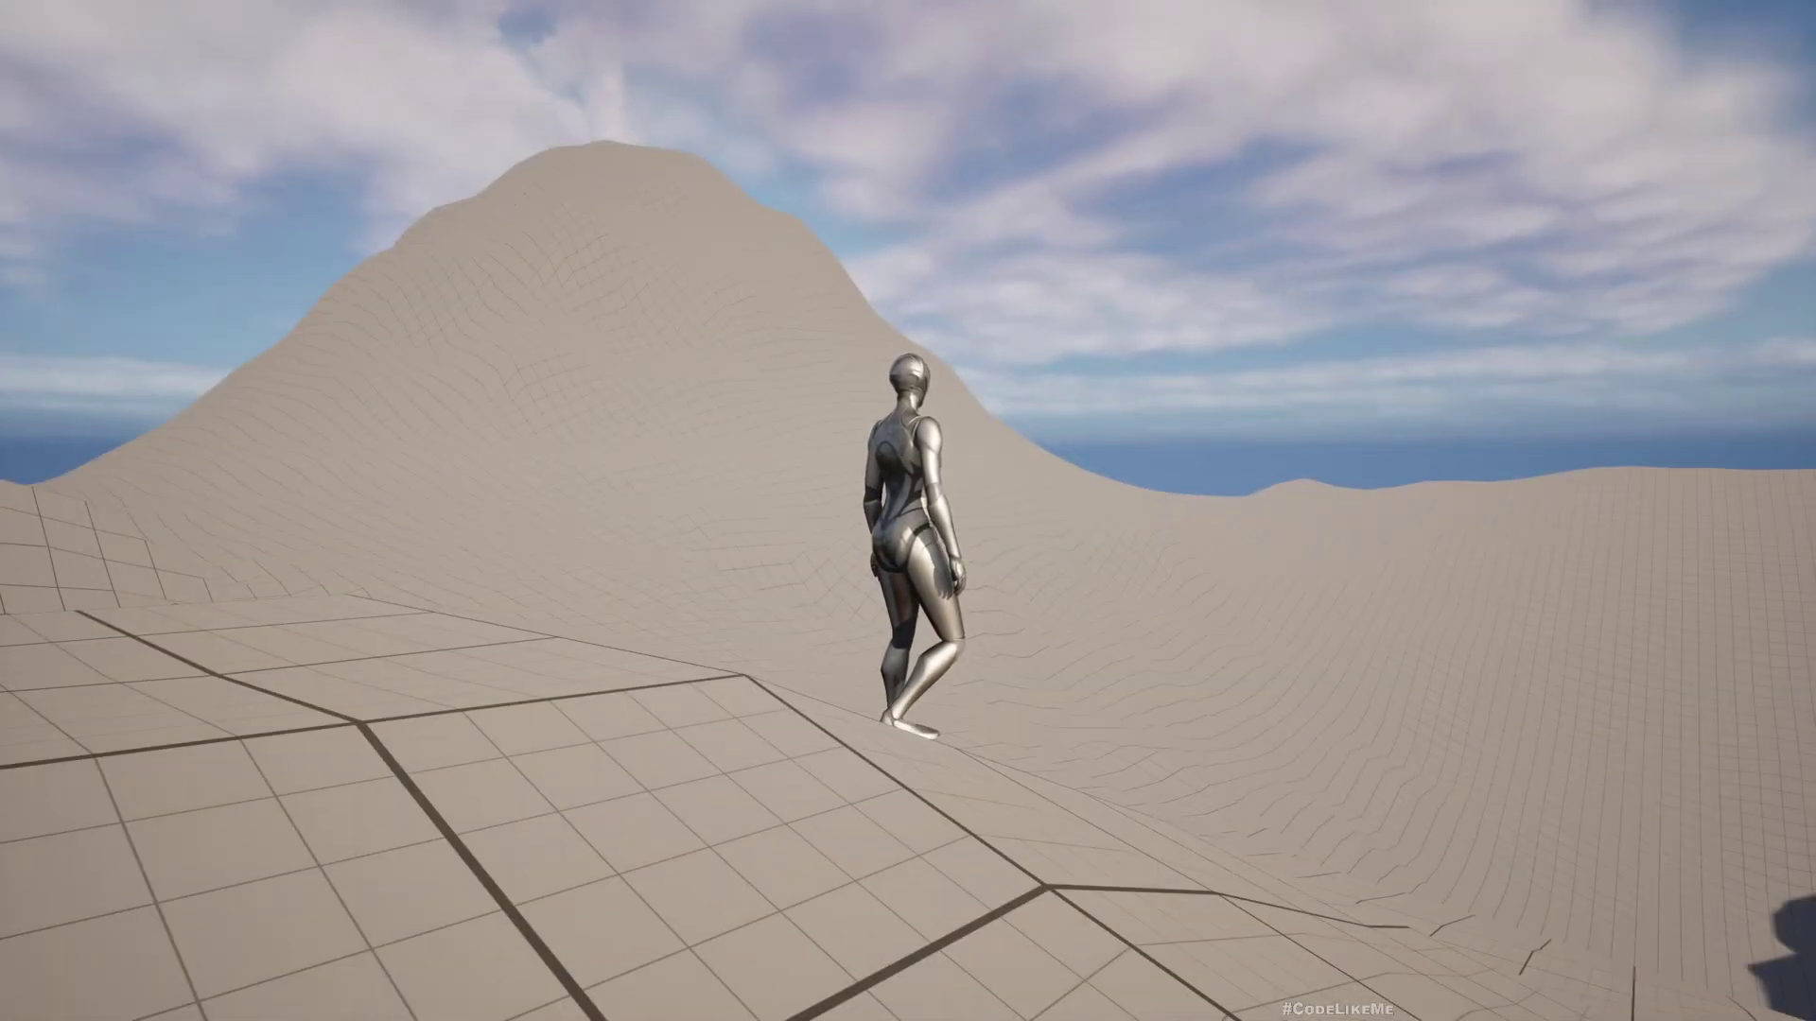
{"action": "key", "text": "w"}
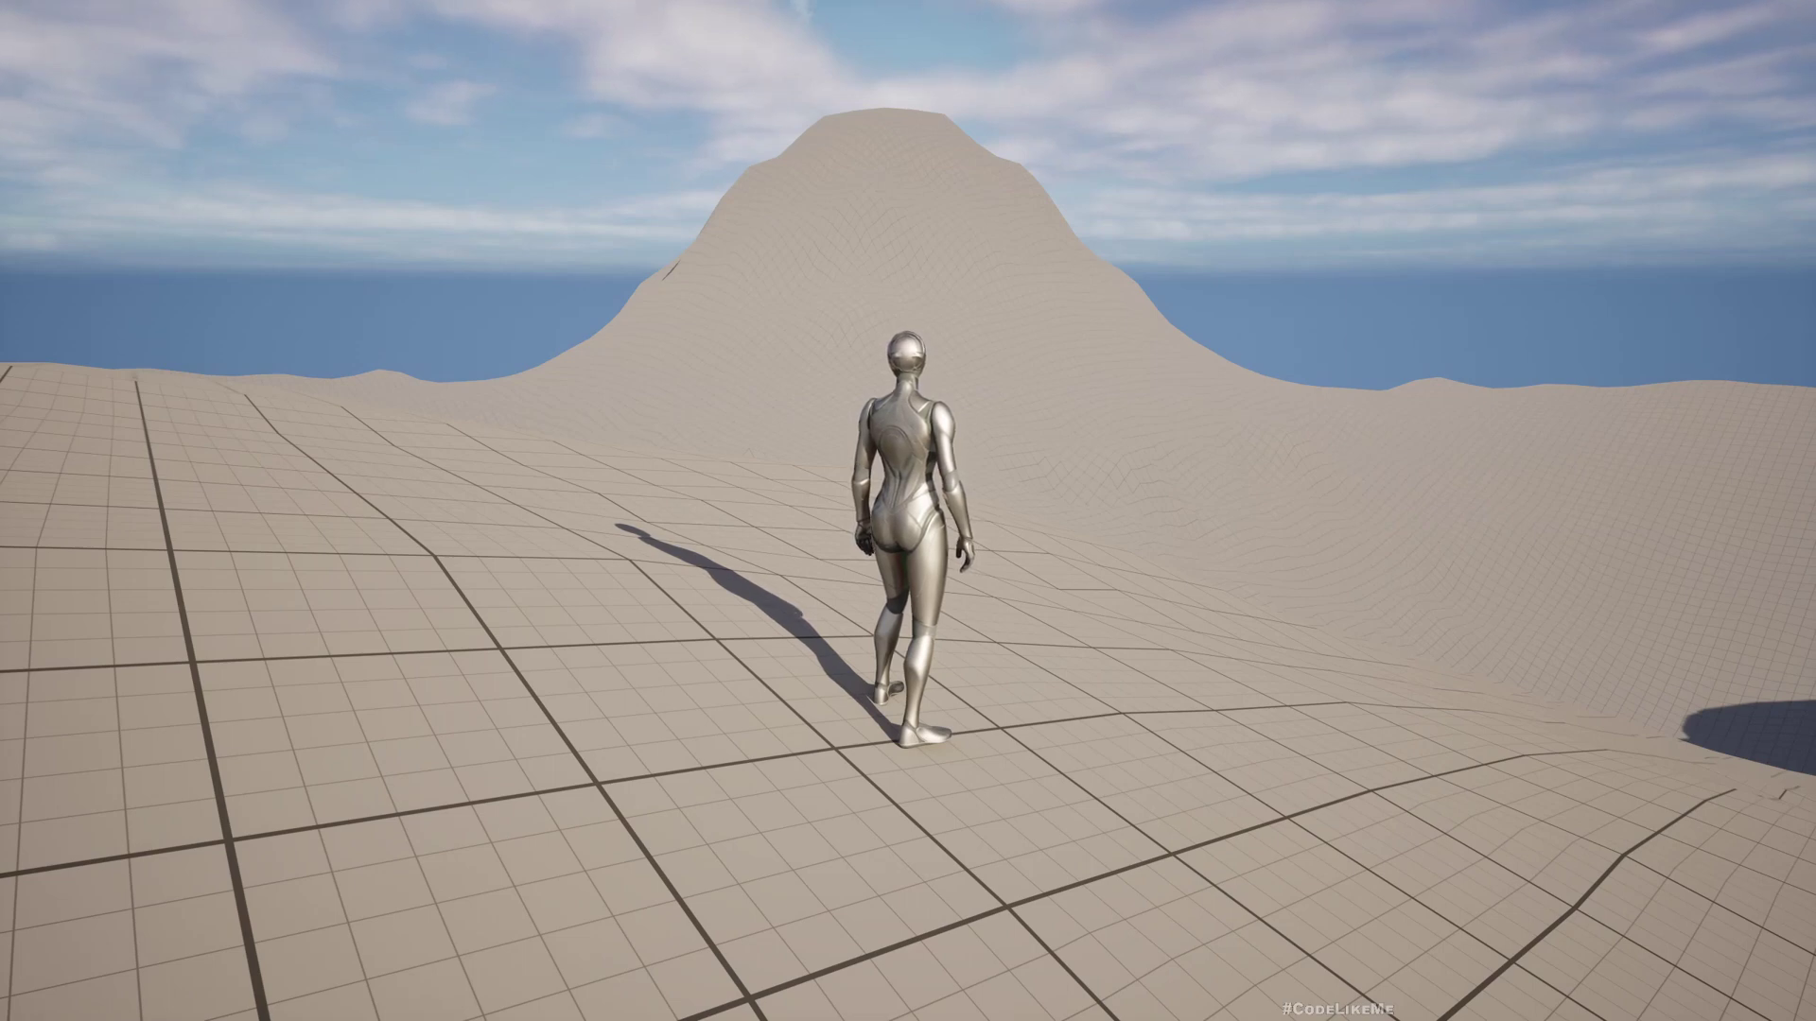
{"action": "key", "text": "F11"}
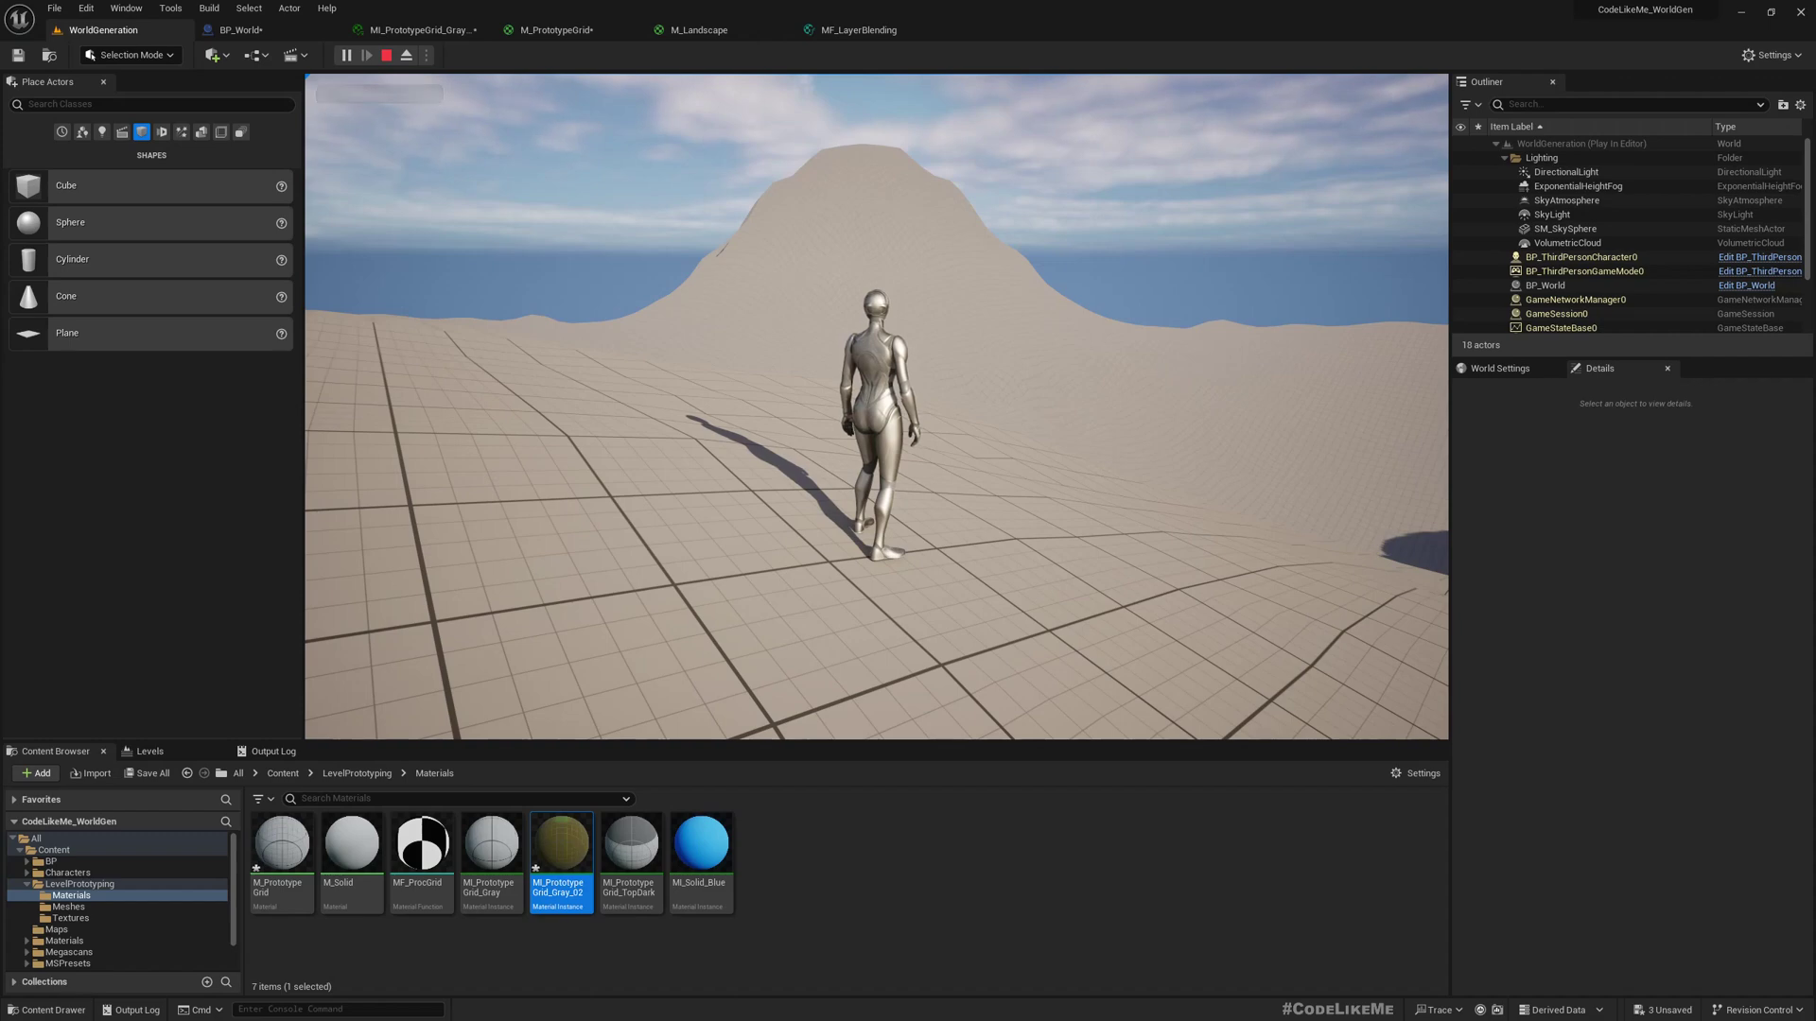
{"action": "key", "text": "Escape"}
{"action": "right_click_drag", "start_coordinate": [495, 592], "coordinate": [532, 498]}
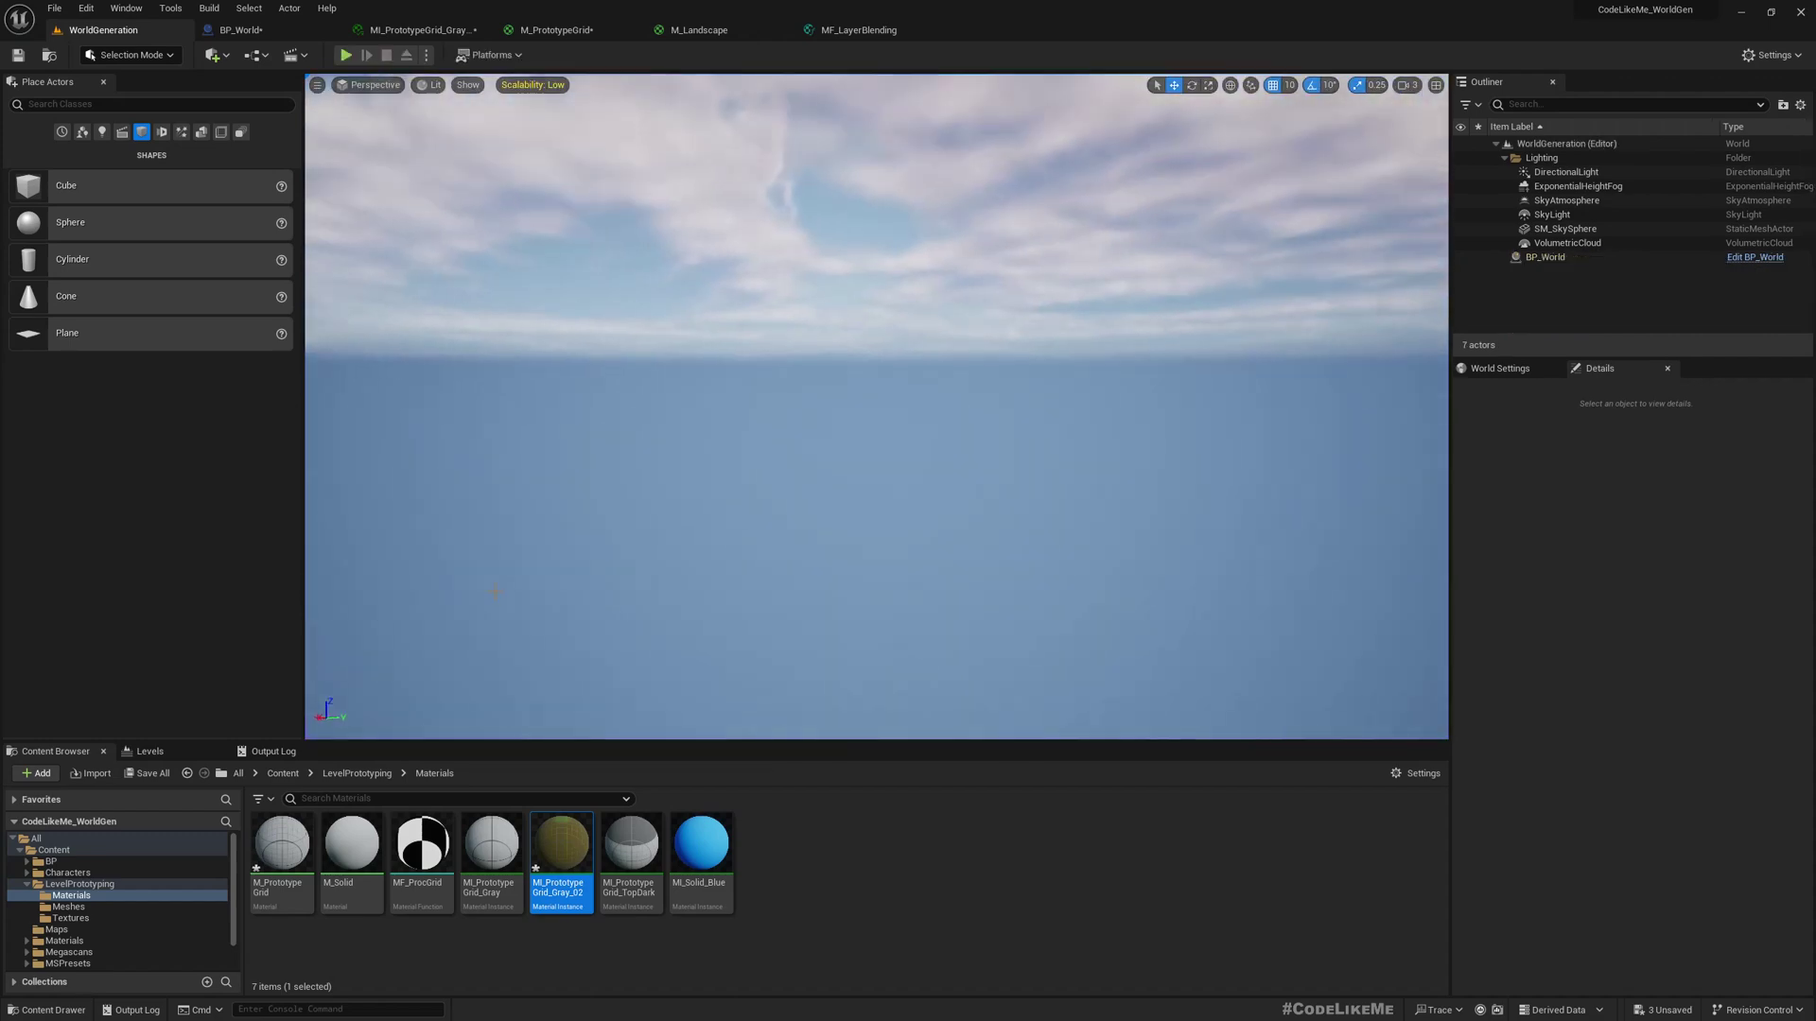
{"action": "key", "text": "F11"}
{"action": "key", "text": "alt+p"}
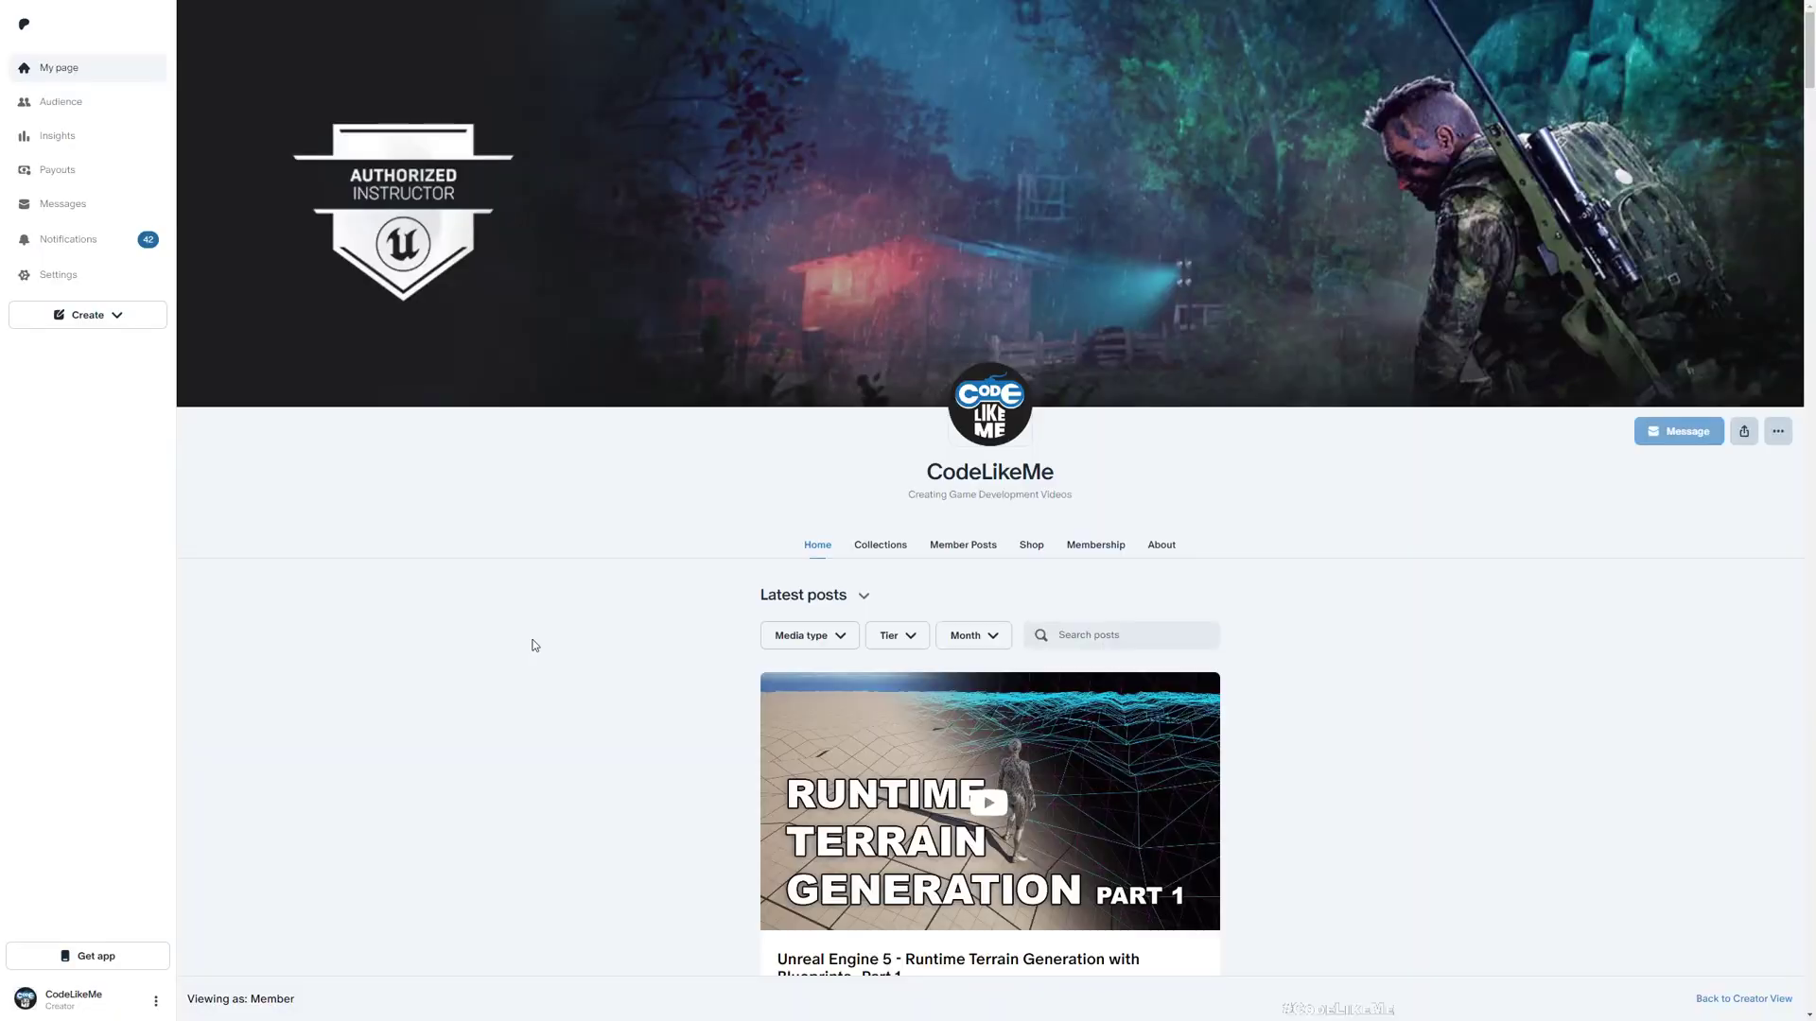
Step: Look through the latest tutorial posts and project file links on the CodeLikeMe creator page in the browser
{"action": "scroll", "coordinate": [524, 616], "scroll_direction": "down", "scroll_amount": 5}
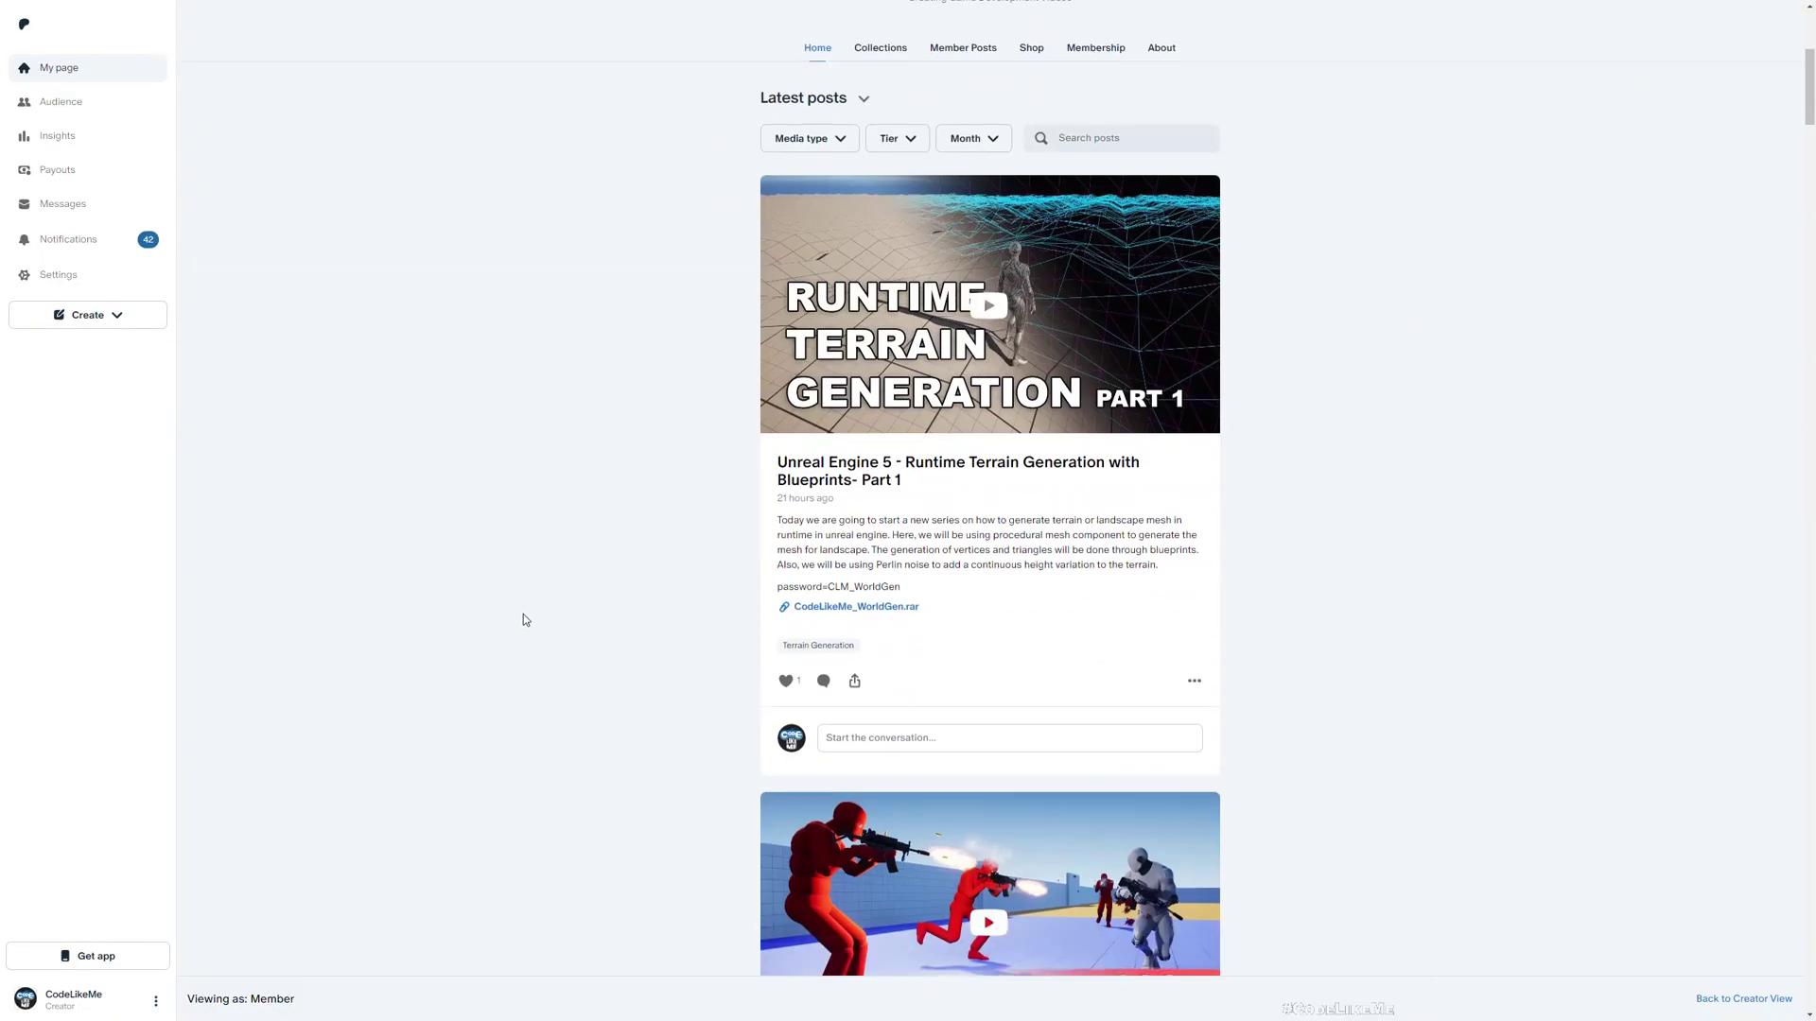
{"action": "scroll", "coordinate": [524, 616], "scroll_direction": "down", "scroll_amount": 15}
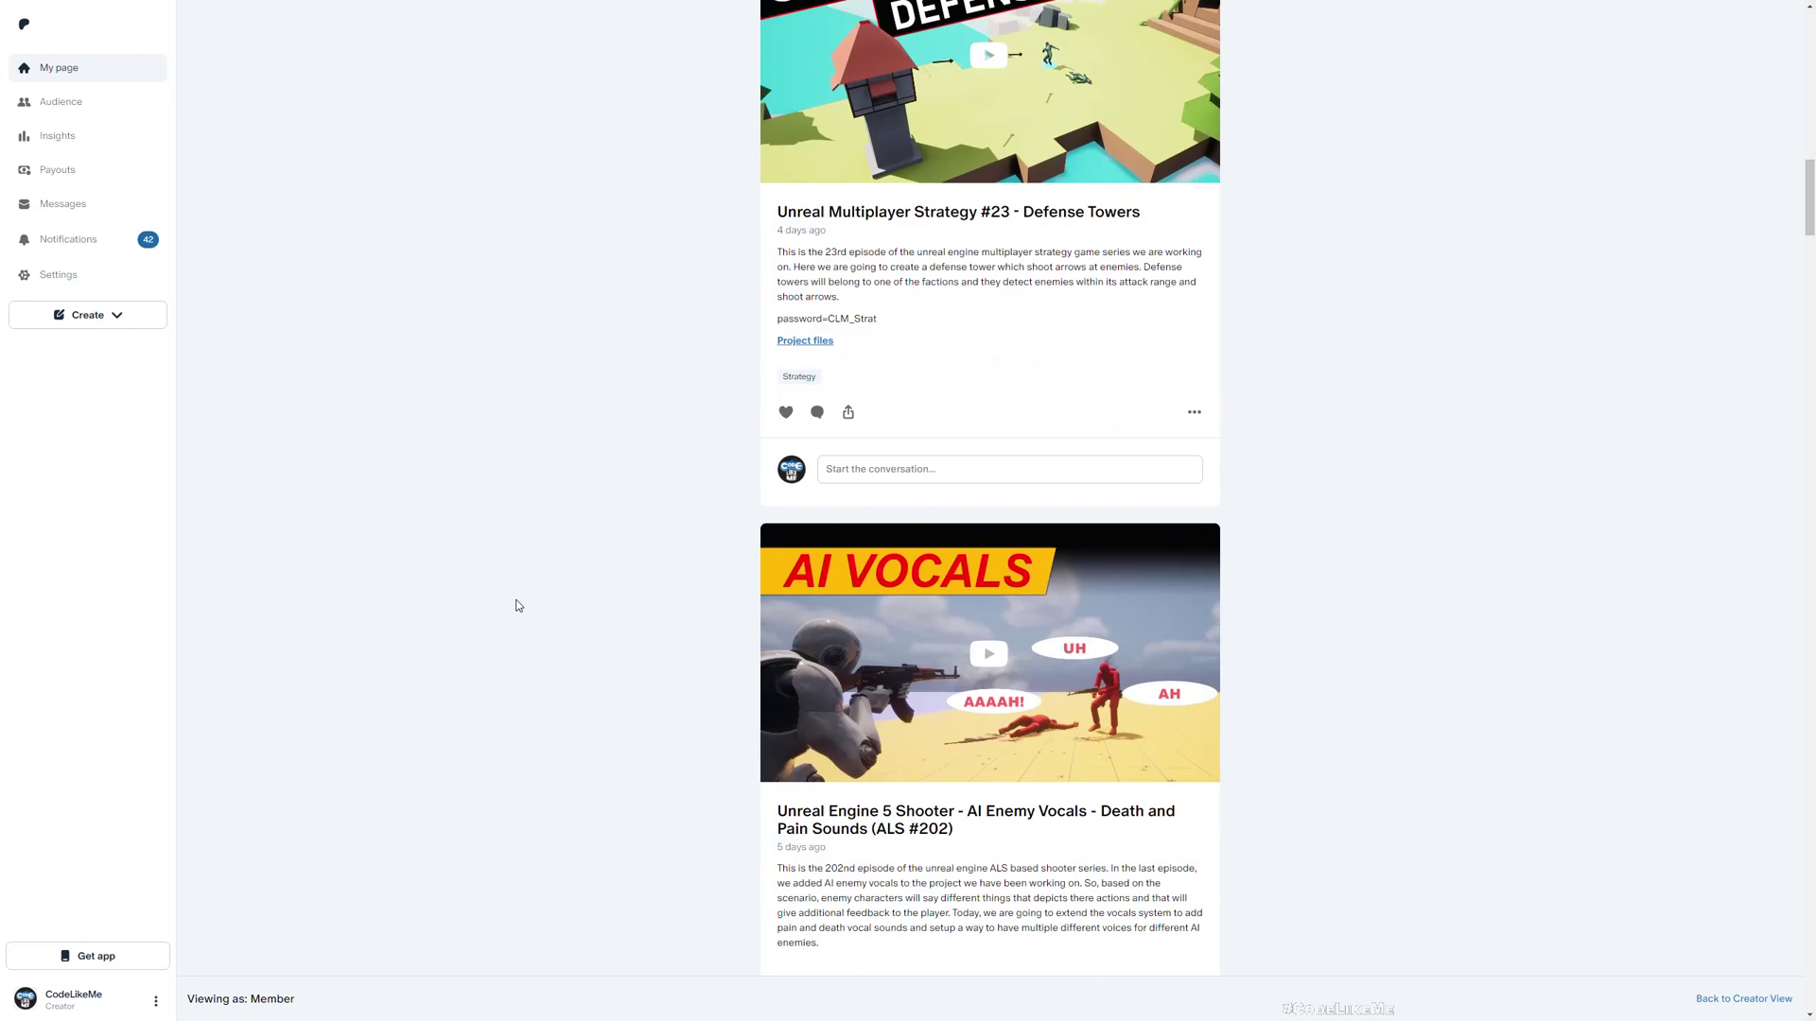
{"action": "scroll", "coordinate": [516, 603], "scroll_direction": "down", "scroll_amount": 6}
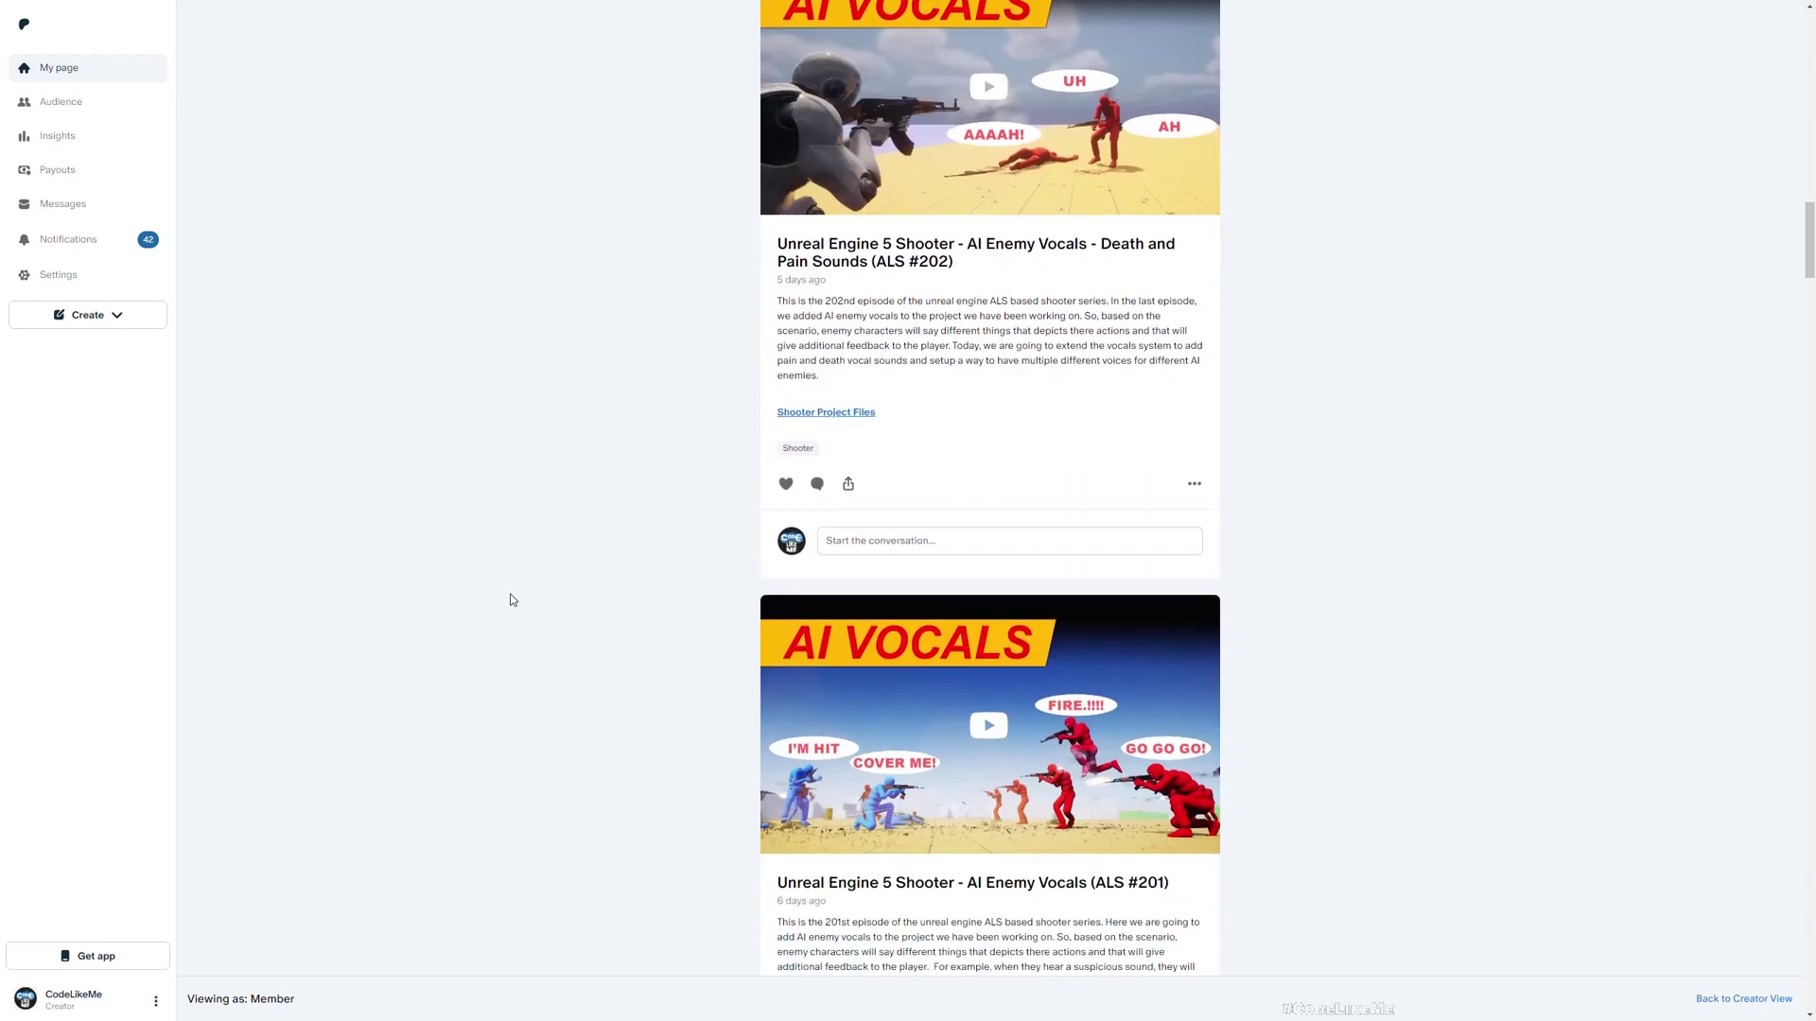
{"action": "scroll", "coordinate": [506, 578], "scroll_direction": "down", "scroll_amount": 10}
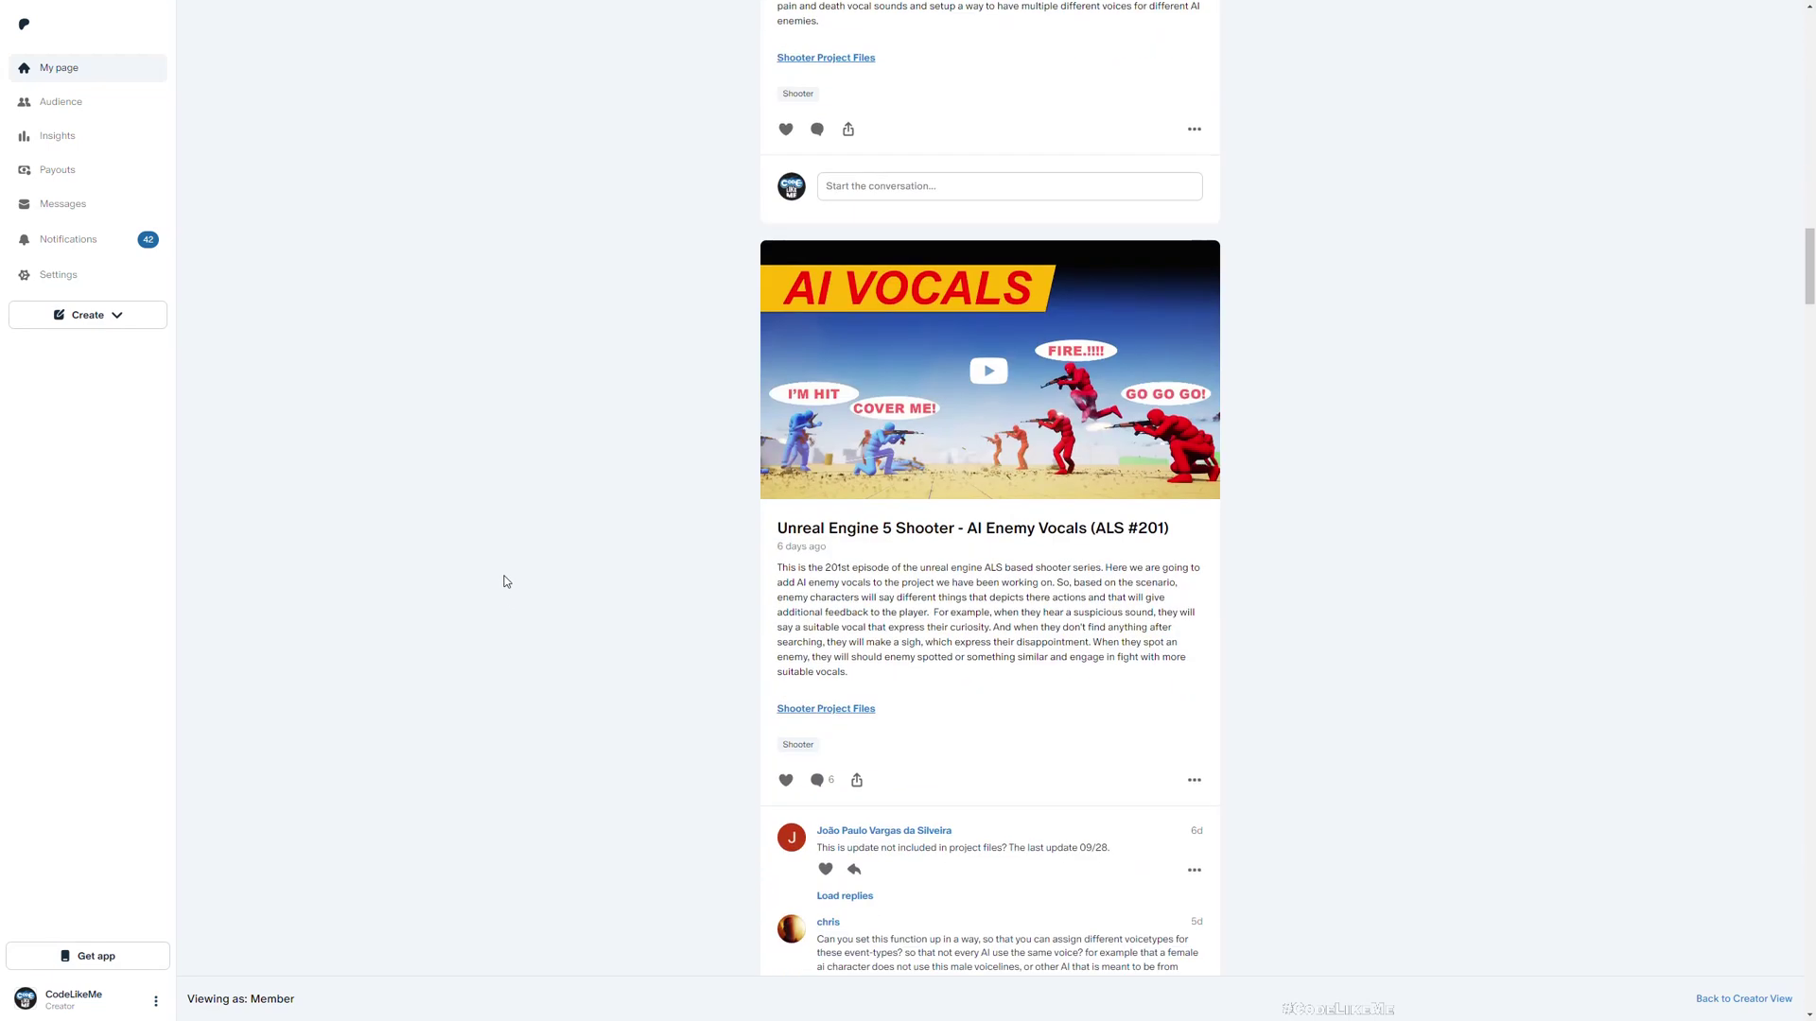
{"action": "scroll", "coordinate": [506, 581], "scroll_direction": "down", "scroll_amount": 4}
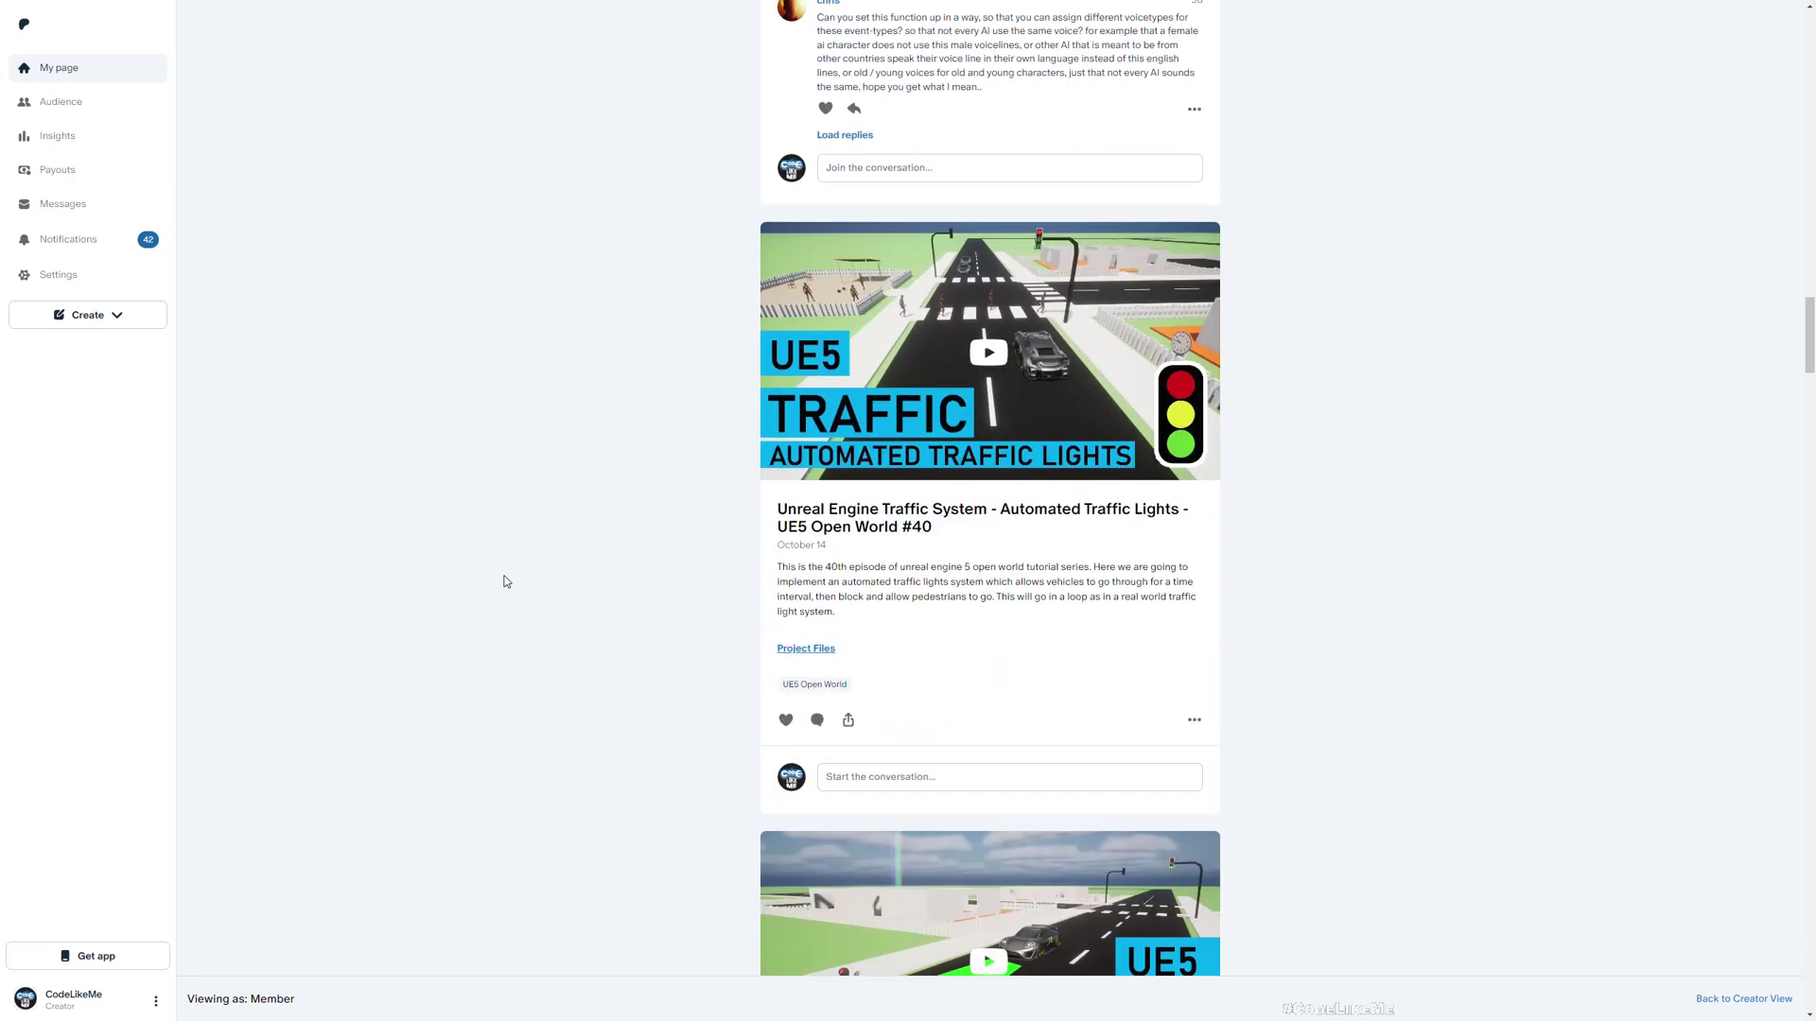
{"action": "scroll", "coordinate": [506, 582], "scroll_direction": "down", "scroll_amount": 12}
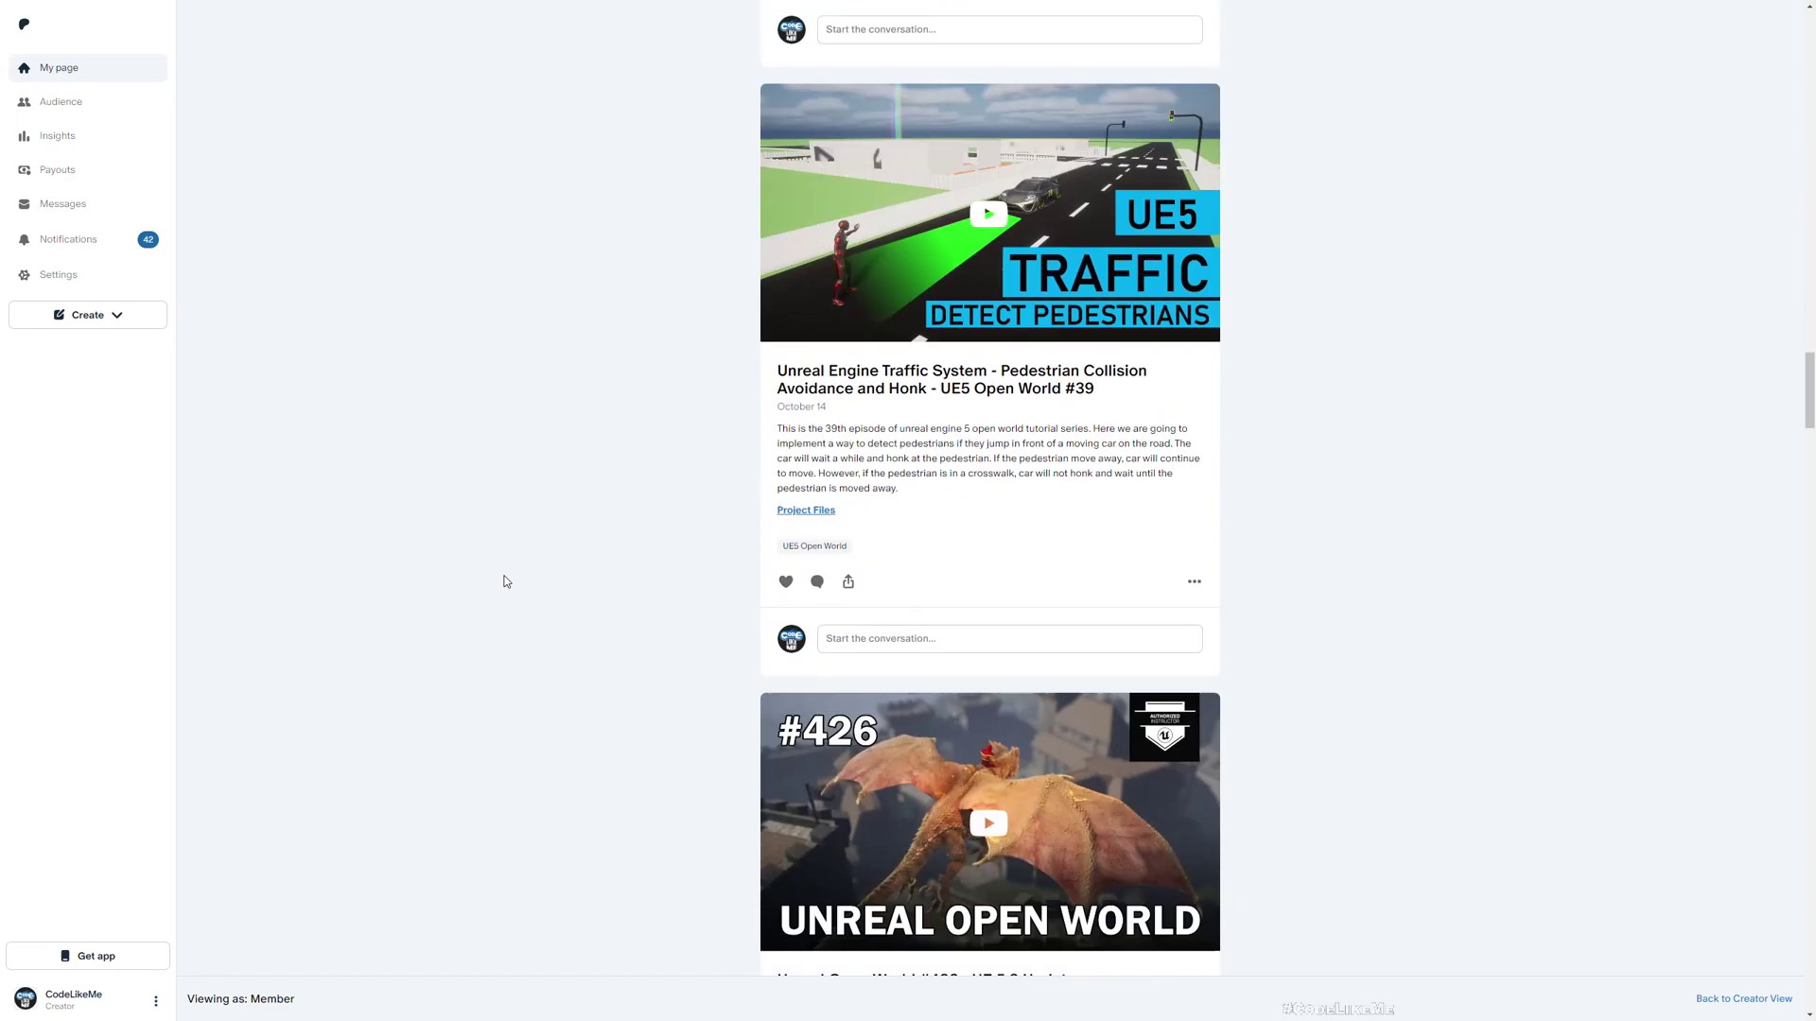
{"action": "scroll", "coordinate": [506, 582], "scroll_direction": "down", "scroll_amount": 3}
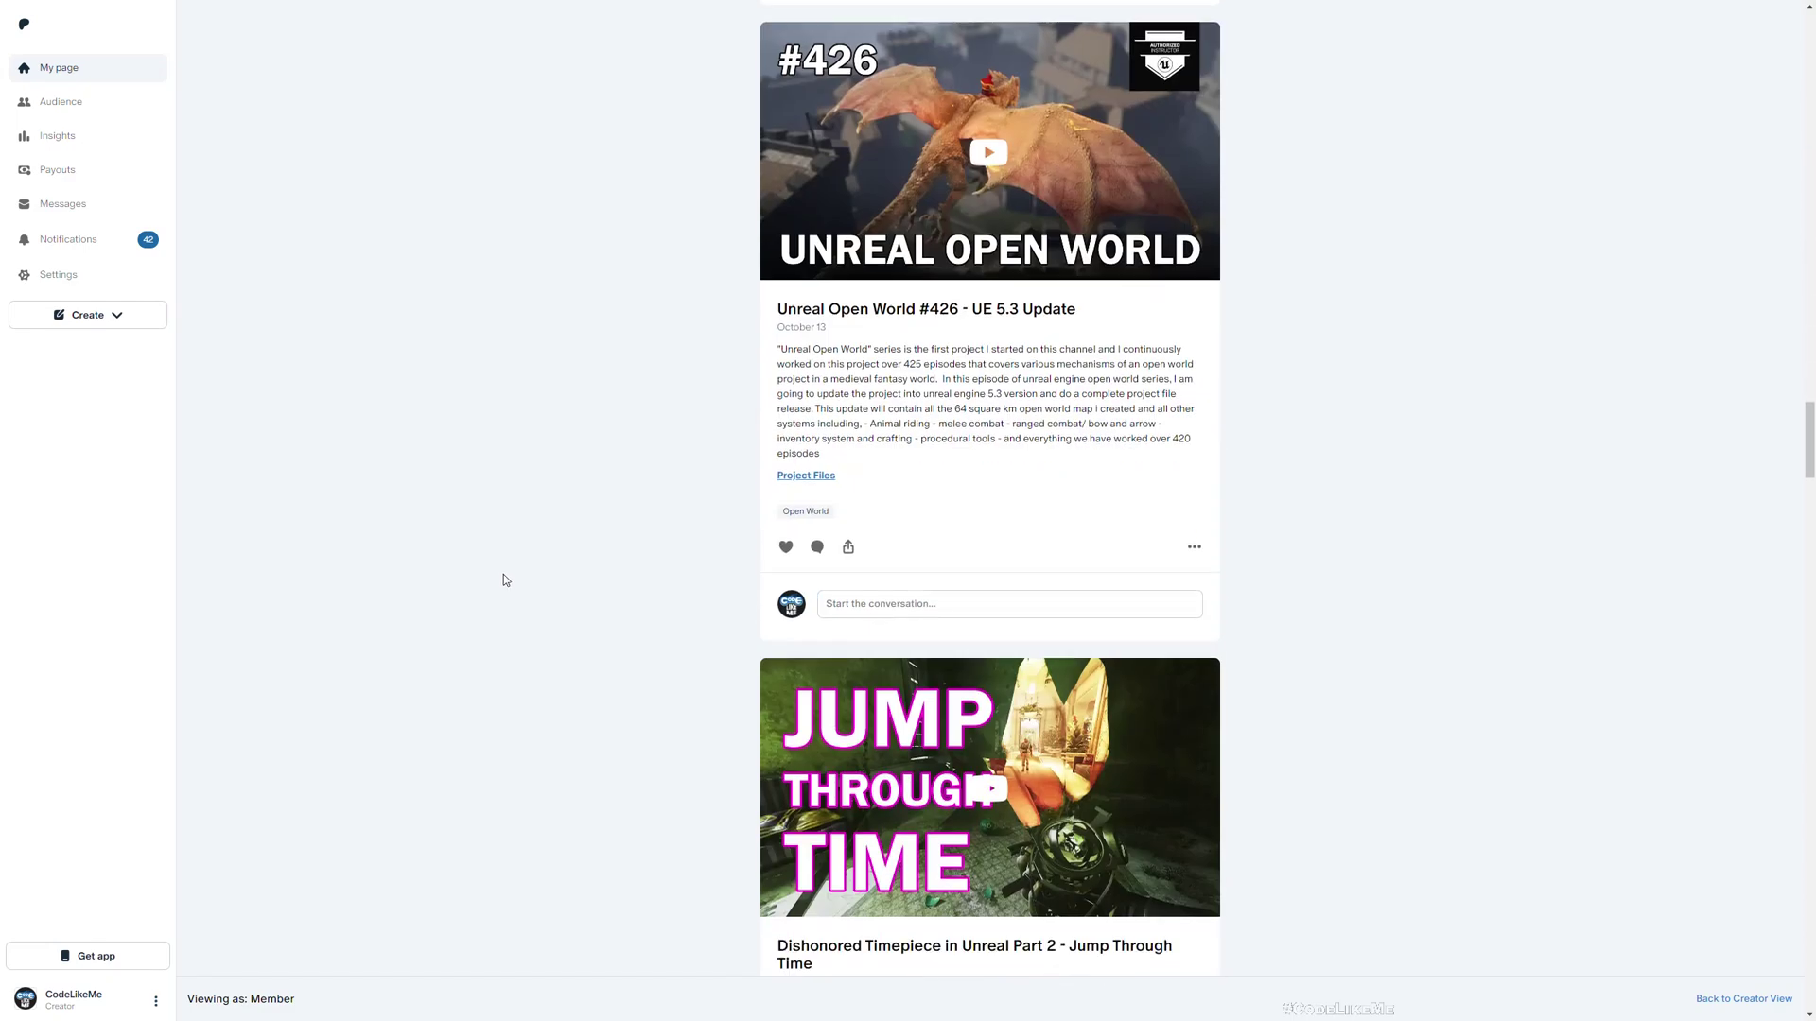
{"action": "scroll", "coordinate": [504, 579], "scroll_direction": "down", "scroll_amount": 7}
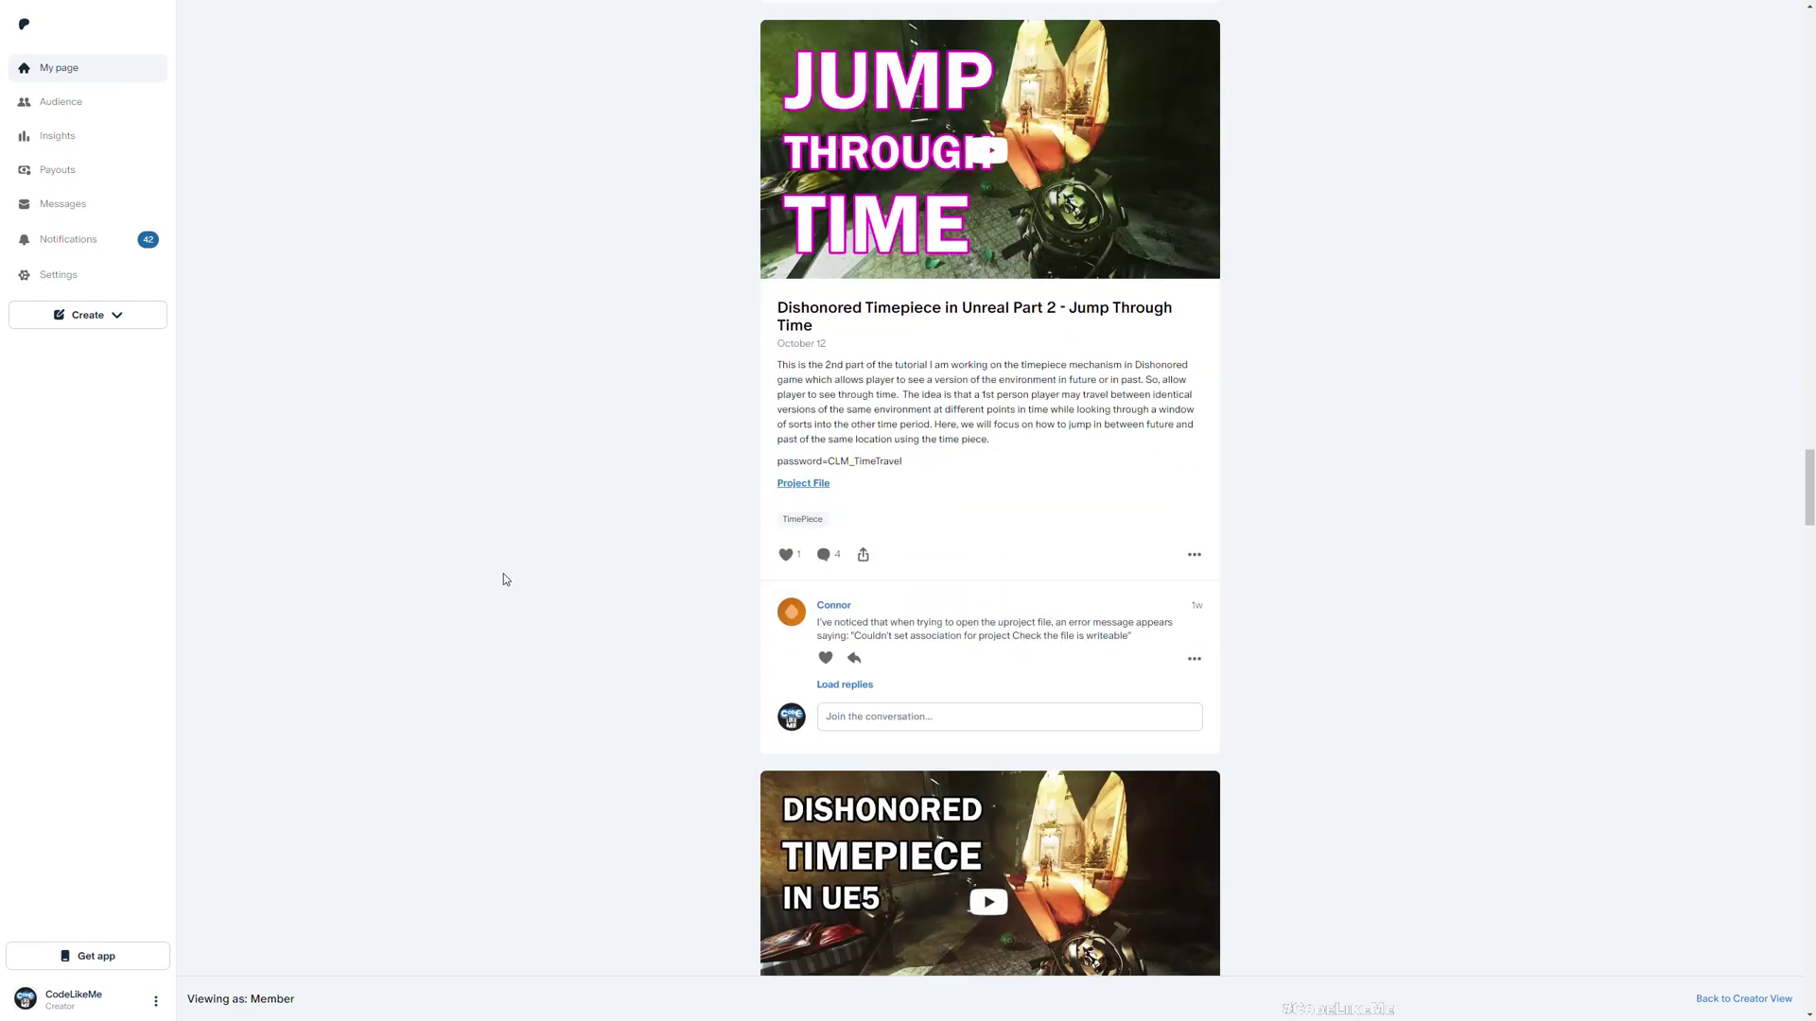
{"action": "scroll", "coordinate": [503, 578], "scroll_direction": "down", "scroll_amount": 8}
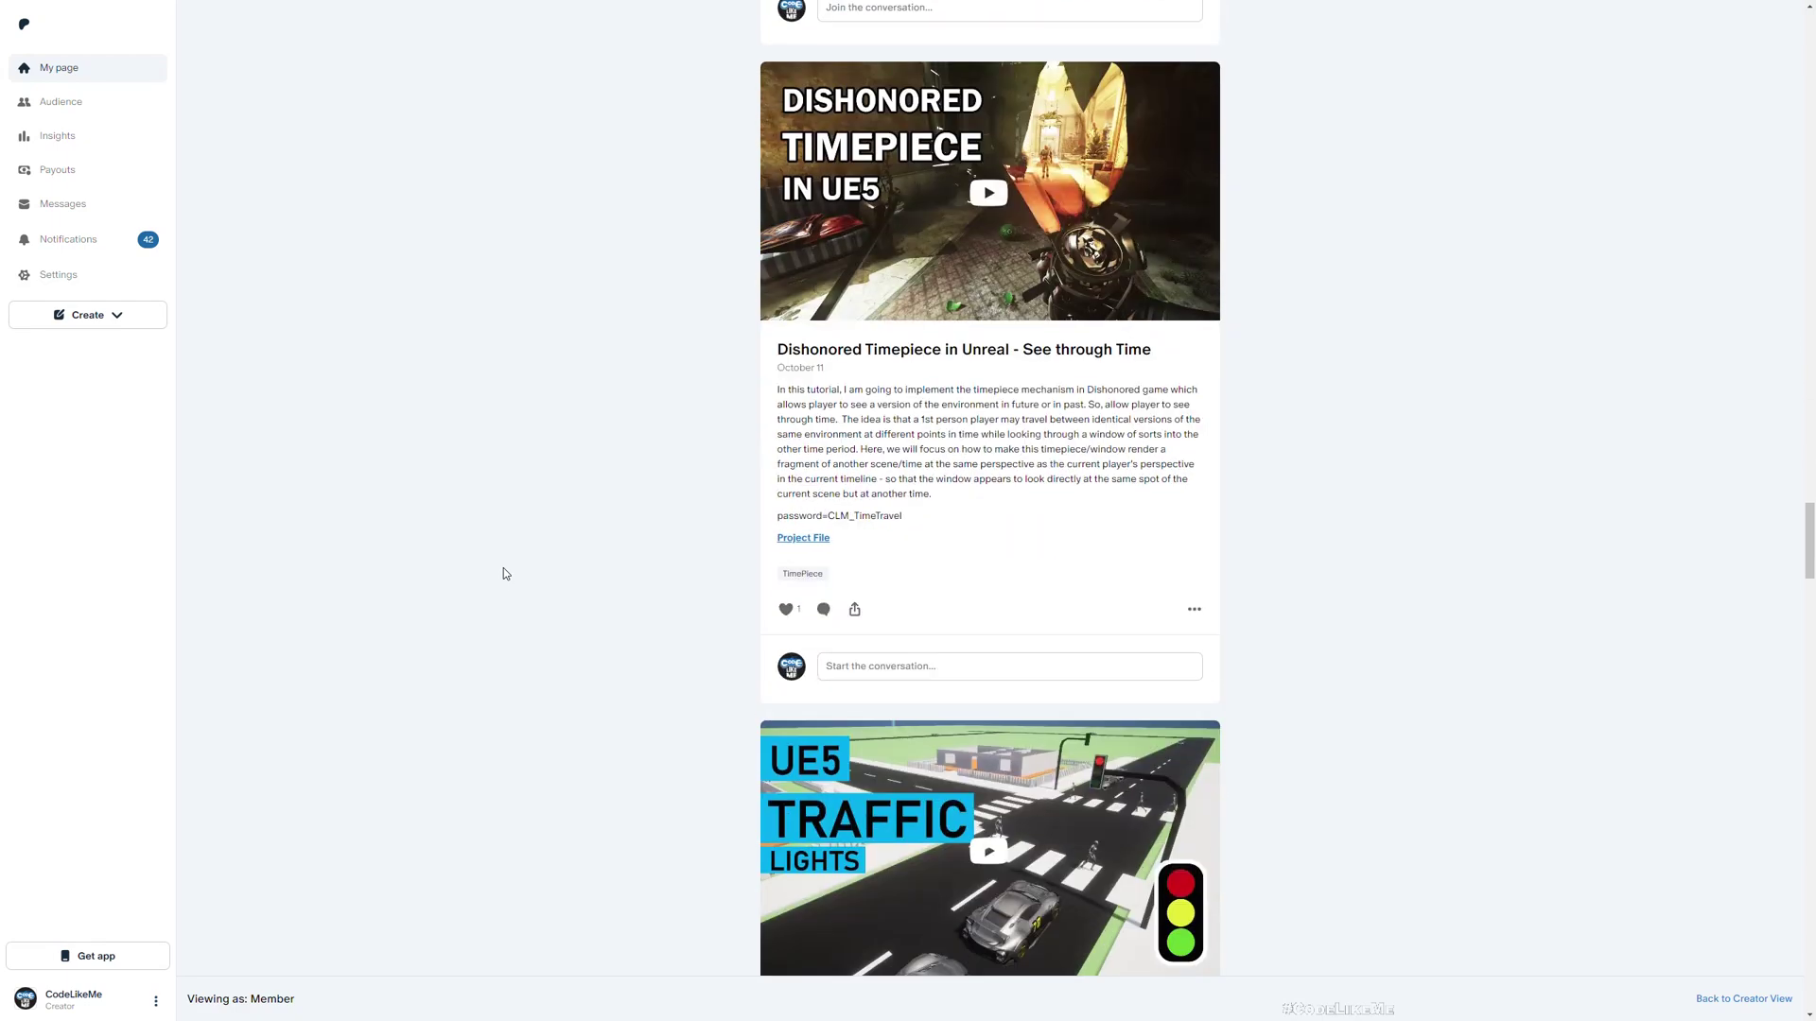
{"action": "scroll", "coordinate": [503, 574], "scroll_direction": "down", "scroll_amount": 4}
{"action": "scroll", "coordinate": [503, 574], "scroll_direction": "down", "scroll_amount": 13}
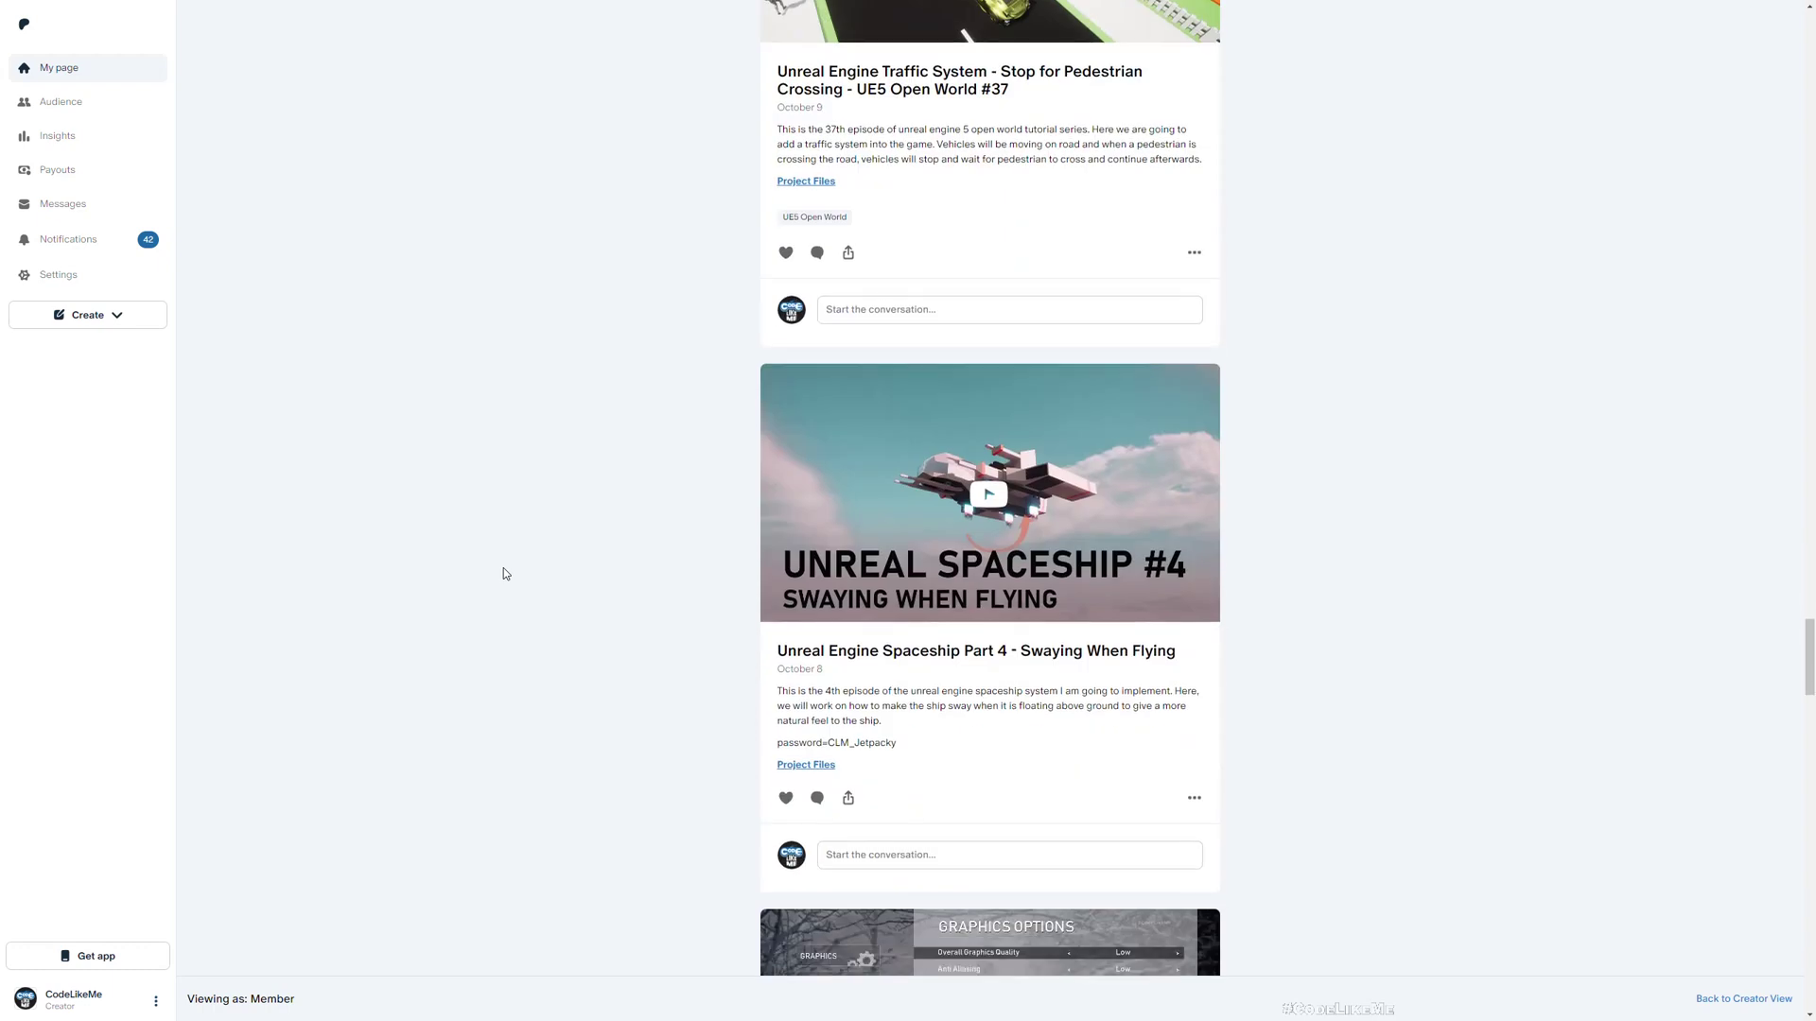
{"action": "scroll", "coordinate": [499, 564], "scroll_direction": "down", "scroll_amount": 11}
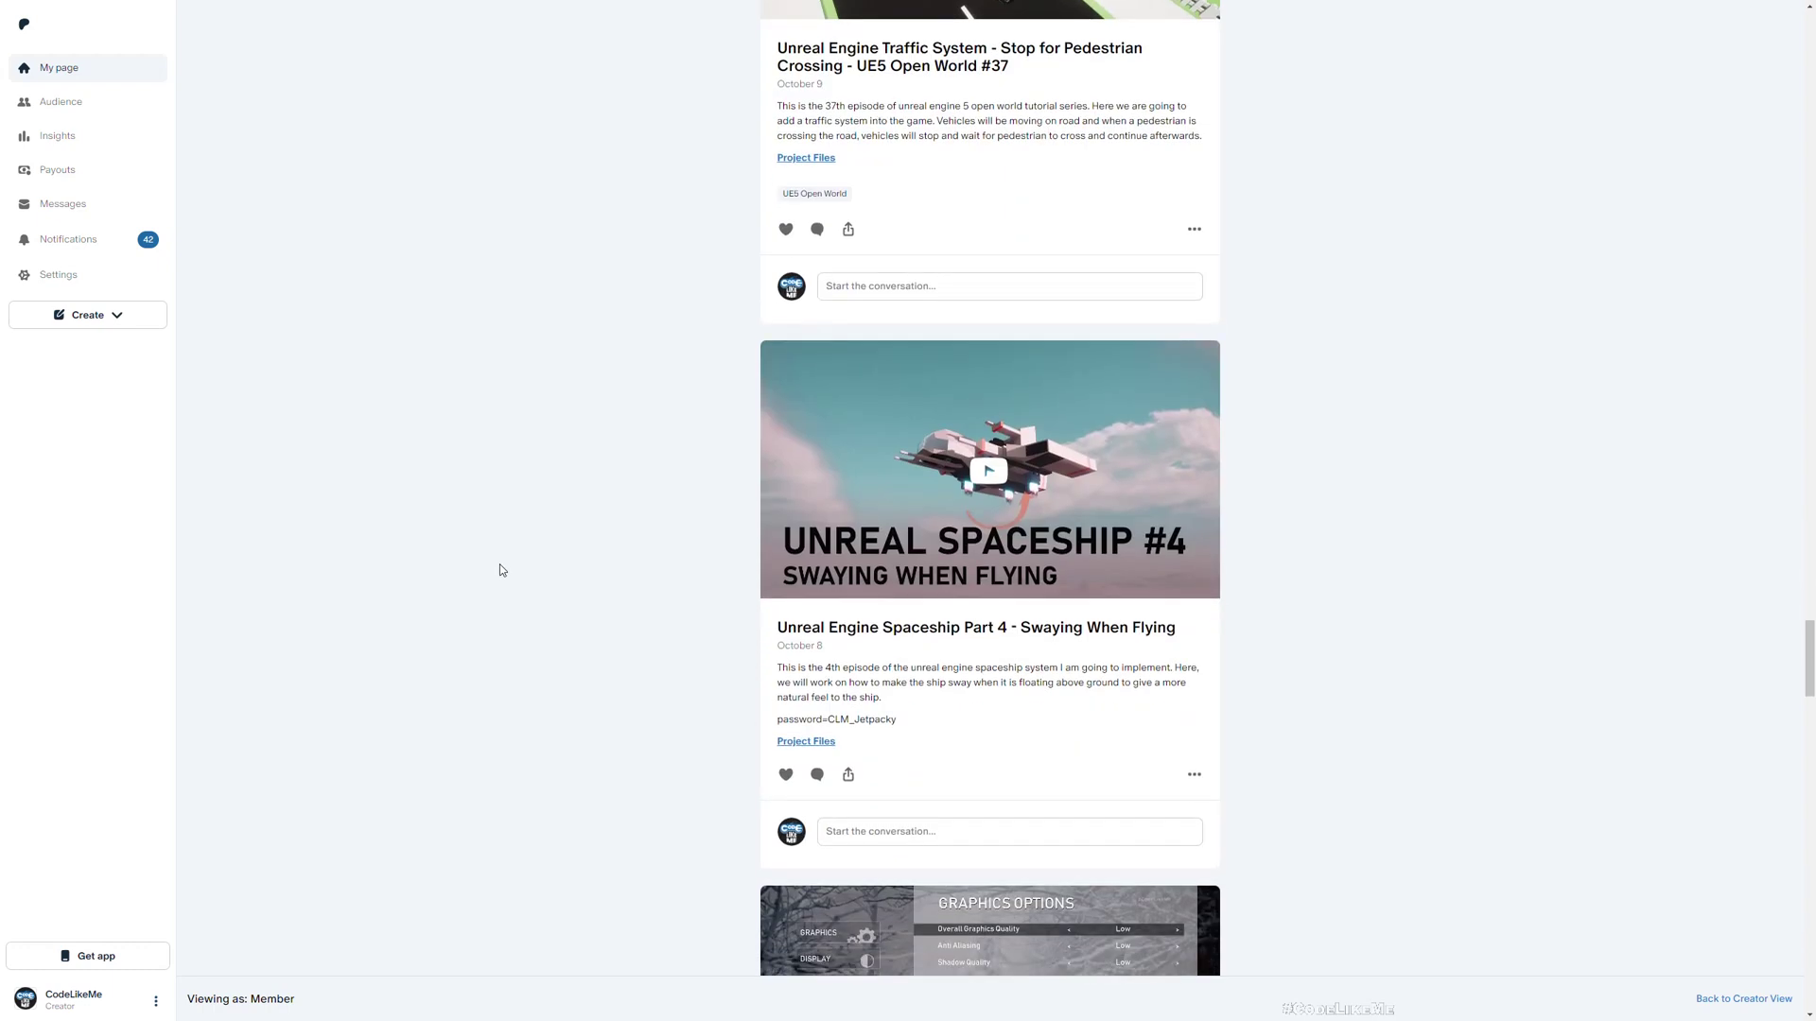
{"action": "scroll", "coordinate": [501, 570], "scroll_direction": "down", "scroll_amount": 5}
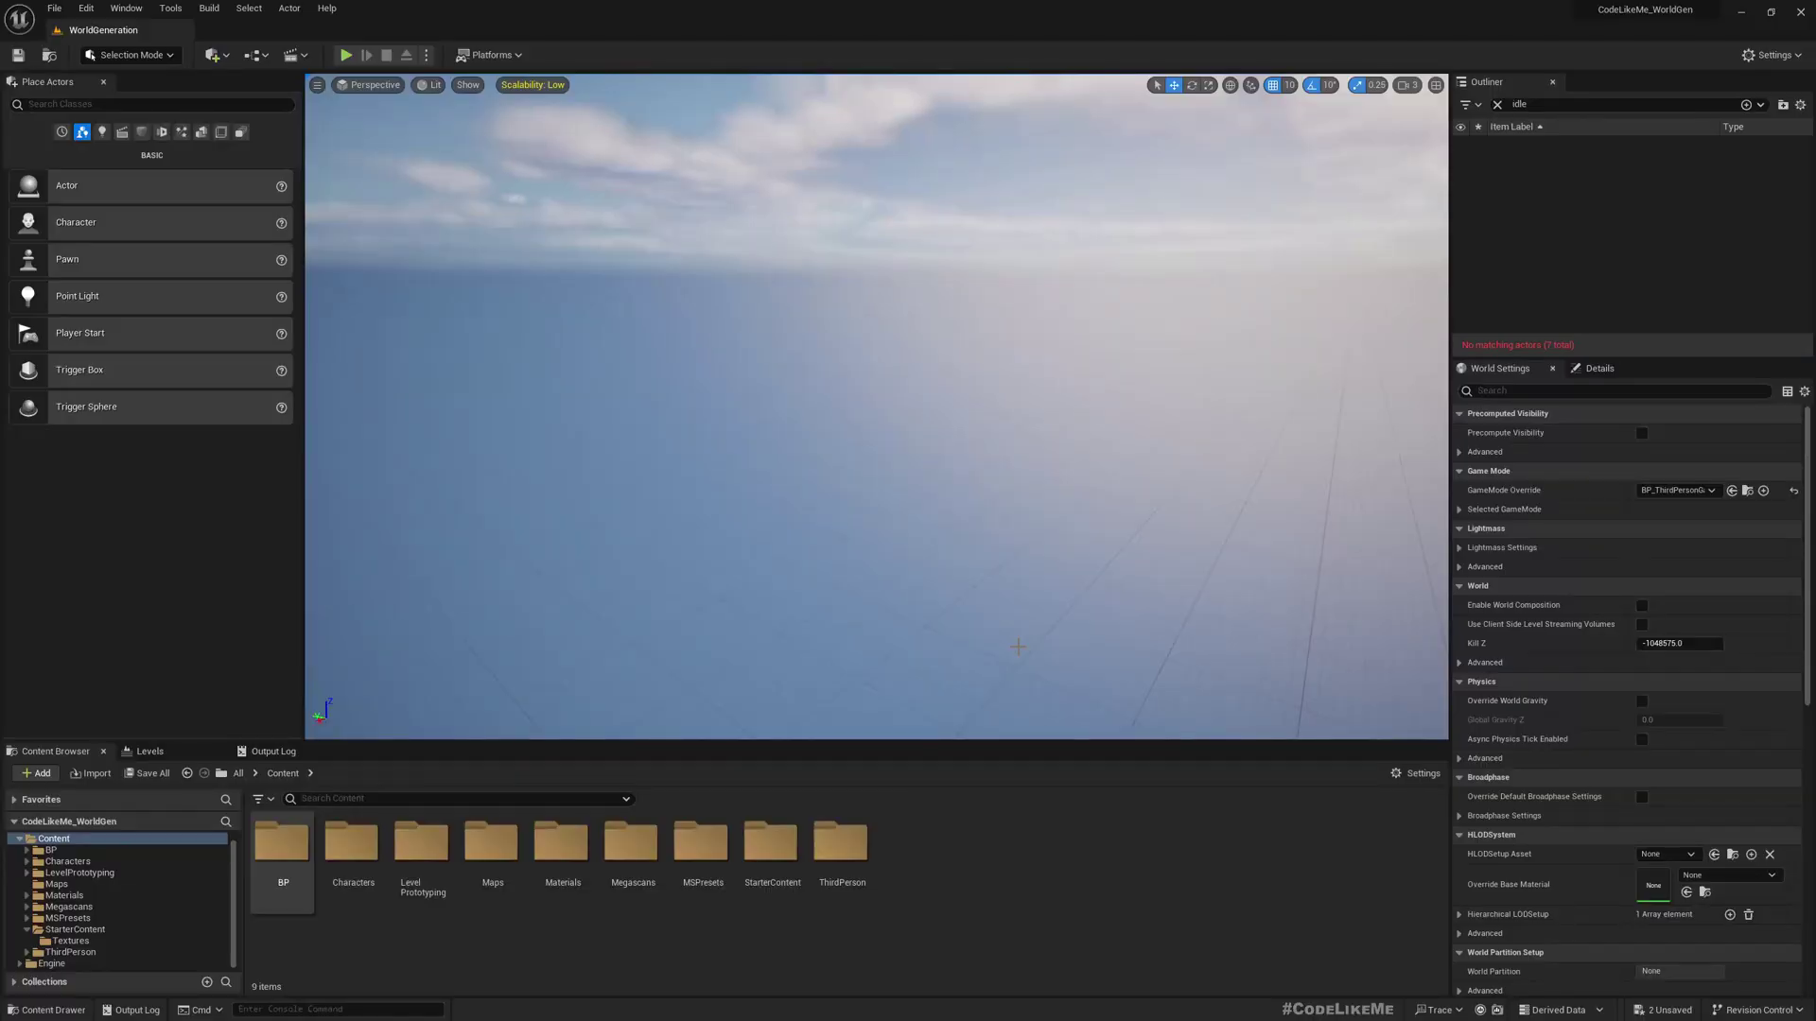
Step: Play-test the WorldGeneration level in the Unreal Editor, running the character over the generated terrain to examine its ridges, and stop the simulation
{"action": "key", "text": "alt+p"}
{"action": "left_click", "coordinate": [1014, 650]}
{"action": "key", "text": "w"}
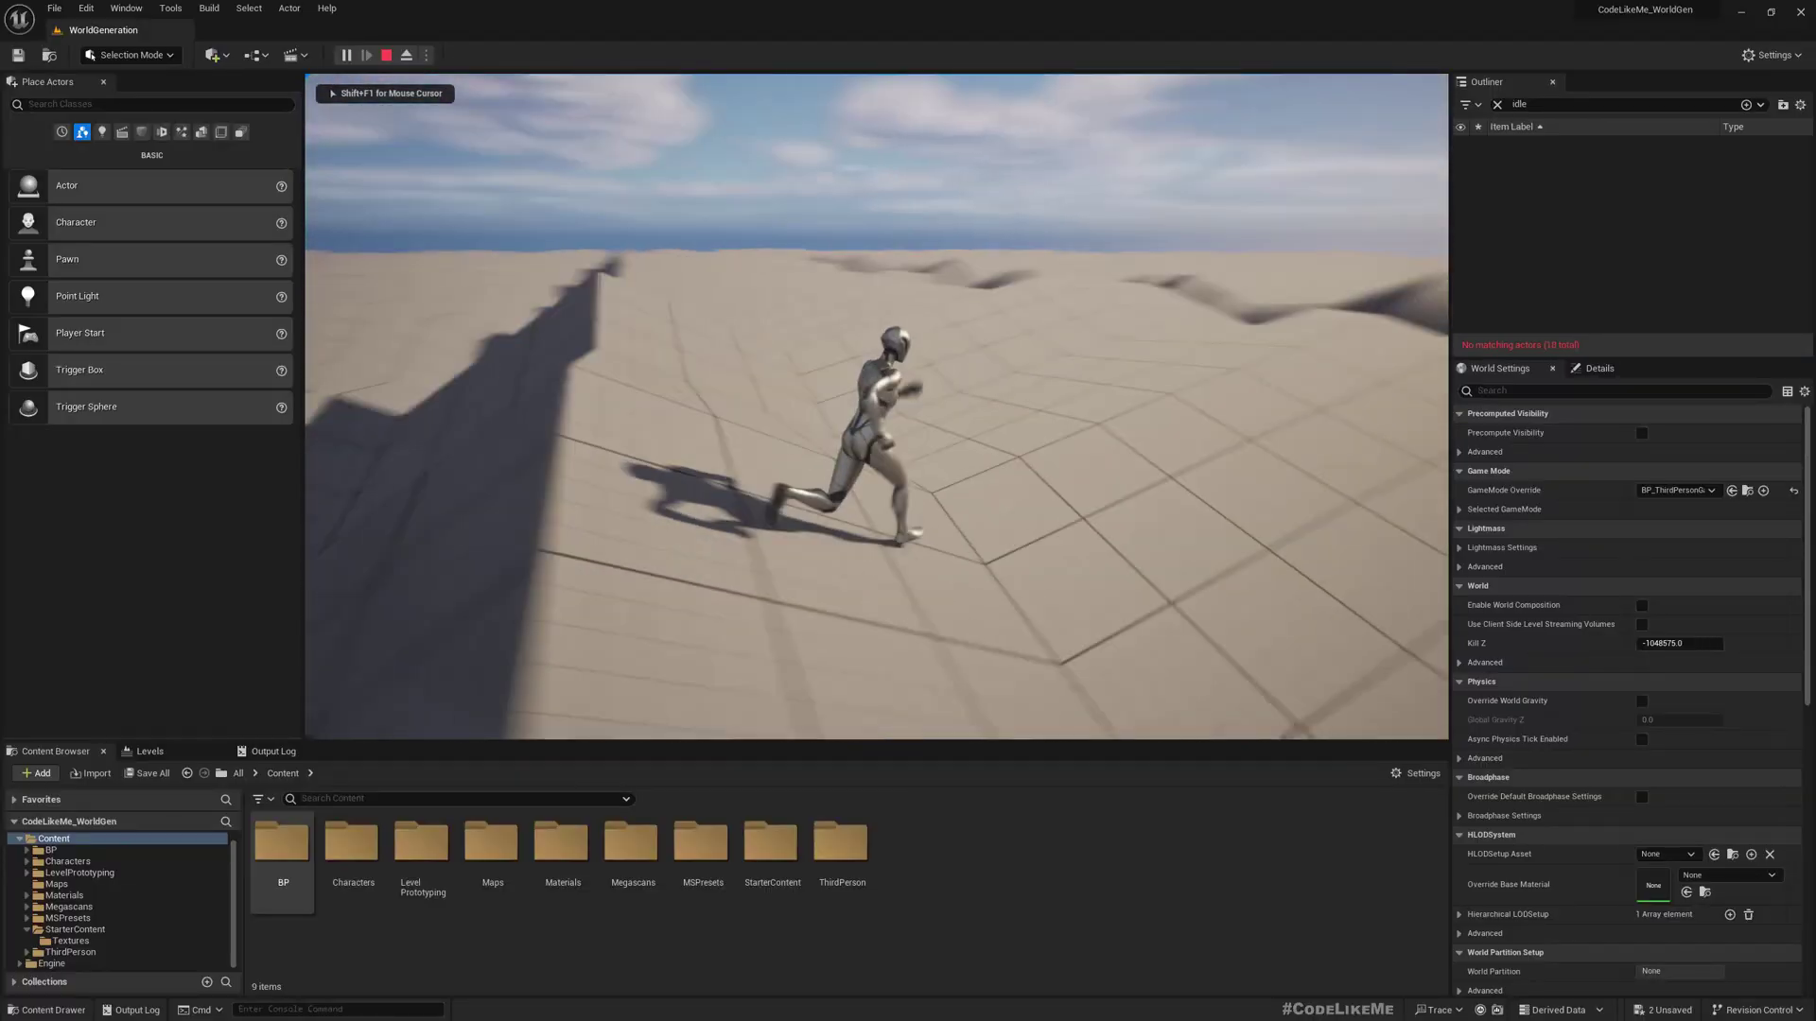
{"action": "key", "text": "w"}
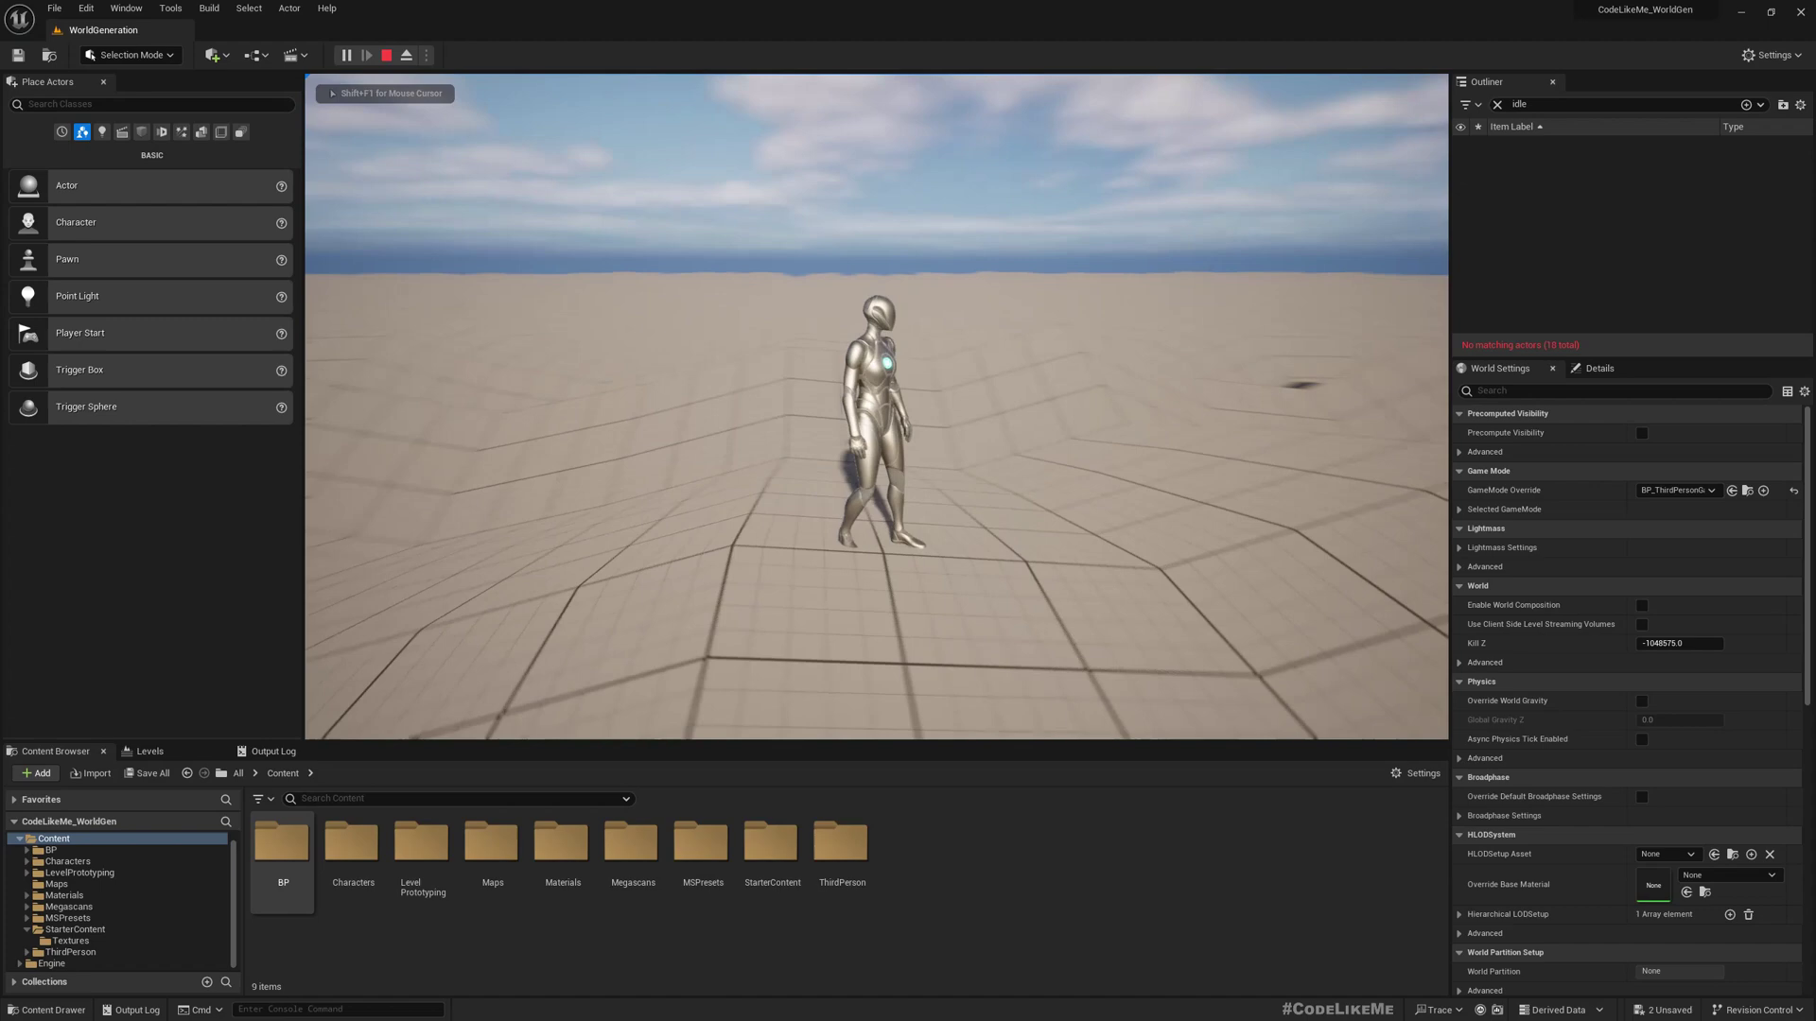
{"action": "key", "text": "w"}
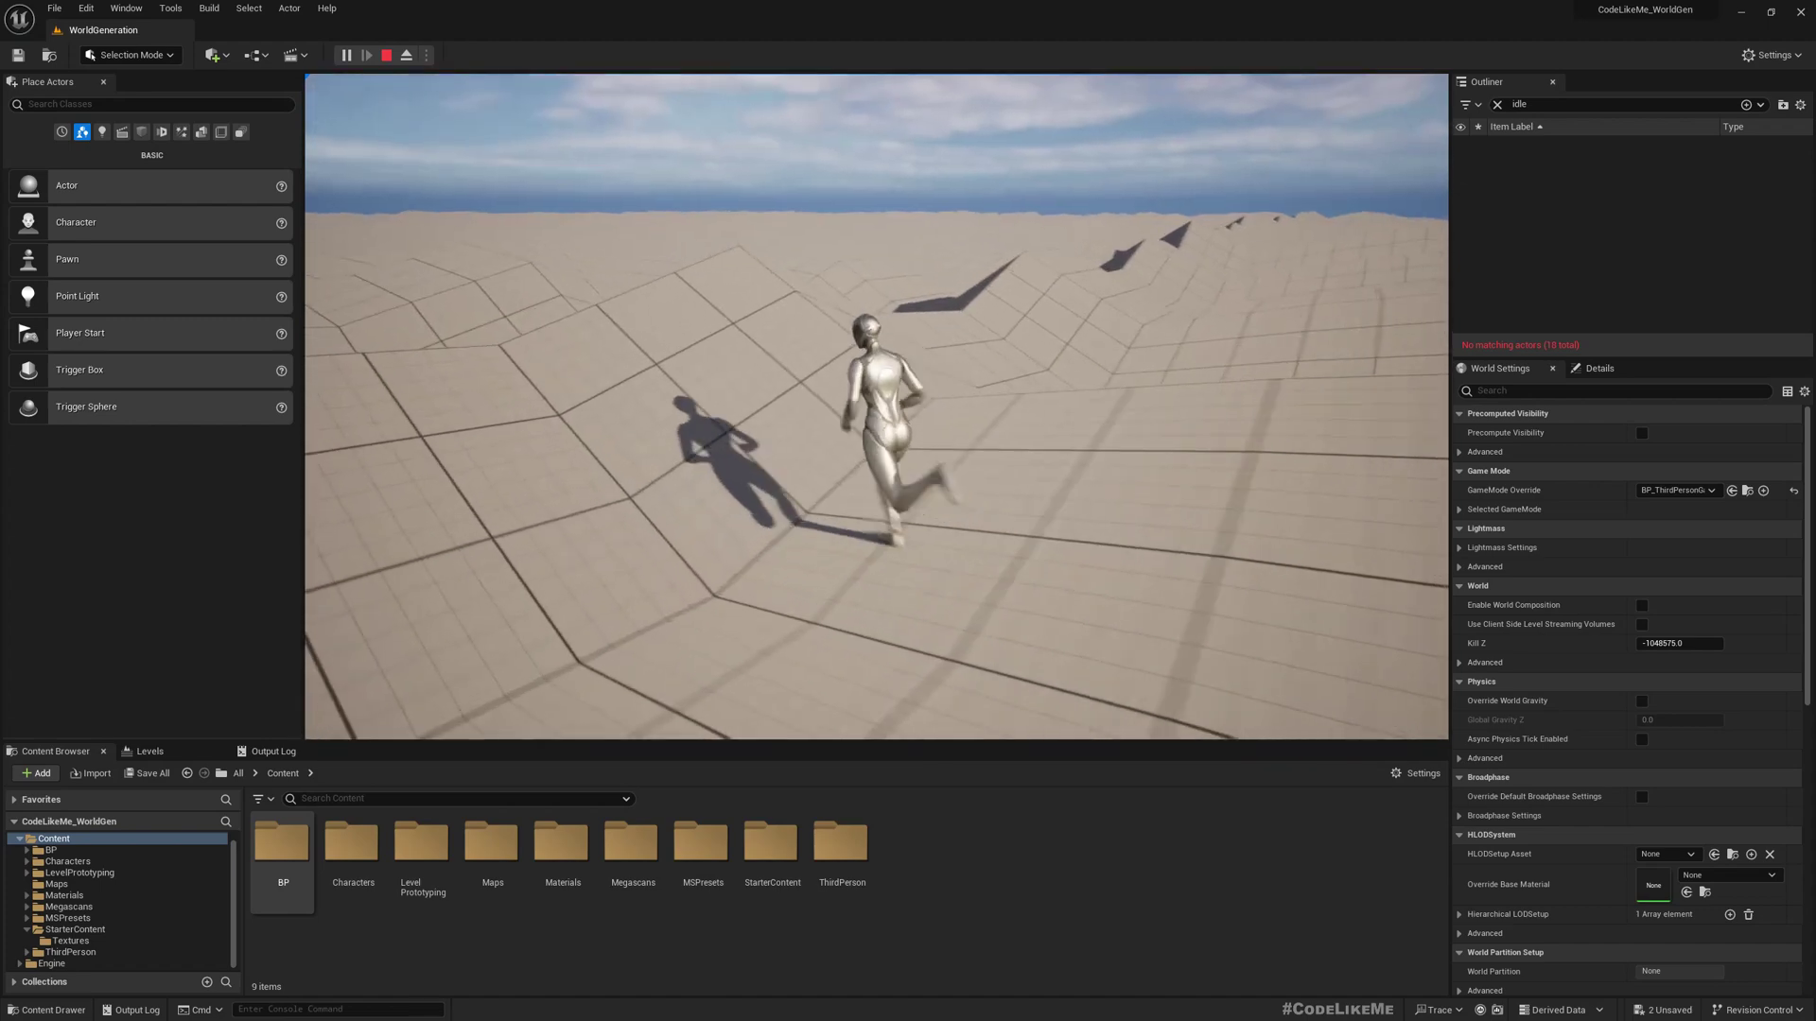
{"action": "key", "text": "w"}
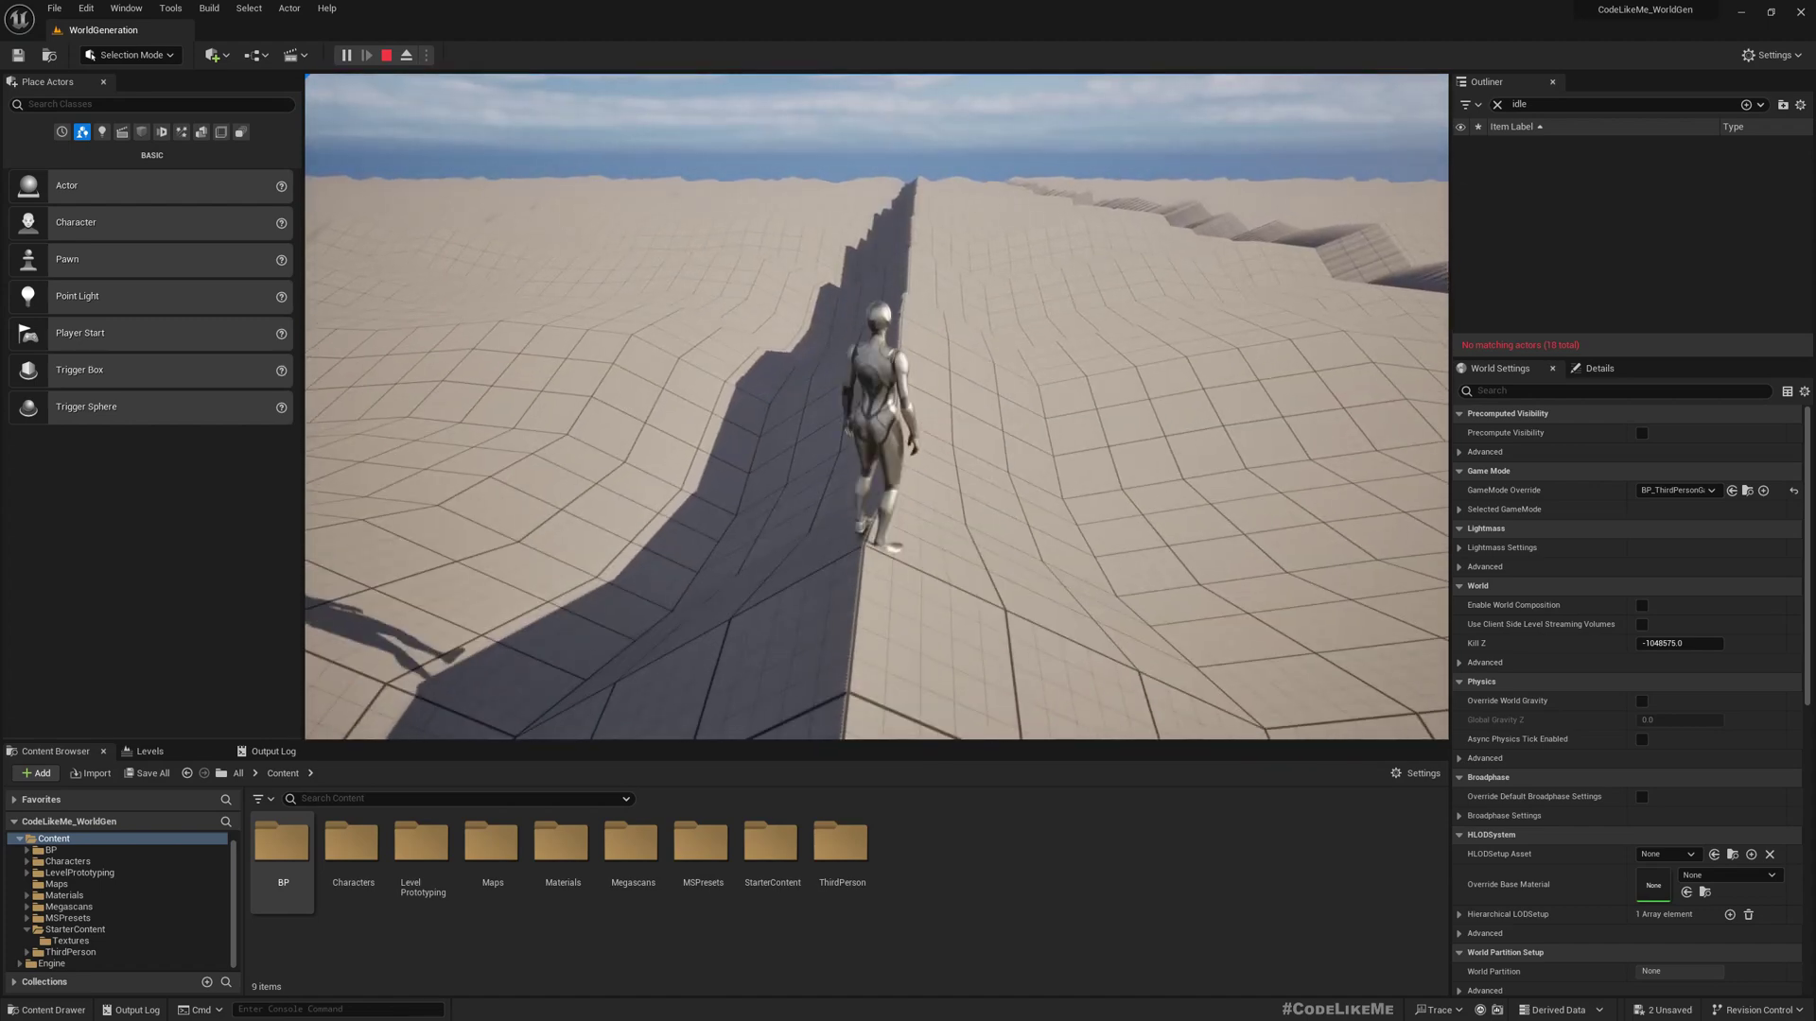
{"action": "key", "text": "d"}
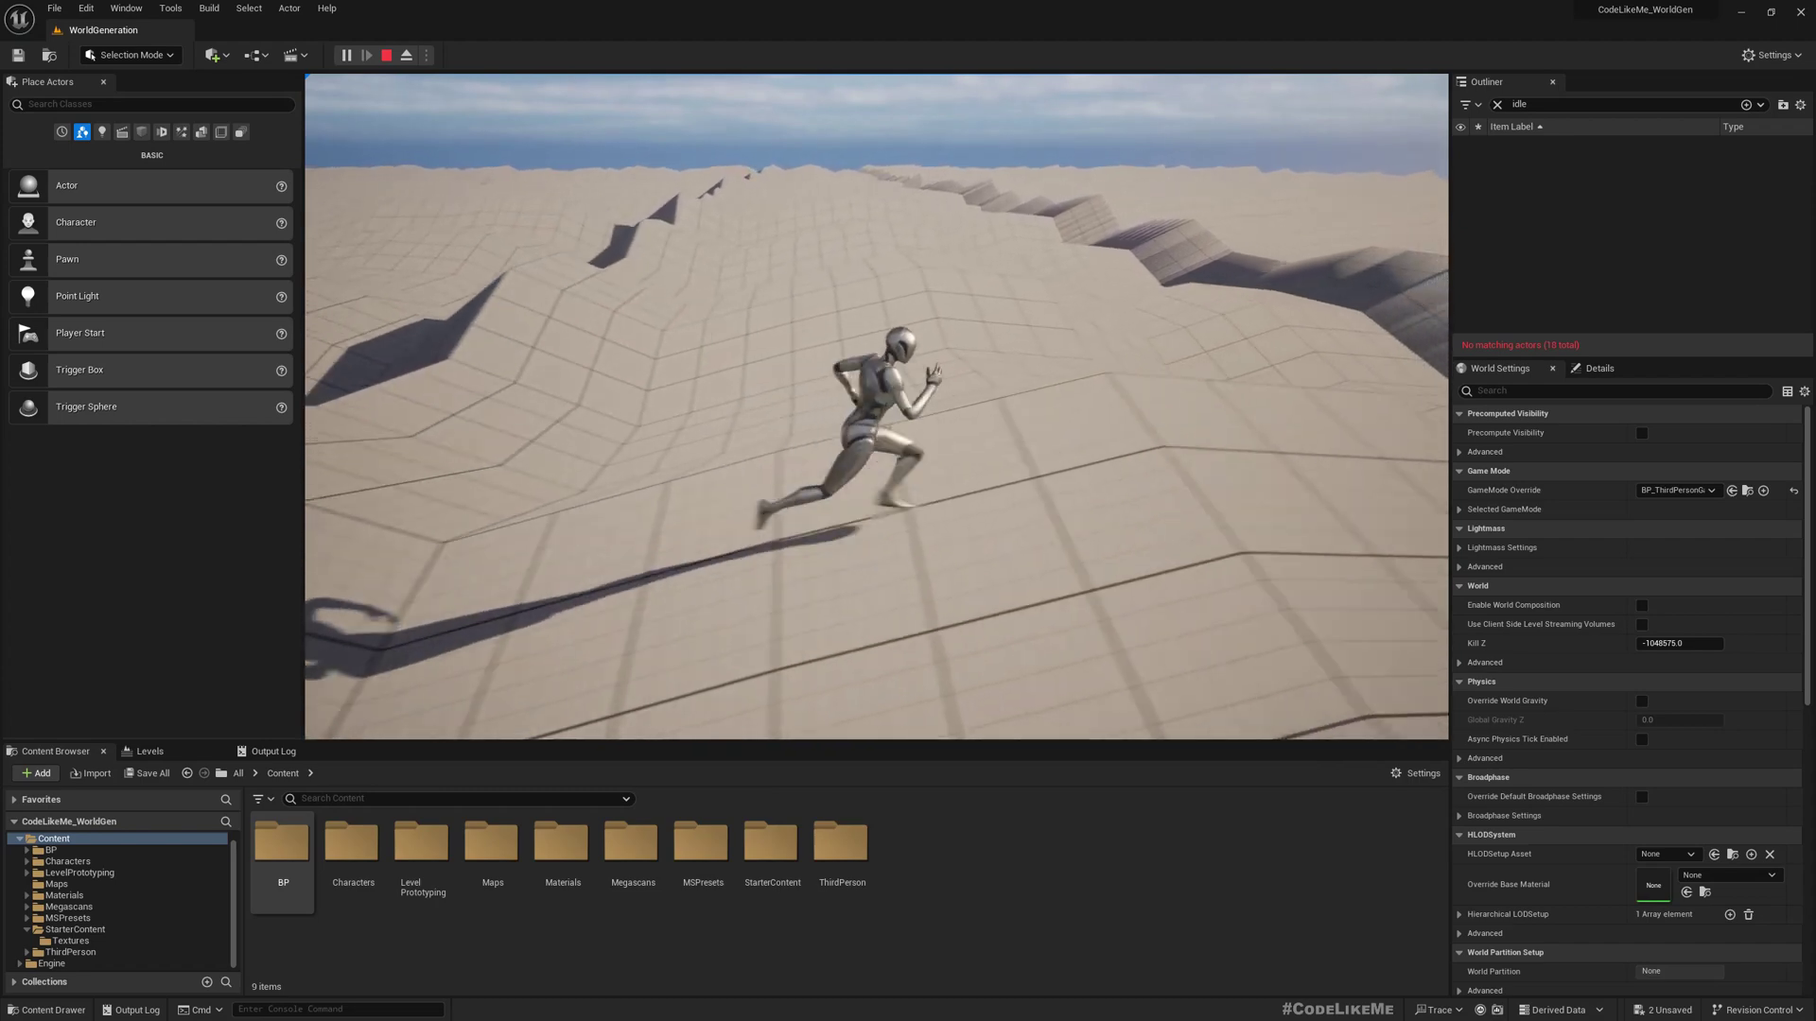
{"action": "key", "text": "d"}
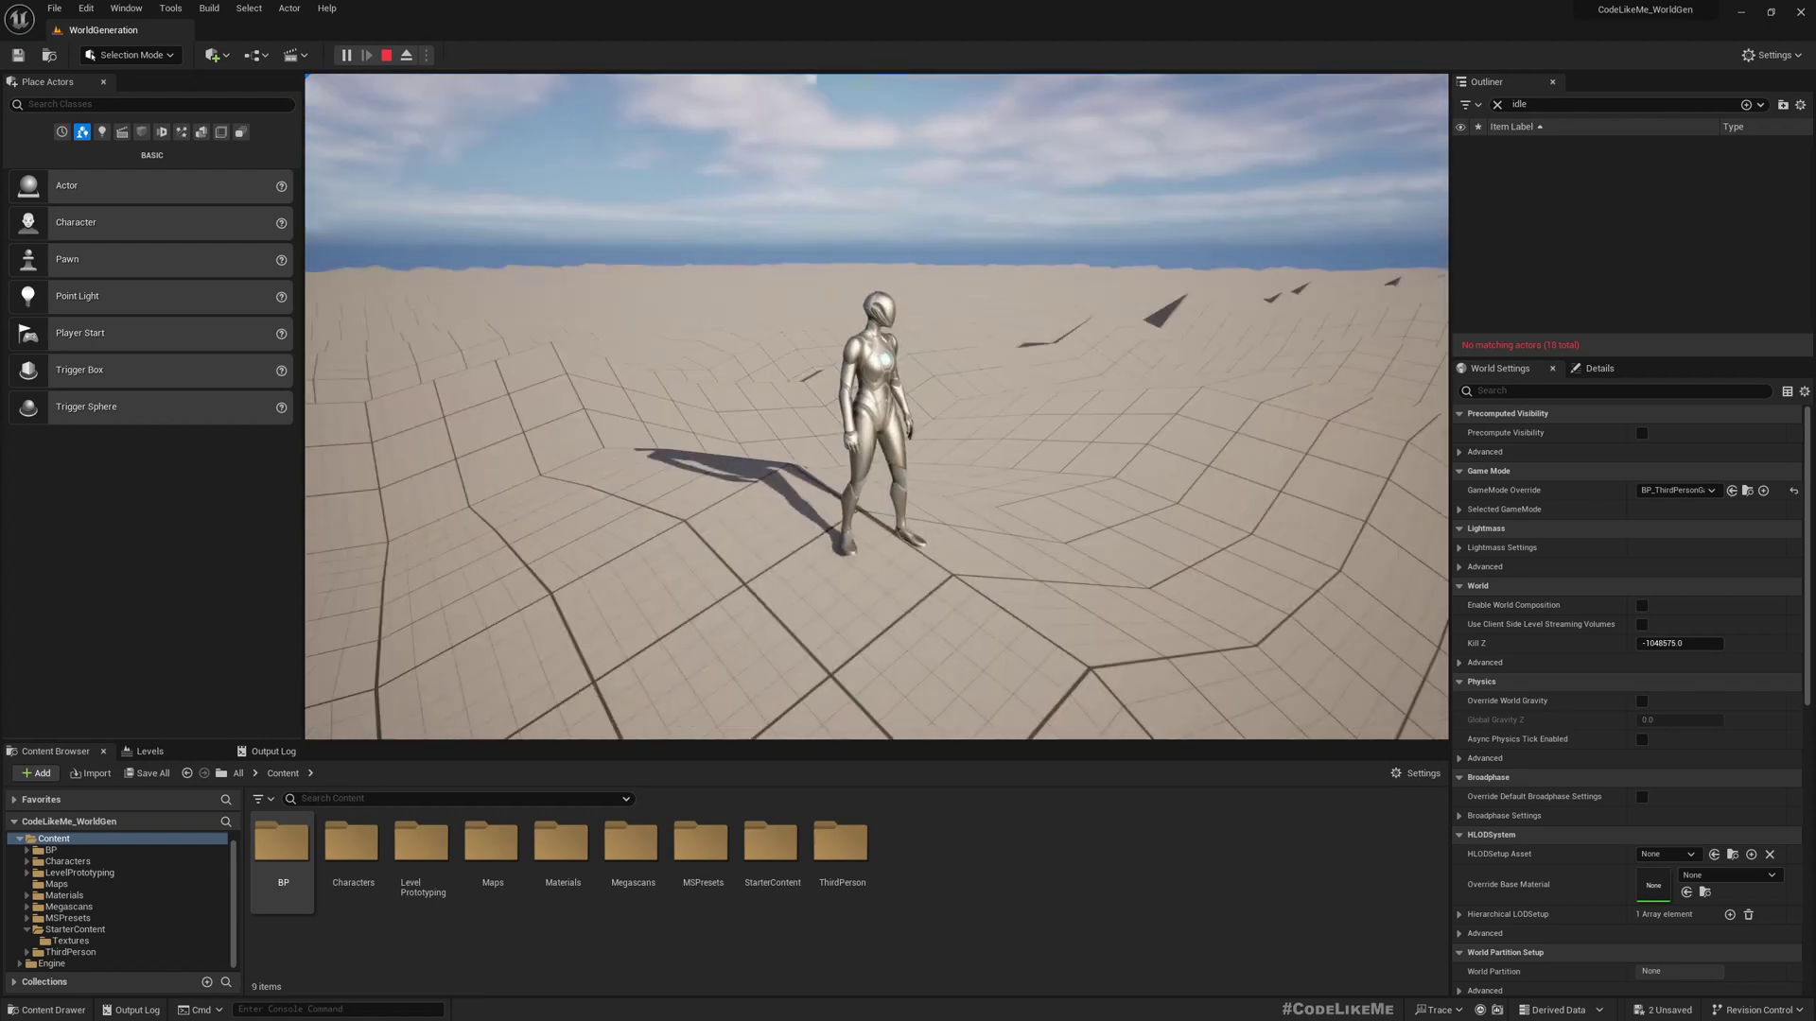
{"action": "key", "text": "w"}
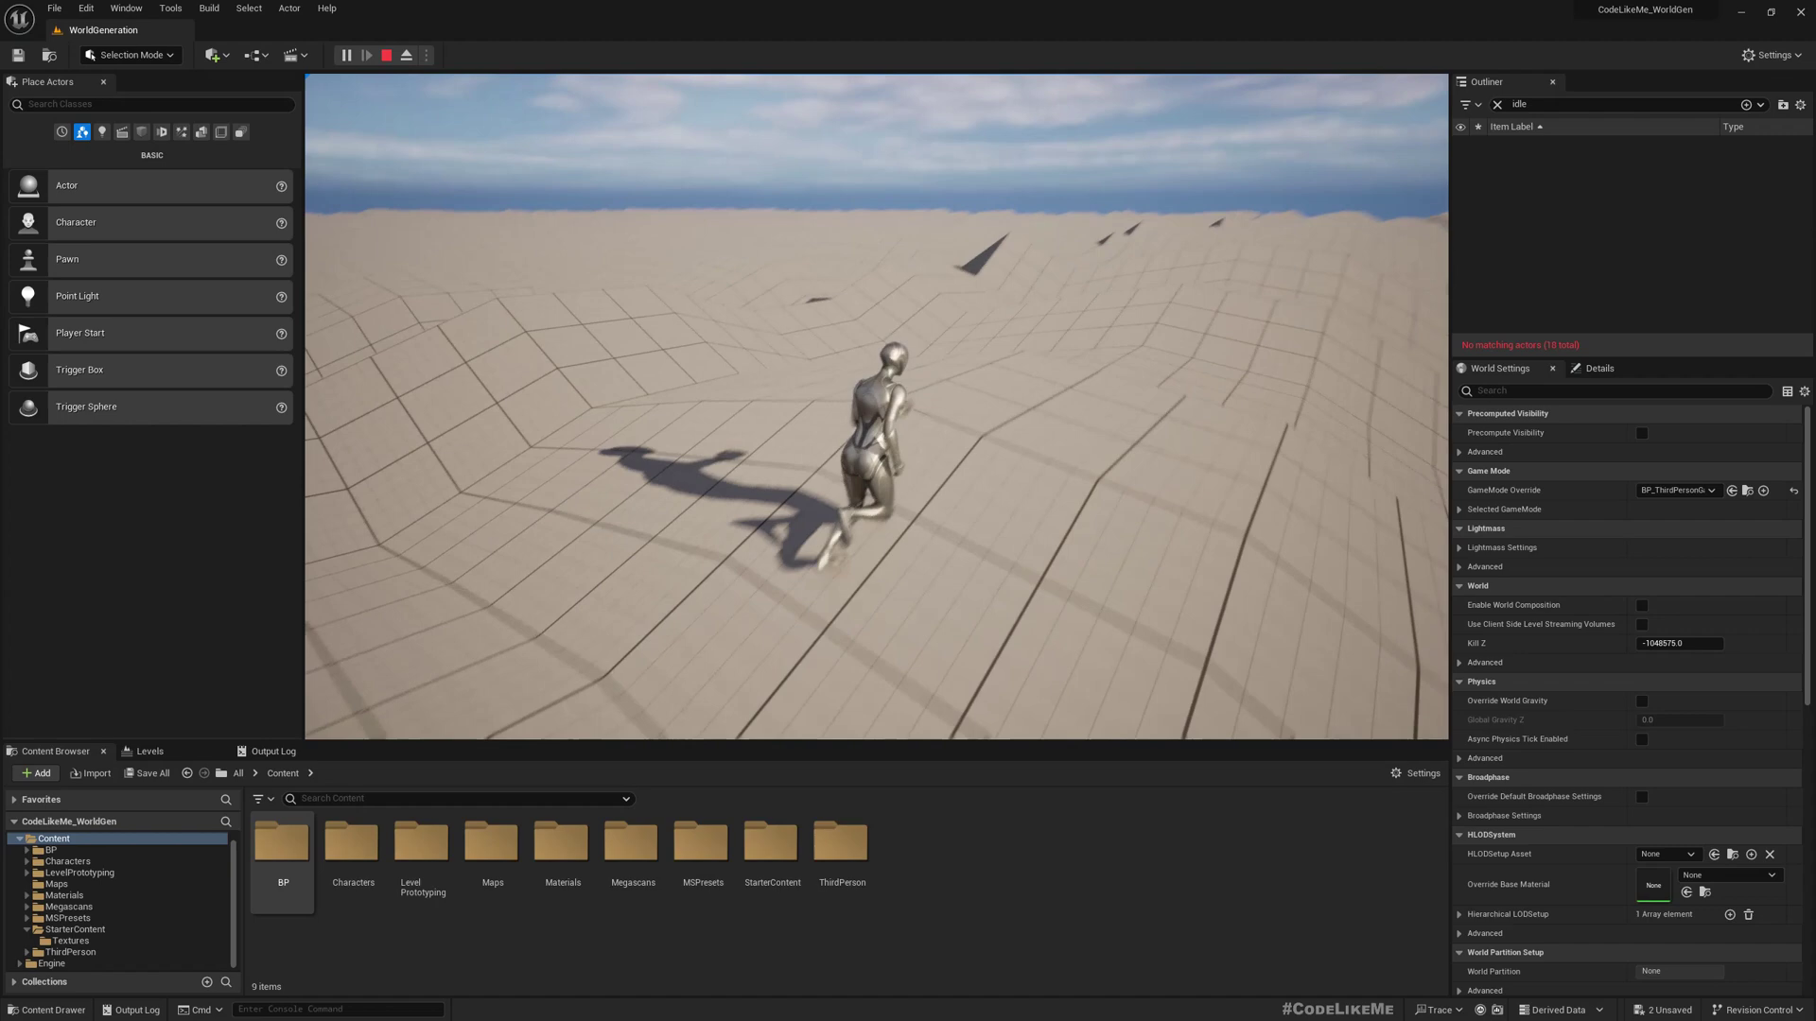
{"action": "key", "text": "Escape"}
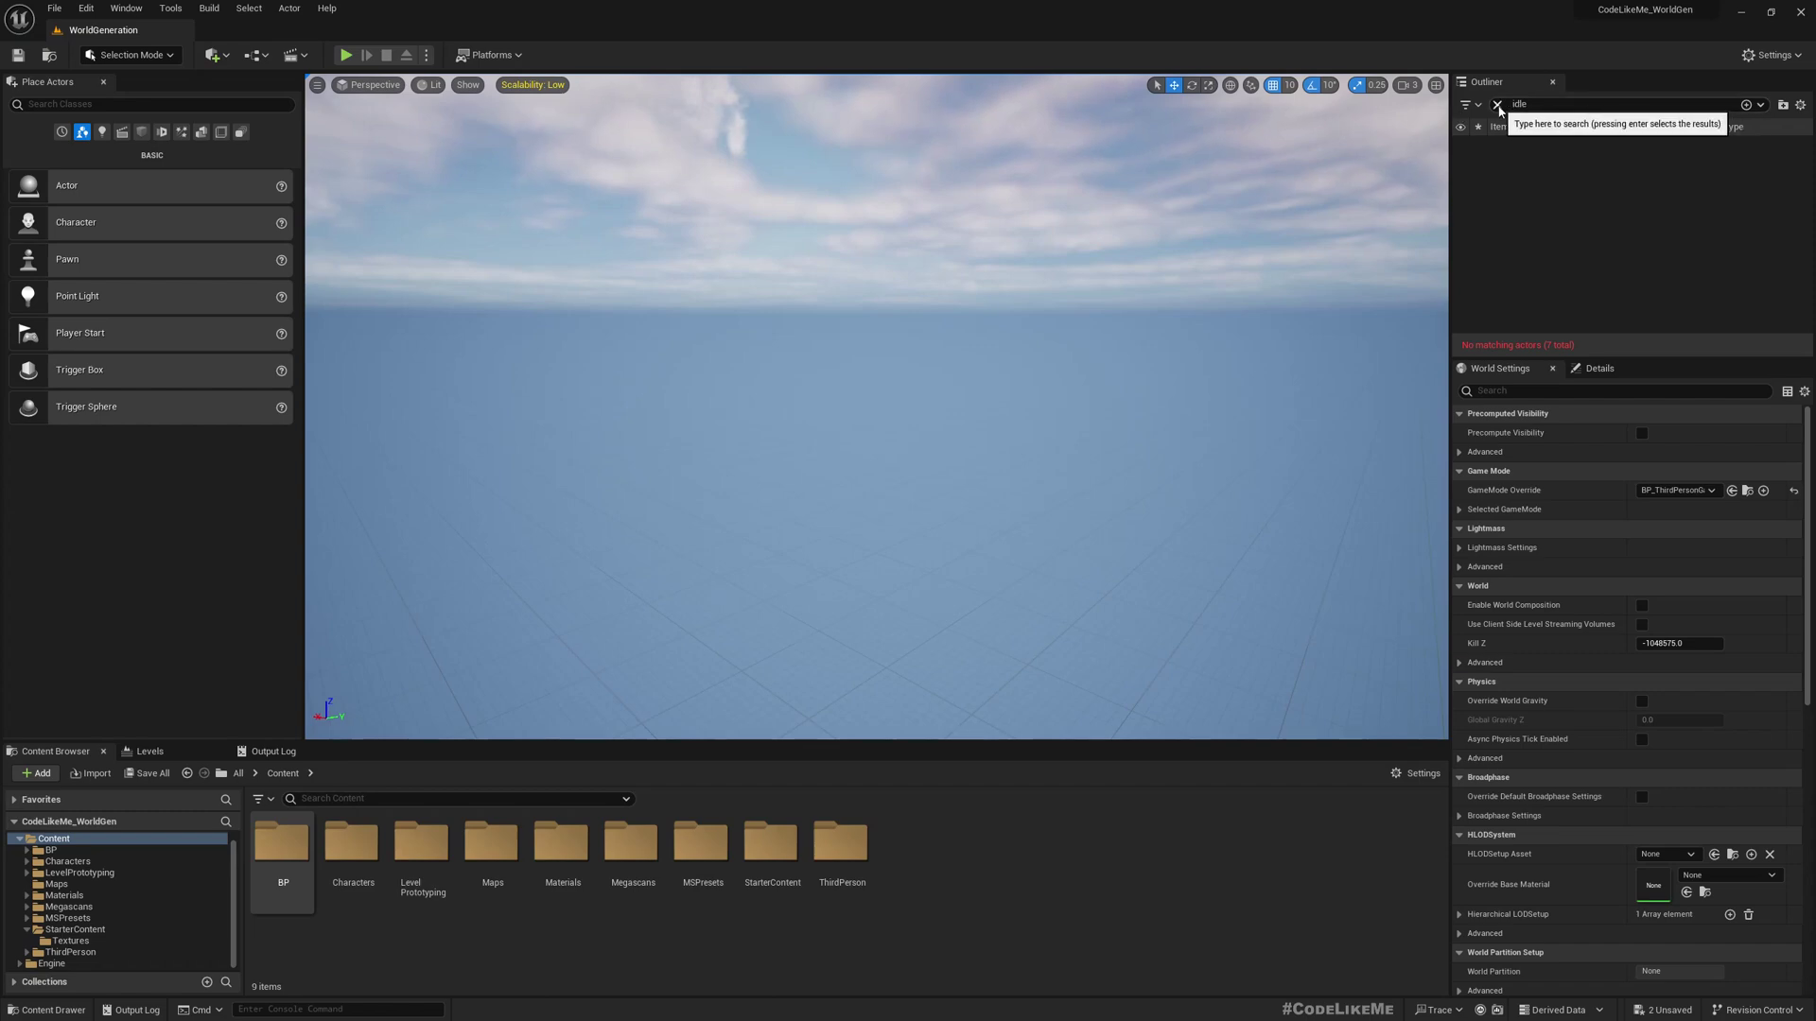
Step: Clear the actor search filter and open the BP_World blueprint at its Generate Terrain graph
{"action": "left_click", "coordinate": [1497, 104]}
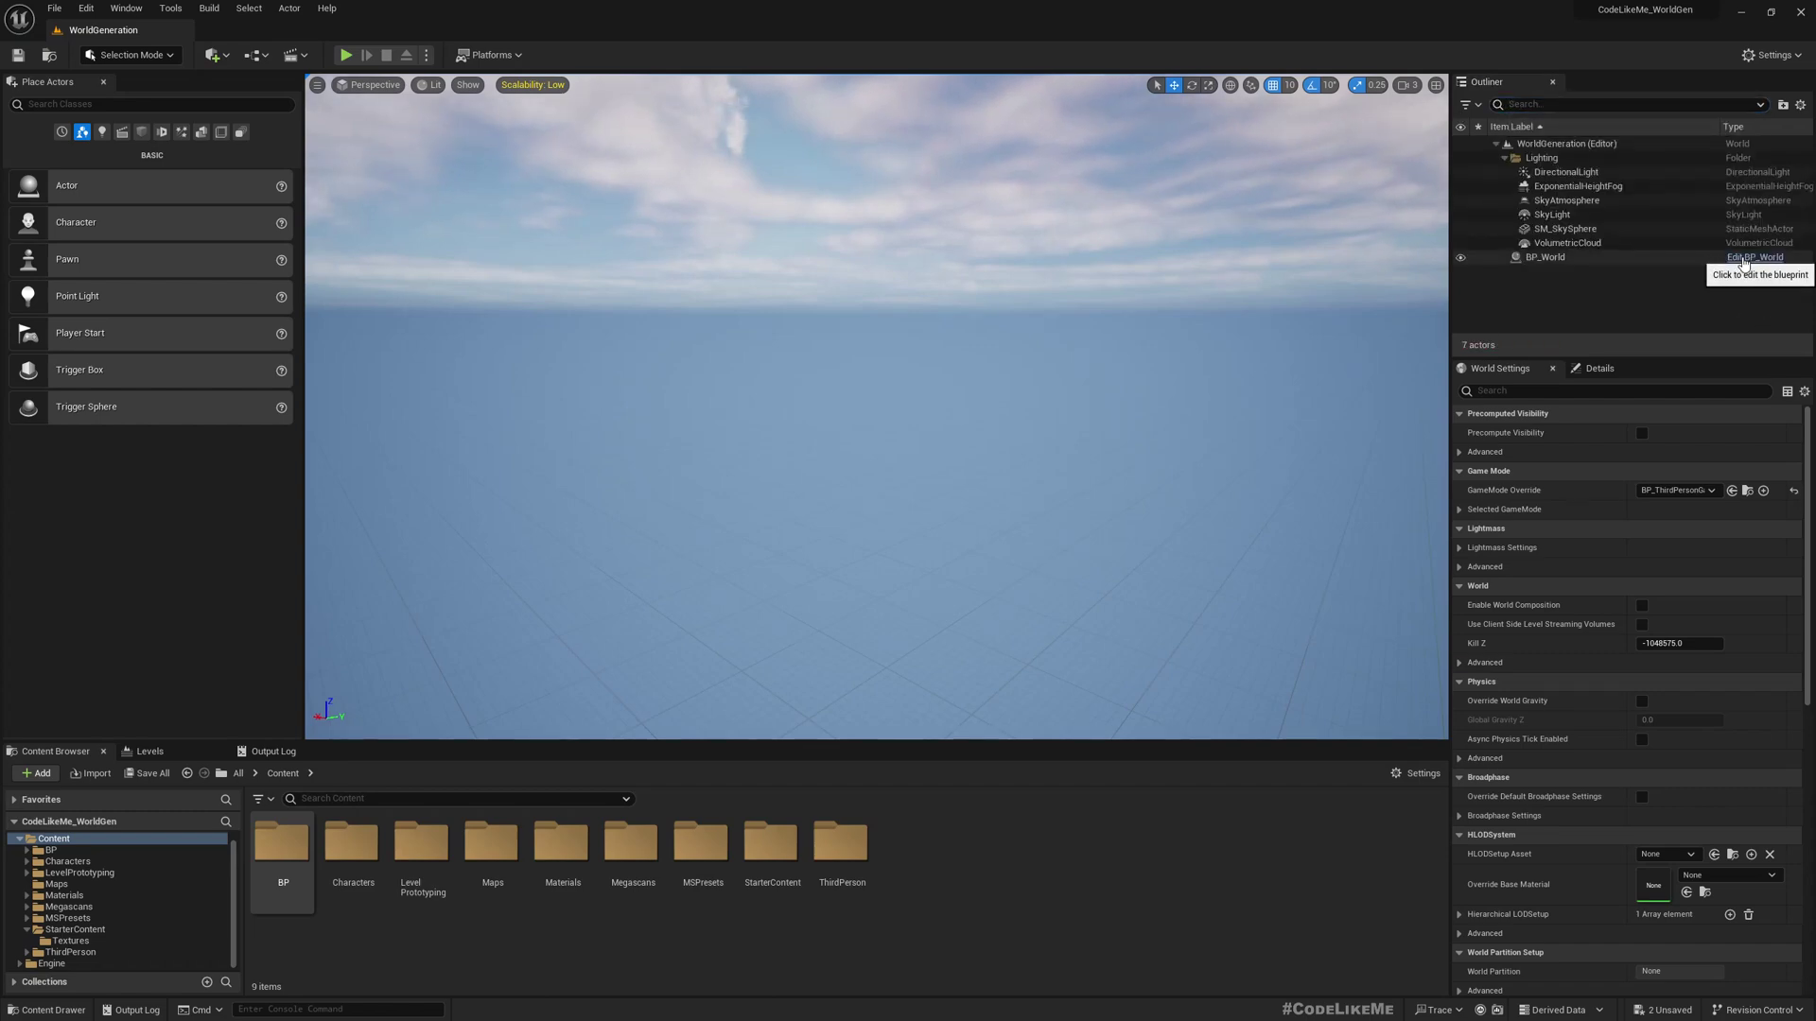
{"action": "left_click", "coordinate": [1745, 258]}
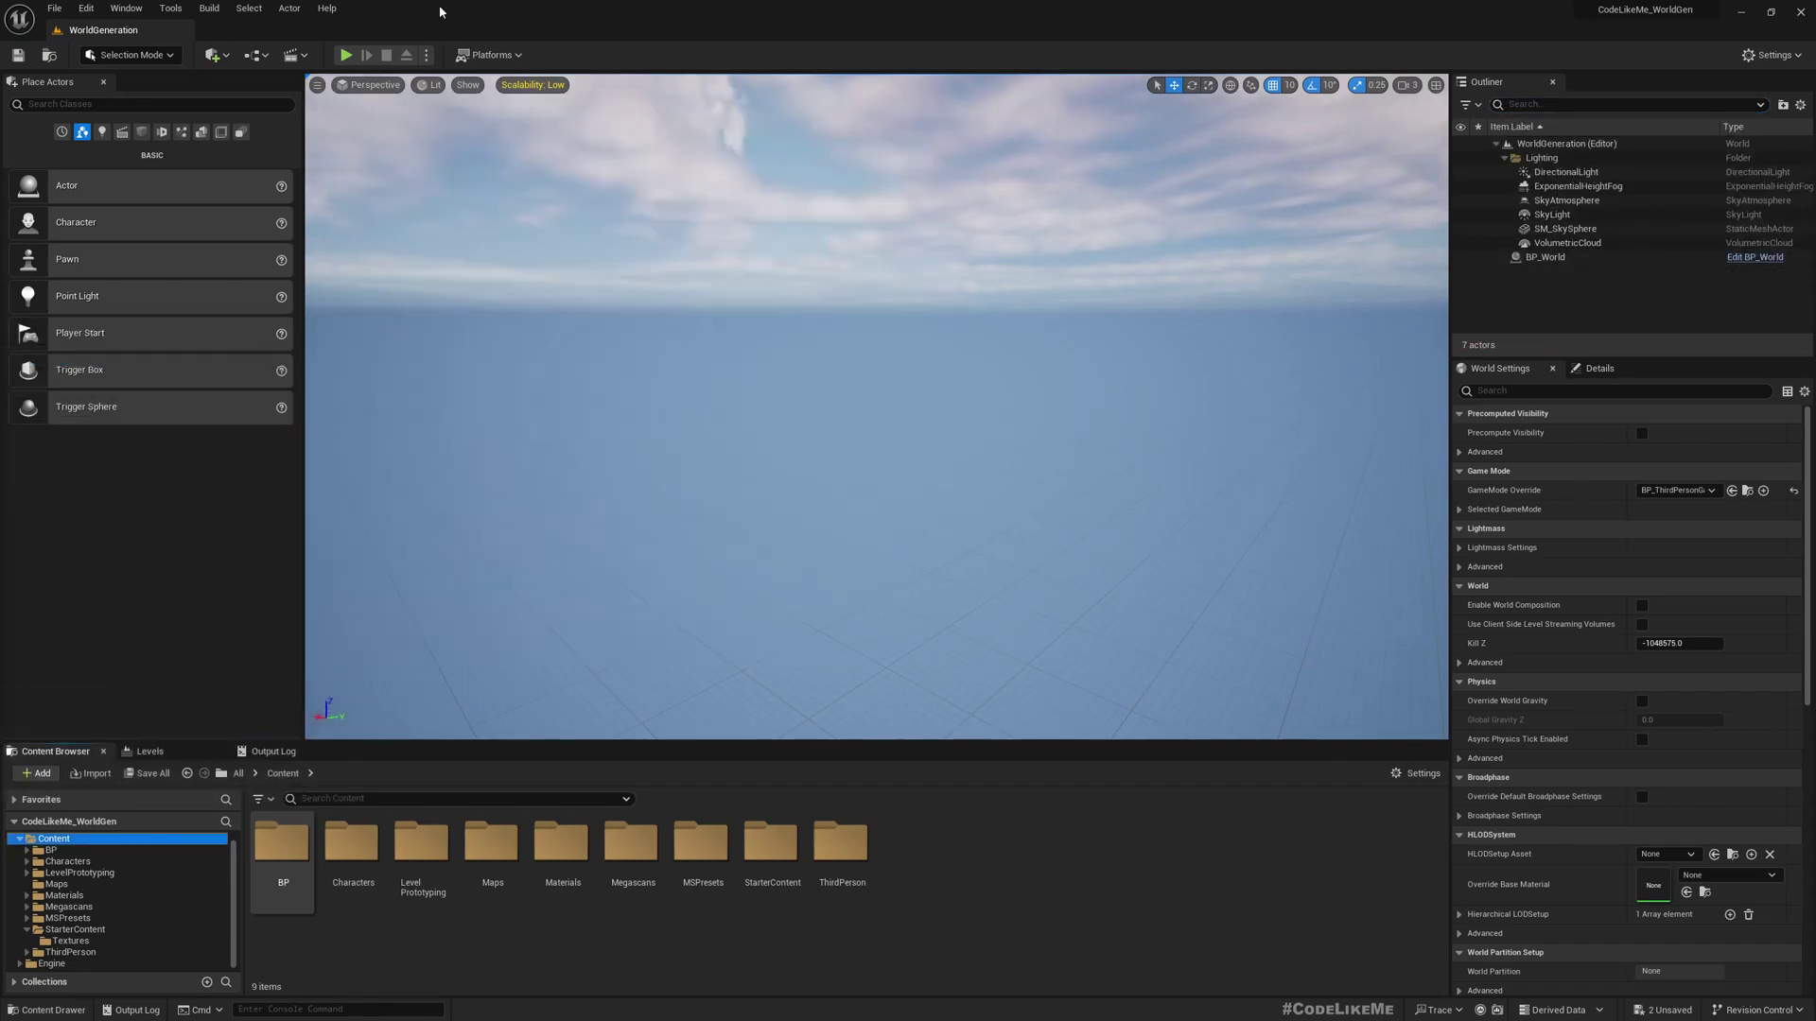
{"action": "scroll", "coordinate": [586, 296], "scroll_direction": "up", "scroll_amount": 3}
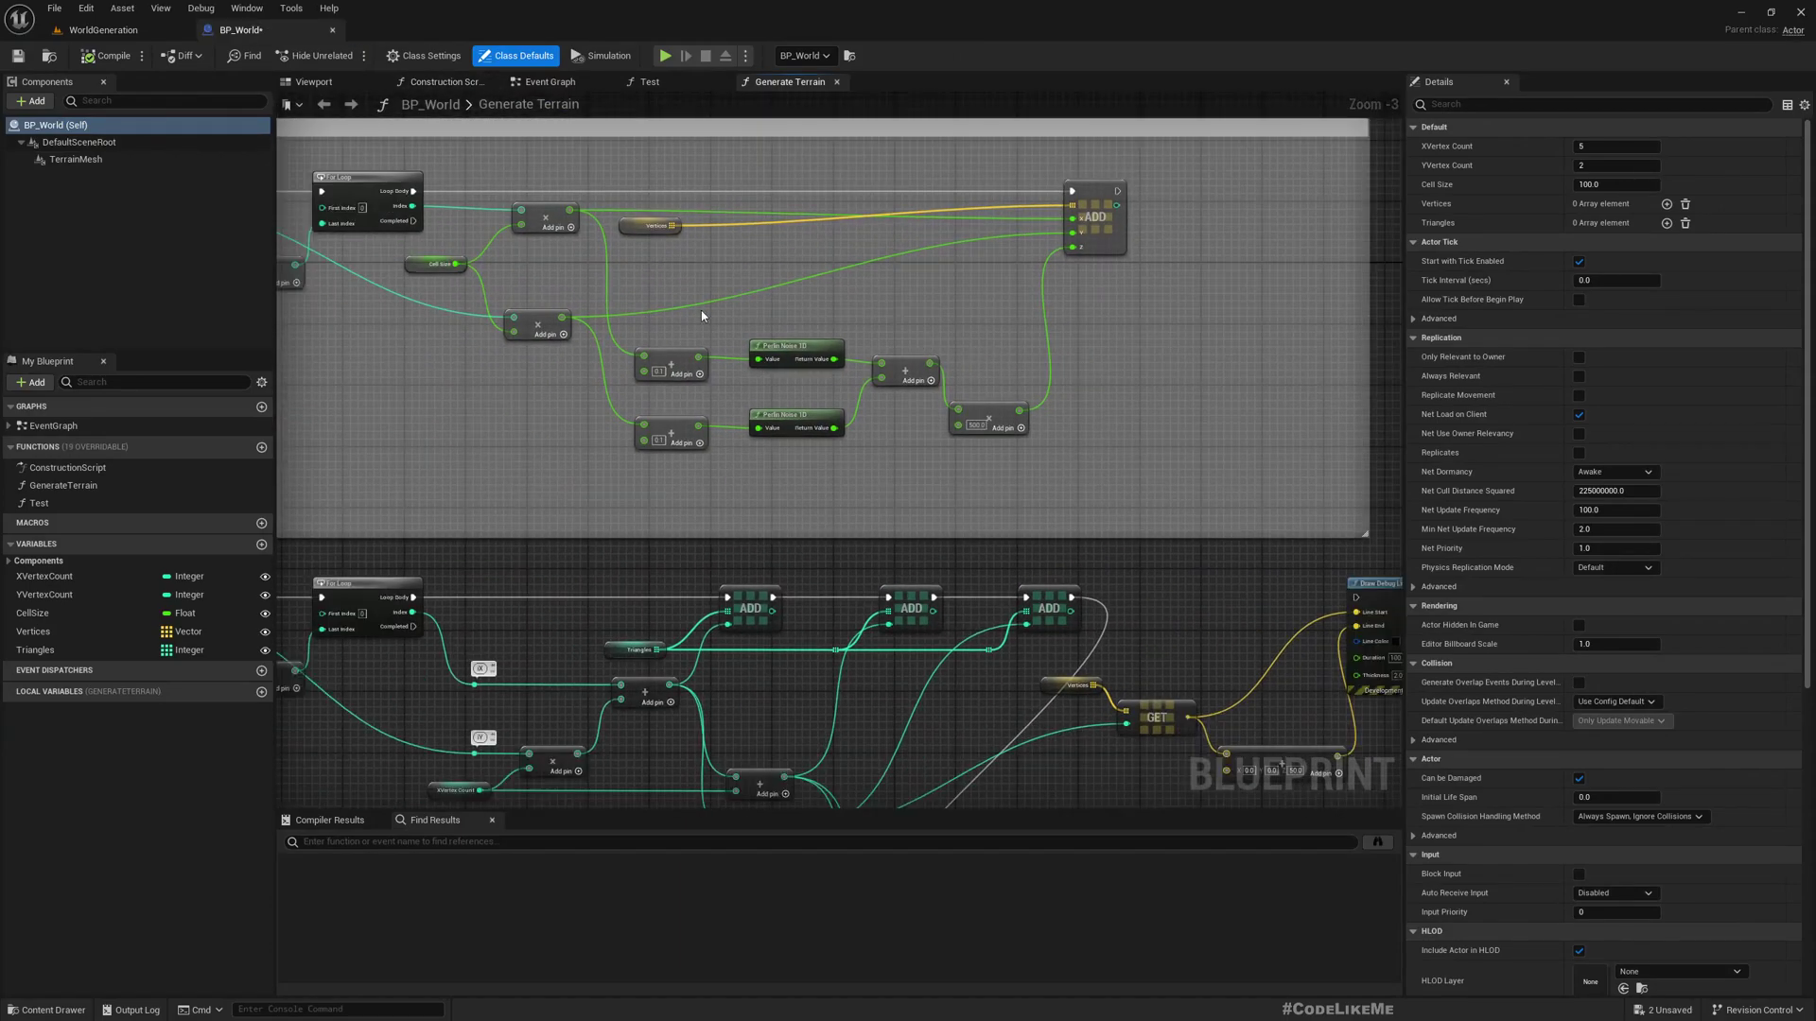
Step: Collapse the Perlin noise height calculation nodes in Generate Terrain into a new function named GetHeight
{"action": "scroll", "coordinate": [701, 310], "scroll_direction": "up", "scroll_amount": 2}
{"action": "left_click_drag", "start_coordinate": [589, 319], "coordinate": [989, 491]}
{"action": "right_click", "coordinate": [570, 362]}
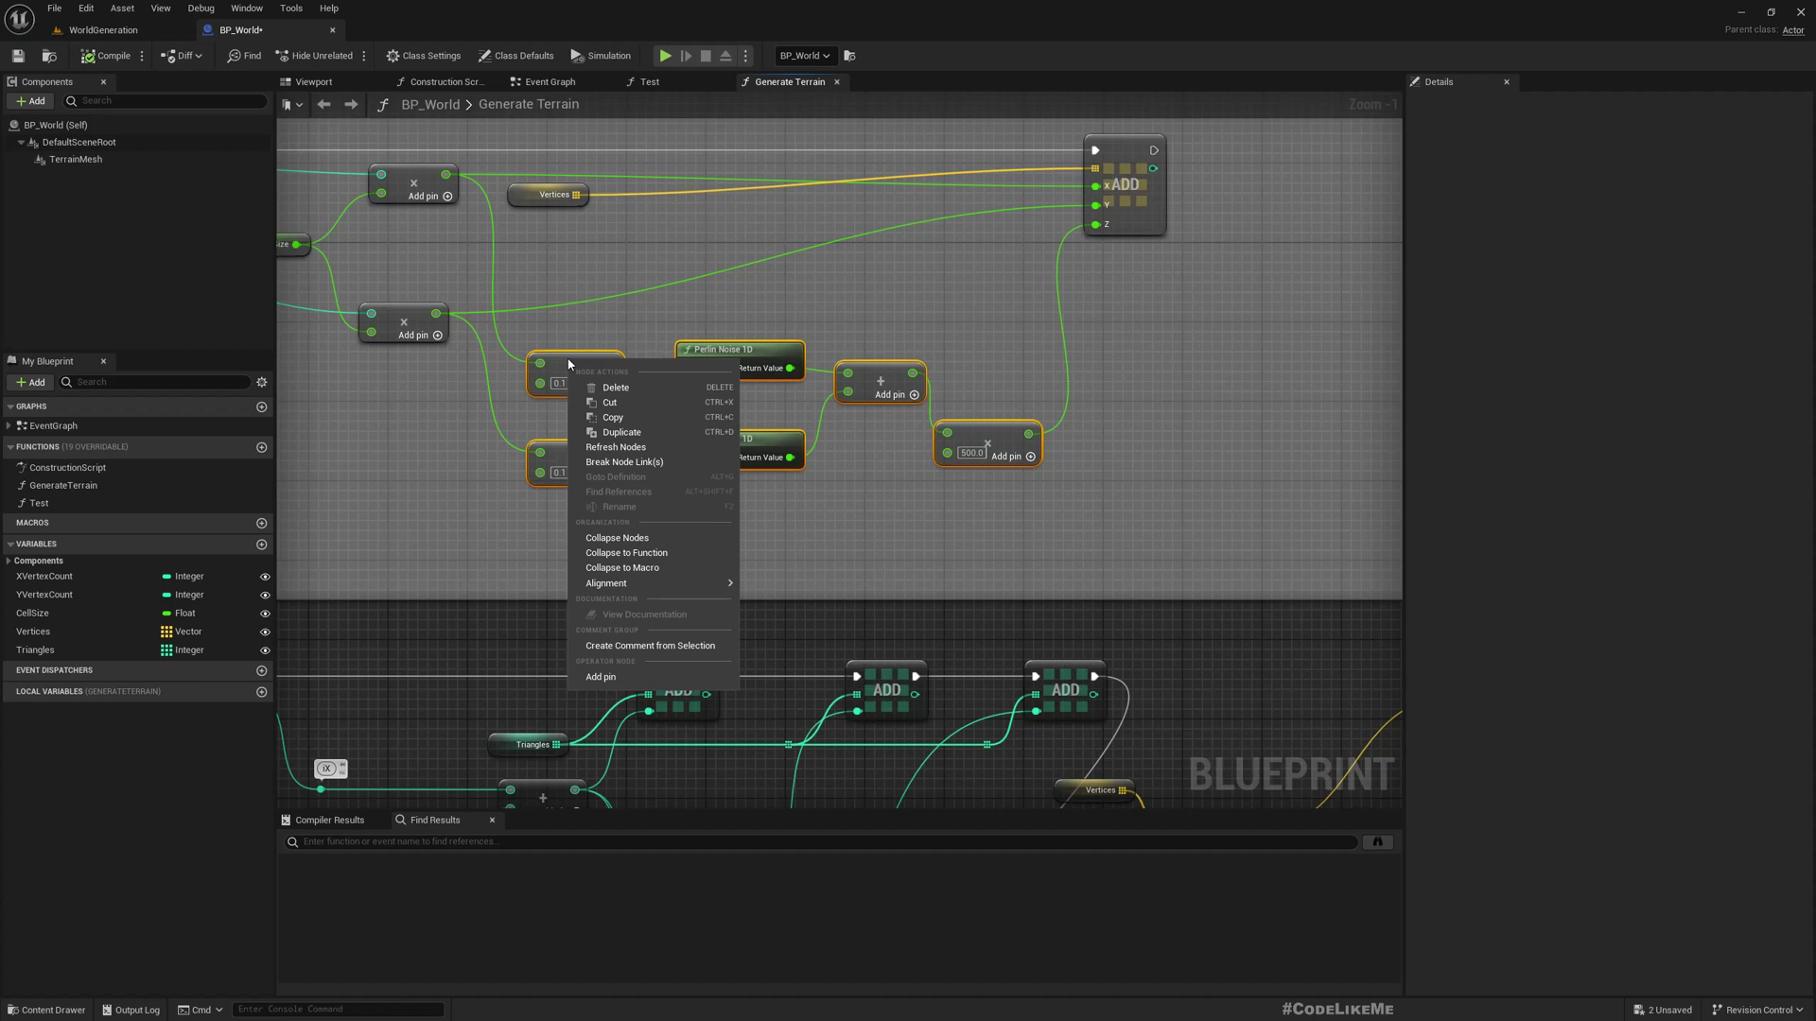
{"action": "left_click", "coordinate": [626, 553]}
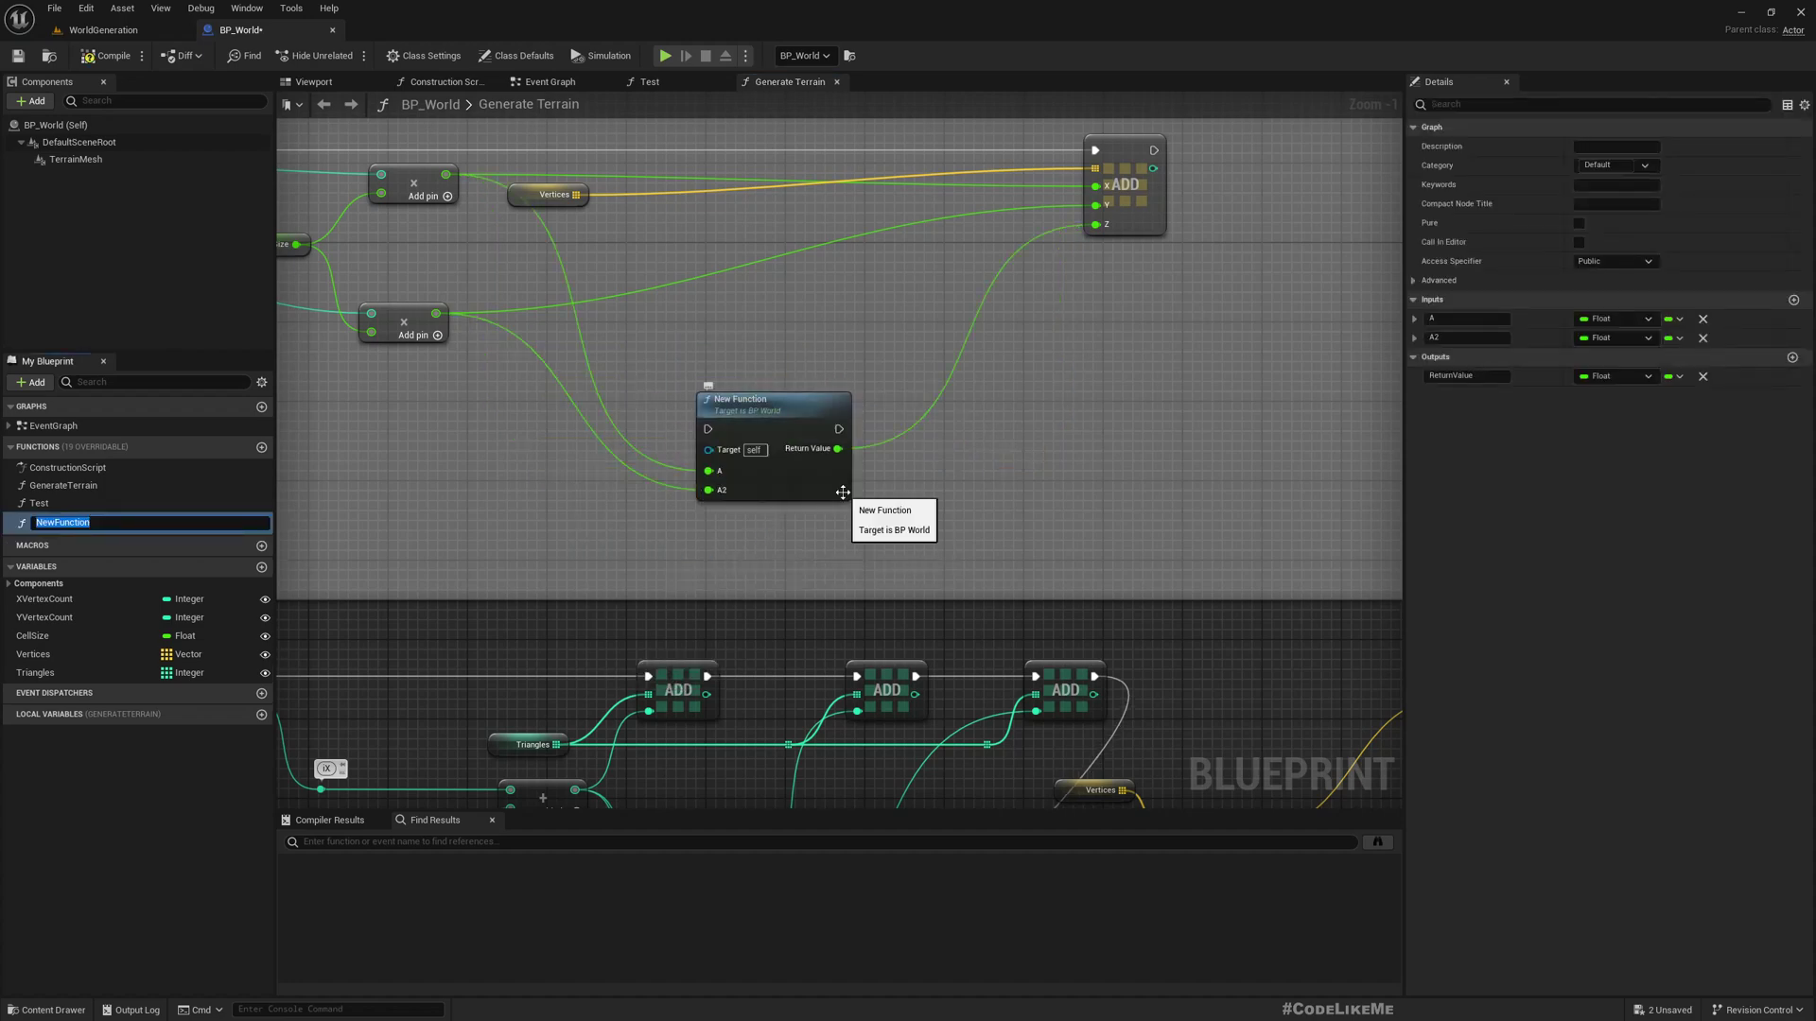
{"action": "type", "text": "GetHeight"}
{"action": "key", "text": "Return"}
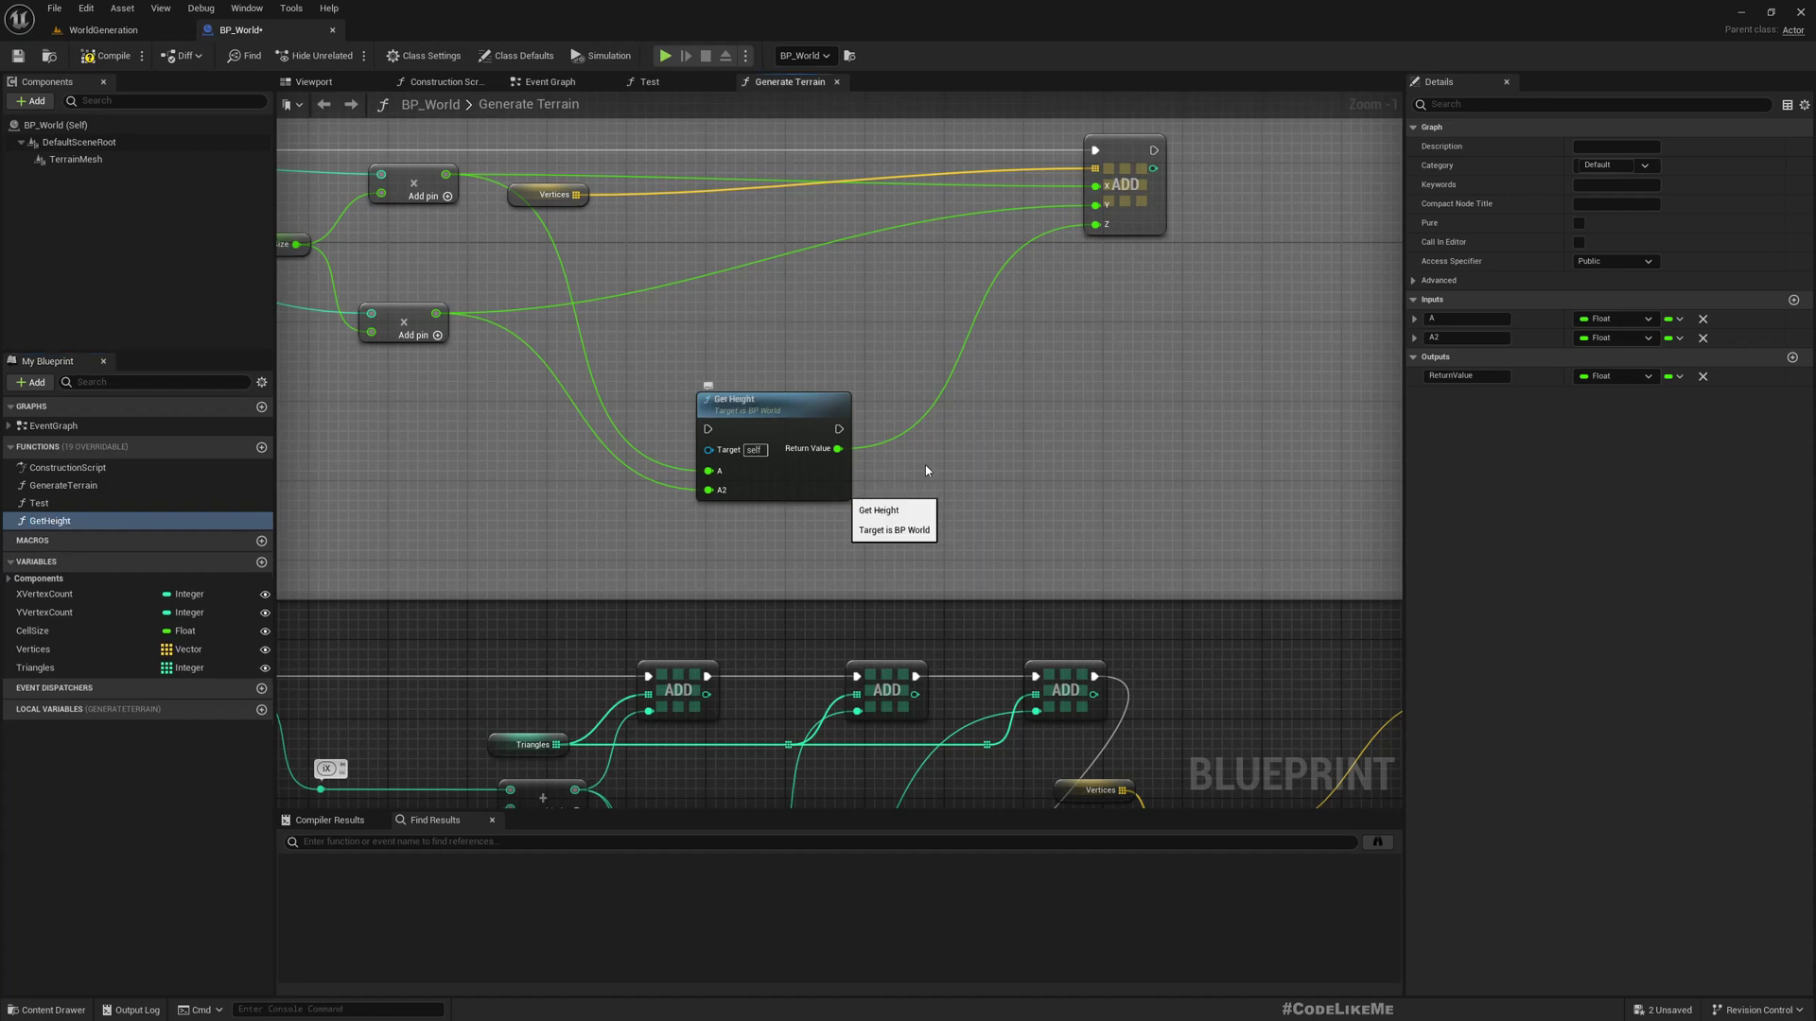
Step: Make the GetHeight function pure and move its node up between the multiply nodes and the vertices Add node
{"action": "left_click", "coordinate": [1577, 222]}
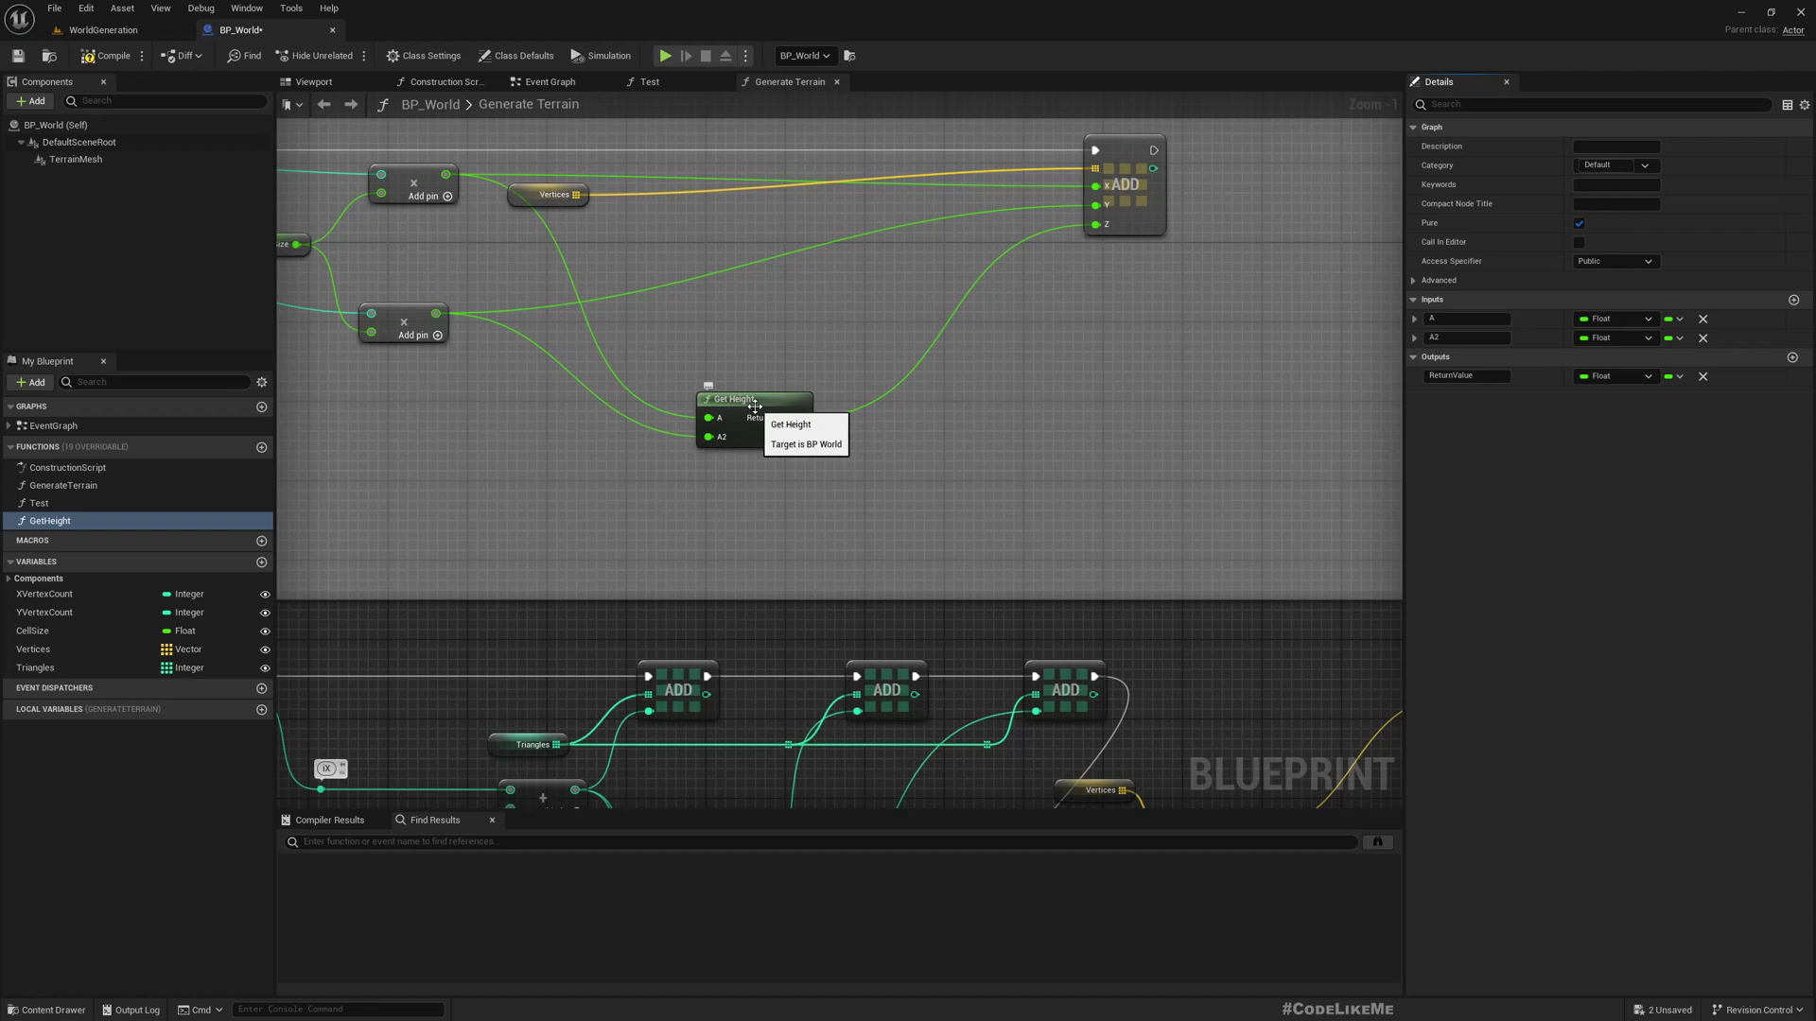
{"action": "right_click_drag", "start_coordinate": [762, 298], "coordinate": [853, 345]}
{"action": "left_click_drag", "start_coordinate": [853, 437], "coordinate": [893, 361]}
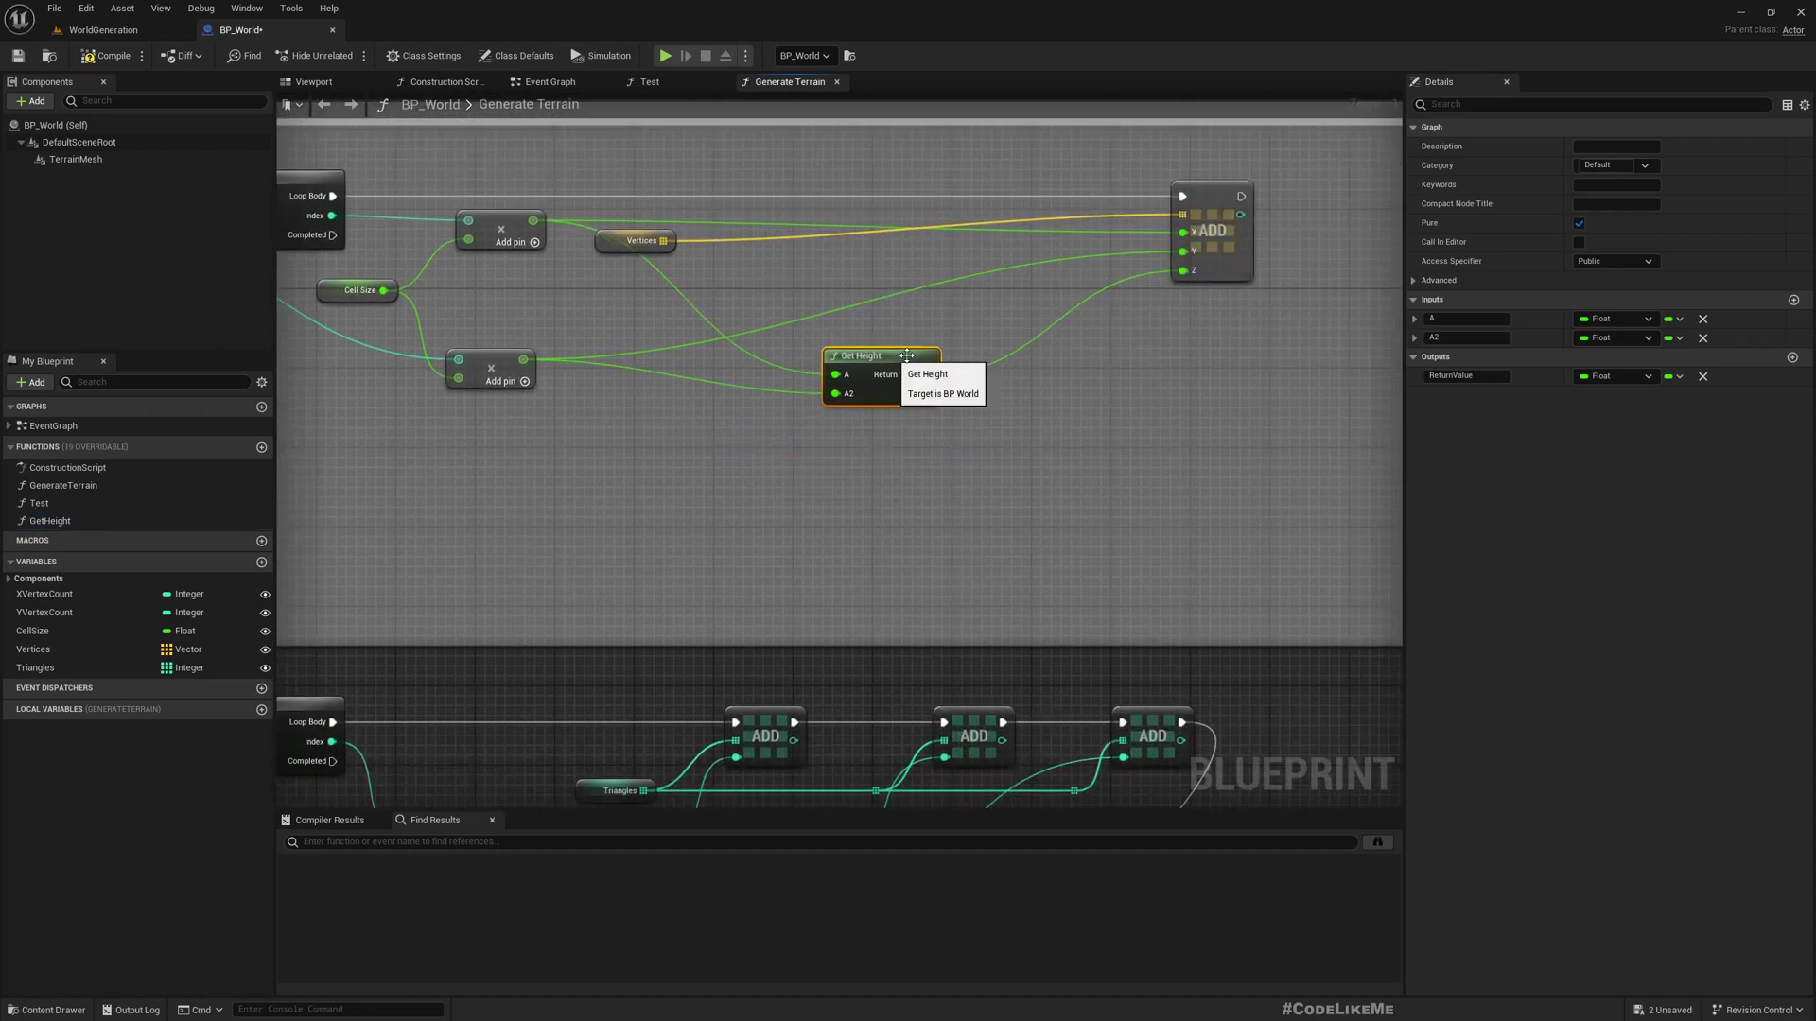
Step: Rename the GetHeight function's input parameters A and A2 to InX and InY
{"action": "left_click", "coordinate": [1464, 320]}
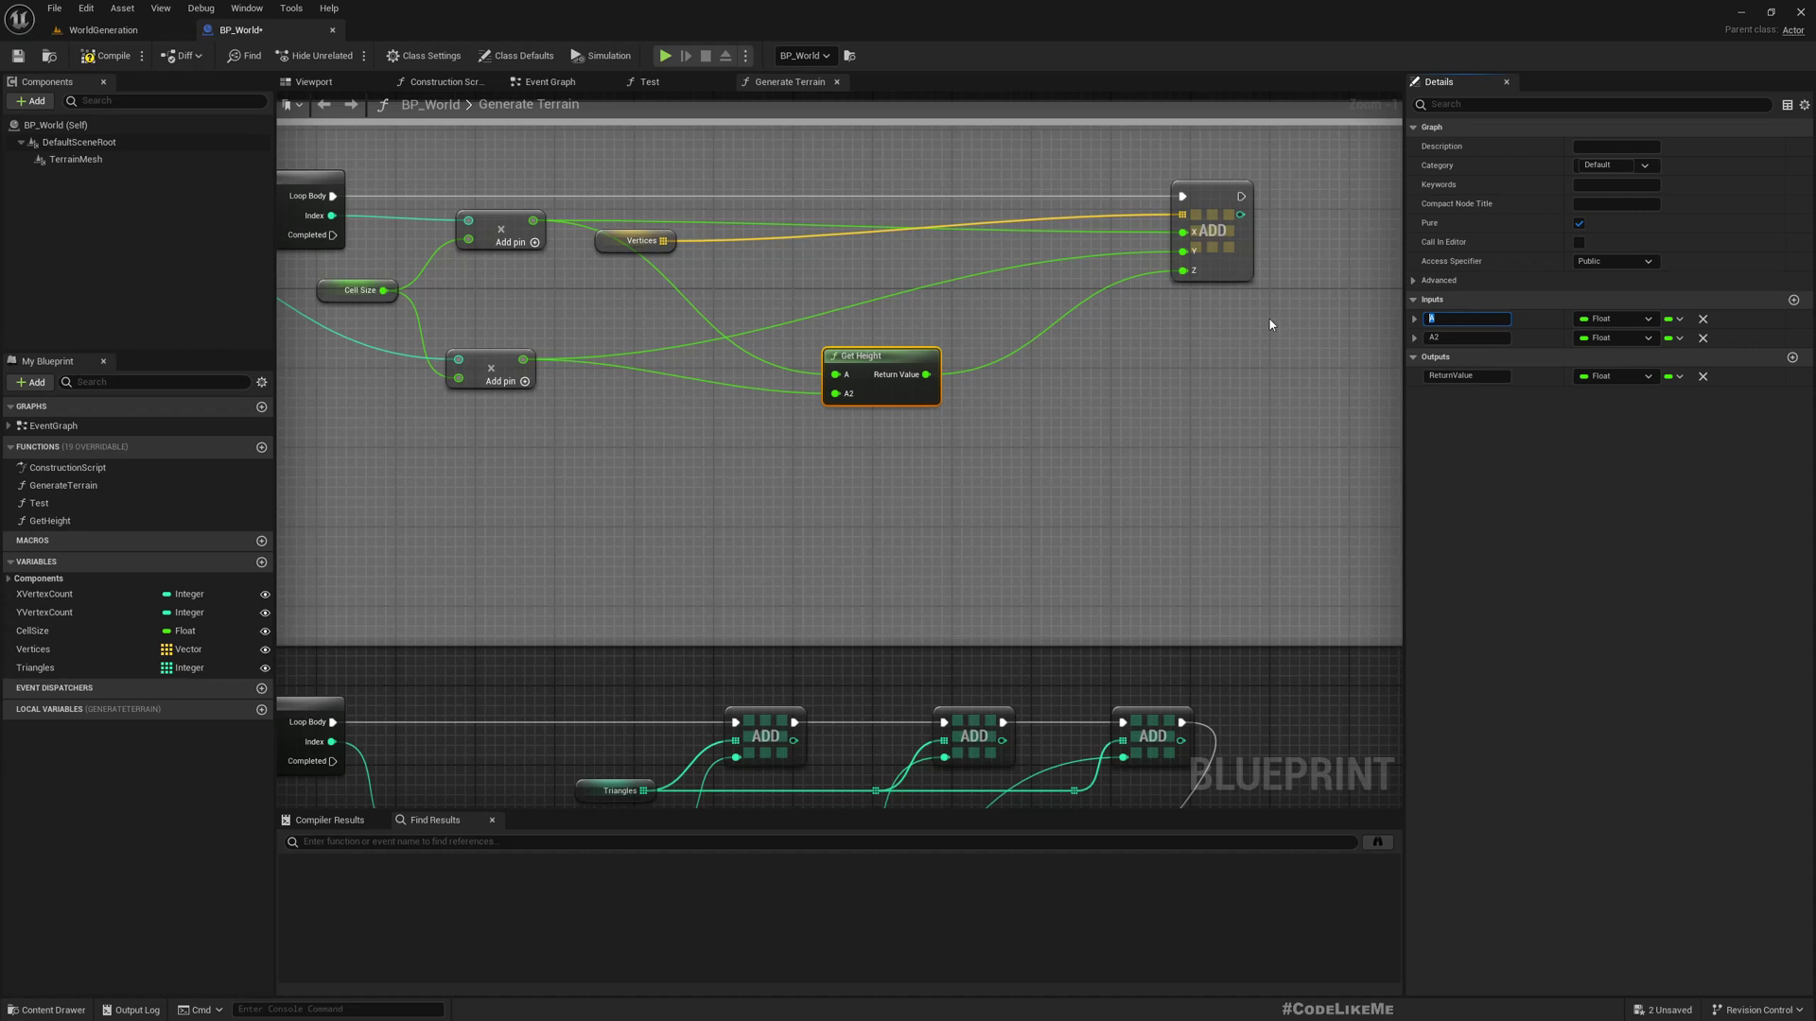
{"action": "type", "text": "InX"}
{"action": "key", "text": "Return"}
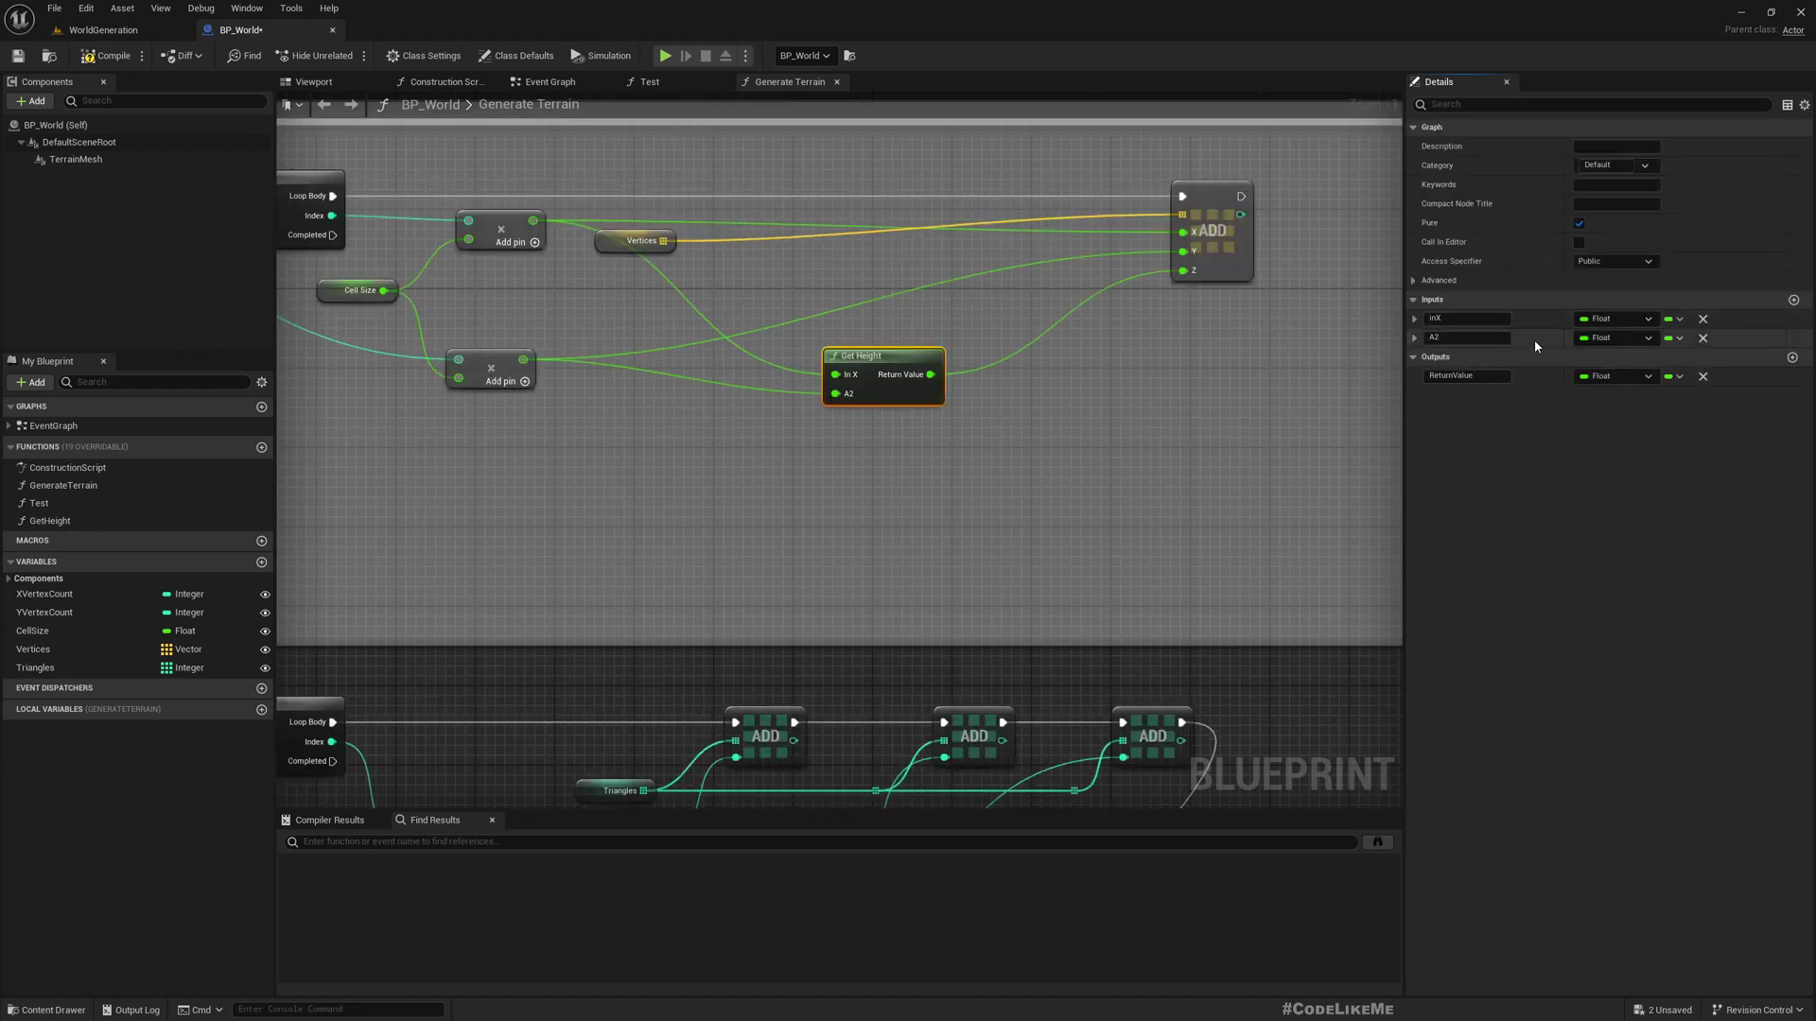
{"action": "left_click", "coordinate": [1467, 338]}
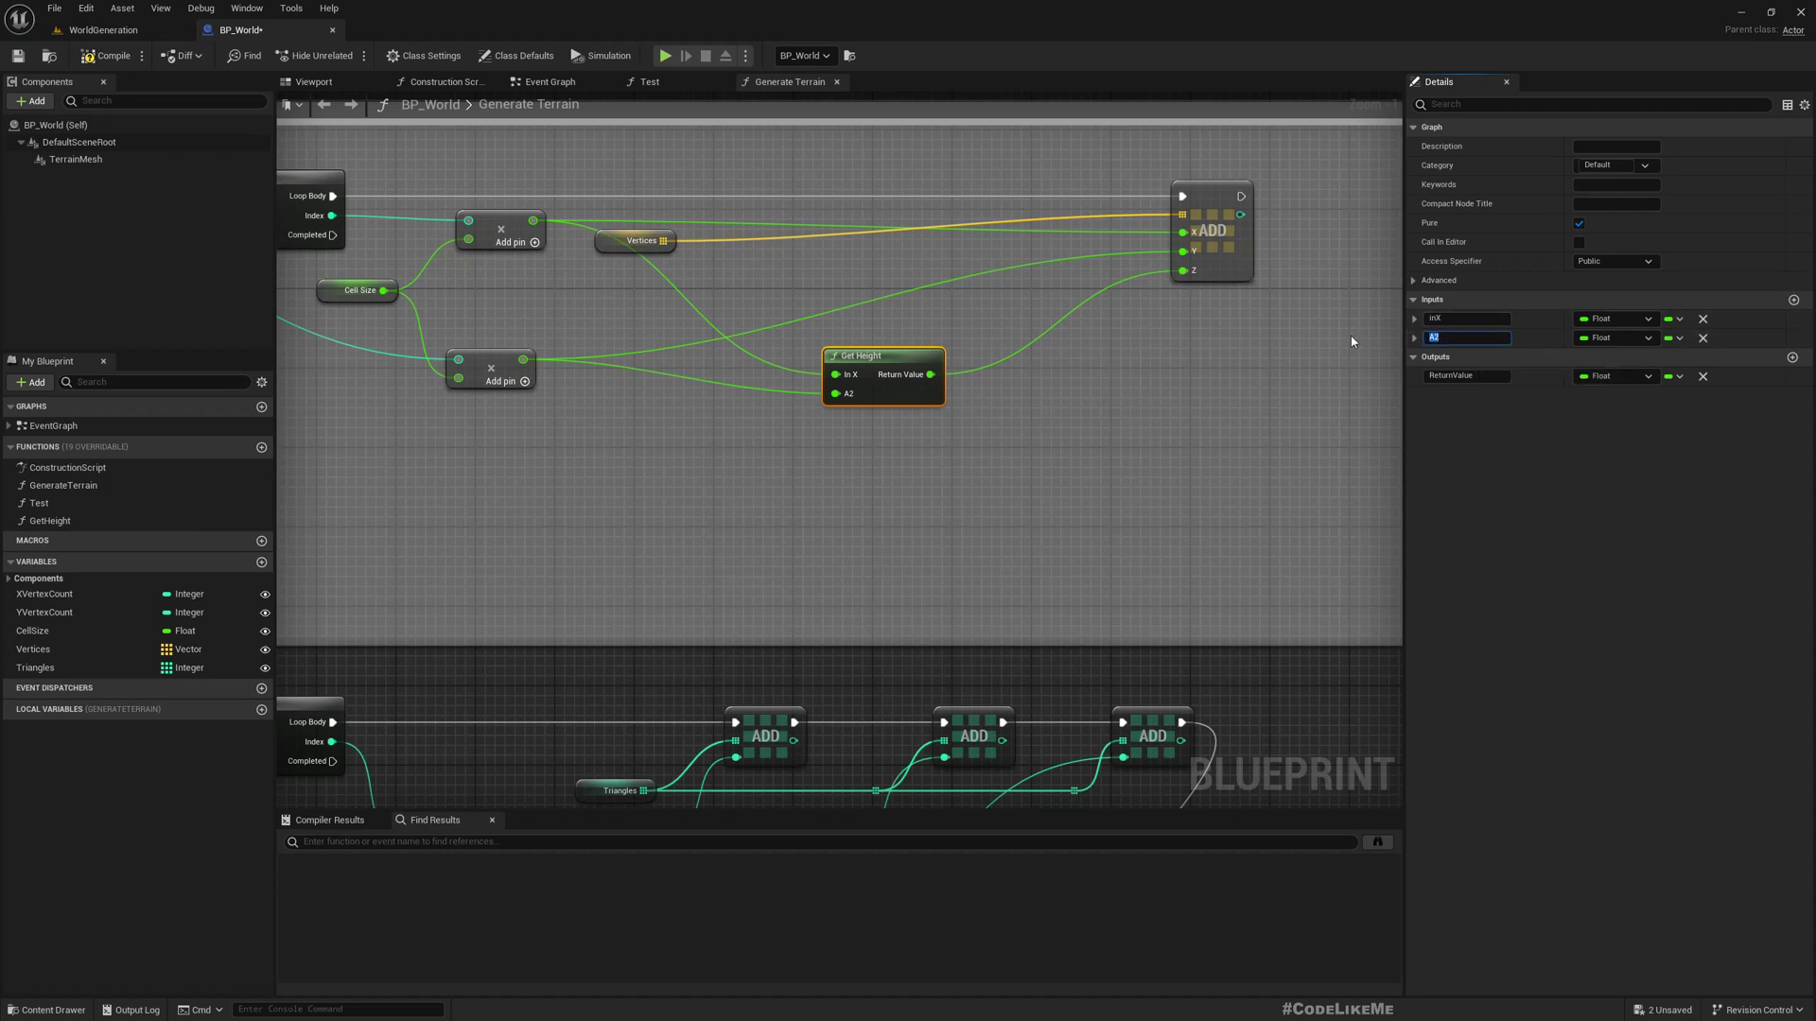
{"action": "type", "text": "InY"}
{"action": "key", "text": "Return"}
Step: Open the GetHeight function graph and spread its entry, Return and multiply-by-500 nodes clear of the noise nodes
{"action": "double_click", "coordinate": [853, 350]}
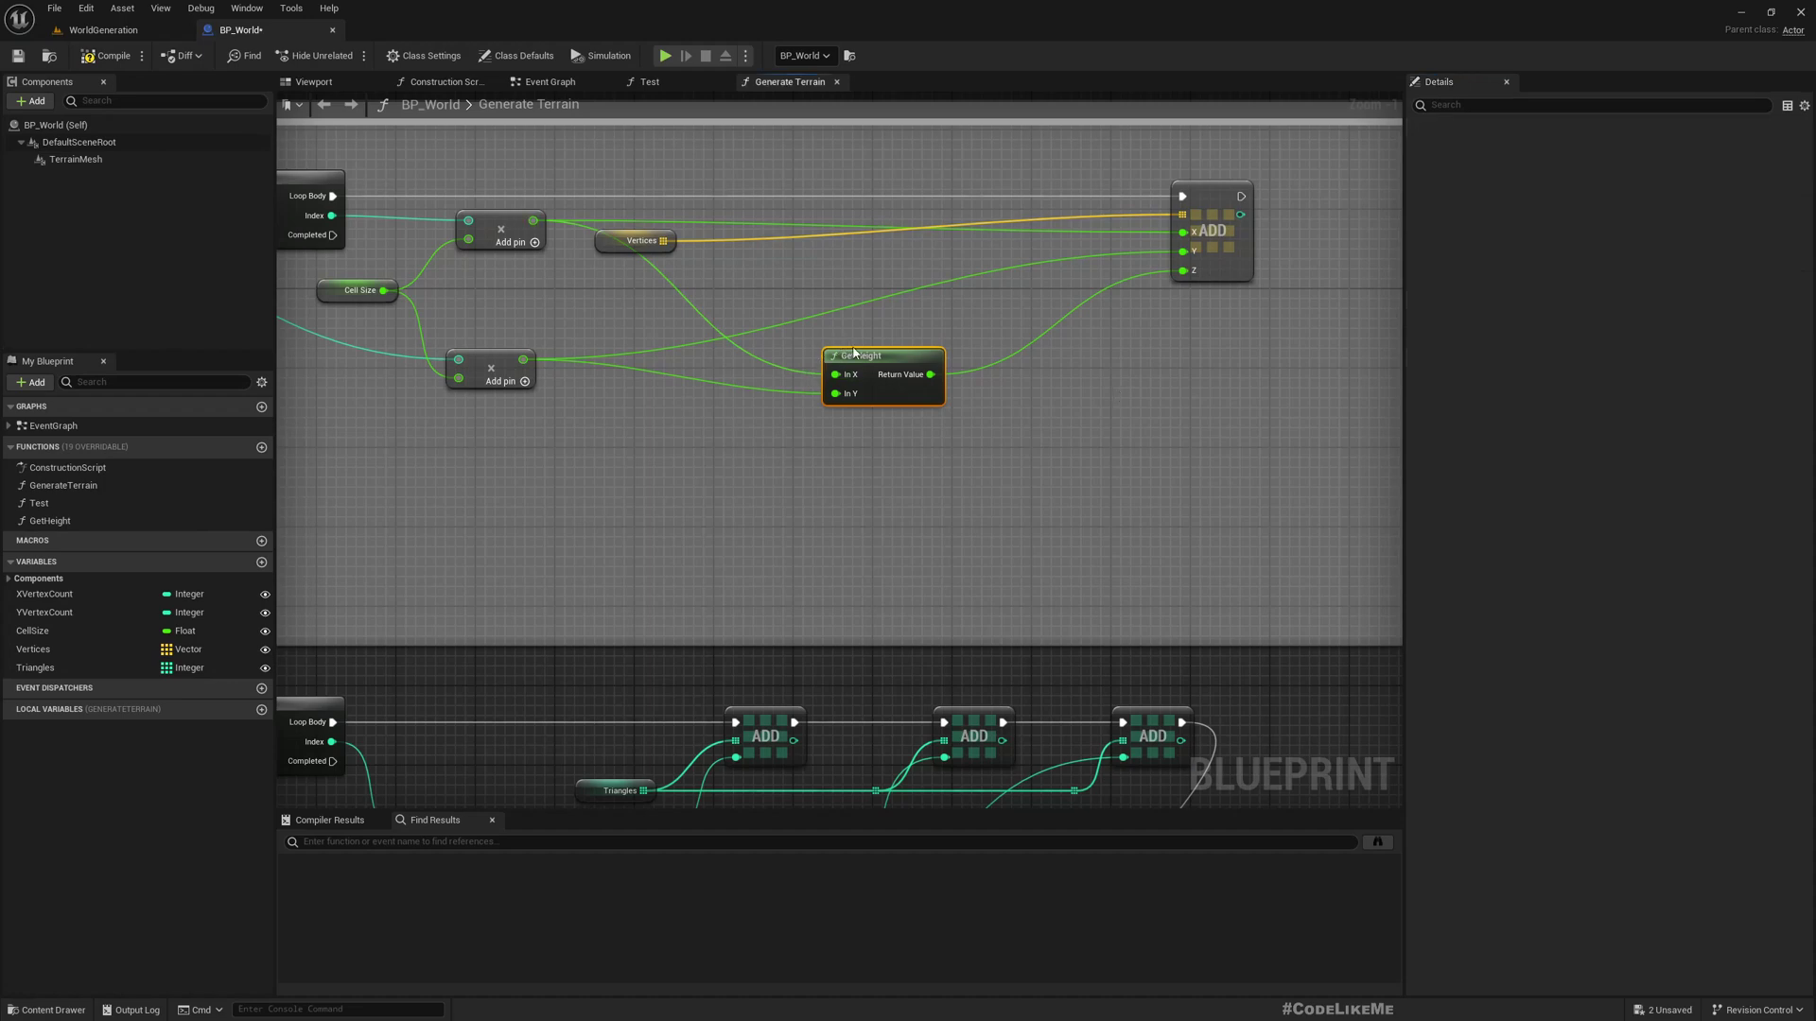
{"action": "double_click", "coordinate": [854, 351]}
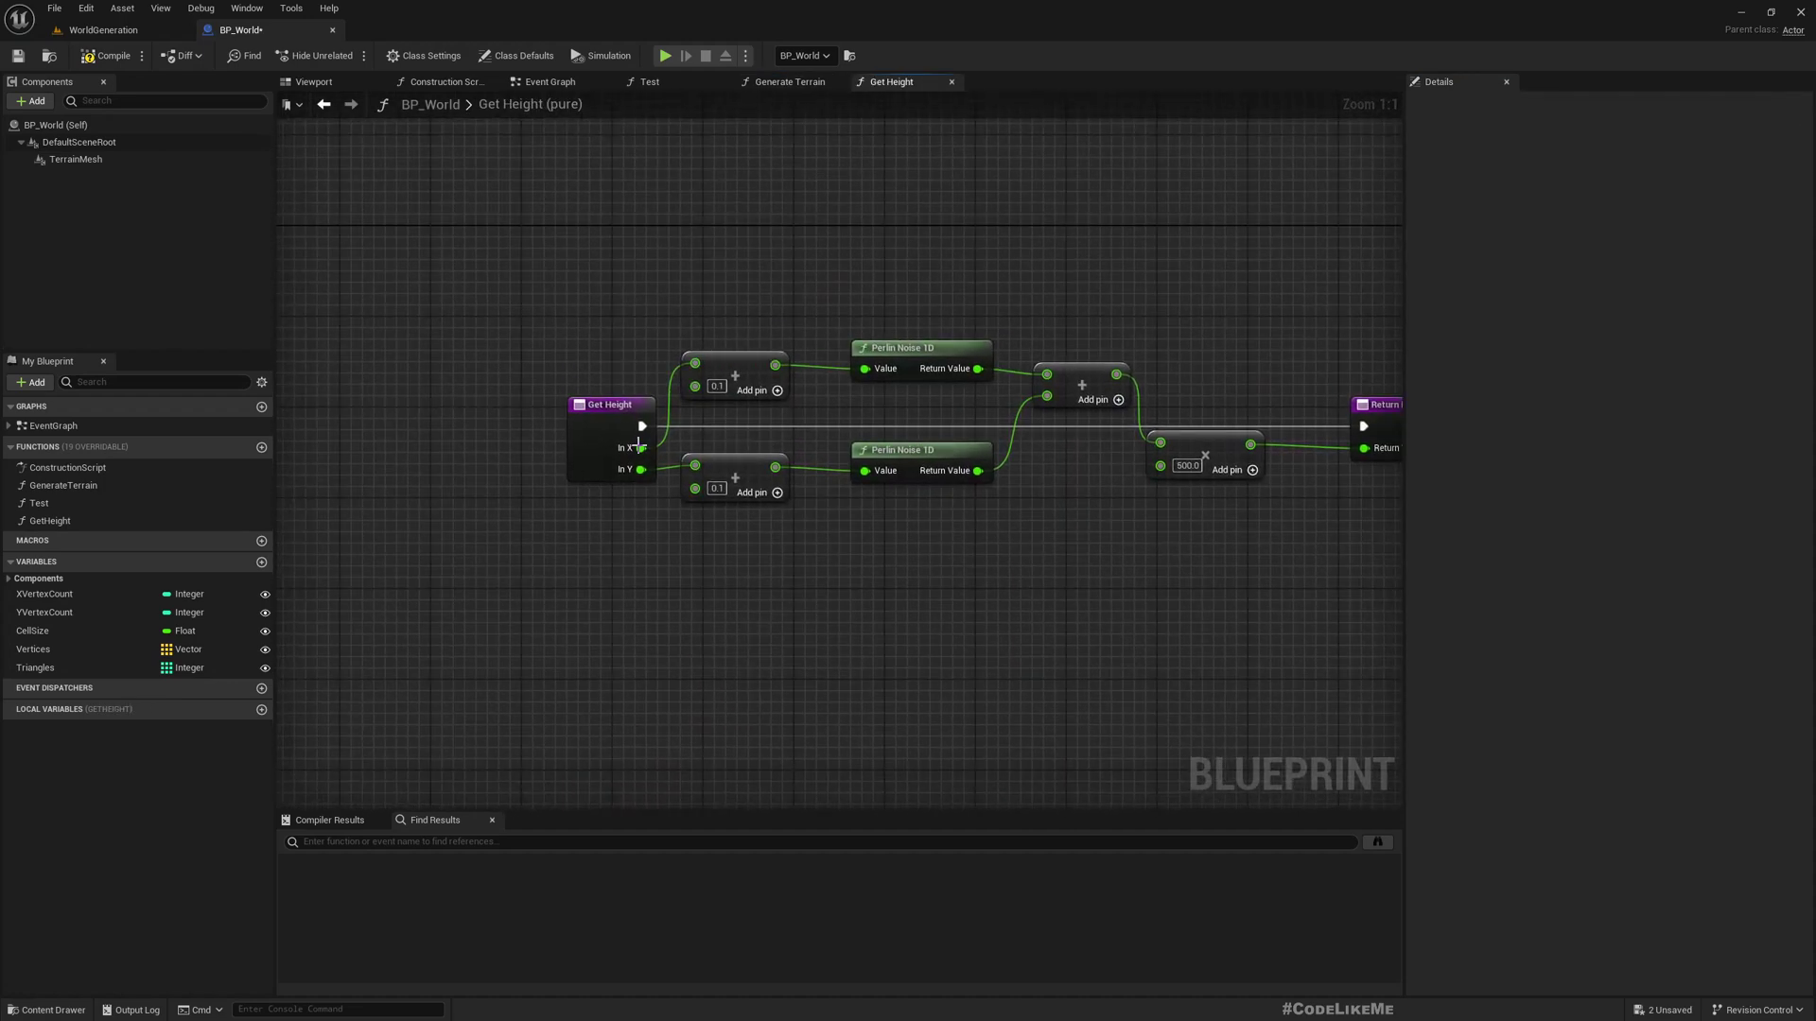
{"action": "left_click_drag", "start_coordinate": [575, 428], "coordinate": [336, 359]}
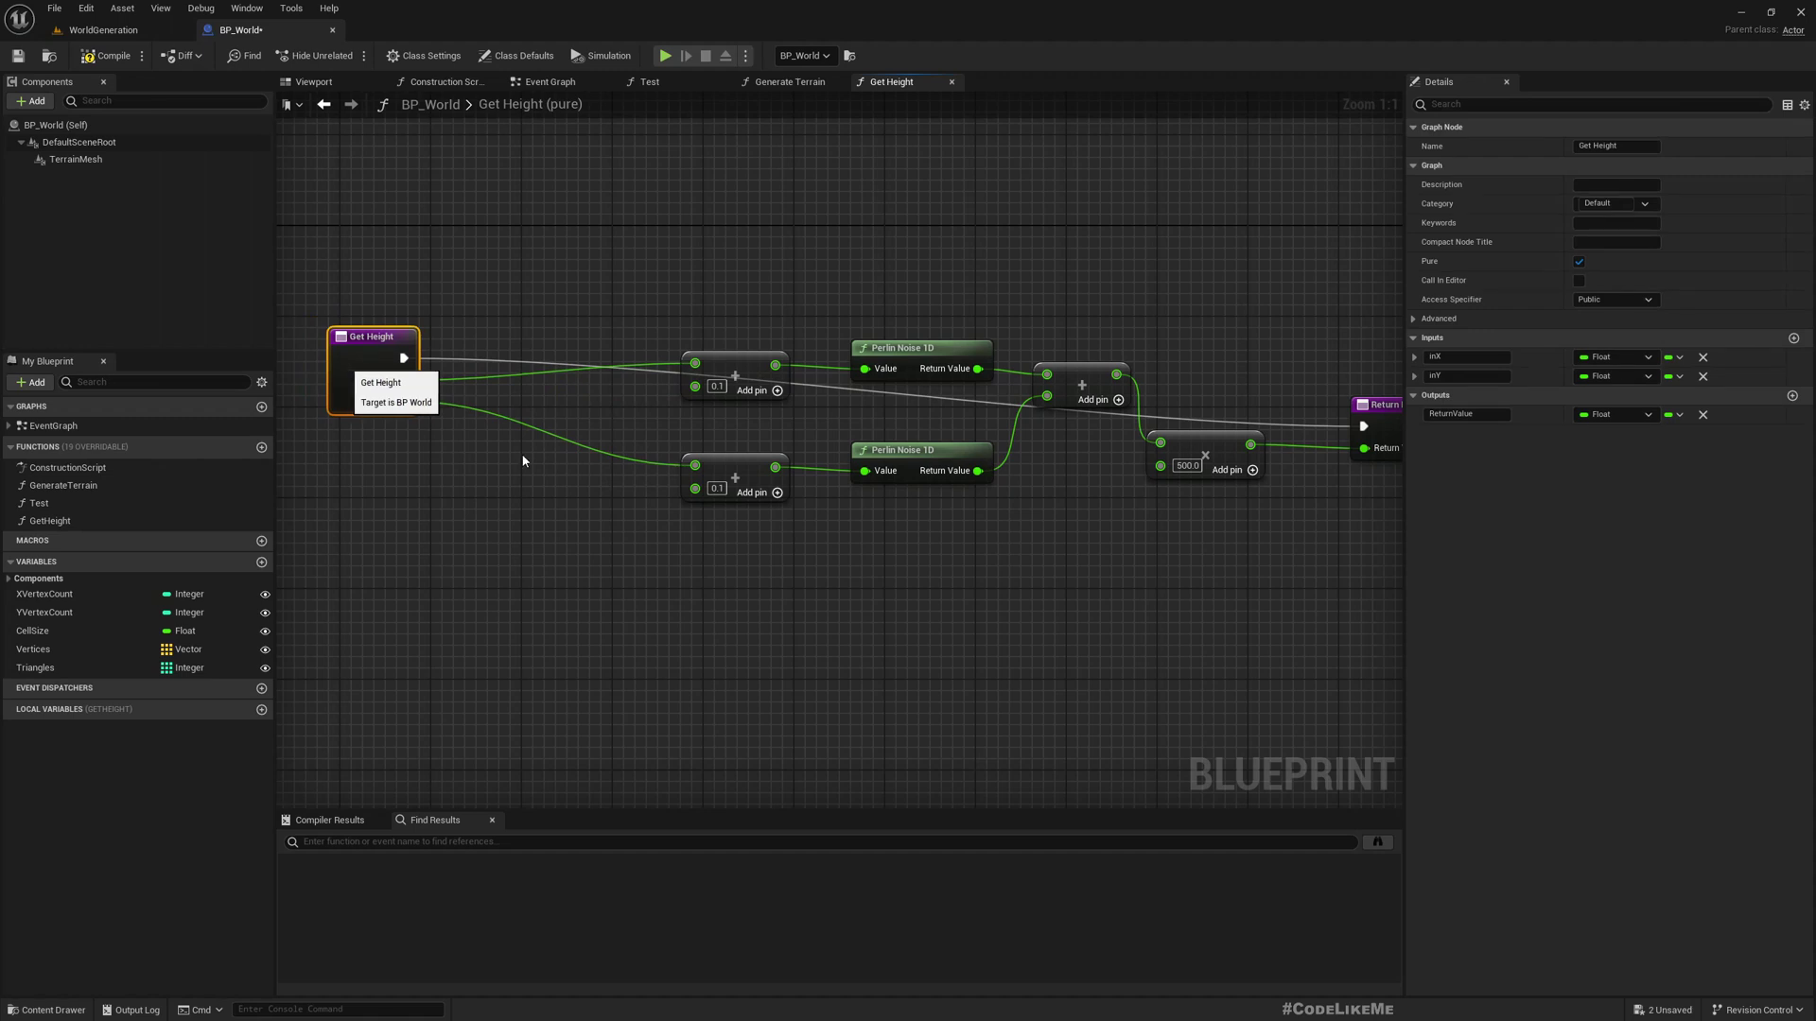
{"action": "right_click_drag", "start_coordinate": [1181, 531], "coordinate": [892, 545]}
{"action": "left_click_drag", "start_coordinate": [1114, 433], "coordinate": [1168, 319]}
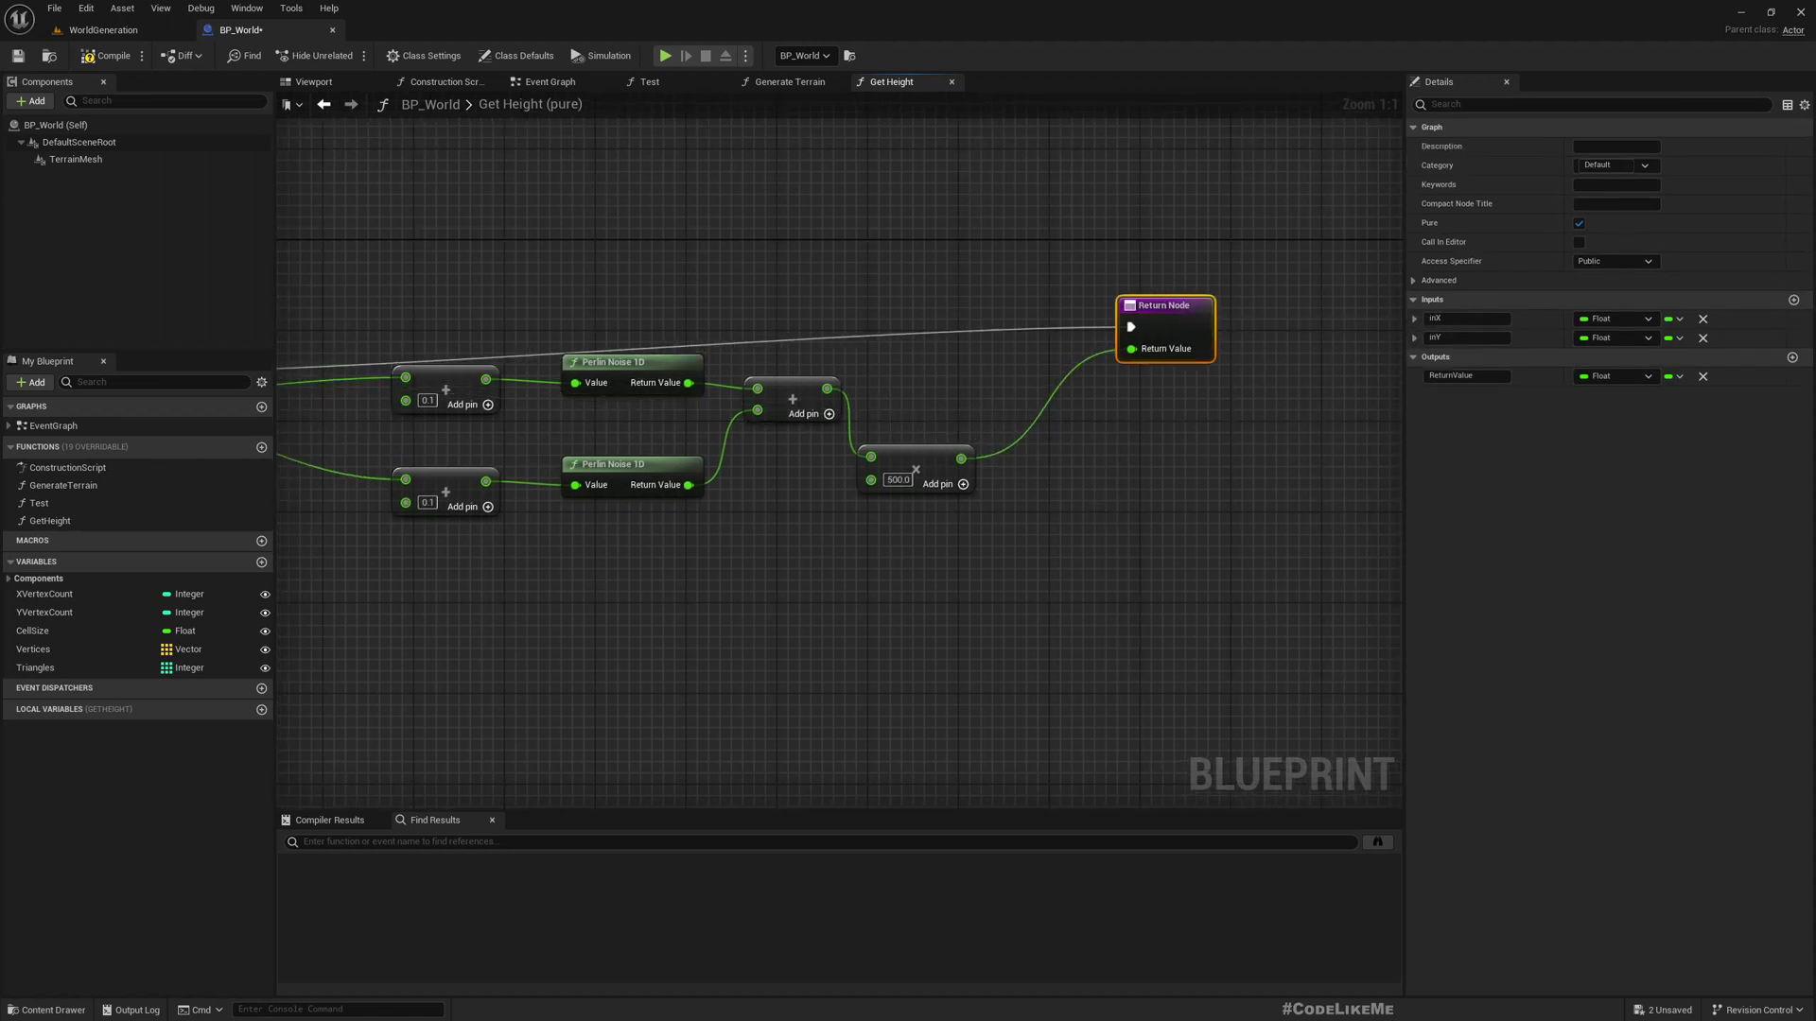
{"action": "right_click_drag", "start_coordinate": [312, 384], "coordinate": [495, 458]}
{"action": "right_click_drag", "start_coordinate": [396, 418], "coordinate": [526, 414]}
{"action": "left_click_drag", "start_coordinate": [402, 429], "coordinate": [388, 383]}
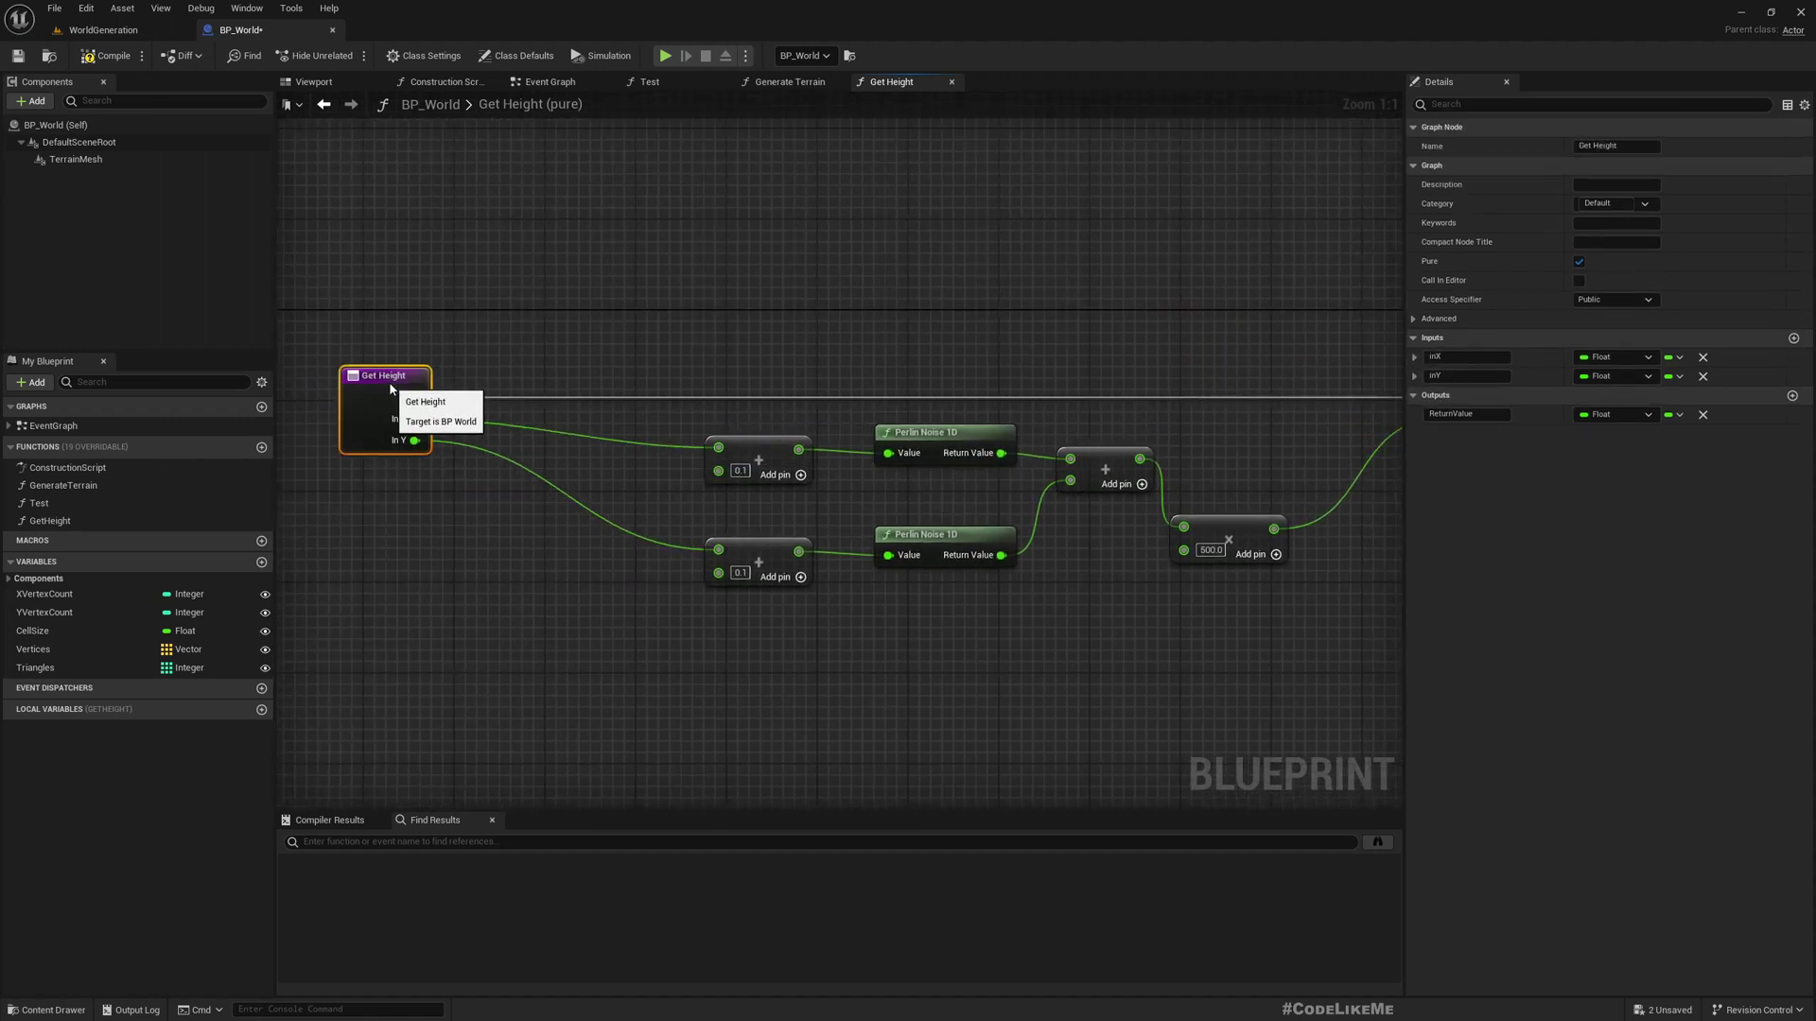
{"action": "right_click_drag", "start_coordinate": [721, 435], "coordinate": [479, 377]}
{"action": "scroll", "coordinate": [1069, 481], "scroll_direction": "up", "scroll_amount": 1}
{"action": "left_click_drag", "start_coordinate": [983, 470], "coordinate": [1049, 468]}
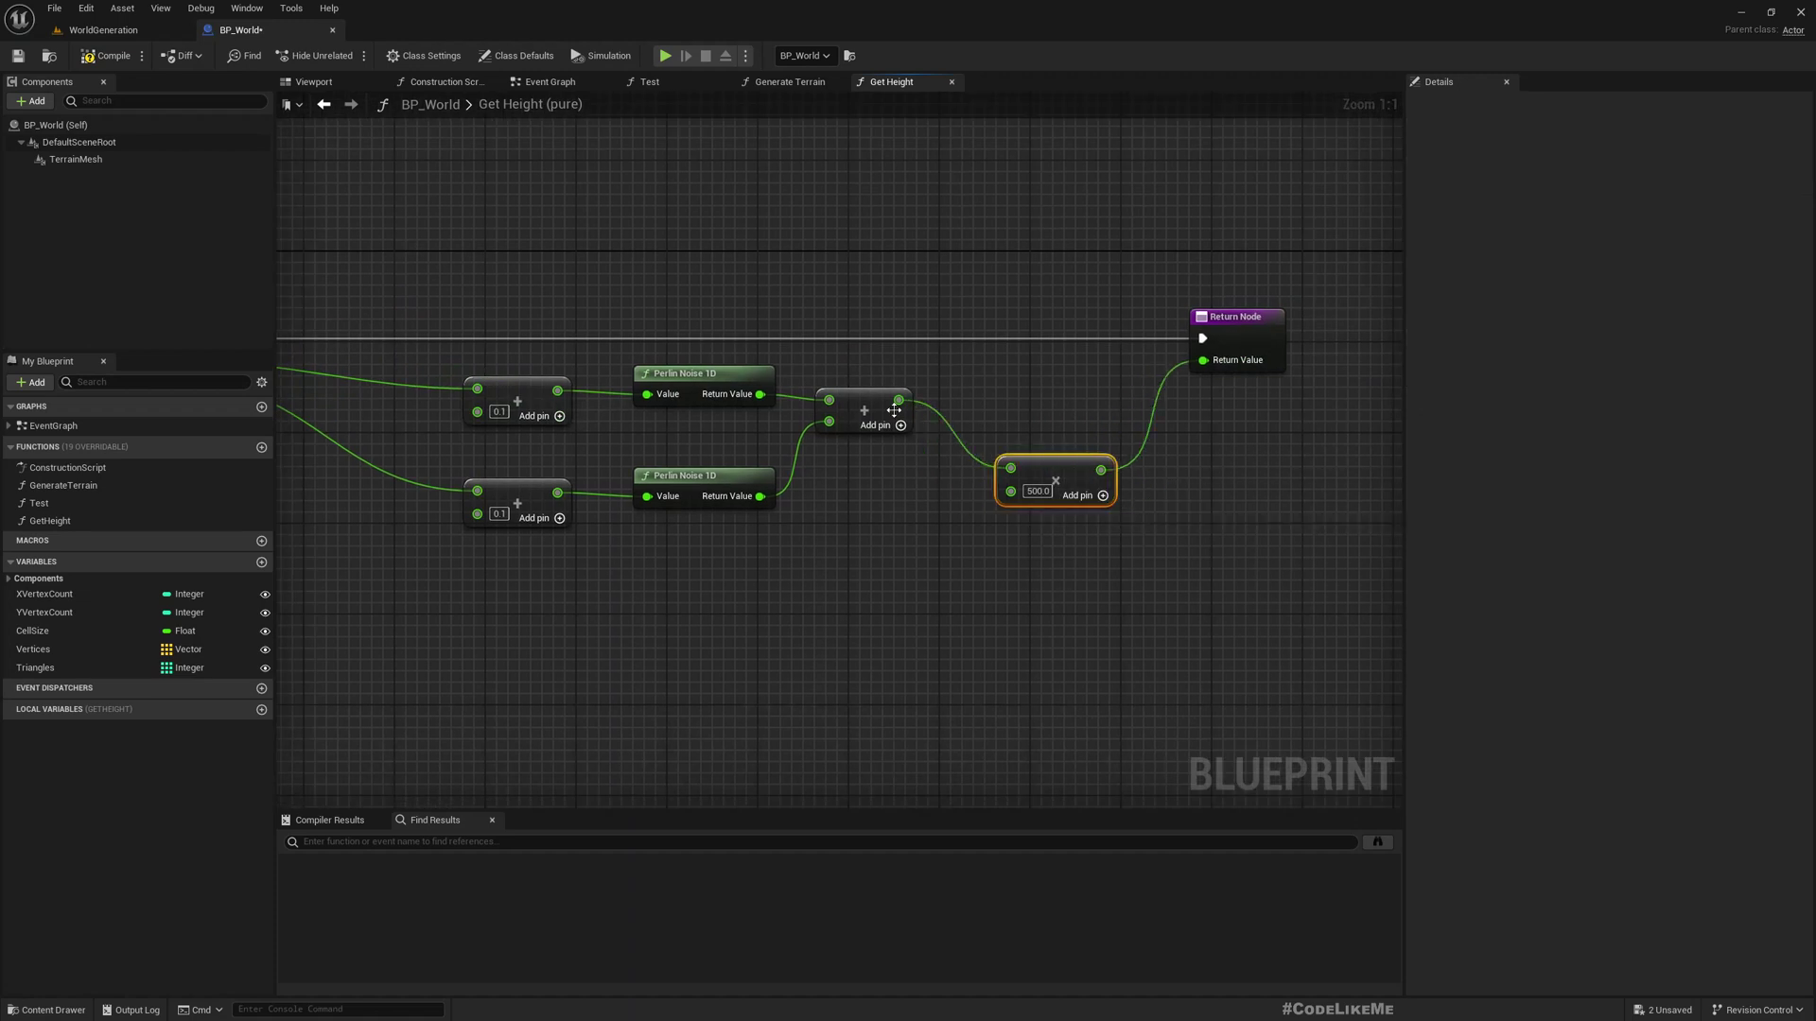
Step: Replace the Add node combining the two Perlin Noise 1D outputs with a Multiply node feeding the final multiplier
{"action": "left_click_drag", "start_coordinate": [760, 395], "coordinate": [1010, 468]}
{"action": "type", "text": "*"}
{"action": "key", "text": "Return"}
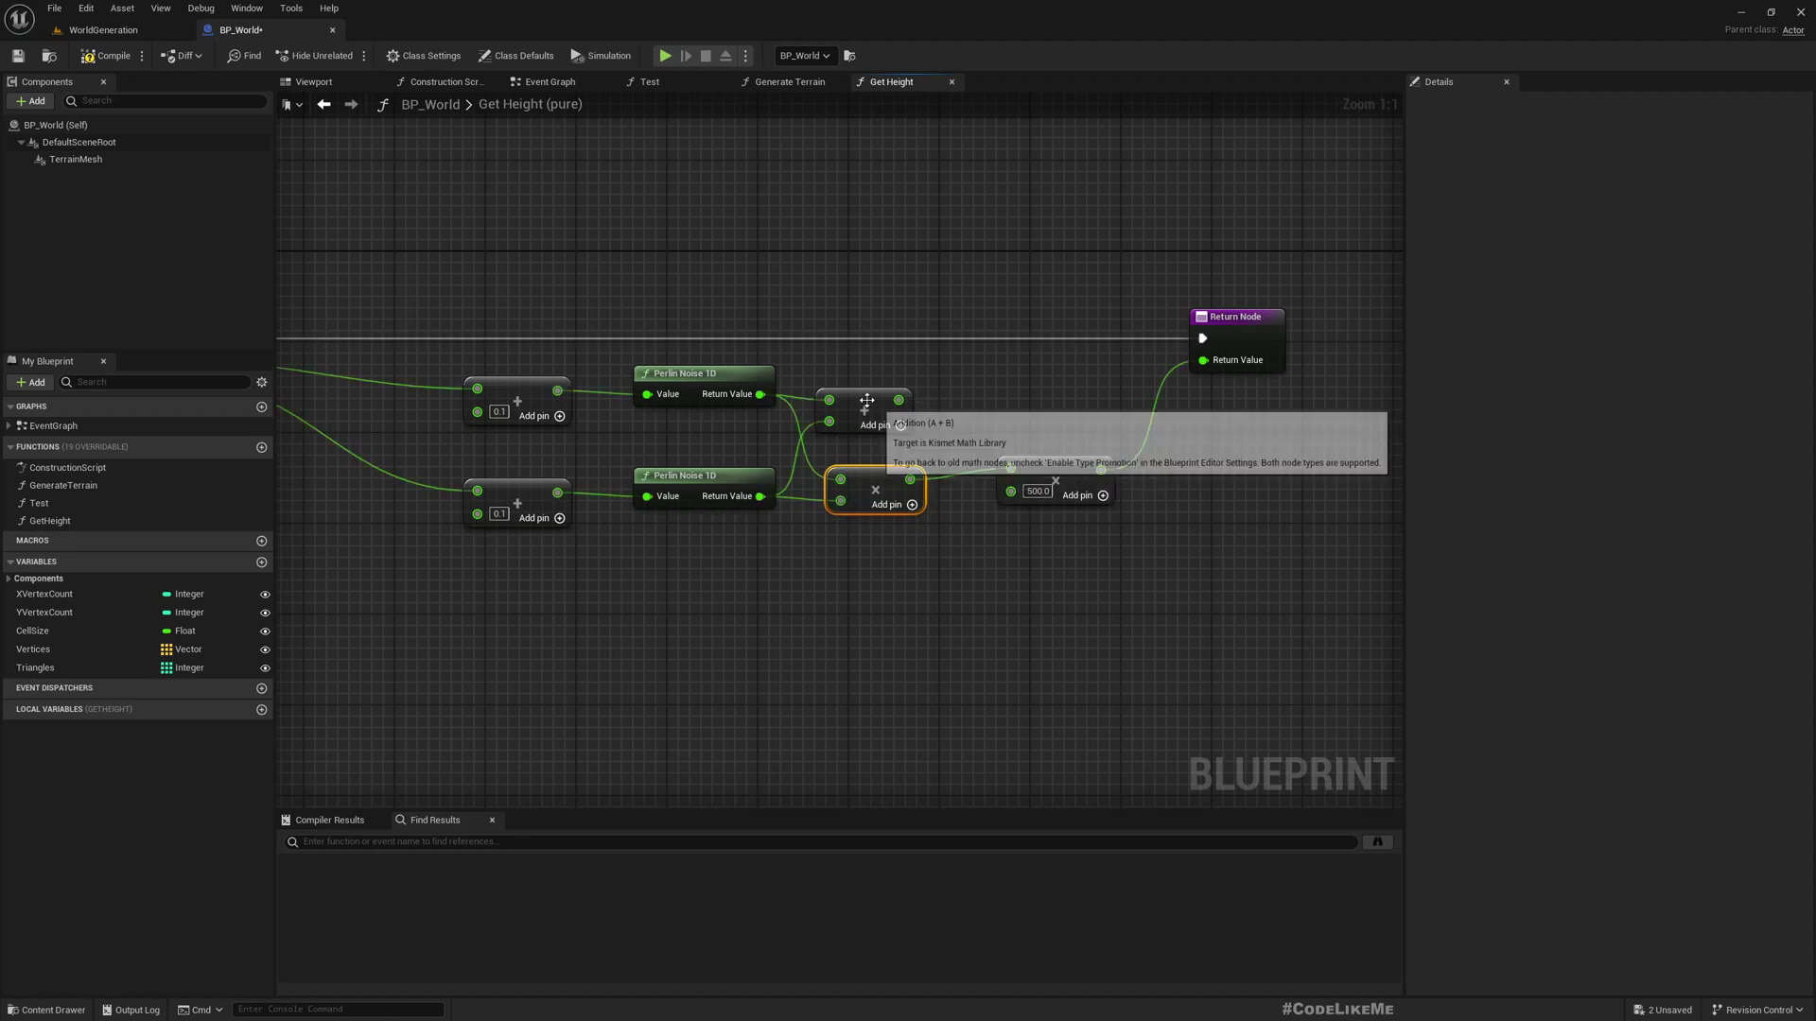
{"action": "left_click", "coordinate": [868, 405]}
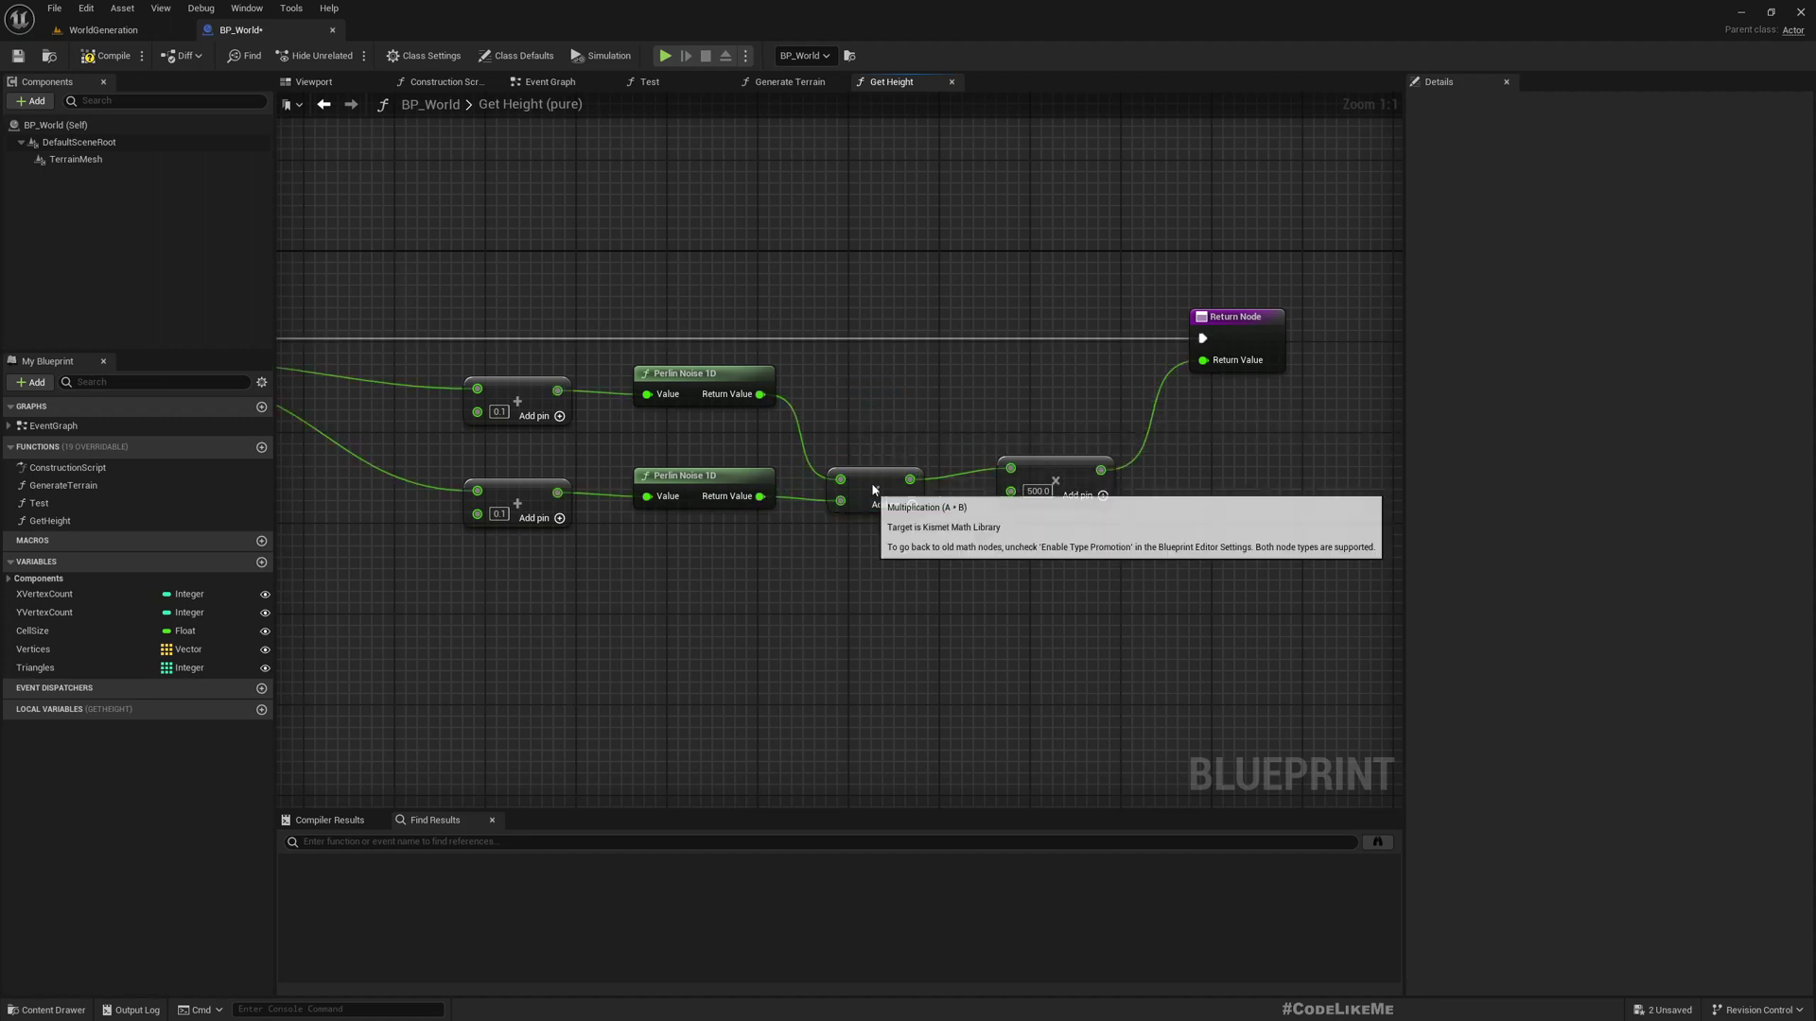
{"action": "left_click_drag", "start_coordinate": [876, 493], "coordinate": [876, 469]}
Step: Play-test the WorldGeneration level to check the terrain with multiplied noise, and stop the simulation
{"action": "left_click", "coordinate": [94, 30]}
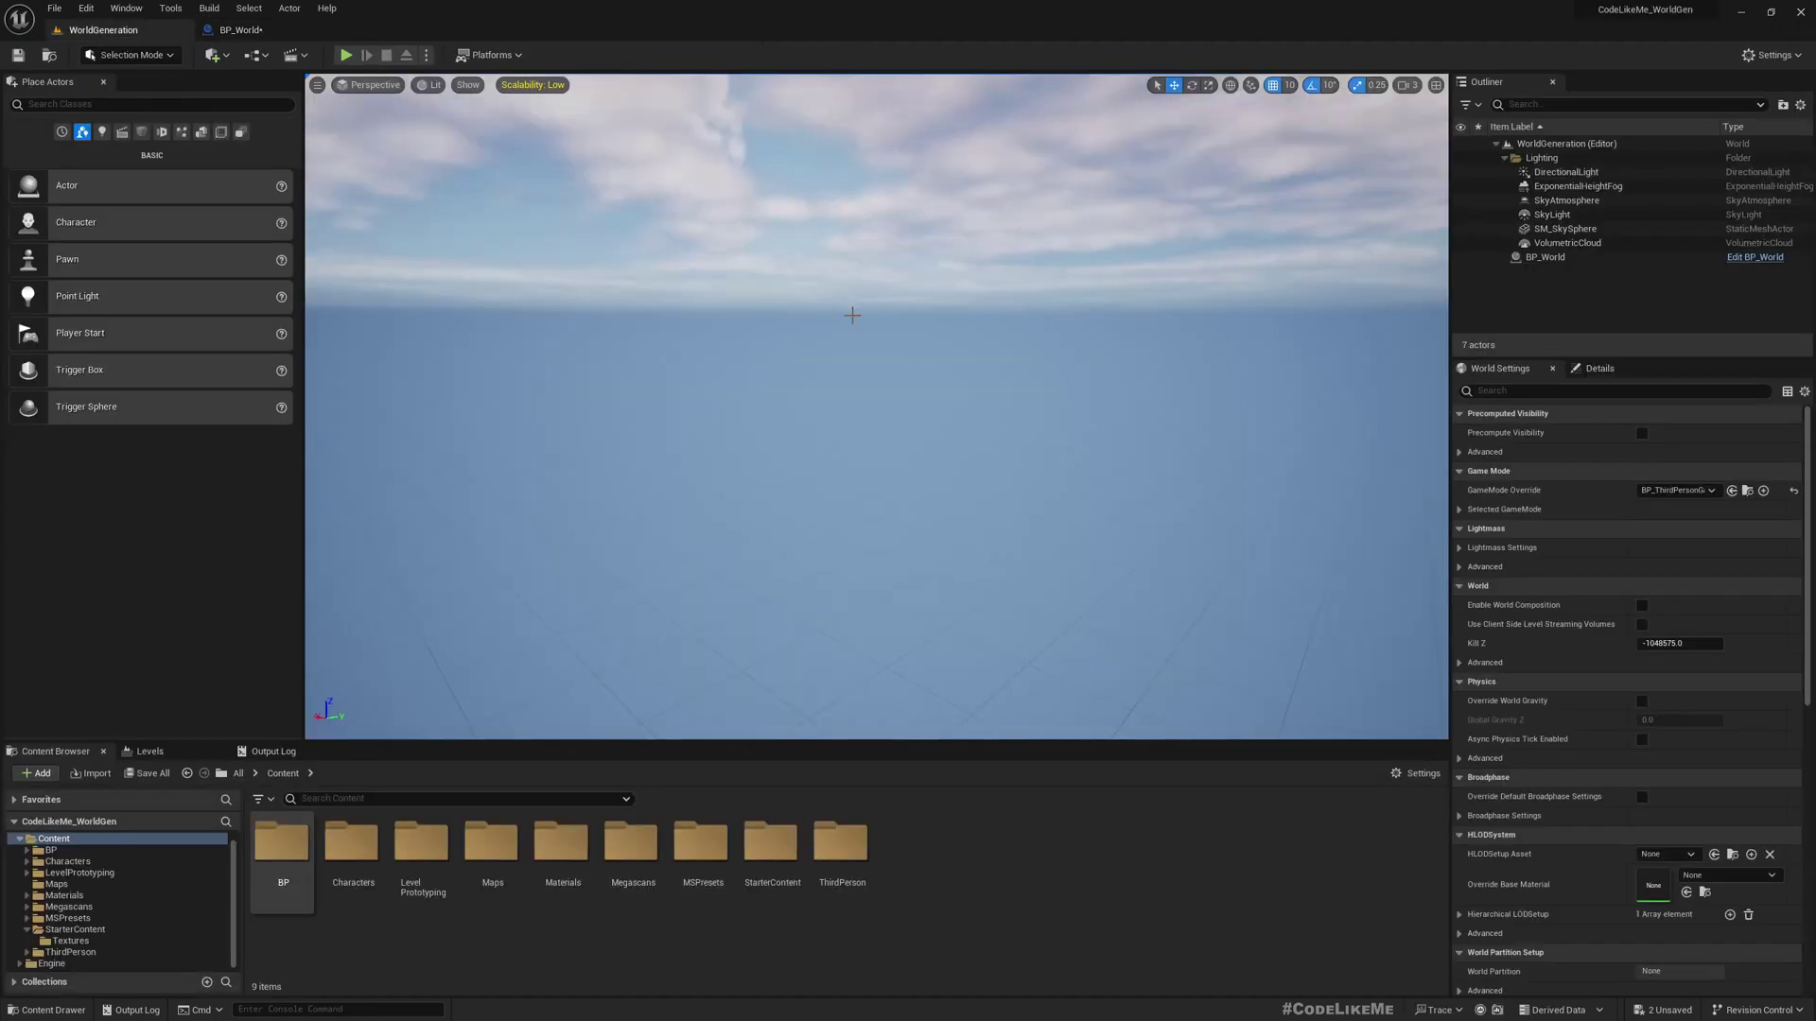
{"action": "key", "text": "alt+p"}
{"action": "key", "text": "w"}
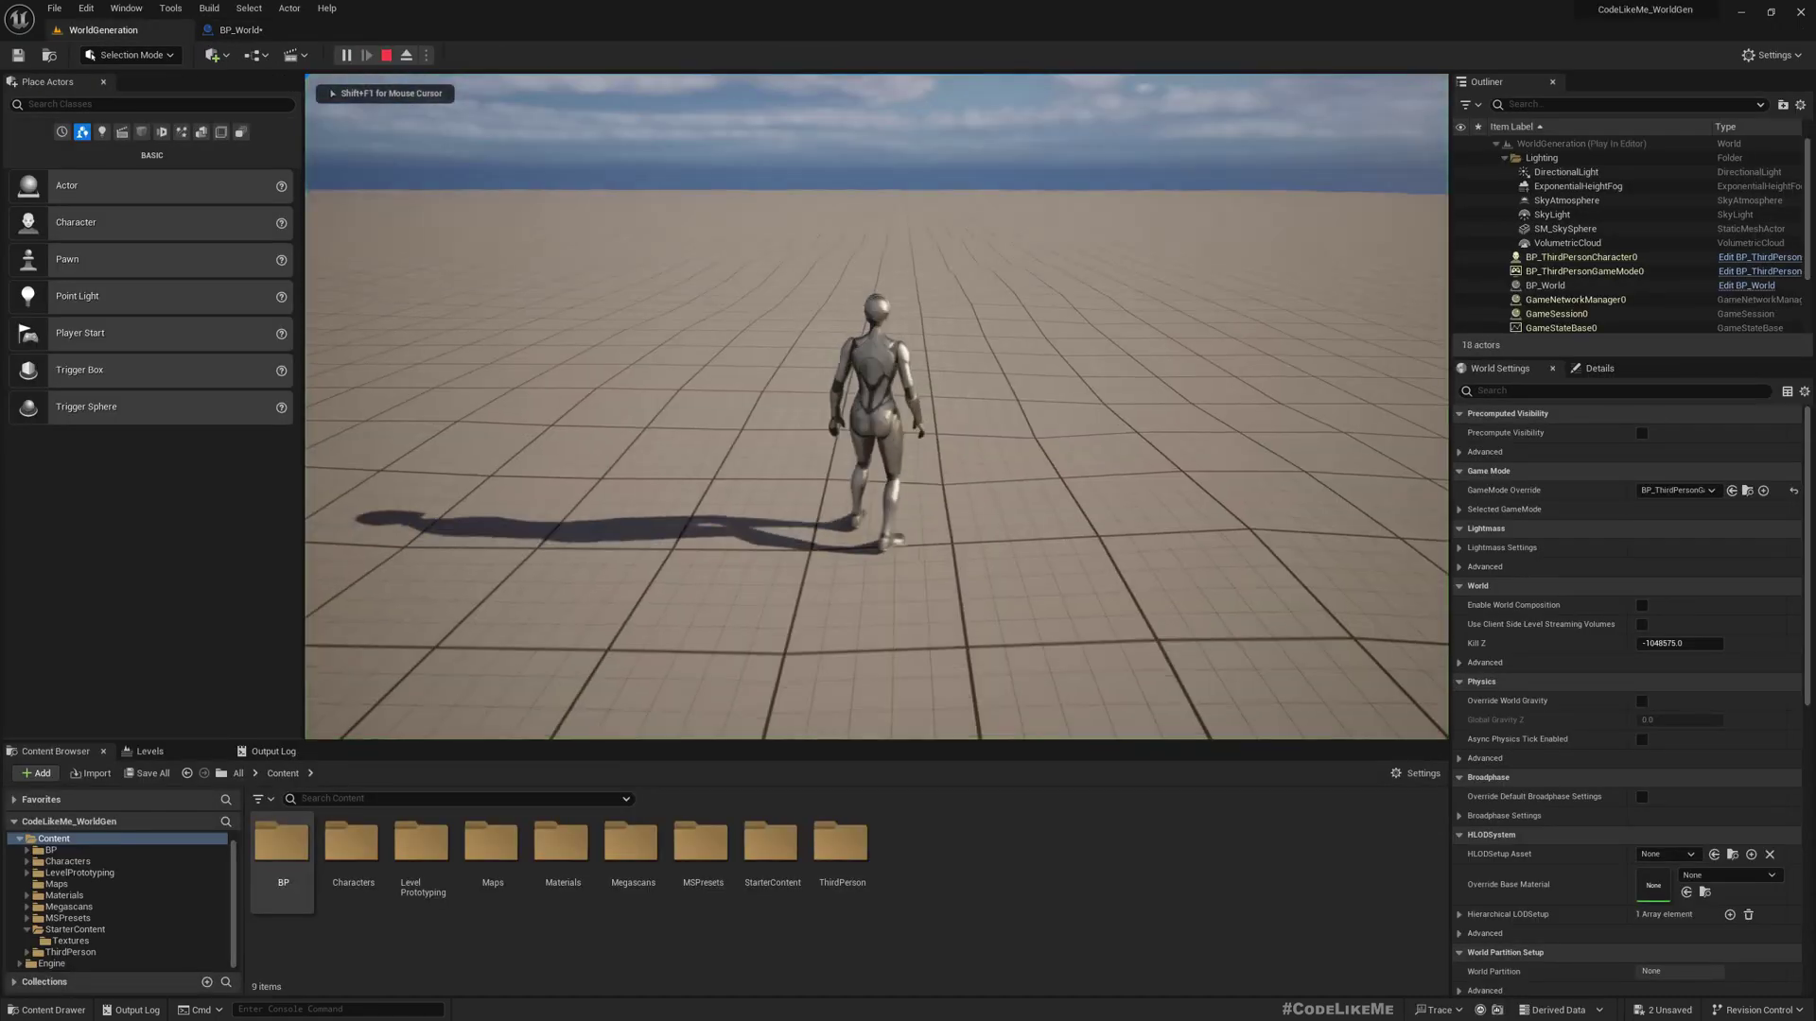
{"action": "key", "text": "Escape"}
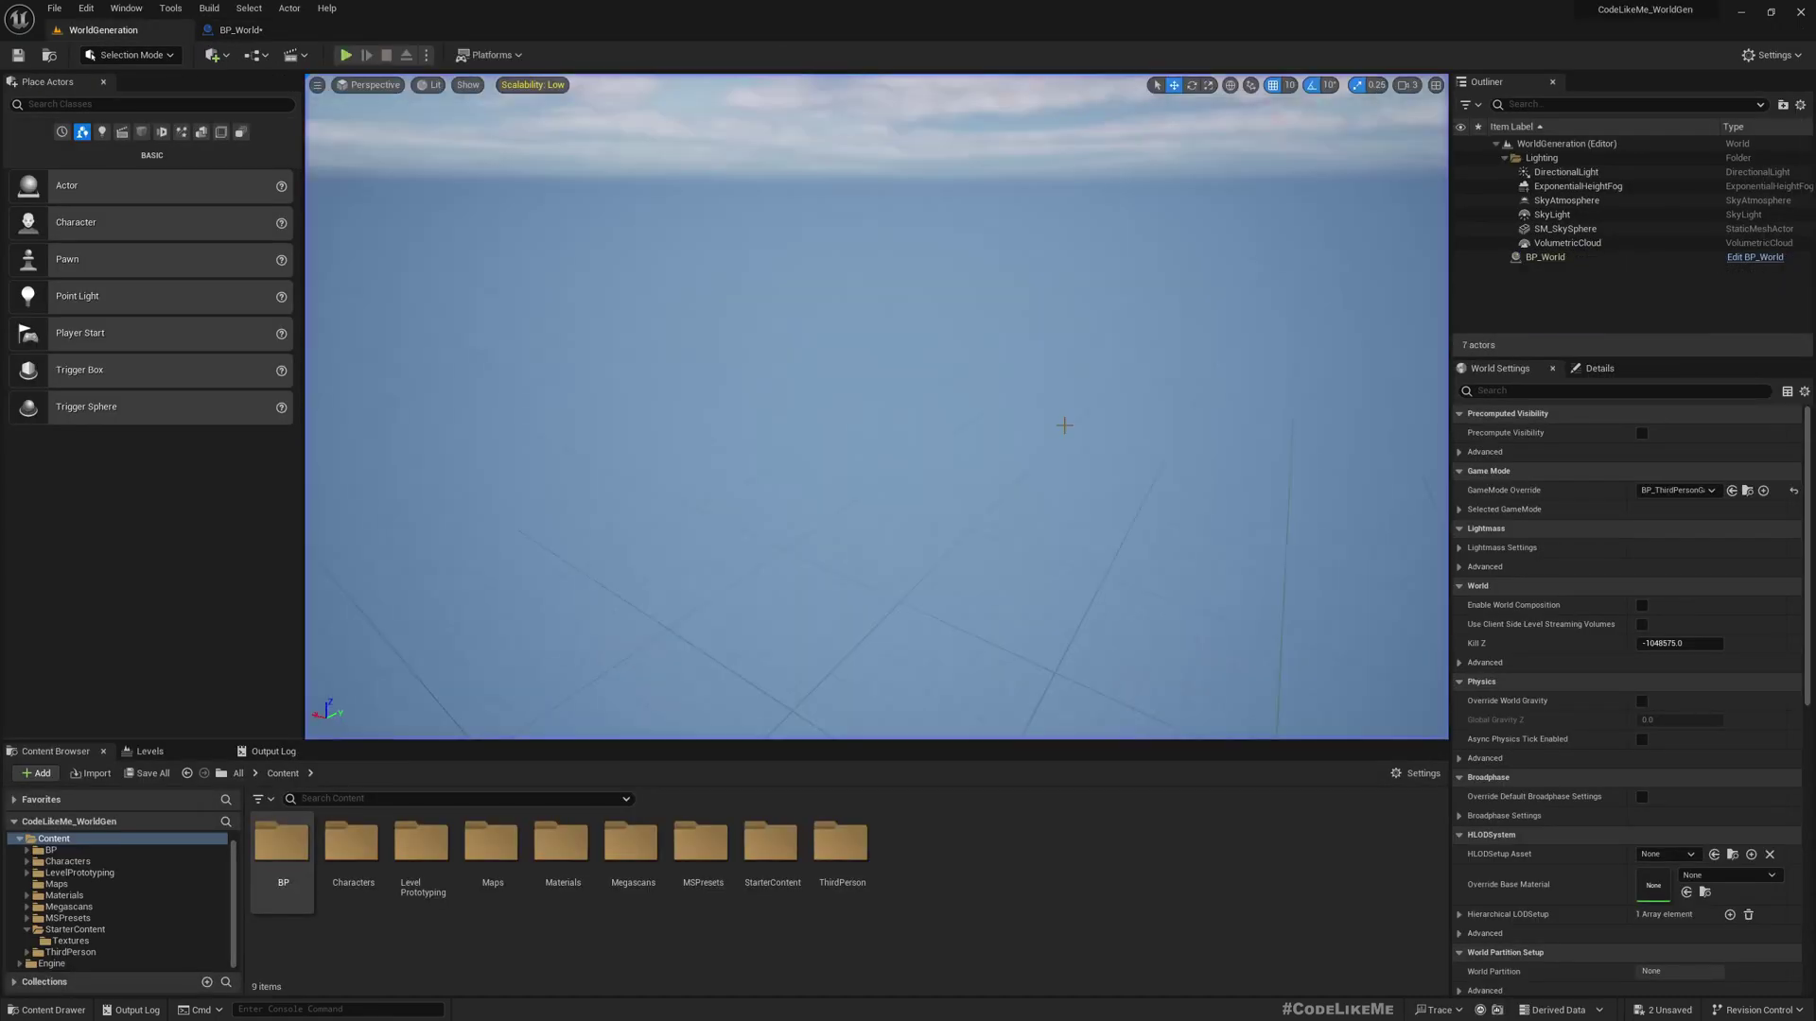
{"action": "key", "text": "F11"}
{"action": "key", "text": "F11"}
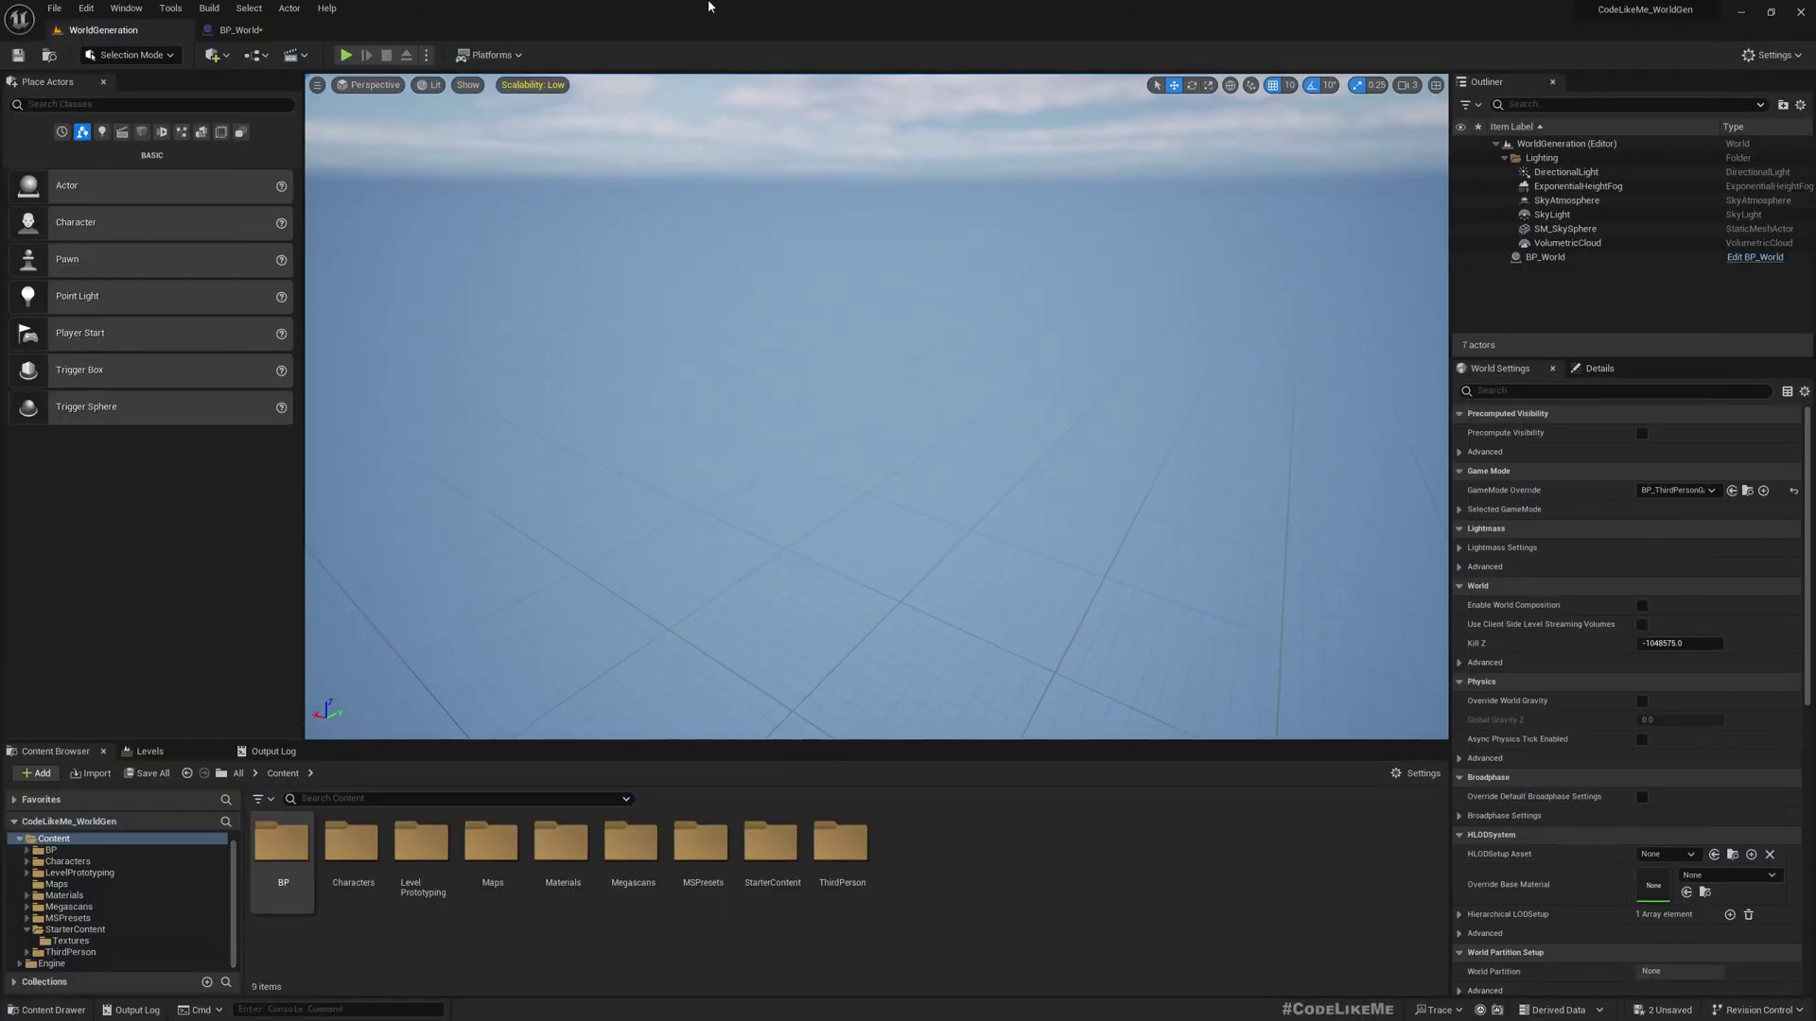
Step: Set the final height multiplier in BP_World's GetHeight graph to 3000
{"action": "left_click", "coordinate": [240, 30]}
{"action": "right_click_drag", "start_coordinate": [756, 535], "coordinate": [1013, 497]}
{"action": "scroll", "coordinate": [1046, 495], "scroll_direction": "down", "scroll_amount": 1}
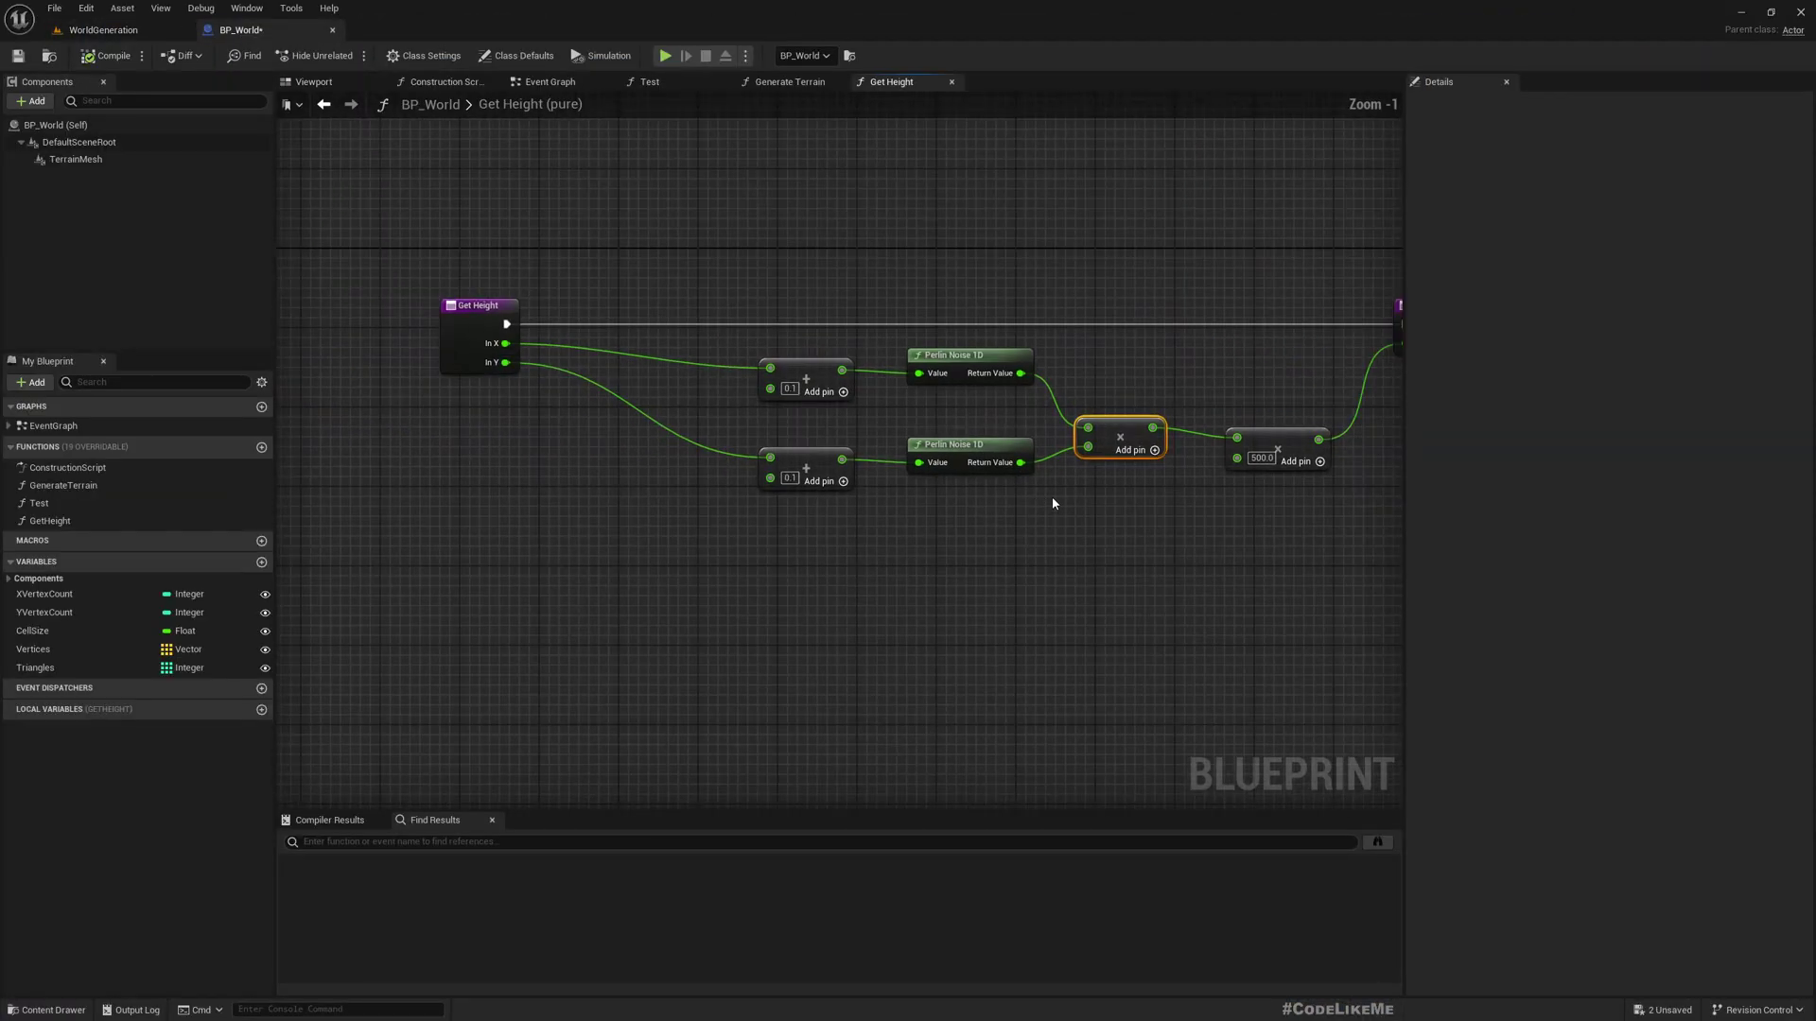
{"action": "right_click_drag", "start_coordinate": [1274, 506], "coordinate": [1158, 517]}
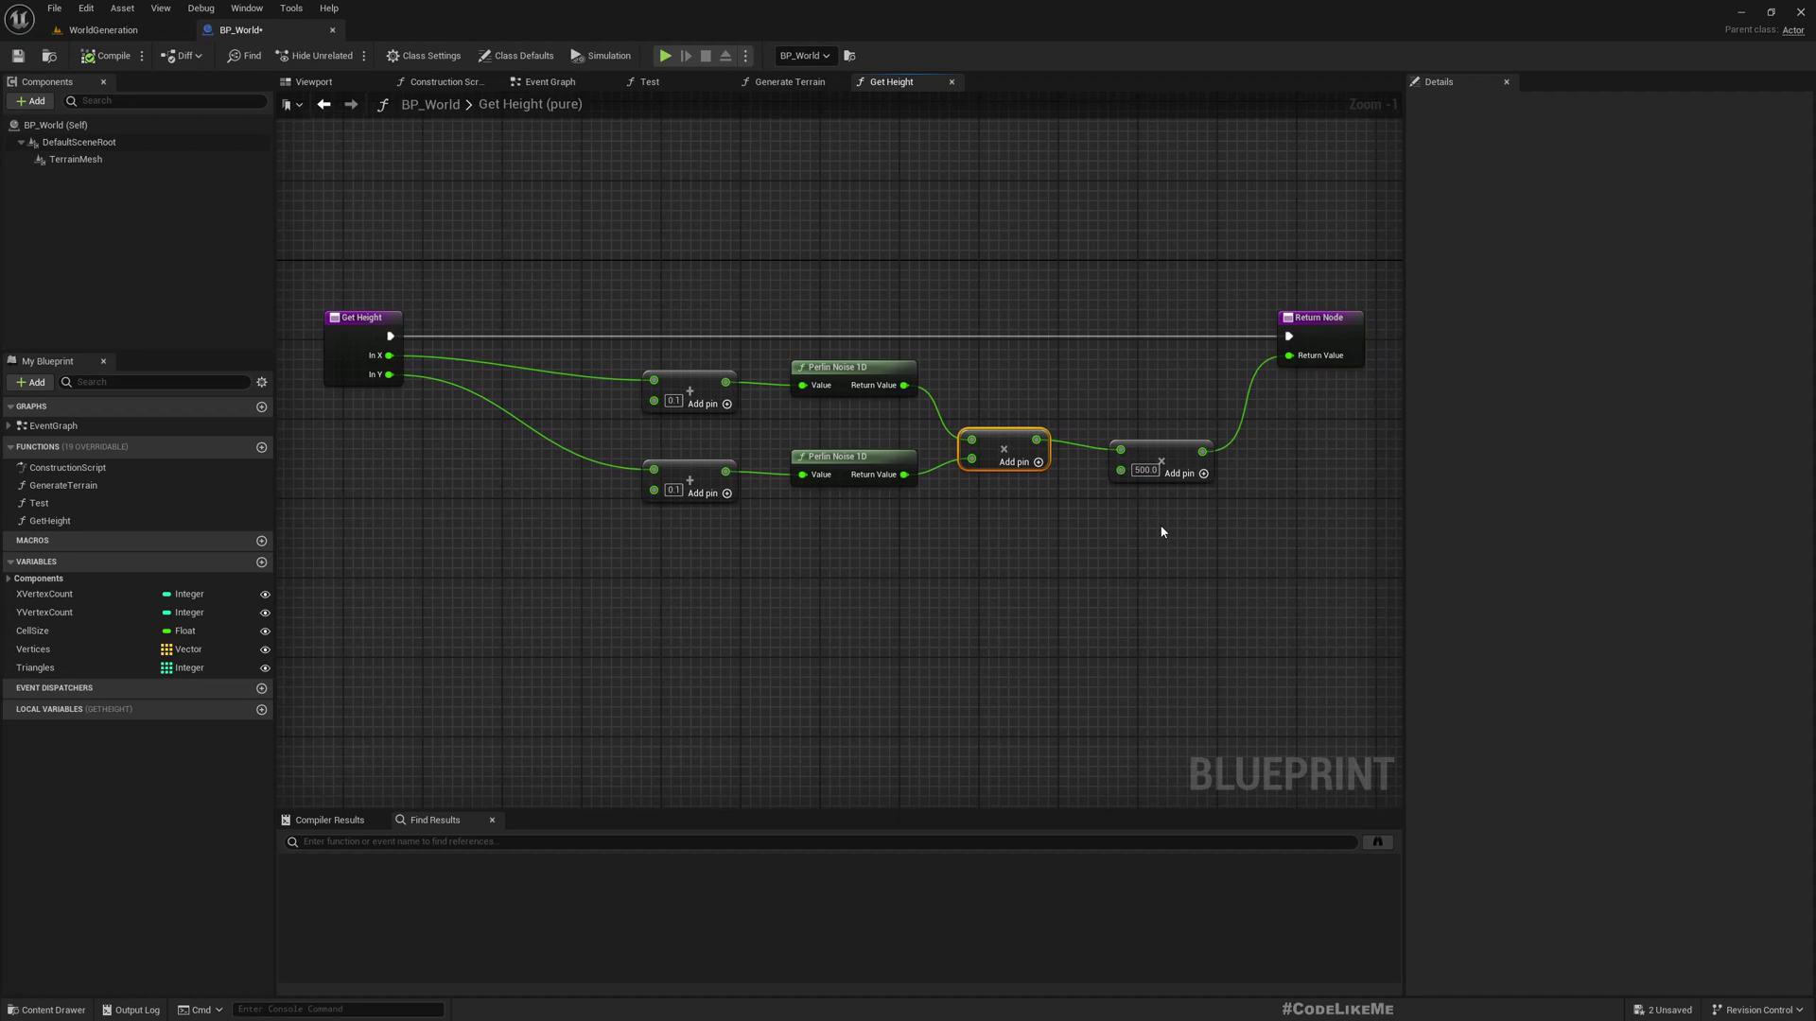
{"action": "left_click", "coordinate": [1148, 471]}
{"action": "left_click", "coordinate": [1128, 498]}
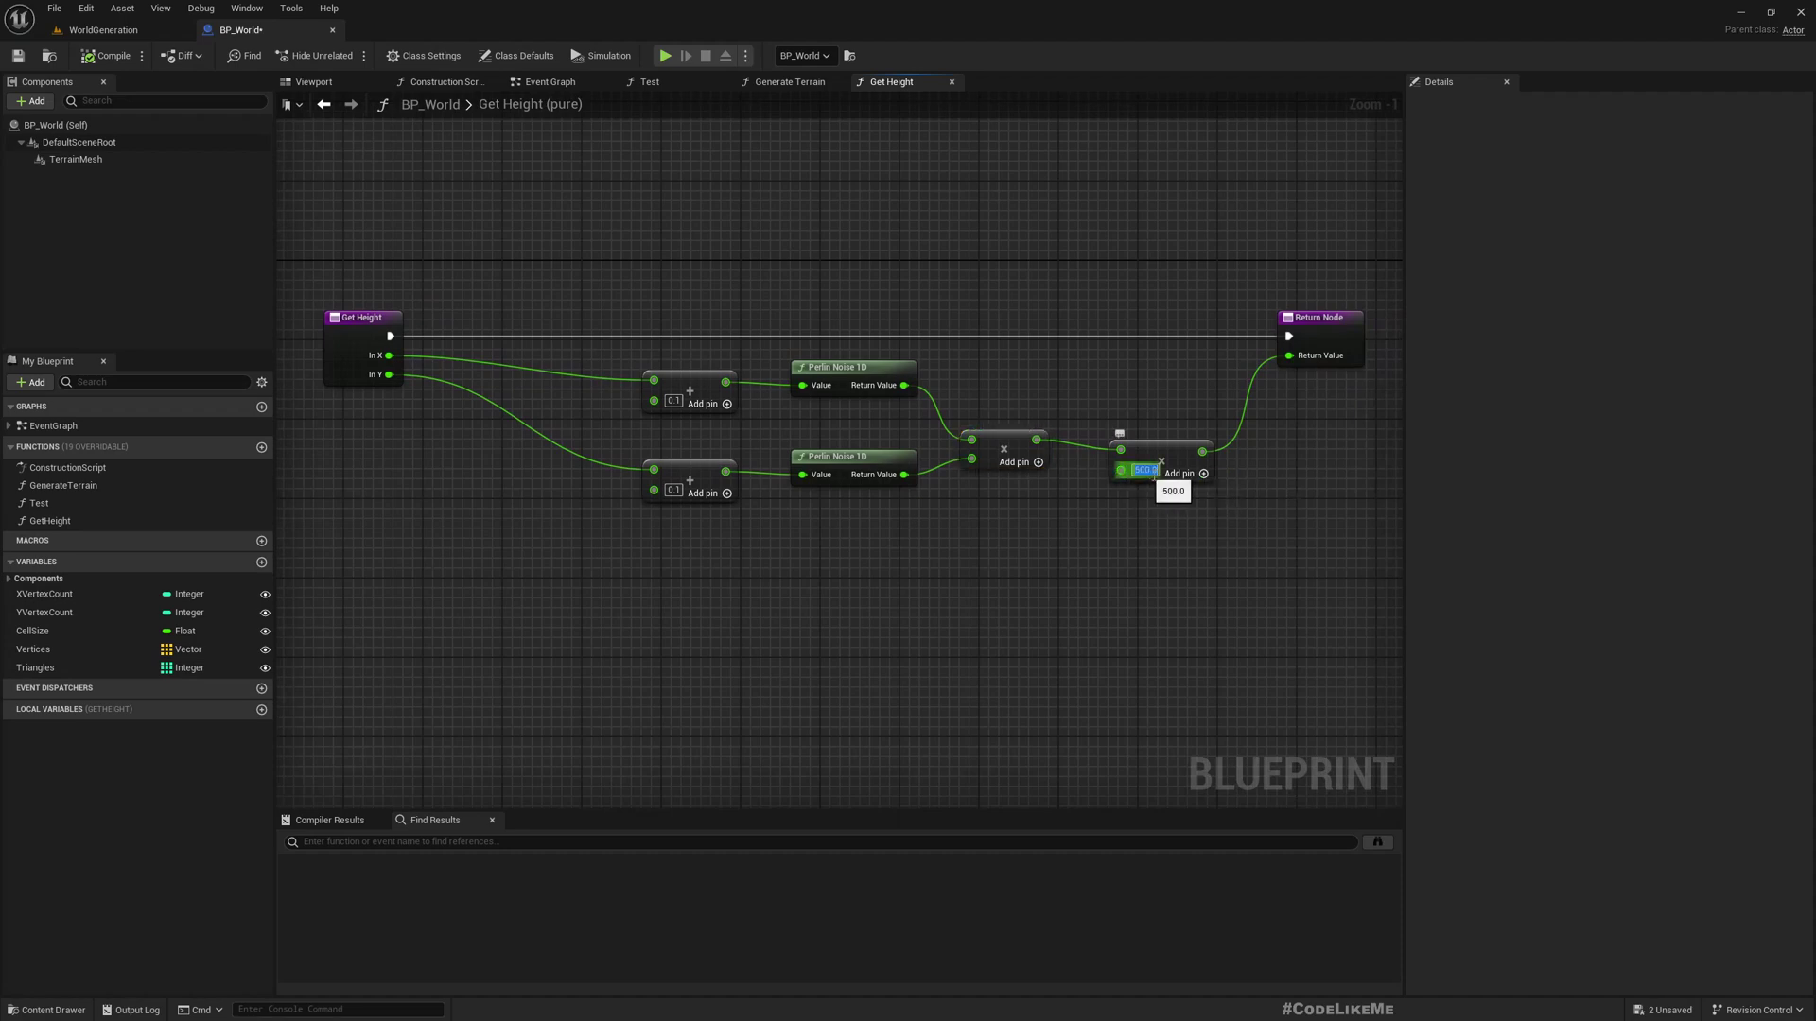
{"action": "left_click", "coordinate": [1145, 470]}
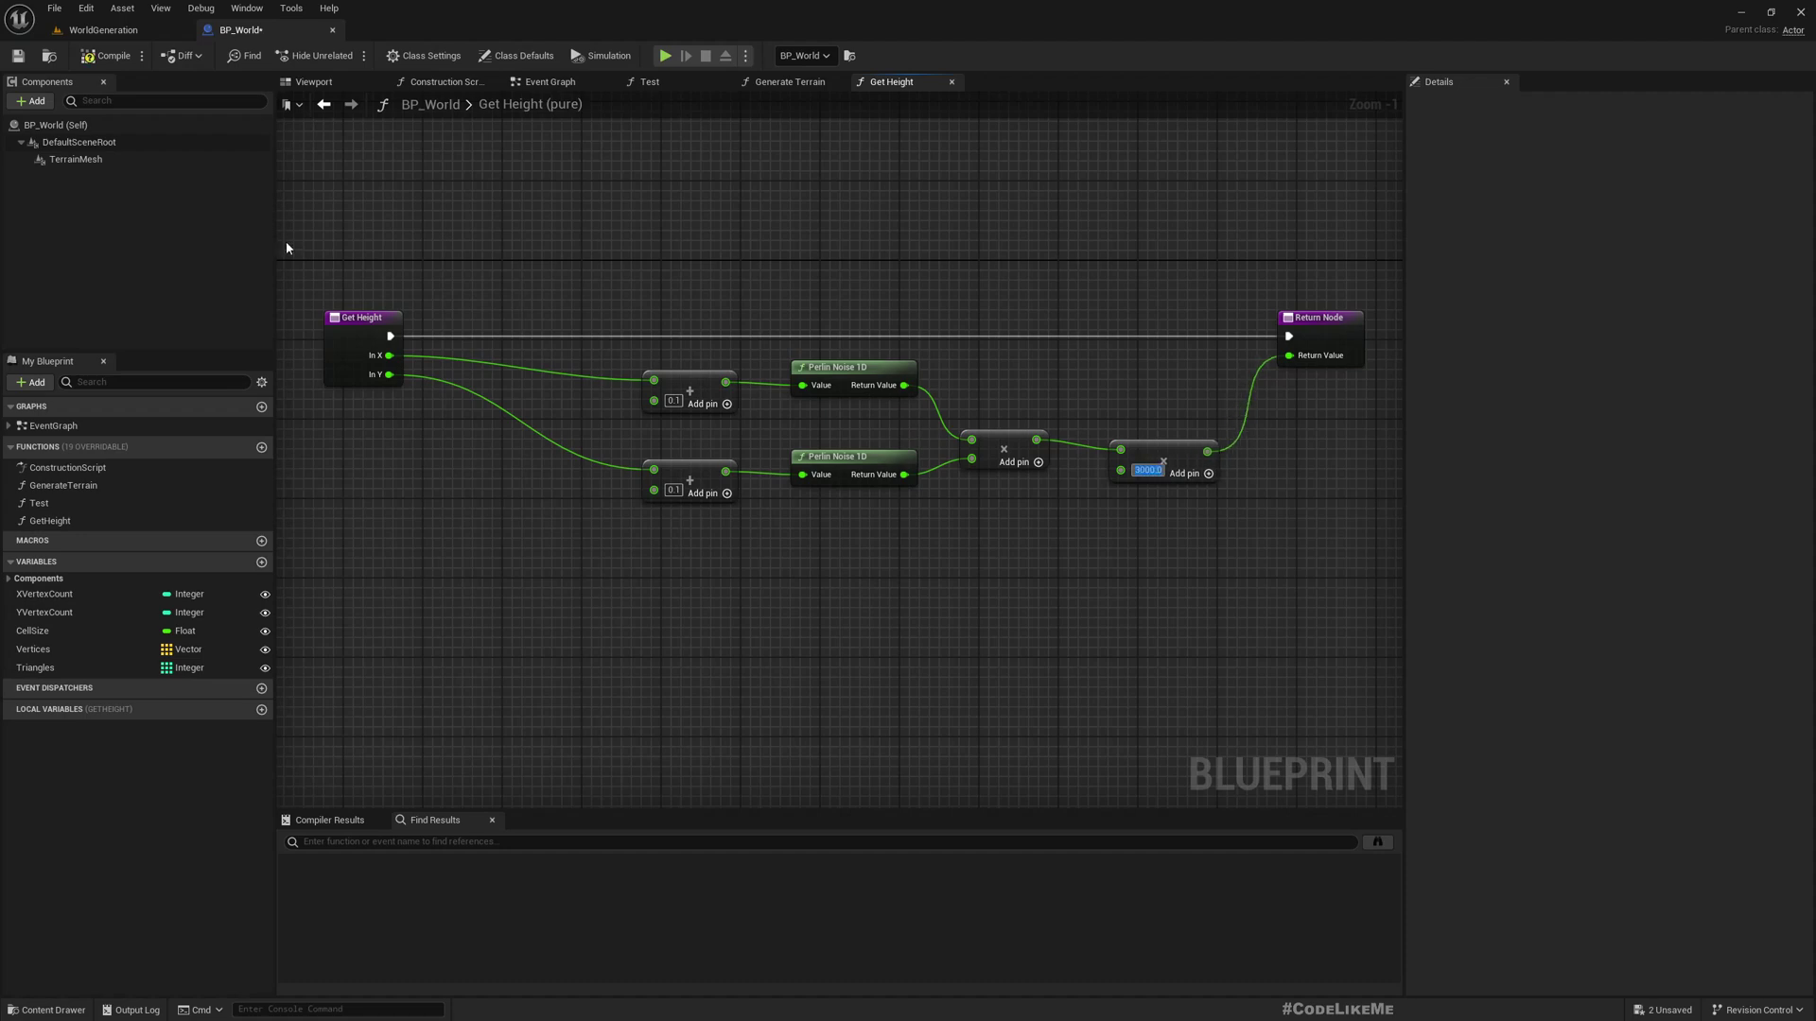
Step: Play-test the WorldGeneration level, running the character across the taller terrain, stop the simulation, and return to the GetHeight graph in BP_World
{"action": "left_click", "coordinate": [104, 30]}
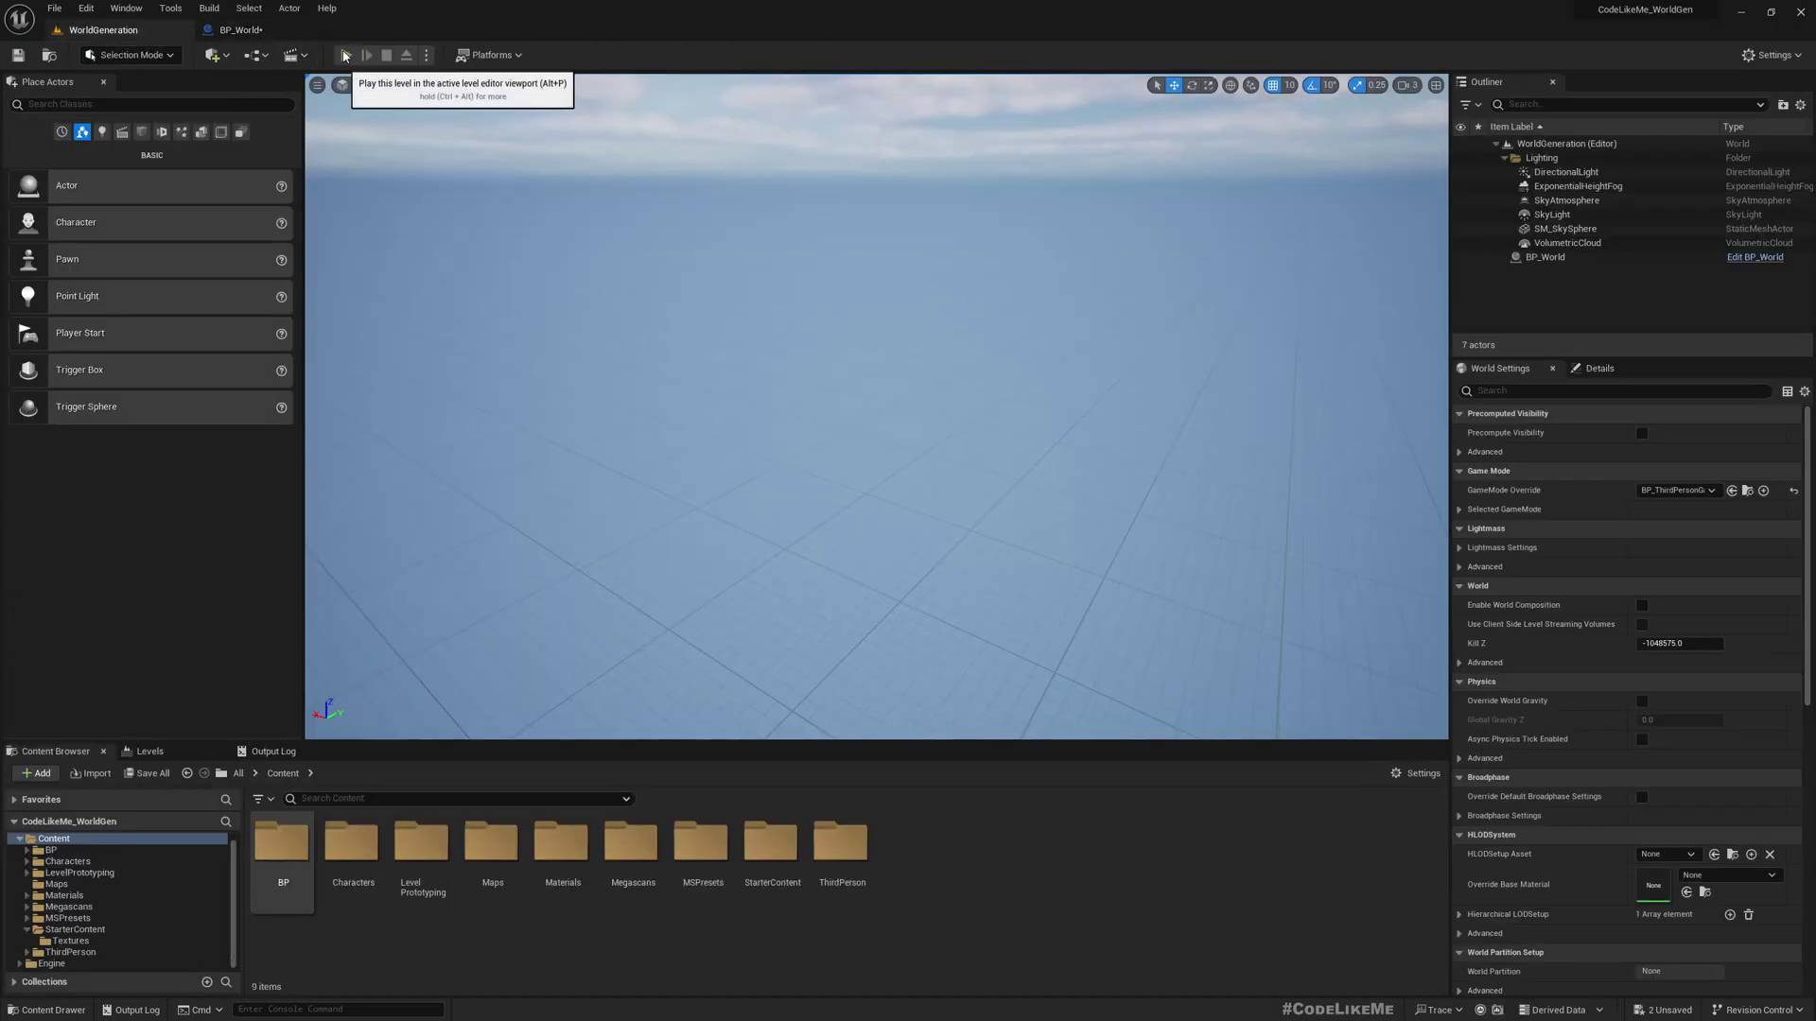
{"action": "left_click", "coordinate": [345, 55]}
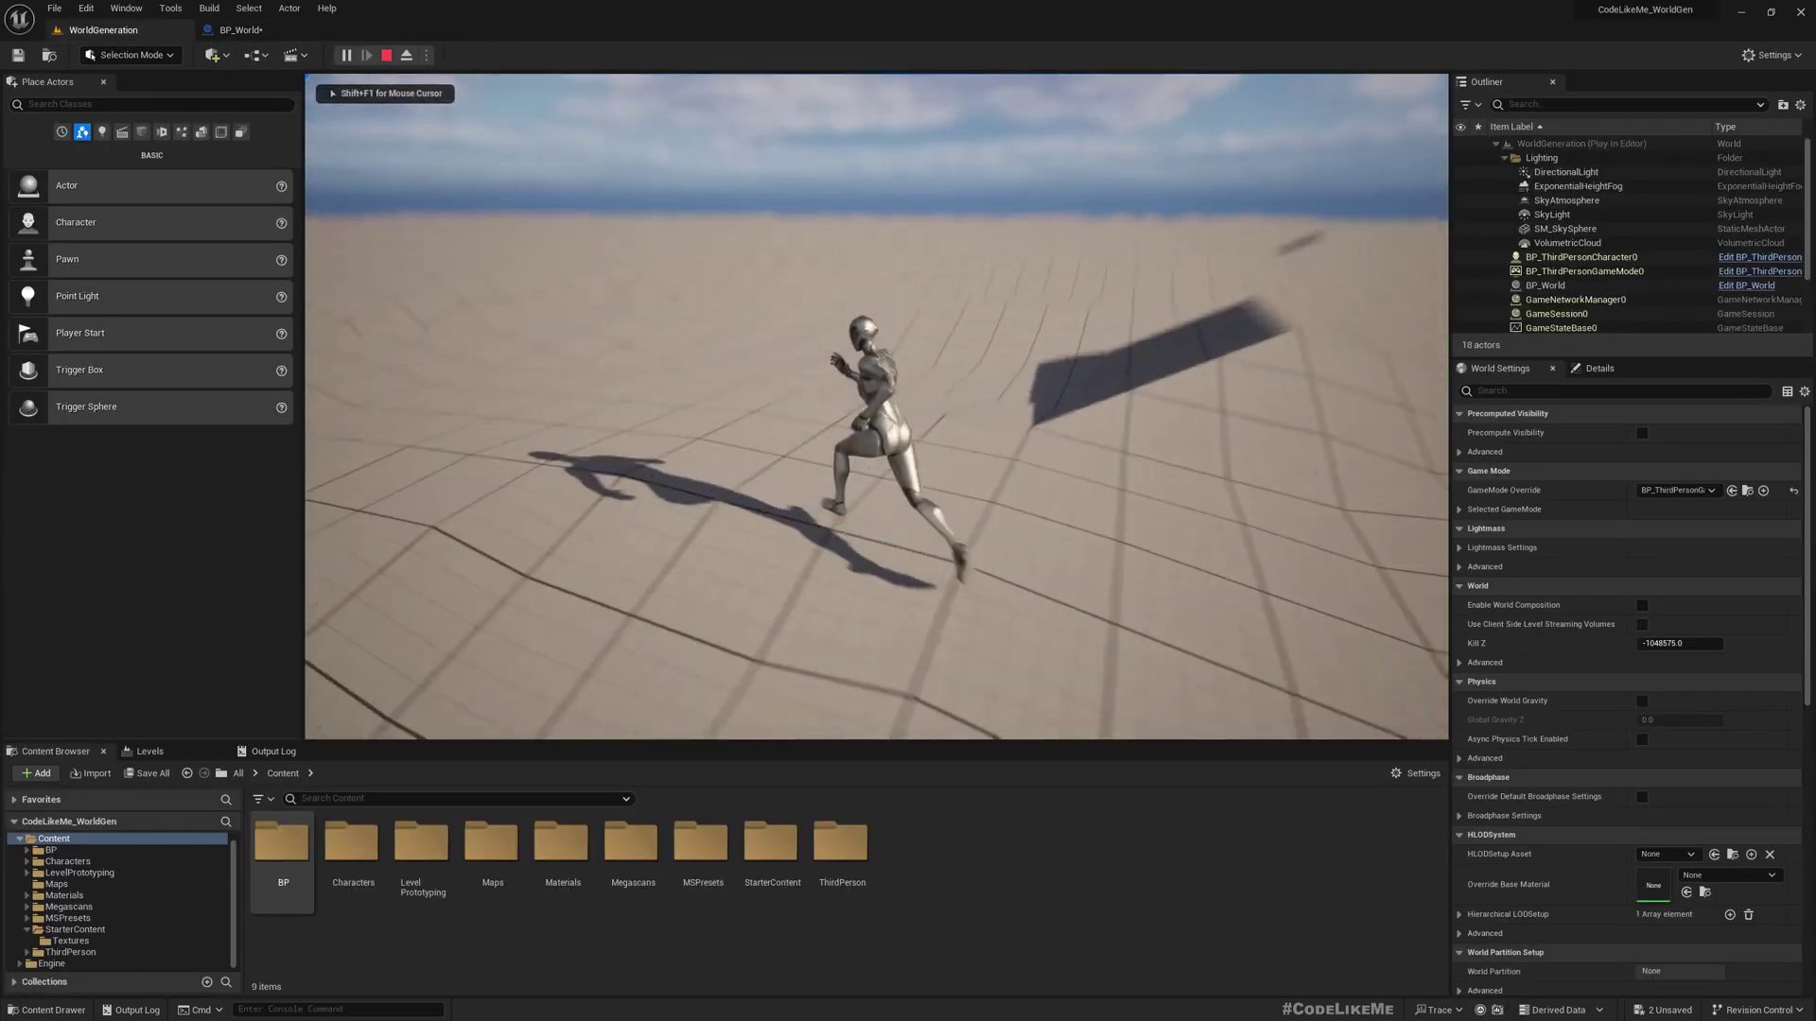
{"action": "key", "text": "w"}
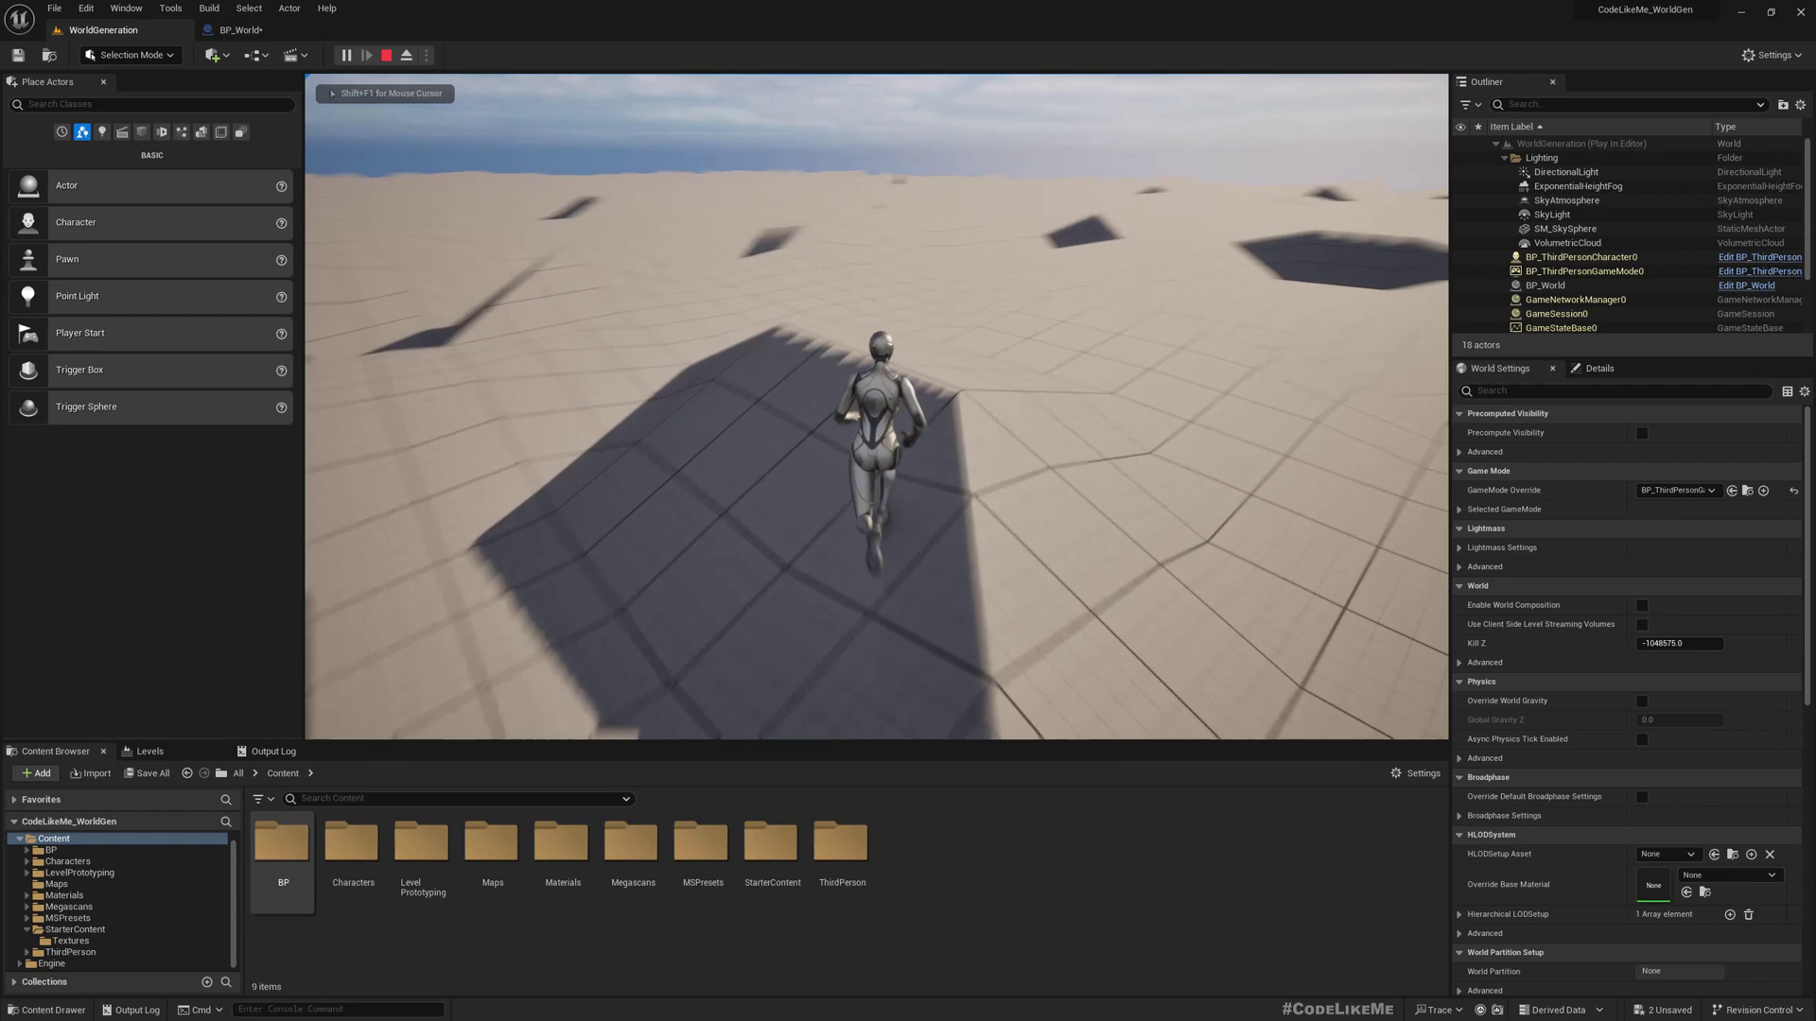
{"action": "key", "text": "w"}
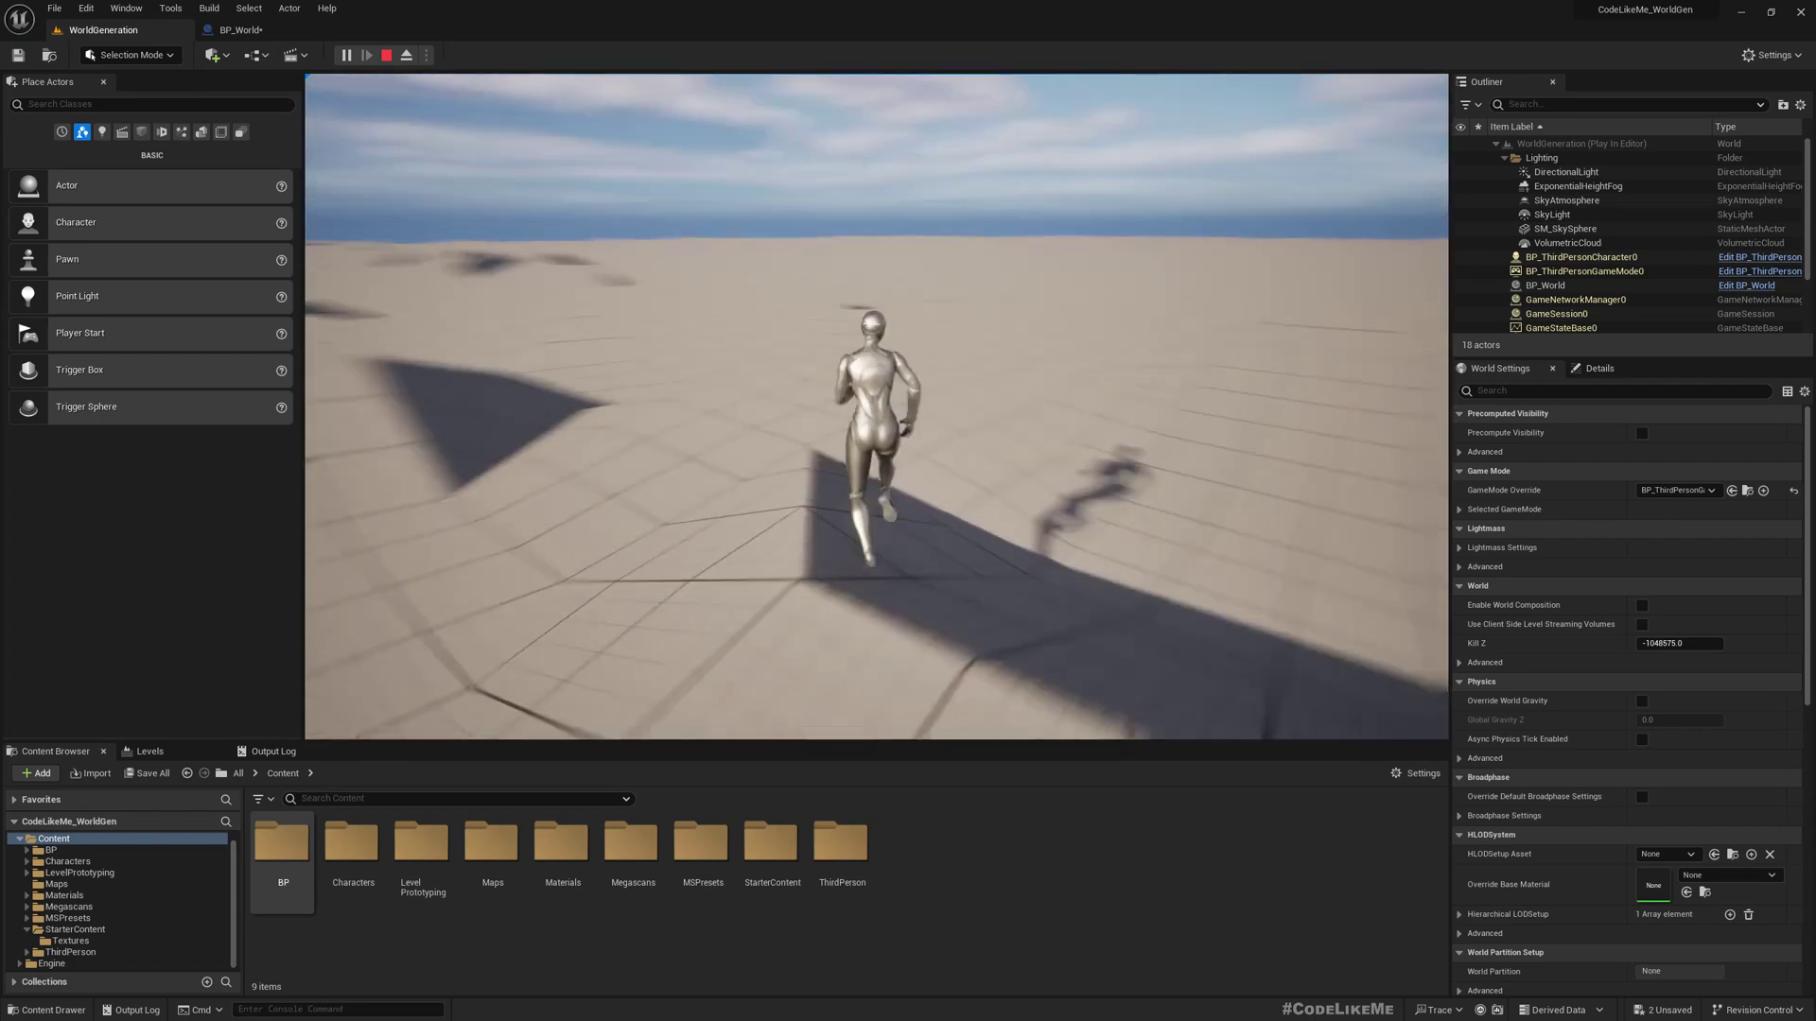
{"action": "key", "text": "w"}
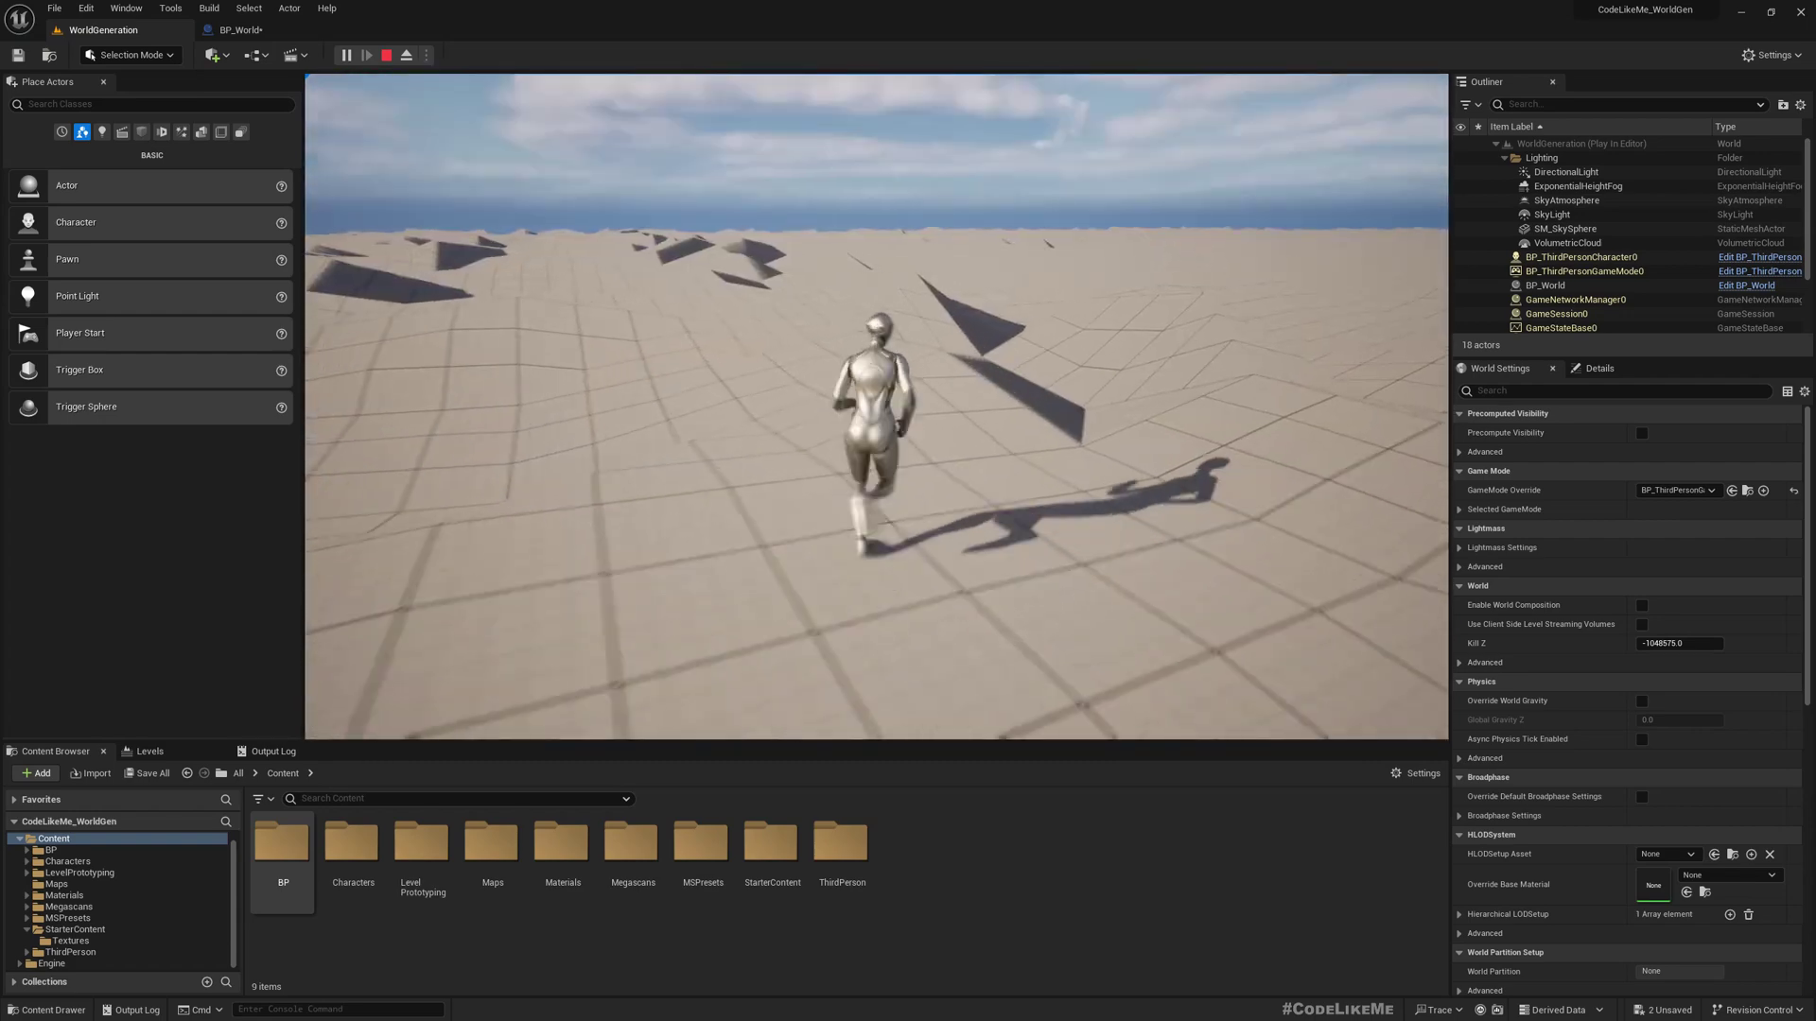
{"action": "key", "text": "F11"}
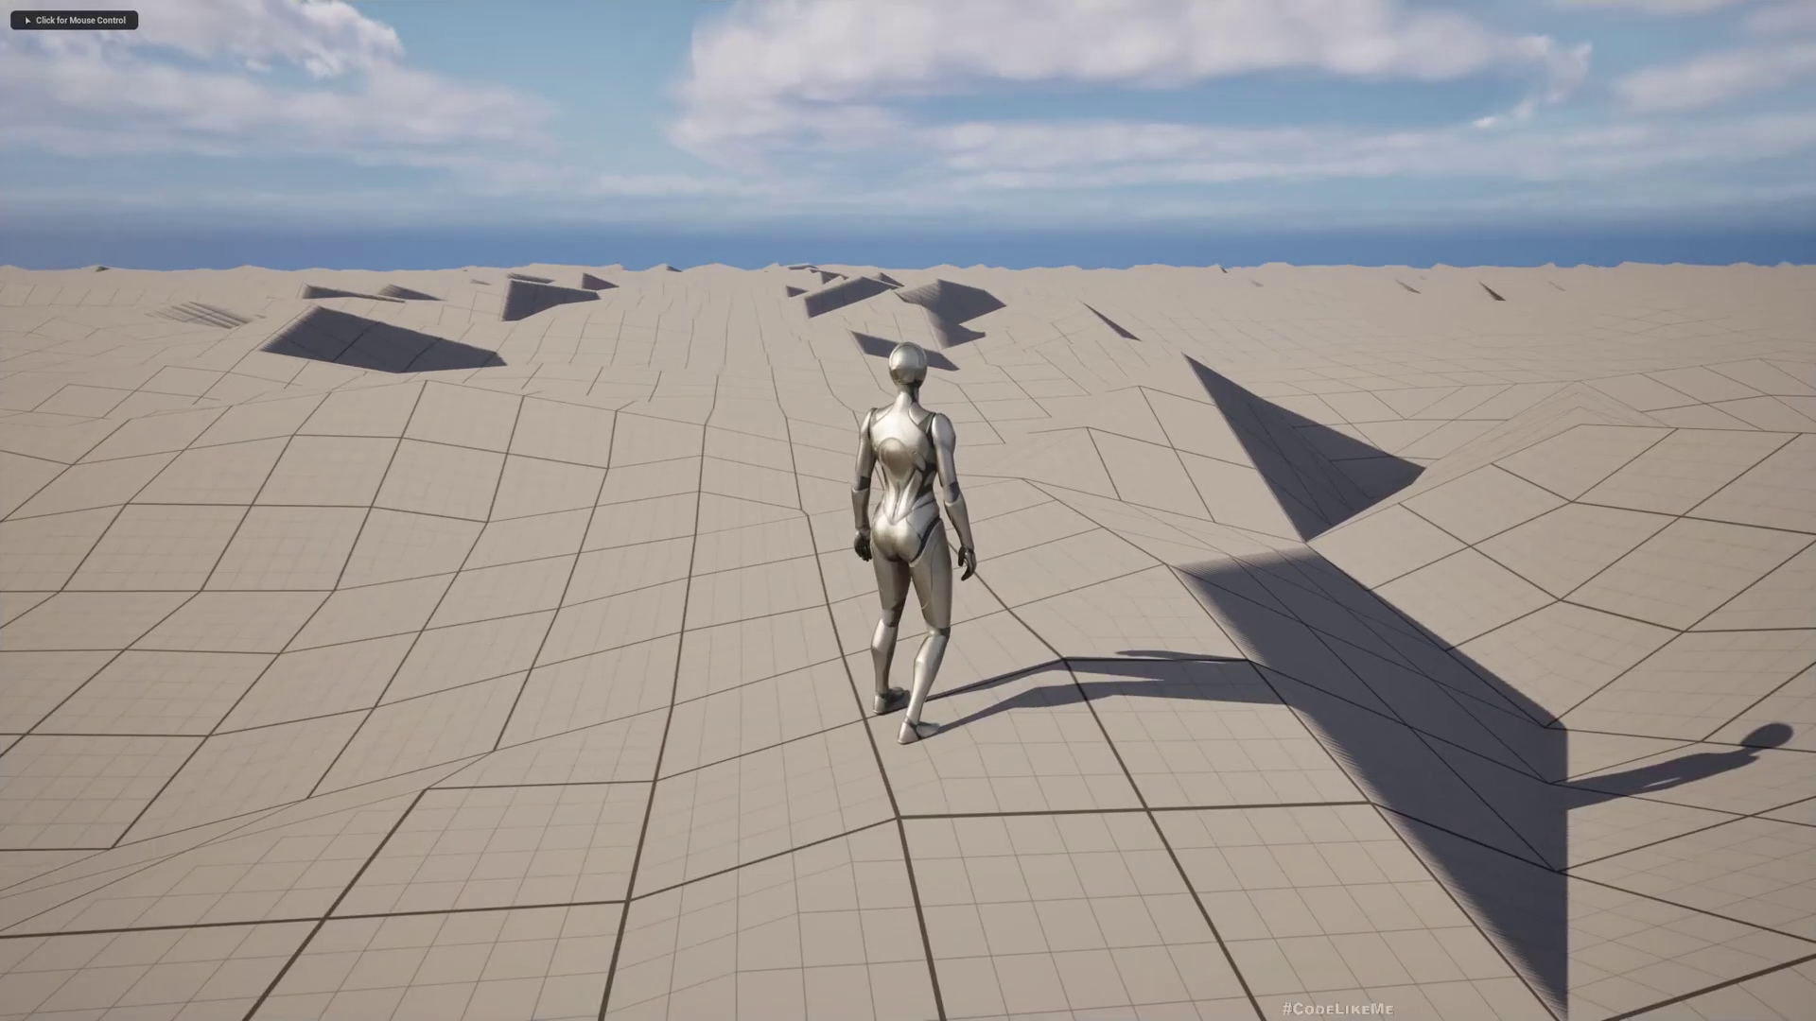
{"action": "key", "text": "F11"}
{"action": "key", "text": "Escape"}
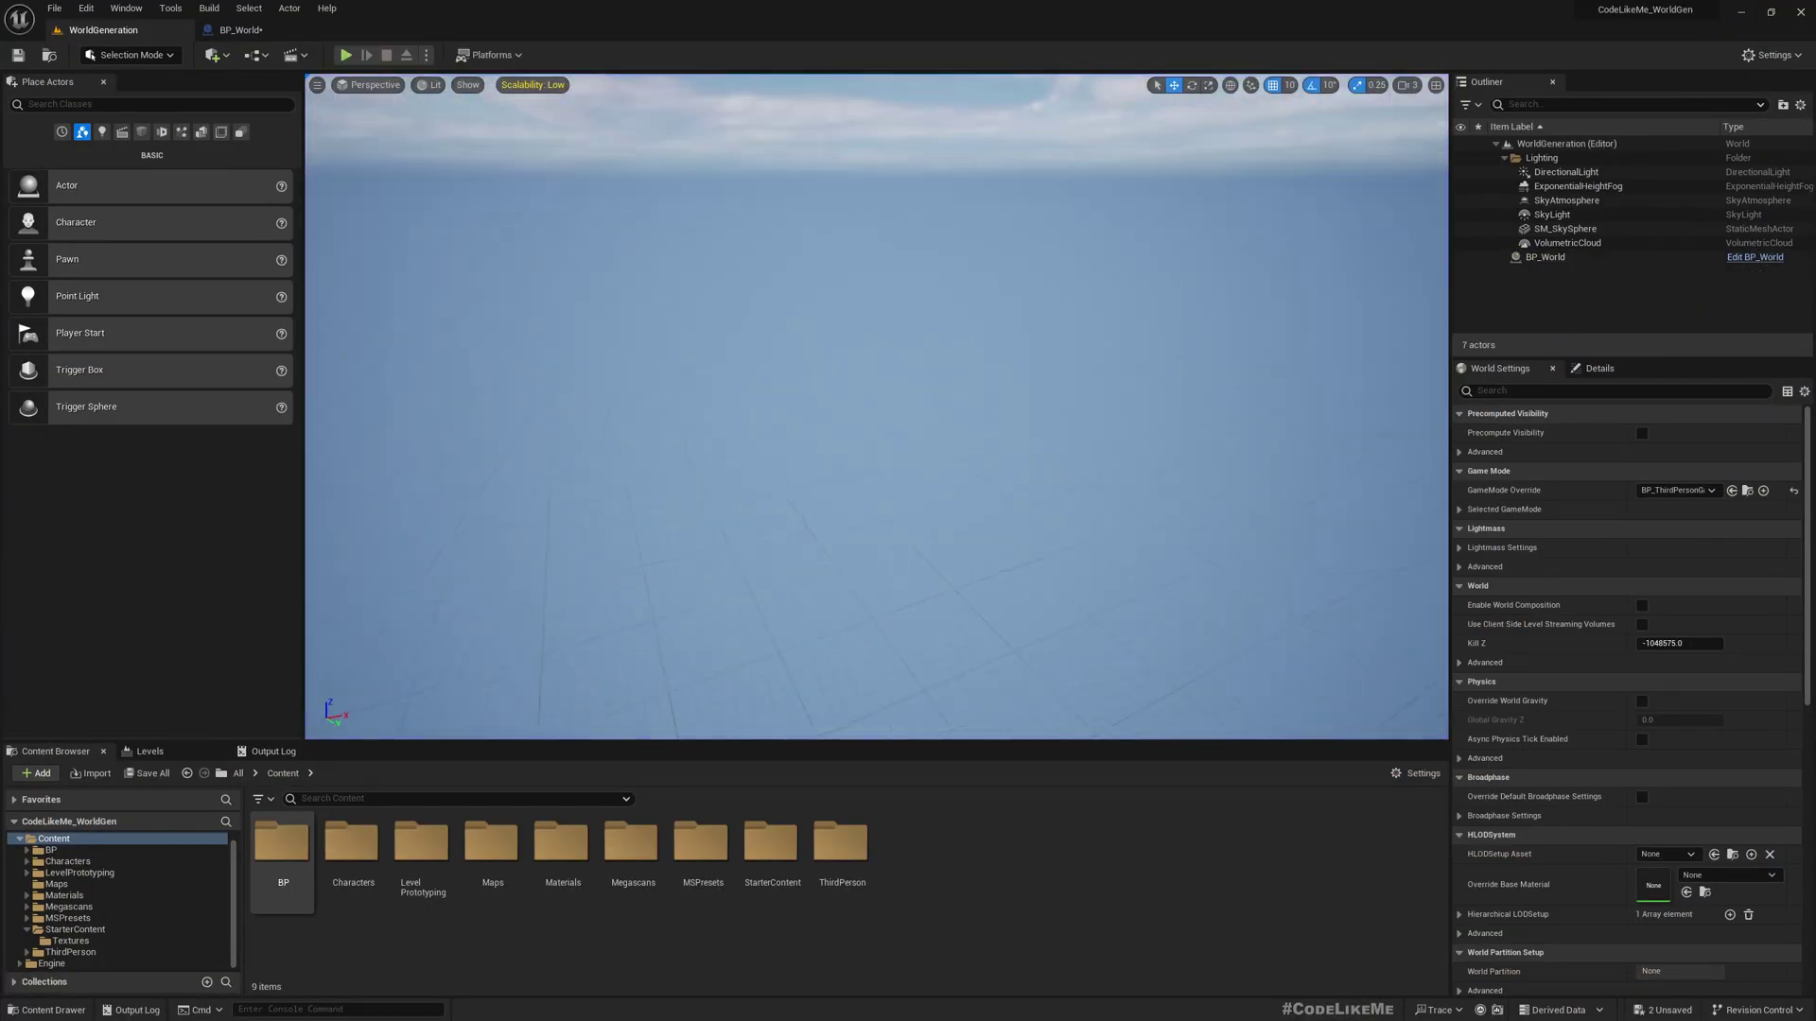
{"action": "right_click_drag", "start_coordinate": [1013, 473], "coordinate": [1013, 395]}
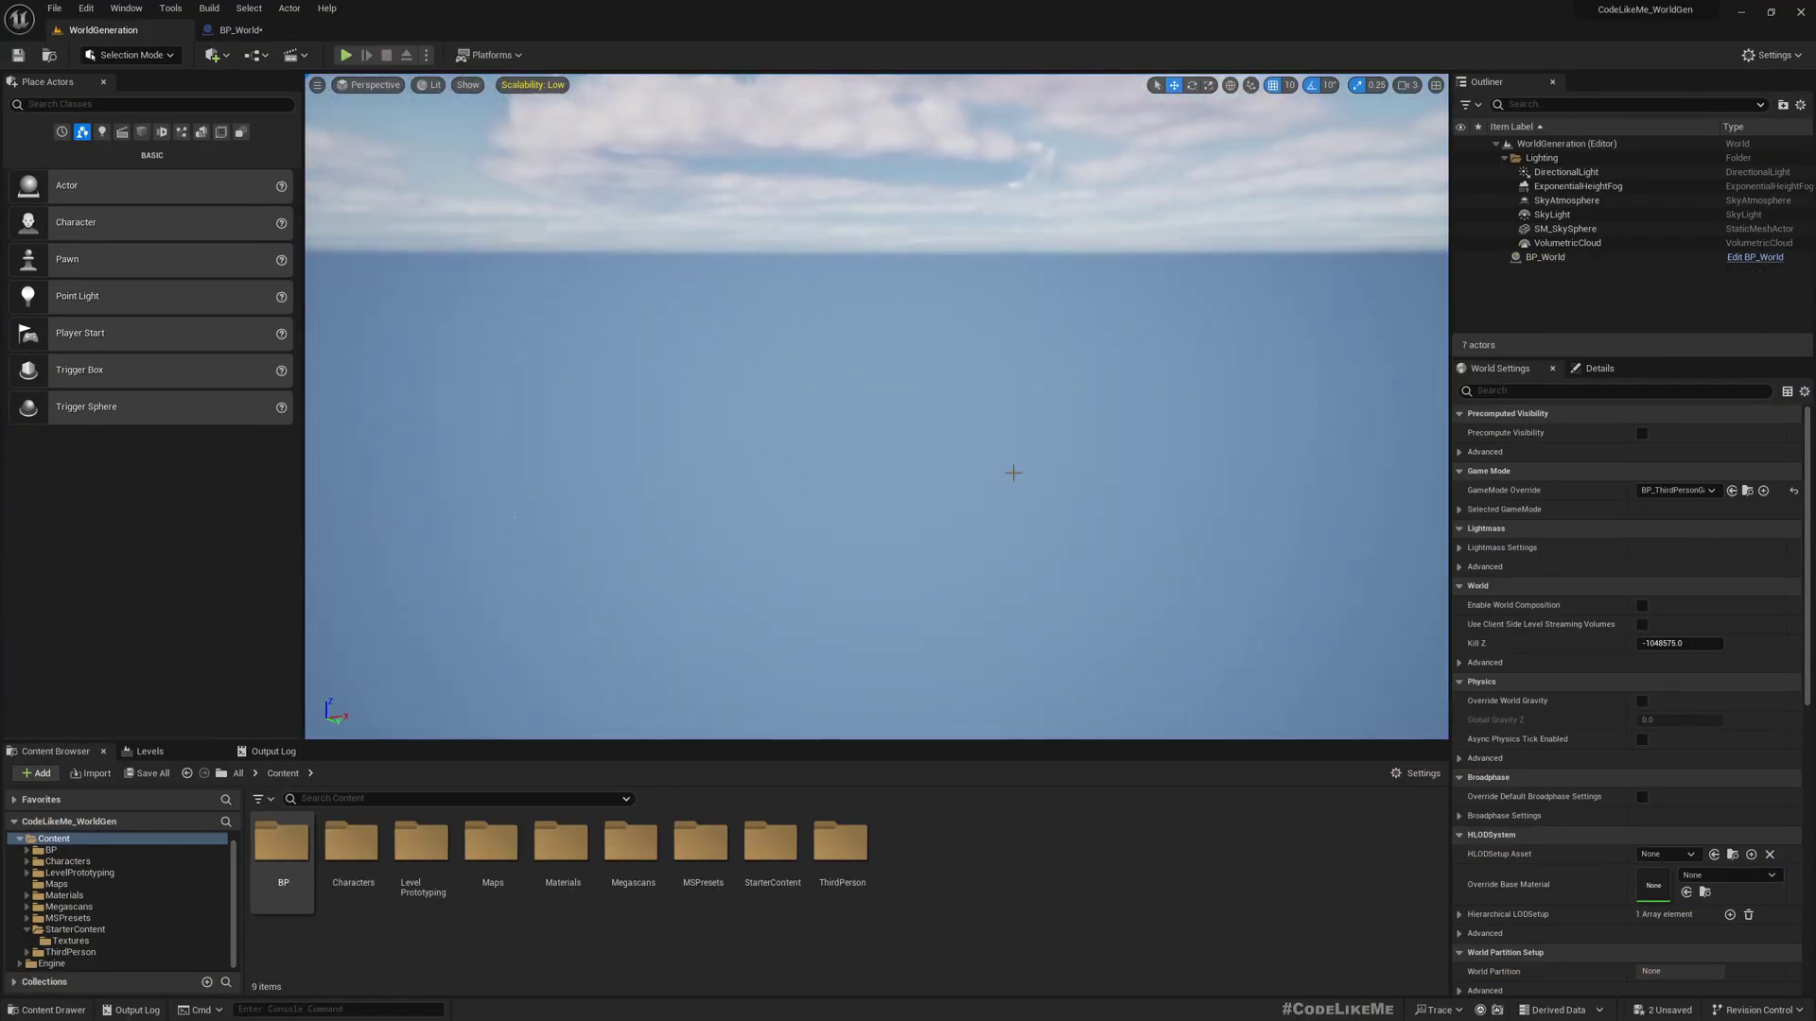
{"action": "right_click_drag", "start_coordinate": [1013, 472], "coordinate": [1075, 506]}
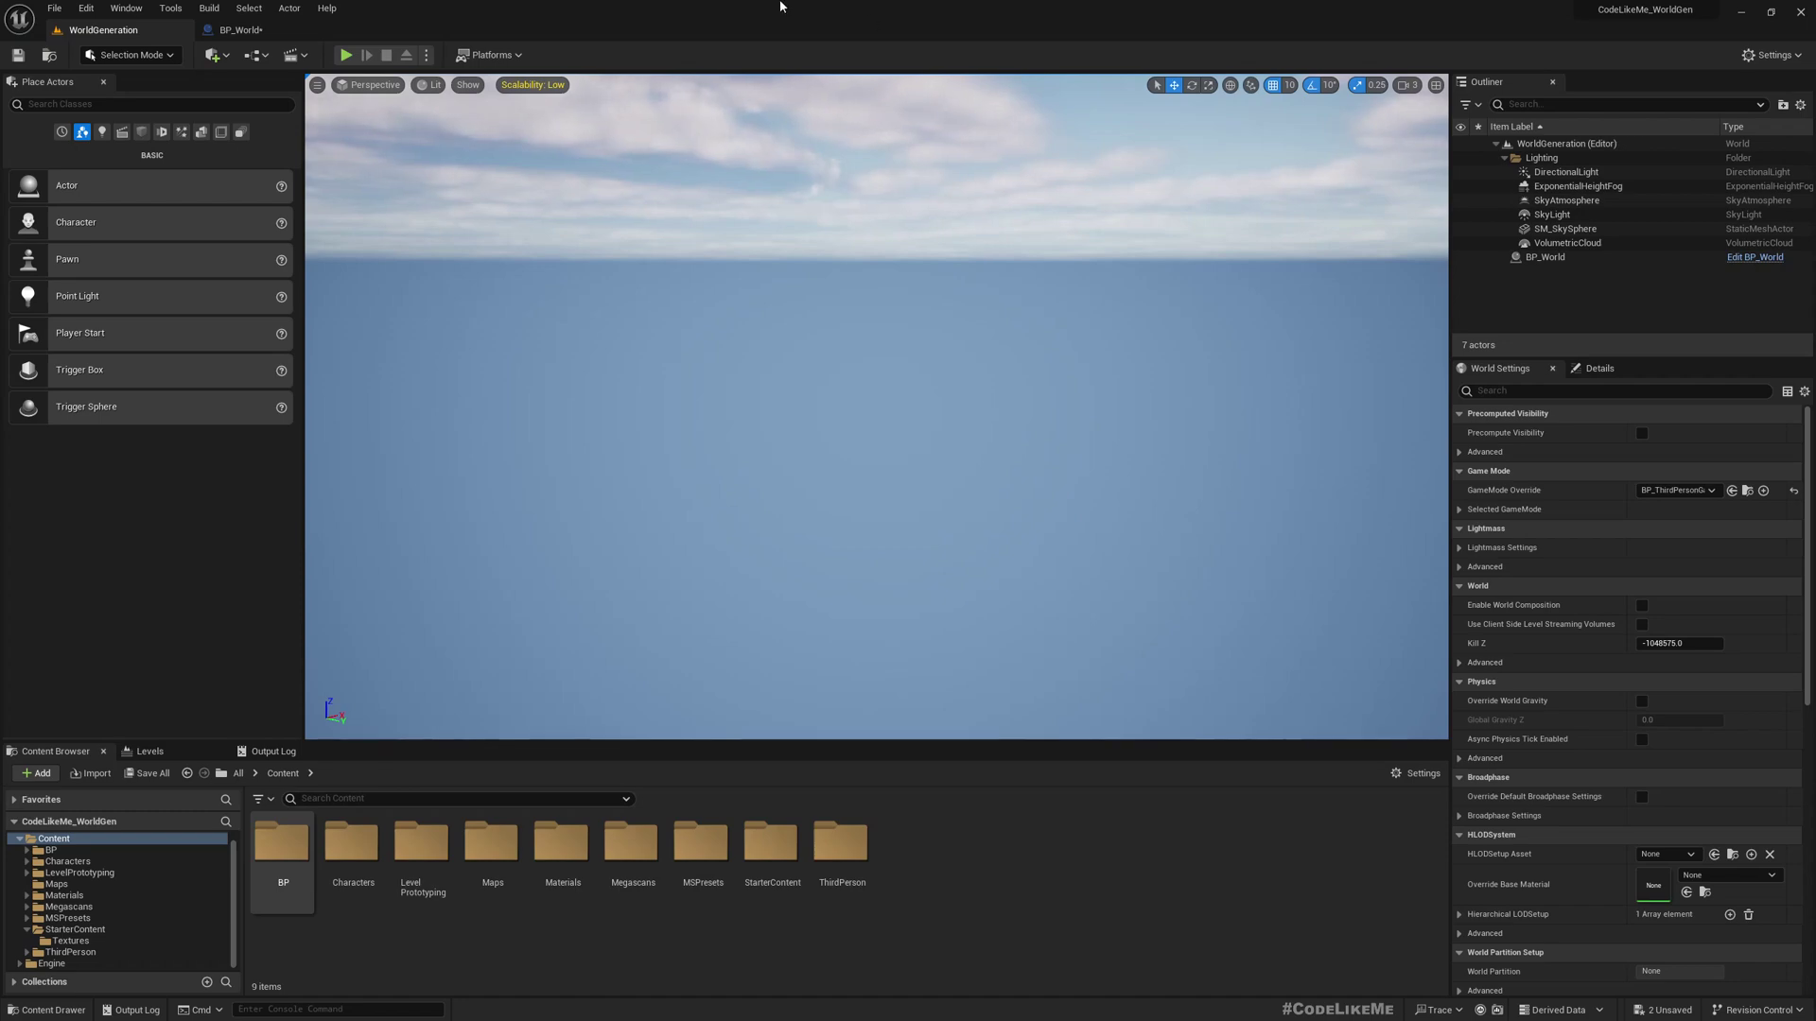
{"action": "left_click", "coordinate": [238, 30]}
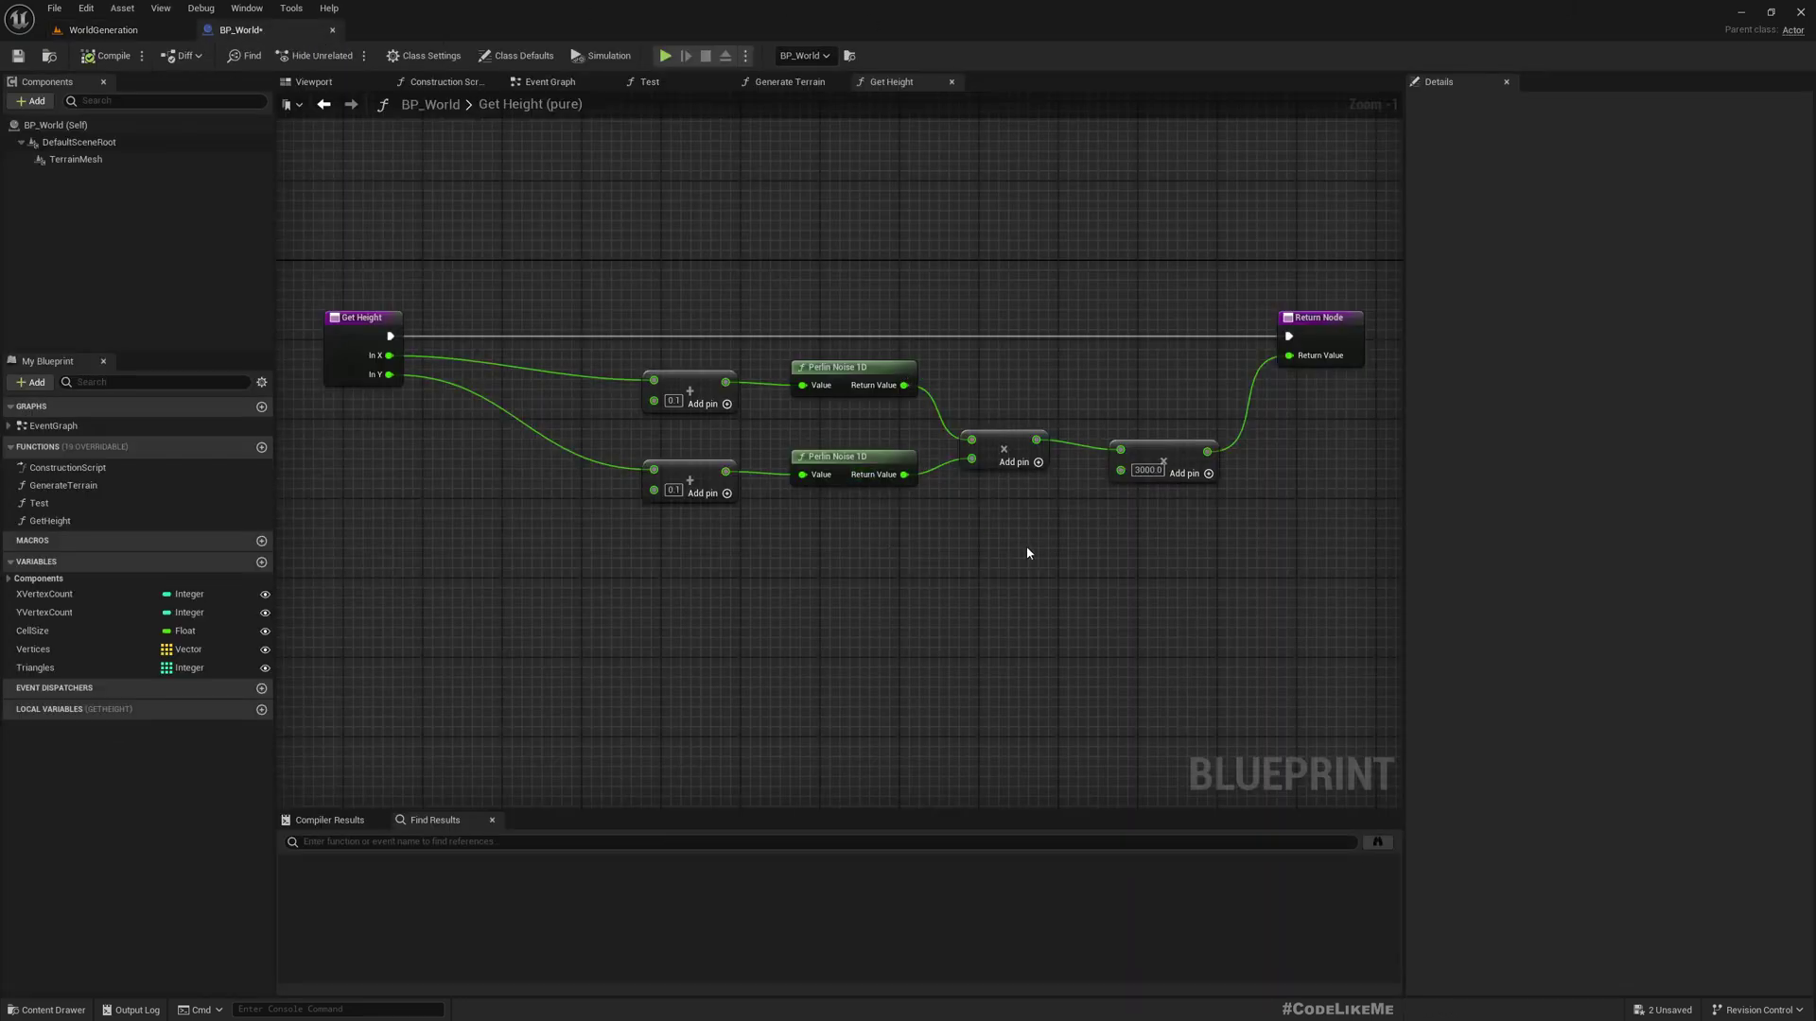
{"action": "scroll", "coordinate": [1058, 510], "scroll_direction": "down", "scroll_amount": 2}
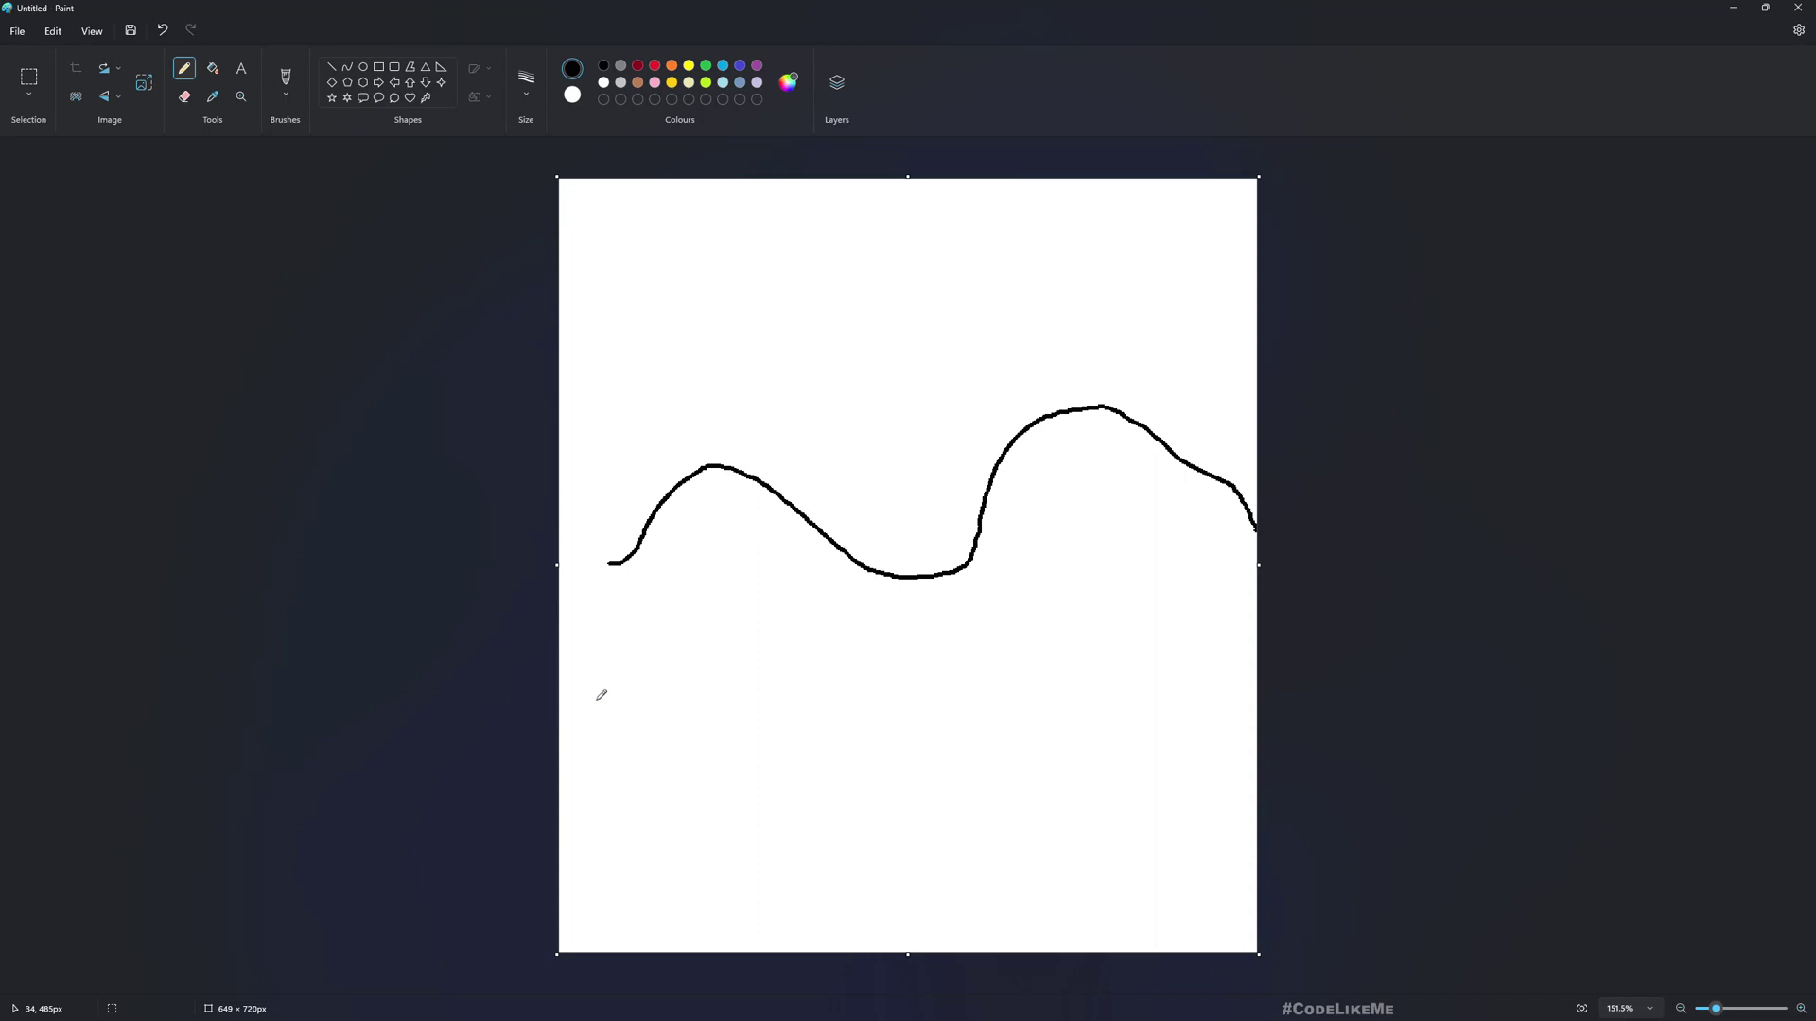
Step: In Paint, draw a tighter zigzag wave and a fine jagged line one below the other under the smooth curve
{"action": "mouse_move", "coordinate": [596, 700]}
{"action": "left_mouse_down"}
{"action": "mouse_move", "coordinate": [674, 701]}
{"action": "mouse_move", "coordinate": [747, 646]}
{"action": "mouse_move", "coordinate": [885, 639]}
{"action": "mouse_move", "coordinate": [958, 667]}
{"action": "mouse_move", "coordinate": [1182, 648]}
{"action": "mouse_move", "coordinate": [1256, 681]}
{"action": "left_mouse_up"}
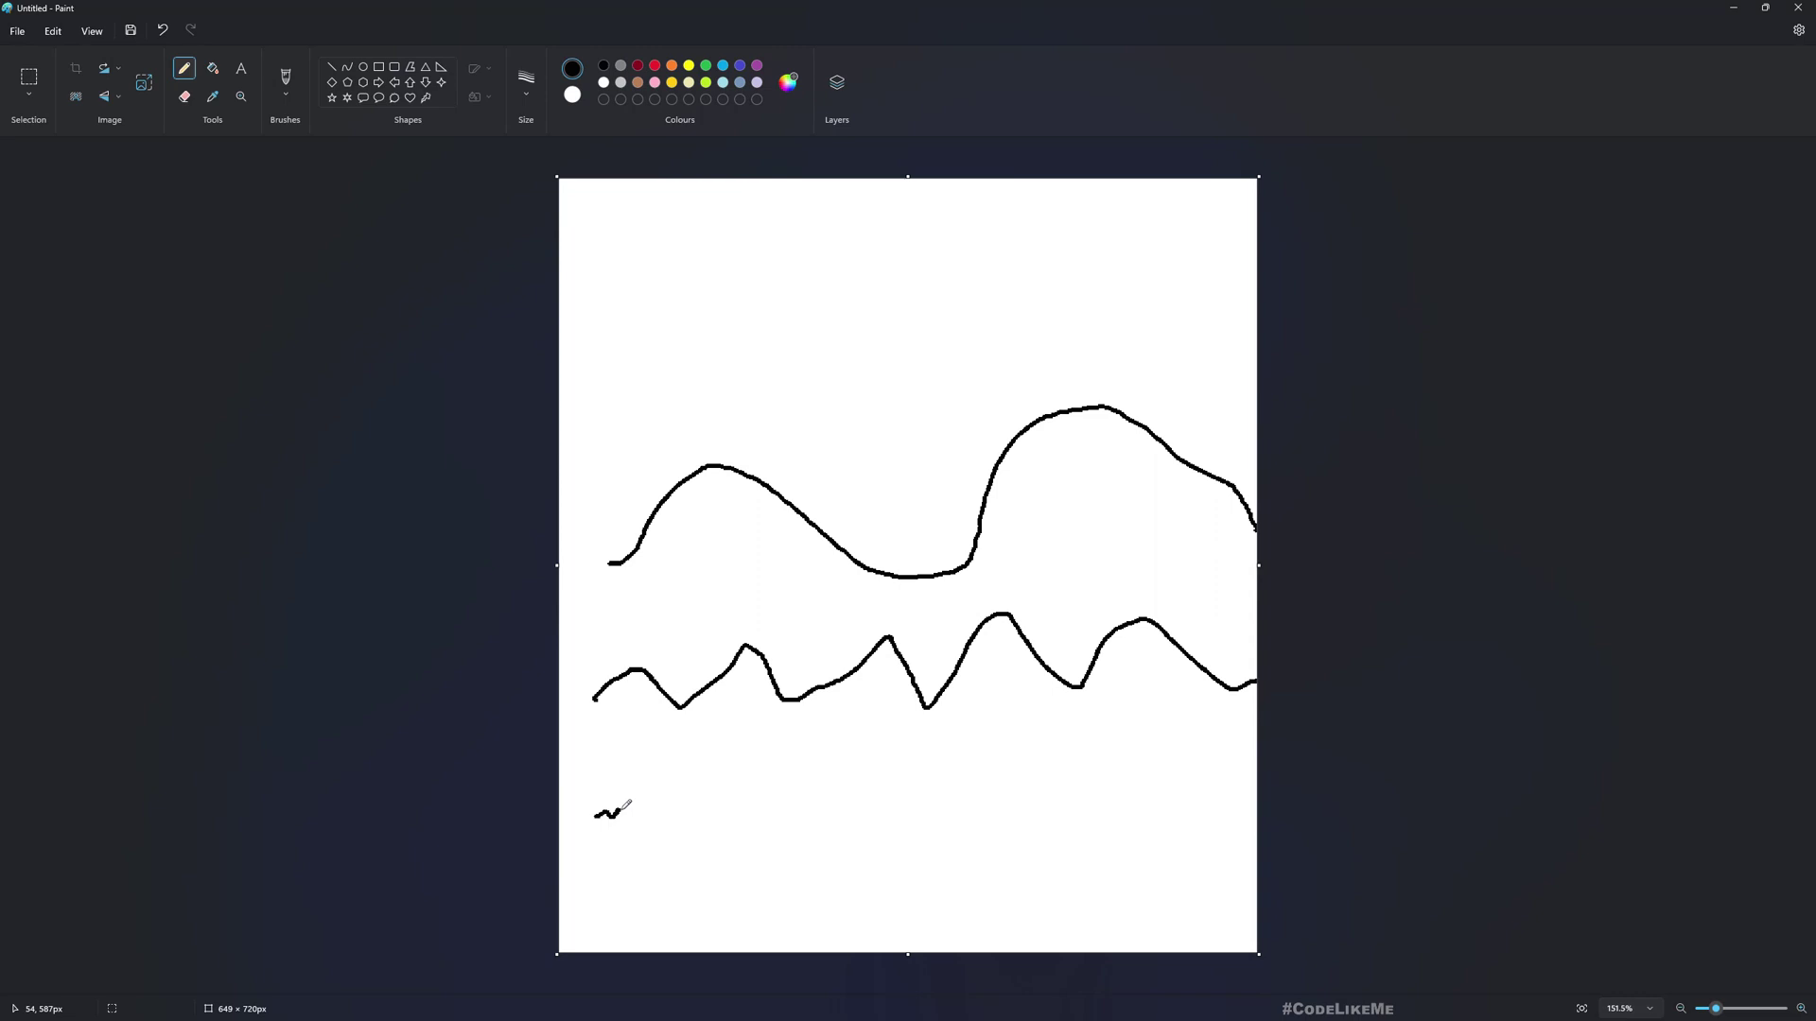
{"action": "mouse_move", "coordinate": [681, 814]}
{"action": "left_mouse_down"}
{"action": "mouse_move", "coordinate": [780, 814]}
{"action": "mouse_move", "coordinate": [853, 776]}
{"action": "mouse_move", "coordinate": [1072, 811]}
{"action": "mouse_move", "coordinate": [1166, 789]}
{"action": "left_mouse_up"}
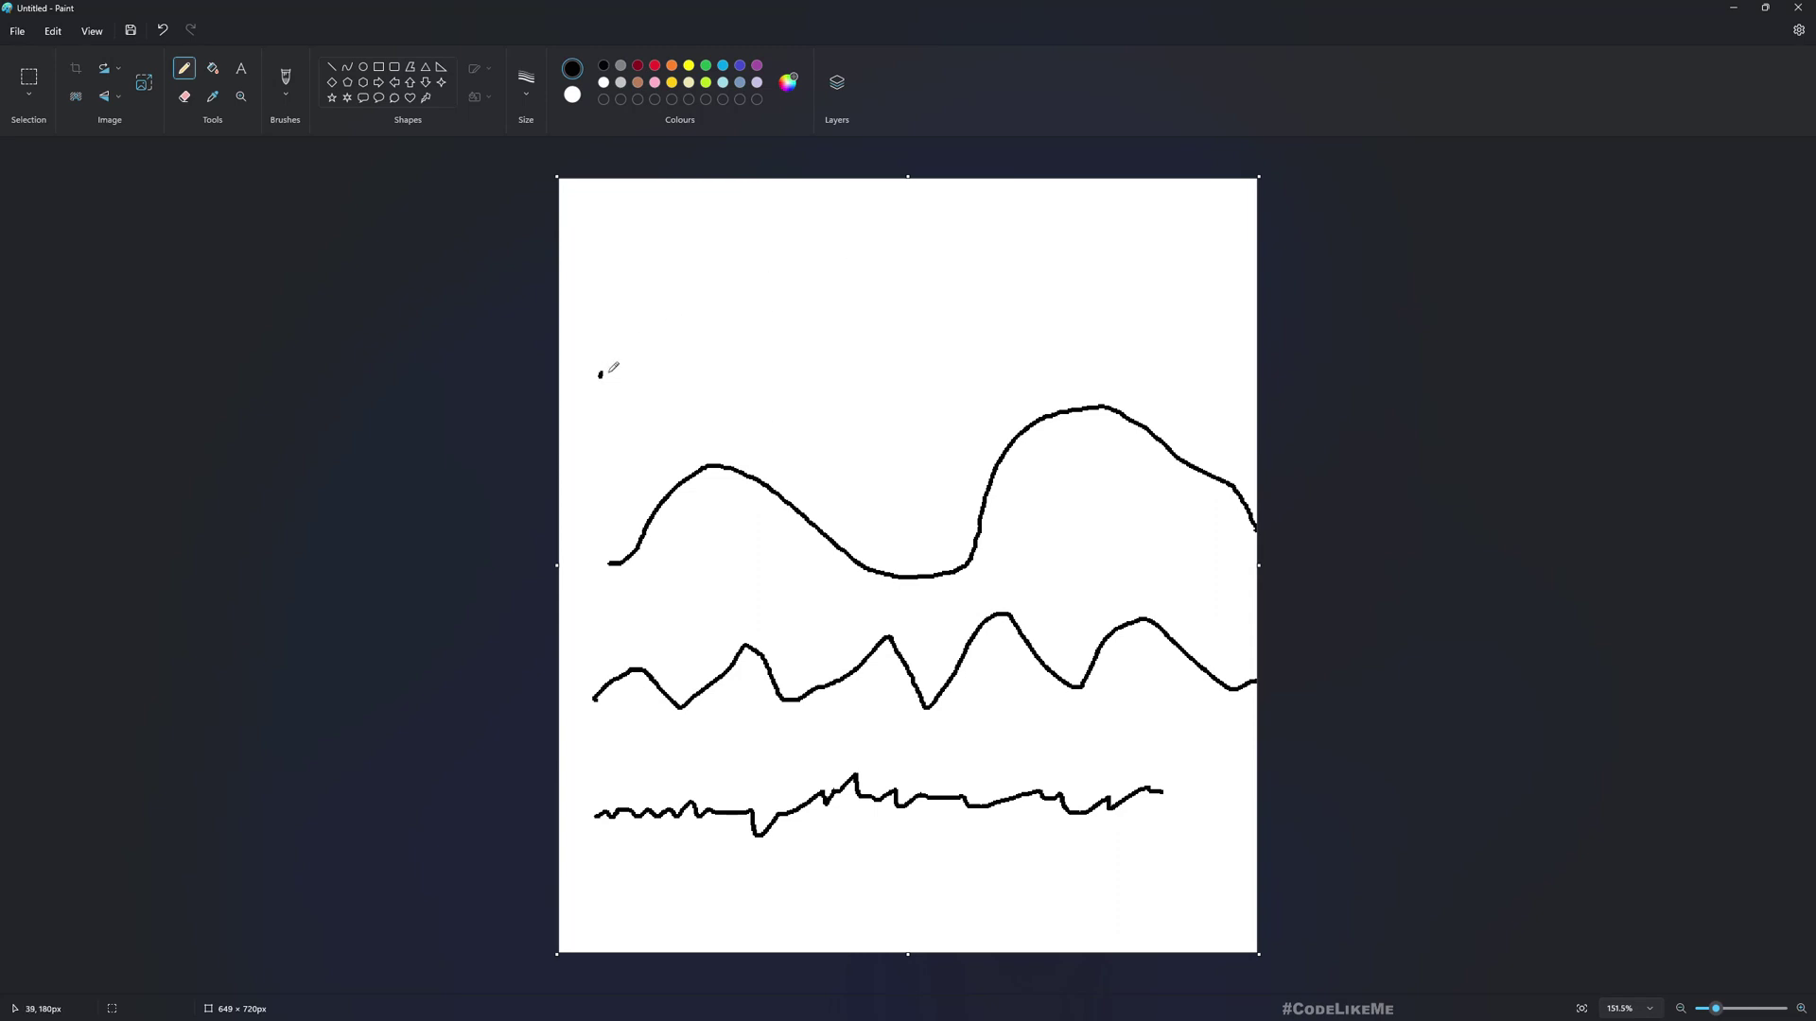
Step: Draw a rough combined terrain profile above the smooth curve, and undo the stroke
{"action": "mouse_move", "coordinate": [601, 375]}
{"action": "left_mouse_down"}
{"action": "mouse_move", "coordinate": [752, 235]}
{"action": "mouse_move", "coordinate": [903, 350]}
{"action": "mouse_move", "coordinate": [1148, 225]}
{"action": "mouse_move", "coordinate": [1247, 284]}
{"action": "left_mouse_up"}
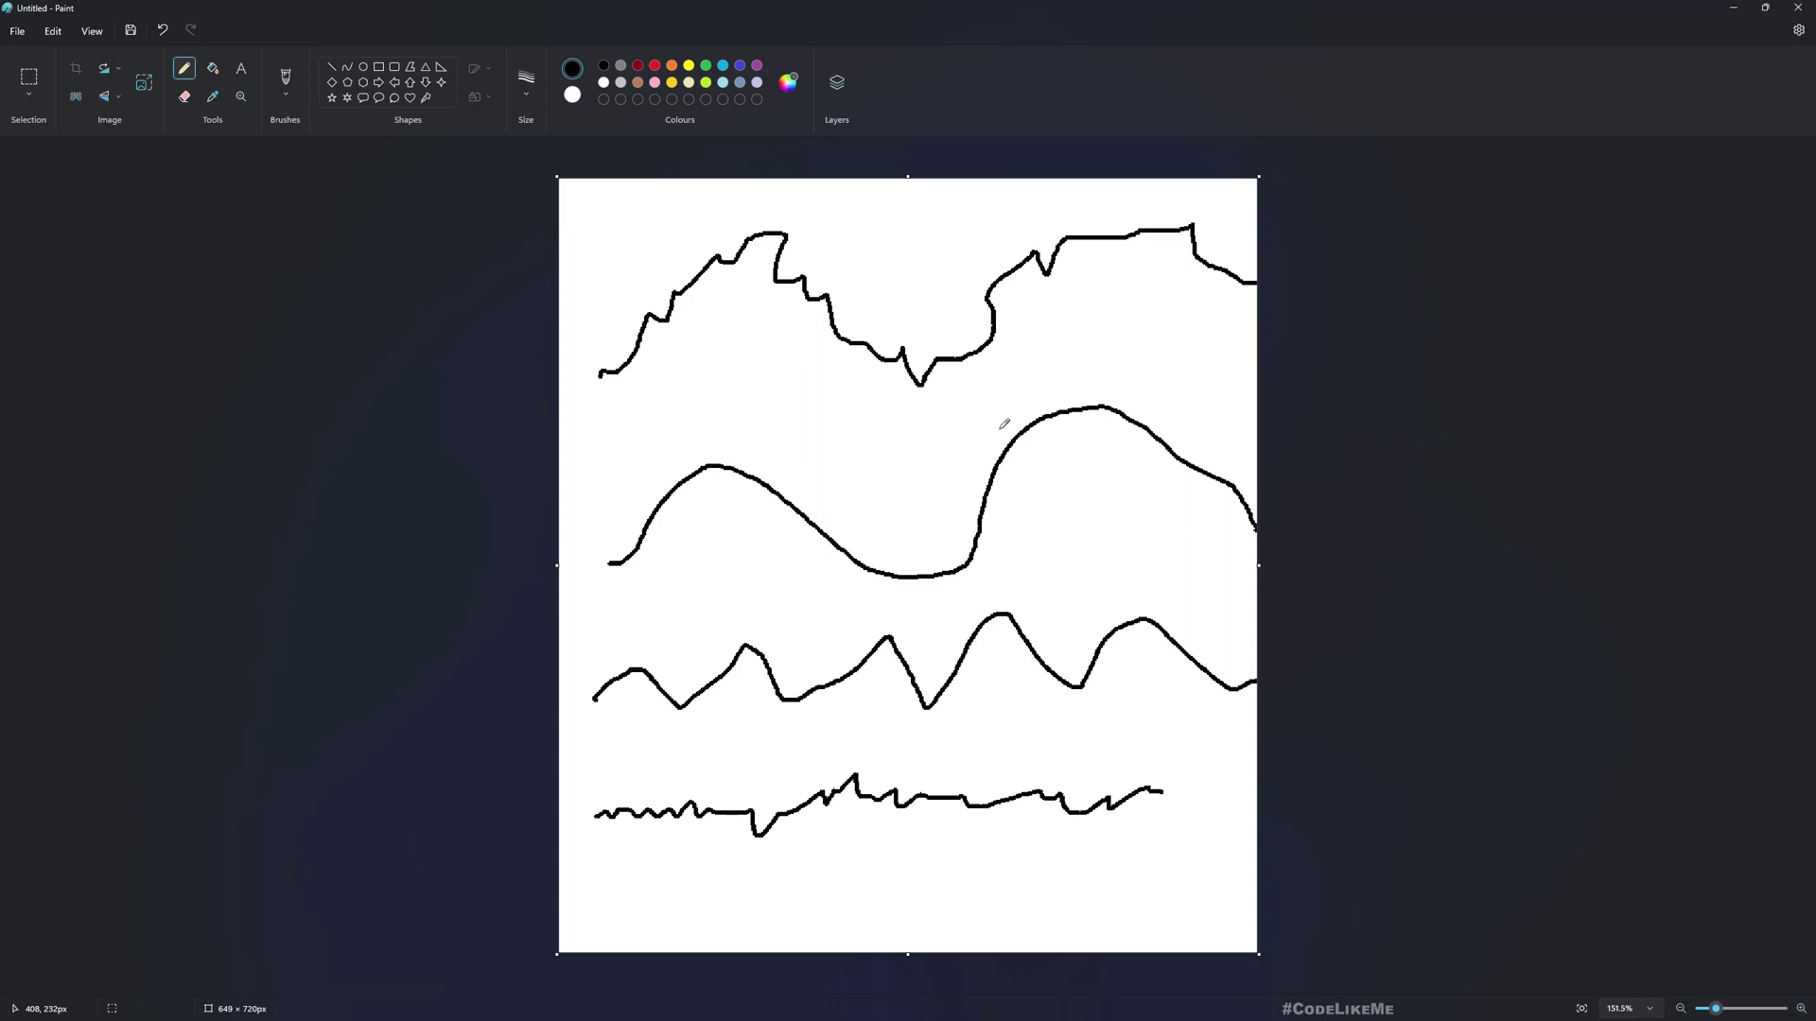
{"action": "key", "text": "ctrl+z"}
Step: Select the entire drawing and move it up to free space below the three curves
{"action": "scroll", "coordinate": [971, 859], "scroll_direction": "down", "scroll_amount": 3, "text": "ctrl"}
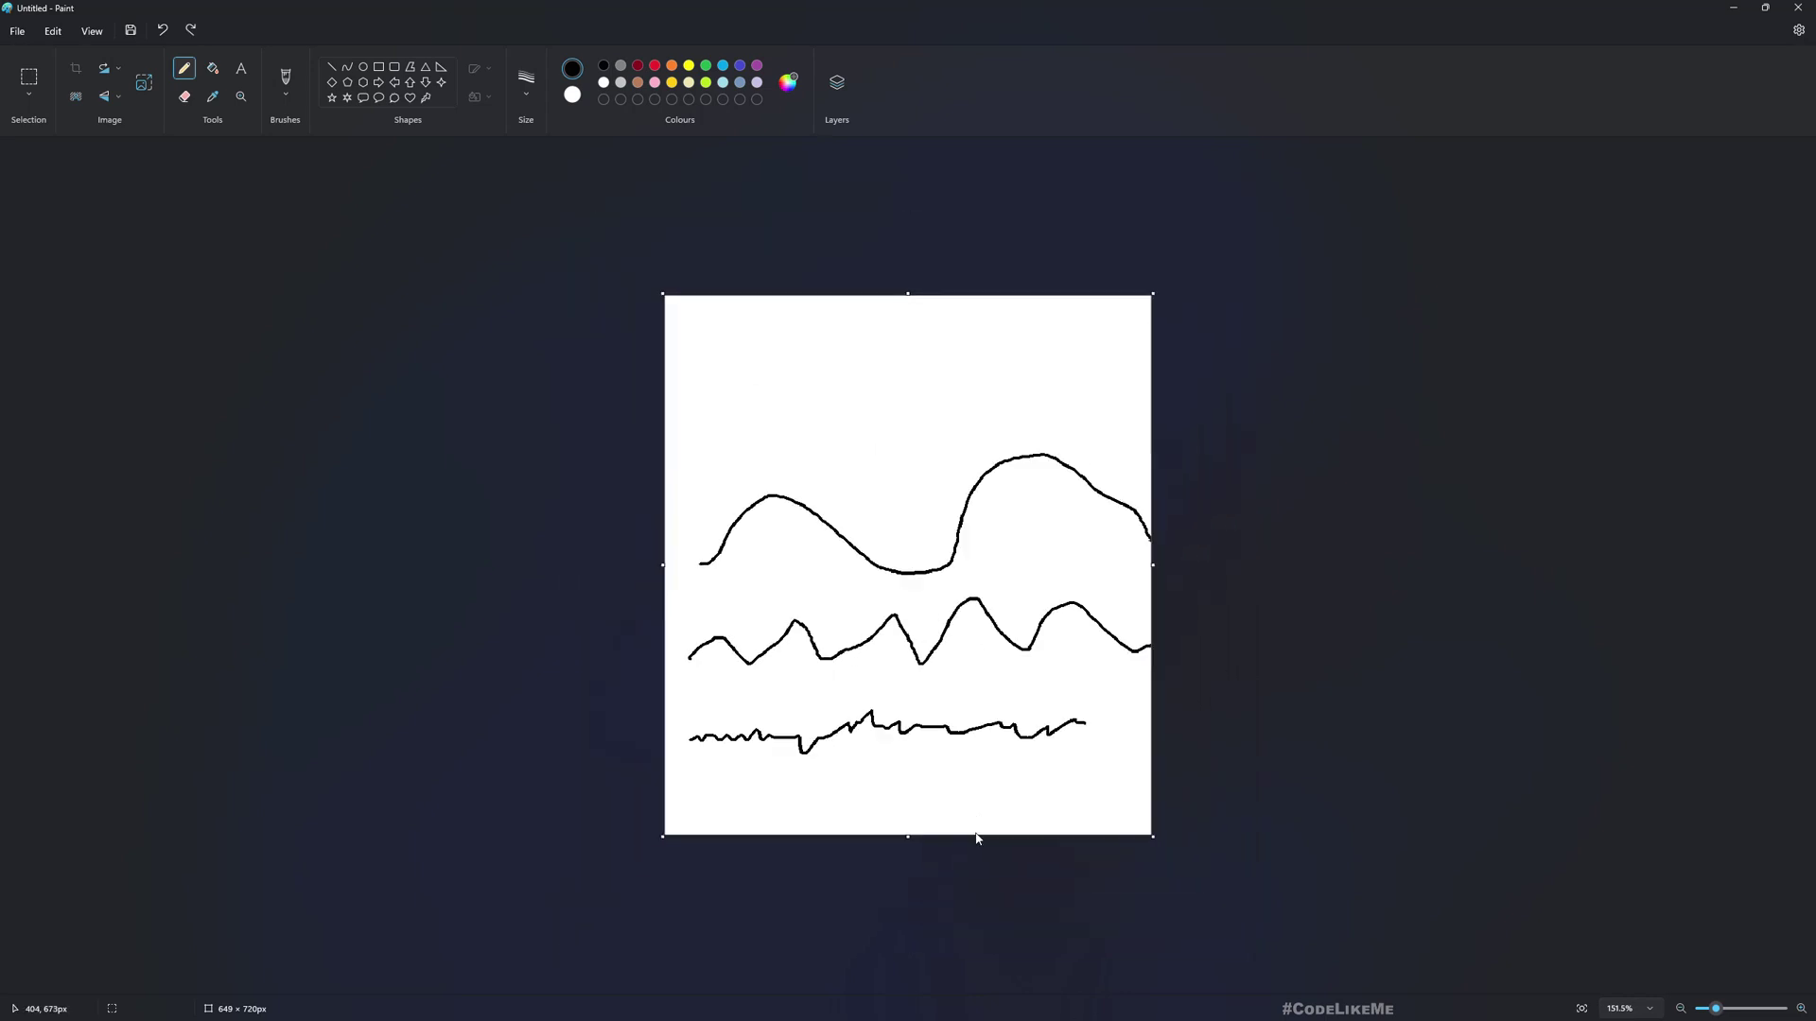
{"action": "key", "text": "ctrl+a"}
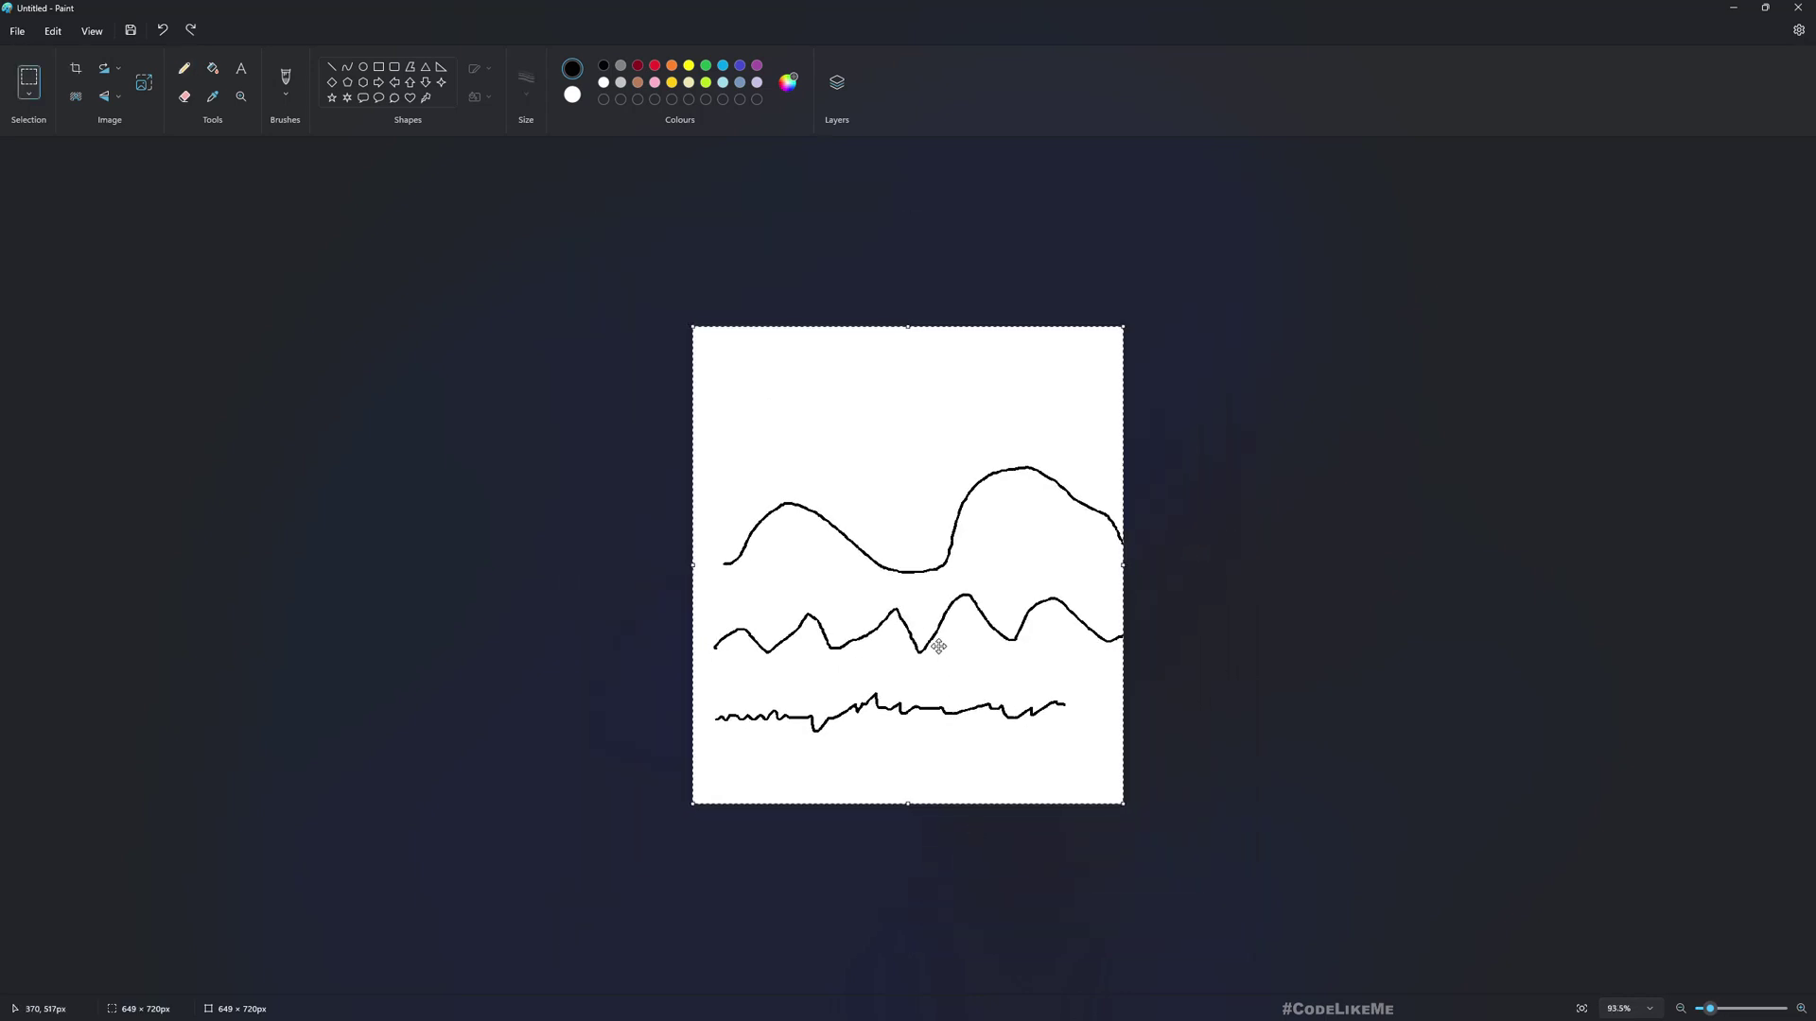
{"action": "mouse_move", "coordinate": [938, 647]}
{"action": "left_mouse_down"}
{"action": "mouse_move", "coordinate": [933, 510]}
{"action": "mouse_move", "coordinate": [920, 530]}
{"action": "mouse_move", "coordinate": [942, 549]}
{"action": "left_mouse_up"}
{"action": "left_click", "coordinate": [964, 736]}
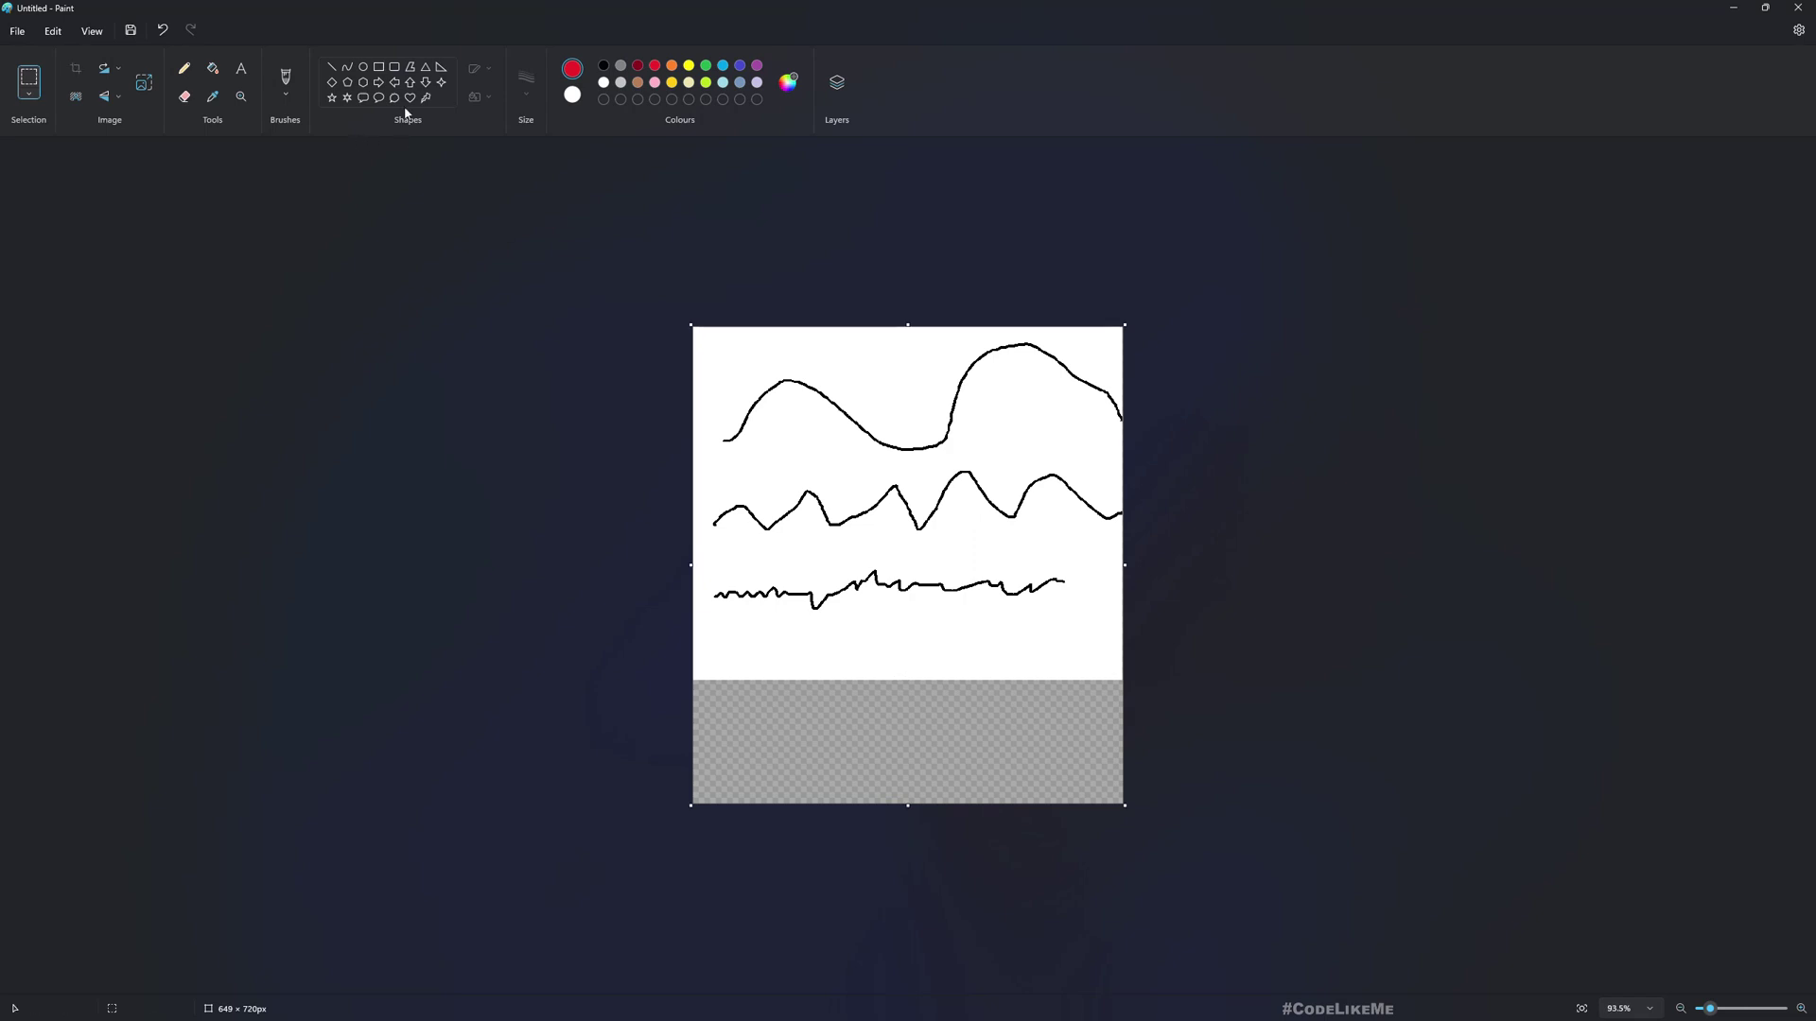
Step: Draw a red downward arrow below the three curves and a jagged red combined terrain profile beneath it
{"action": "left_click", "coordinate": [285, 81]}
{"action": "left_click", "coordinate": [185, 68]}
{"action": "left_click_drag", "start_coordinate": [909, 617], "coordinate": [909, 670]}
{"action": "left_click_drag", "start_coordinate": [891, 651], "coordinate": [941, 649]}
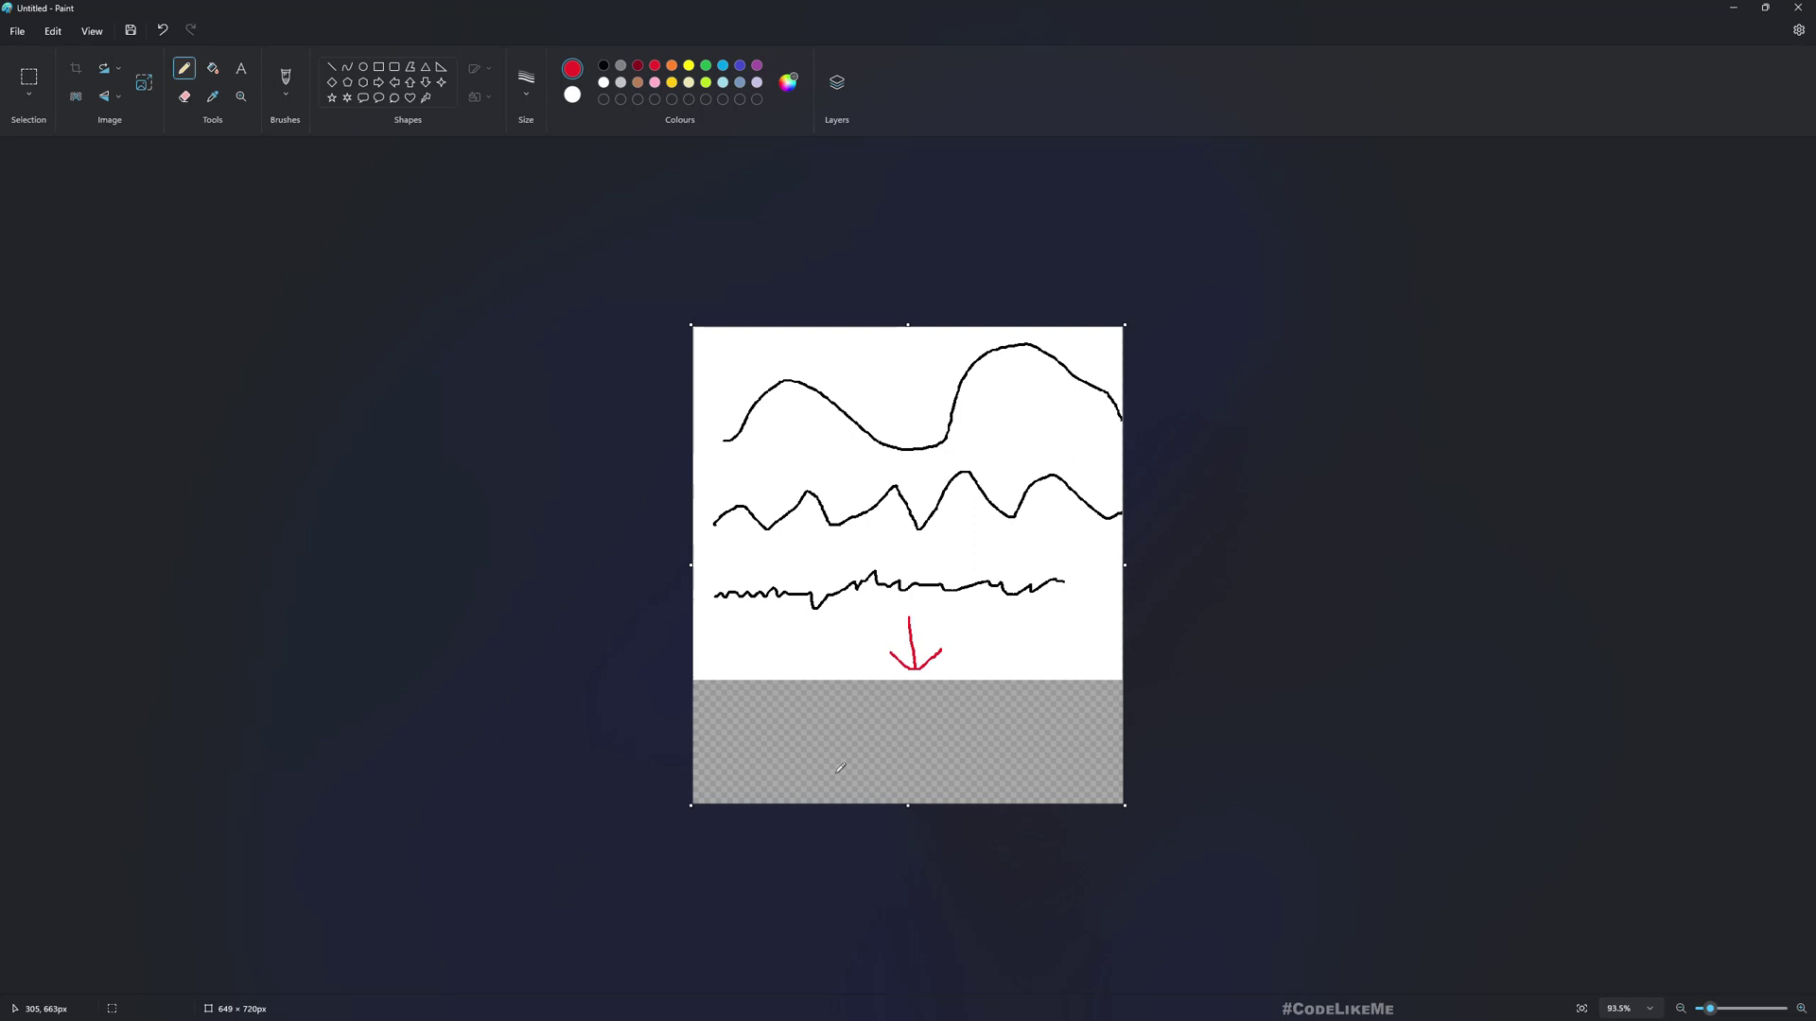
{"action": "mouse_move", "coordinate": [709, 782]}
{"action": "left_mouse_down"}
{"action": "mouse_move", "coordinate": [784, 696]}
{"action": "mouse_move", "coordinate": [861, 725]}
{"action": "mouse_move", "coordinate": [913, 800]}
{"action": "mouse_move", "coordinate": [1123, 695]}
{"action": "left_mouse_up"}
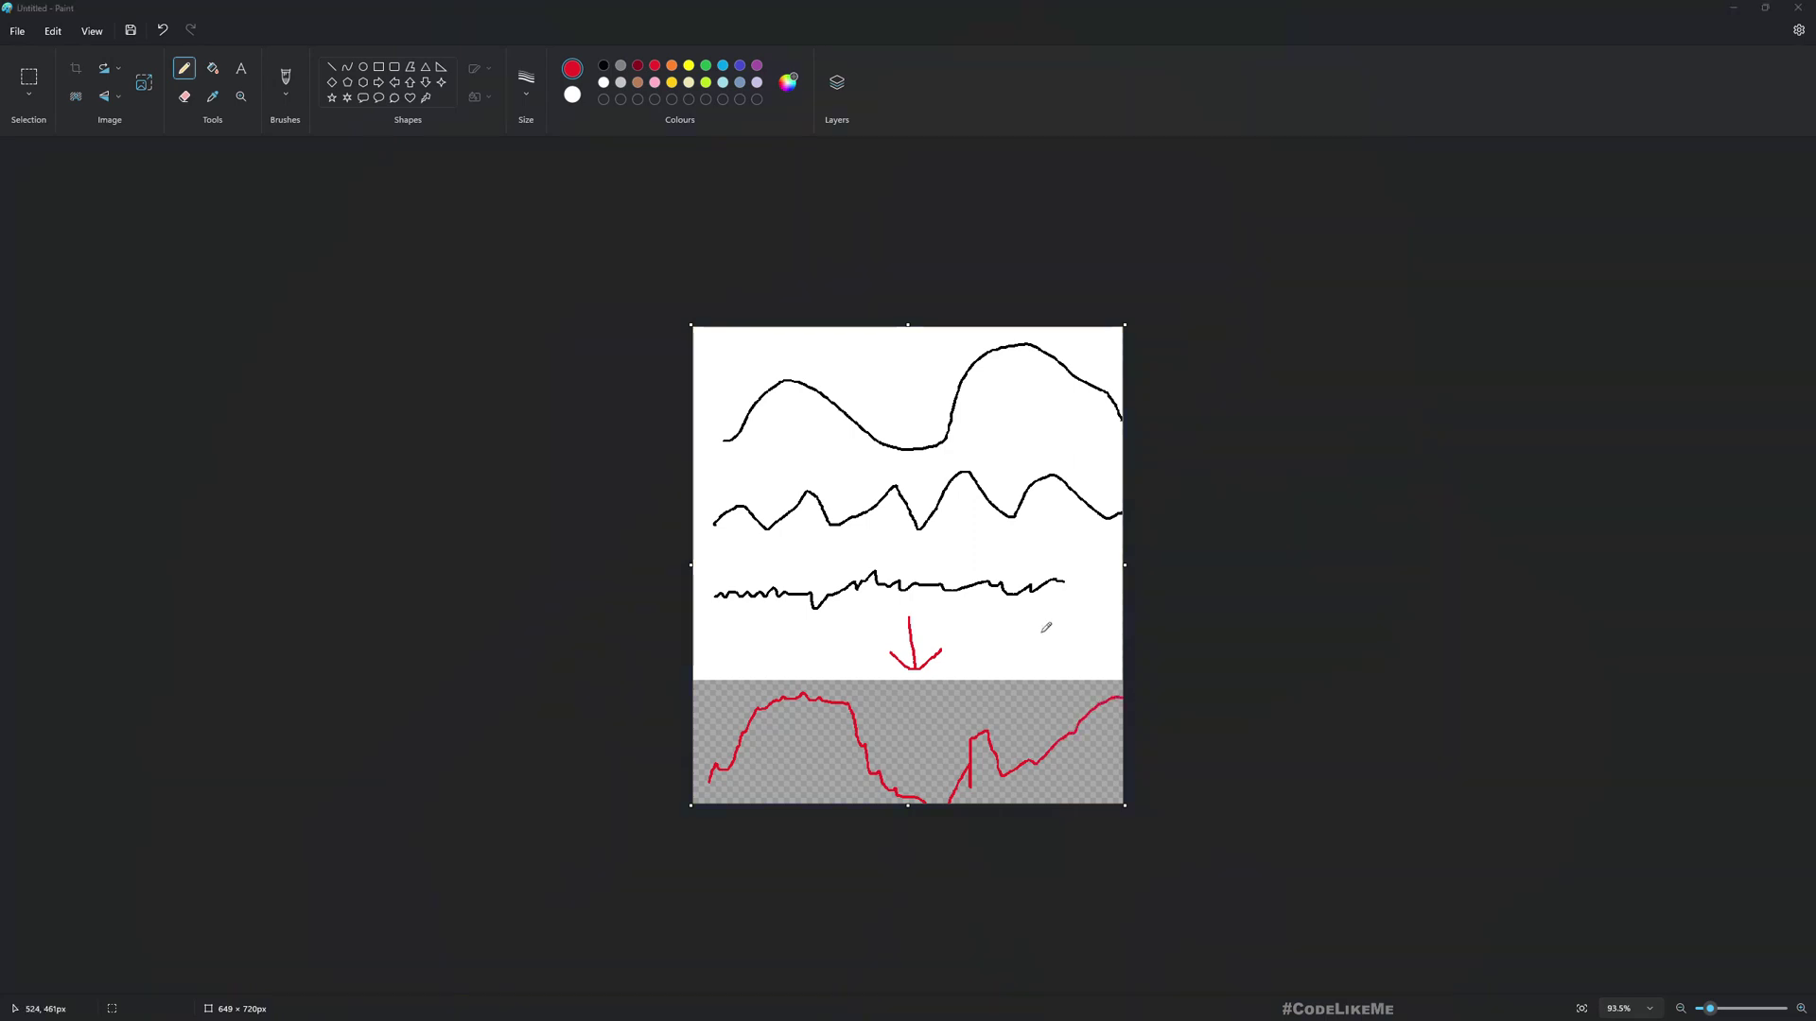
Step: Switch to Unreal Editor and insert a Multiply node between In X and the upper Add node in BP_World's GetHeight graph
{"action": "key", "text": "alt+Tab"}
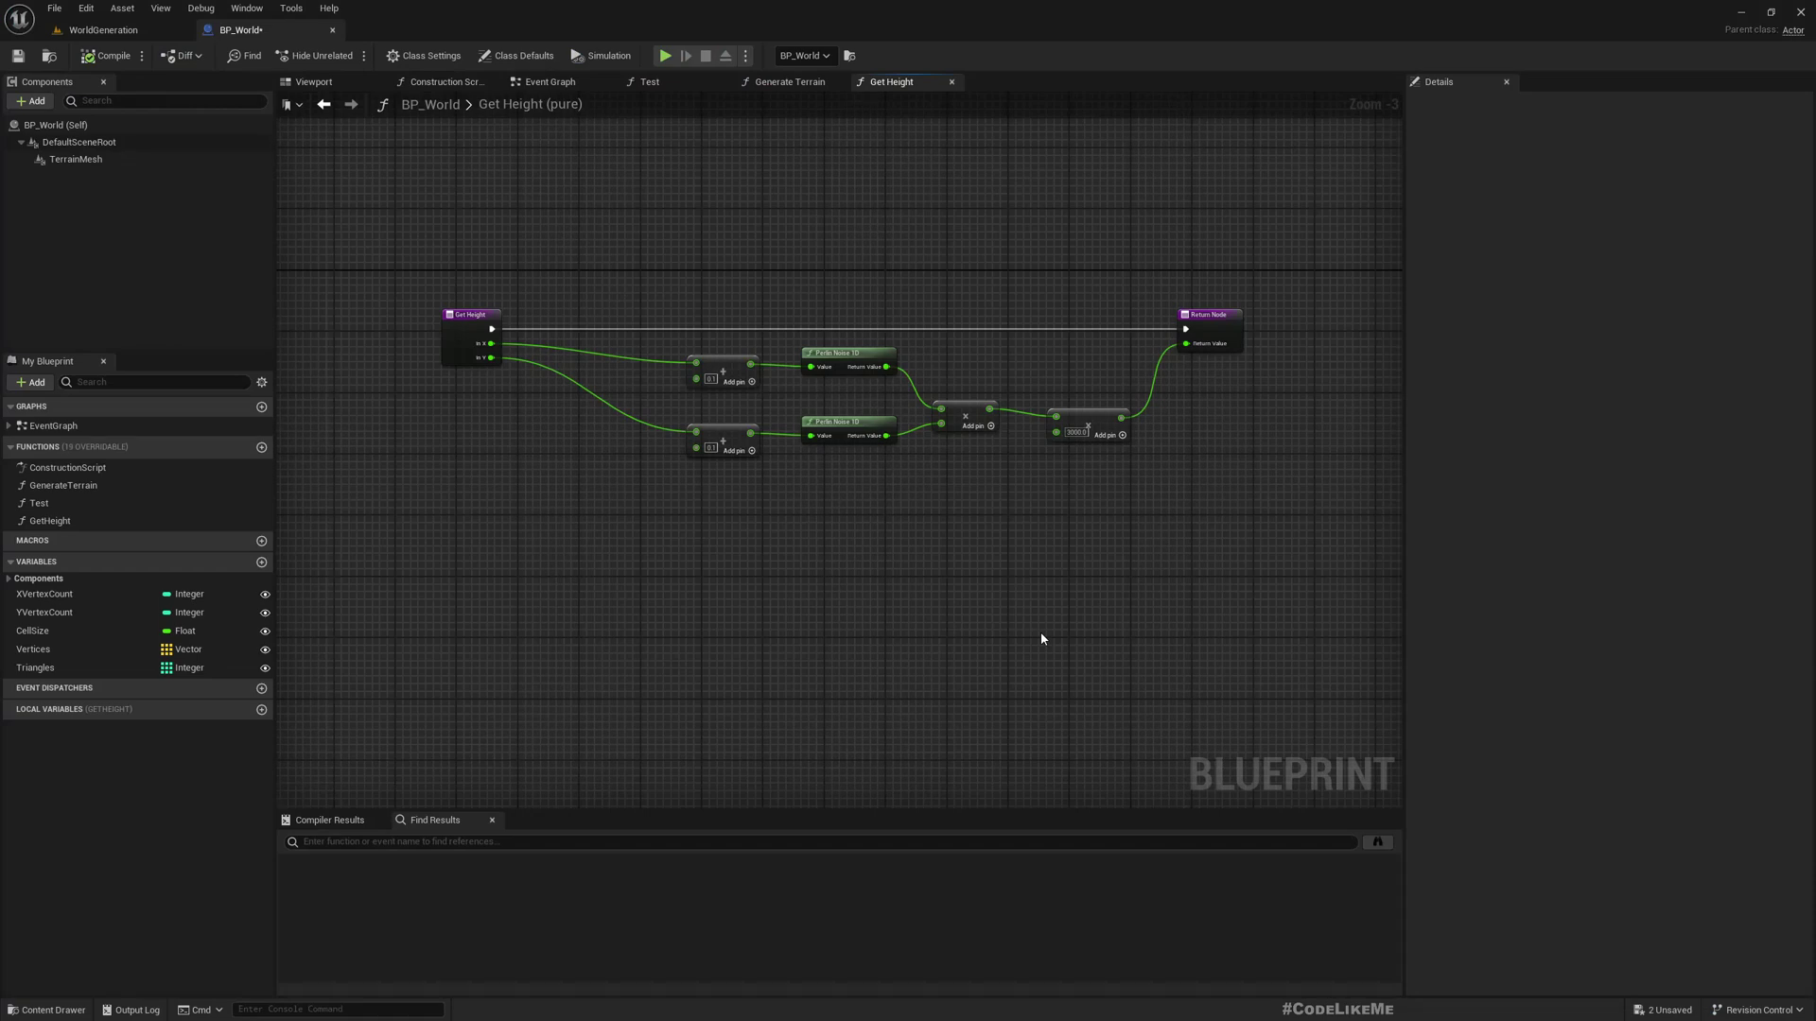
{"action": "scroll", "coordinate": [851, 551], "scroll_direction": "up", "scroll_amount": 2}
{"action": "scroll", "coordinate": [807, 527], "scroll_direction": "down", "scroll_amount": 1}
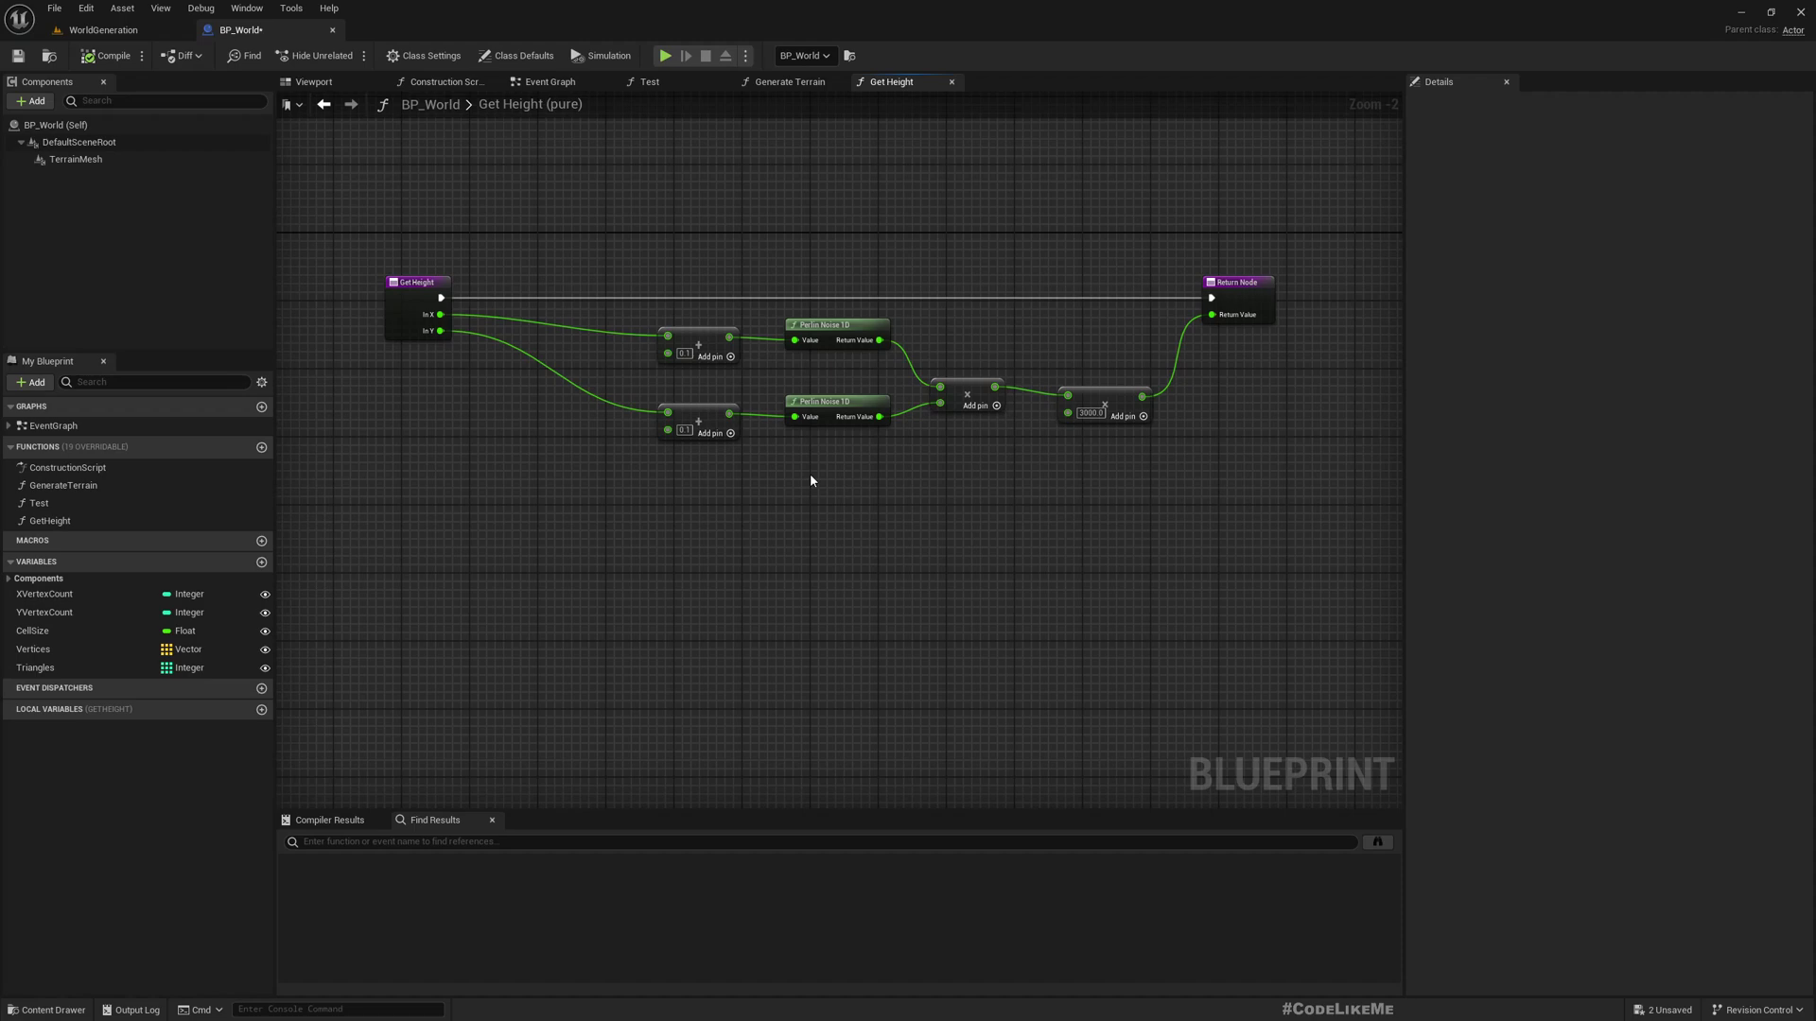
{"action": "scroll", "coordinate": [643, 520], "scroll_direction": "up", "scroll_amount": 2}
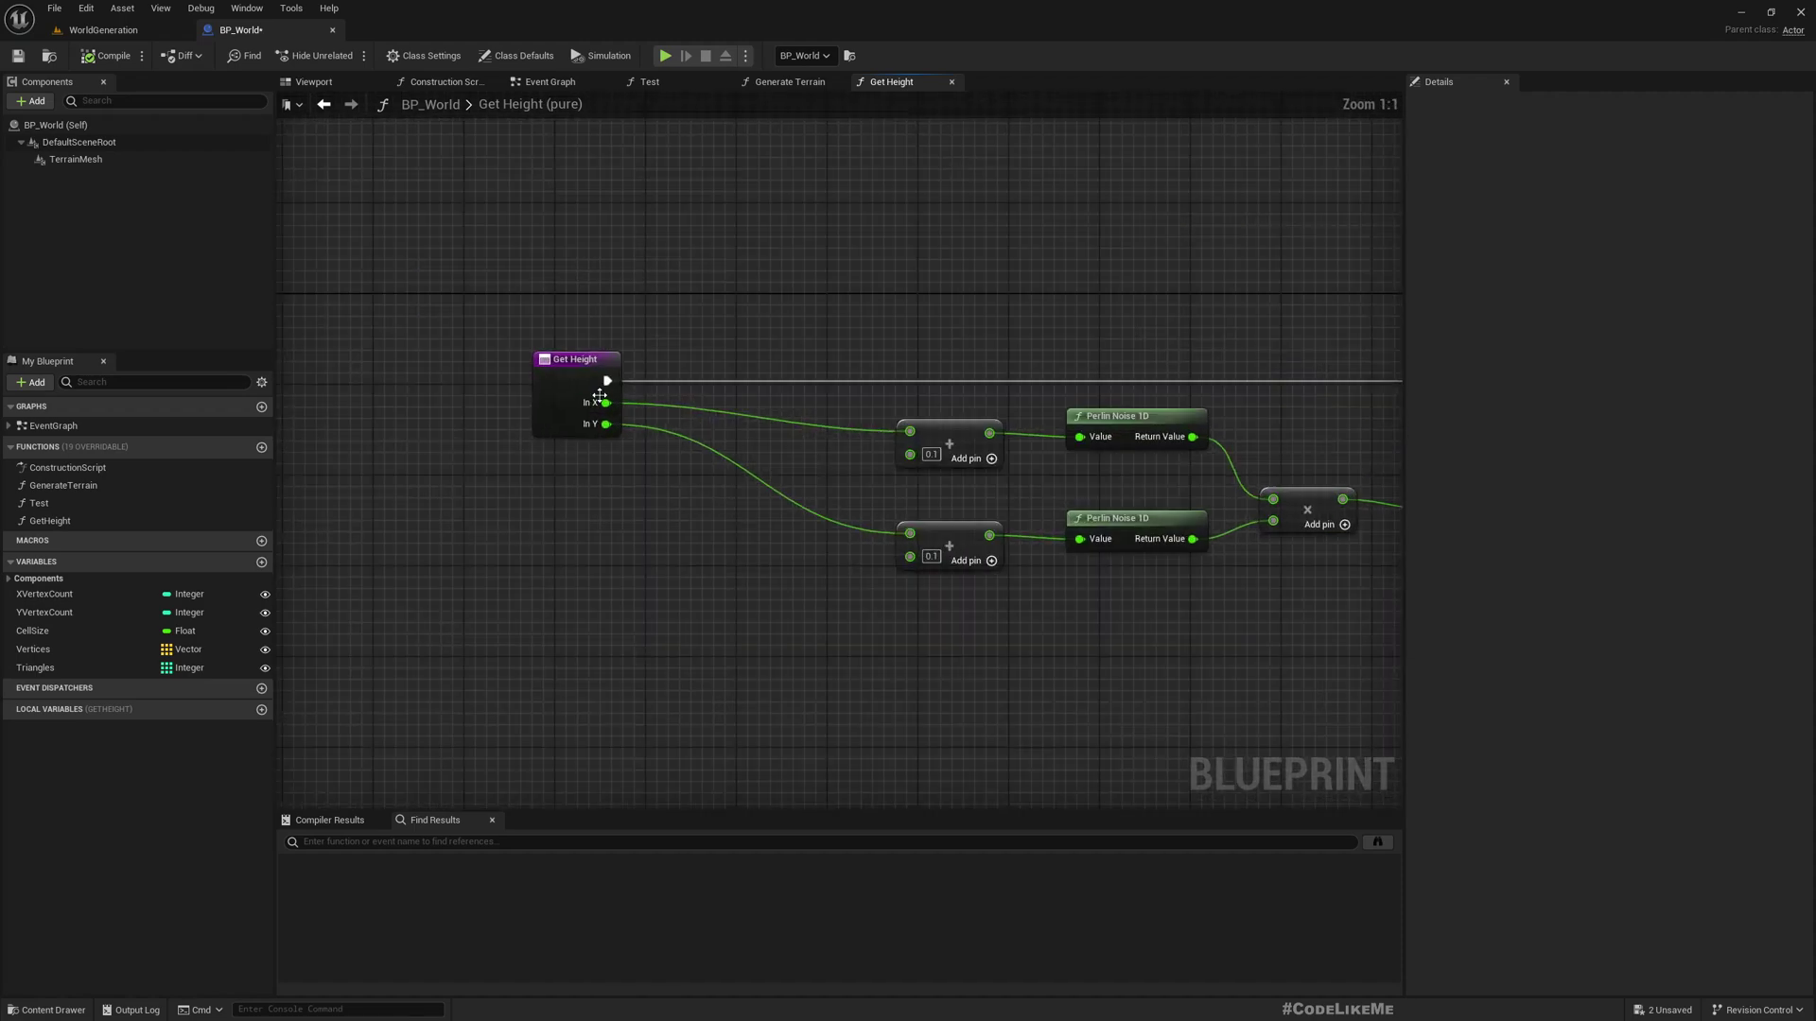
{"action": "left_click_drag", "start_coordinate": [606, 403], "coordinate": [744, 531]}
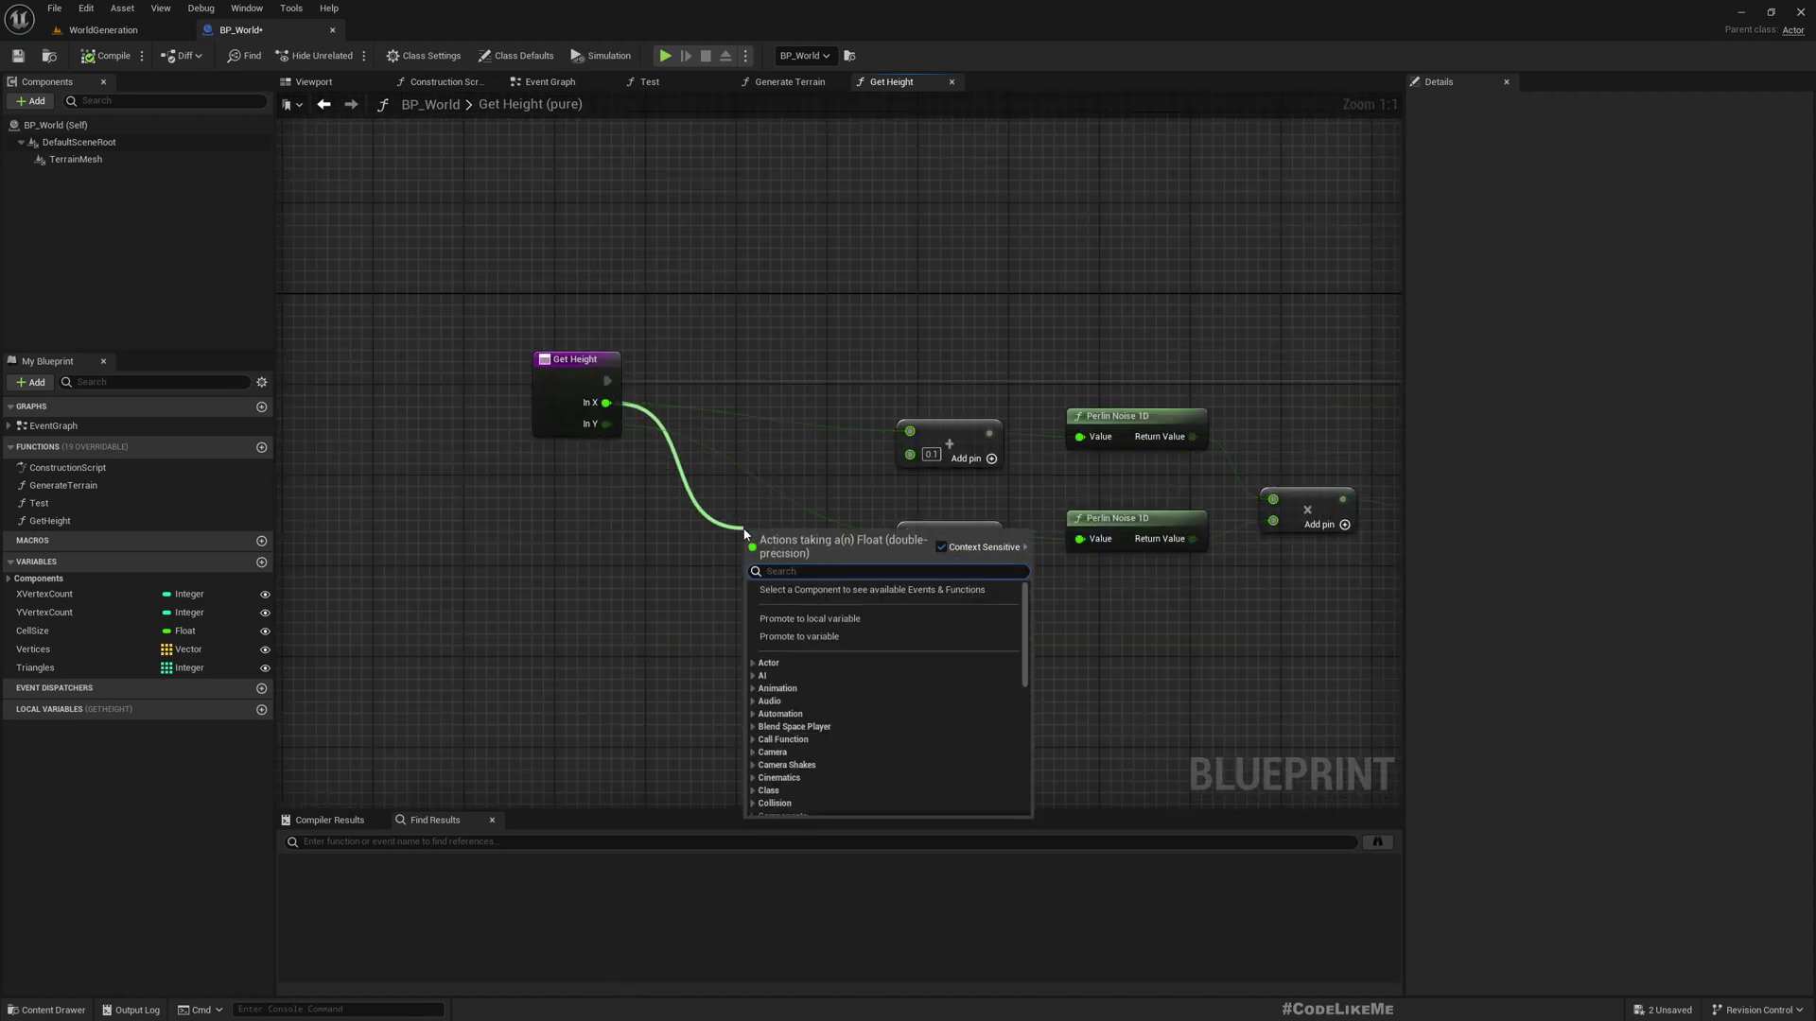
{"action": "type", "text": "multiply"}
{"action": "left_click", "coordinate": [868, 648]}
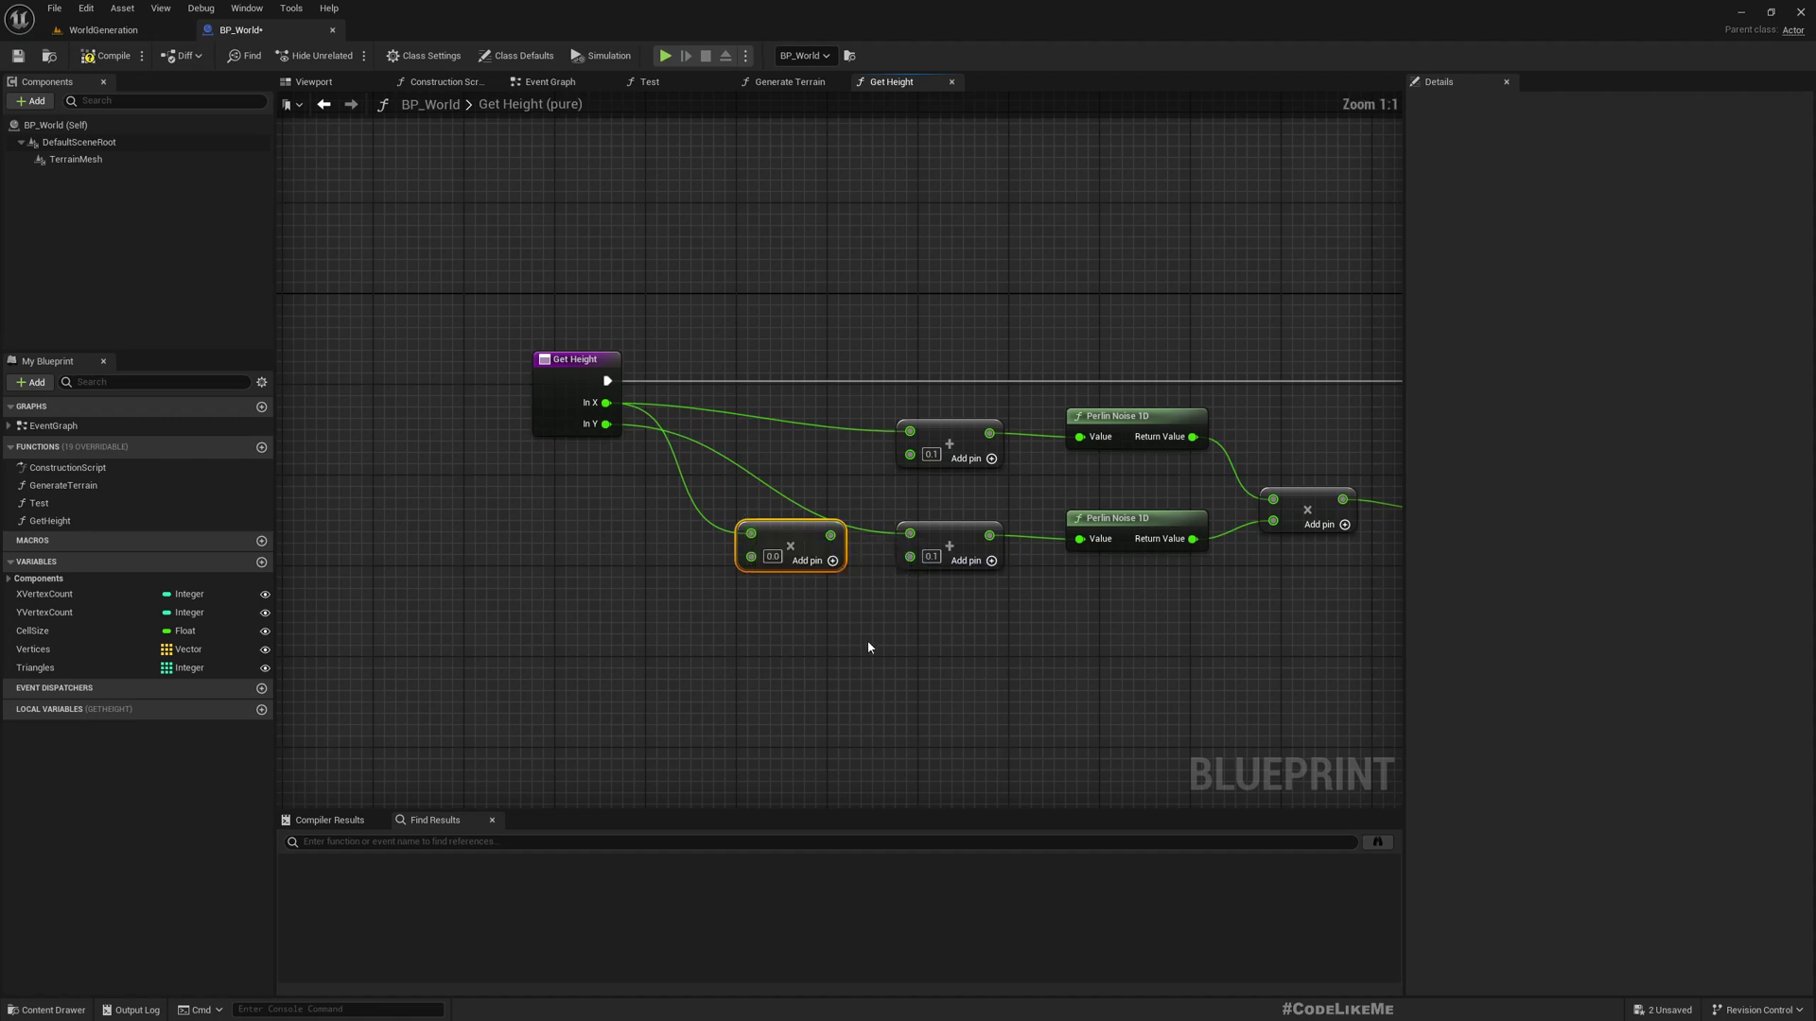
{"action": "left_click_drag", "start_coordinate": [831, 535], "coordinate": [910, 431]}
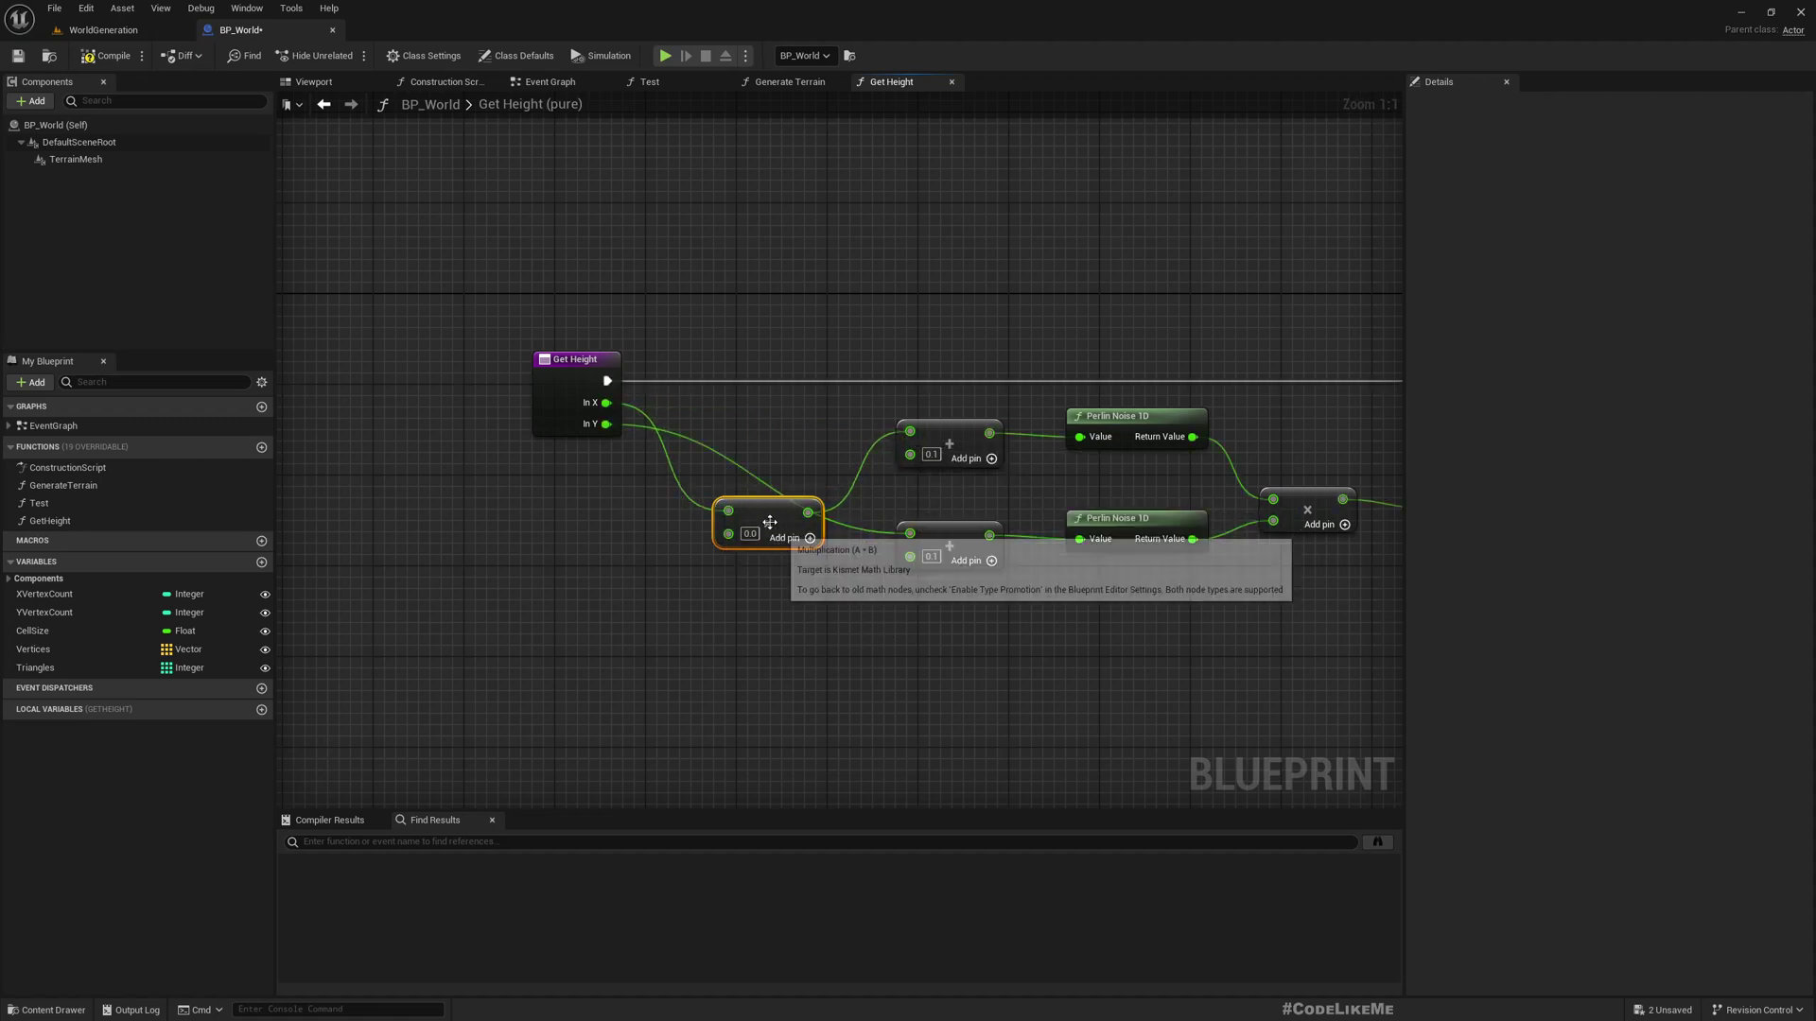
{"action": "left_click_drag", "start_coordinate": [772, 527], "coordinate": [783, 415]}
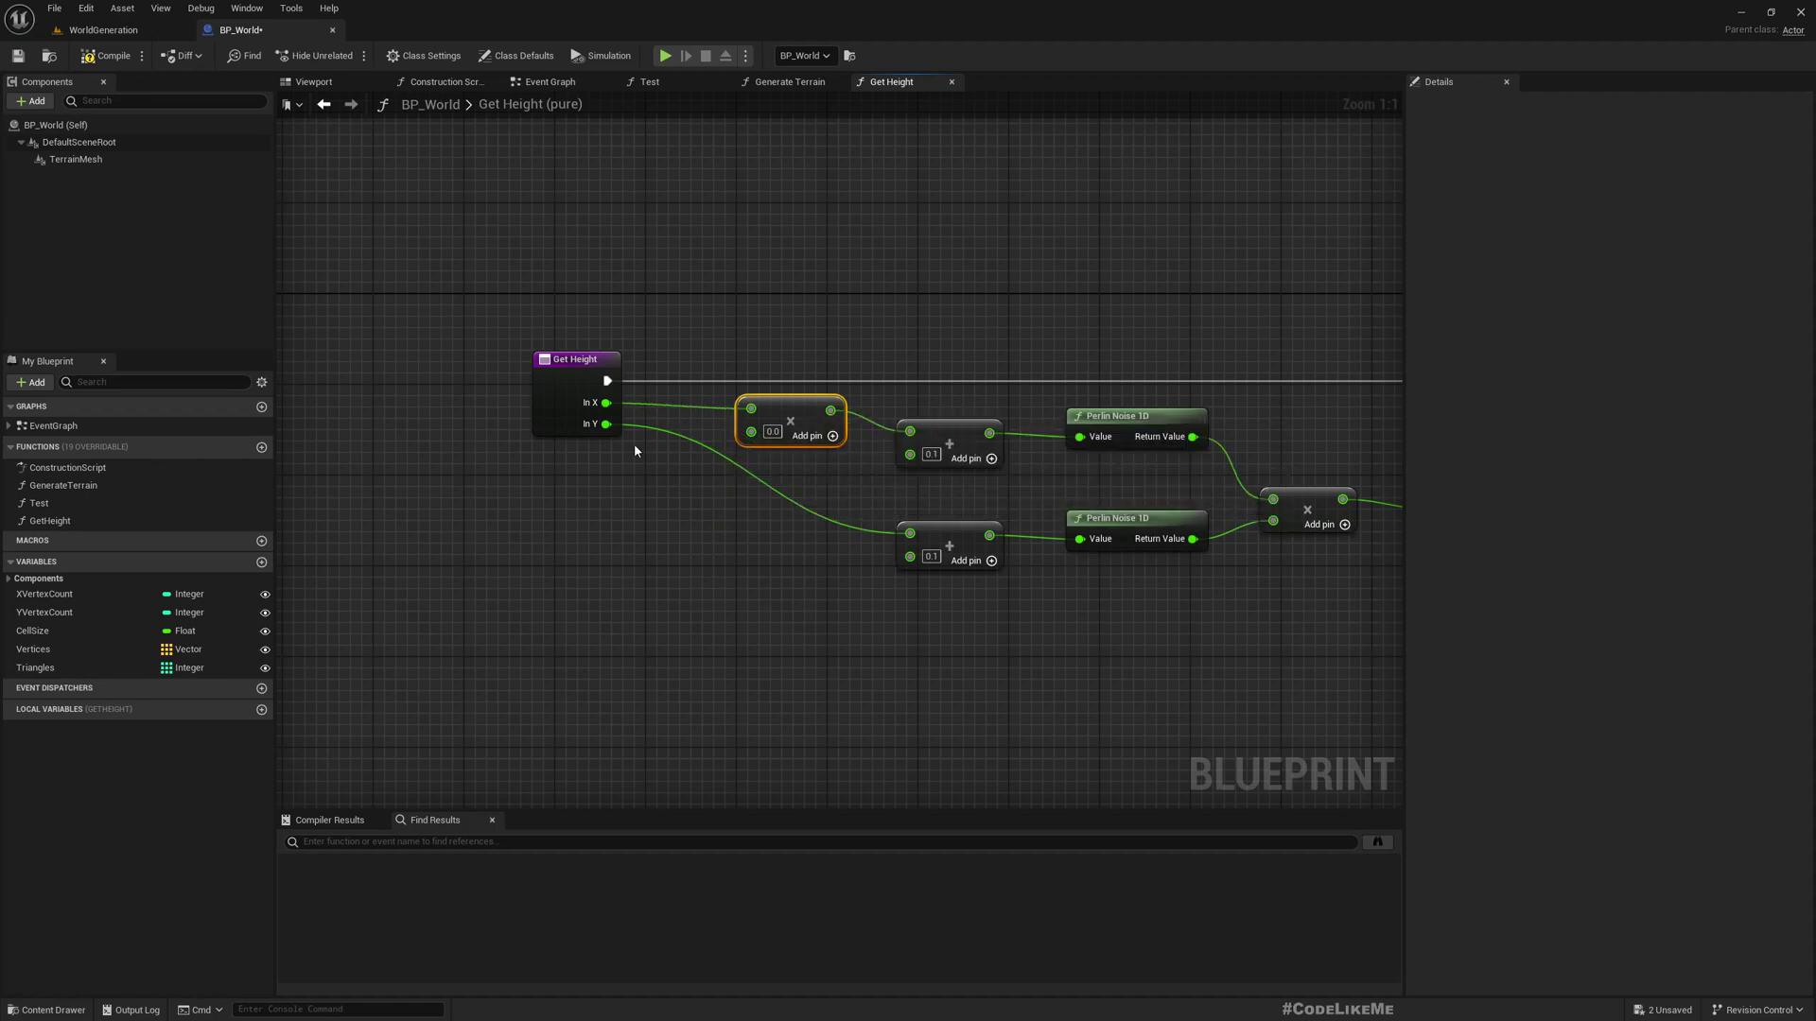
Step: Insert a second Multiply node between In Y and the lower Add node
{"action": "left_click_drag", "start_coordinate": [607, 424], "coordinate": [910, 533]}
{"action": "type", "text": "*"}
{"action": "key", "text": "Return"}
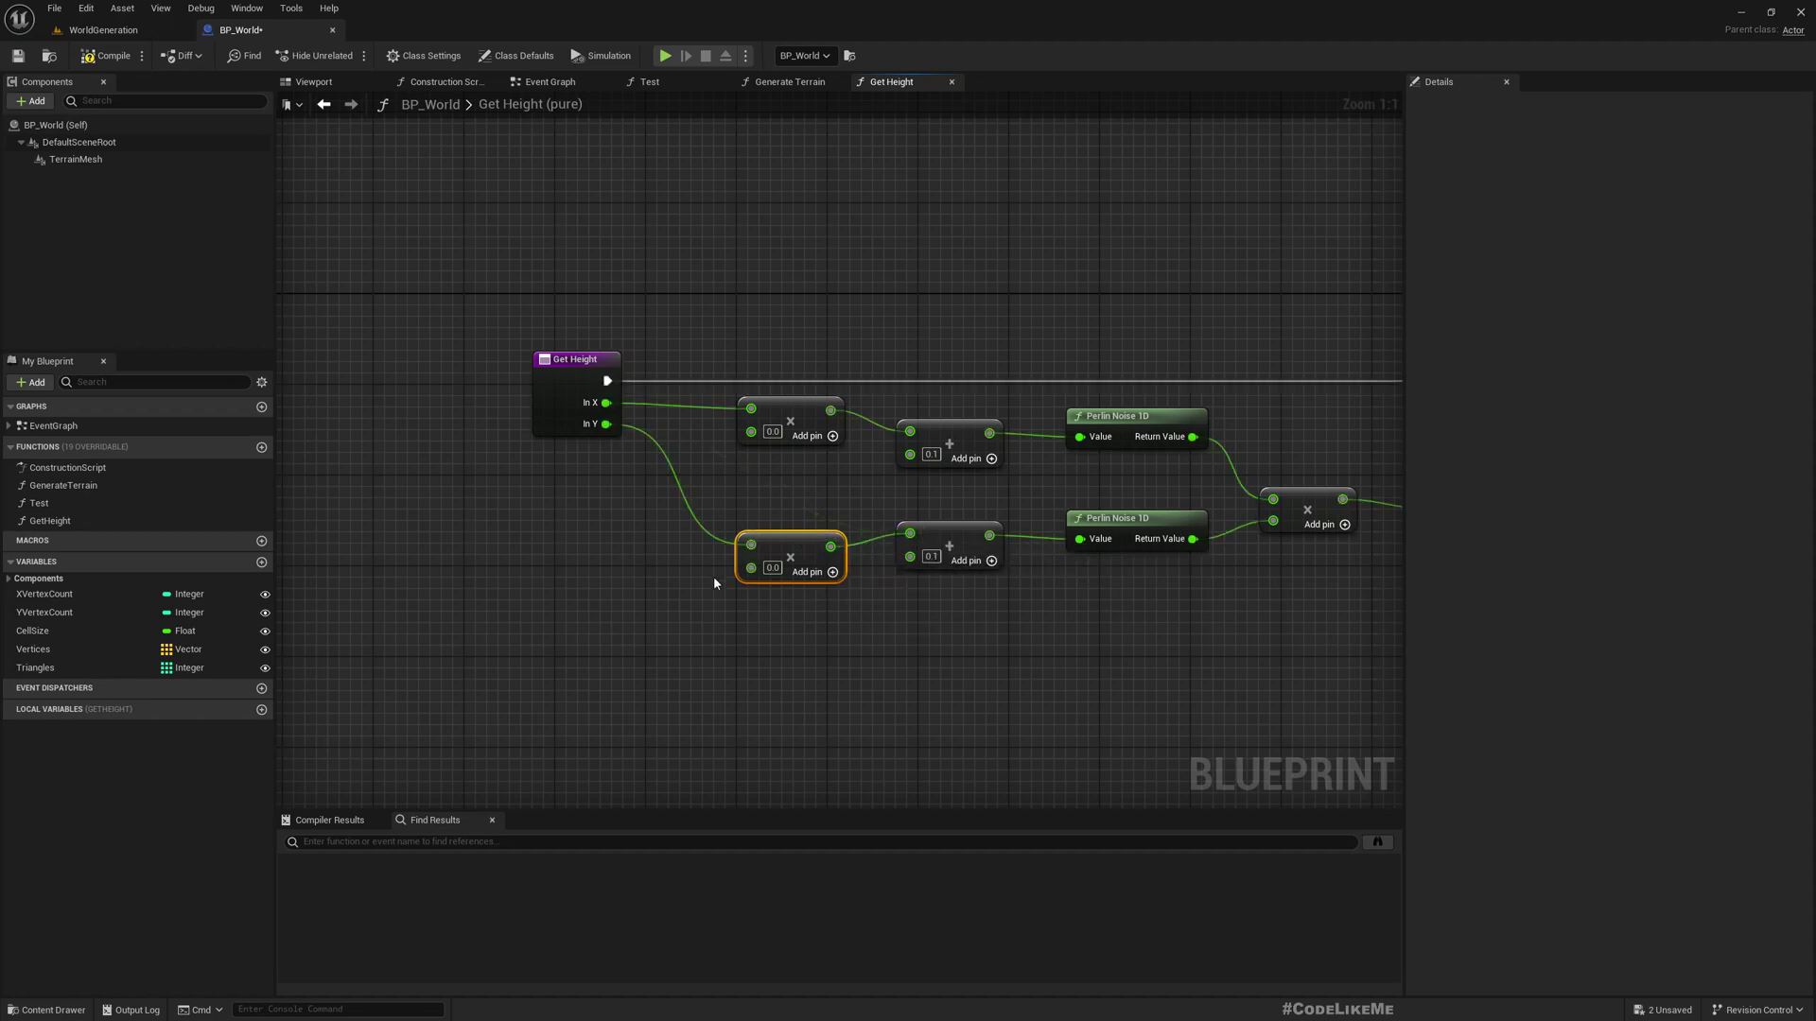
Step: Feed the upper Multiply node's second input from a new Make Literal Float node with its value set to 0.0001
{"action": "left_click_drag", "start_coordinate": [751, 432], "coordinate": [492, 574]}
{"action": "type", "text": "make"}
{"action": "key", "text": "Return"}
{"action": "left_click", "coordinate": [500, 563]}
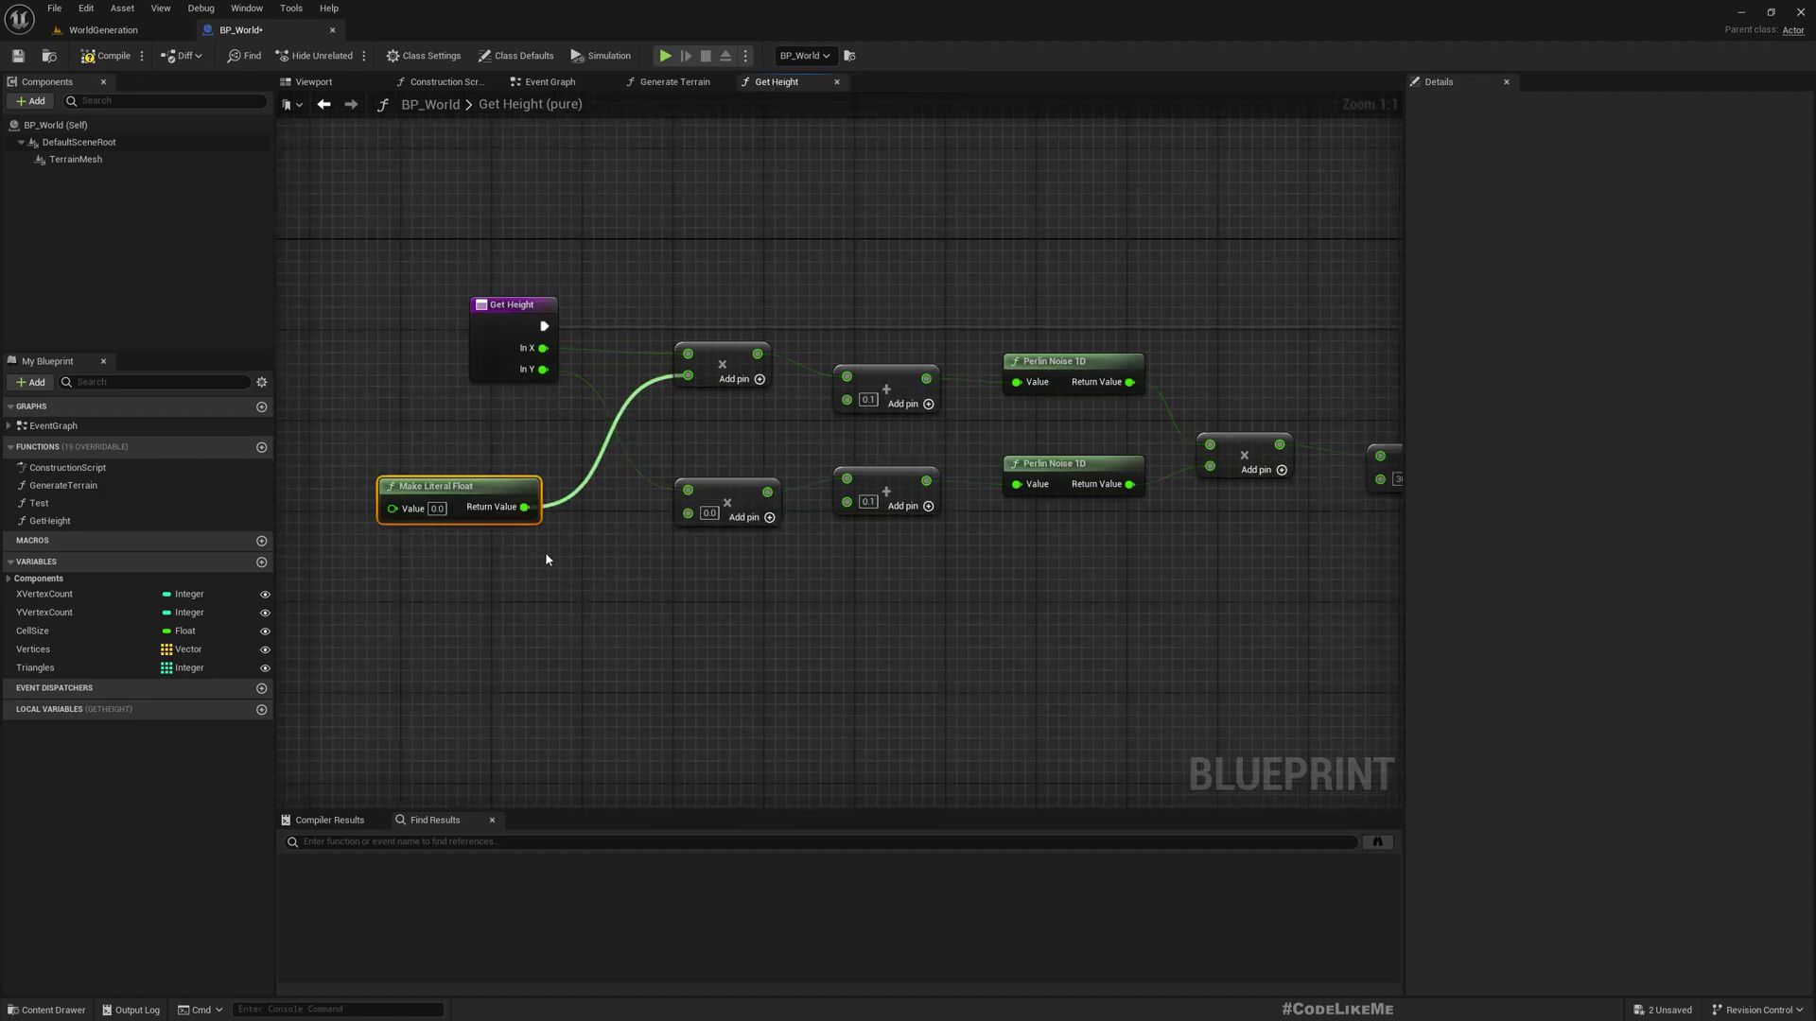
{"action": "right_click_drag", "start_coordinate": [639, 606], "coordinate": [639, 613]}
{"action": "left_click", "coordinate": [437, 515]}
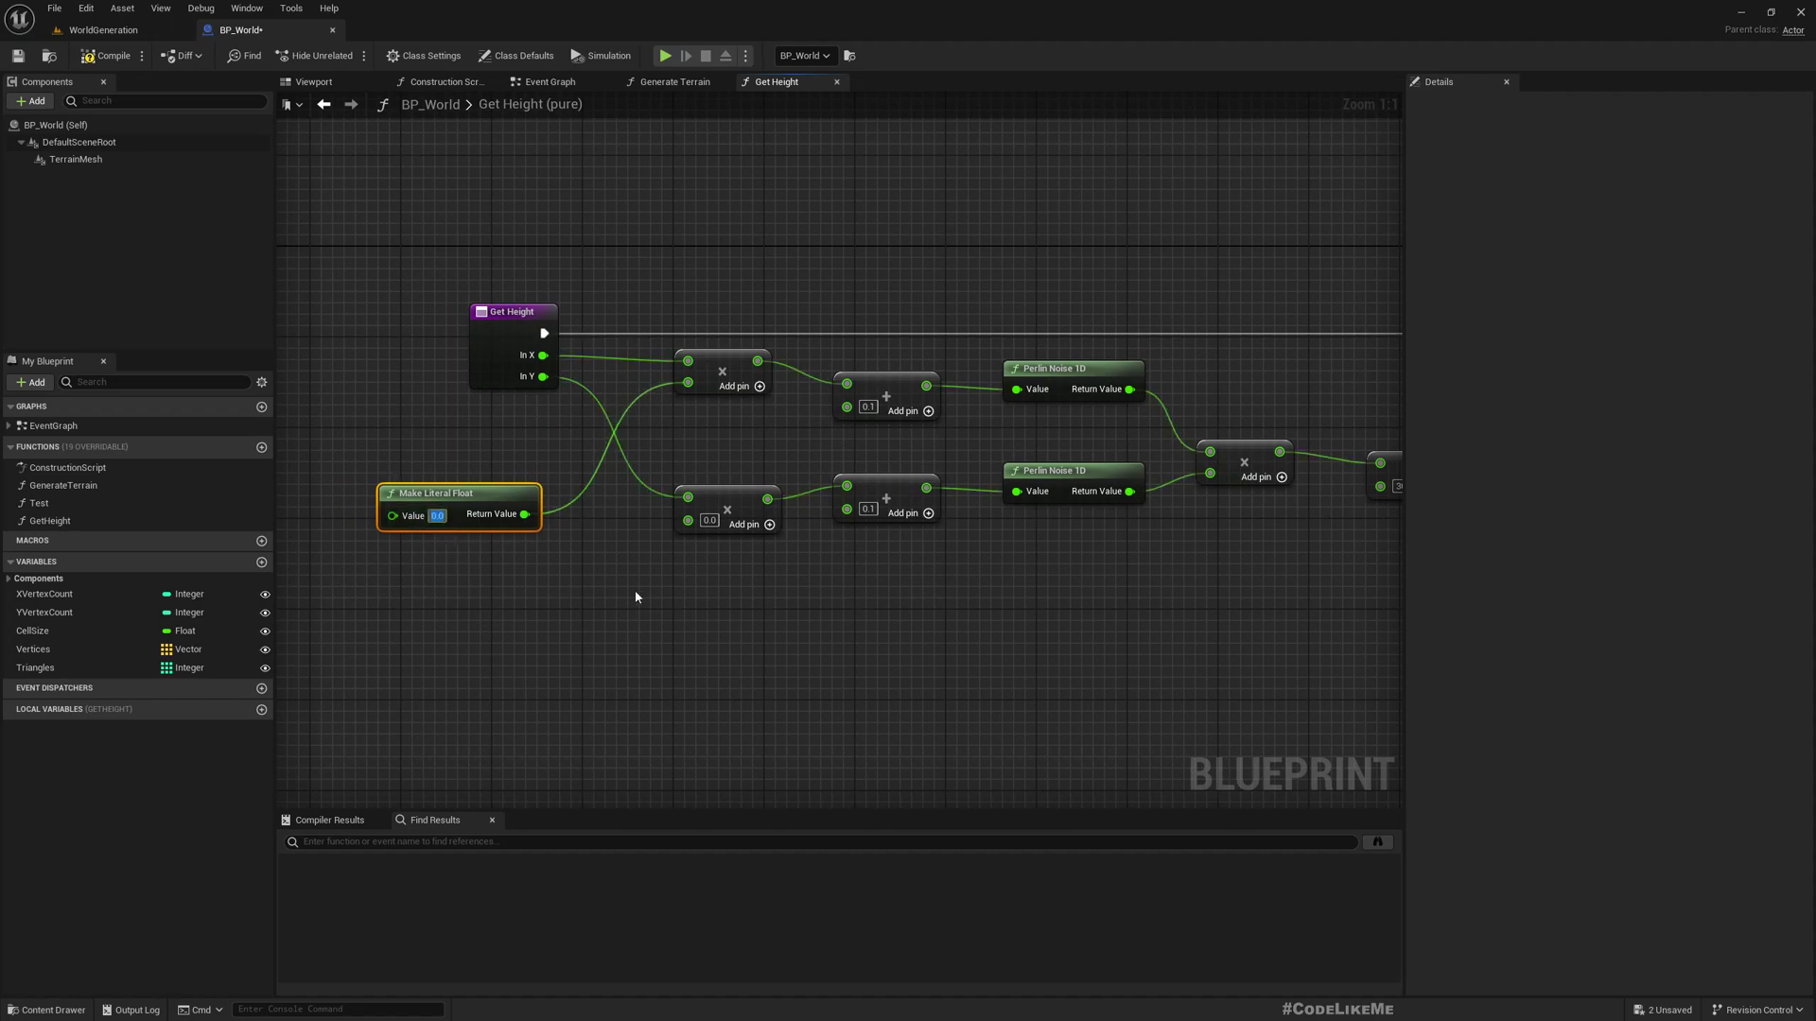
{"action": "type", "text": ".00"}
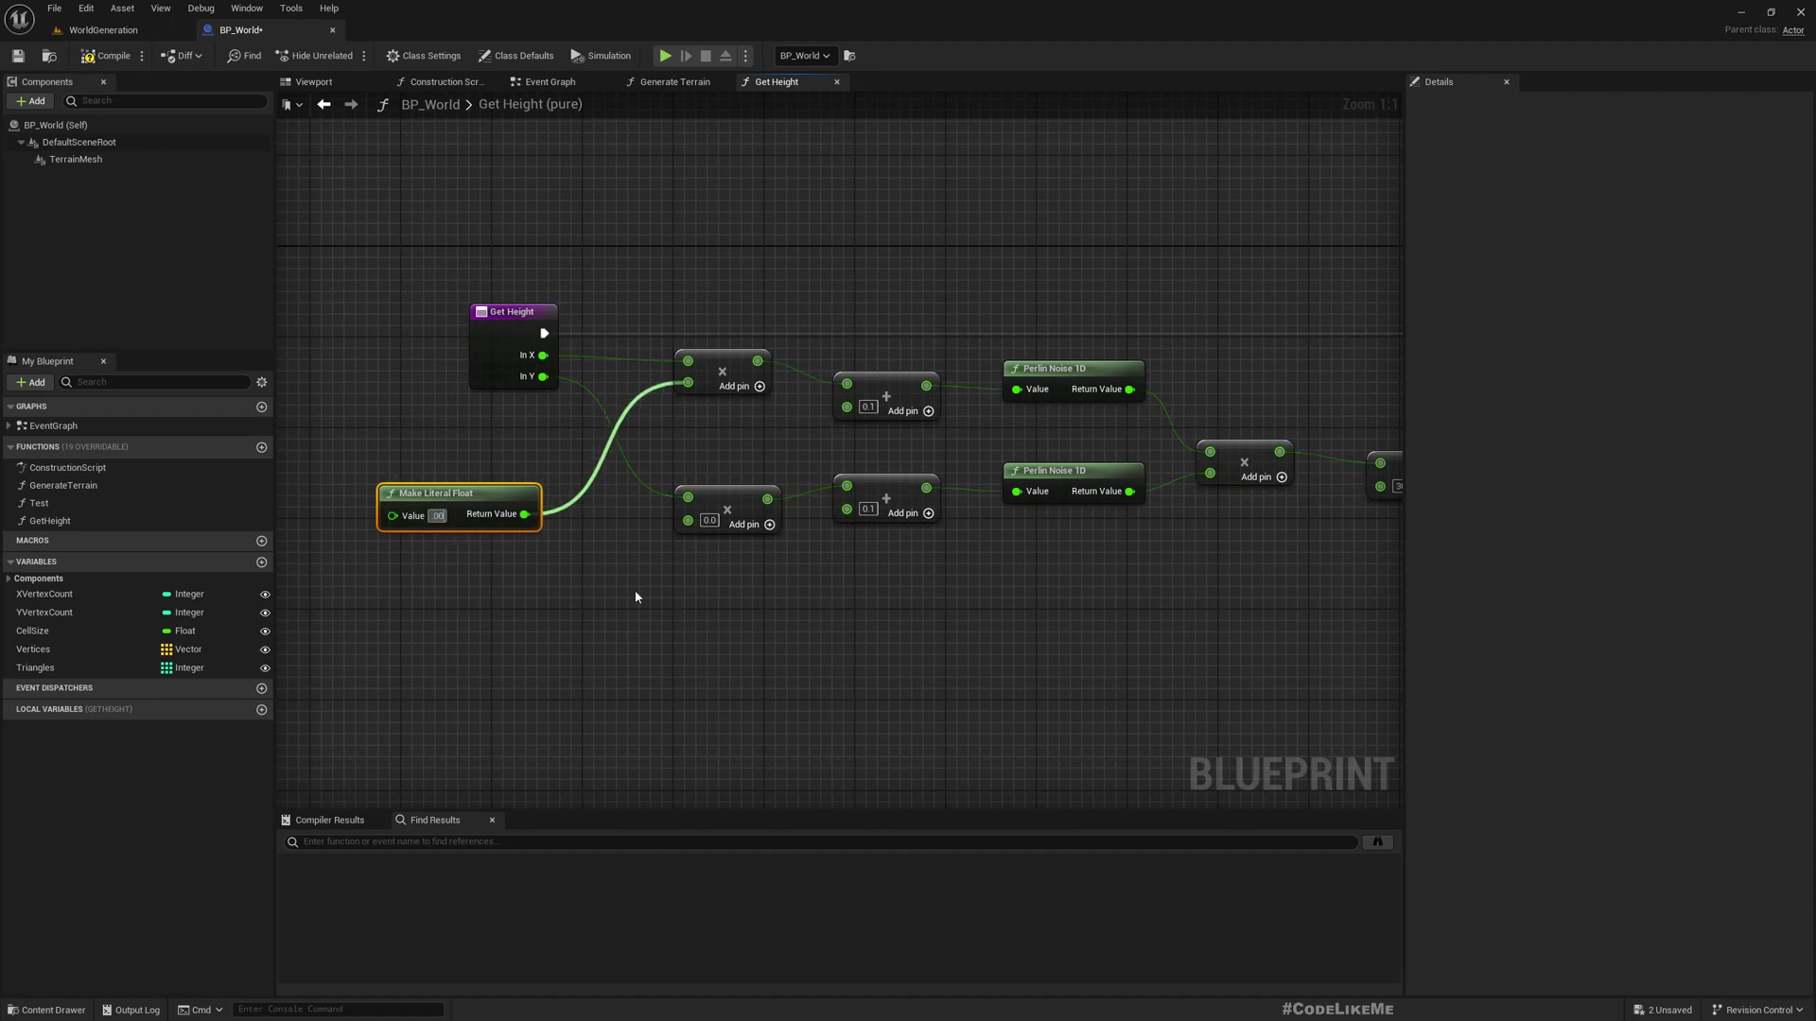
{"action": "type", "text": "1"}
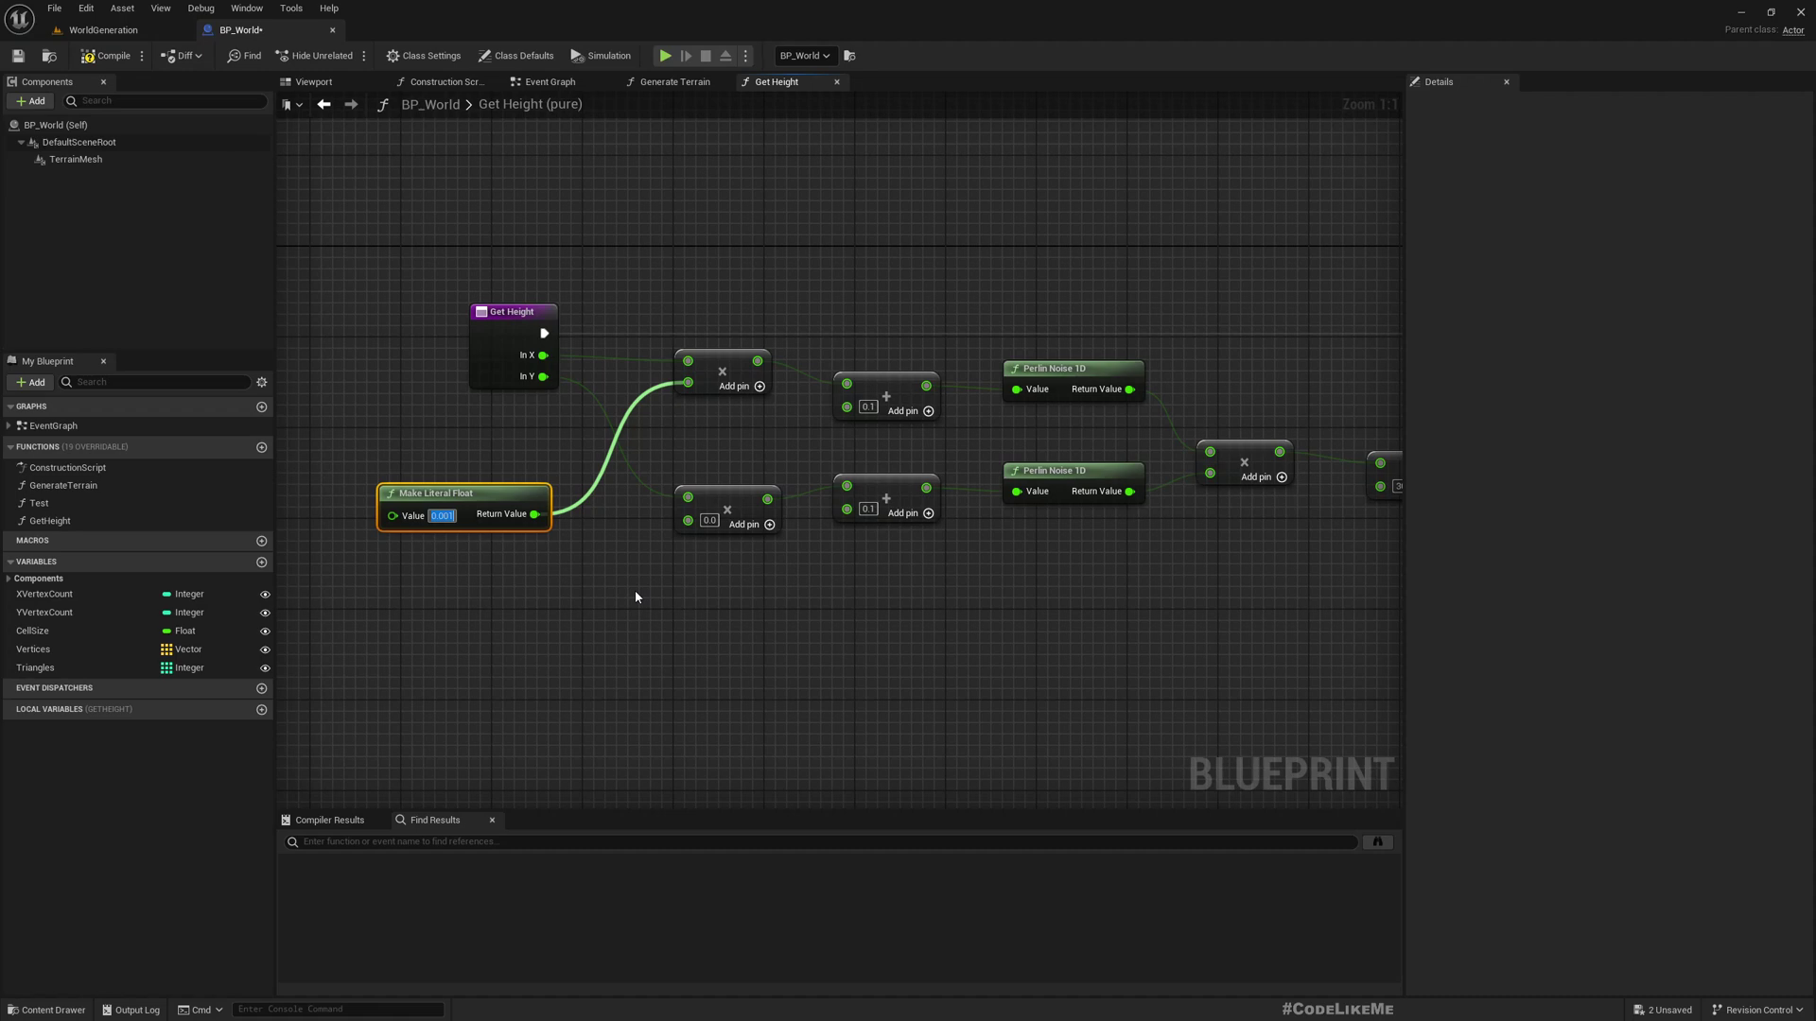
{"action": "type", "text": "0"}
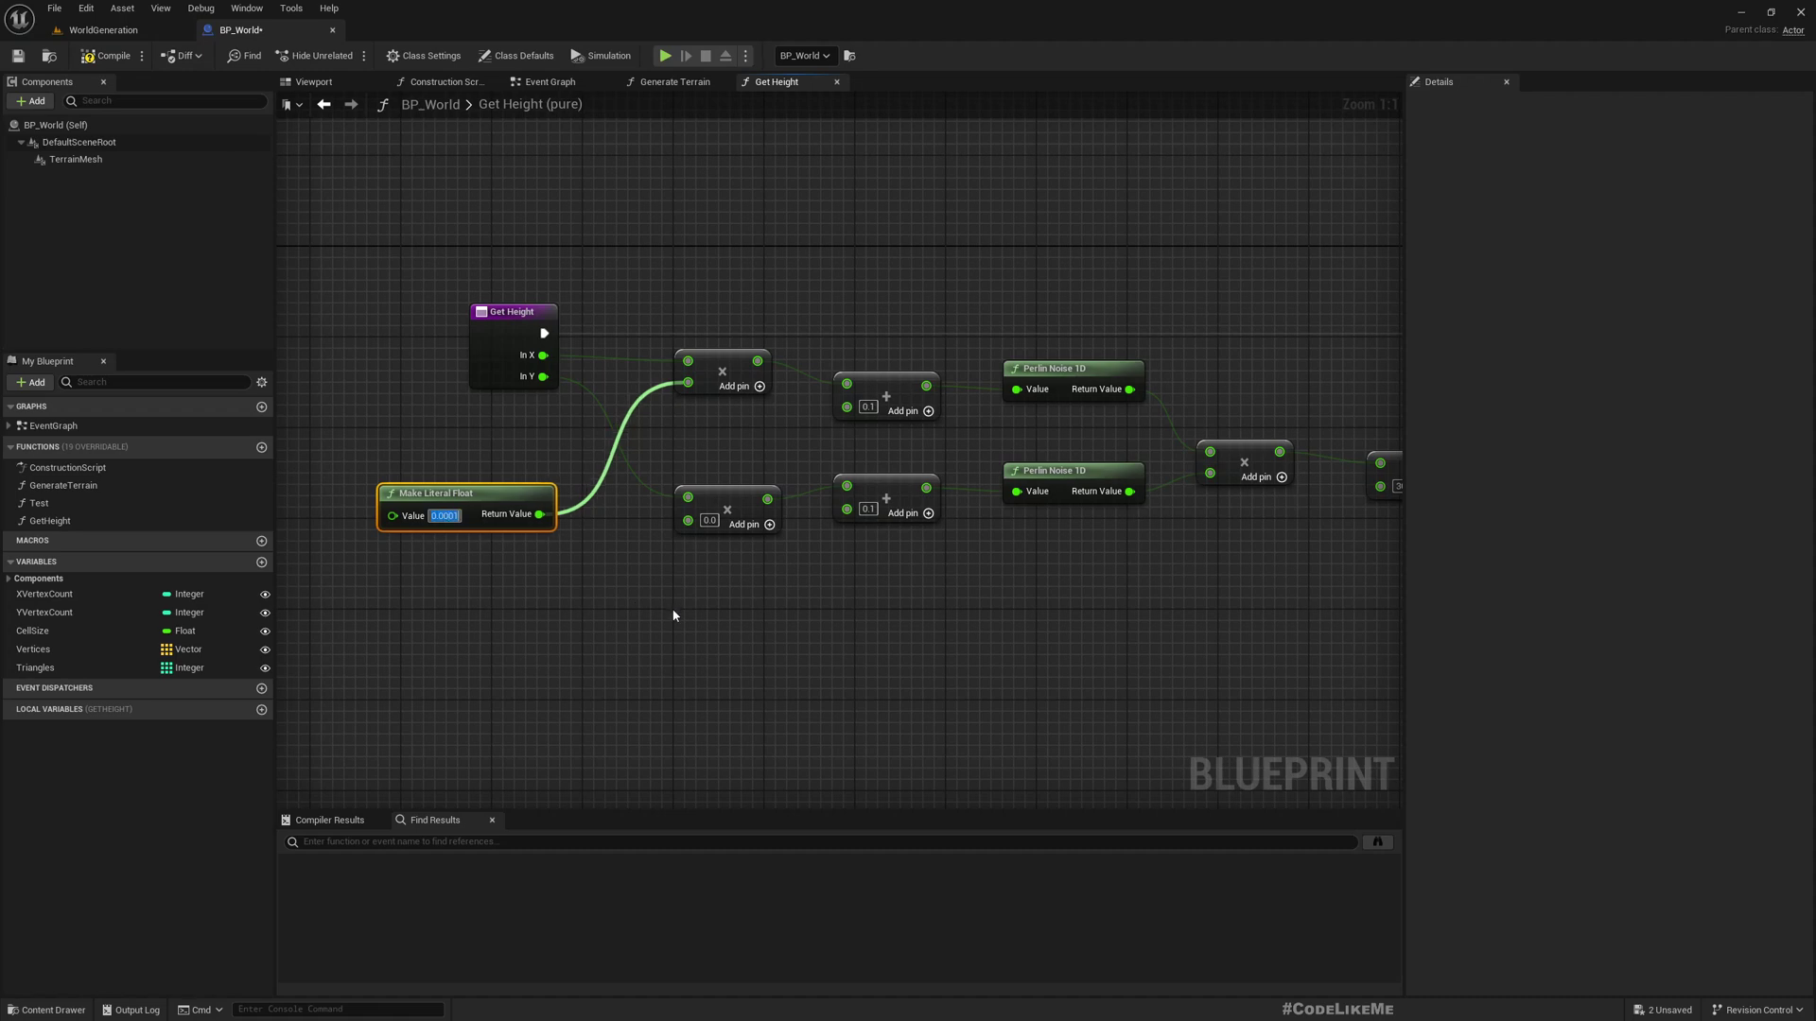
{"action": "scroll", "coordinate": [634, 590], "scroll_direction": "down", "scroll_amount": 3}
{"action": "left_click", "coordinate": [103, 29]}
{"action": "right_click_drag", "start_coordinate": [638, 422], "coordinate": [637, 454]}
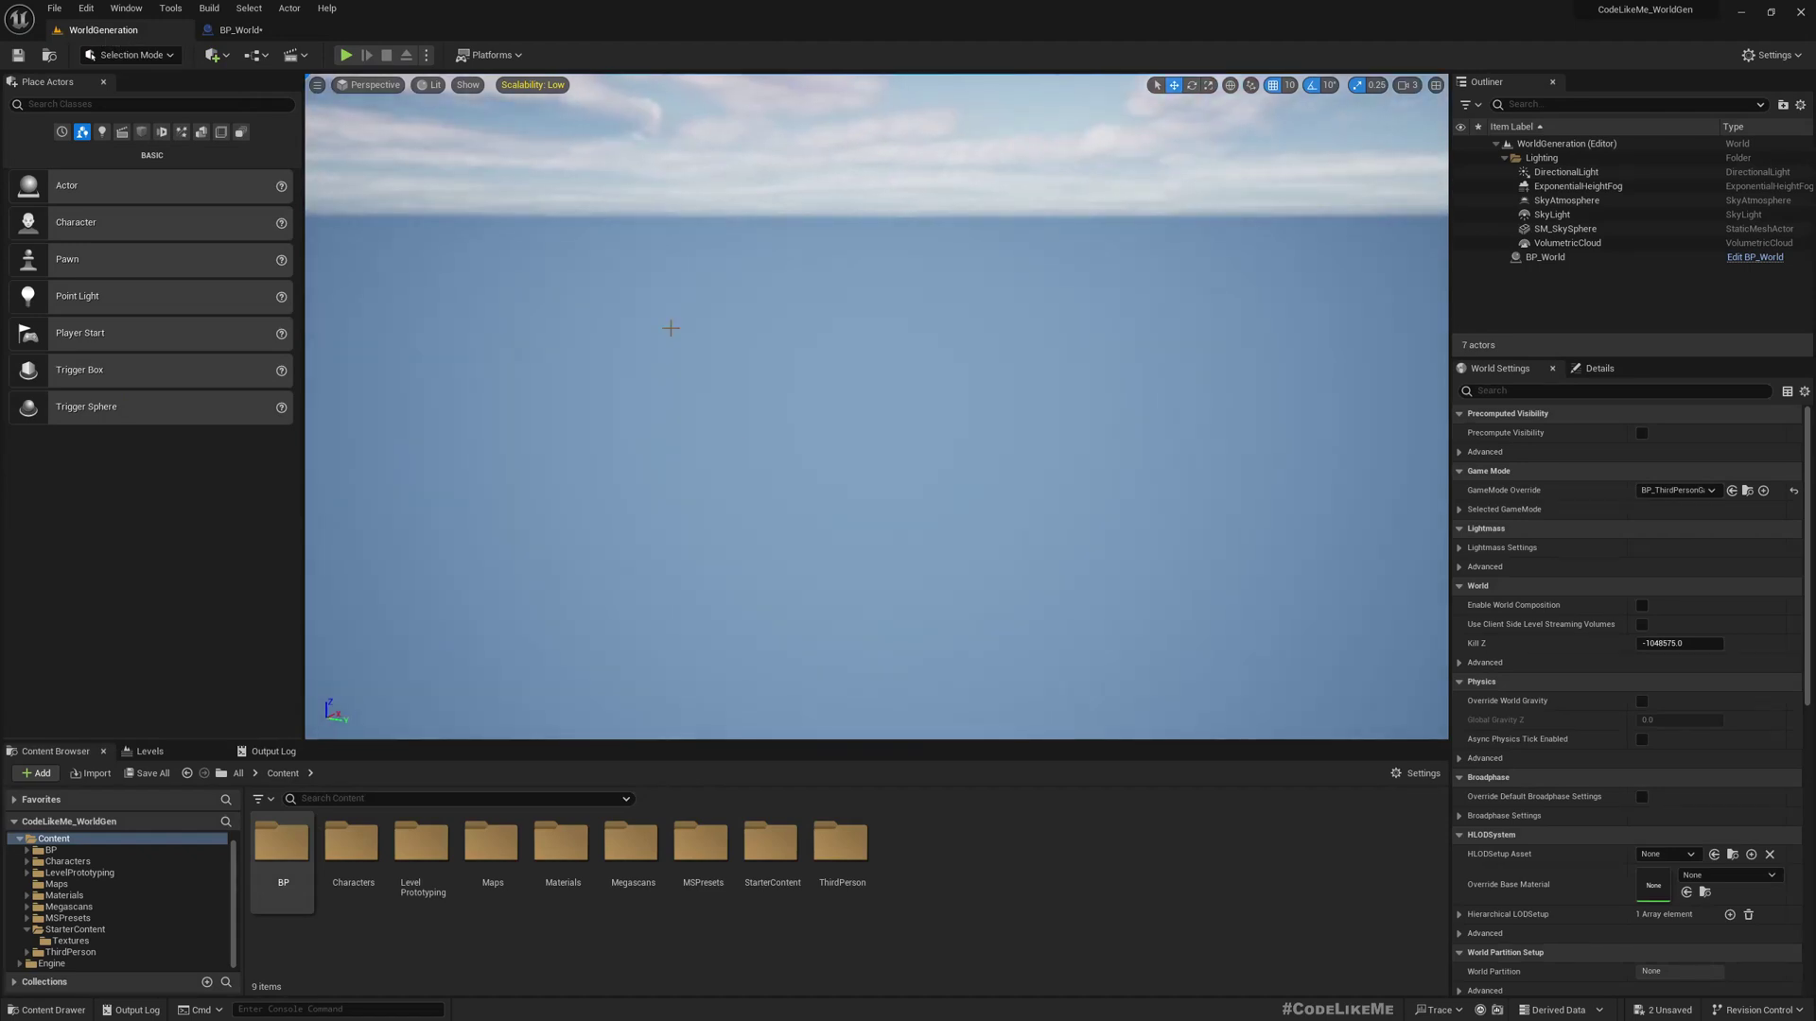
{"action": "left_click", "coordinate": [242, 29]}
{"action": "right_click_drag", "start_coordinate": [678, 594], "coordinate": [649, 540]}
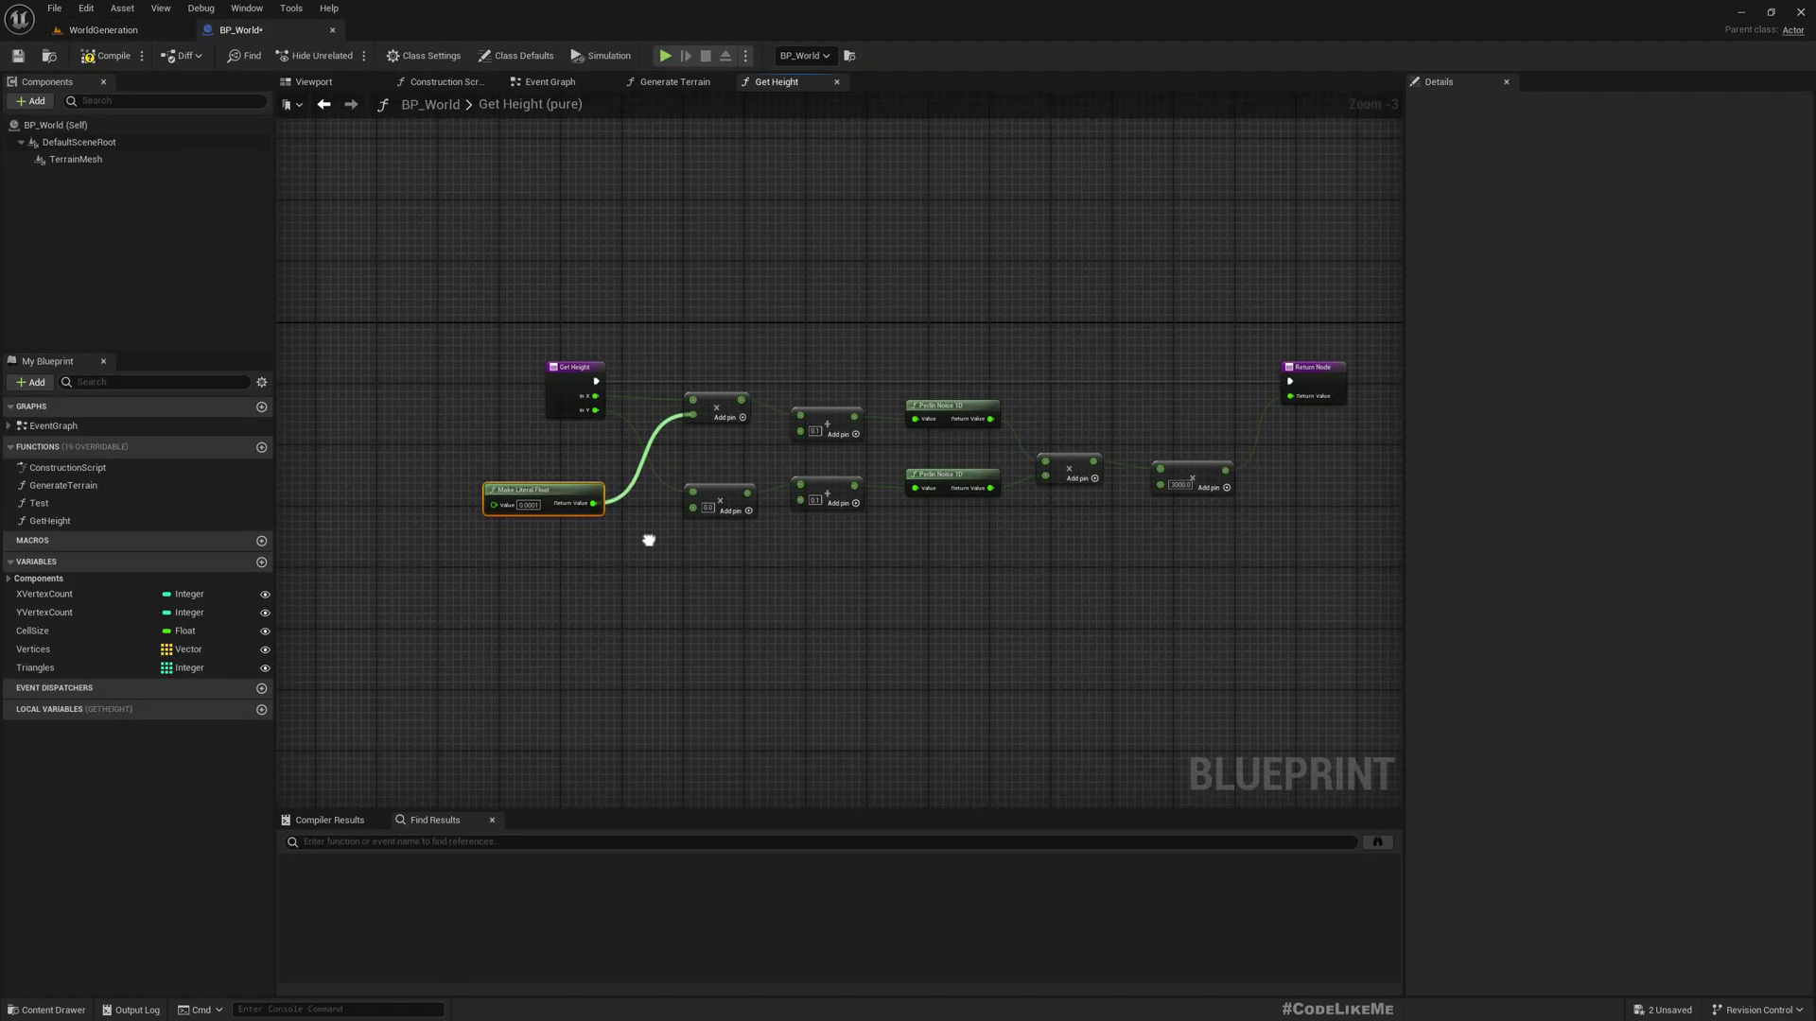
Step: Move the Get Height entry node farther left and connect the Make Literal Float output to the lower Multiply node's second input
{"action": "left_click_drag", "start_coordinate": [559, 383], "coordinate": [478, 383]}
{"action": "scroll", "coordinate": [706, 578], "scroll_direction": "up", "scroll_amount": 3}
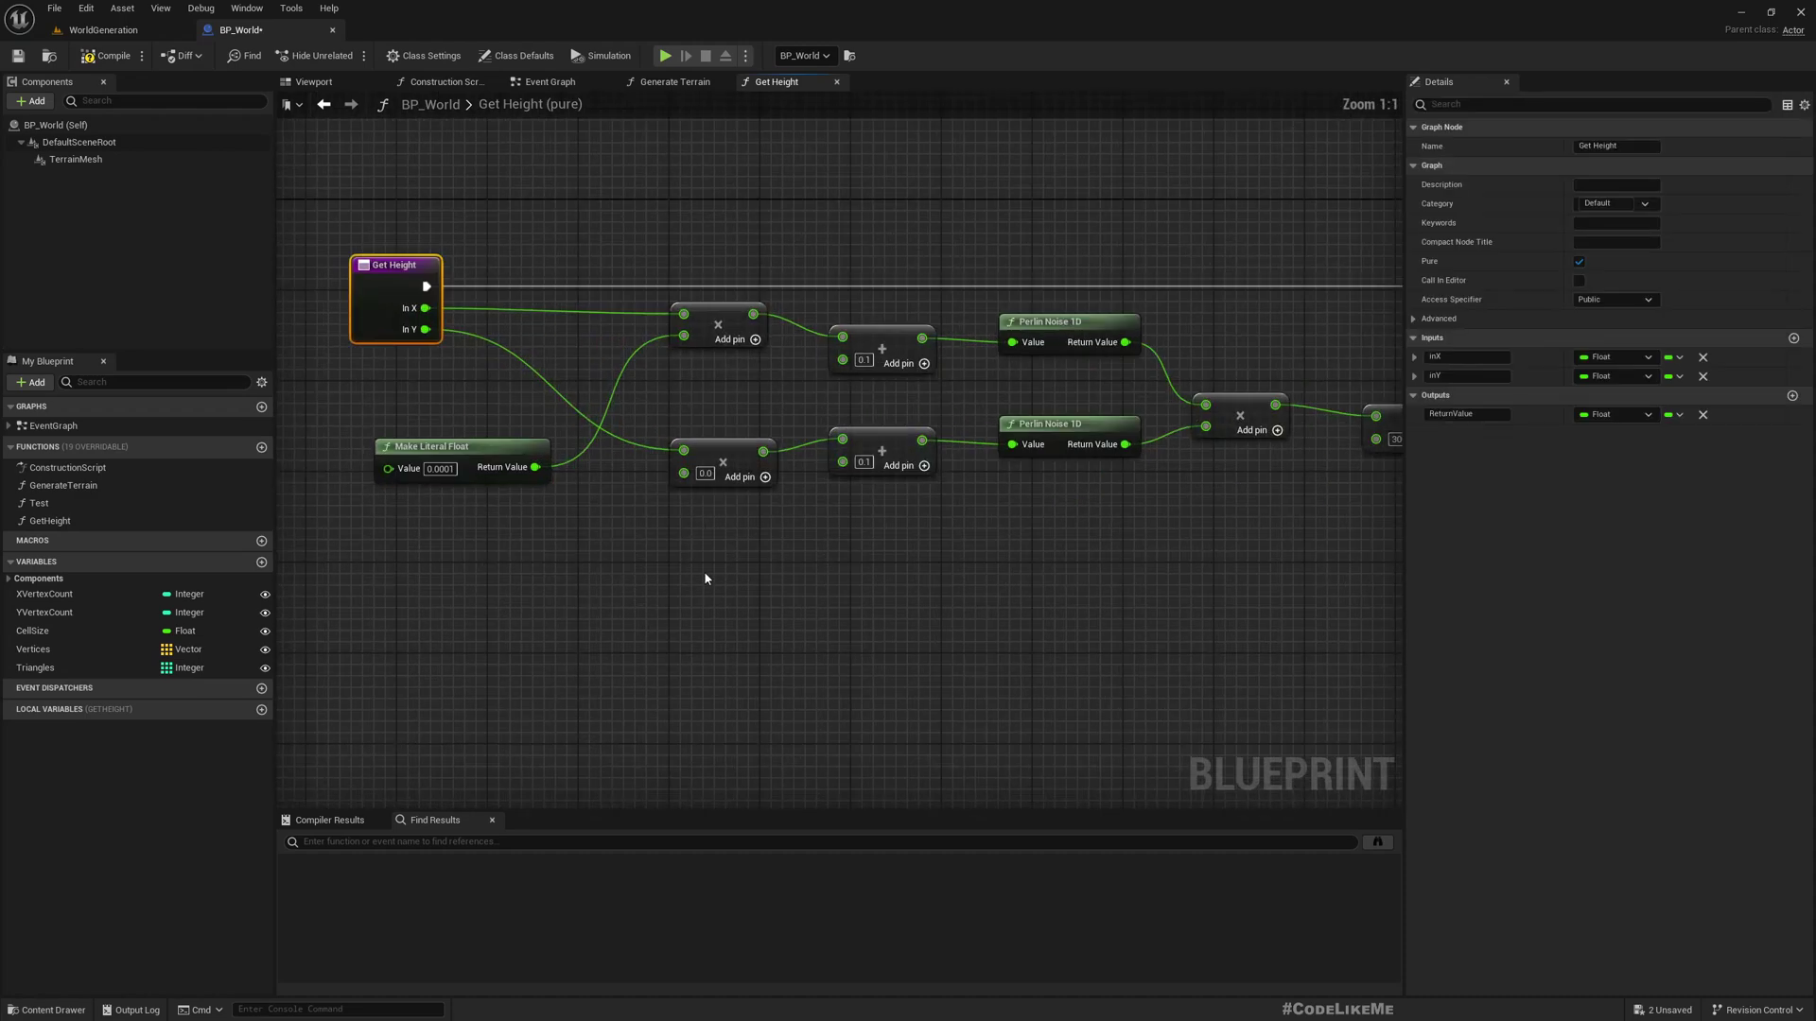
{"action": "left_click_drag", "start_coordinate": [535, 467], "coordinate": [684, 472]}
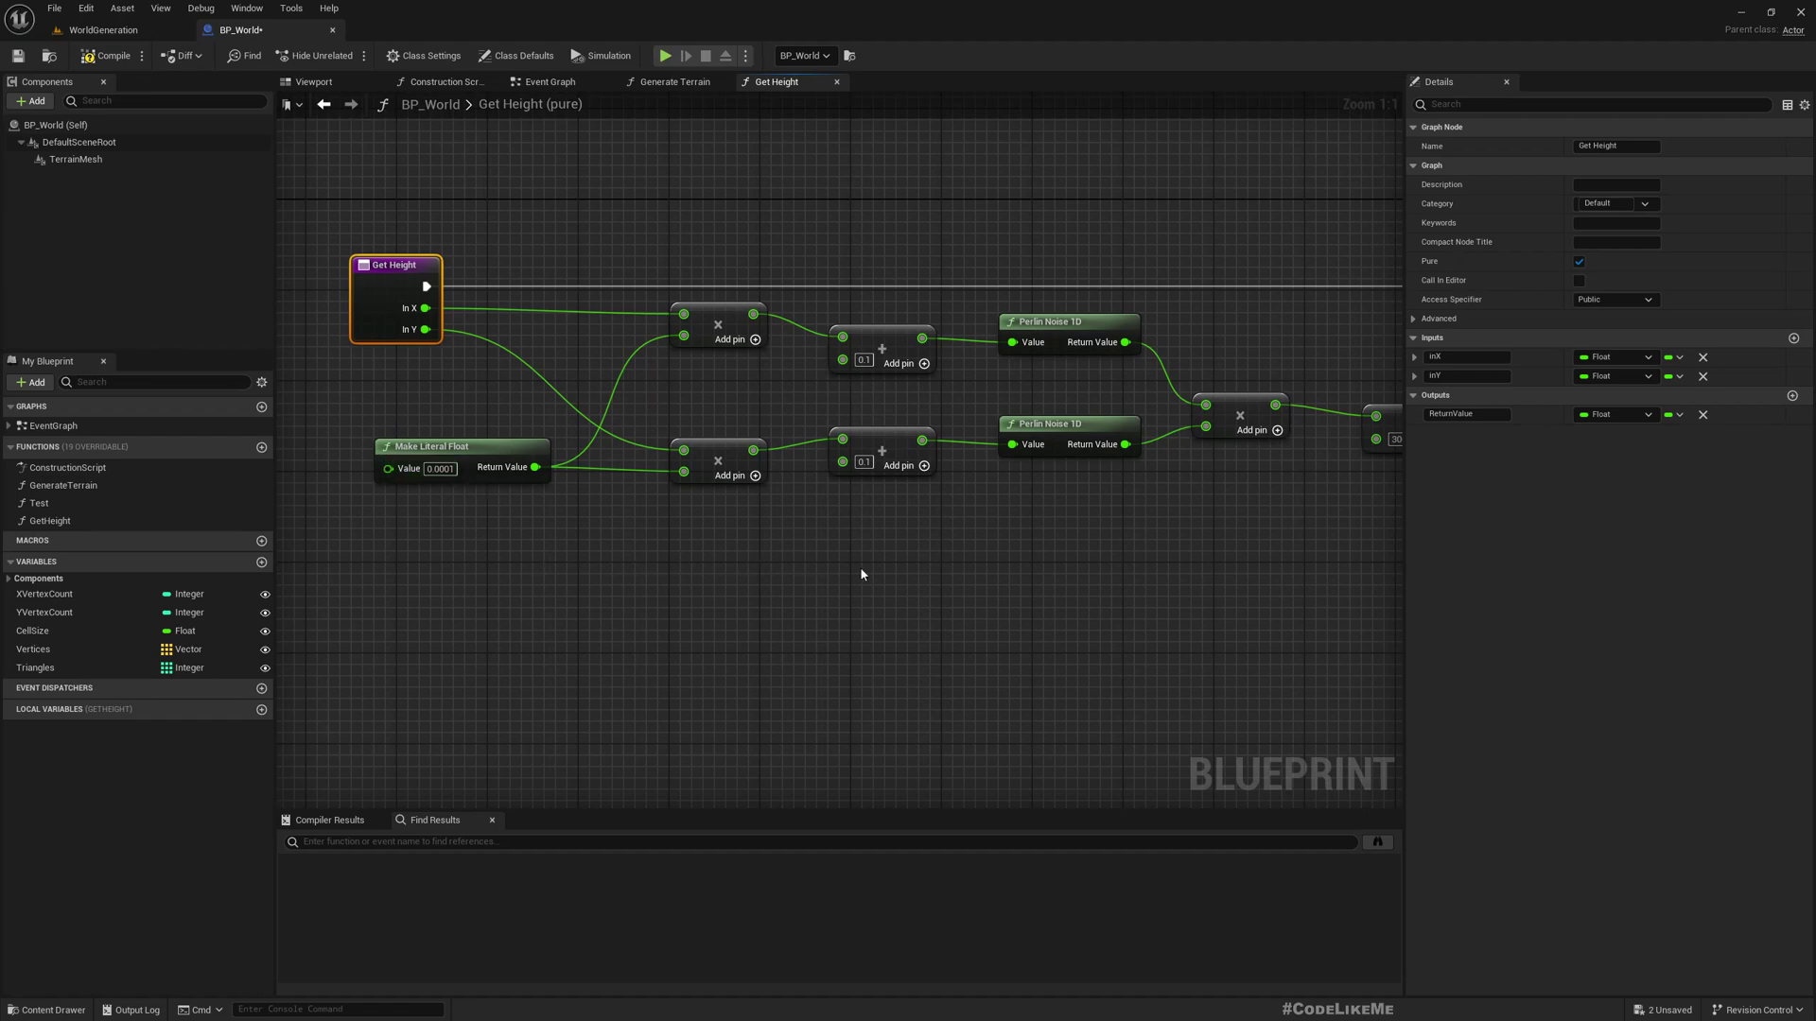
{"action": "scroll", "coordinate": [860, 574], "scroll_direction": "down", "scroll_amount": 2}
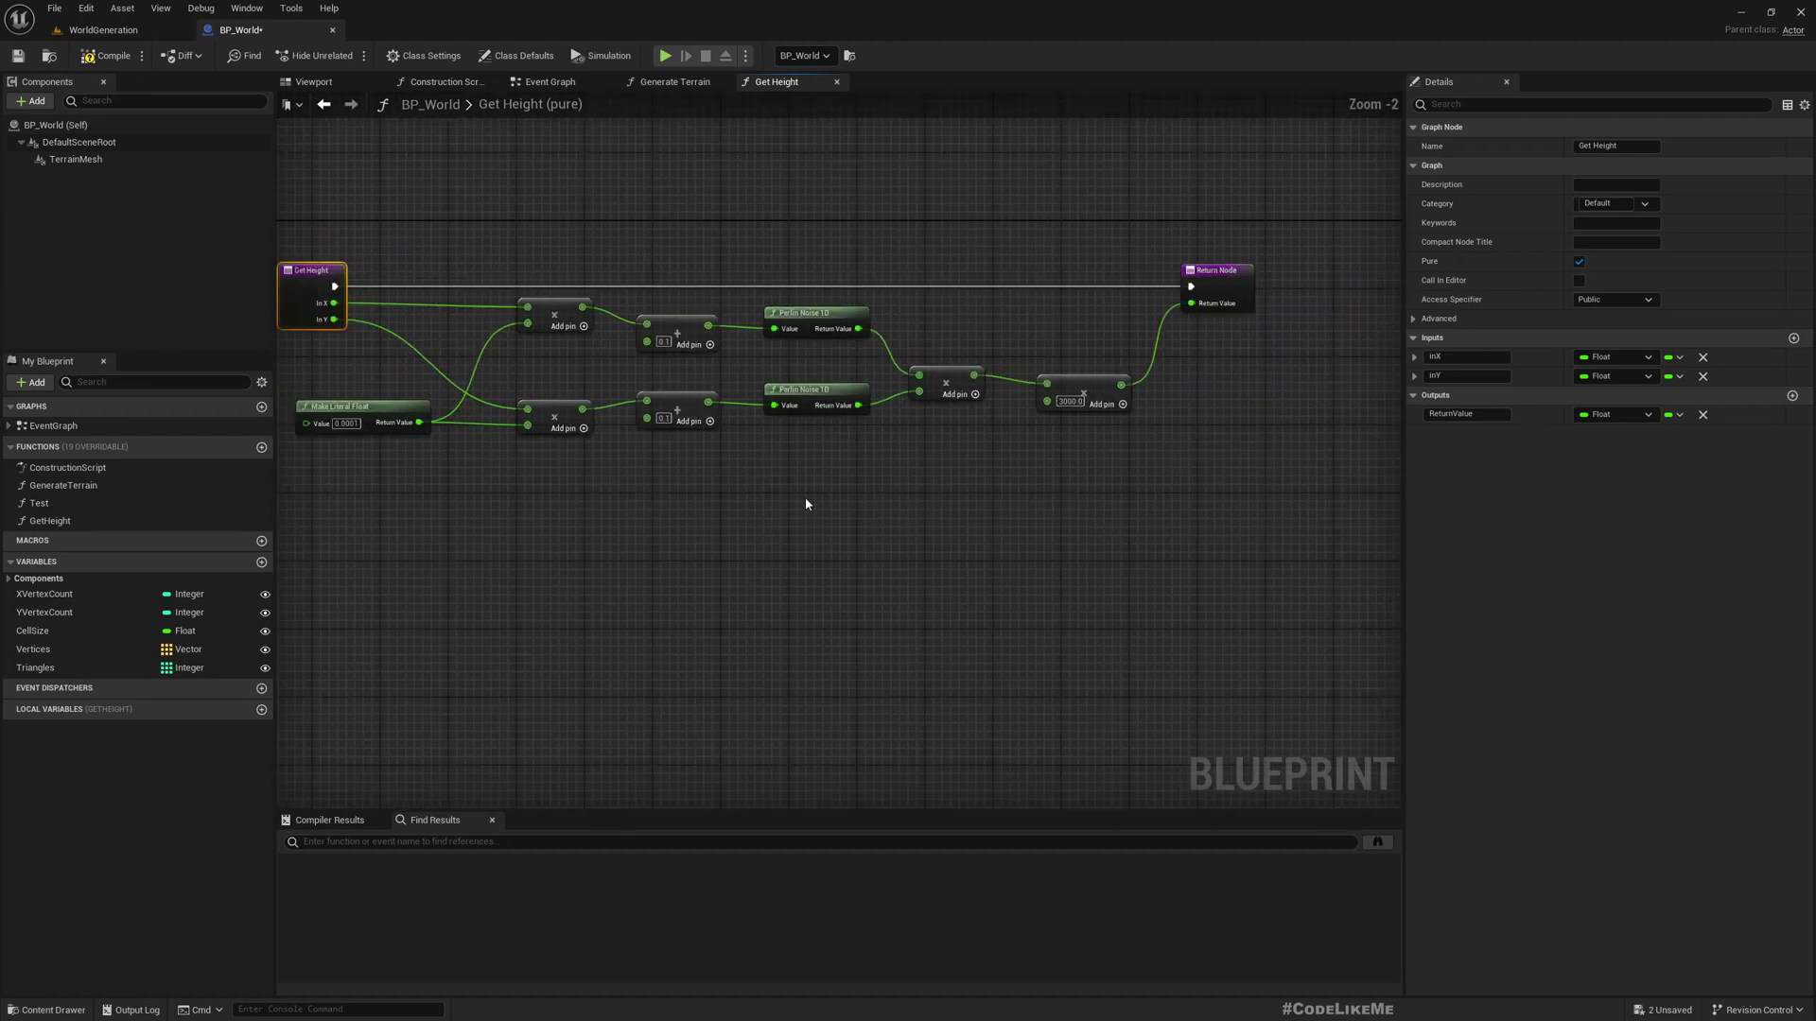
{"action": "right_click_drag", "start_coordinate": [806, 505], "coordinate": [964, 508]}
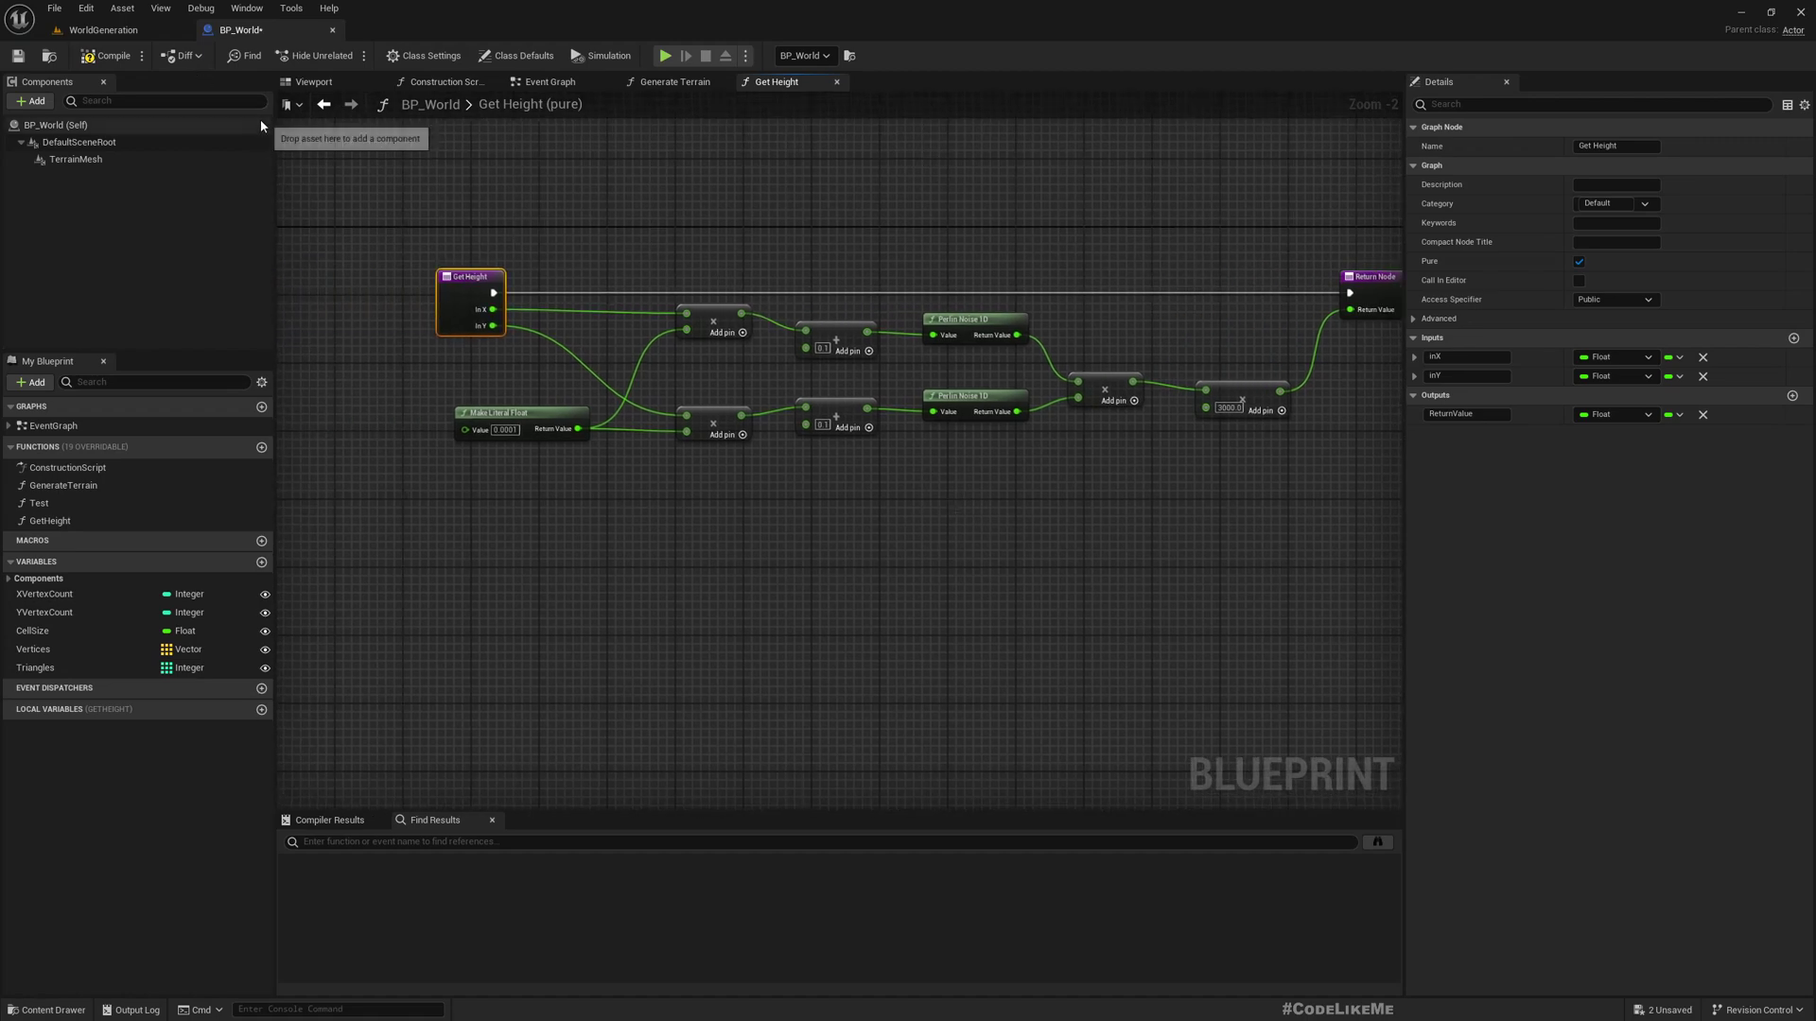
Step: Play-test the WorldGeneration level by running the character over the terrain, stop the simulation, and return to BP_World's GetHeight graph
{"action": "left_click", "coordinate": [103, 29]}
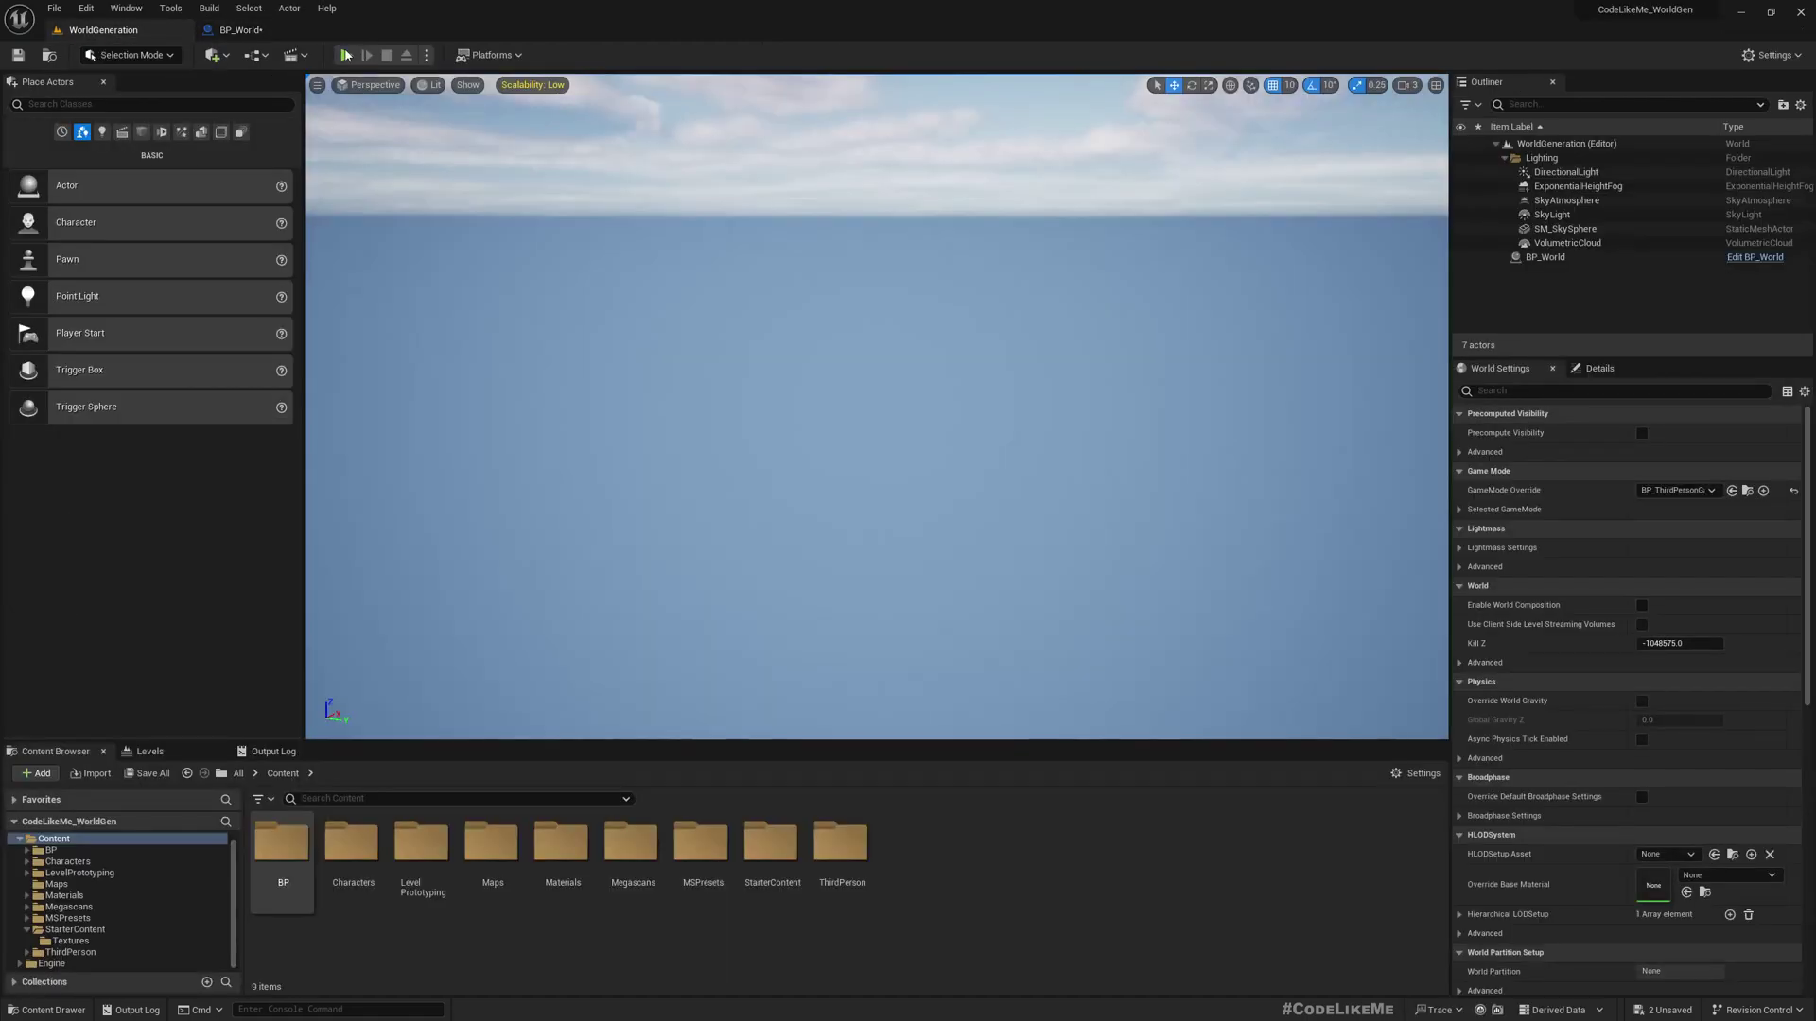
{"action": "left_click", "coordinate": [346, 54]}
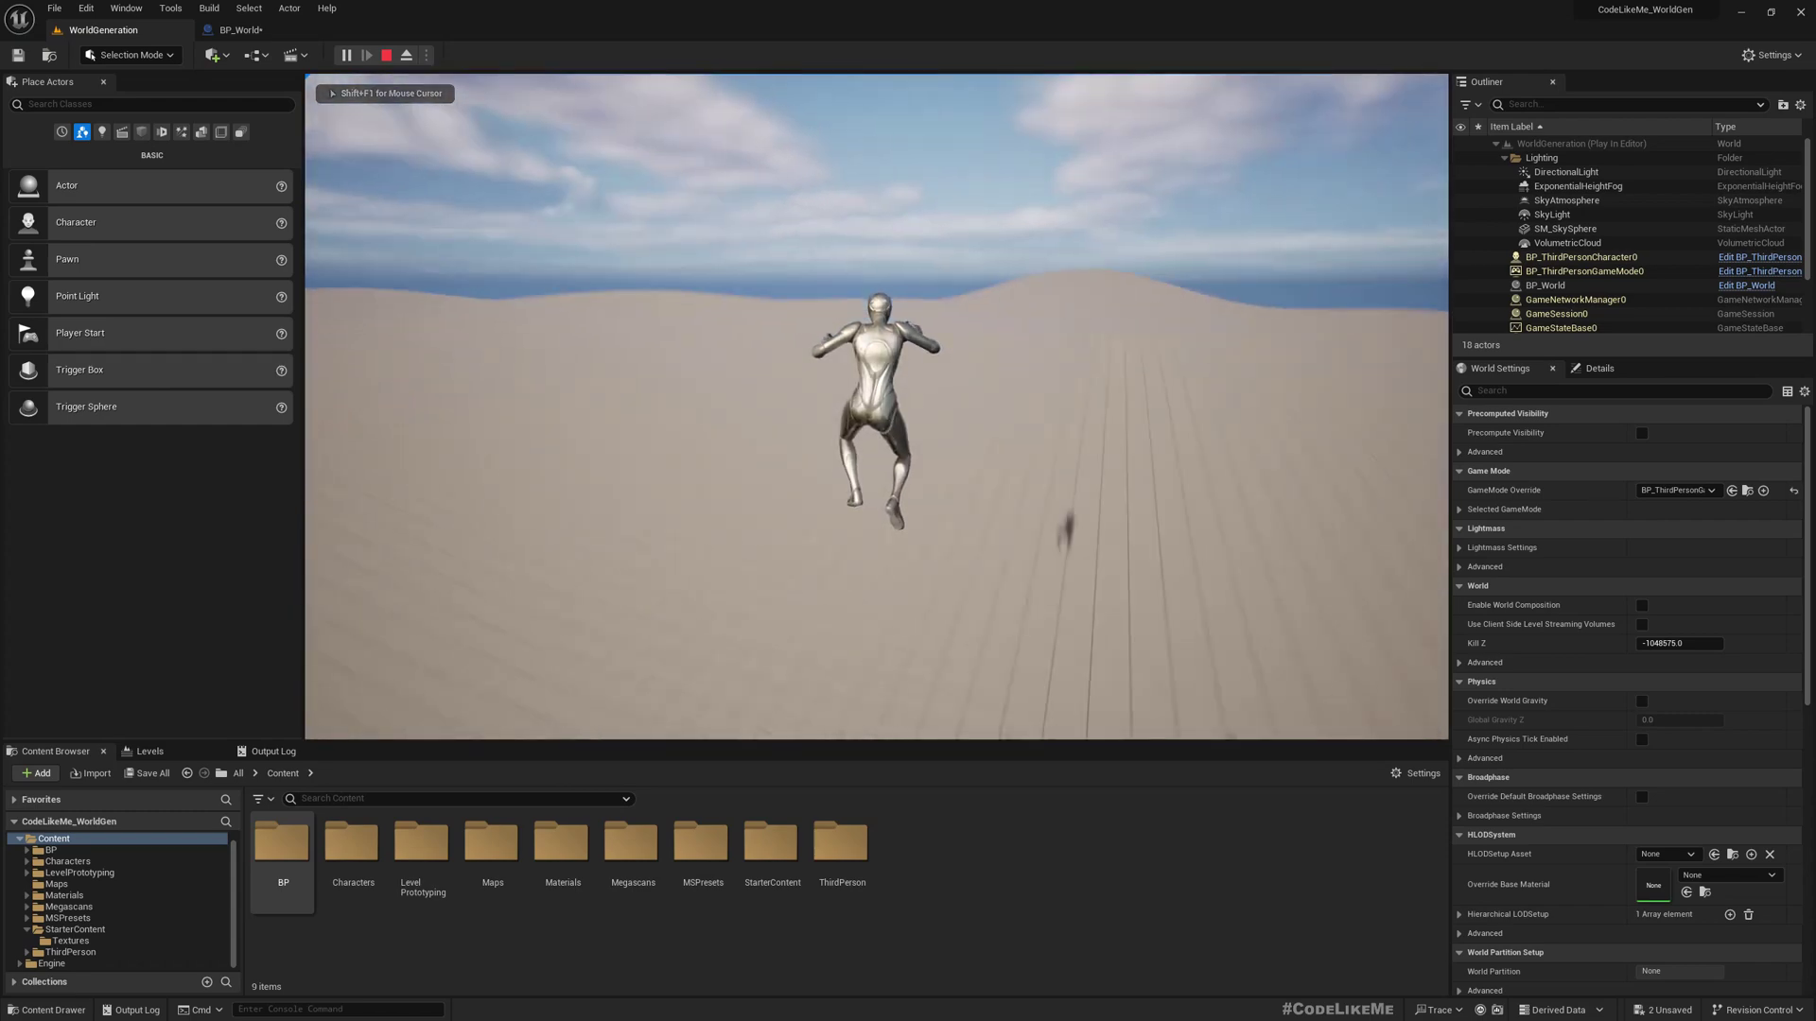
{"action": "key", "text": "w"}
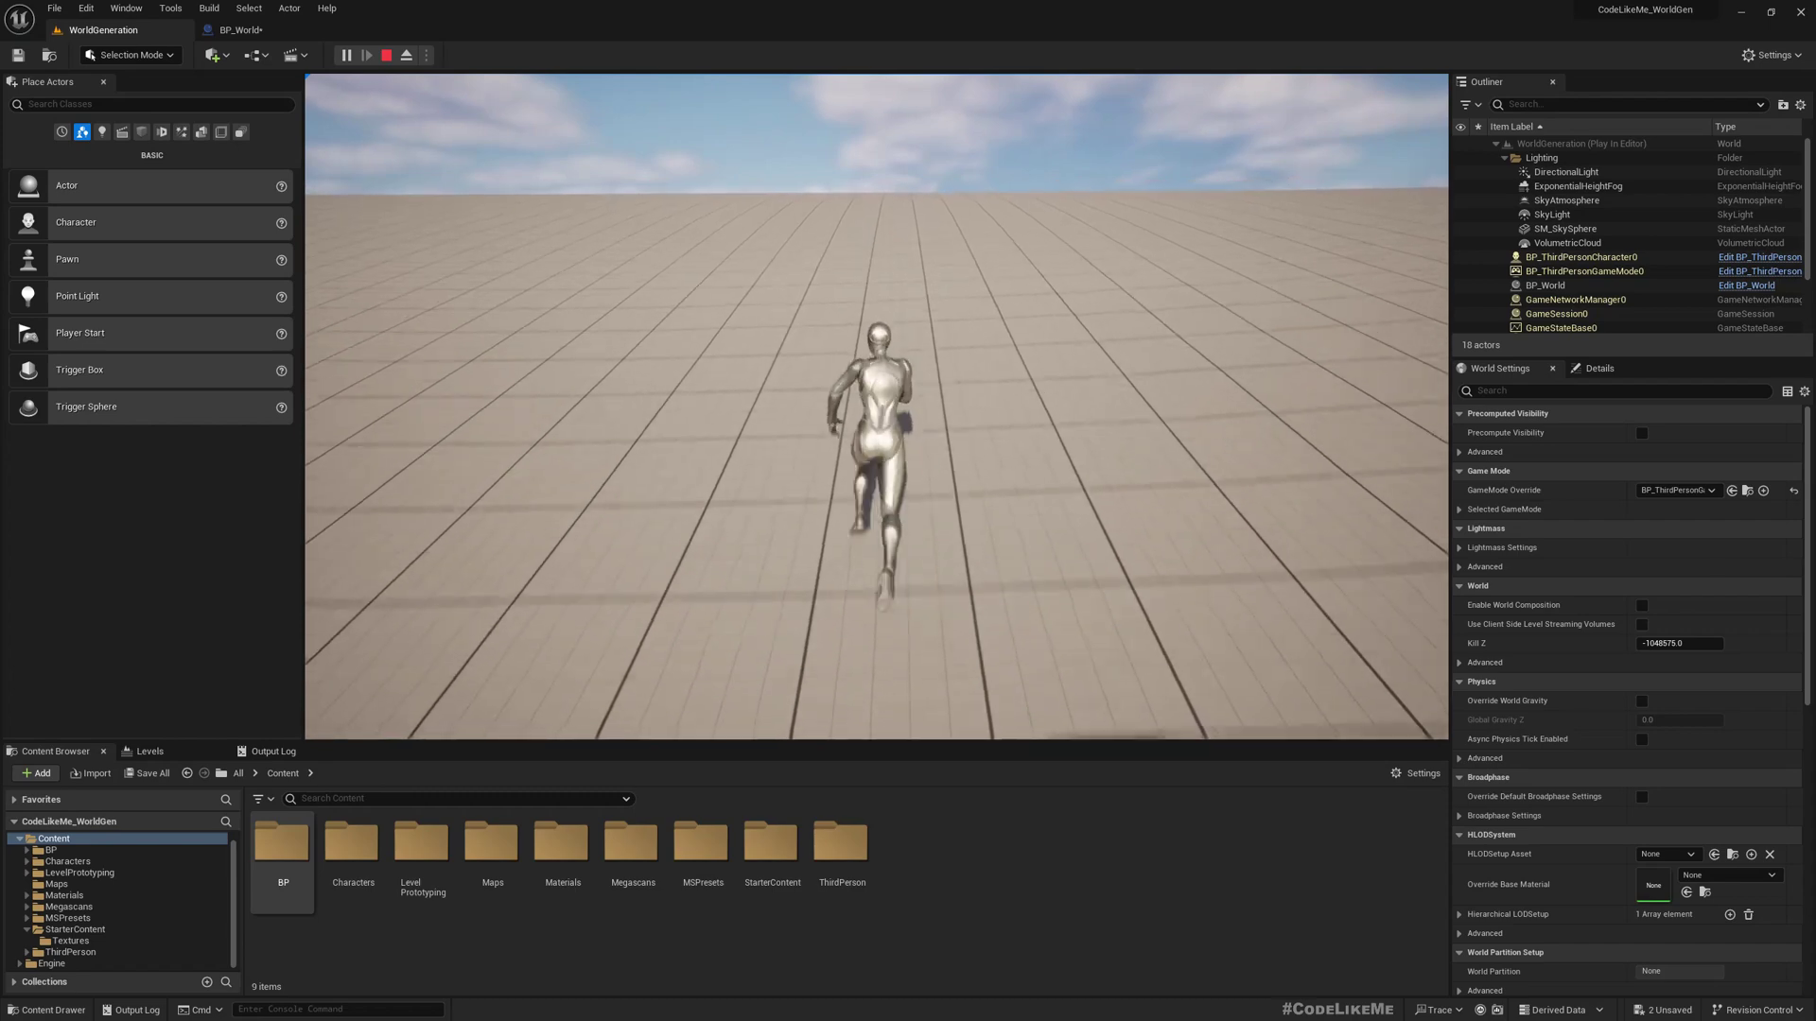
{"action": "key", "text": "d"}
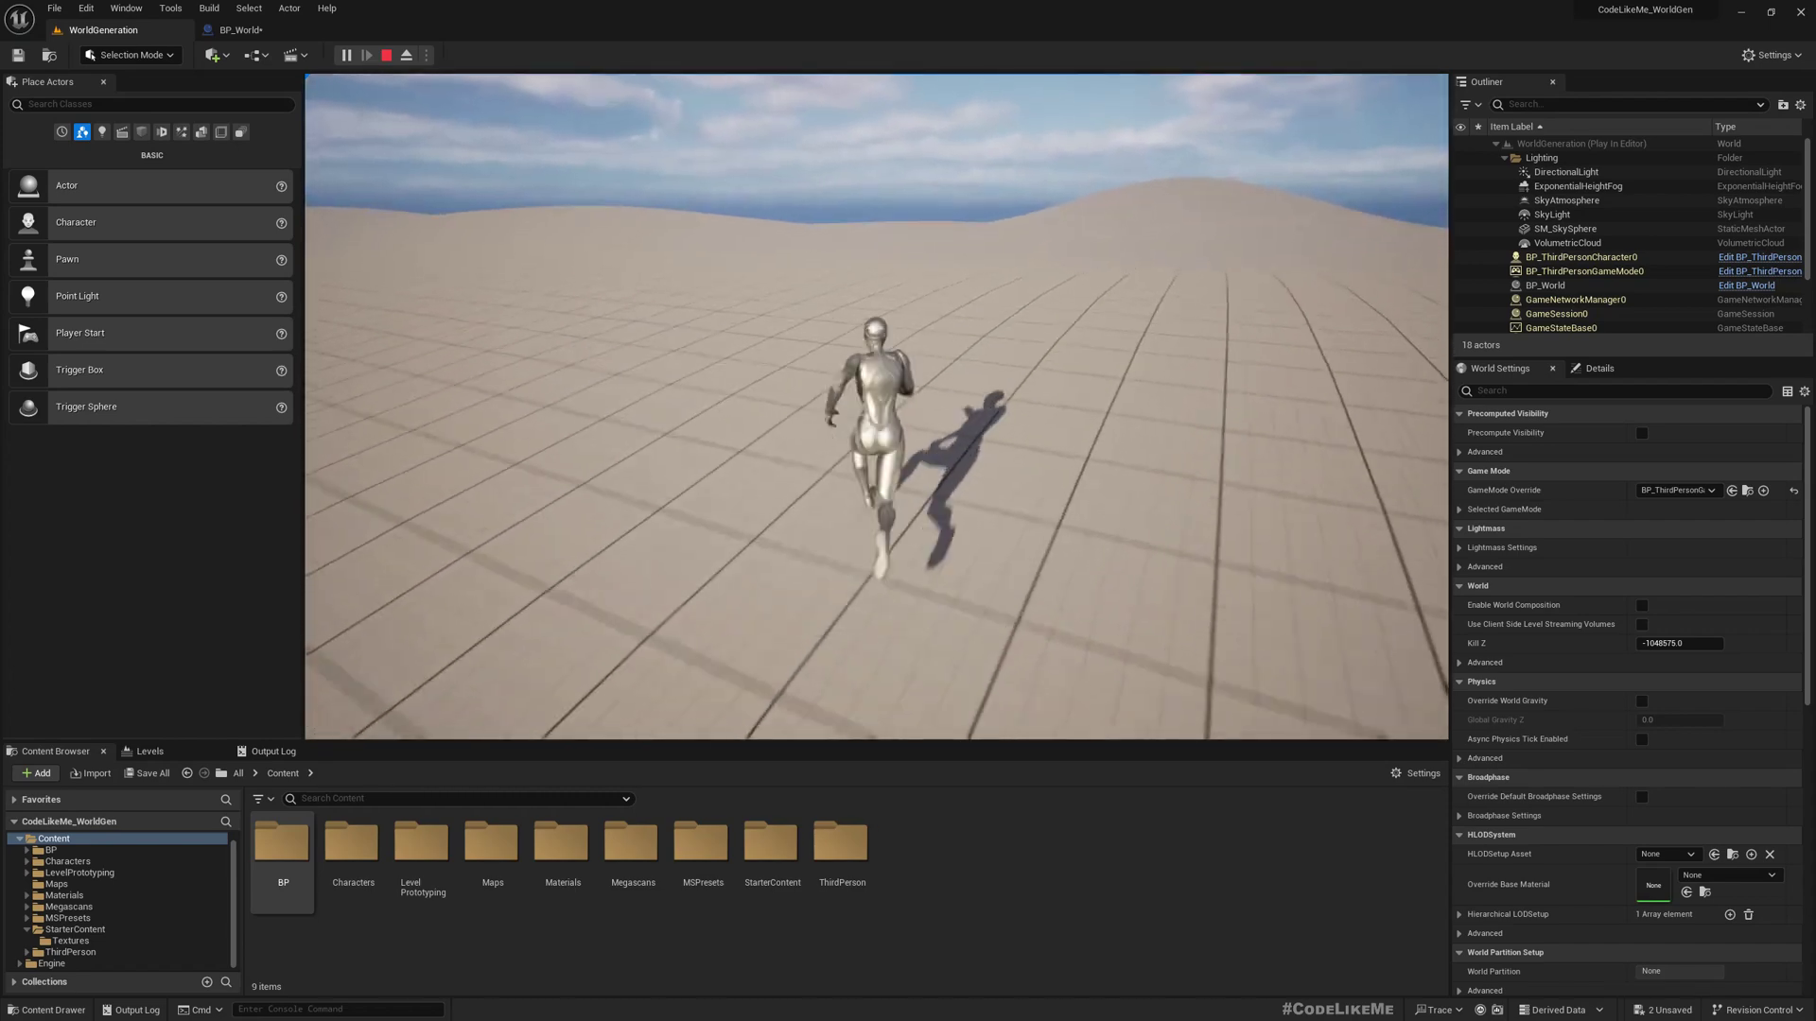
{"action": "key", "text": "d"}
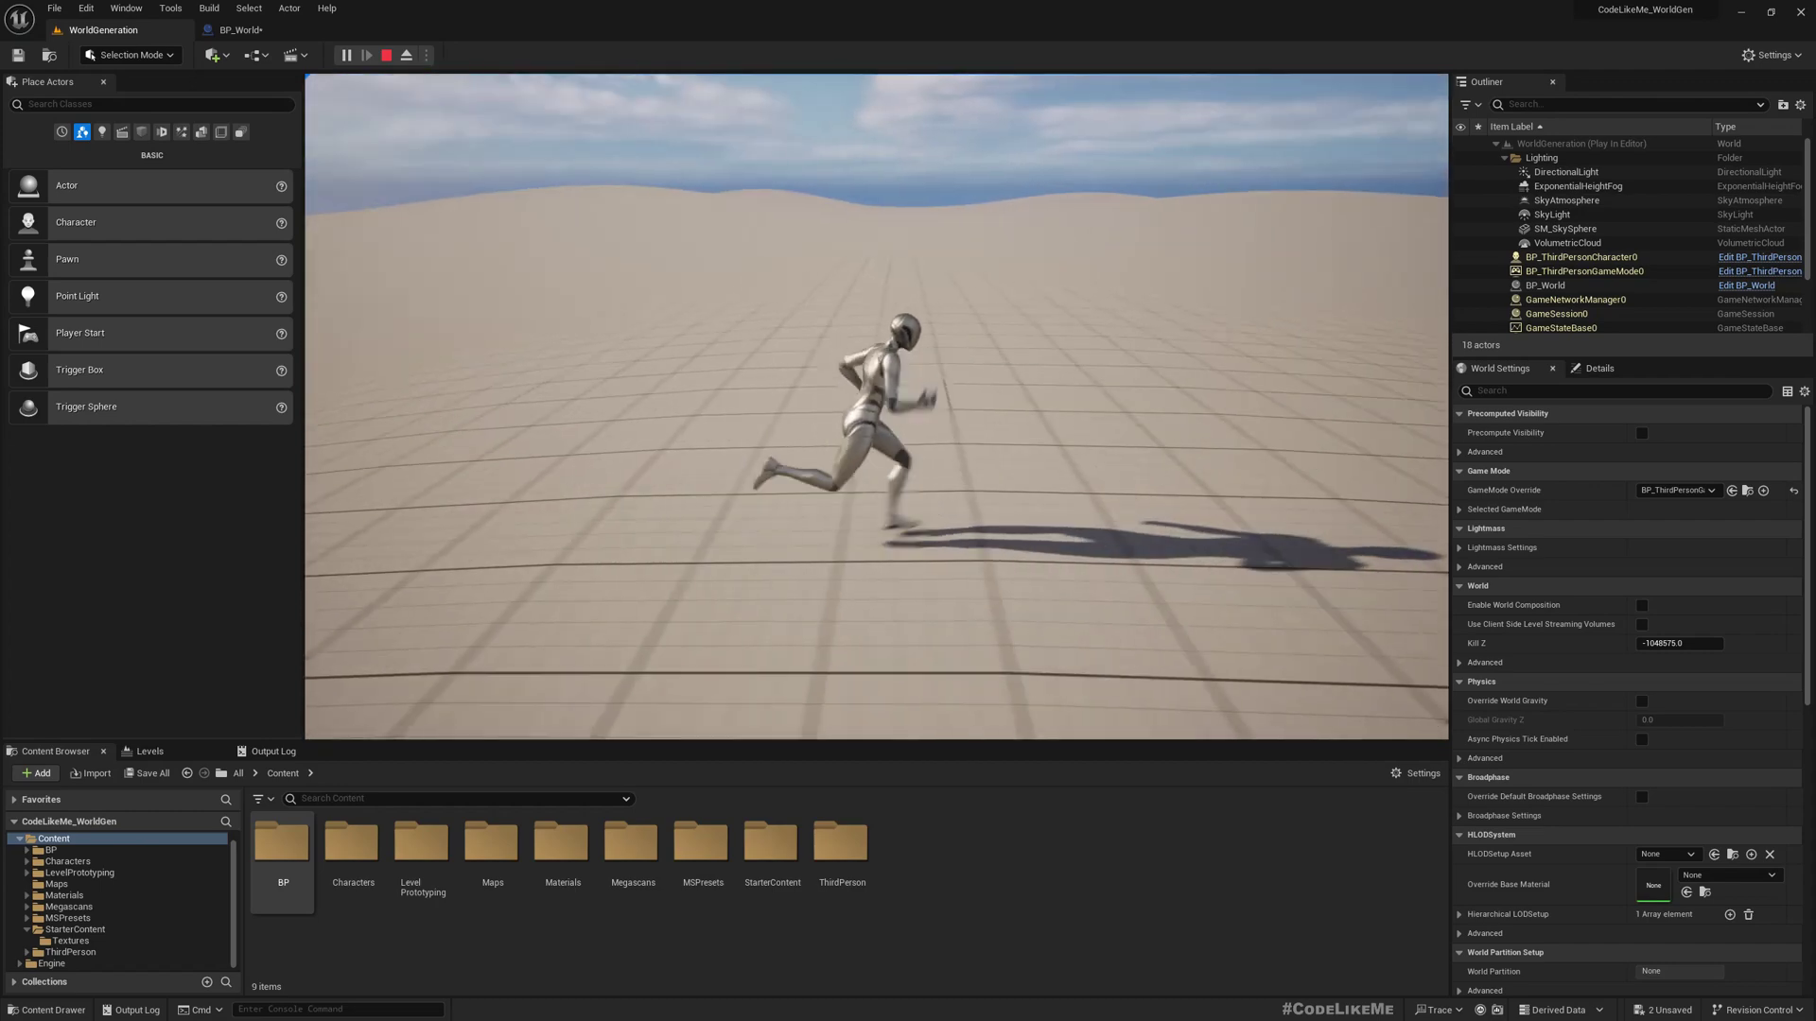
{"action": "key", "text": "Escape"}
{"action": "left_click", "coordinate": [240, 29]}
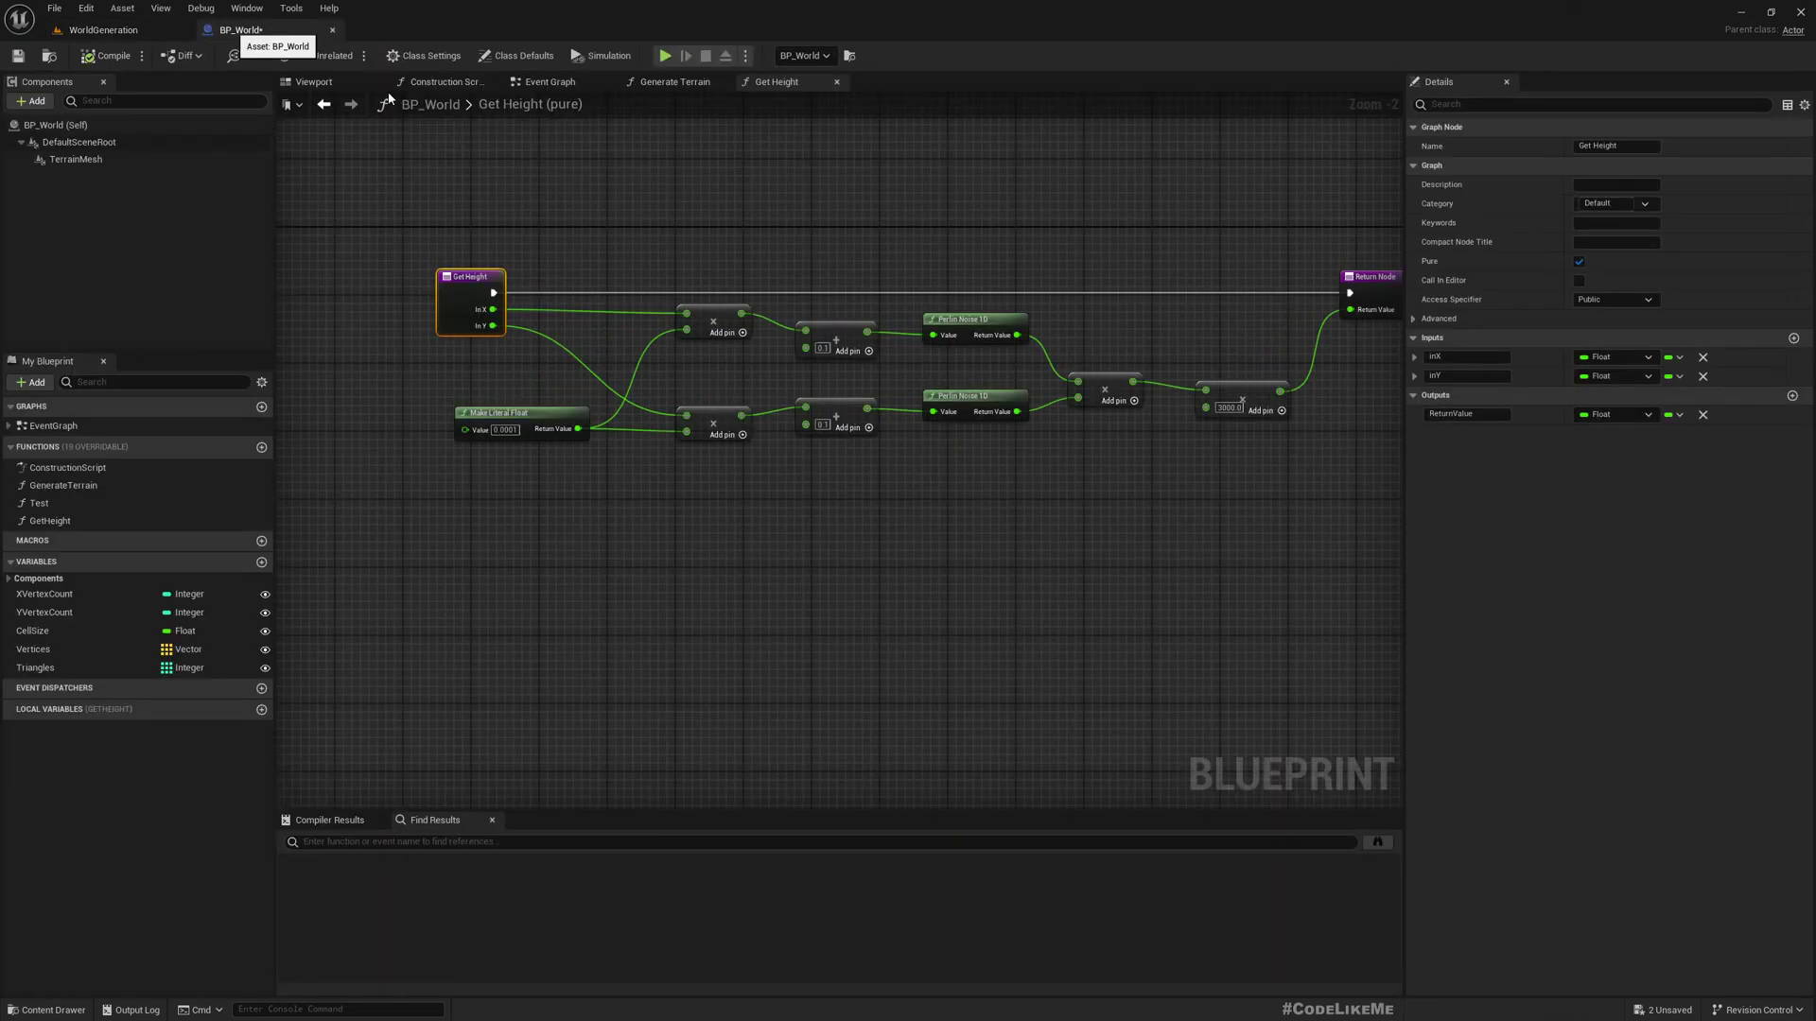
Step: Set the final height multiplier before the Return Node to 5000
{"action": "right_click_drag", "start_coordinate": [1058, 549], "coordinate": [813, 591]}
{"action": "scroll", "coordinate": [814, 591], "scroll_direction": "up", "scroll_amount": 2}
{"action": "left_click", "coordinate": [1018, 407]}
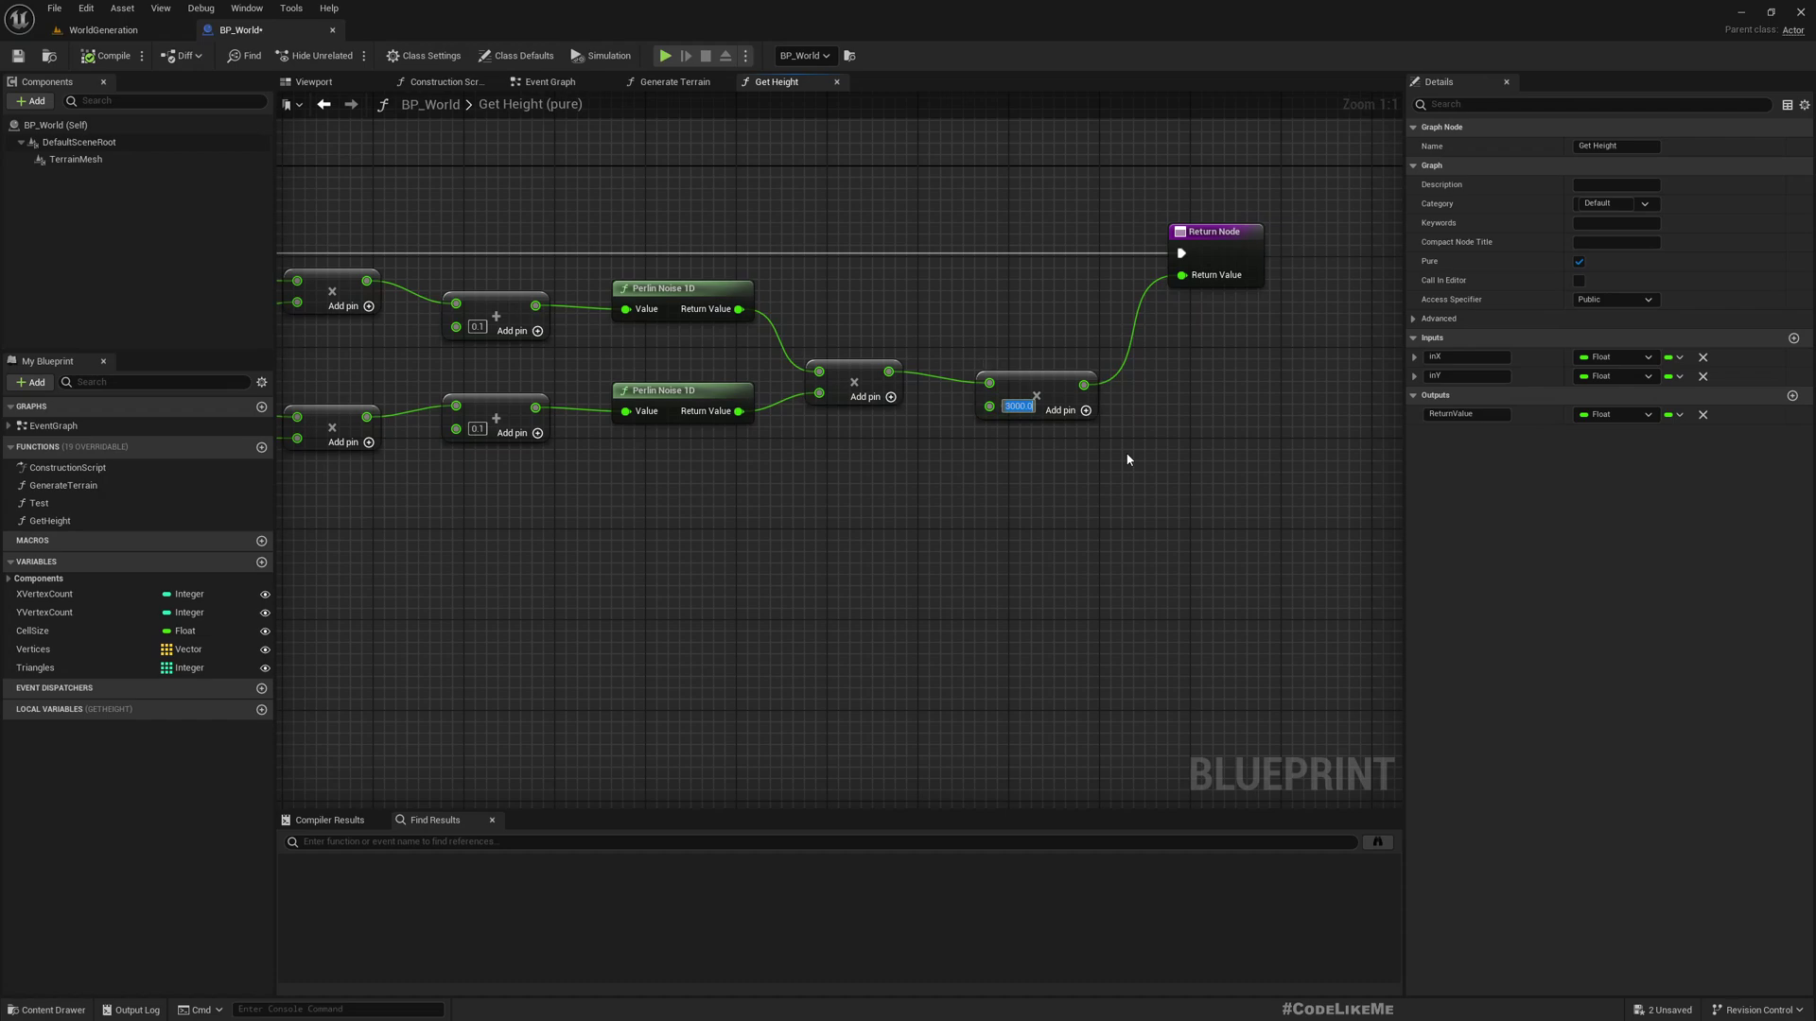
{"action": "right_click_drag", "start_coordinate": [1128, 460], "coordinate": [1263, 541]}
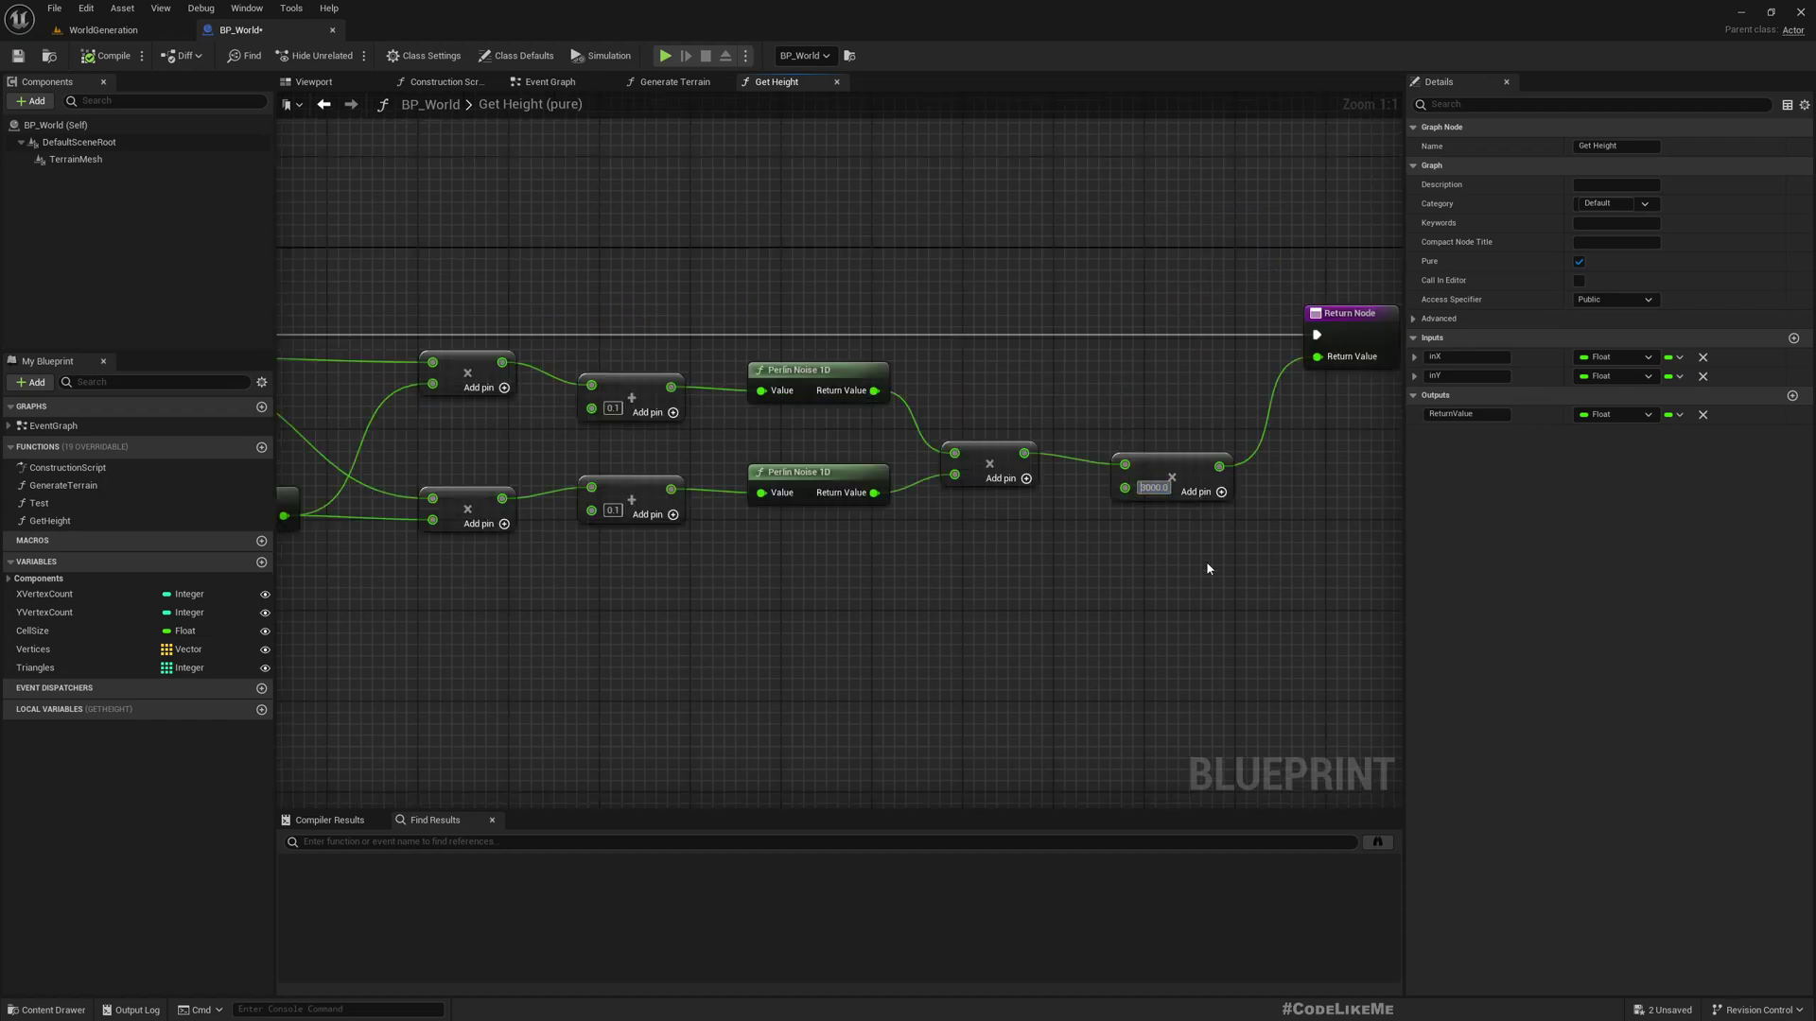
{"action": "type", "text": "5000"}
{"action": "key", "text": "Return"}
Step: Play-test the WorldGeneration level by running the character across the terrain, stop the simulation, and return to BP_World's GetHeight graph
{"action": "left_click", "coordinate": [99, 29]}
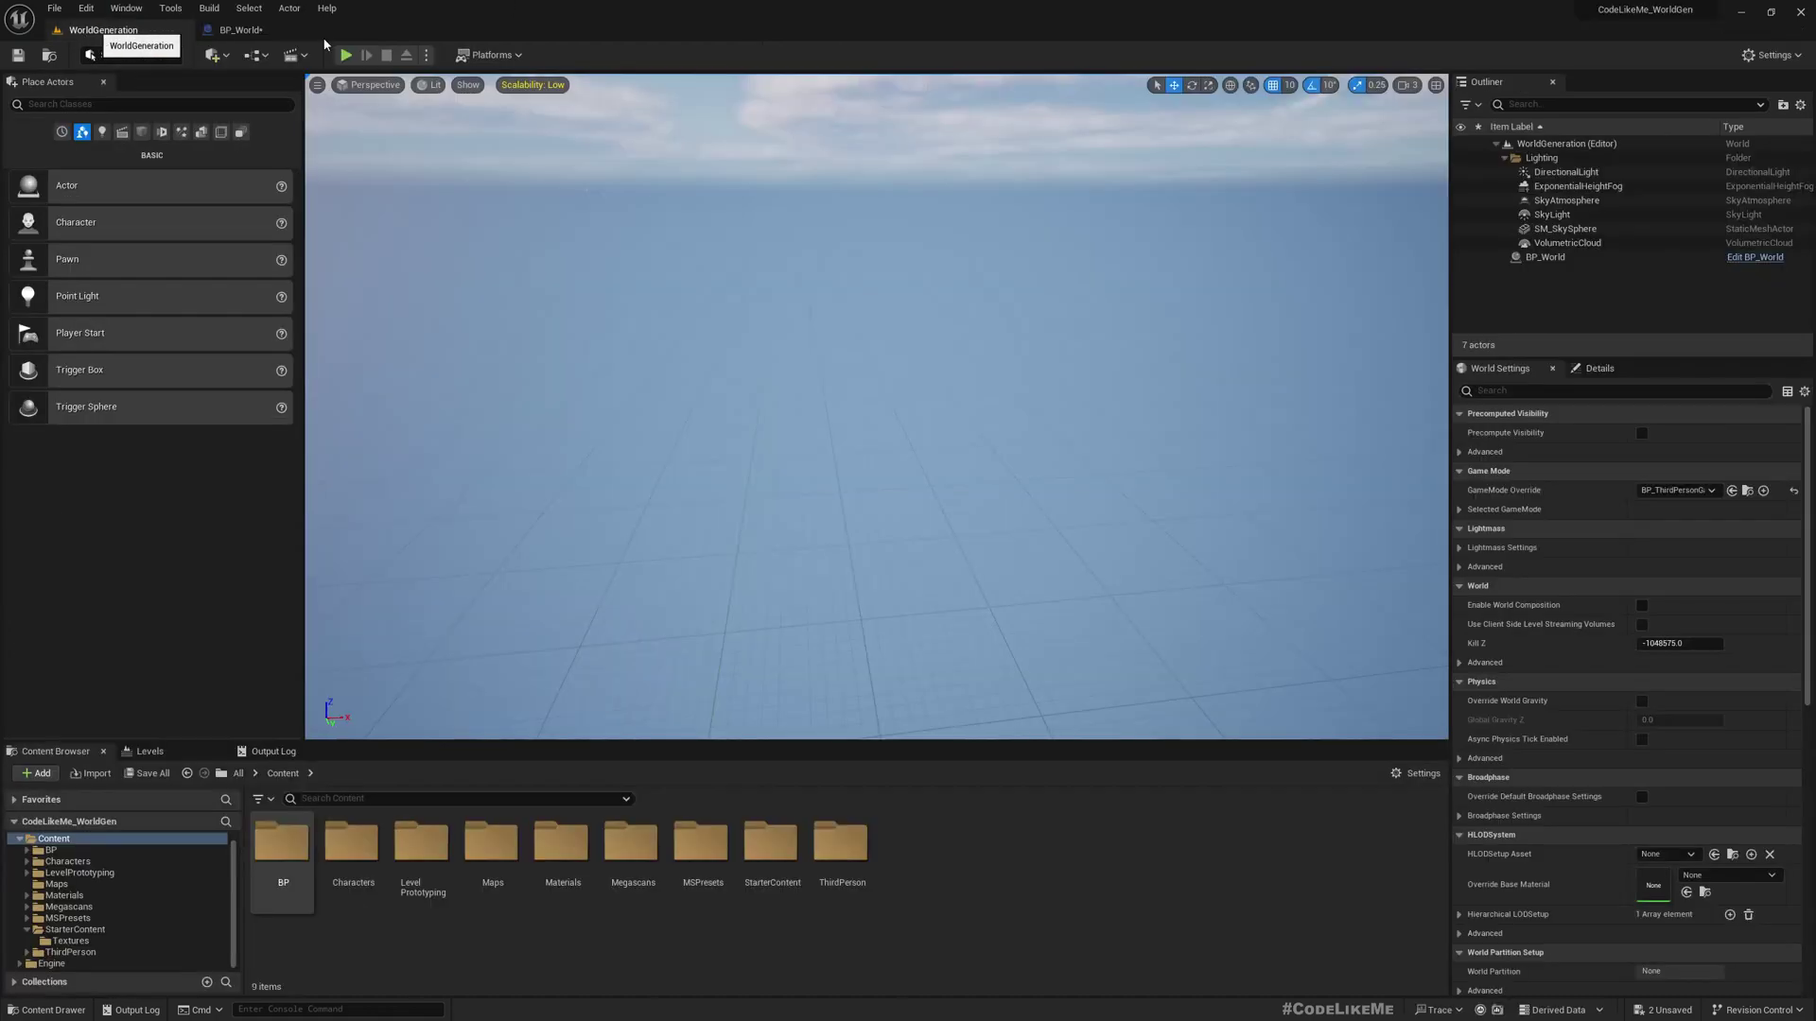
{"action": "left_click", "coordinate": [347, 55]}
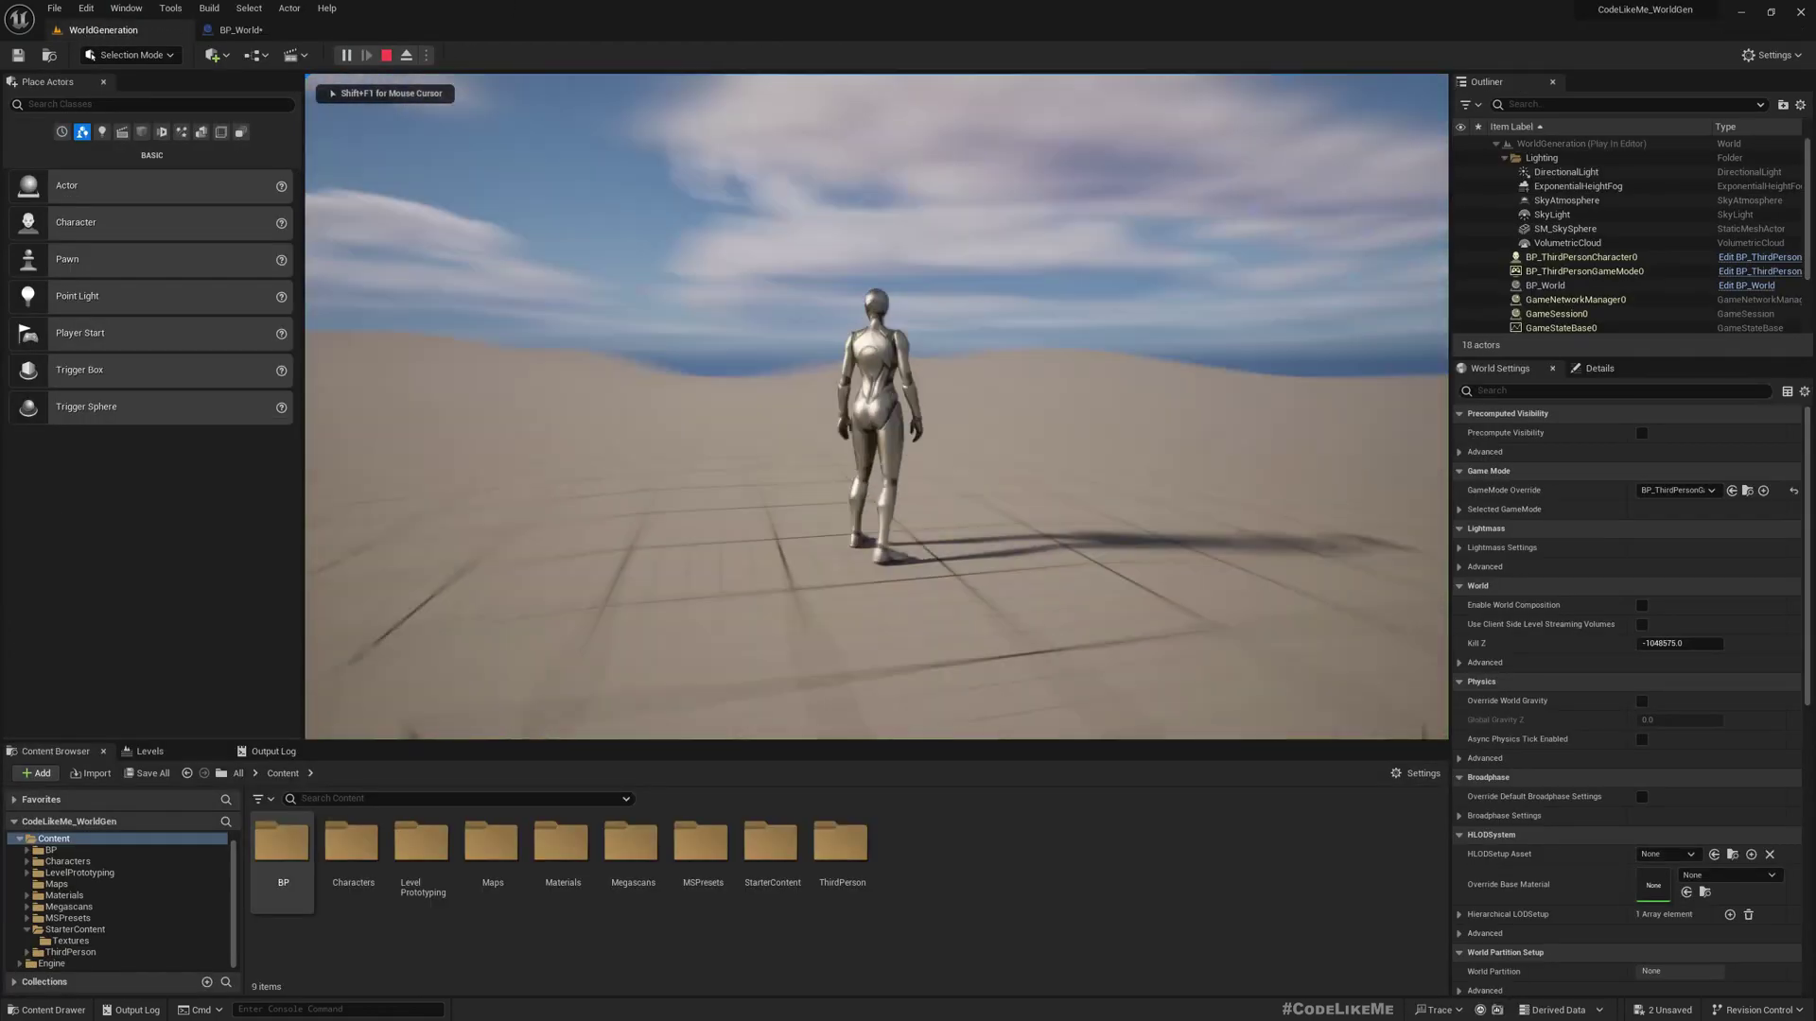
{"action": "key", "text": "a"}
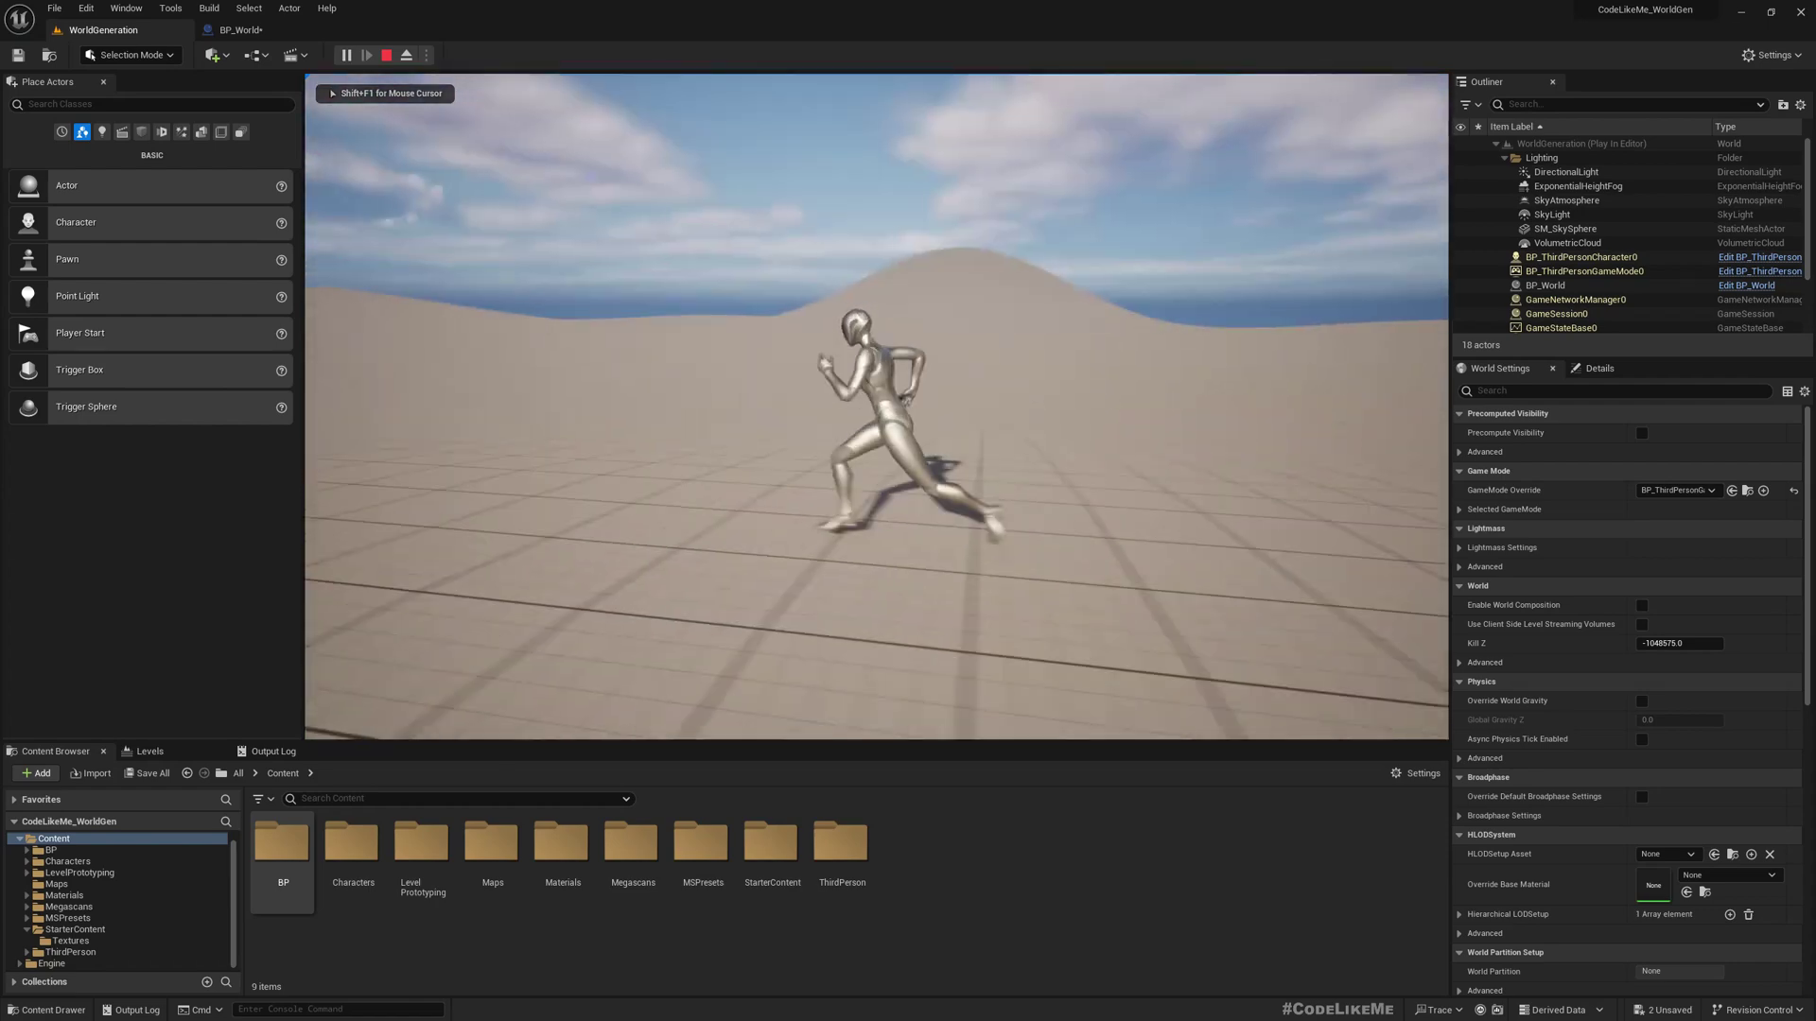
{"action": "key", "text": "Escape"}
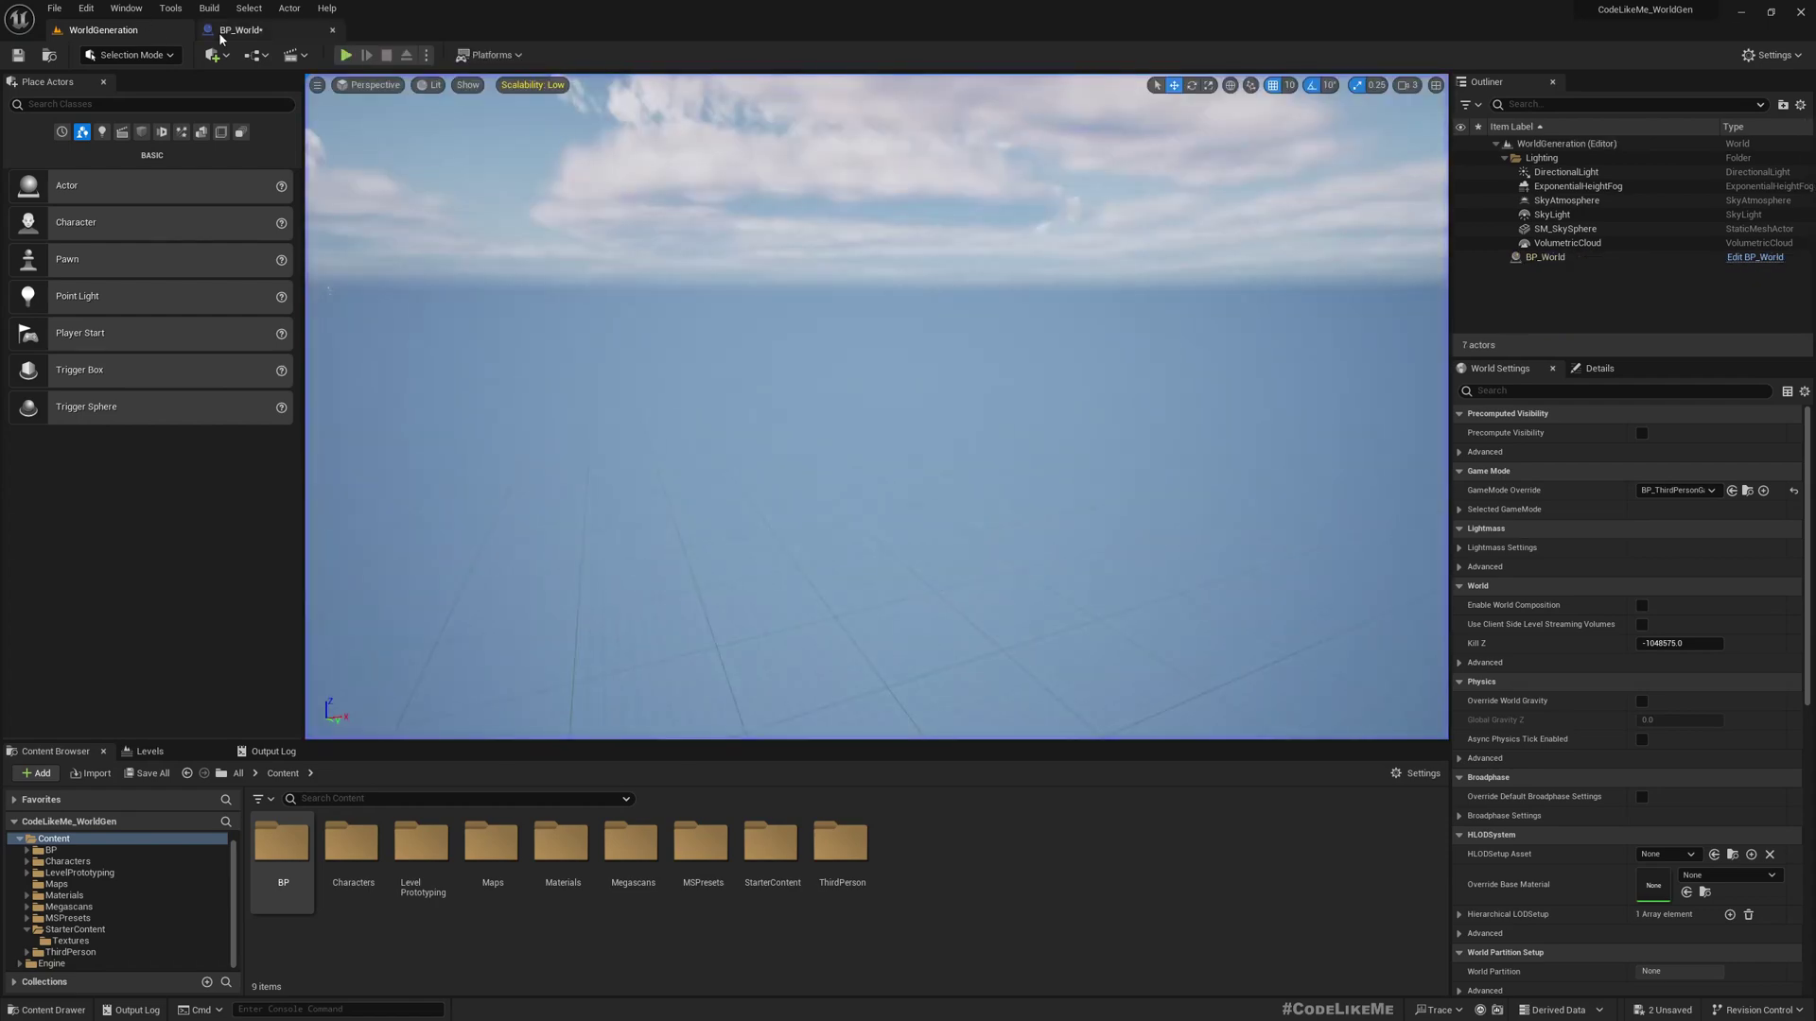
{"action": "left_click", "coordinate": [221, 35]}
Step: Set the final height multiplier before the Return Node to 1000
{"action": "left_click", "coordinate": [1153, 488]}
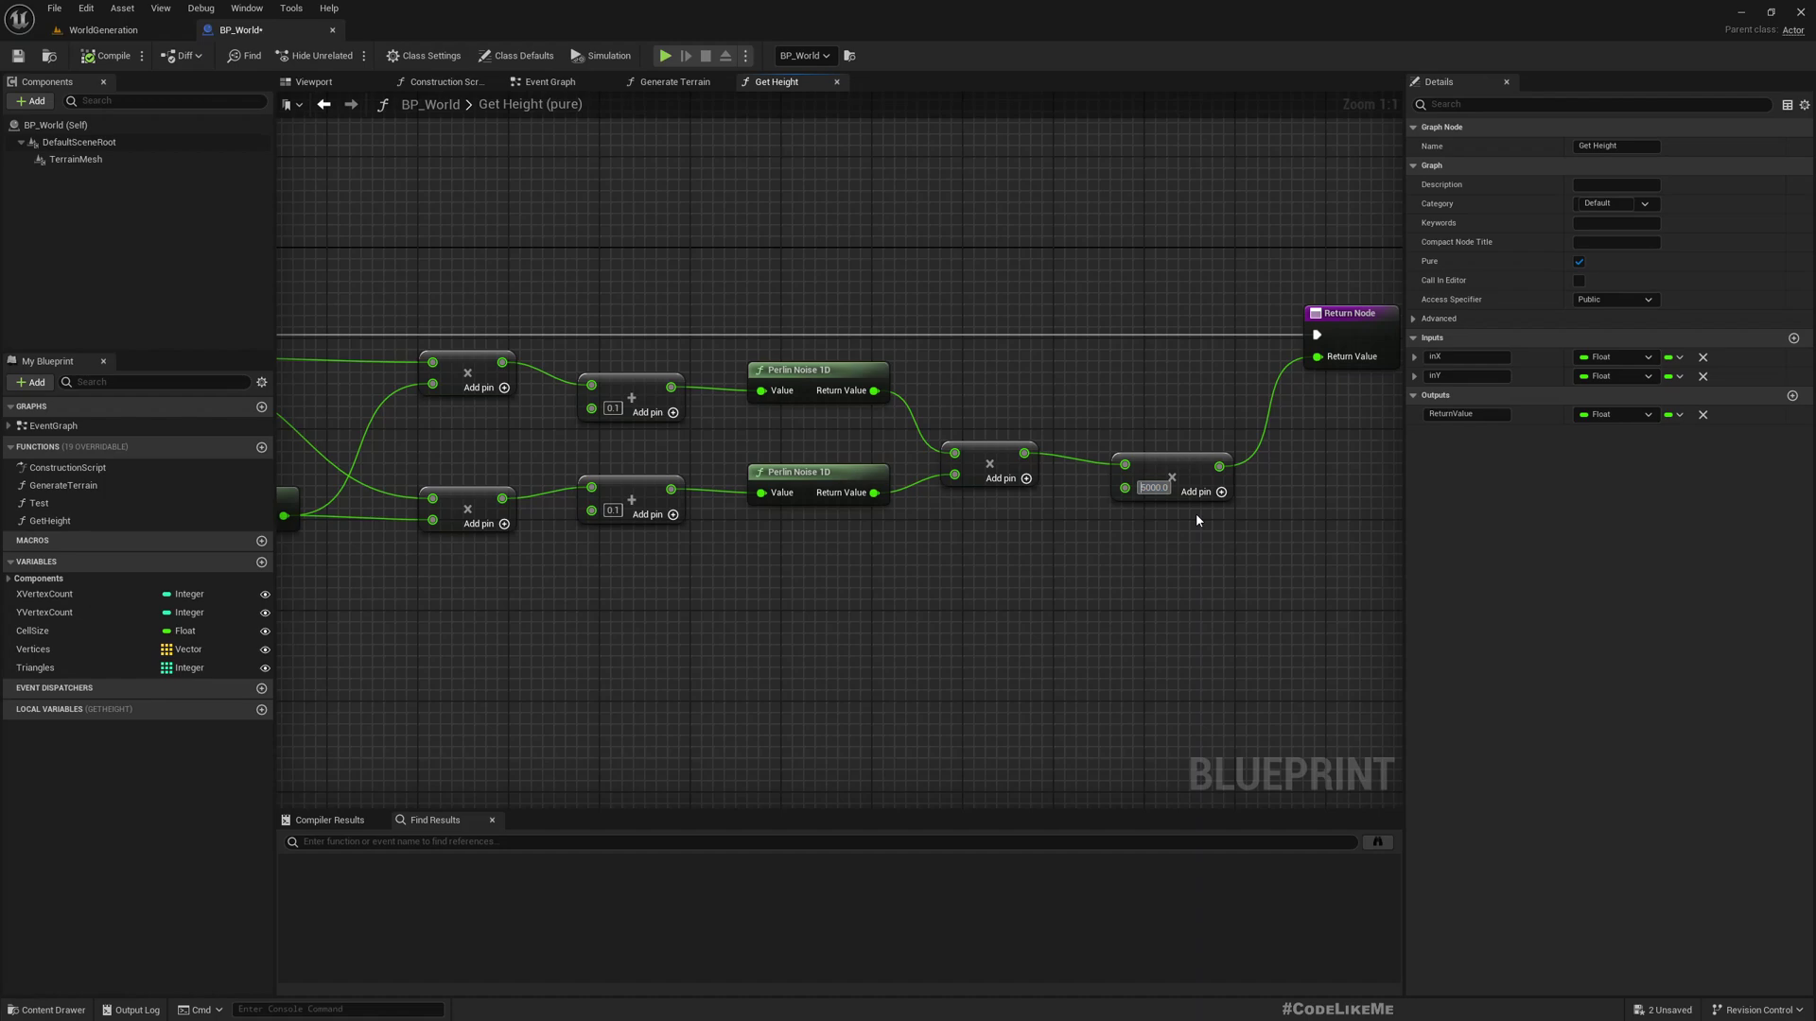
{"action": "key", "text": "Delete"}
{"action": "type", "text": "1"}
{"action": "key", "text": "Return"}
Step: Play-test WorldGeneration to check the flatter terrain, stop the simulation, and reopen BP_World's GetHeight graph
{"action": "left_click", "coordinate": [101, 30]}
{"action": "left_click", "coordinate": [347, 55]}
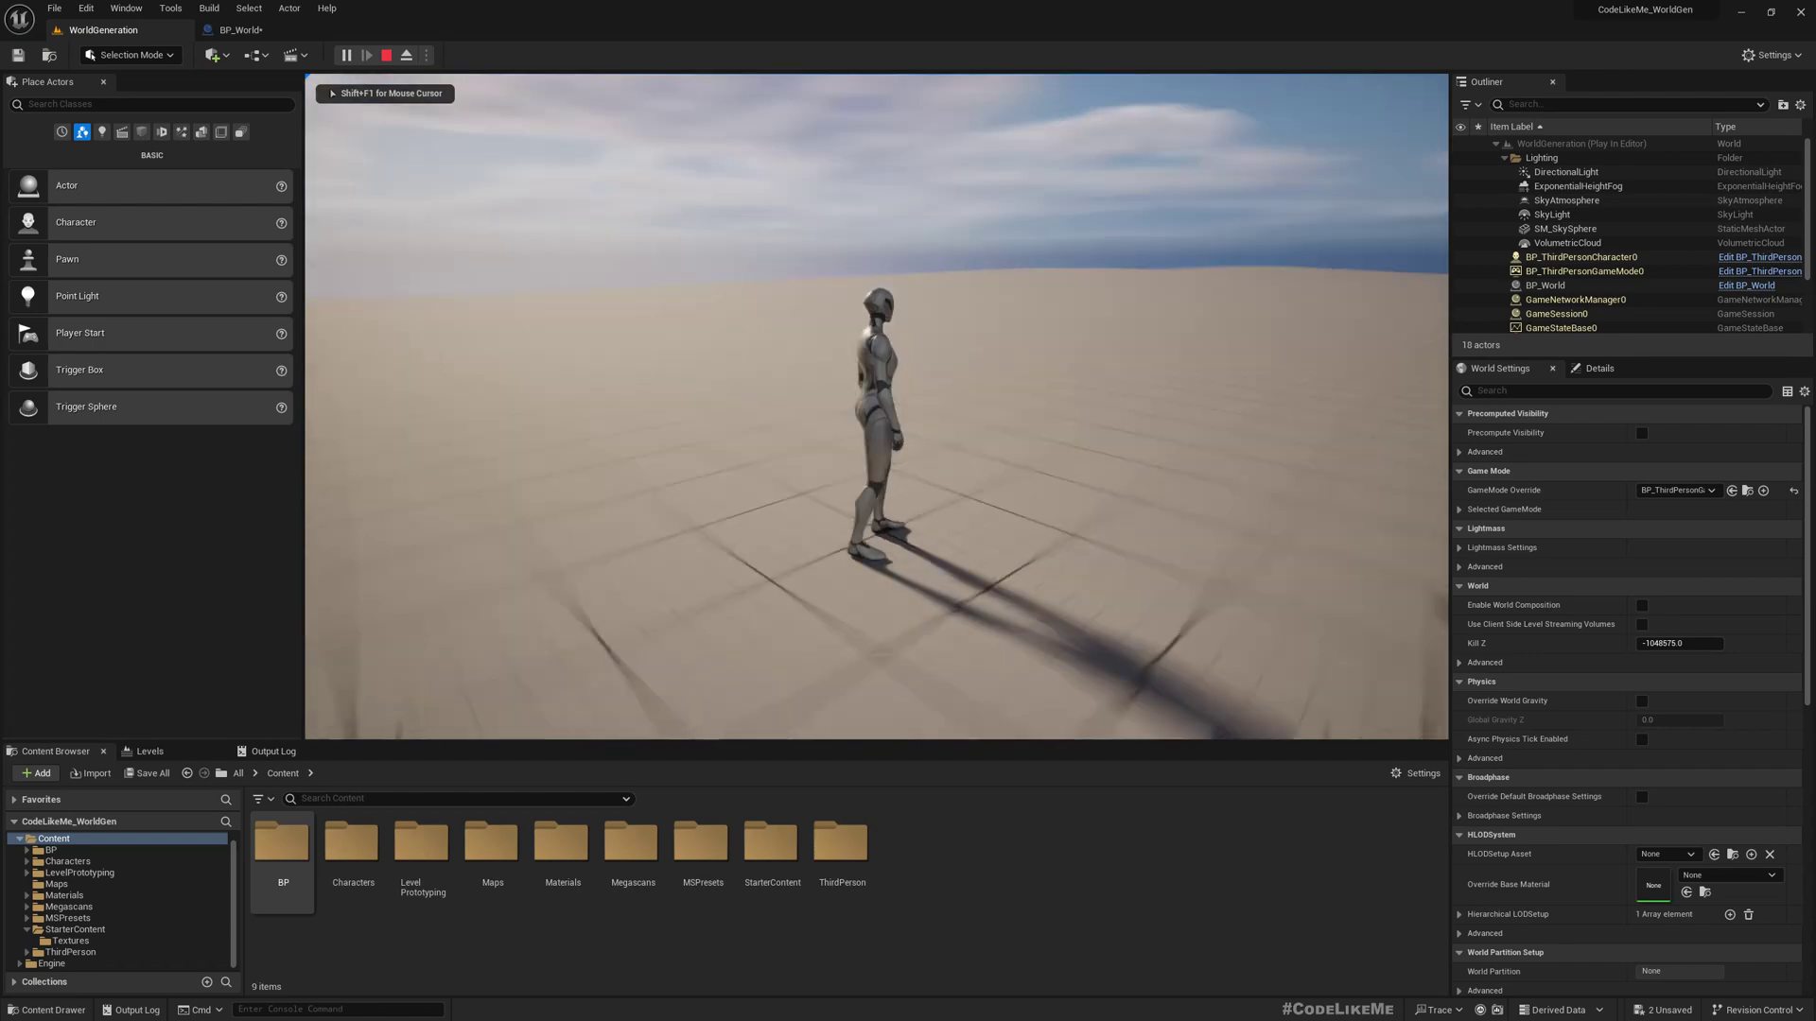
{"action": "key", "text": "Escape"}
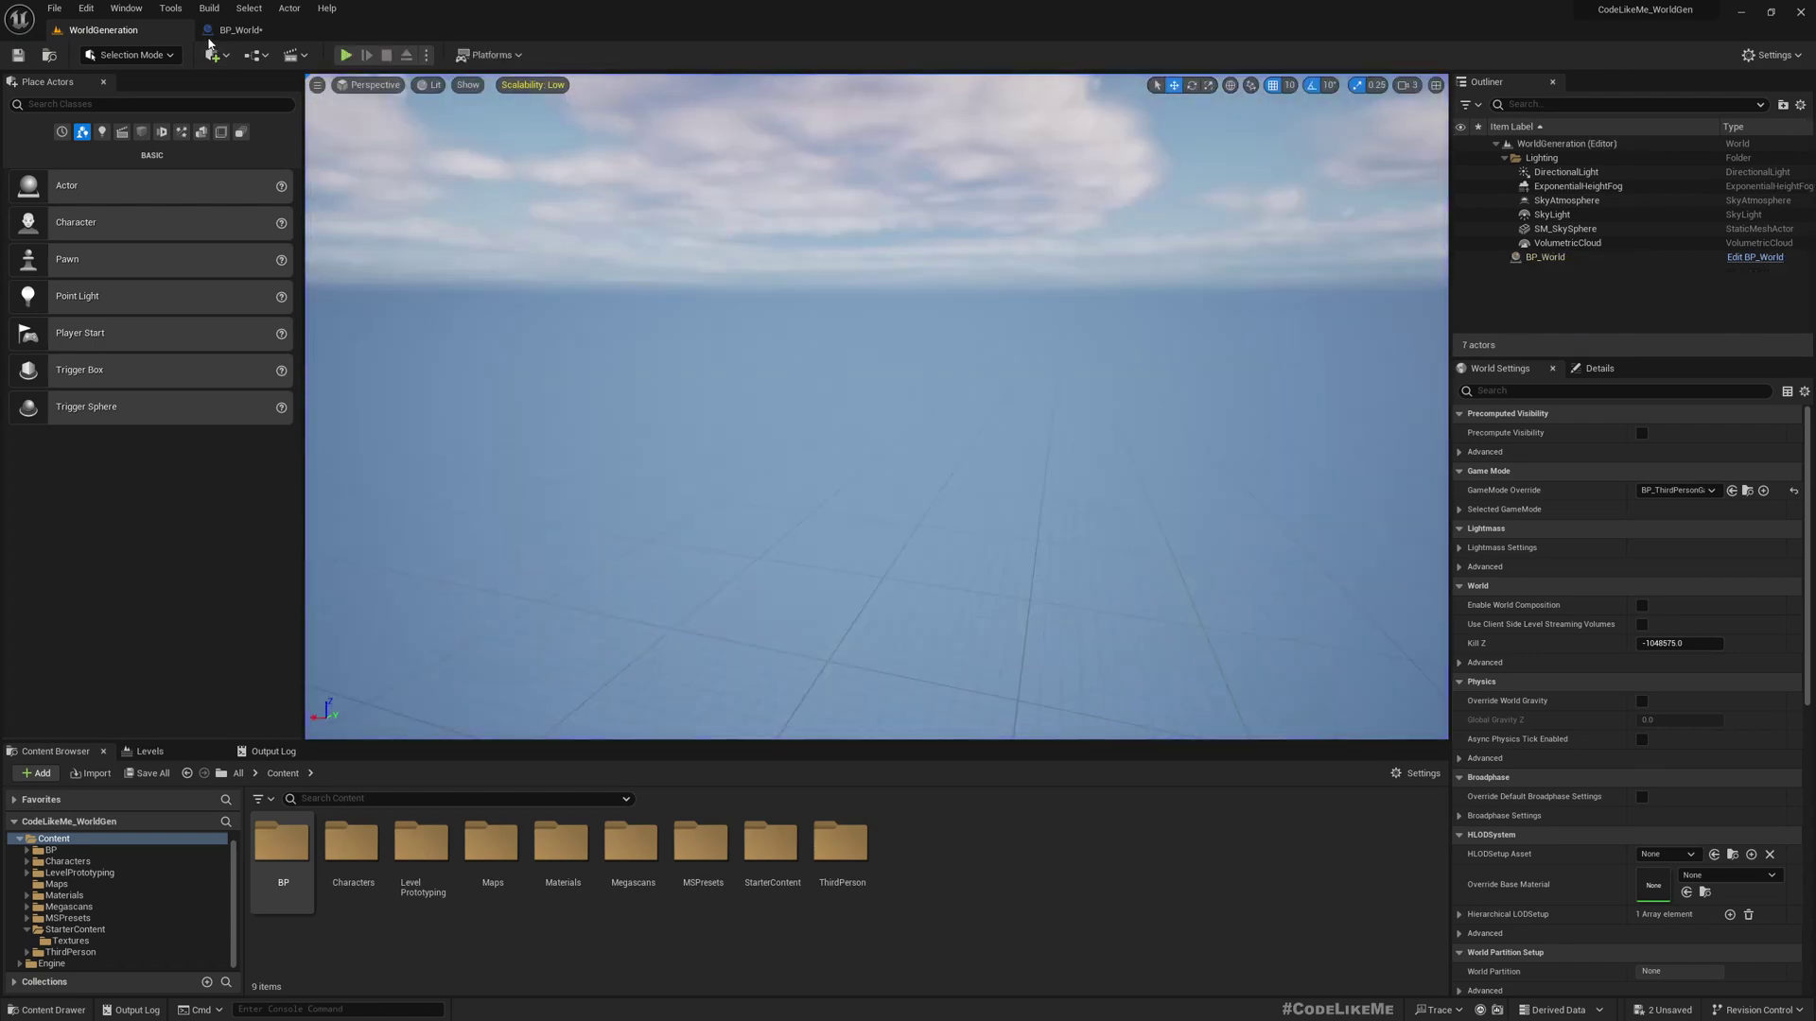
{"action": "left_click", "coordinate": [211, 34]}
Step: Set the final height multiplier before the Return Node to 10000 and briefly play-test WorldGeneration full screen
{"action": "left_click", "coordinate": [1154, 487]}
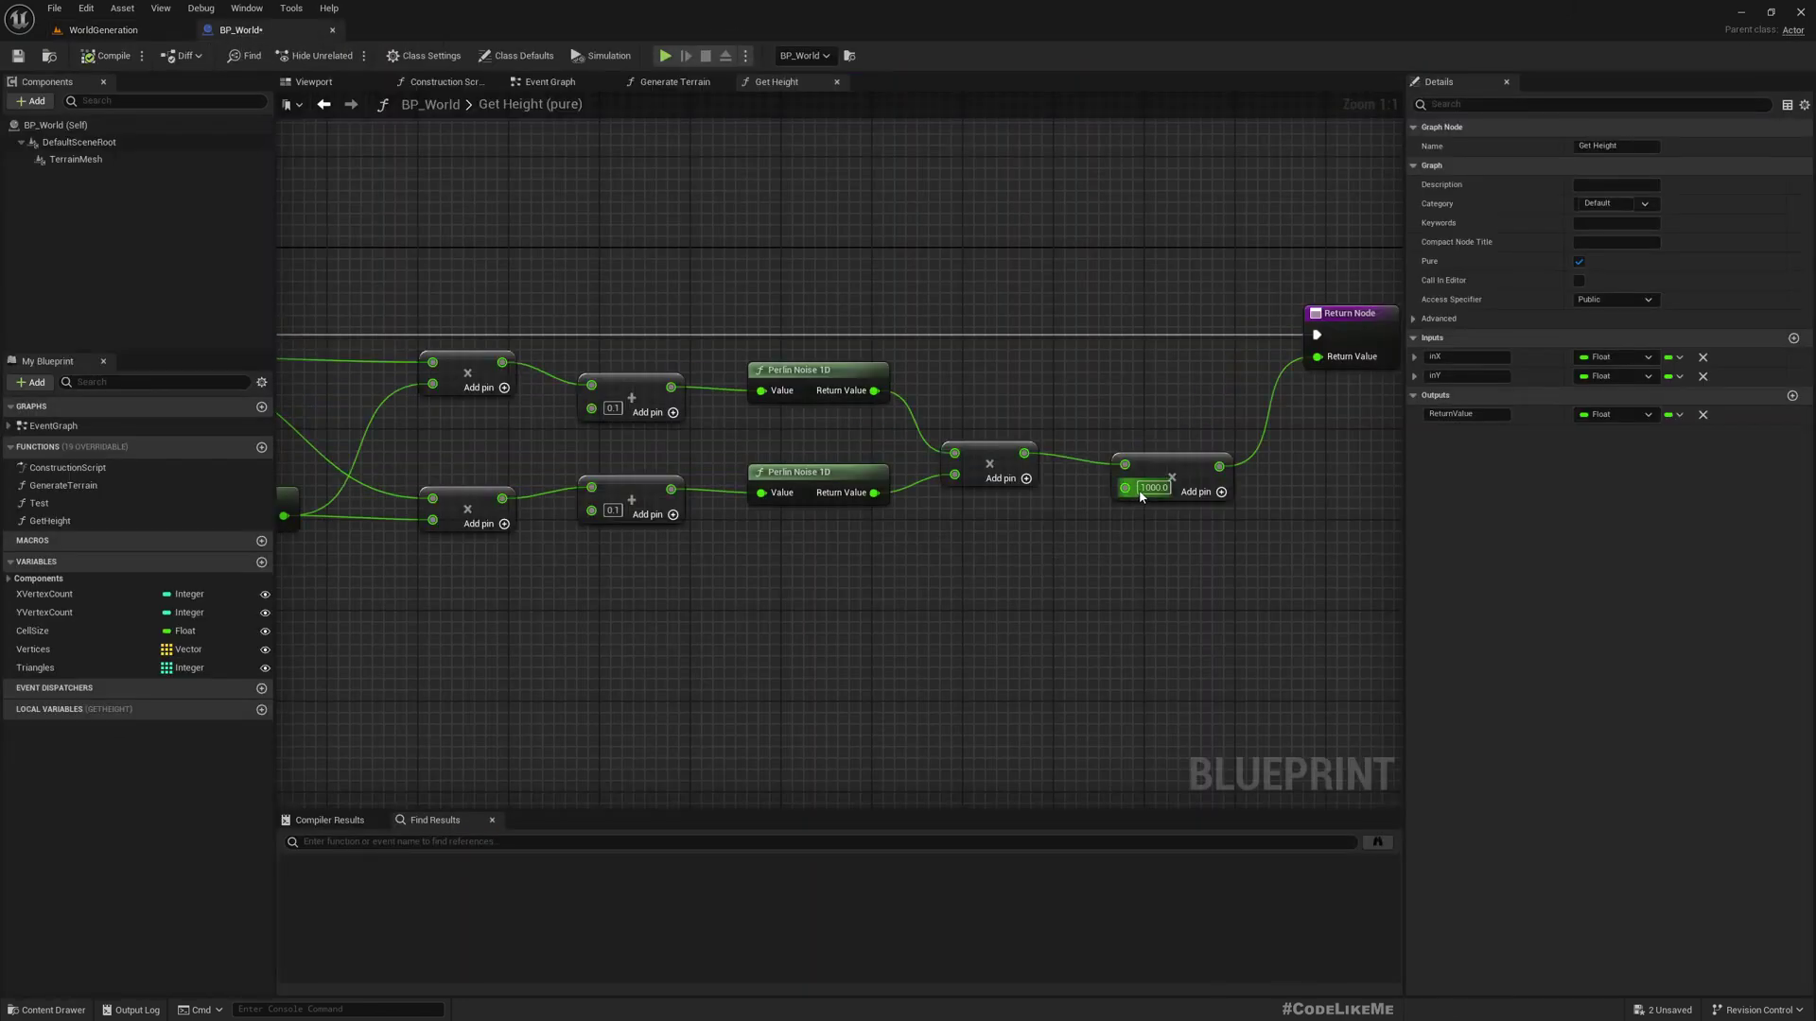
{"action": "type", "text": "0"}
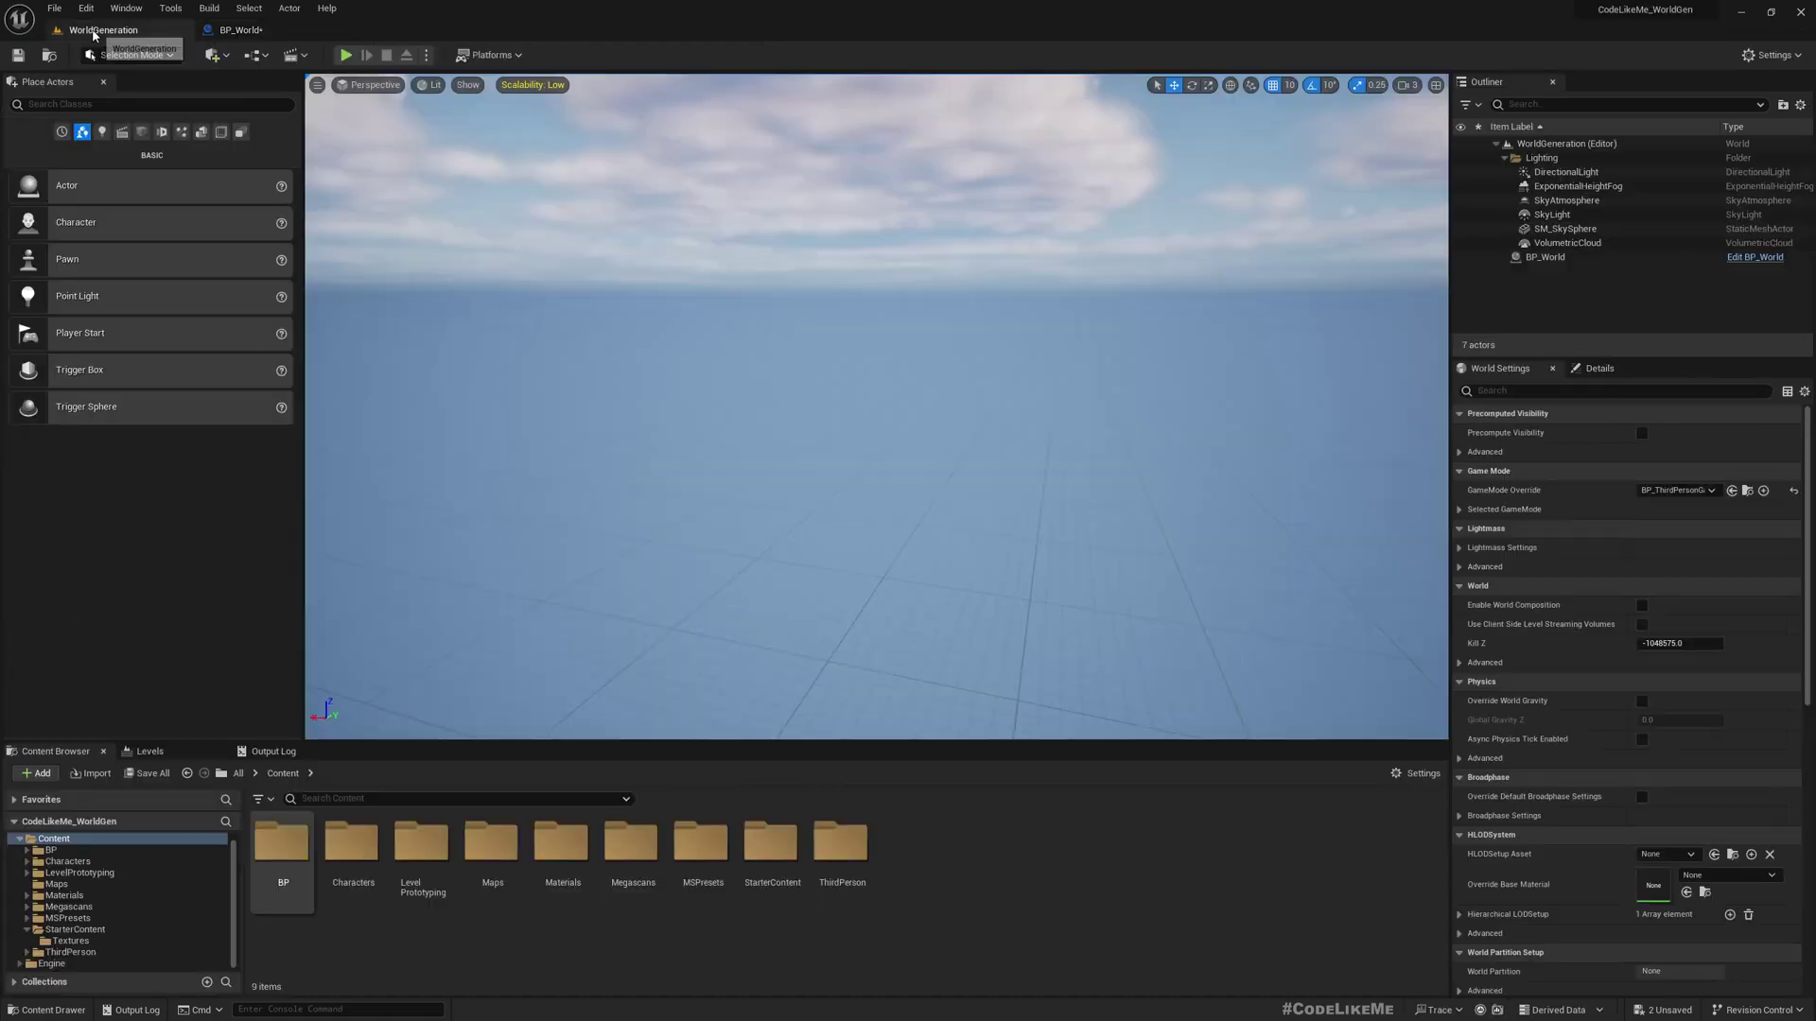
{"action": "left_click", "coordinate": [103, 29]}
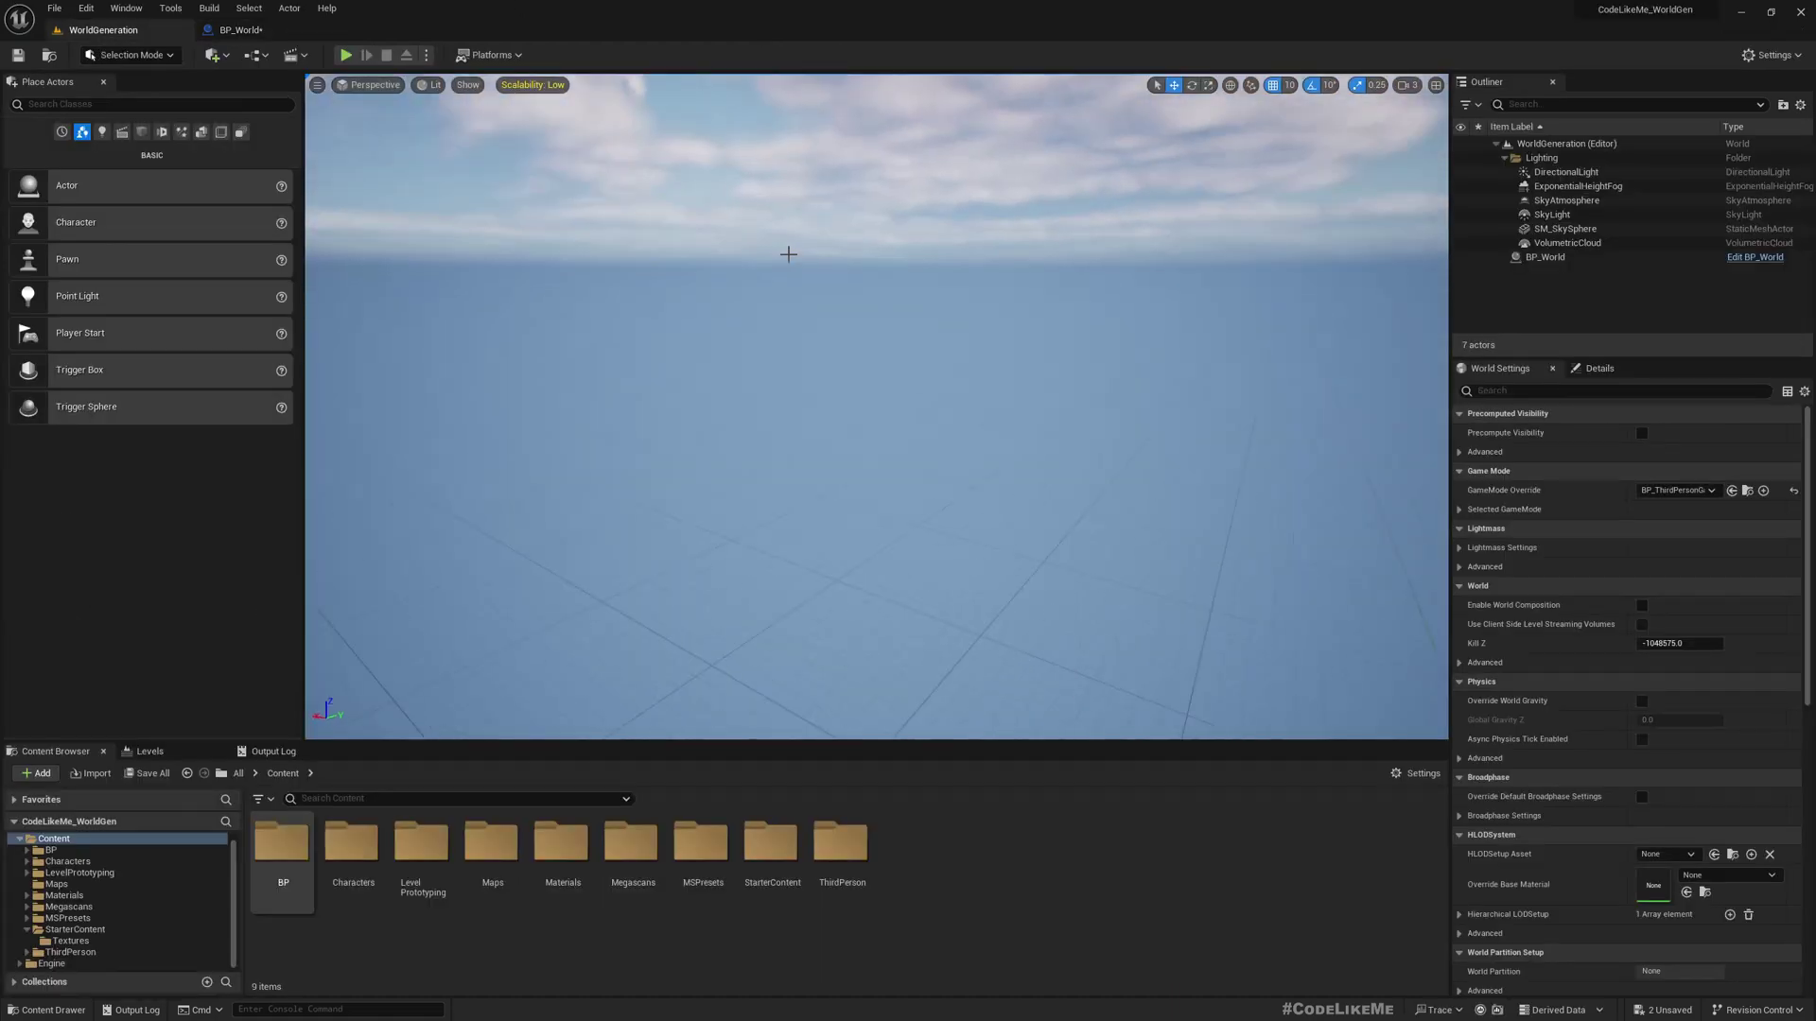
{"action": "key", "text": "F11"}
{"action": "key", "text": "alt+p"}
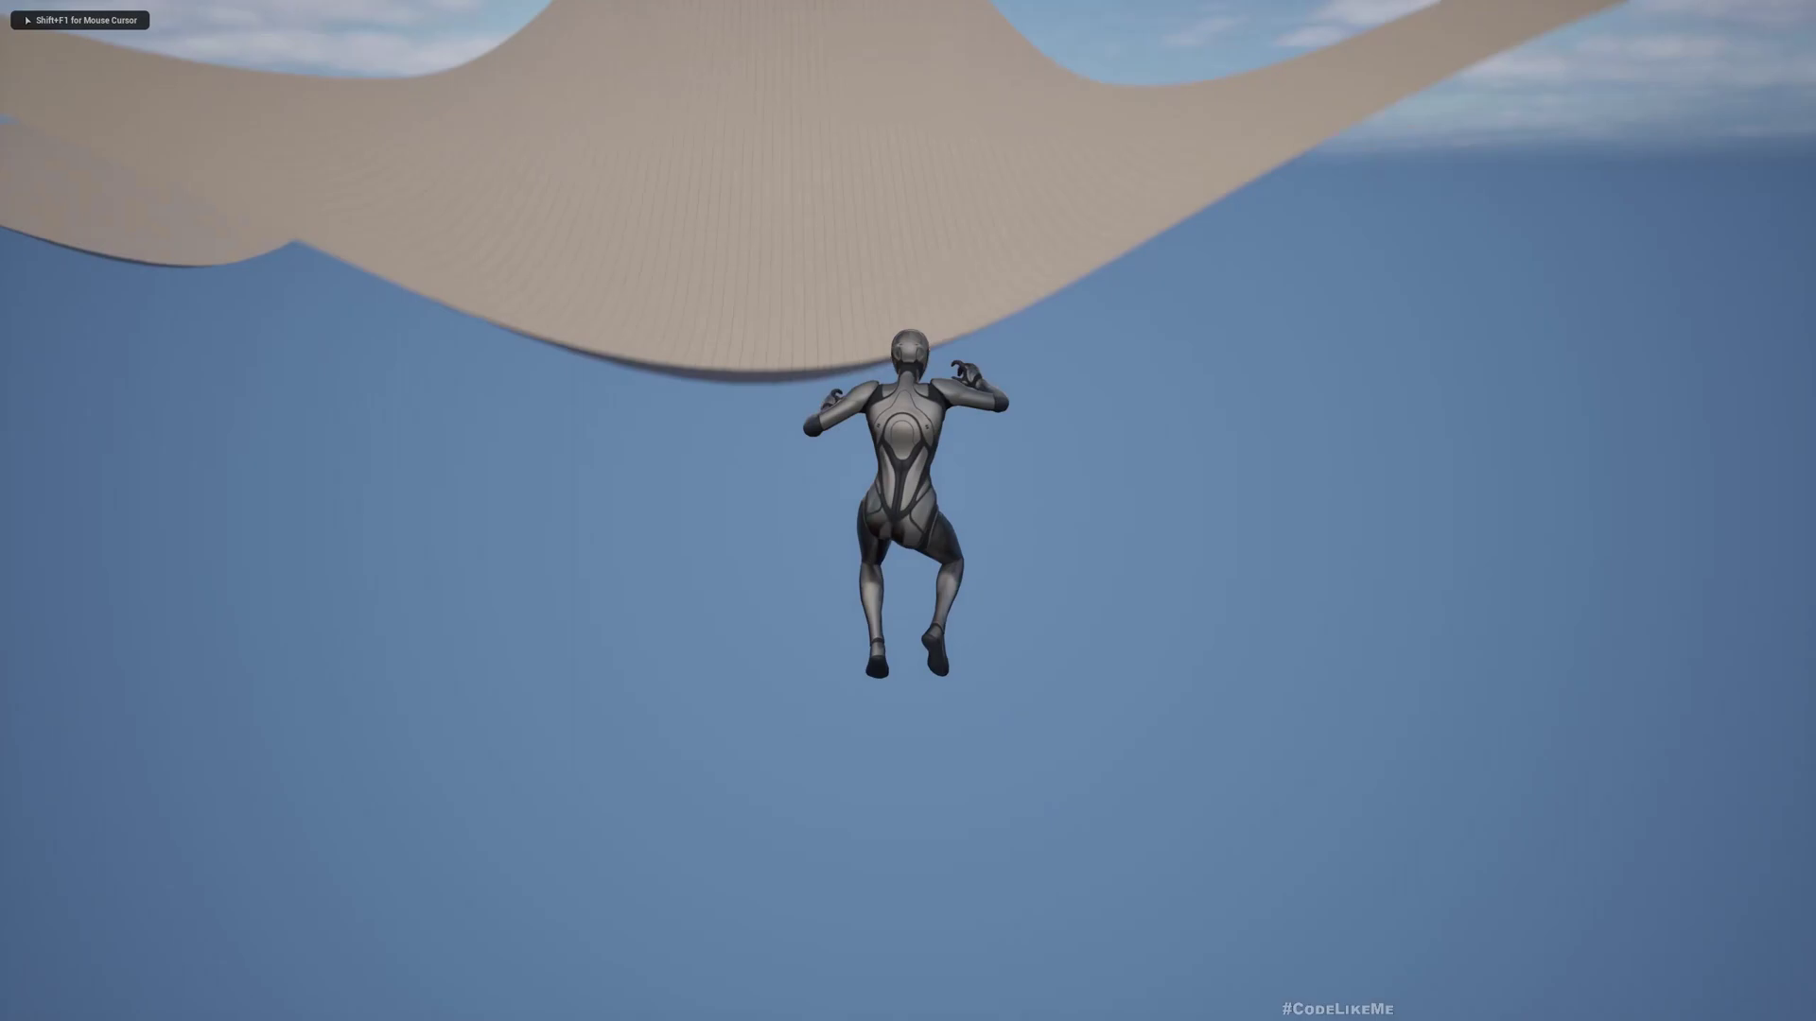
{"action": "key", "text": "Escape"}
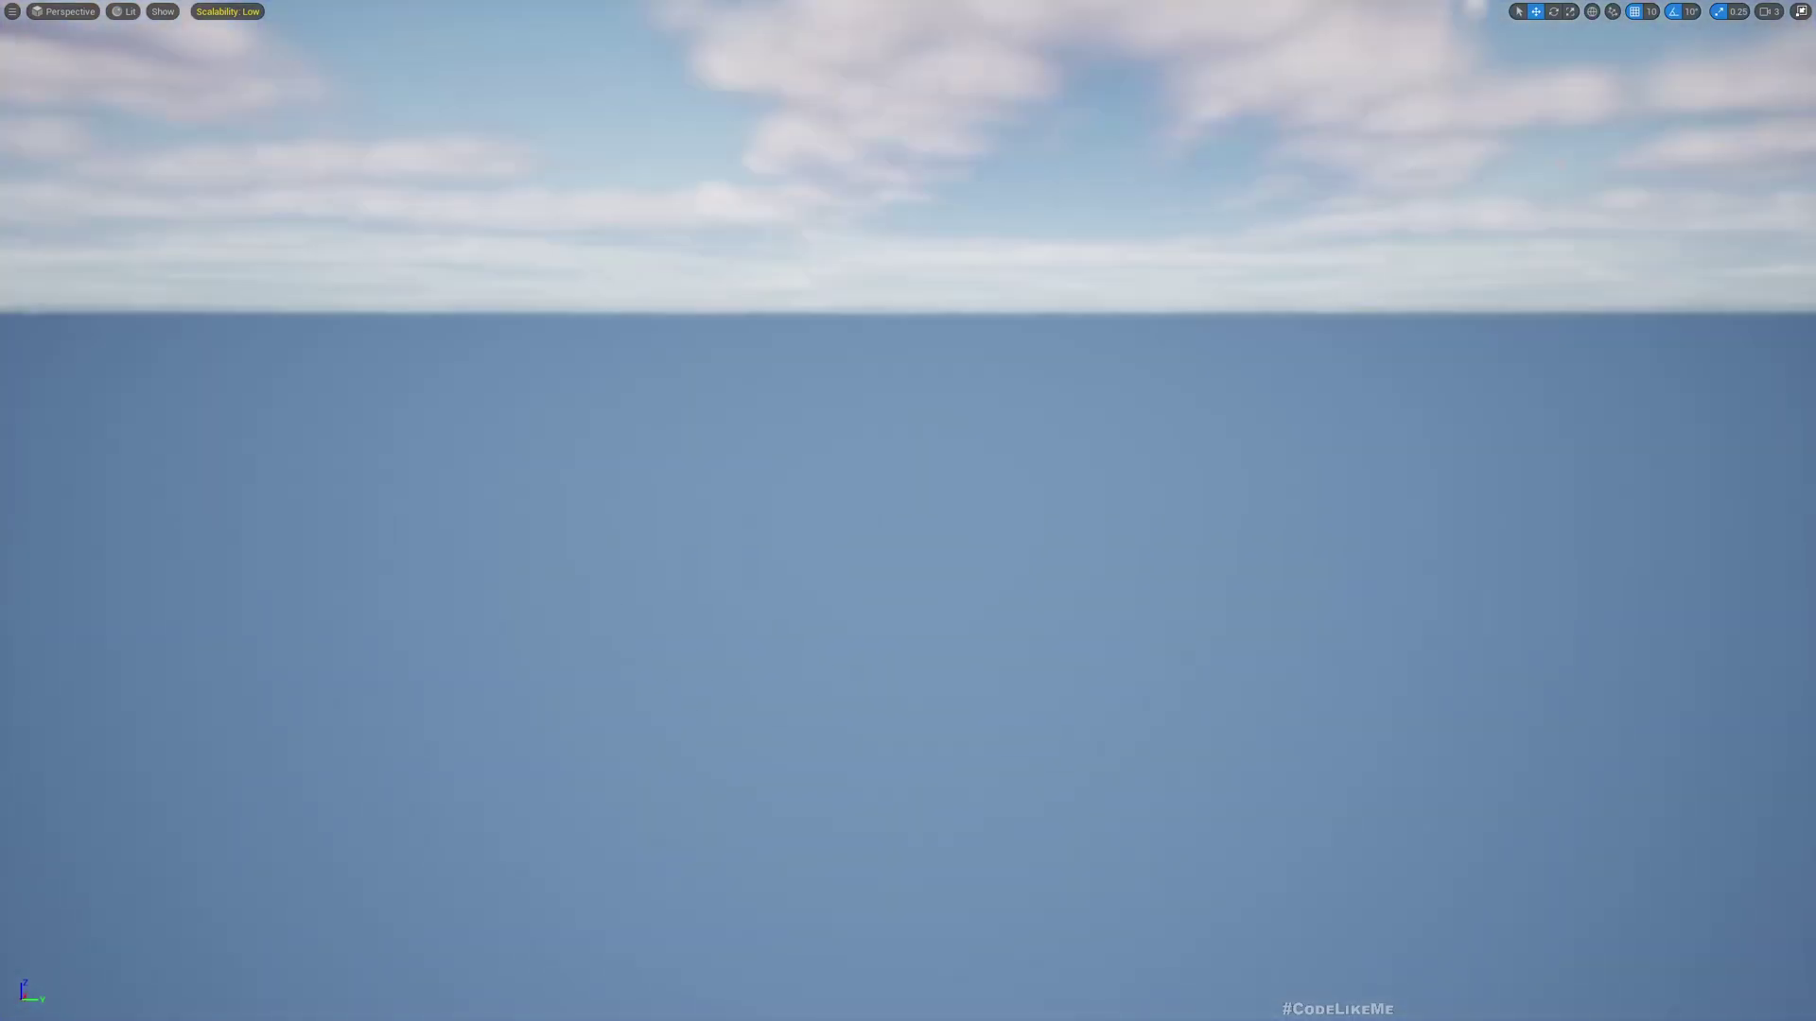
Step: Play-test the level again, run over the hills, examine the terrain mesh in wireframe, stop, and return to BP_World's GetHeight graph
{"action": "key", "text": "alt+p"}
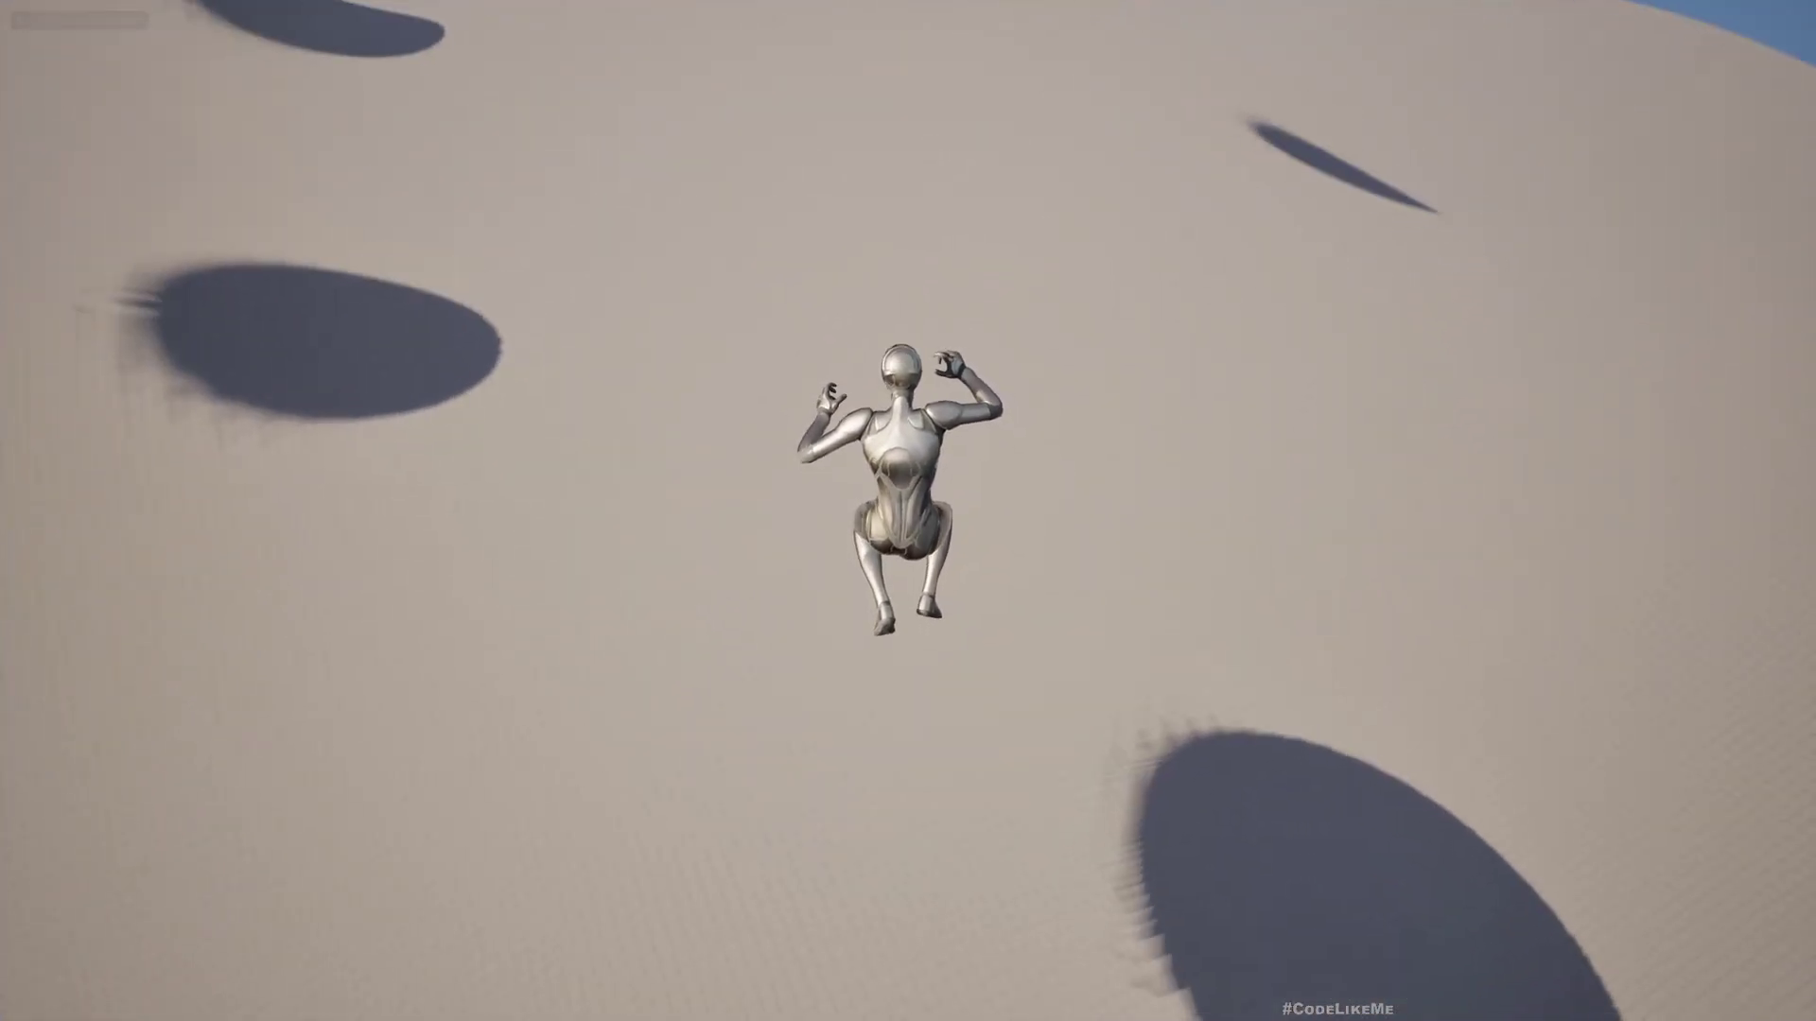
{"action": "key", "text": "w"}
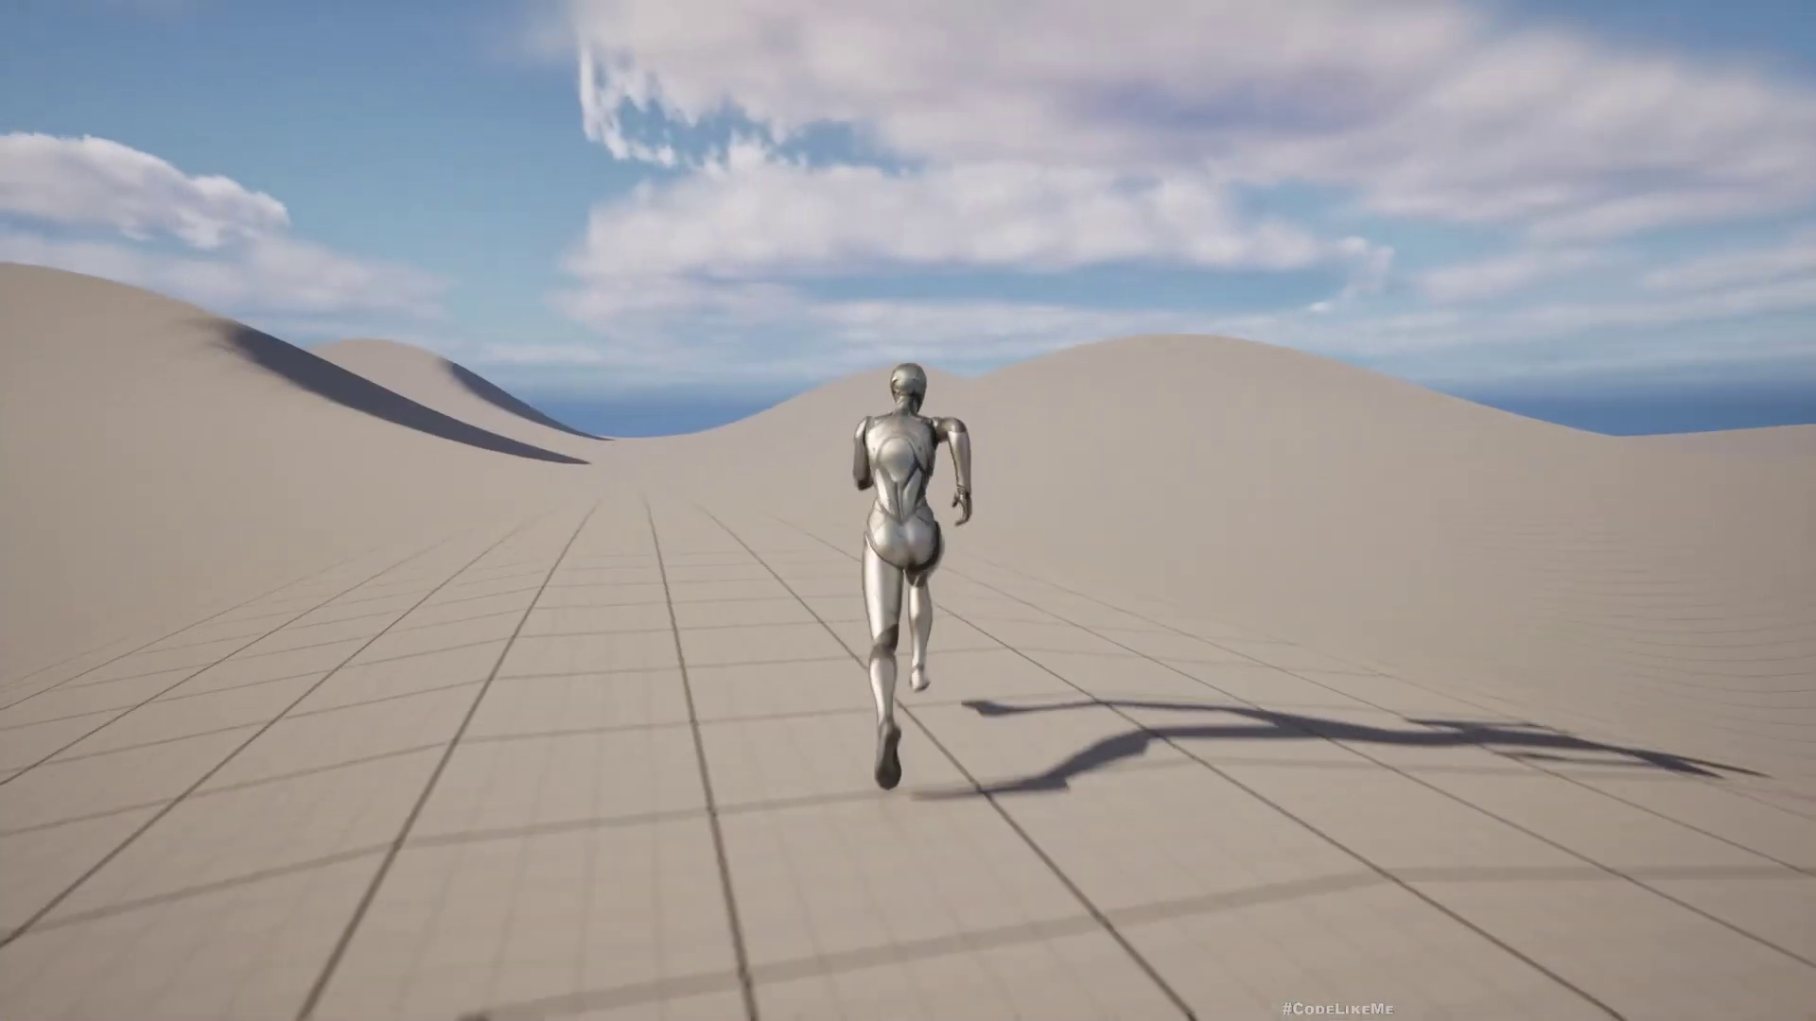
{"action": "key", "text": "a"}
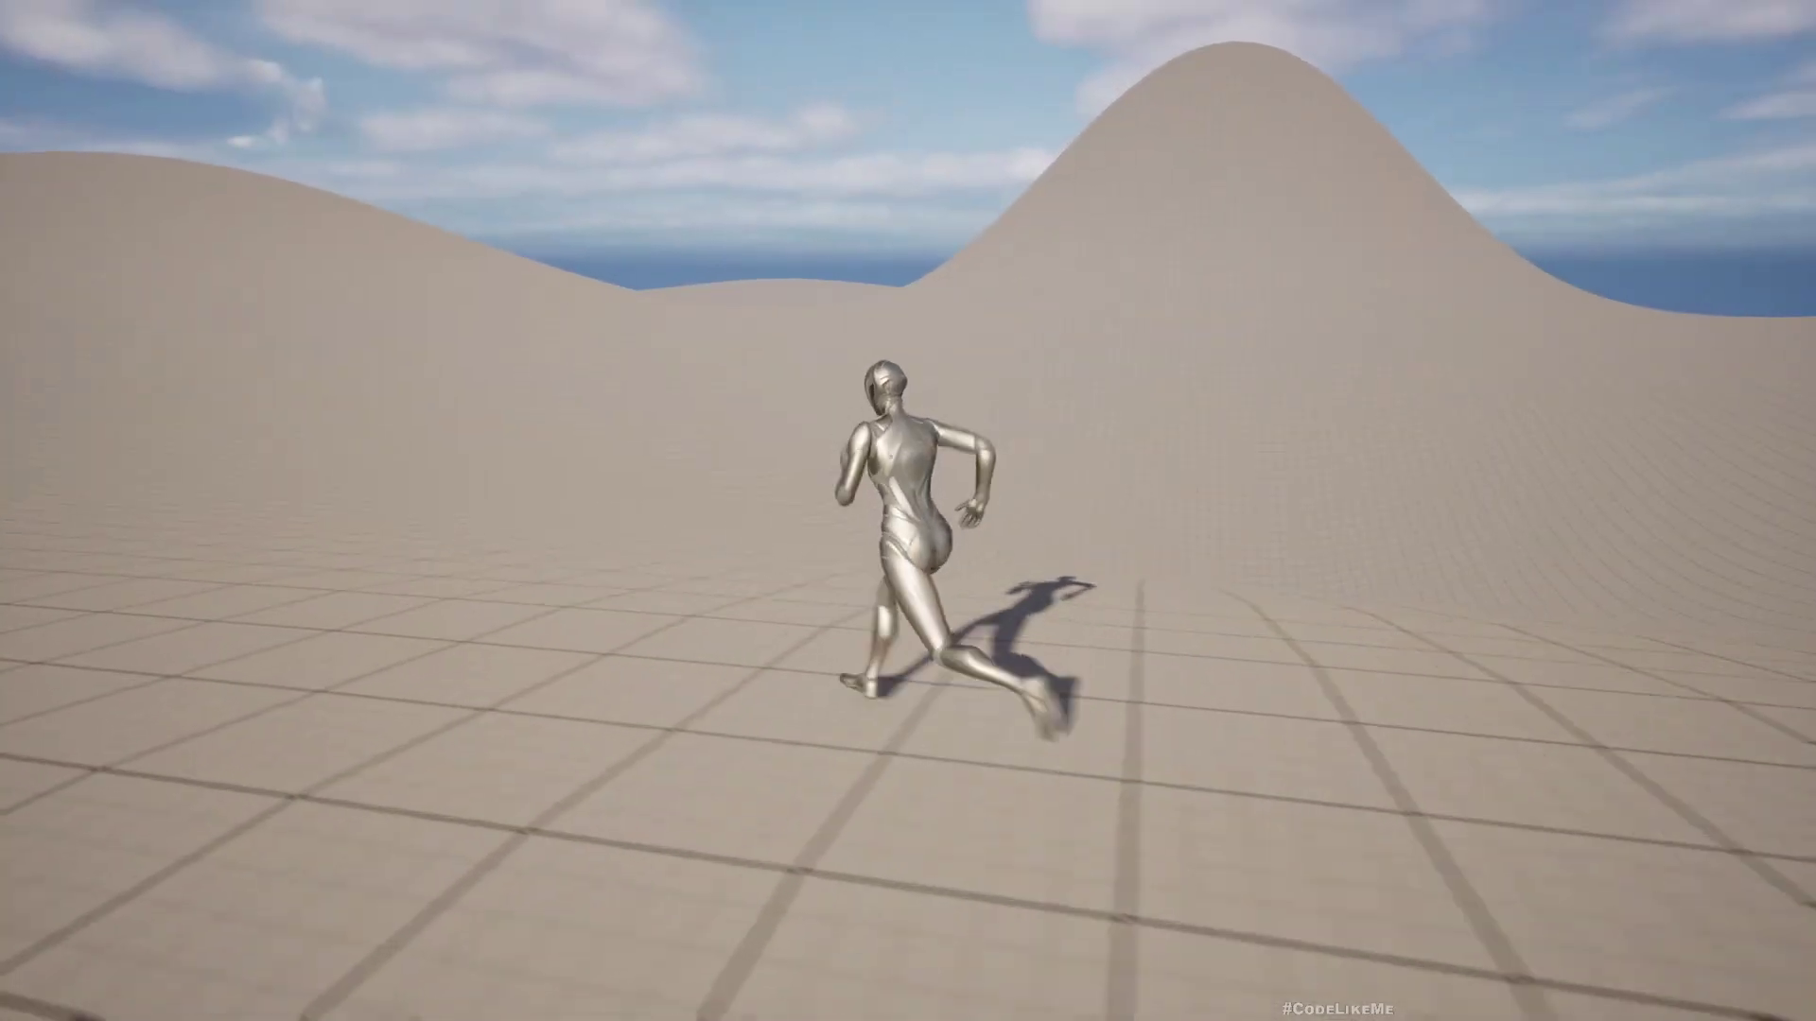
{"action": "key", "text": "w"}
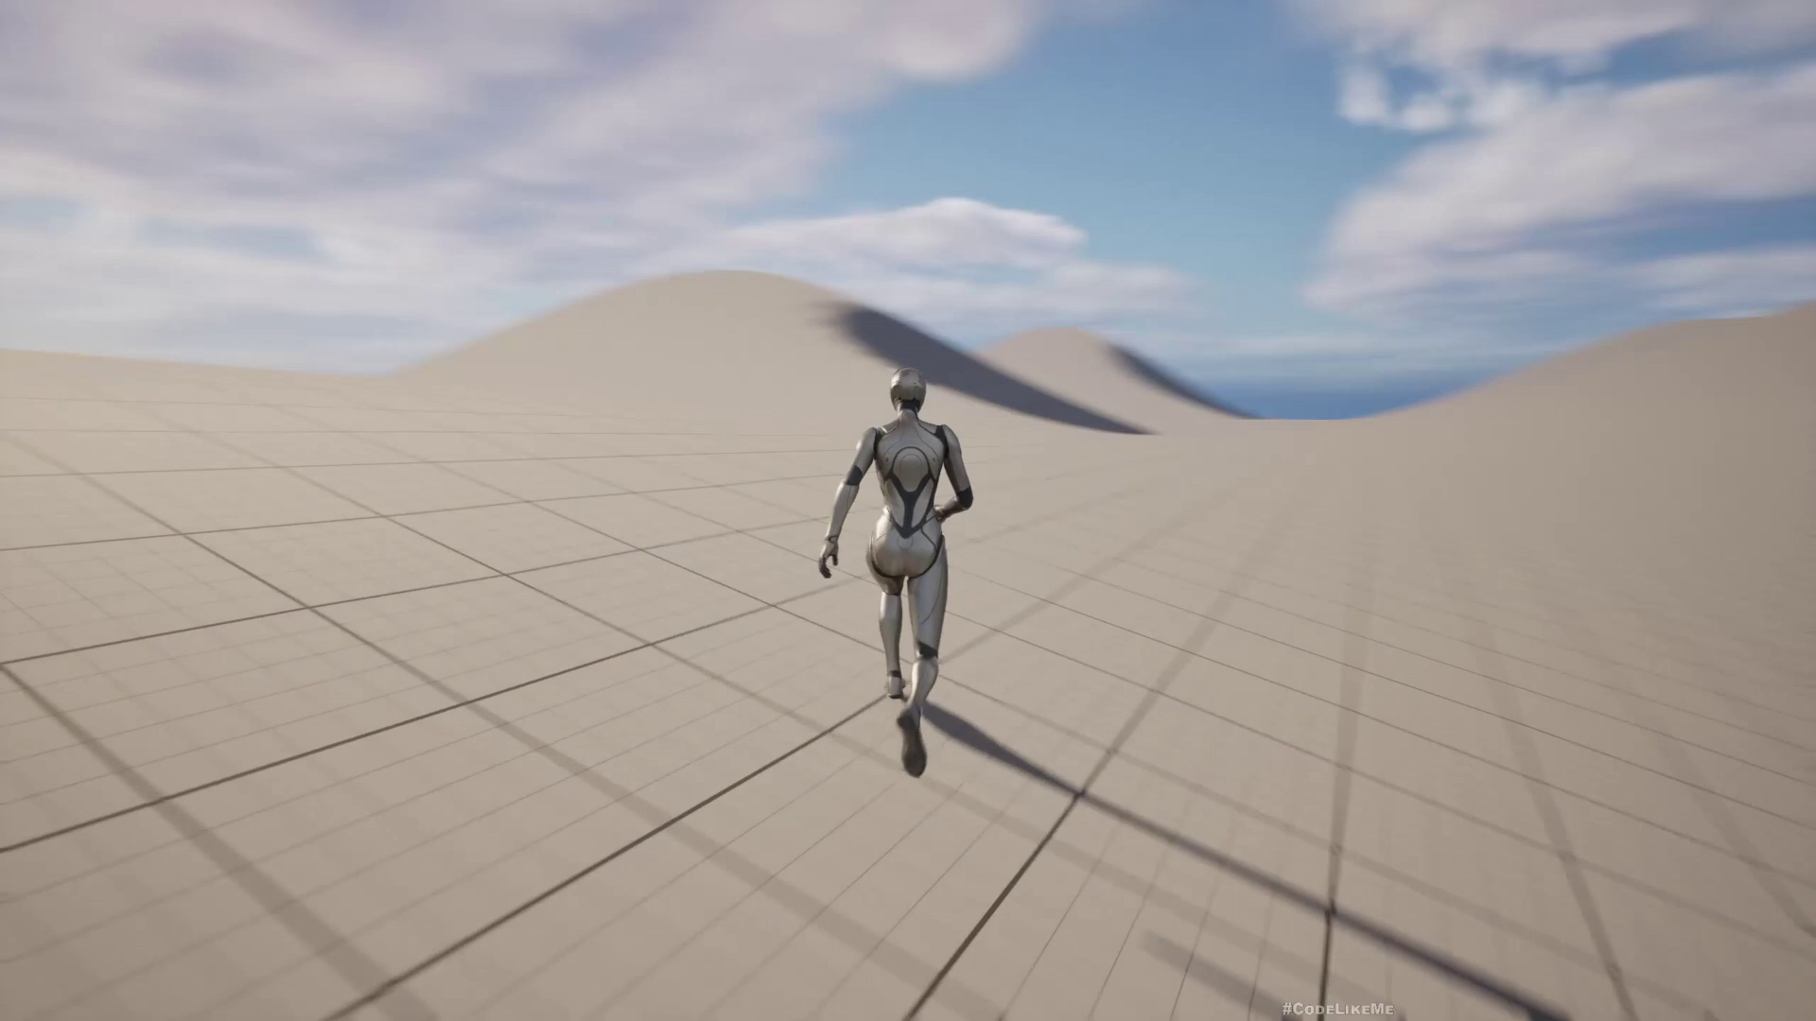
{"action": "key", "text": "a"}
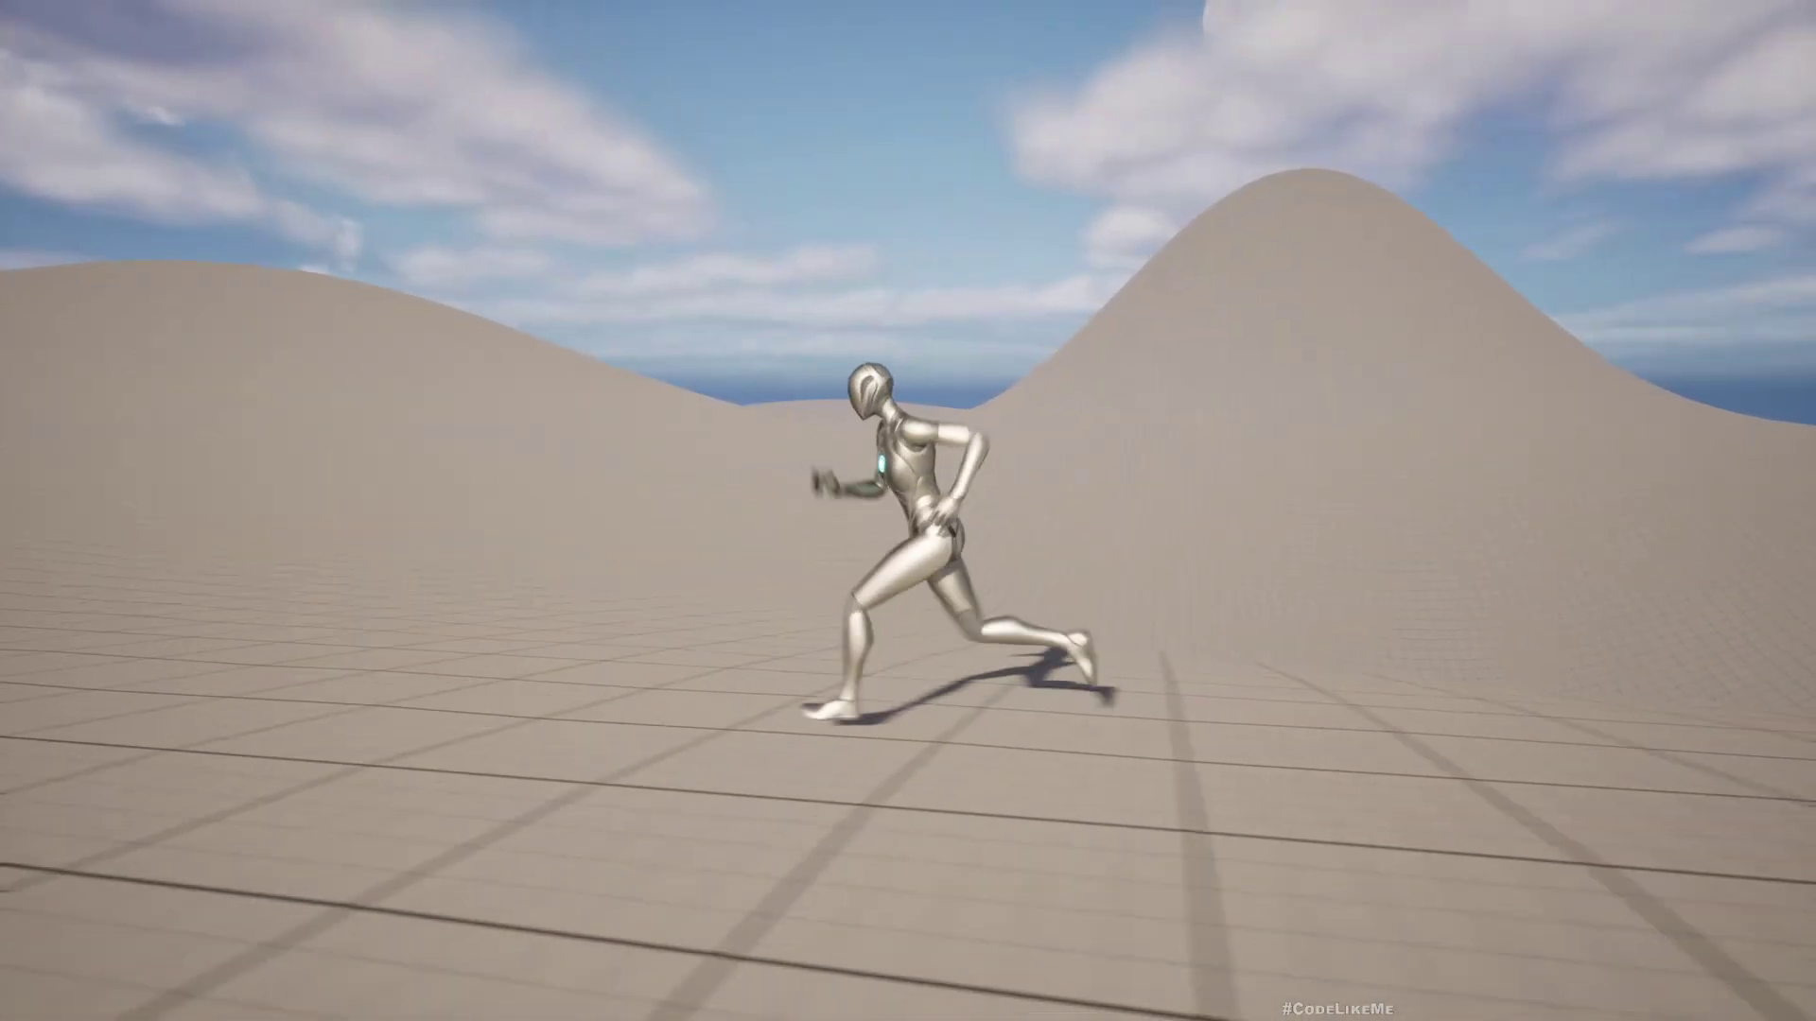
{"action": "key", "text": "w"}
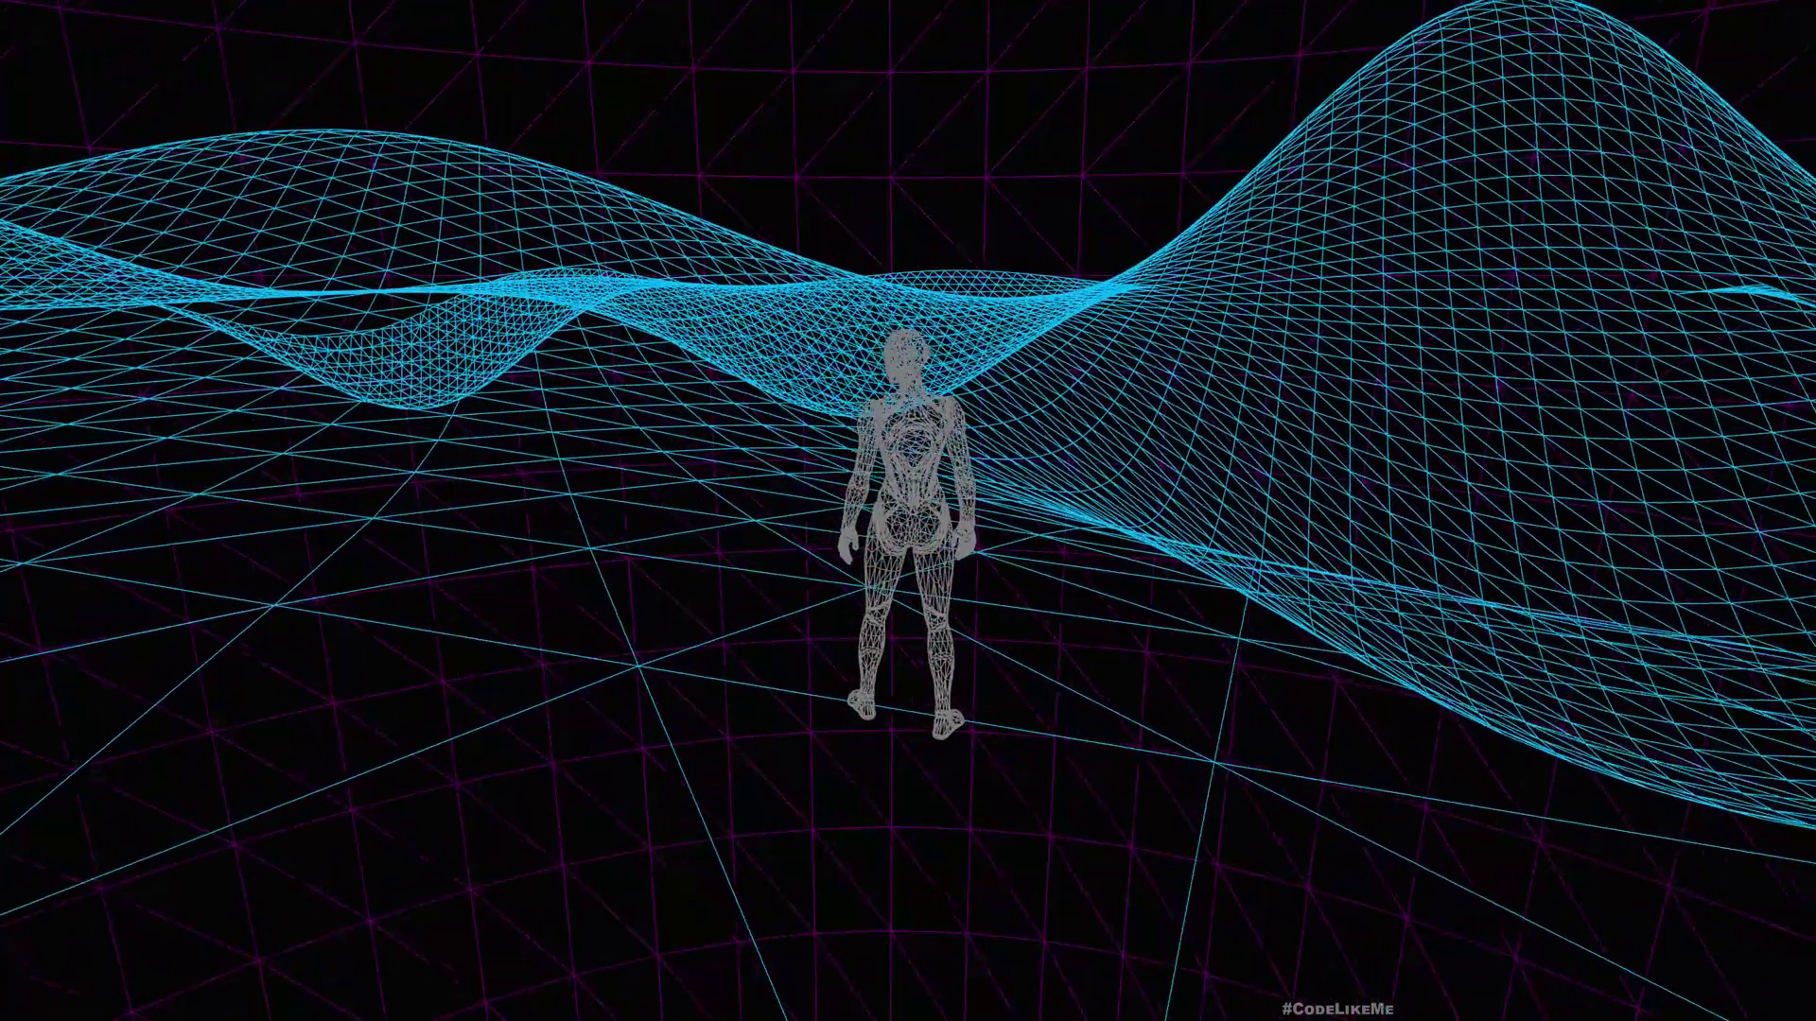
{"action": "key", "text": "a"}
{"action": "key", "text": "w"}
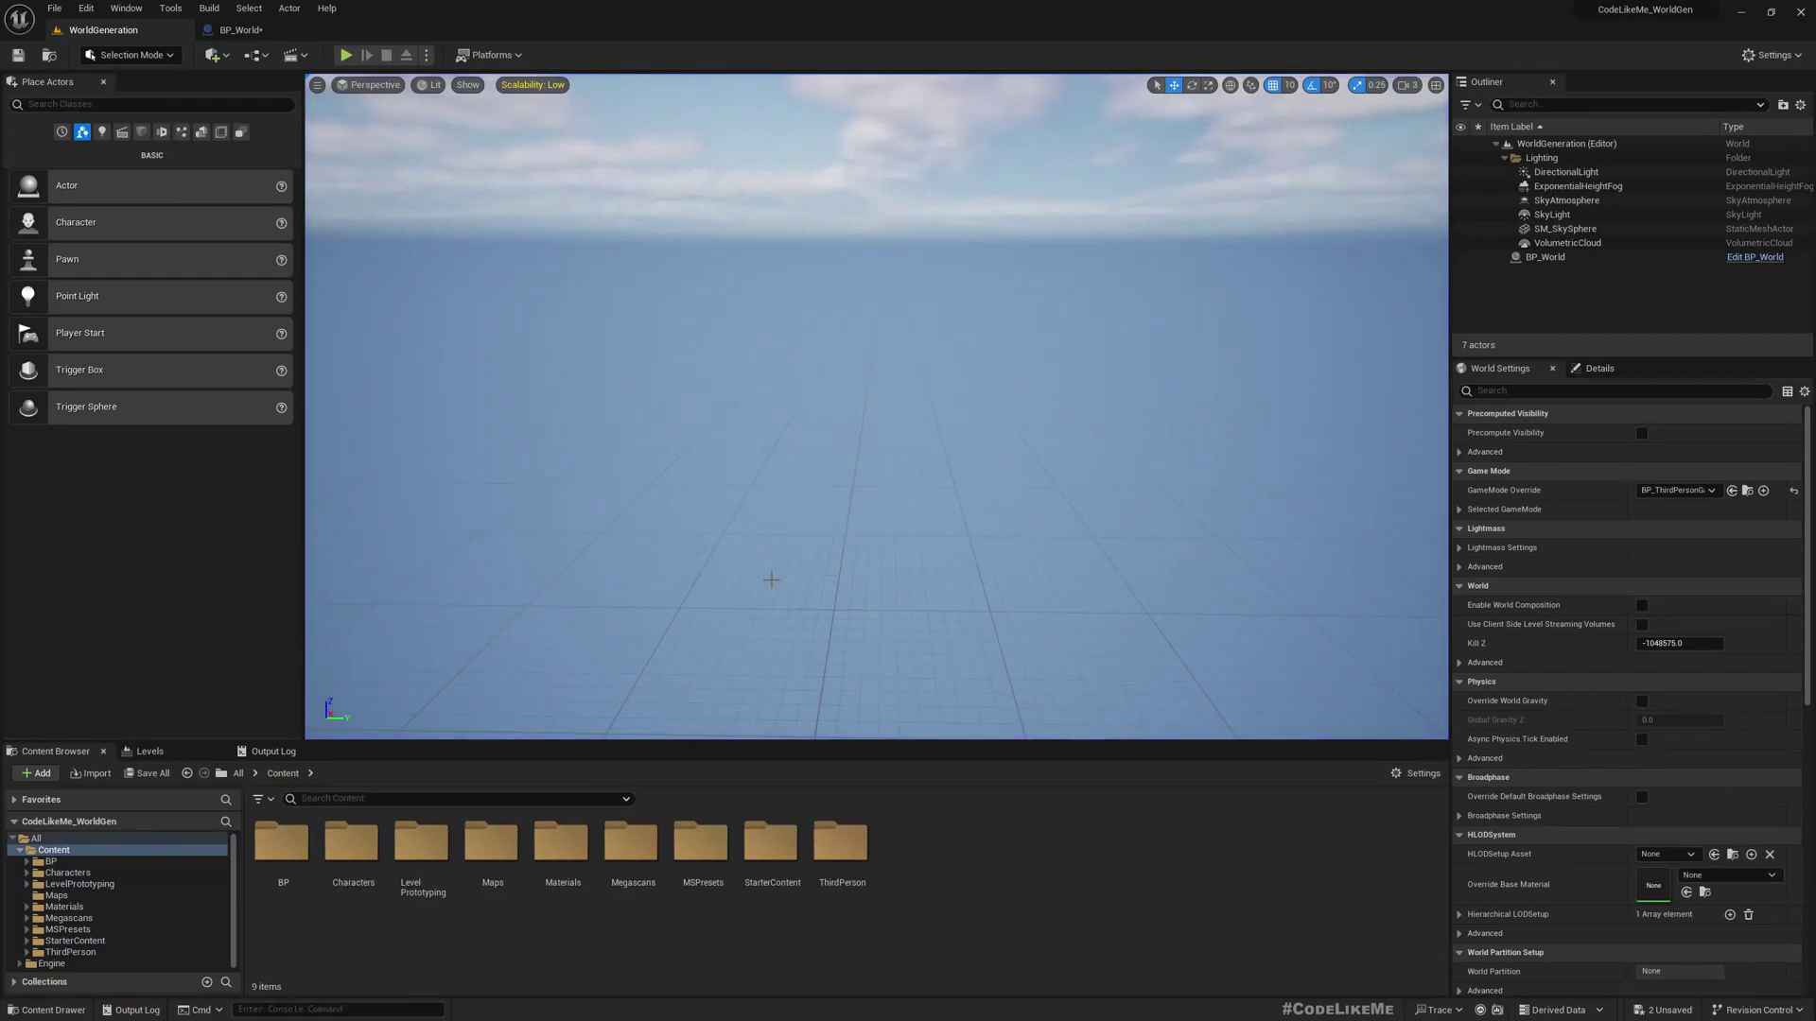
{"action": "left_click", "coordinate": [239, 30]}
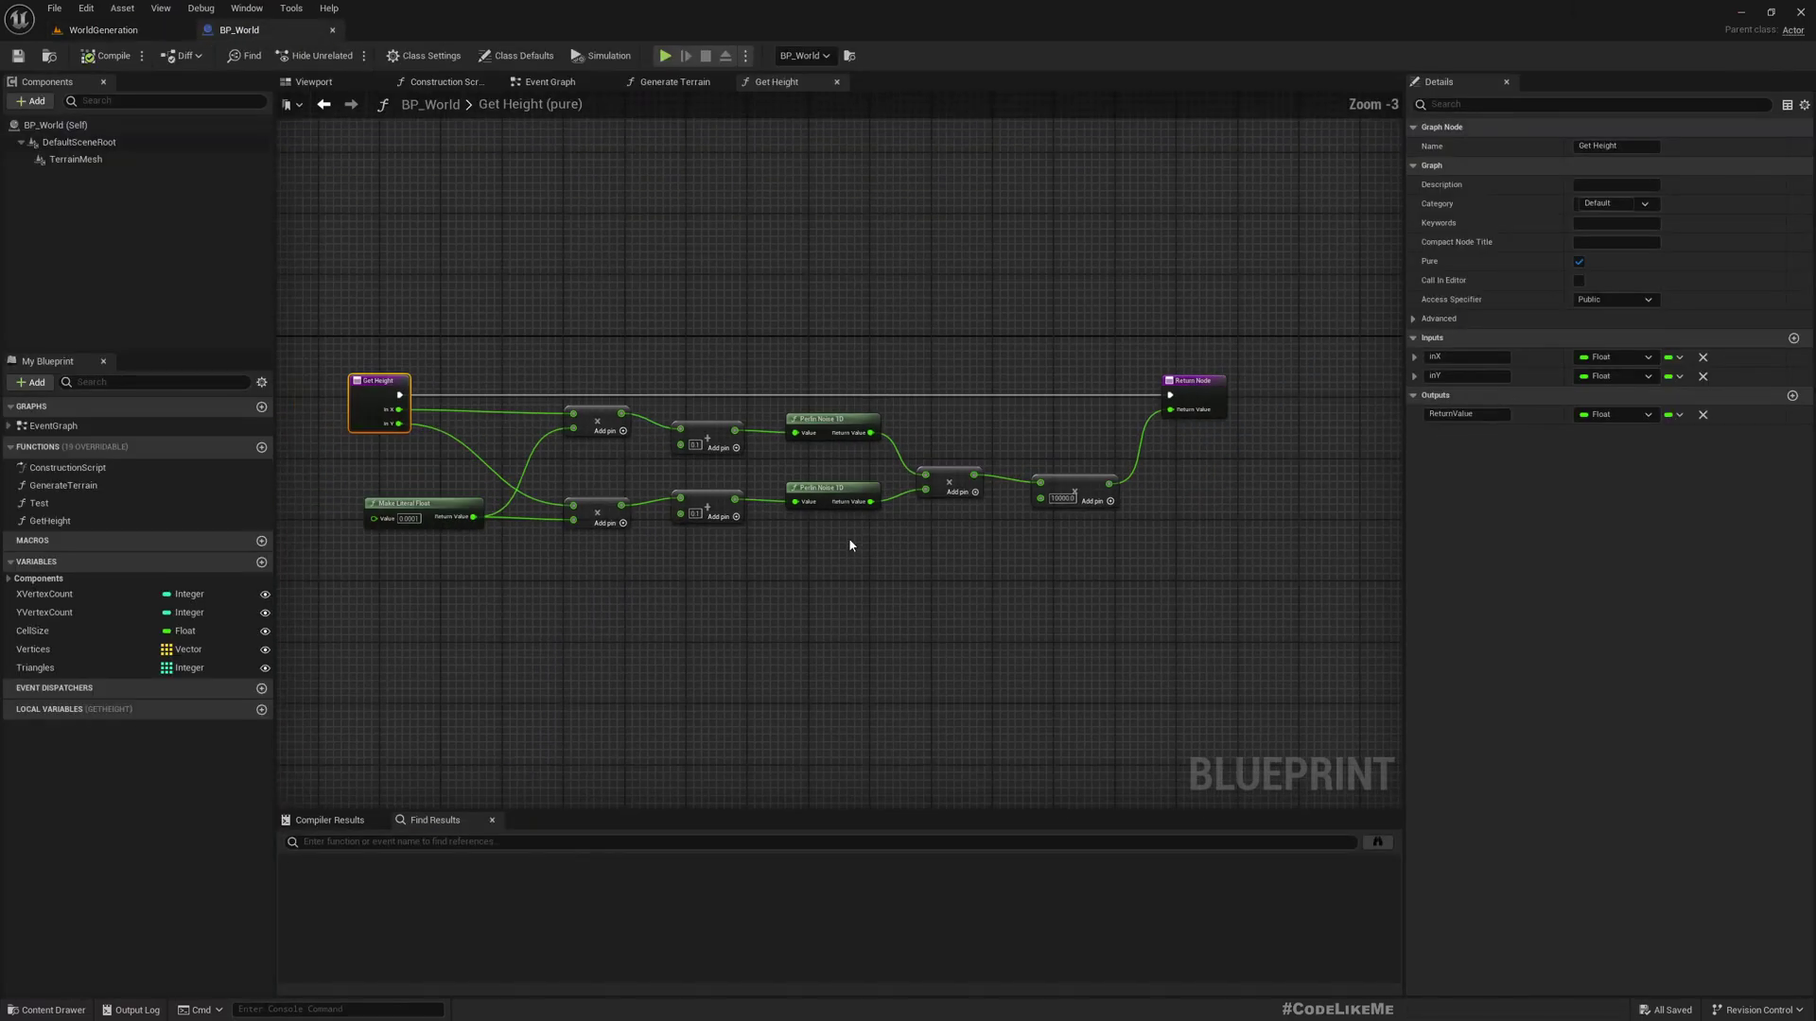
Step: Feed the final Multiply node's second input from a new Make Literal Float node valued 10000, placed below the 0.0001 literal
{"action": "scroll", "coordinate": [600, 545], "scroll_direction": "up", "scroll_amount": 2}
{"action": "left_click_drag", "start_coordinate": [410, 355], "coordinate": [1177, 577]}
{"action": "right_click_drag", "start_coordinate": [749, 637], "coordinate": [822, 630]}
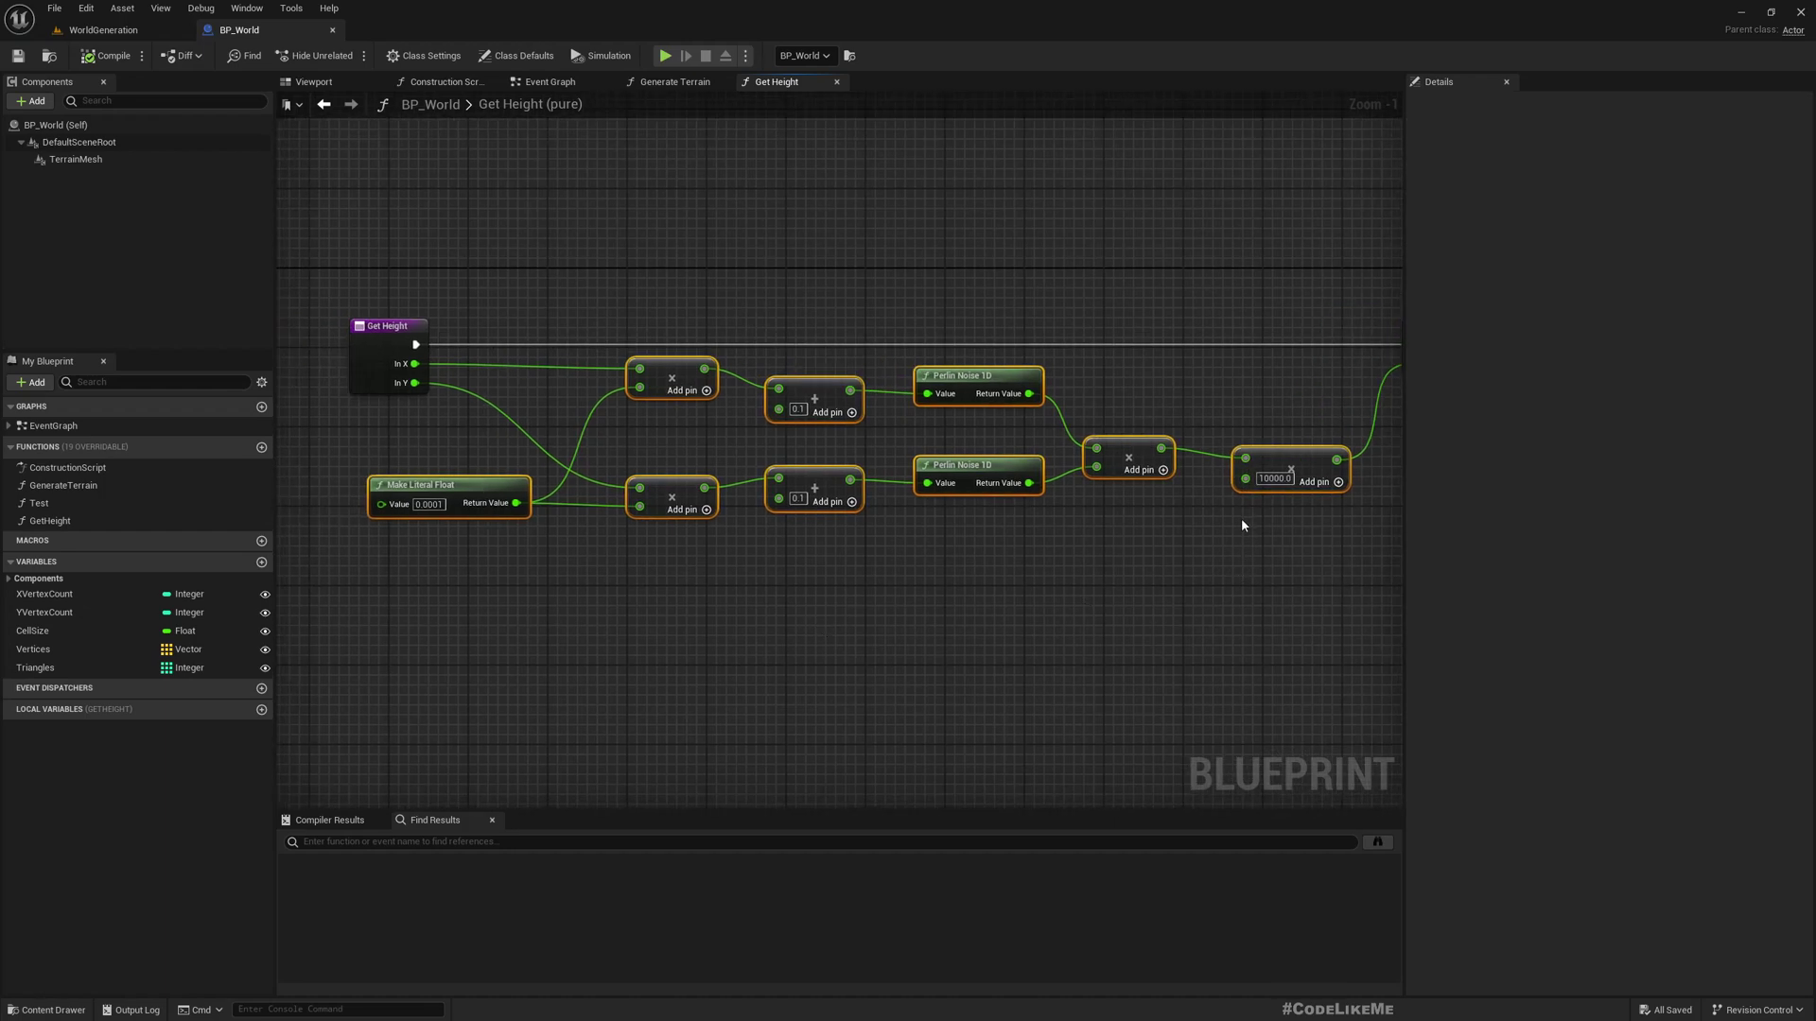
{"action": "left_click_drag", "start_coordinate": [1245, 479], "coordinate": [483, 599]}
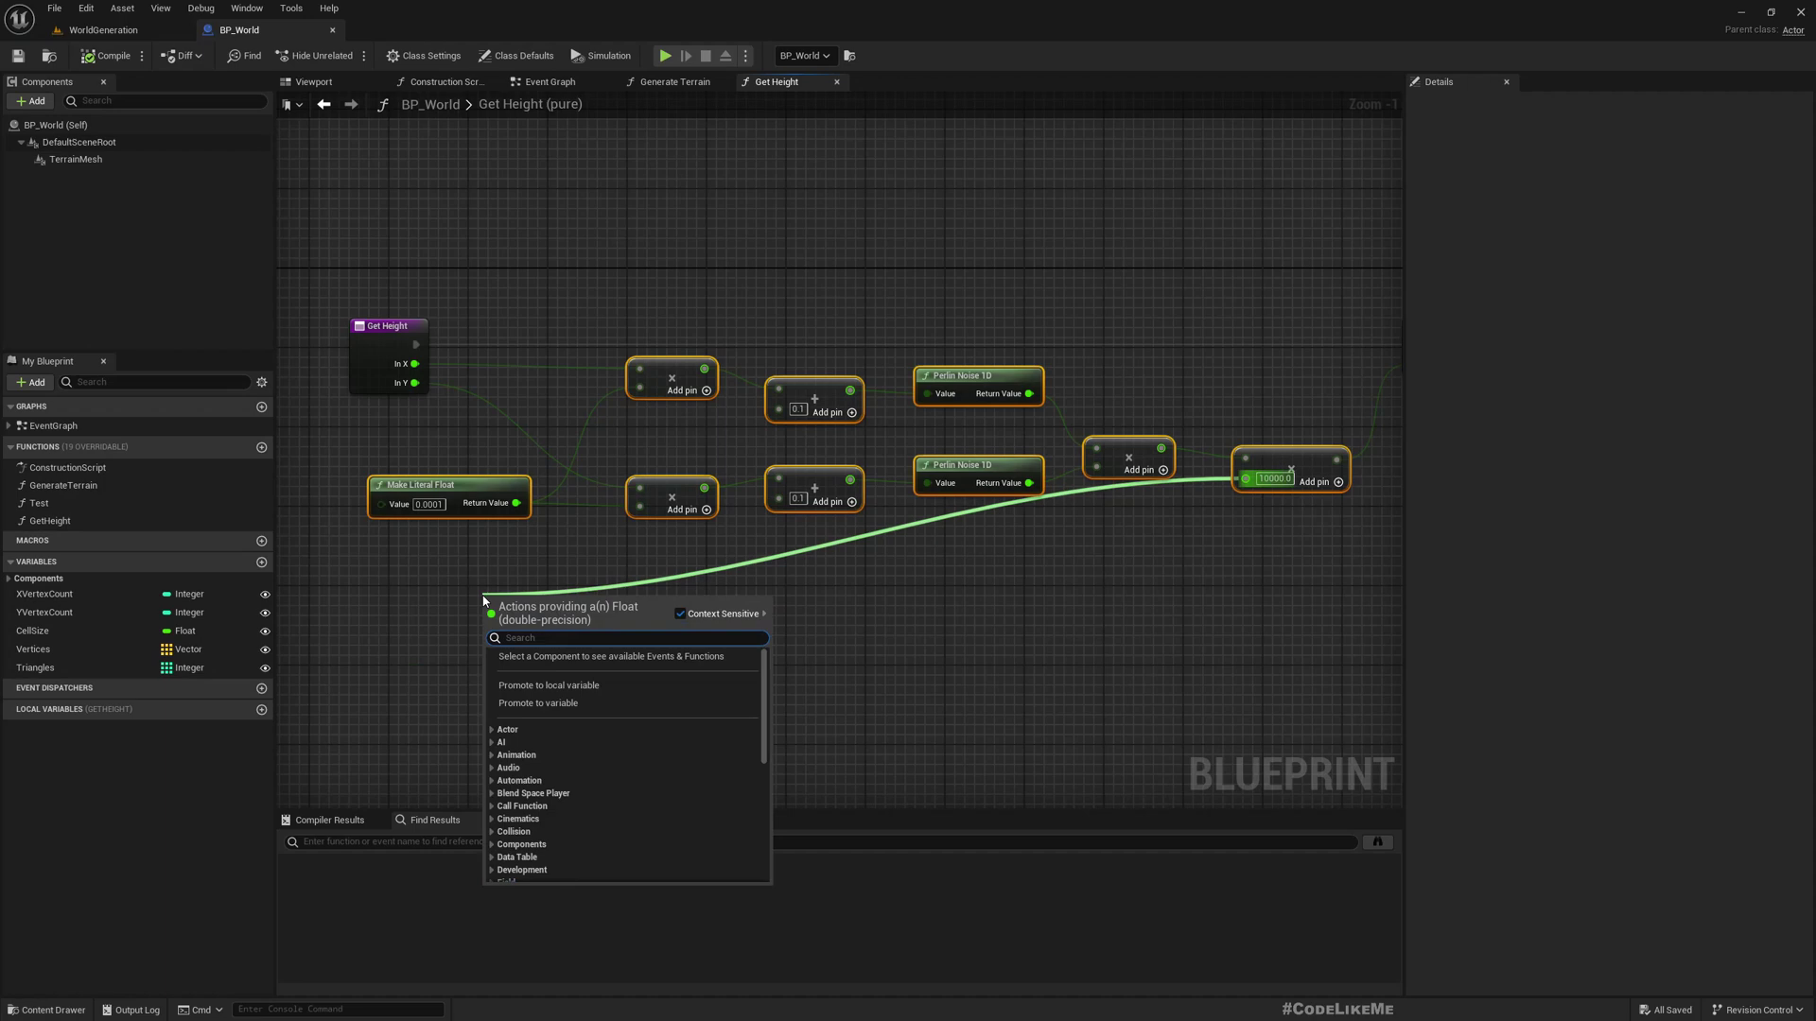
{"action": "type", "text": "make"}
{"action": "key", "text": "Return"}
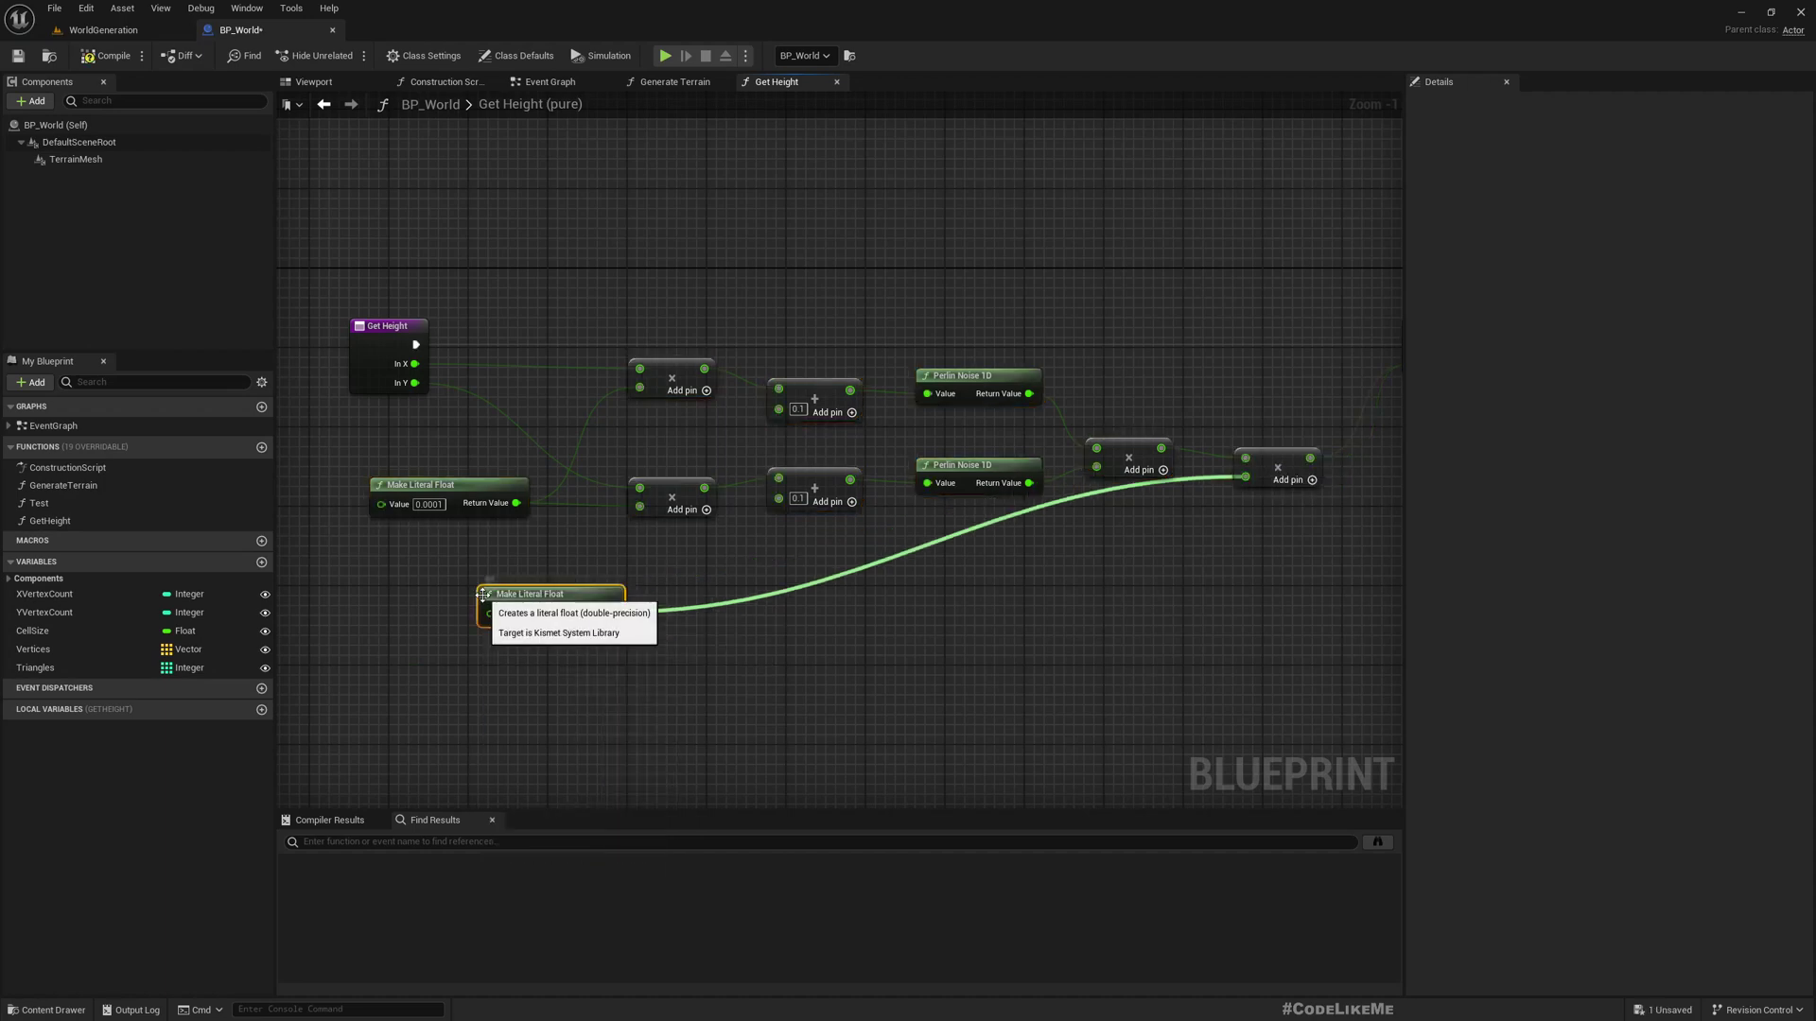
{"action": "left_click", "coordinate": [530, 613]}
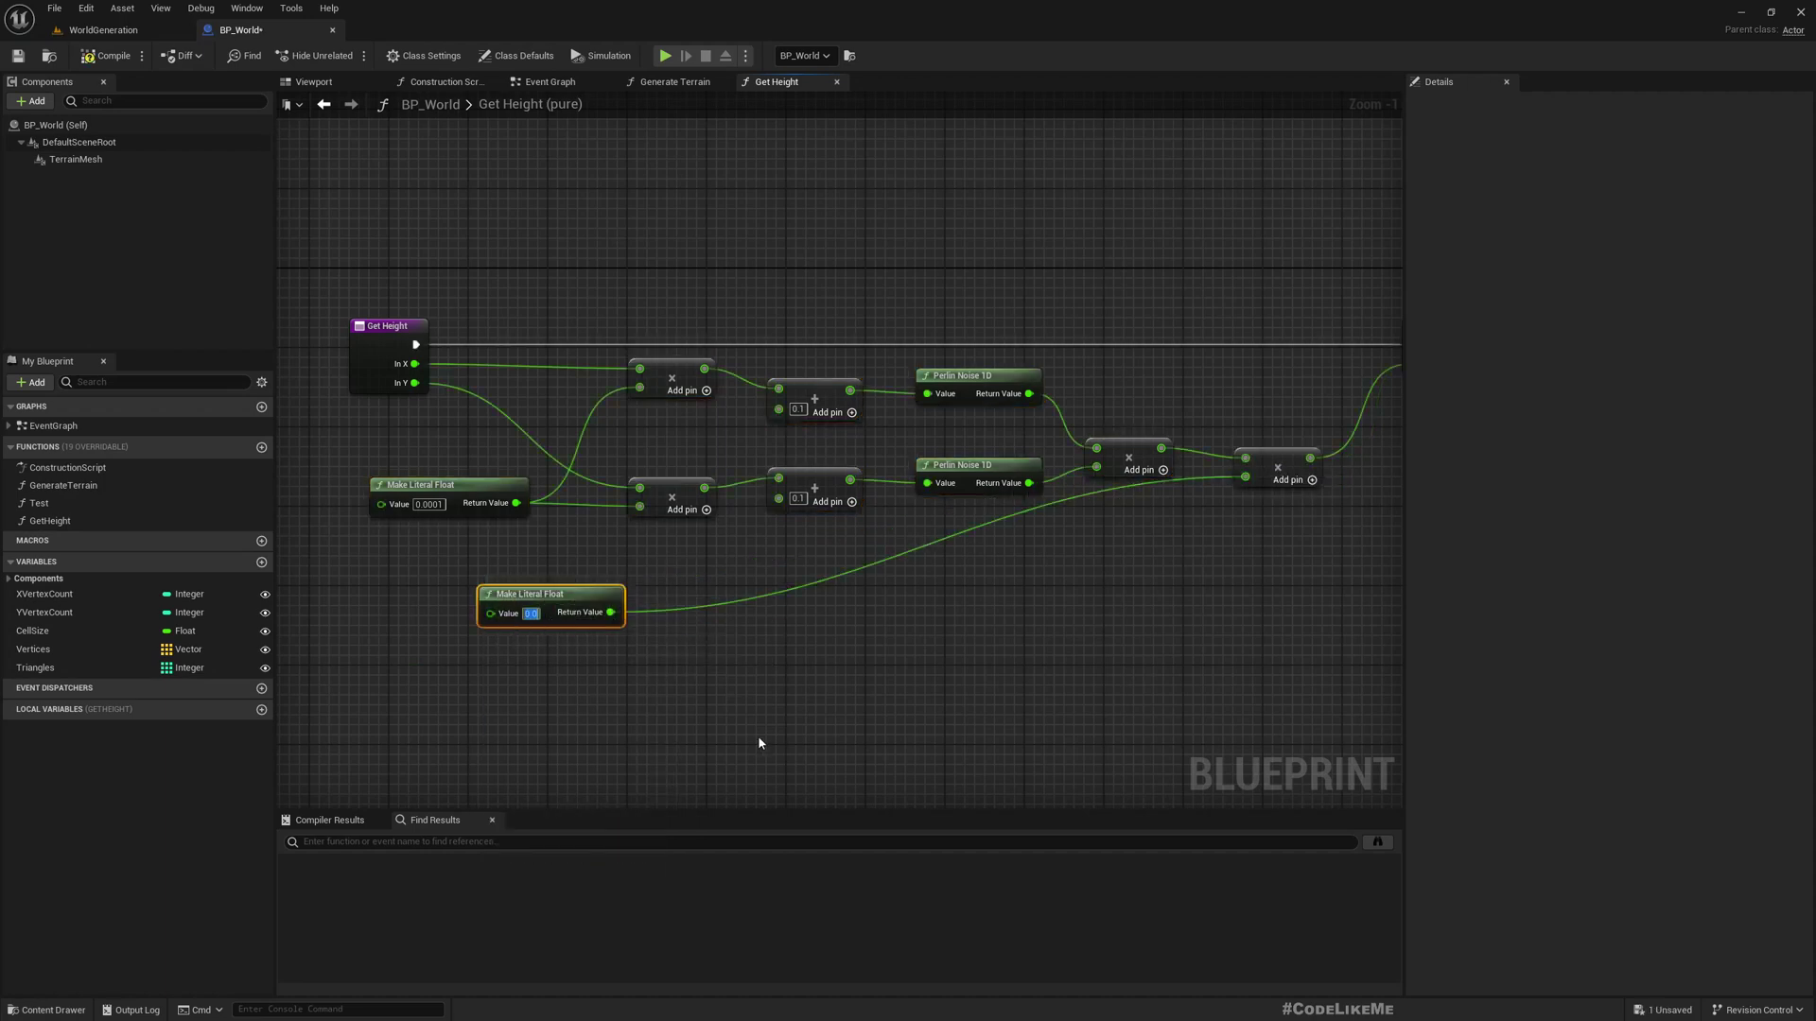
{"action": "type", "text": "10000"}
{"action": "key", "text": "Return"}
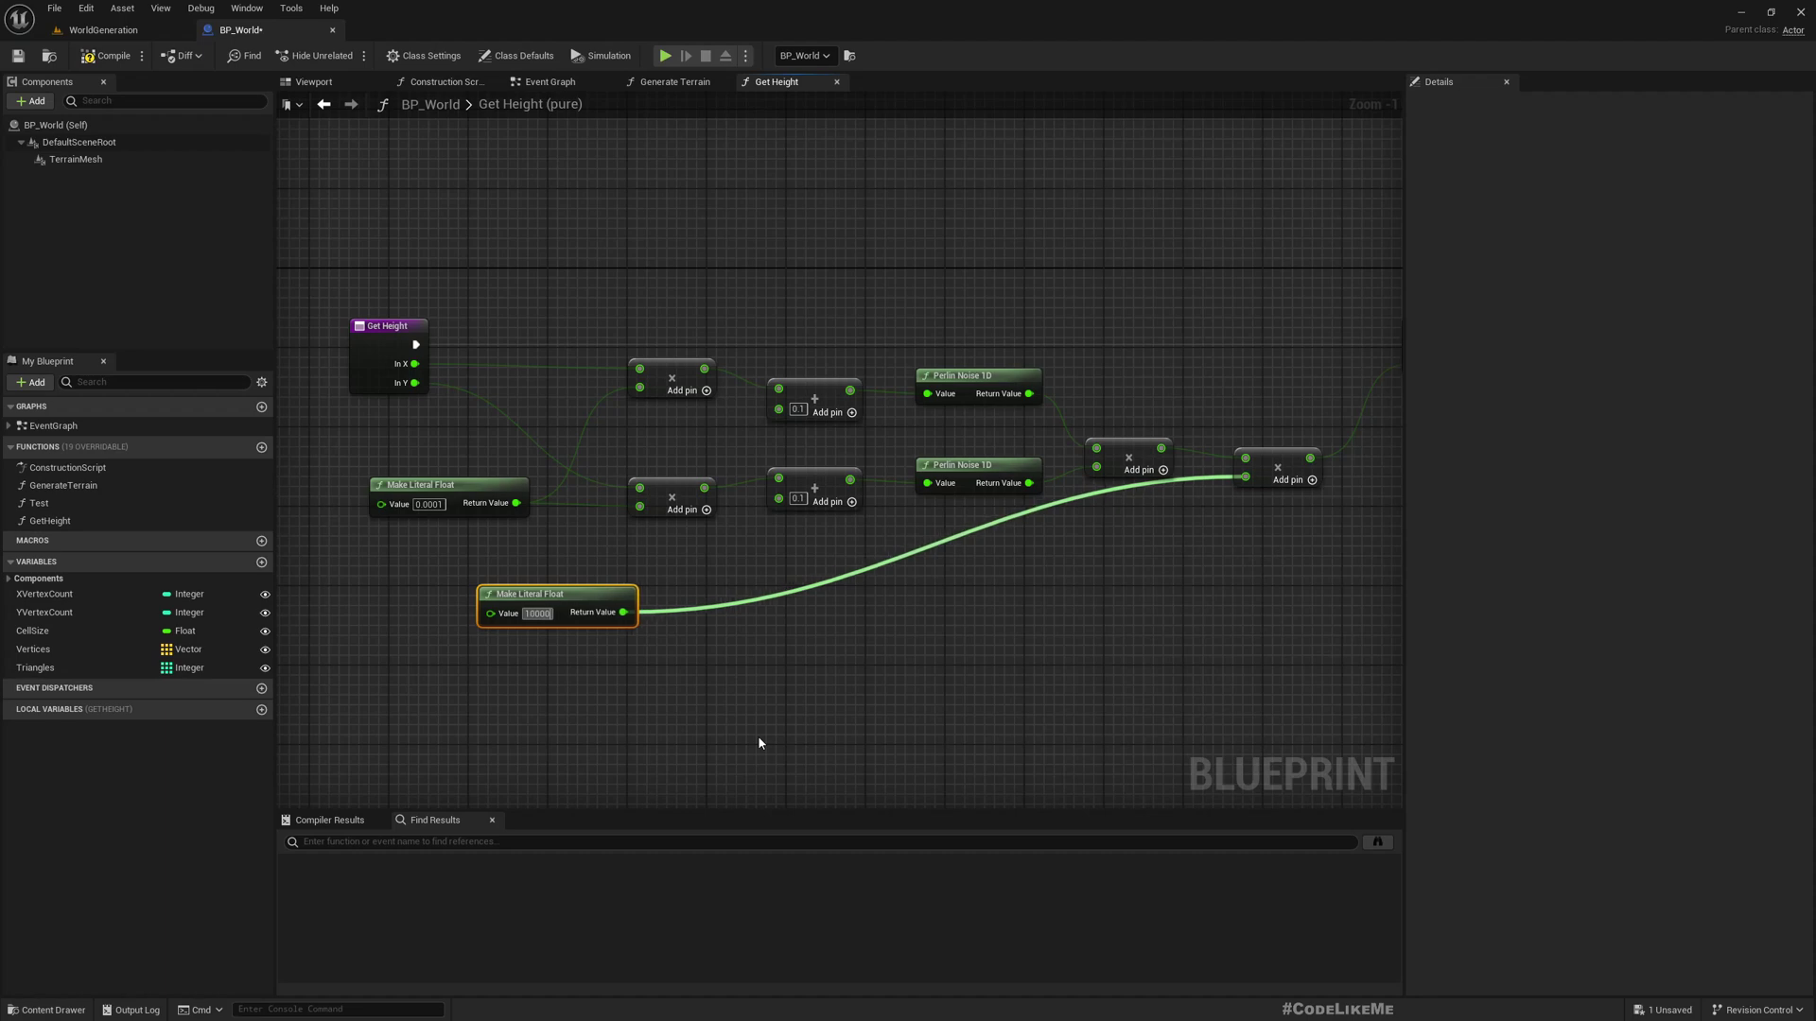
{"action": "left_click_drag", "start_coordinate": [609, 600], "coordinate": [530, 619]}
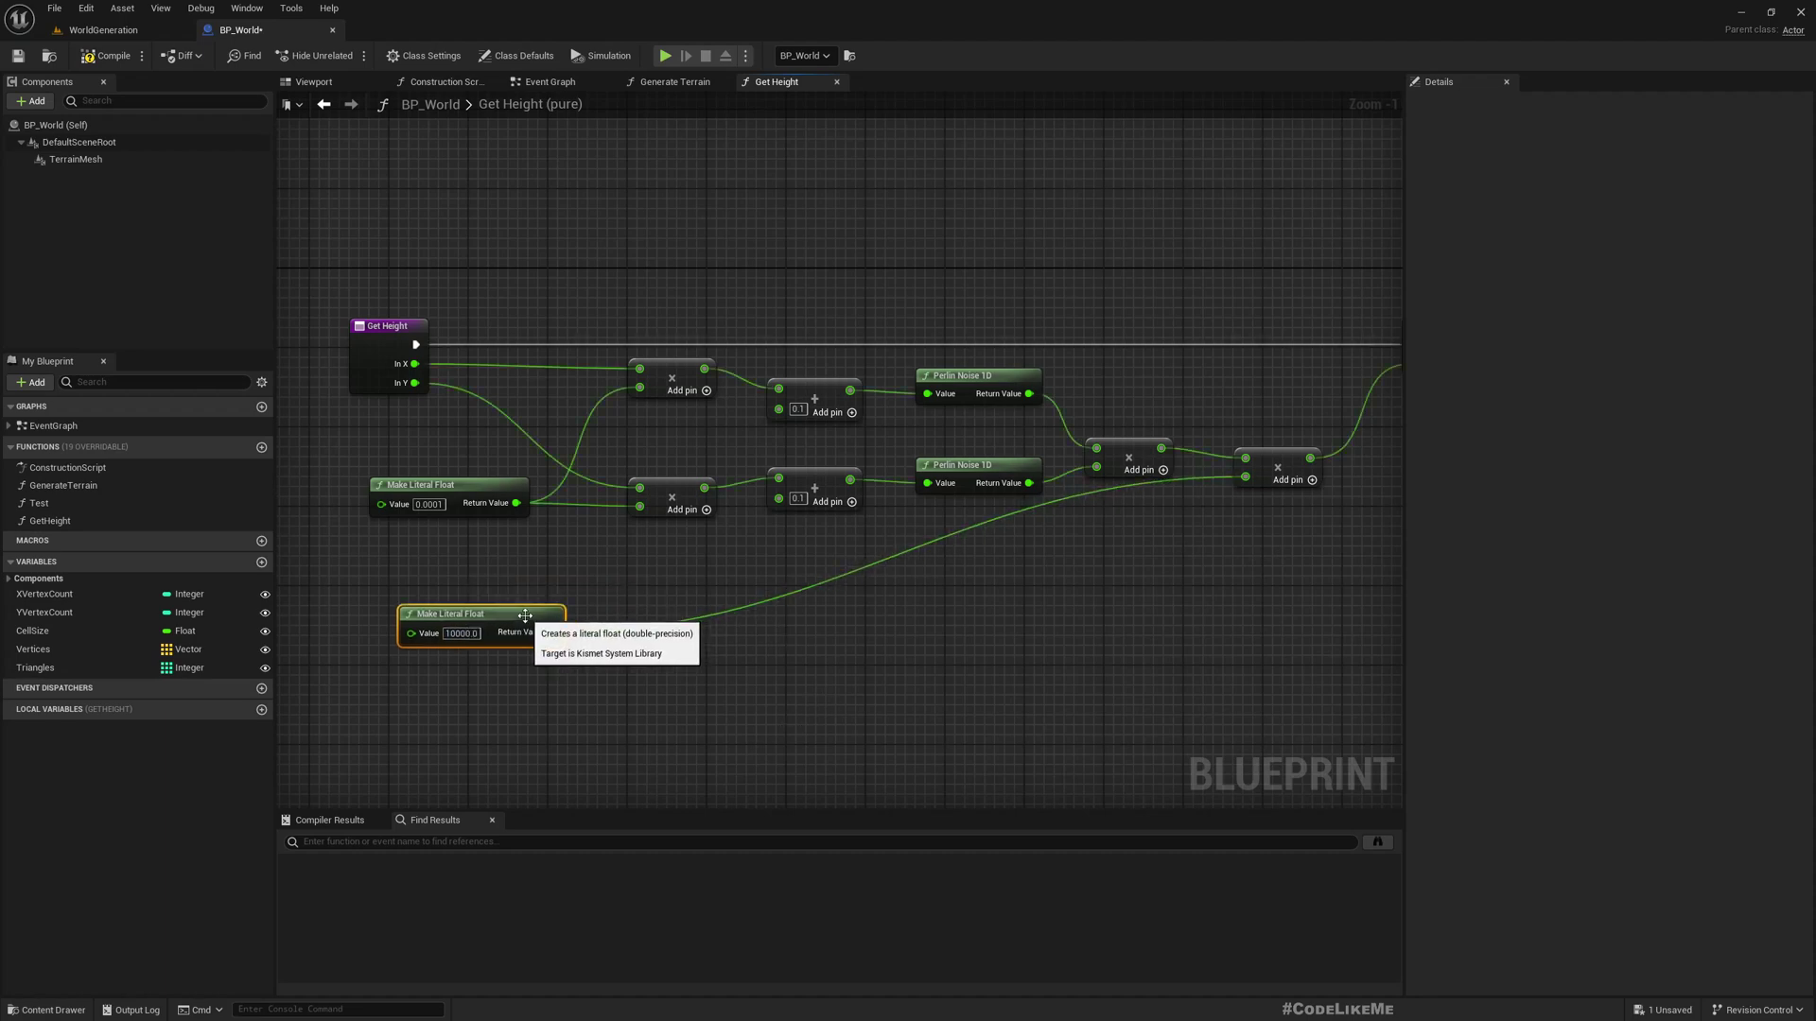
Step: Add a reroute node on the 0.0001 literal's wire and connect it to the lower Multiply node's second input
{"action": "scroll", "coordinate": [714, 330], "scroll_direction": "down", "scroll_amount": 1}
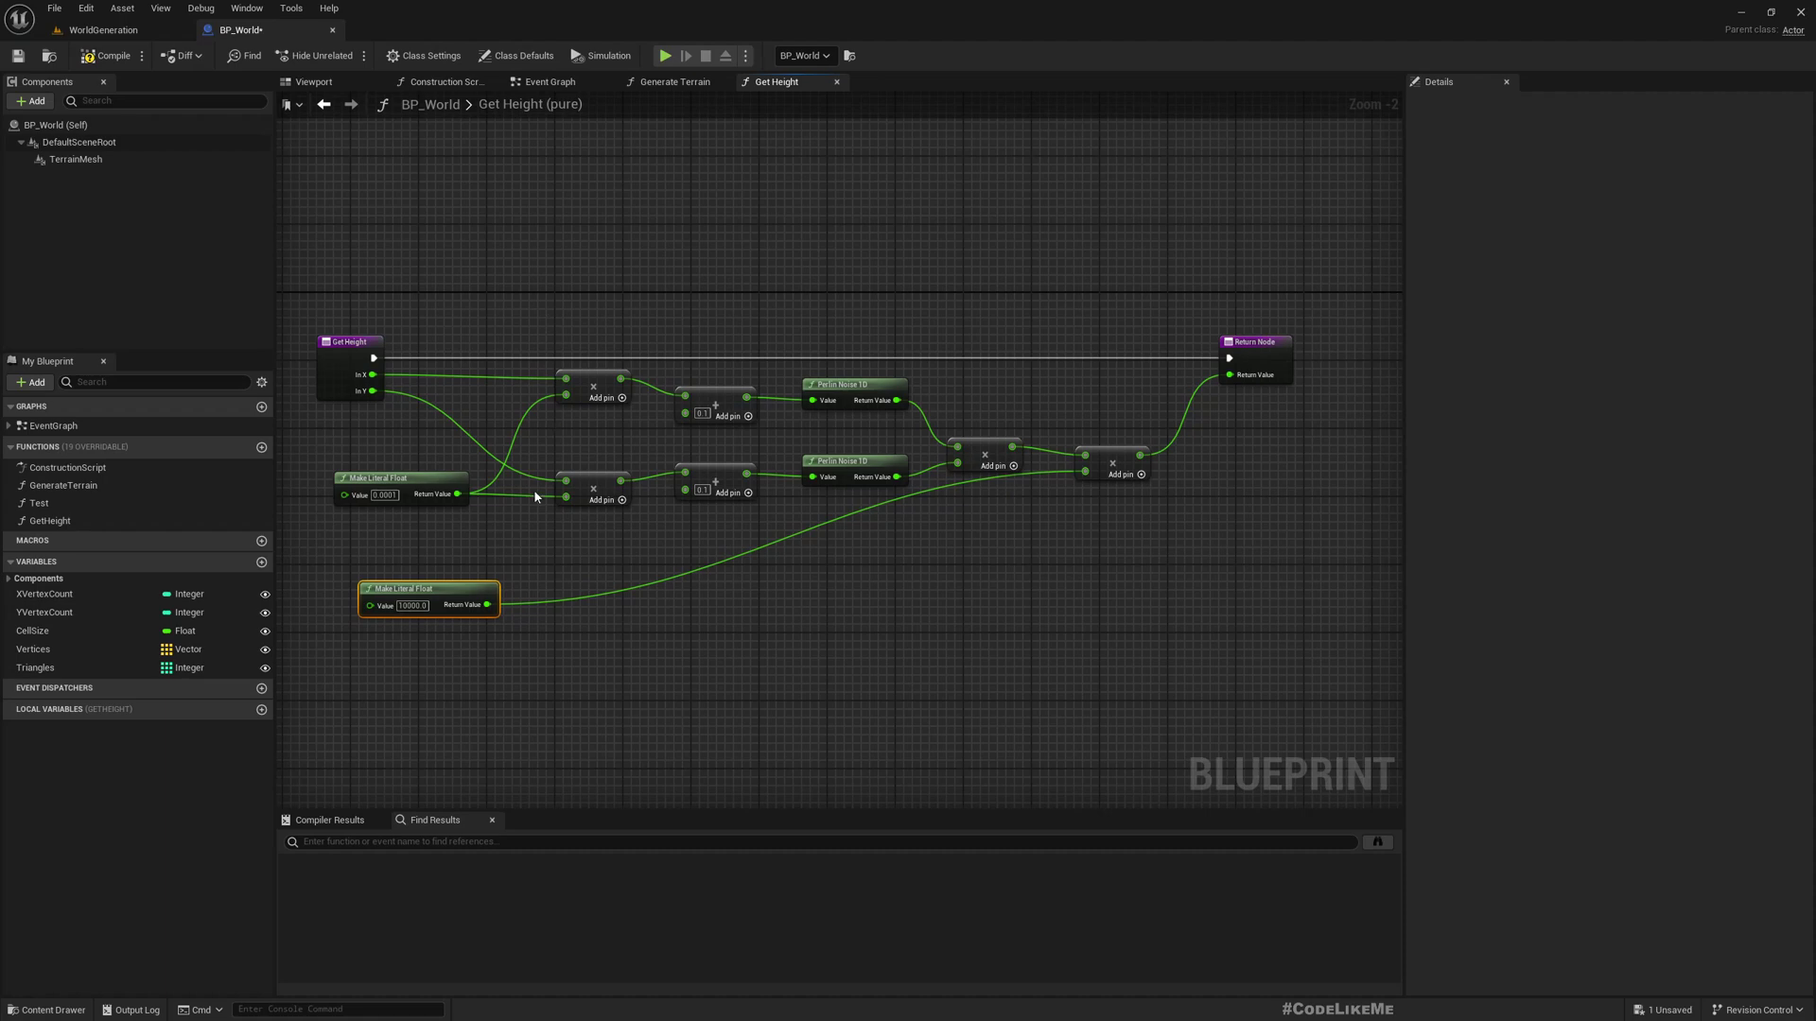
{"action": "double_click", "coordinate": [507, 435]}
{"action": "left_click_drag", "start_coordinate": [513, 434], "coordinate": [565, 498]}
Step: Collapse the reroute, Multiply, Add and Perlin Noise 1D nodes into a new function named PerlinNoise2D
{"action": "left_click_drag", "start_coordinate": [490, 319], "coordinate": [1090, 516]}
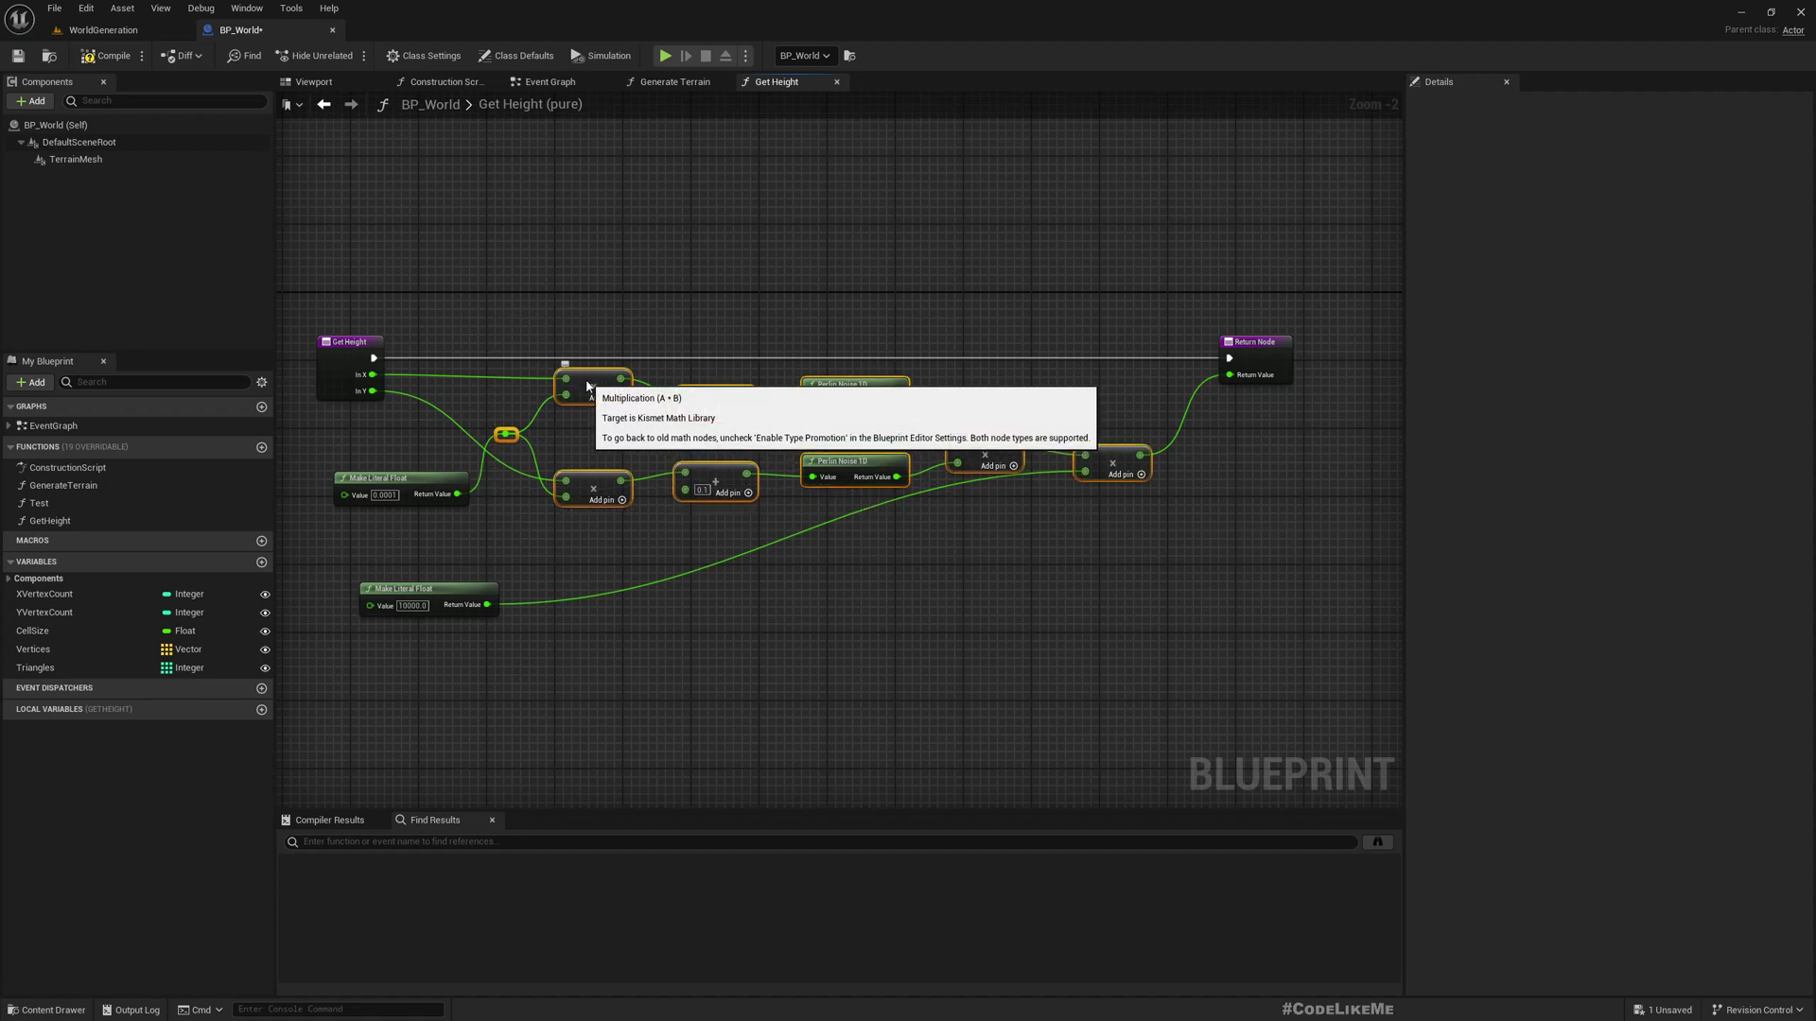
{"action": "right_click", "coordinate": [588, 382]}
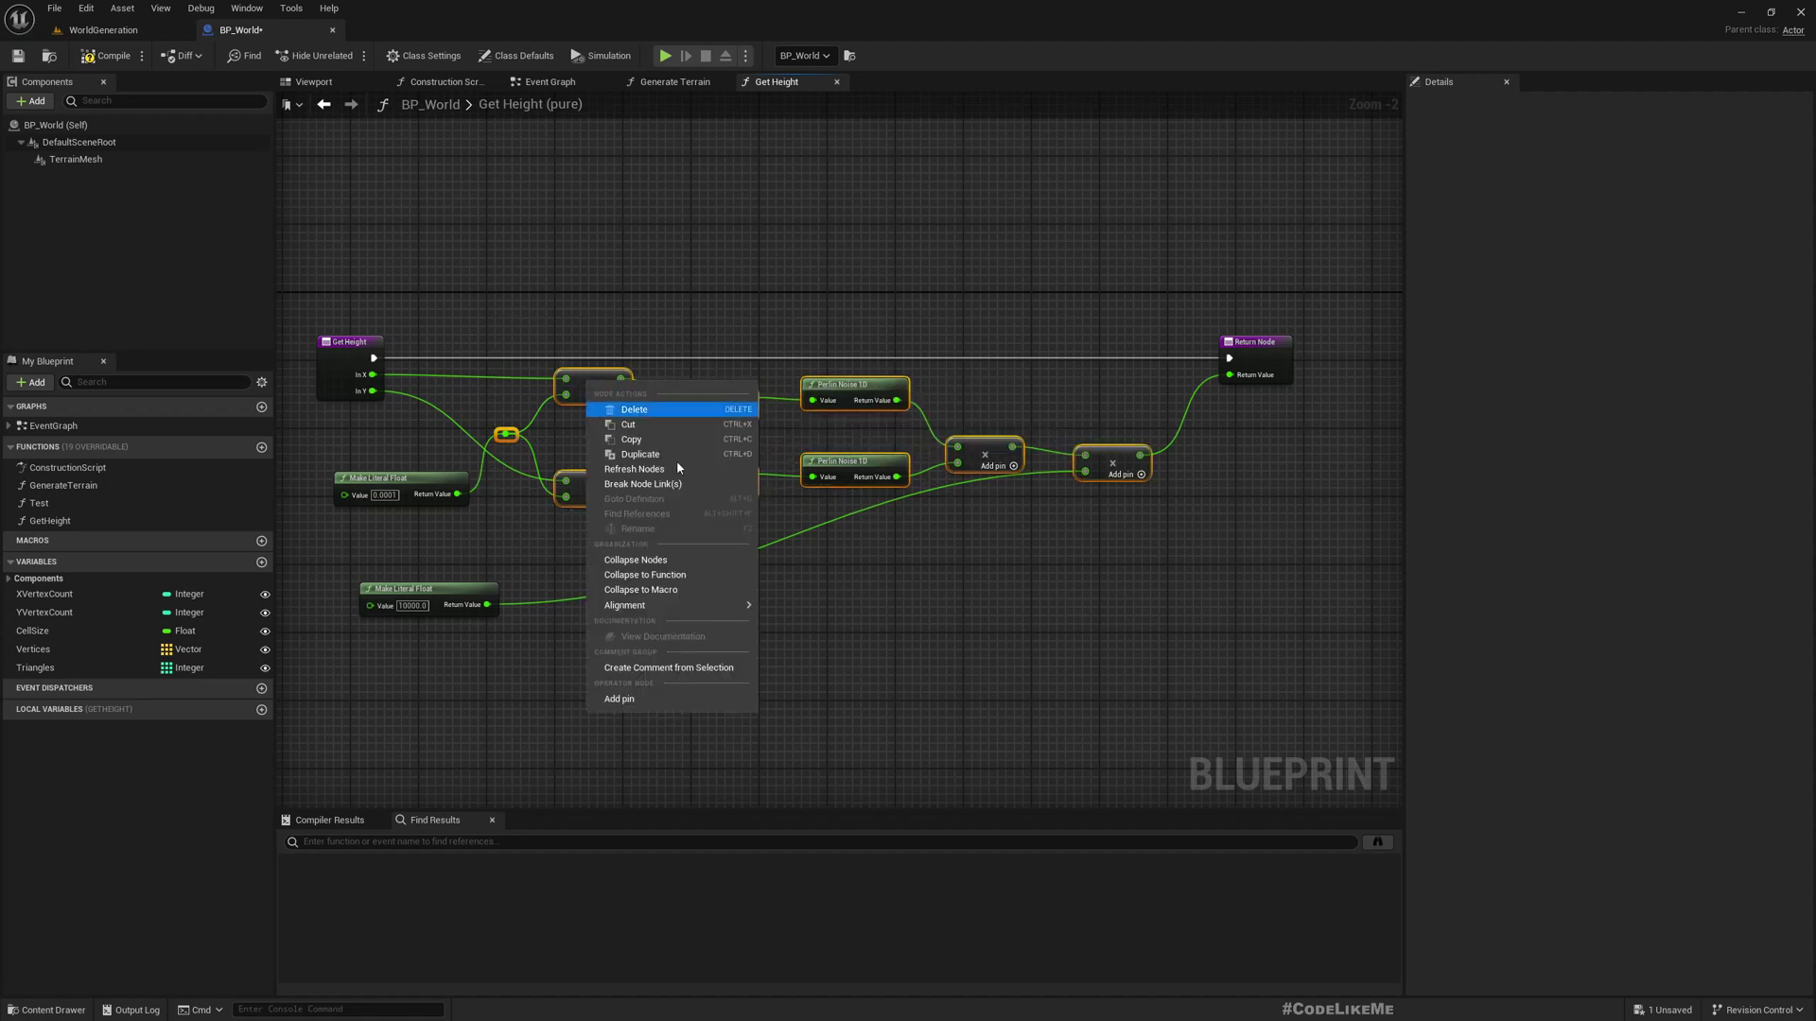
{"action": "left_click", "coordinate": [695, 576]}
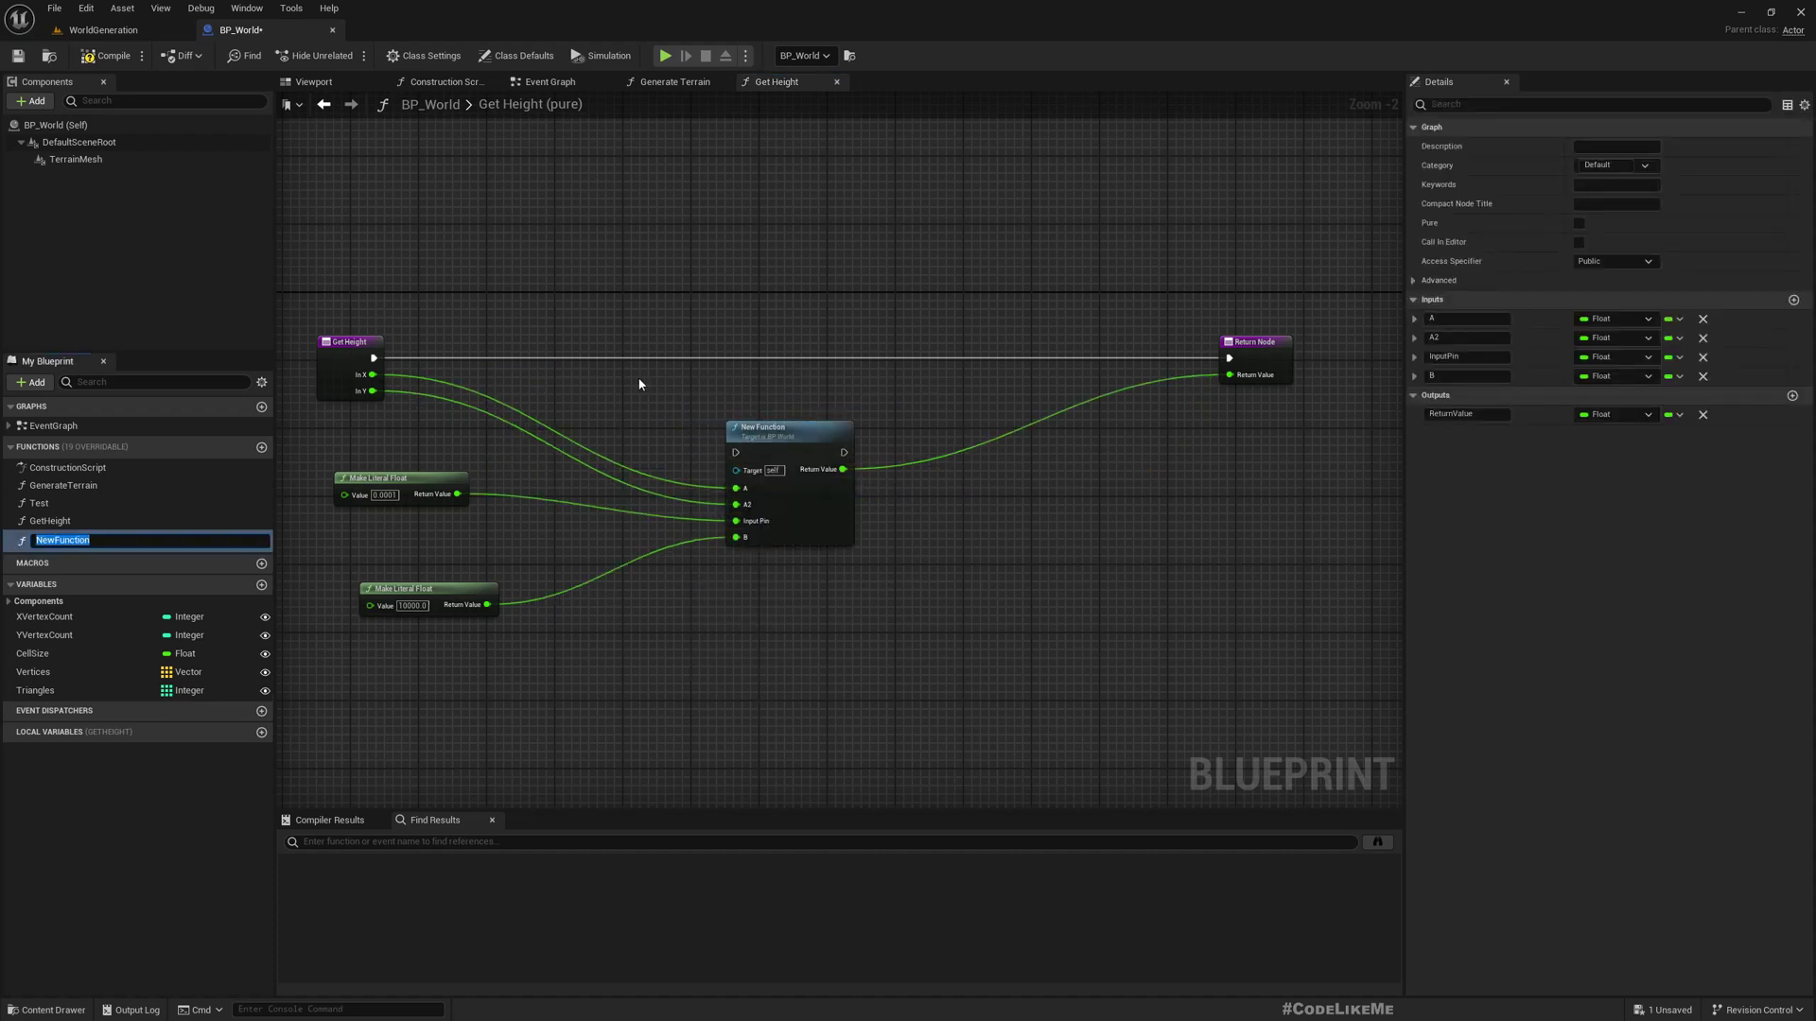
{"action": "type", "text": "PerlinNoise2D"}
{"action": "key", "text": "Return"}
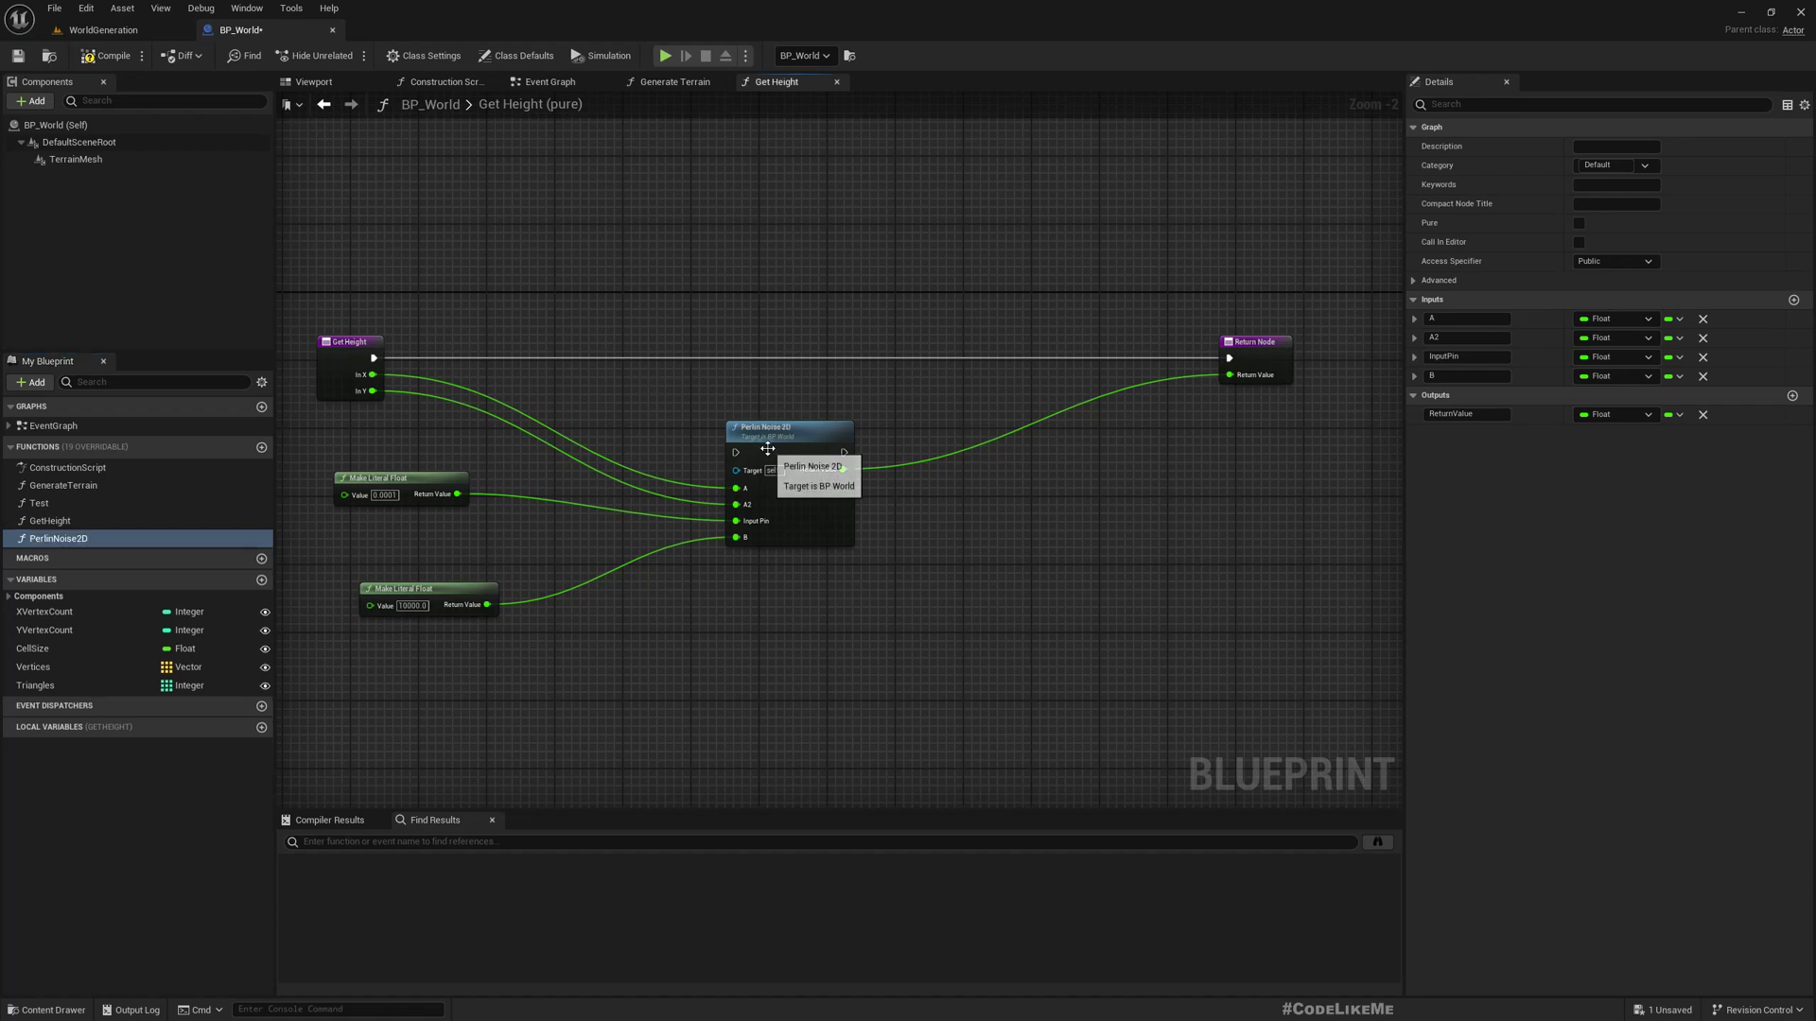
Step: Make the PerlinNoise2D function pure and rename its inputs A and A2 to inX and inY
{"action": "scroll", "coordinate": [781, 522], "scroll_direction": "up", "scroll_amount": 1}
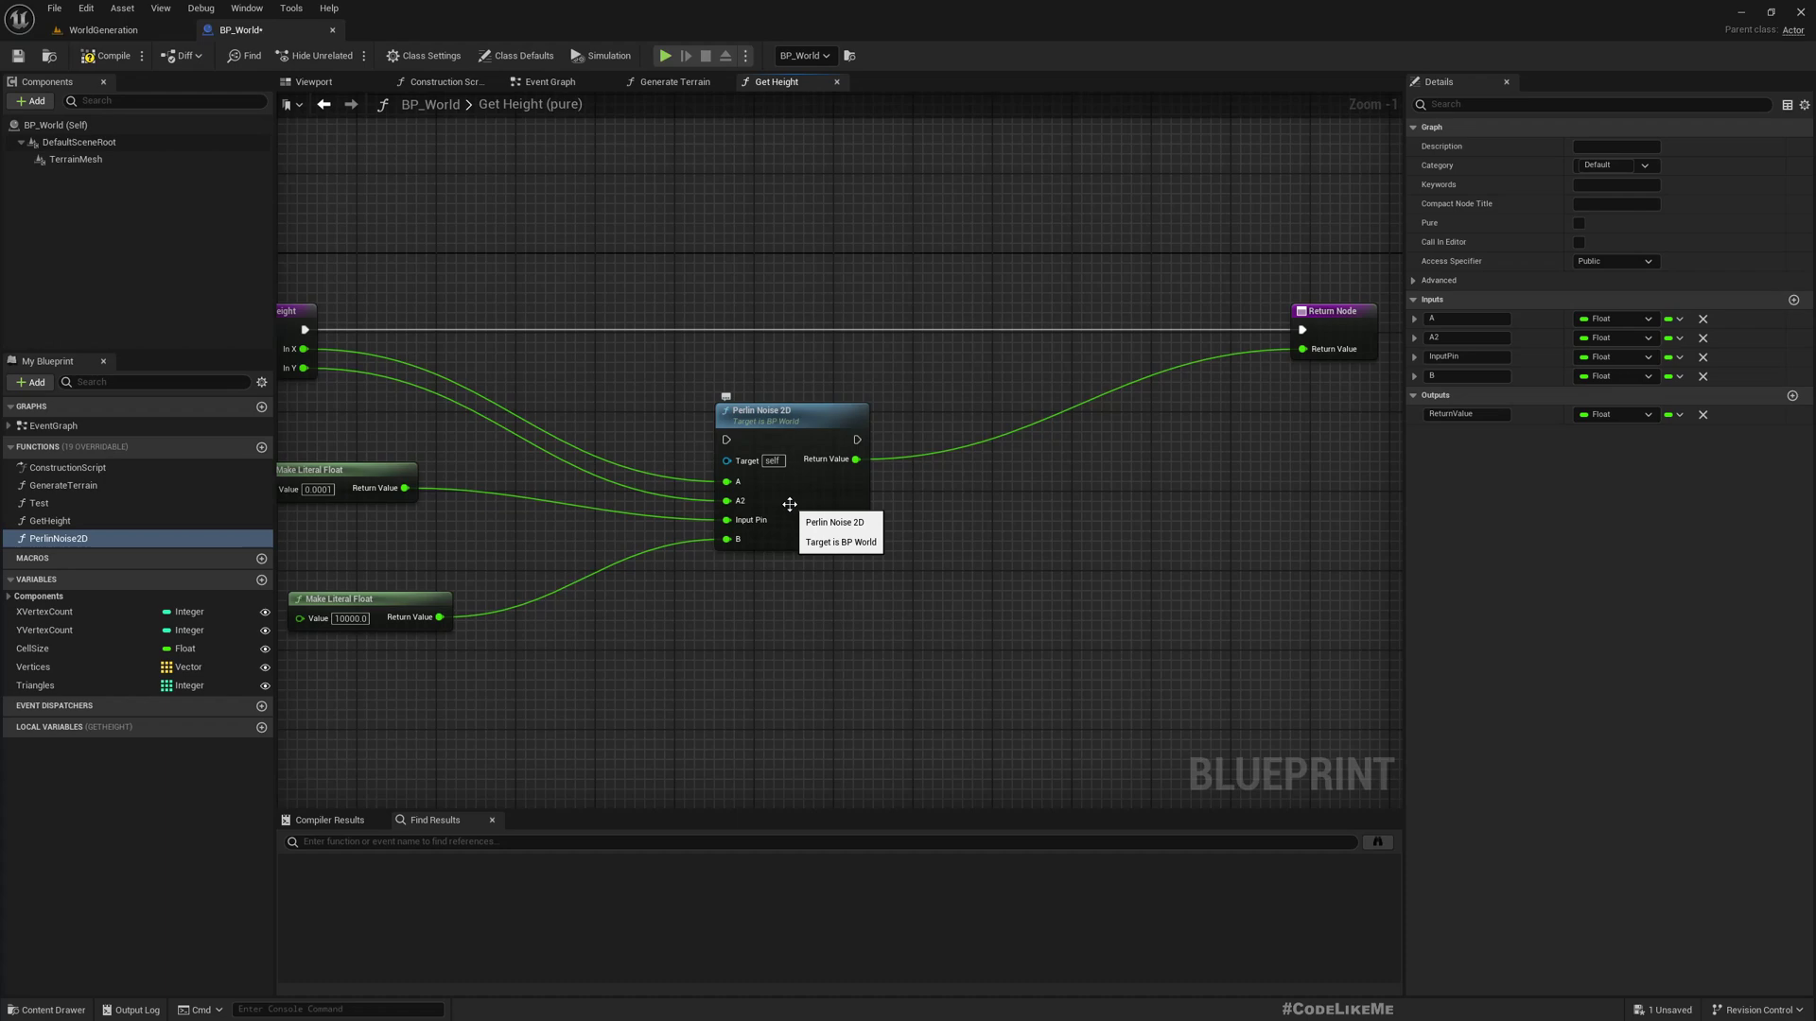
{"action": "left_click", "coordinate": [1578, 223]}
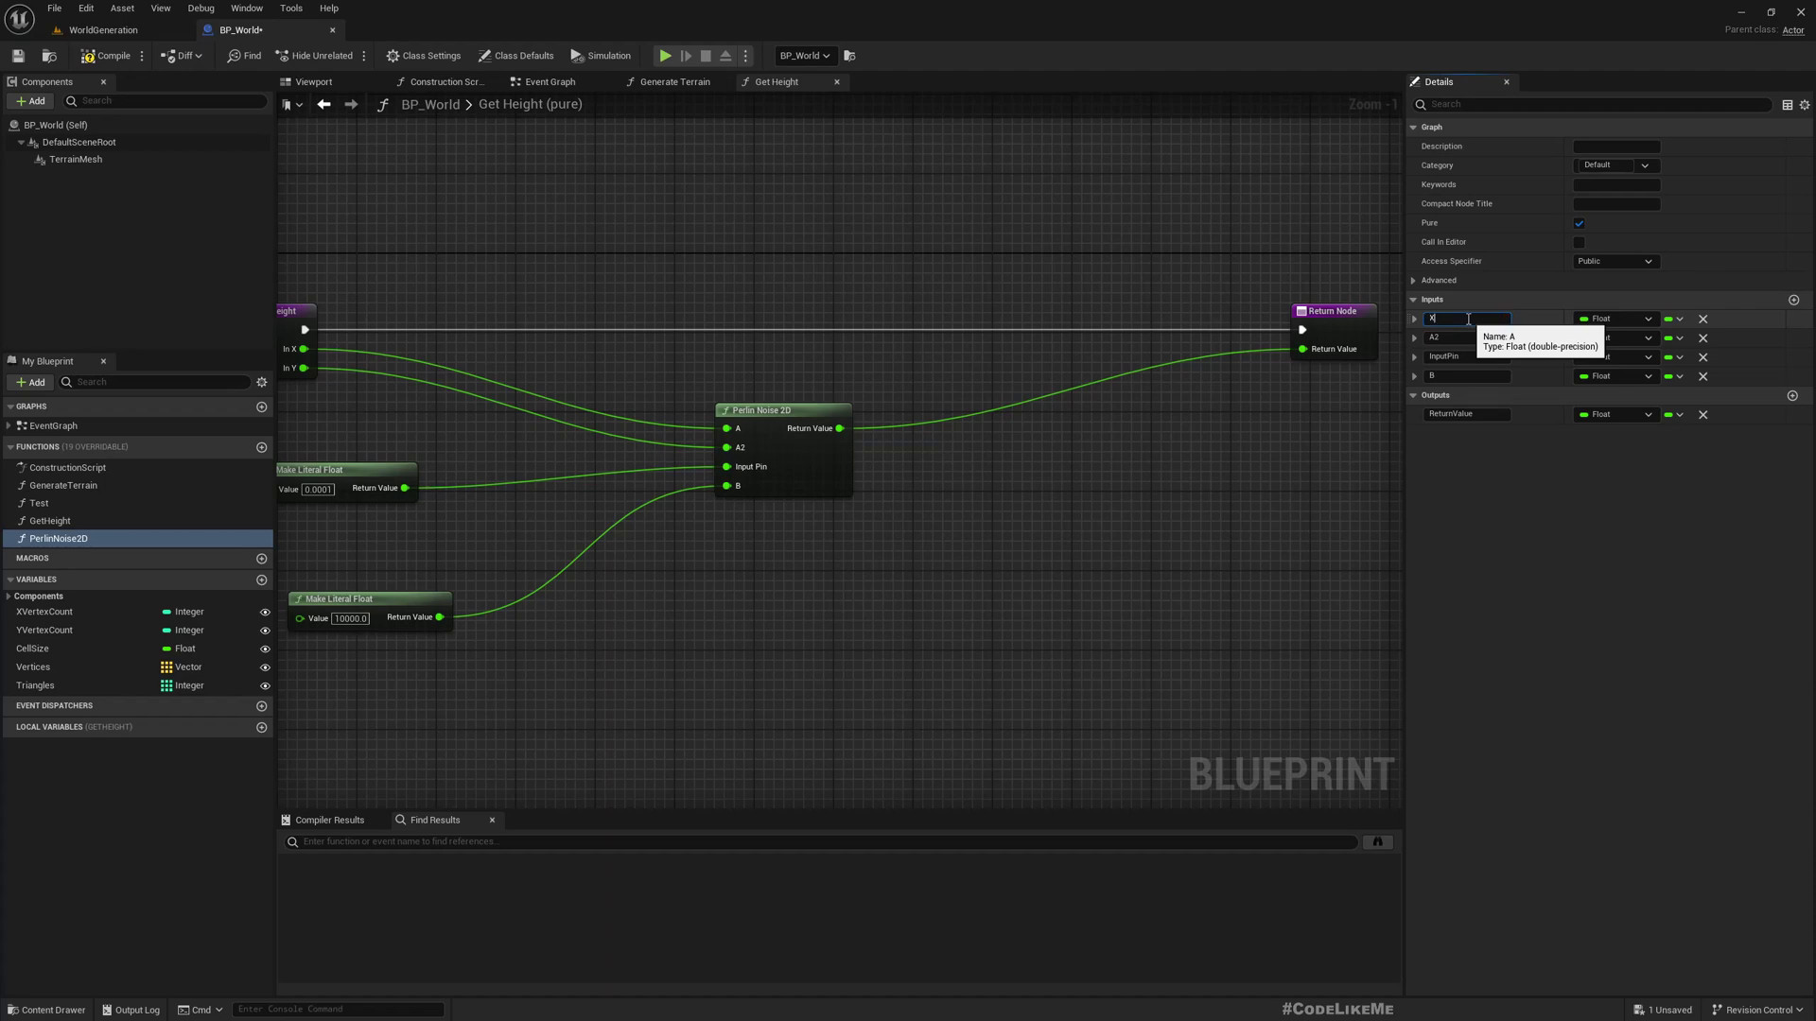
{"action": "key", "text": "Return"}
{"action": "key", "text": "Return"}
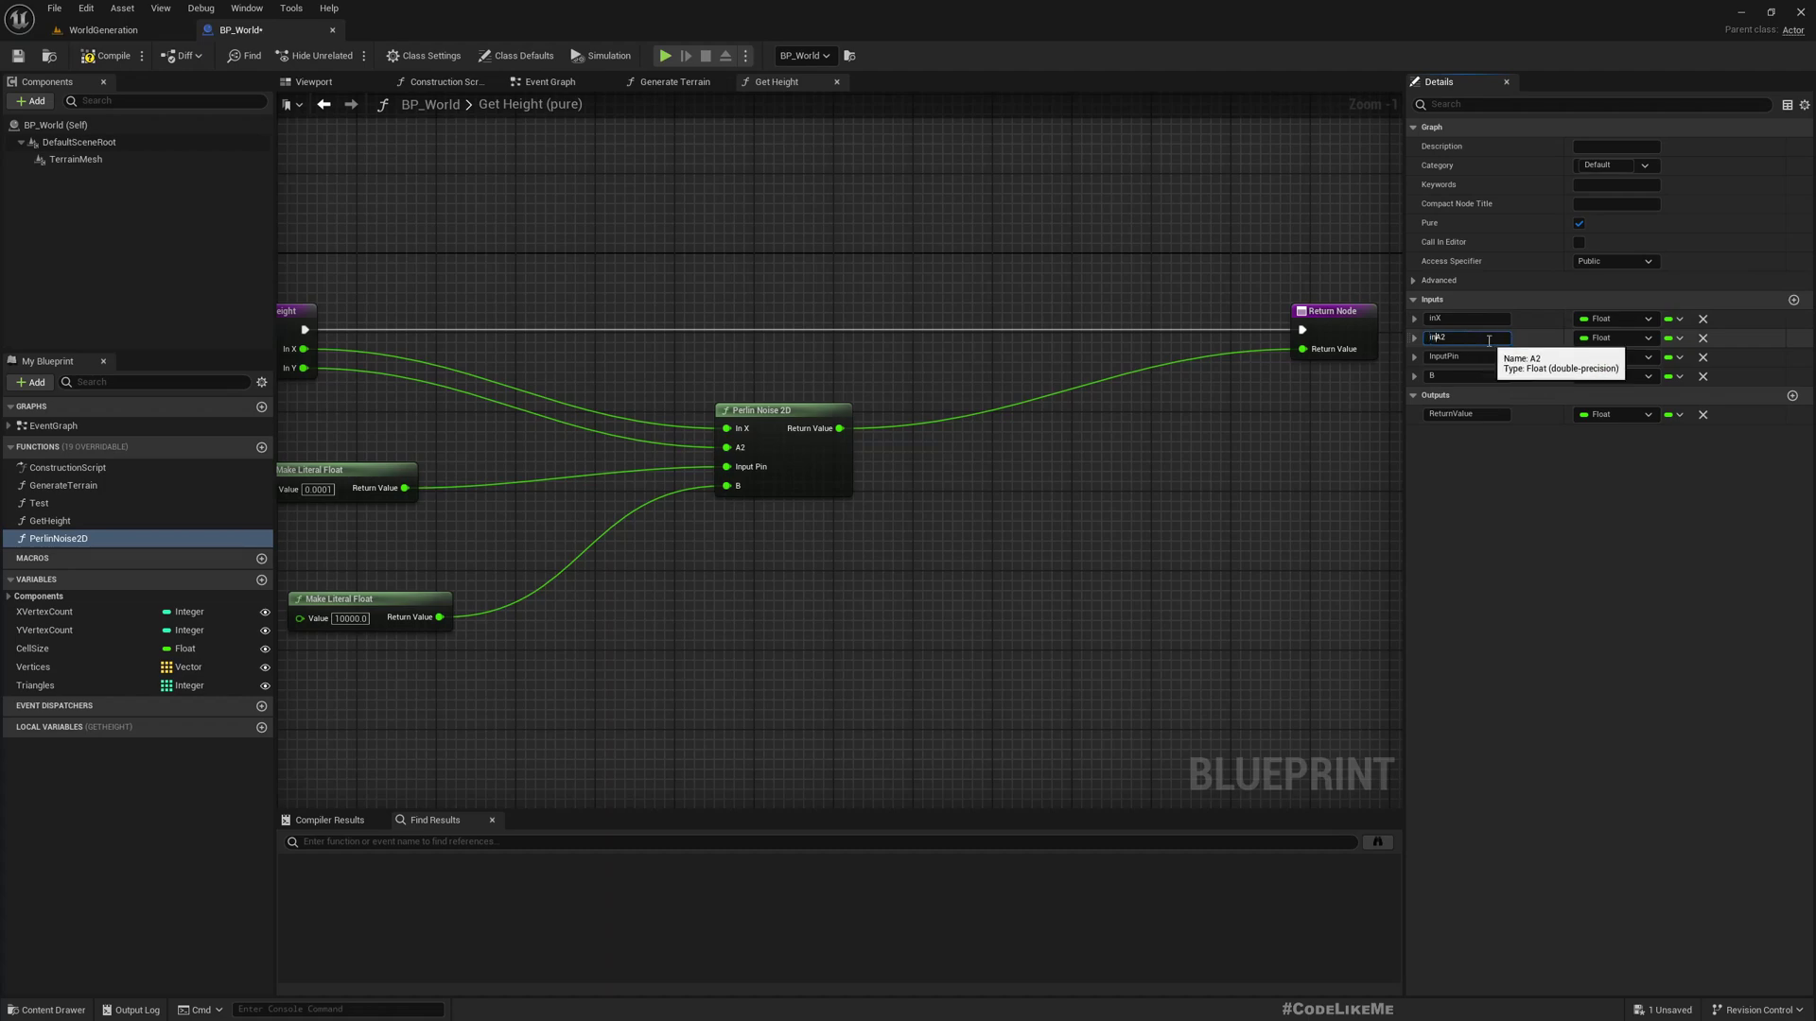
{"action": "key", "text": "Return"}
{"action": "right_click_drag", "start_coordinate": [274, 328], "coordinate": [384, 351]}
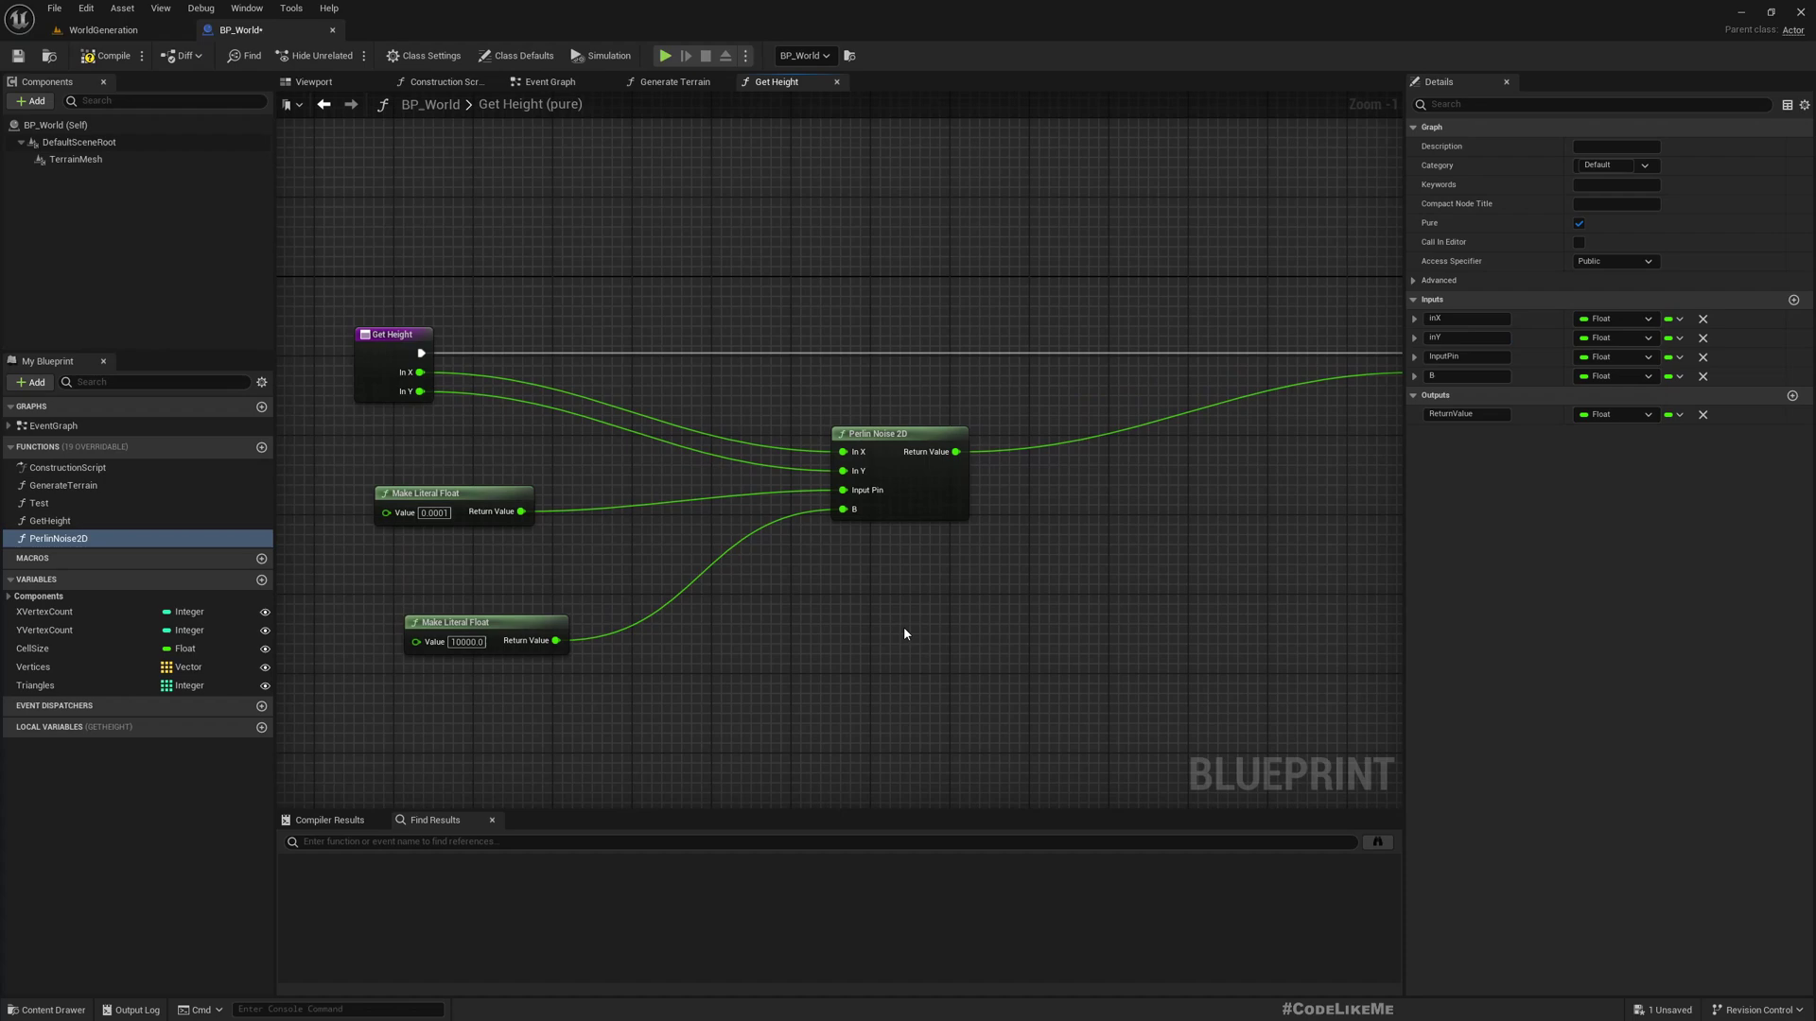
Step: Rename the PerlinNoise2D function's inputs InputPin and B to inScale and Amplitude, and move its node slightly up
{"action": "right_click_drag", "start_coordinate": [904, 634], "coordinate": [793, 610]}
{"action": "left_click", "coordinate": [1475, 359]}
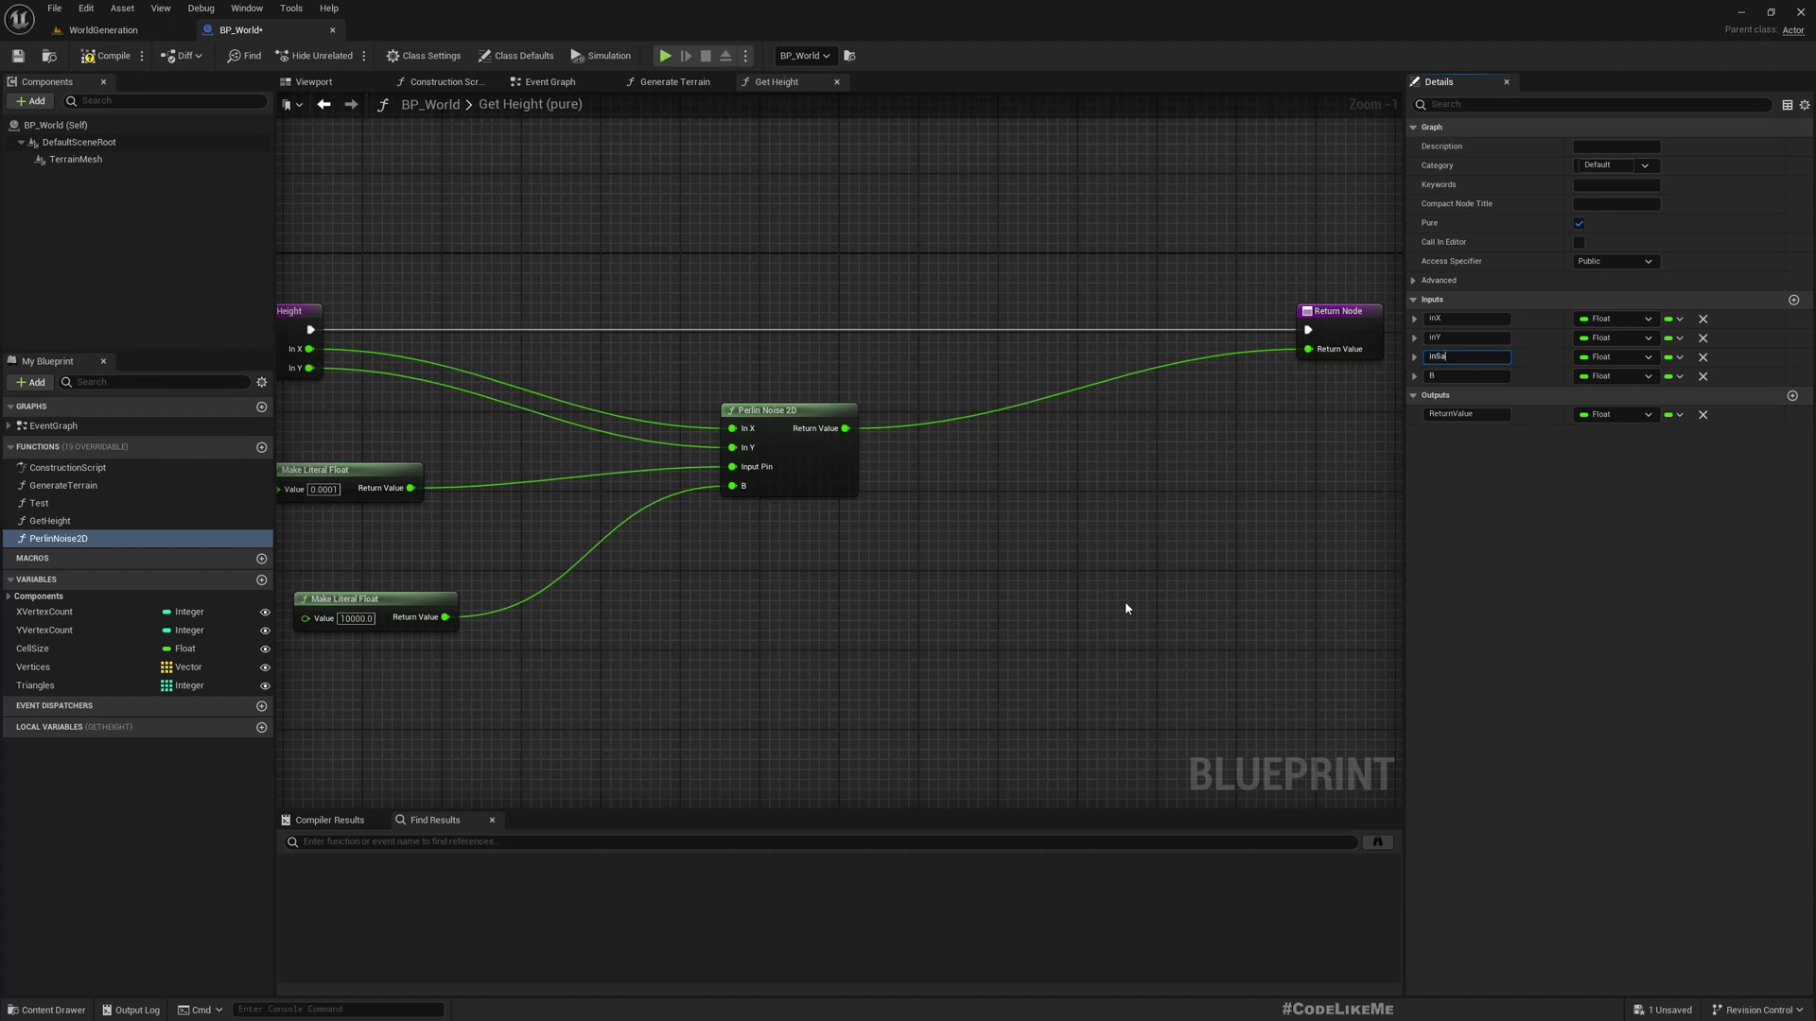
{"action": "type", "text": "inScale"}
{"action": "key", "text": "Return"}
{"action": "left_click", "coordinate": [1466, 375]}
{"action": "type", "text": "Amplitude"}
{"action": "key", "text": "Return"}
{"action": "left_click_drag", "start_coordinate": [799, 430], "coordinate": [799, 410]}
{"action": "right_click_drag", "start_coordinate": [496, 503], "coordinate": [644, 501]}
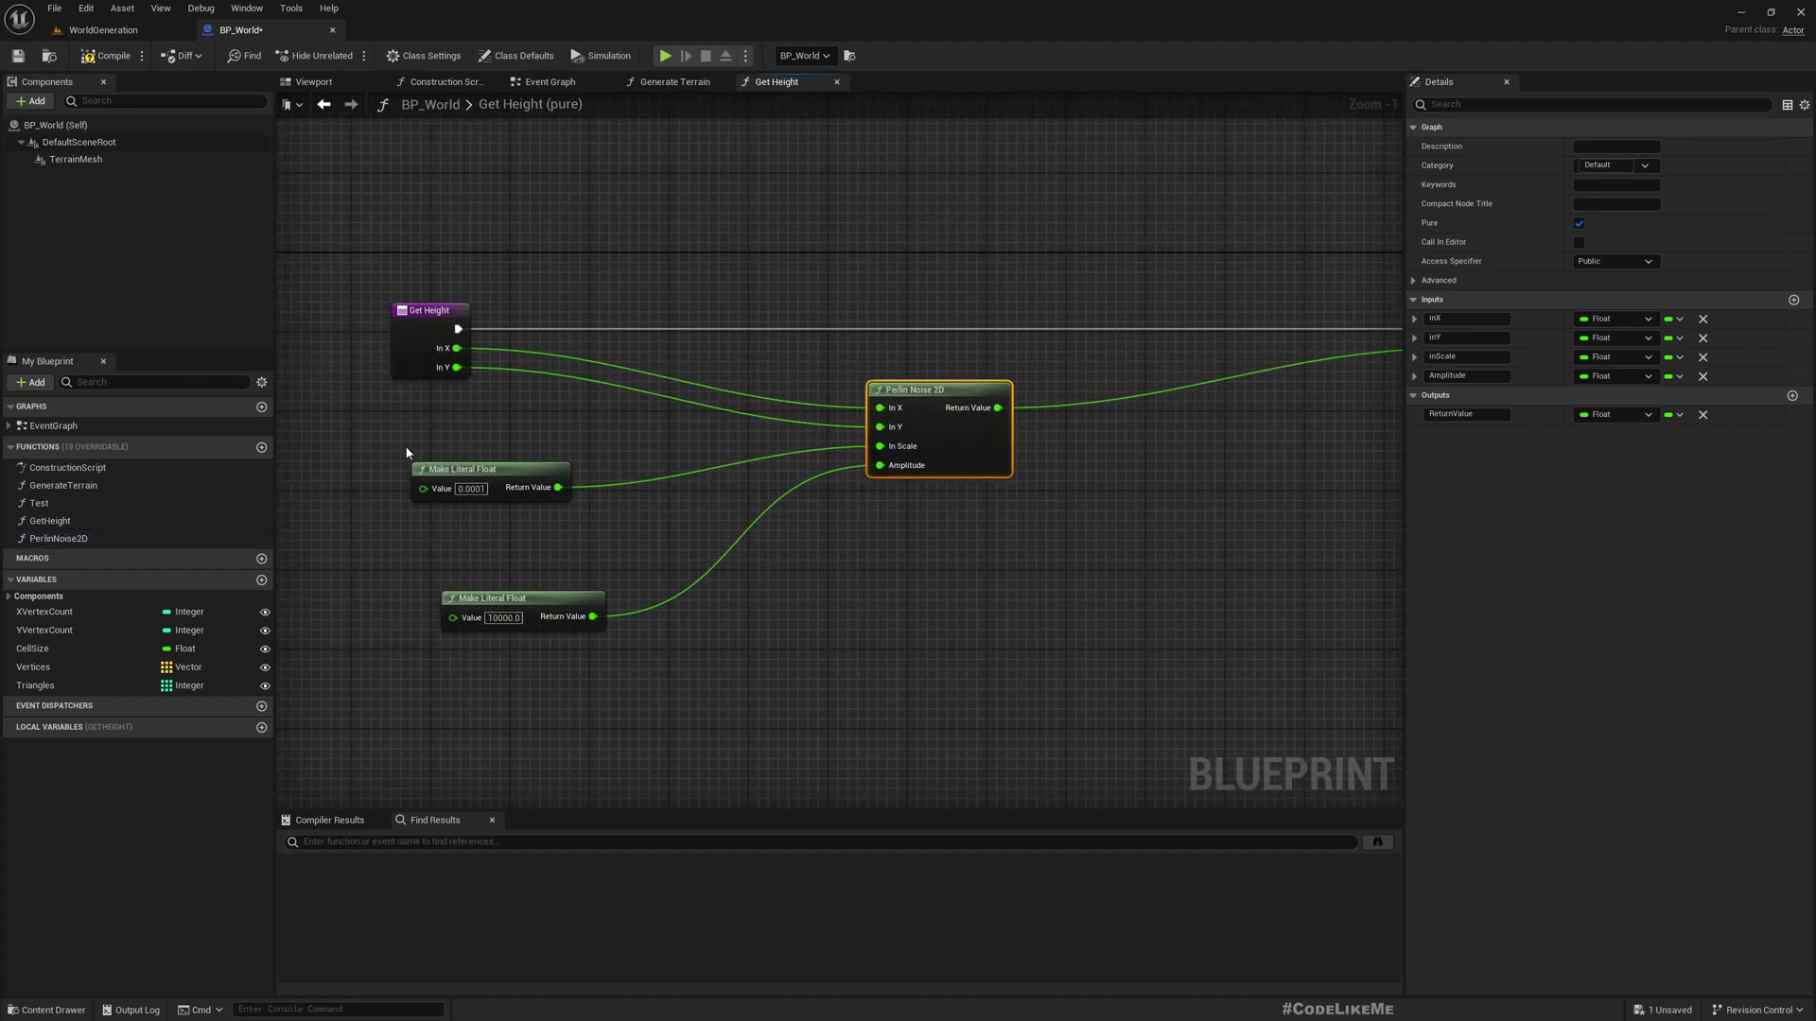
{"action": "left_click_drag", "start_coordinate": [406, 449], "coordinate": [547, 635]}
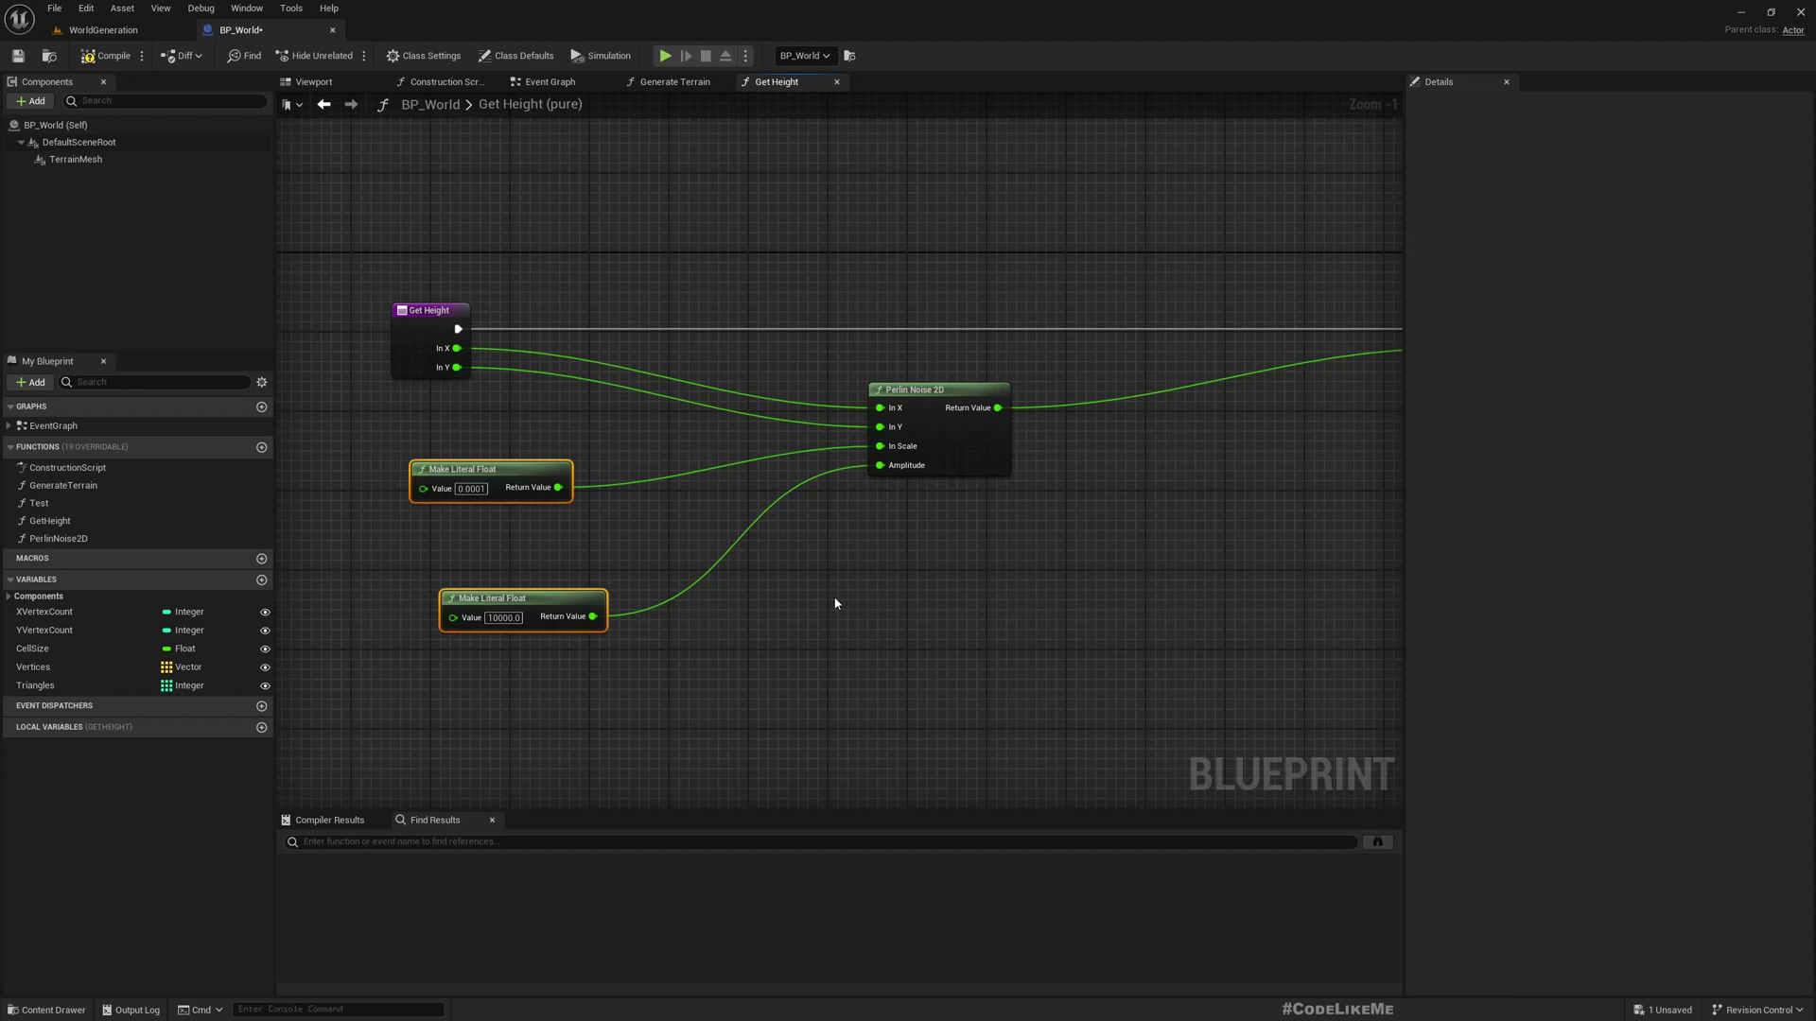
{"action": "key", "text": "Delete"}
{"action": "scroll", "coordinate": [908, 473], "scroll_direction": "up", "scroll_amount": 1}
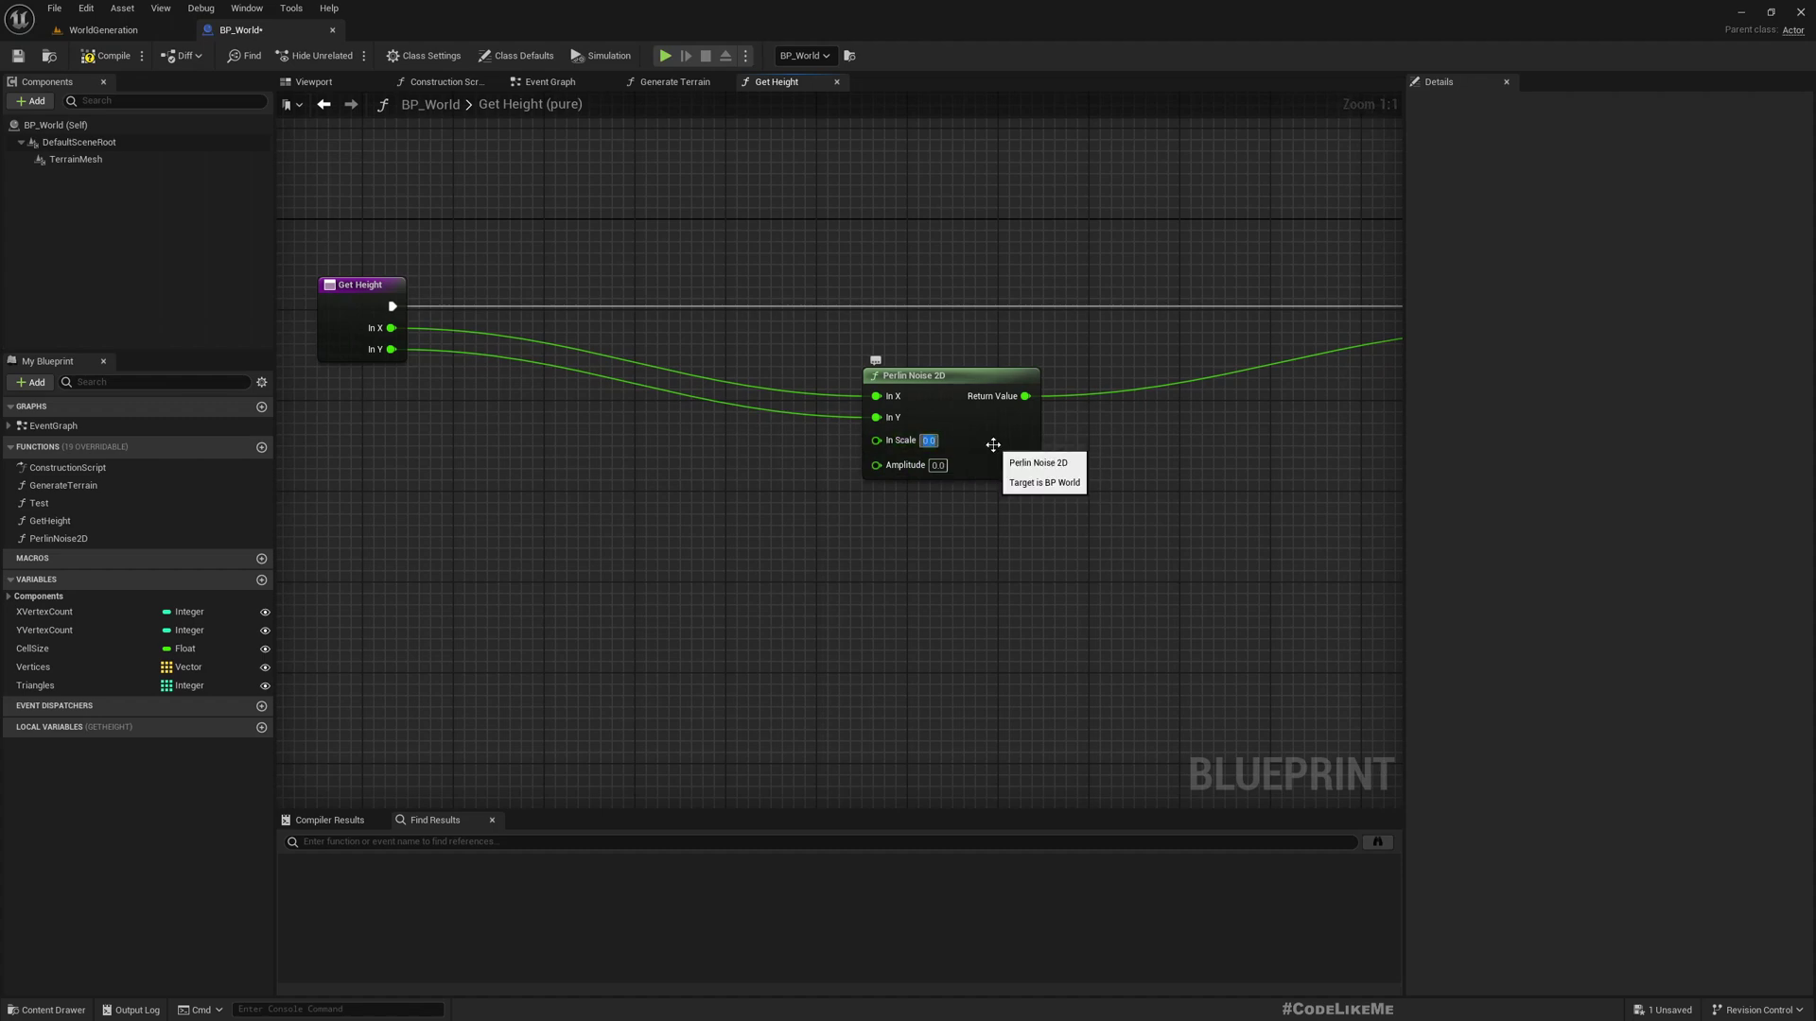
{"action": "key", "text": "ctrl+z"}
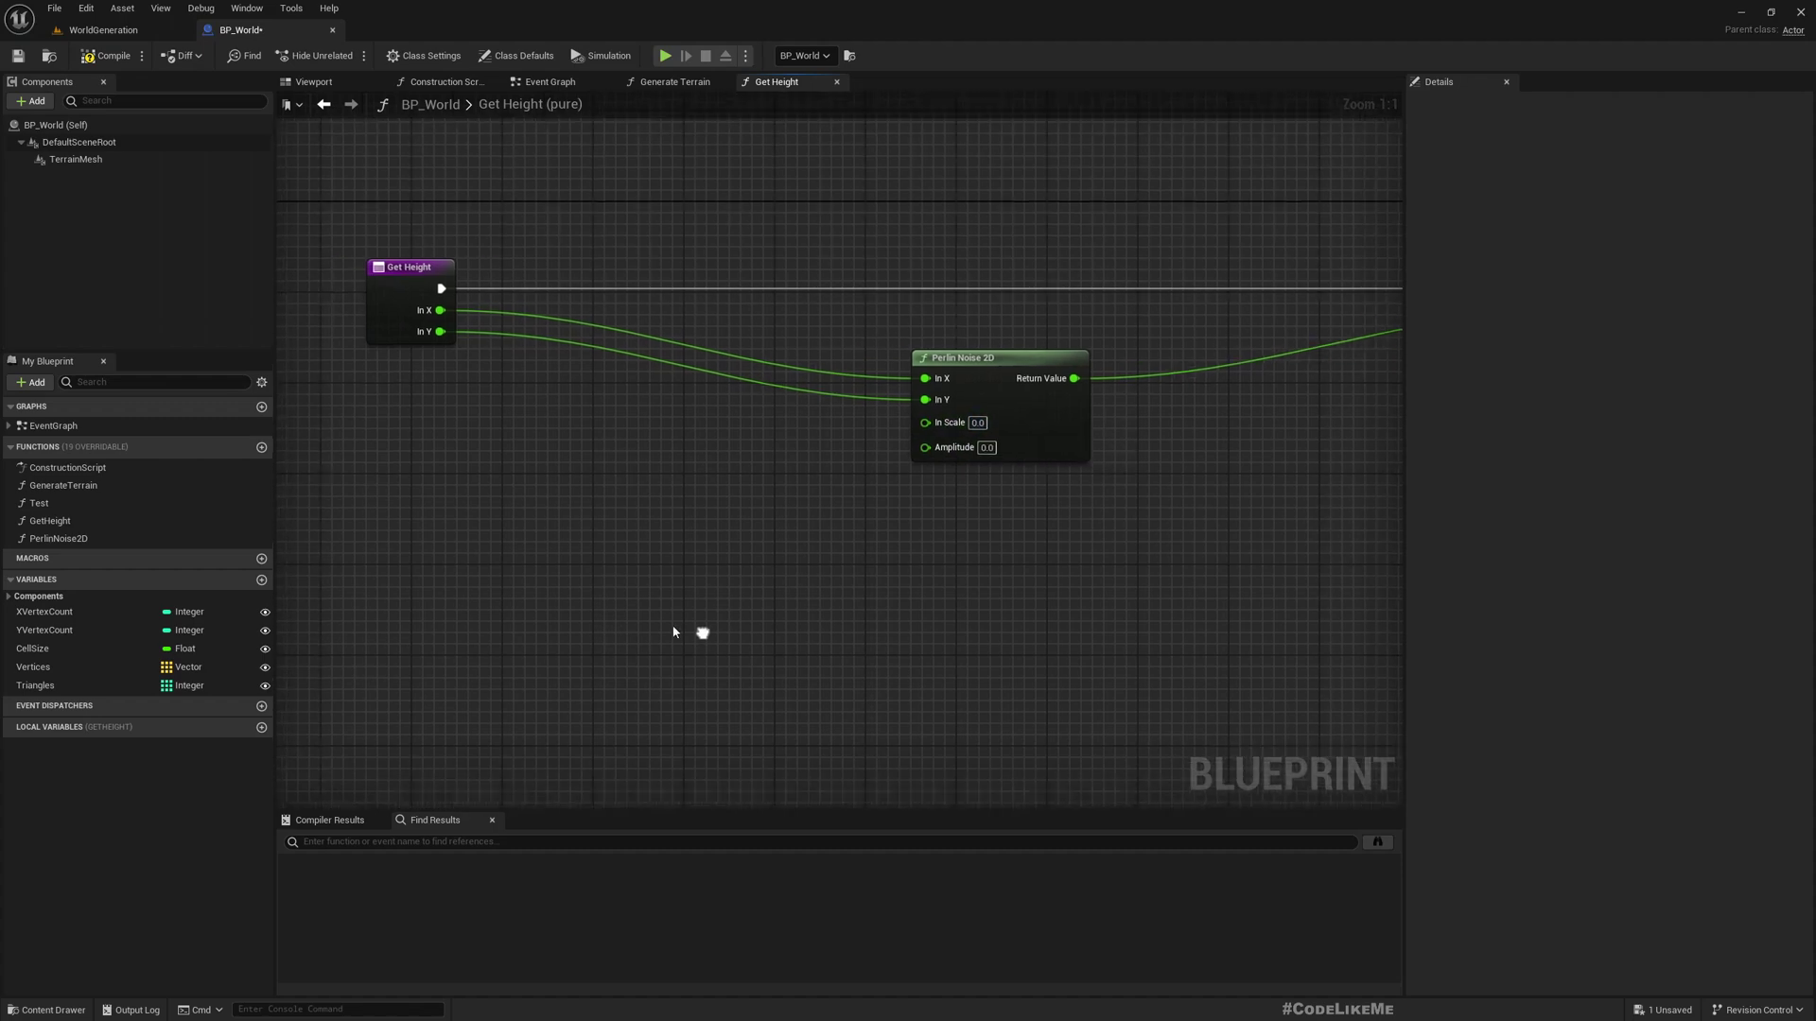
Step: Copy the 0.0001 literal's value, disconnect the Perlin Noise 2D node's In Scale input and set it to 0.0001
{"action": "left_click", "coordinate": [426, 463]}
{"action": "key", "text": "ctrl+c"}
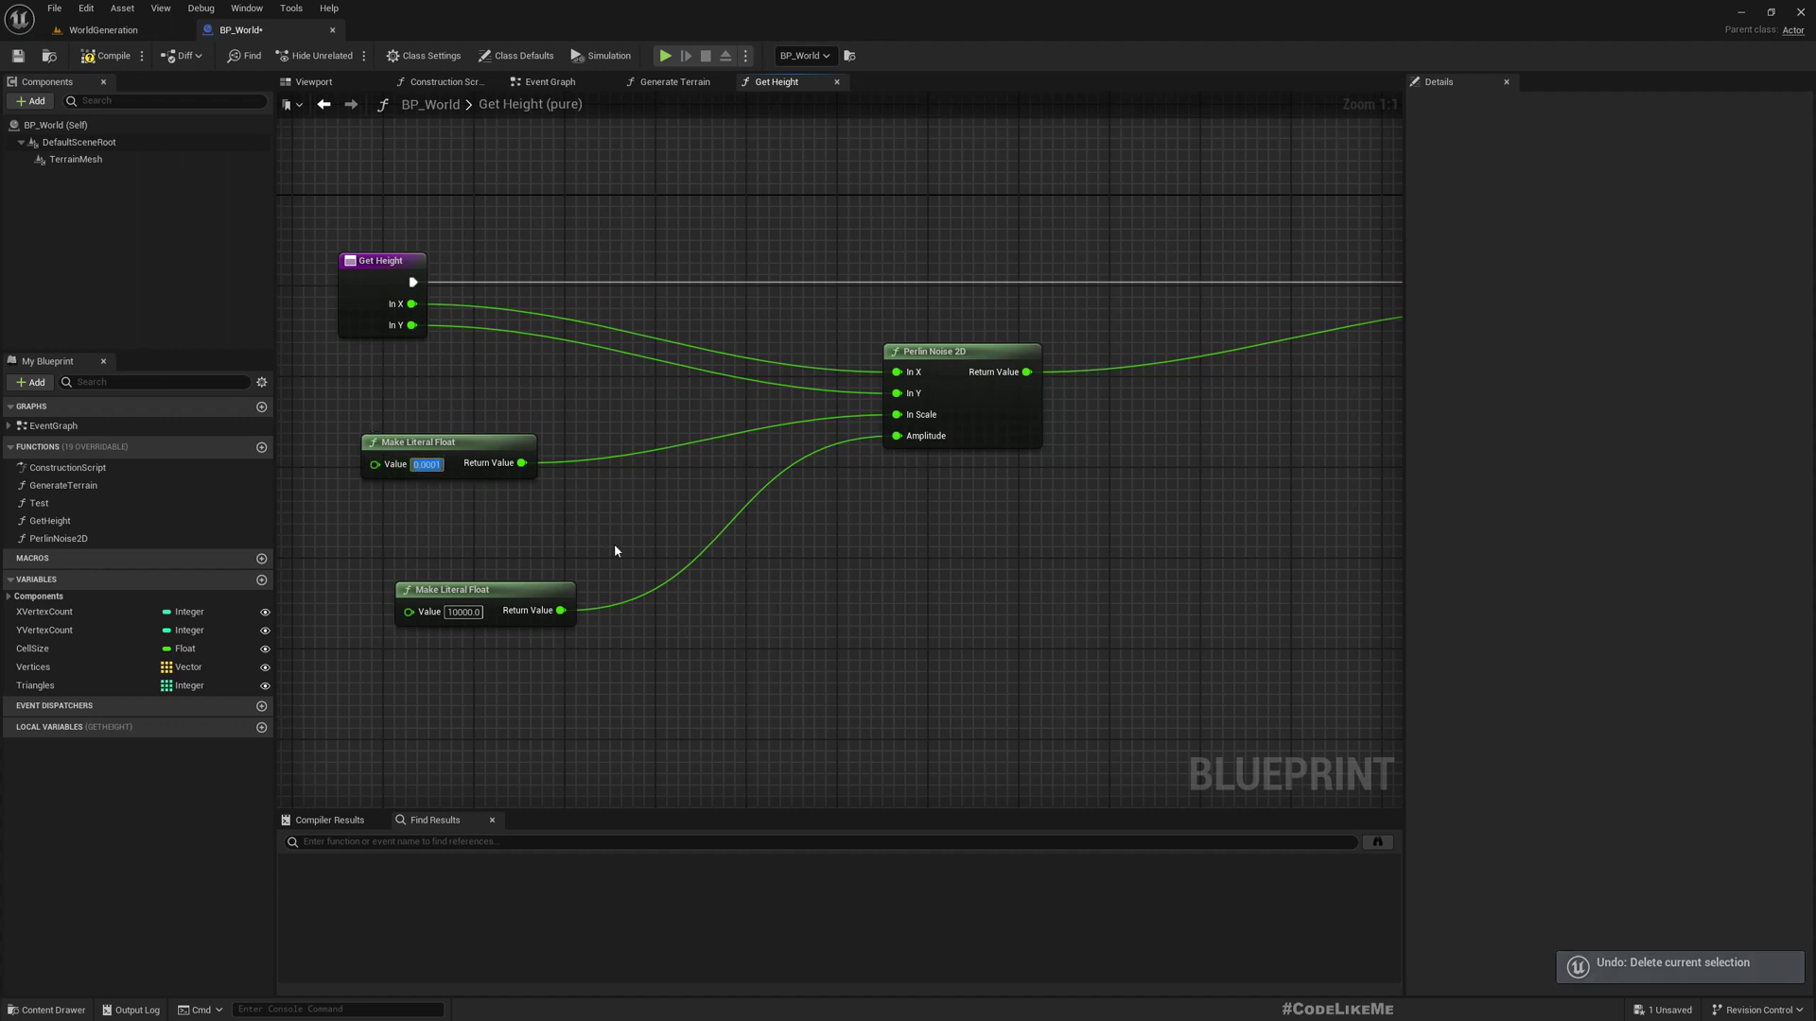
{"action": "right_click", "coordinate": [909, 416]}
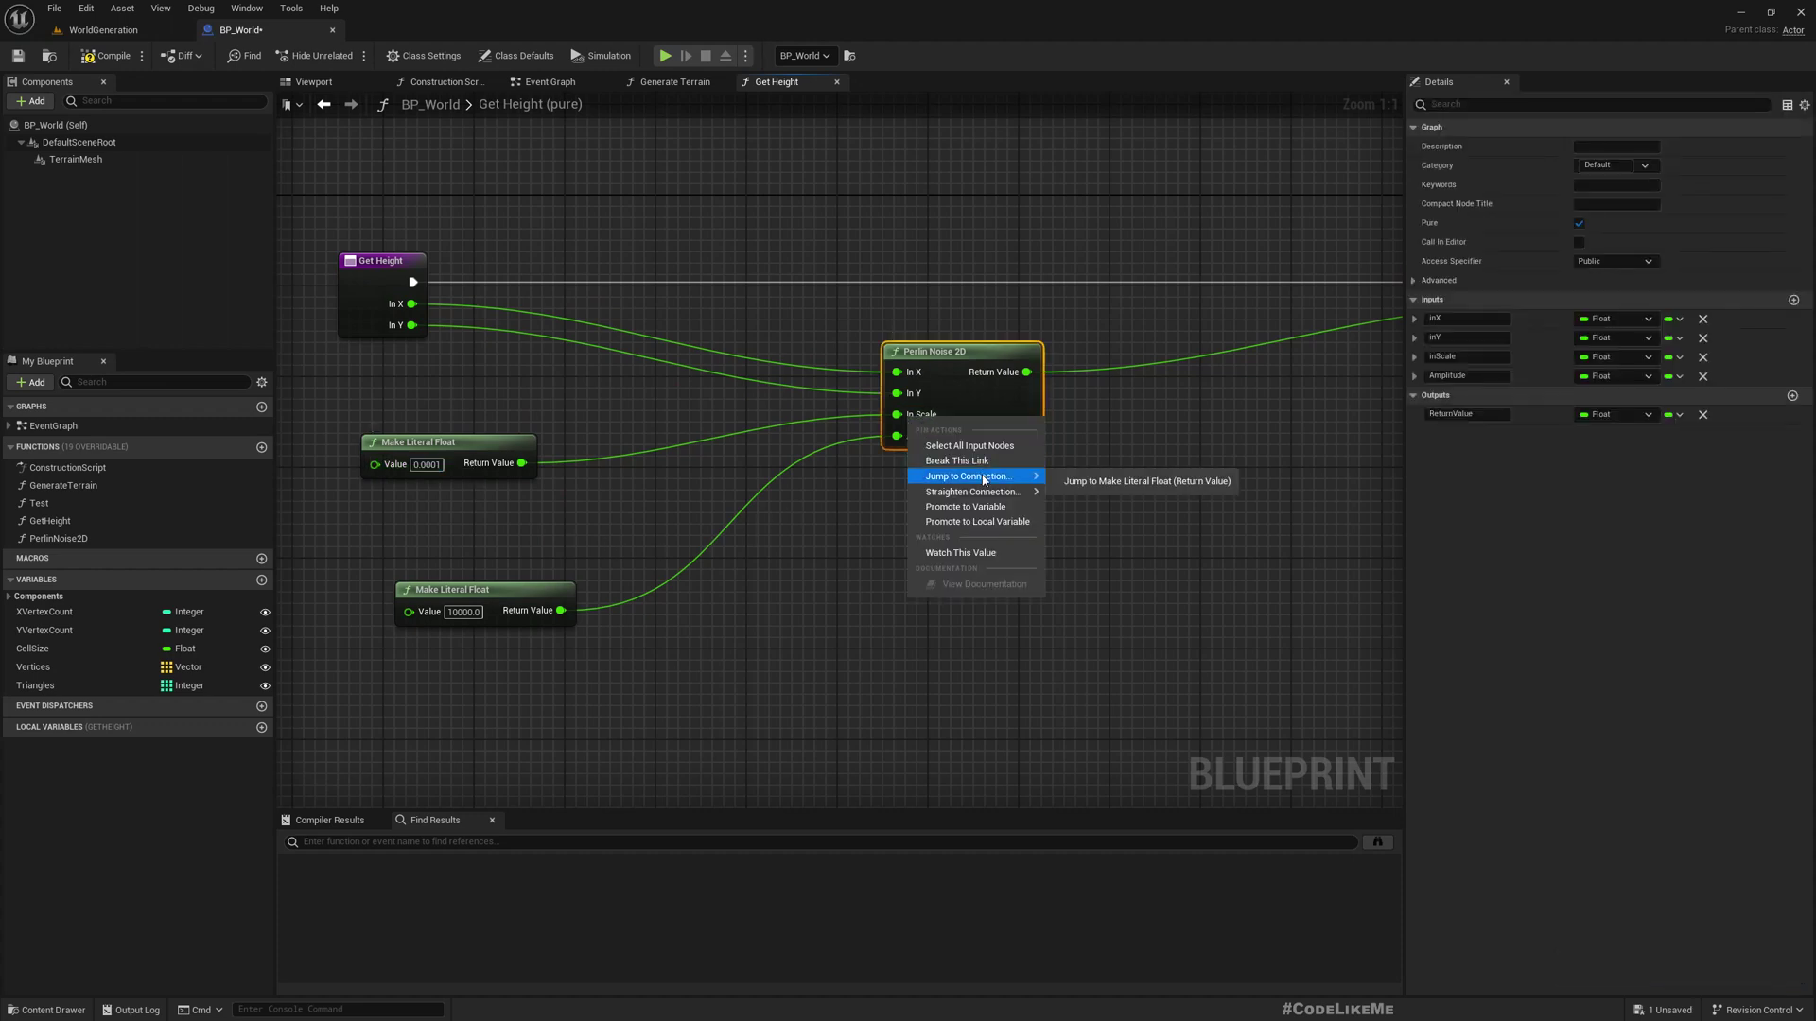
{"action": "left_click", "coordinate": [945, 467]}
{"action": "left_click", "coordinate": [949, 417]}
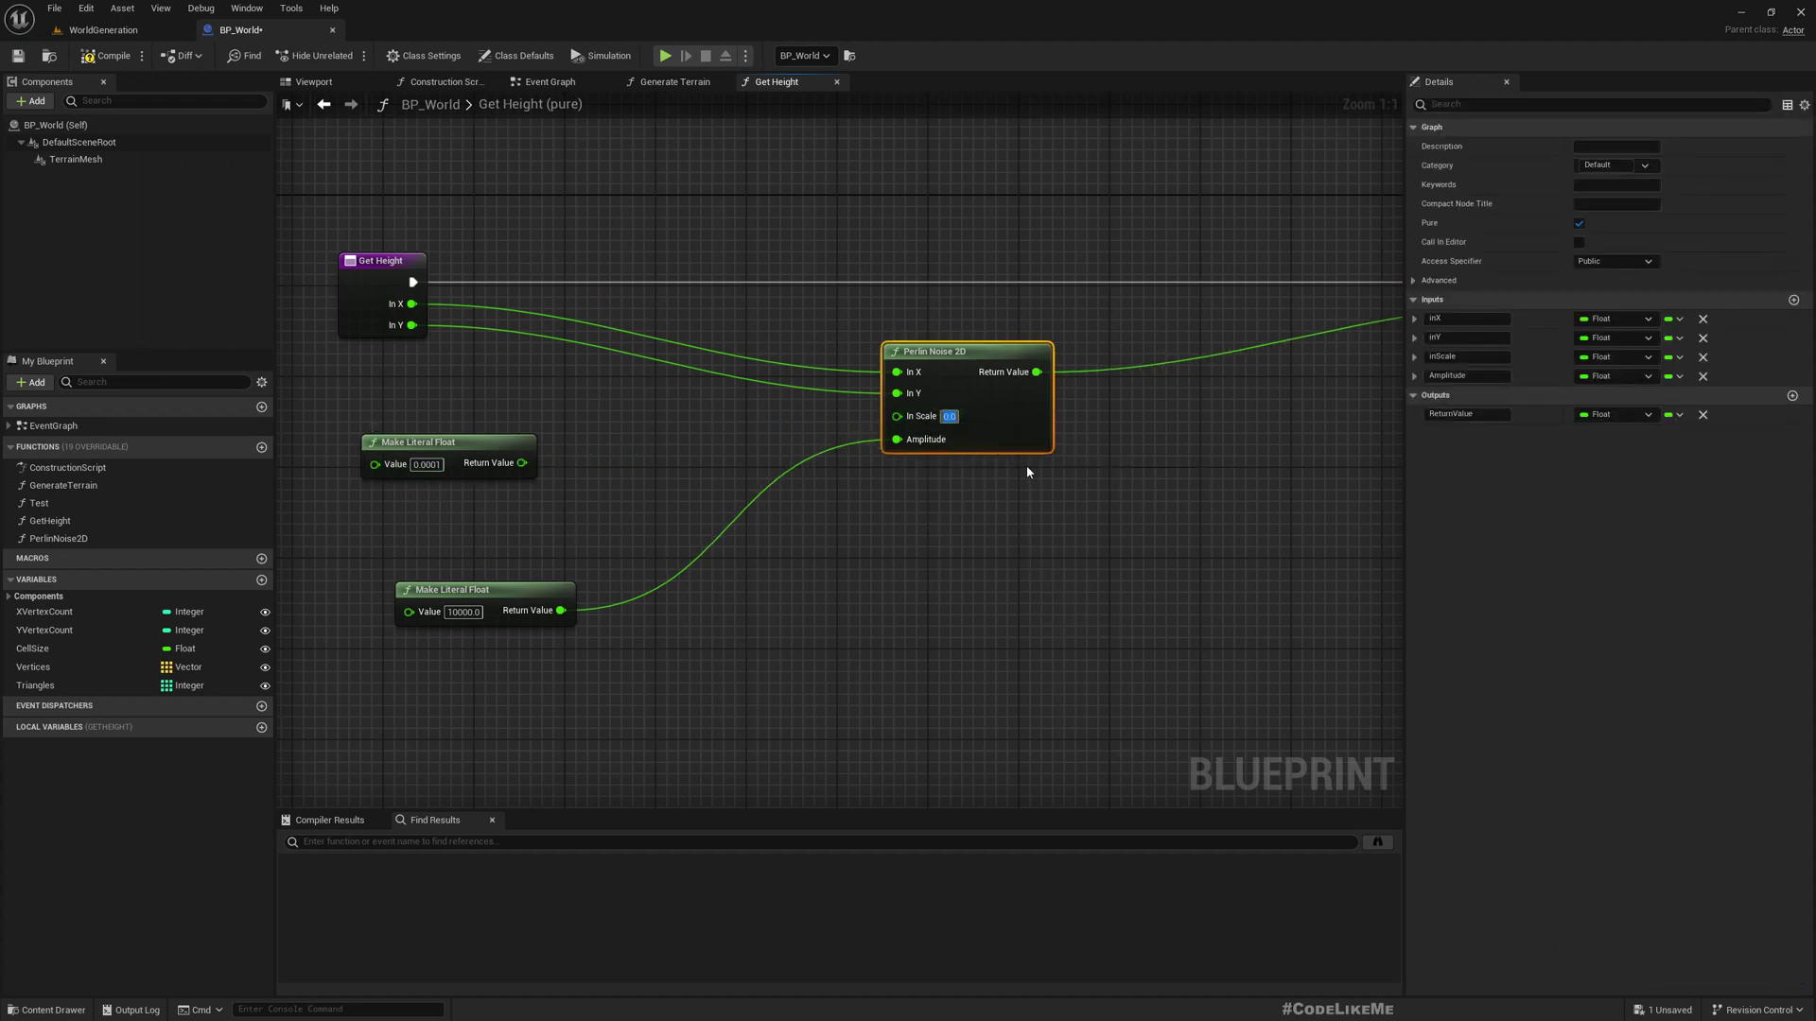
{"action": "key", "text": "ctrl+v"}
Step: Copy the 10000 literal's value, disconnect the Perlin Noise 2D node's Amplitude input and set it to 10000
{"action": "left_click", "coordinate": [464, 612]}
{"action": "key", "text": "ctrl+c"}
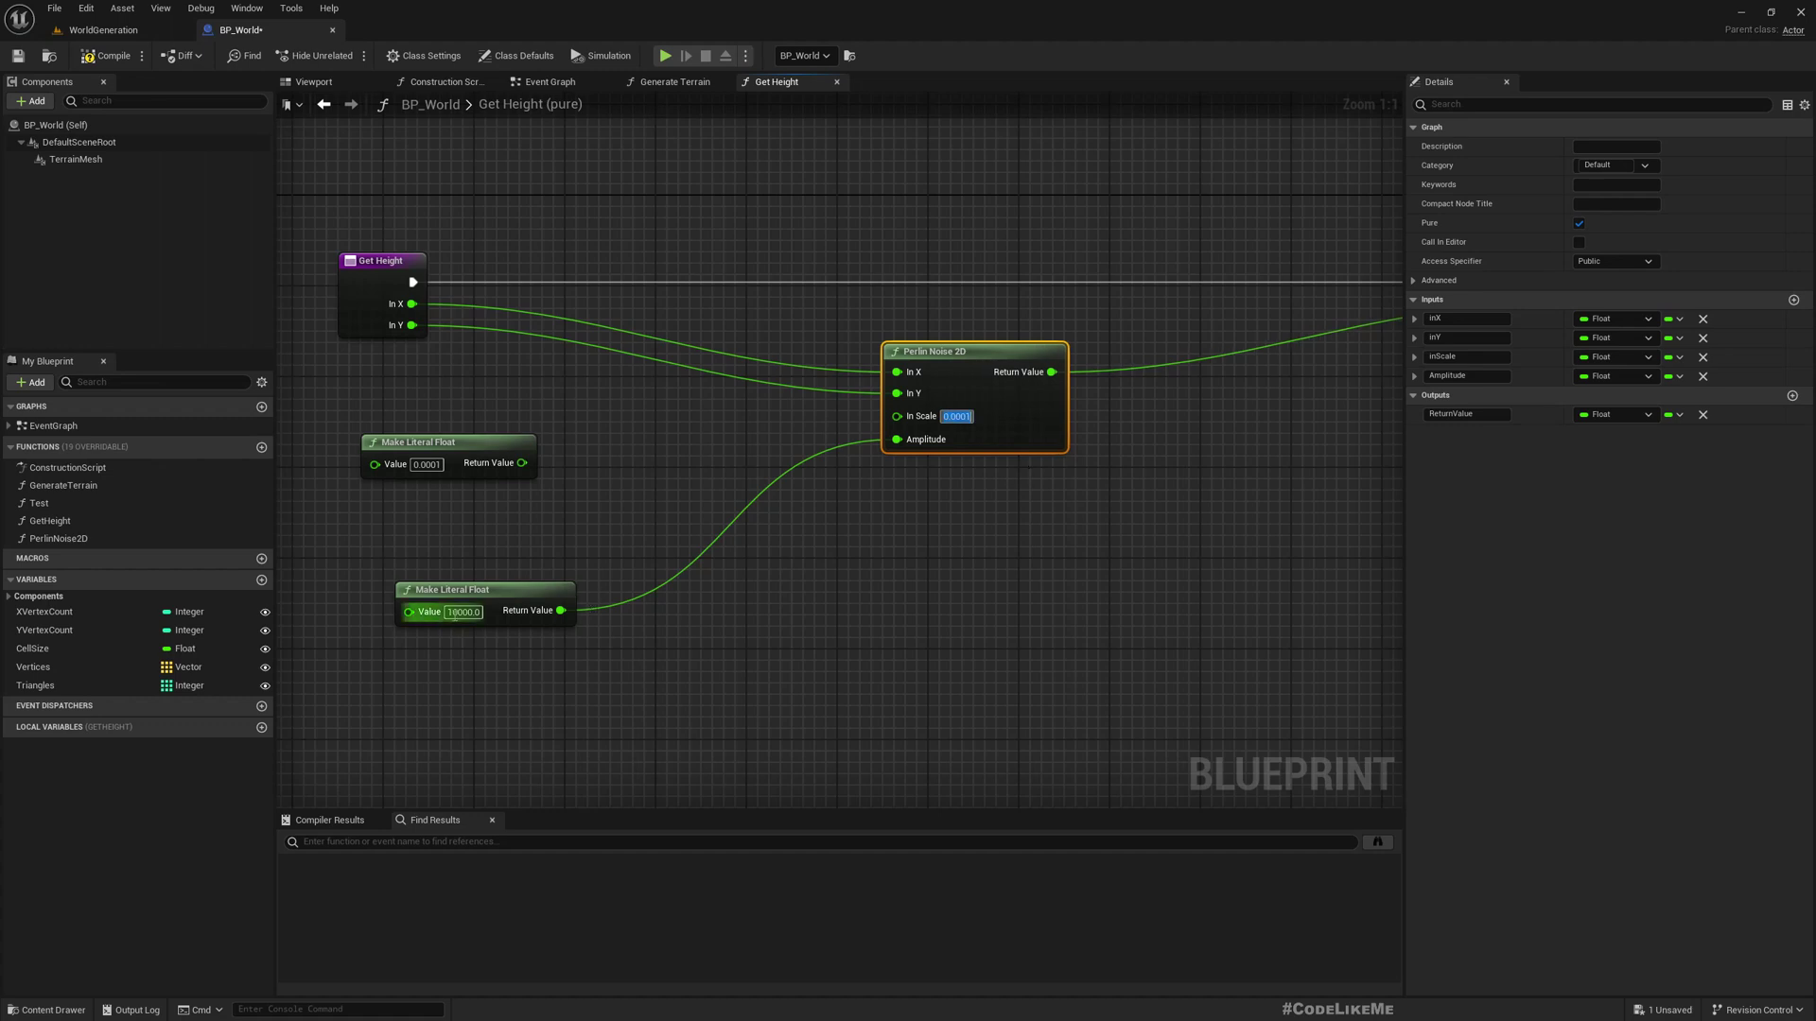
{"action": "right_click", "coordinate": [916, 441]}
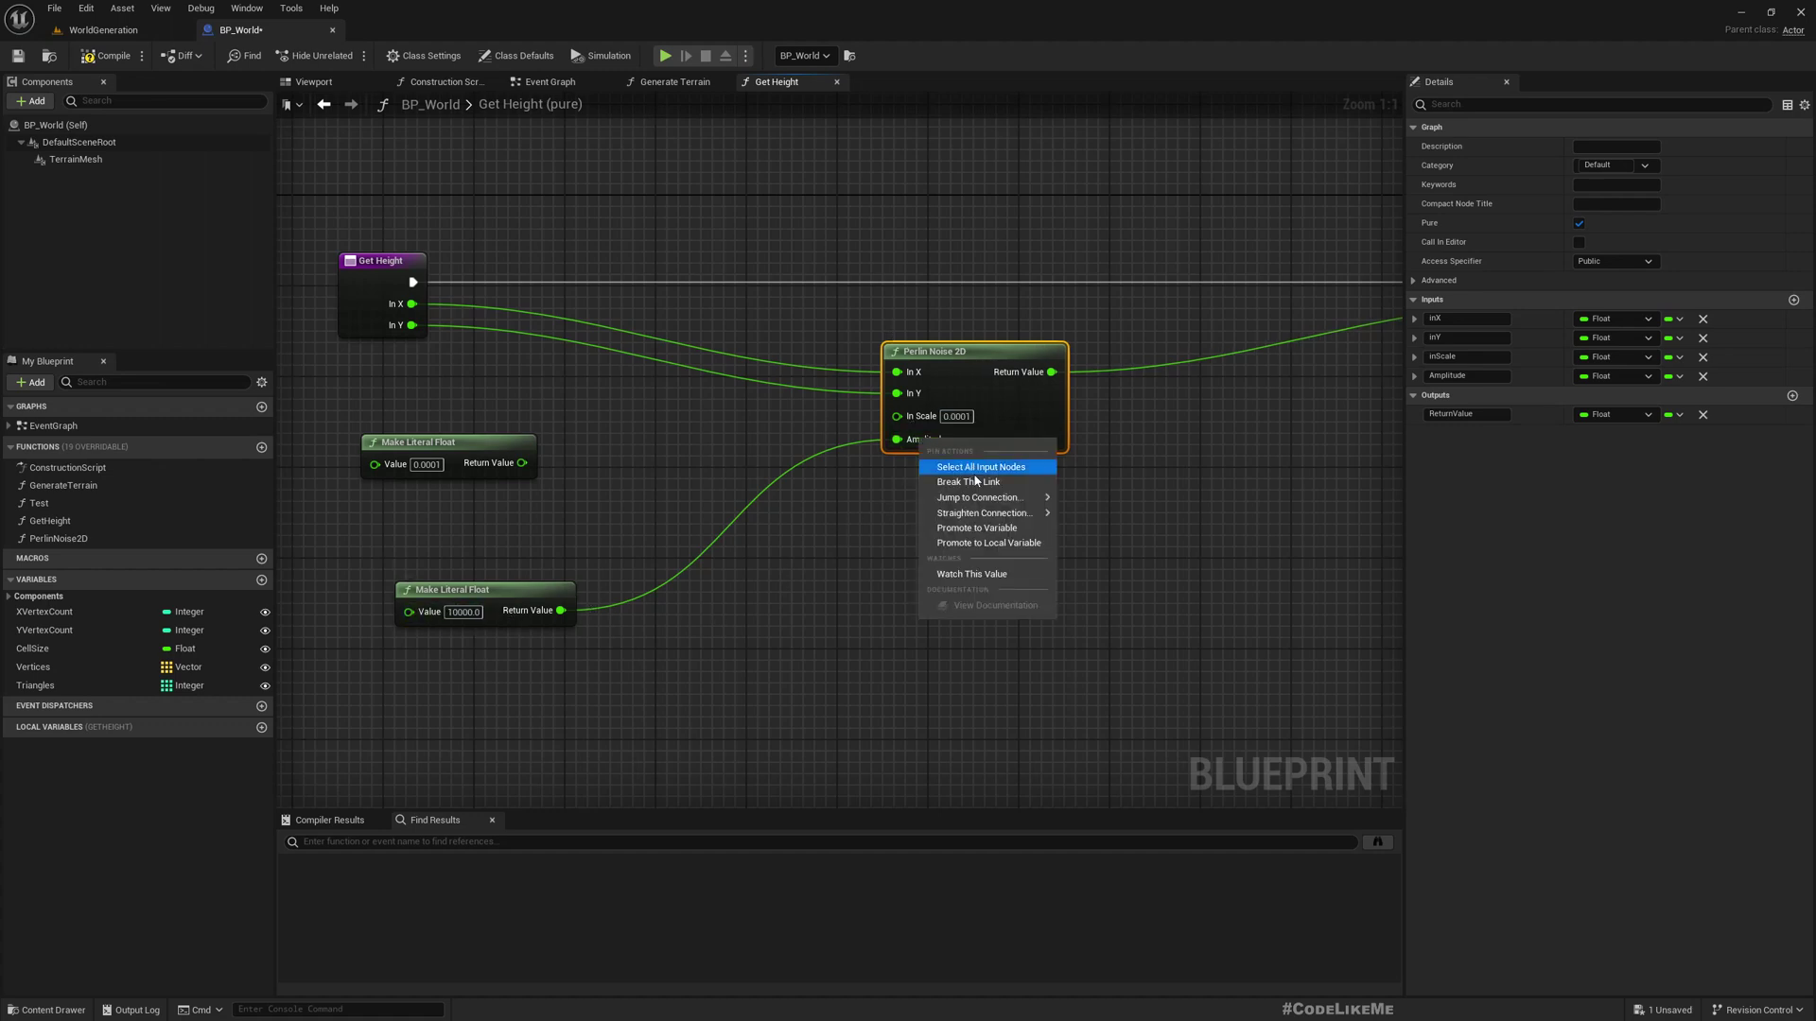
{"action": "left_click", "coordinate": [950, 480]}
{"action": "left_click", "coordinate": [958, 442]}
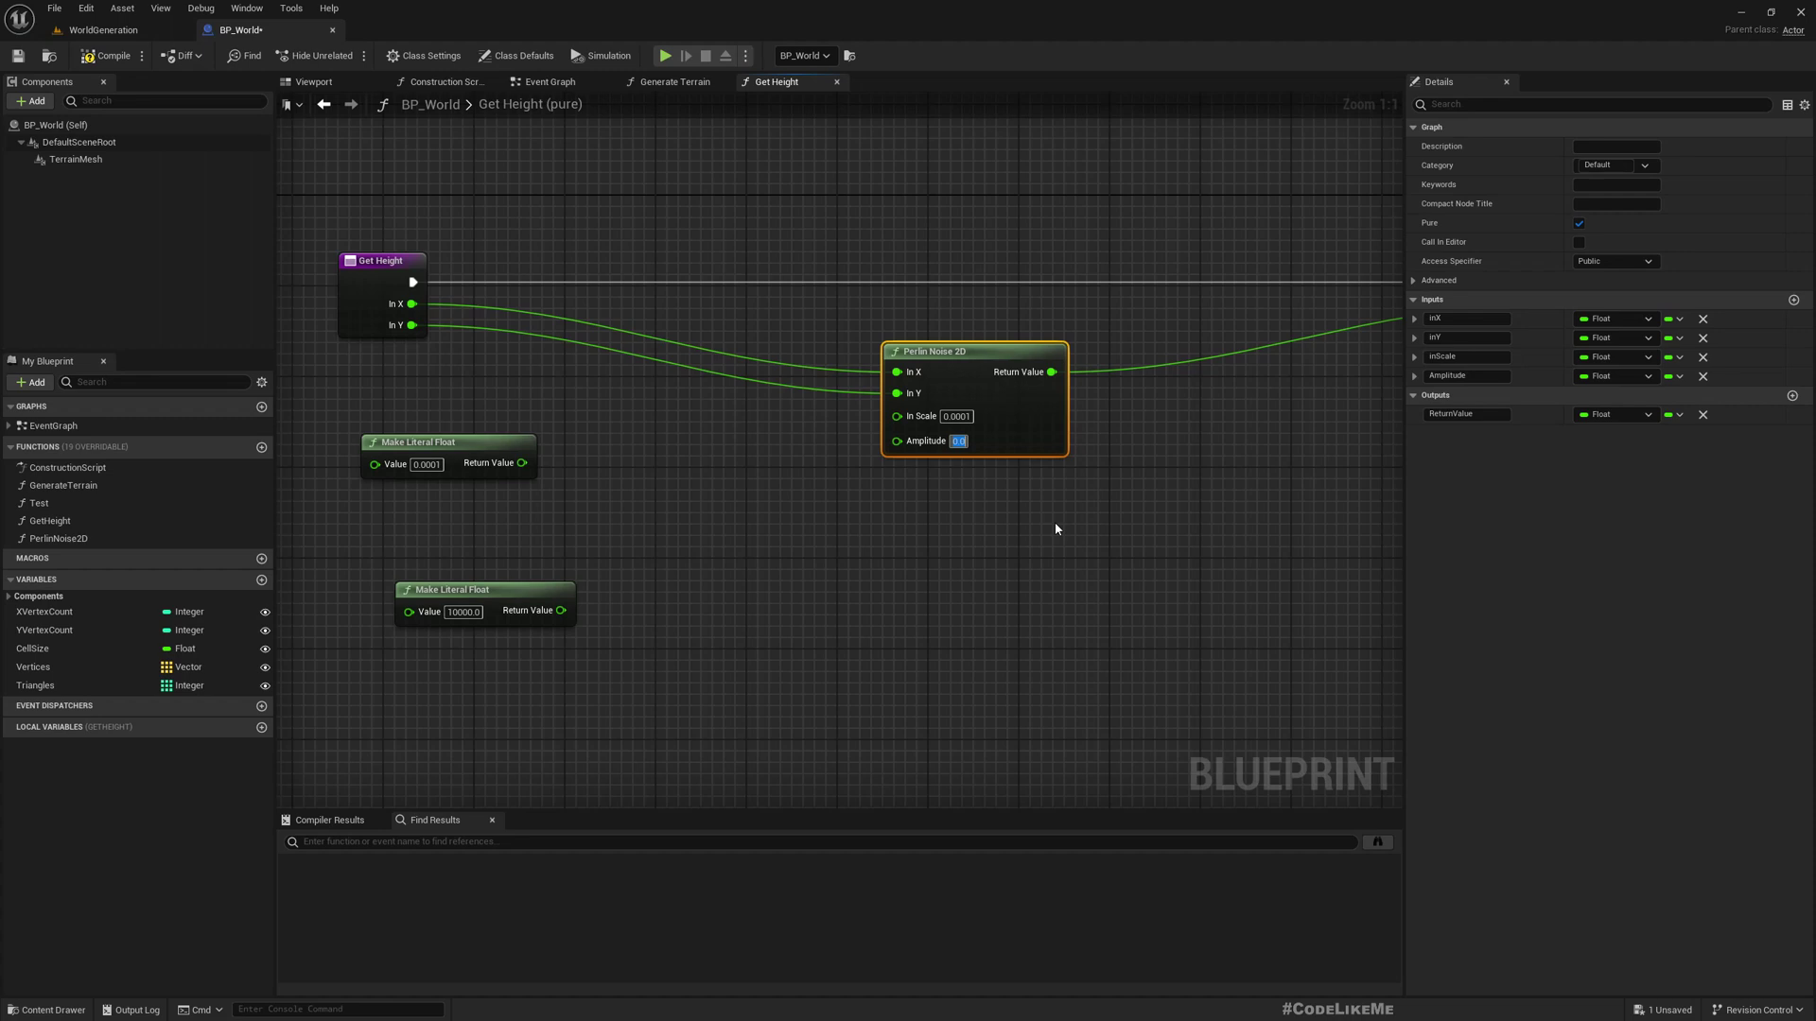
{"action": "key", "text": "ctrl+v"}
Step: Delete both Make Literal Float nodes and move the Perlin Noise 2D and Return nodes closer to the Get Height node
{"action": "left_click_drag", "start_coordinate": [356, 417], "coordinate": [545, 678]}
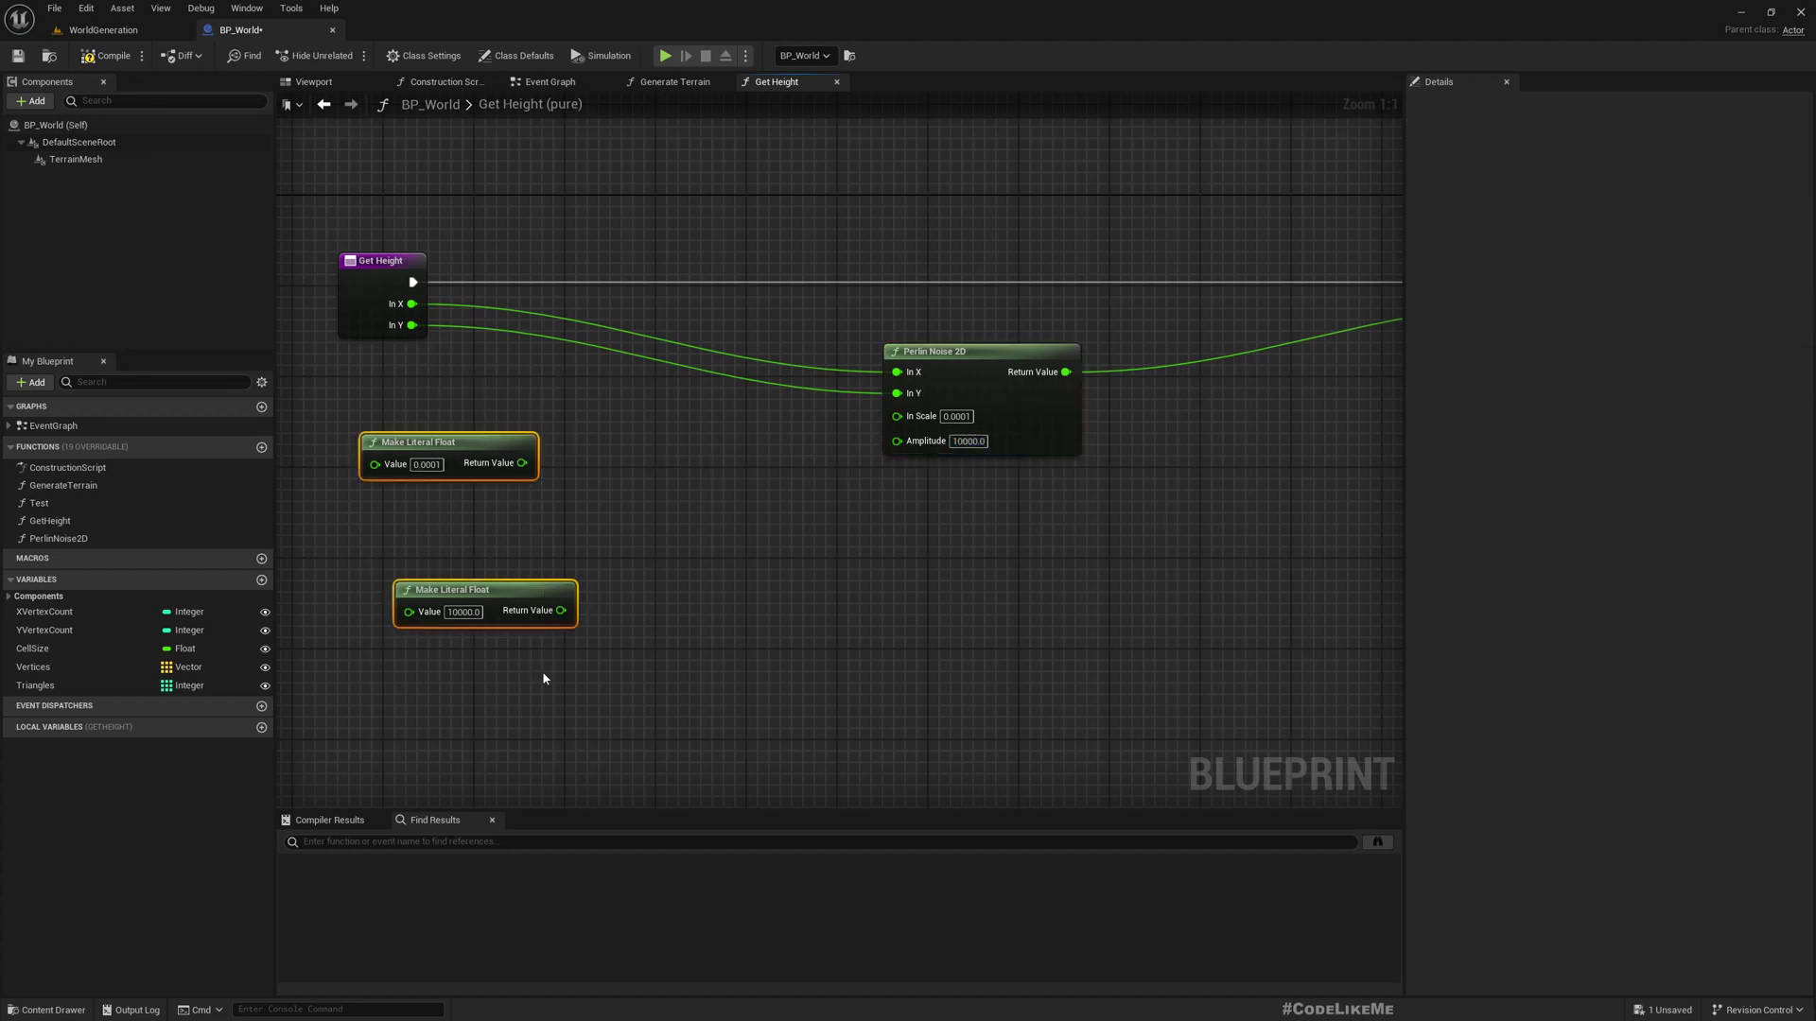
{"action": "key", "text": "Delete"}
{"action": "right_click_drag", "start_coordinate": [863, 672], "coordinate": [771, 506]}
{"action": "scroll", "coordinate": [686, 623], "scroll_direction": "down", "scroll_amount": 1}
{"action": "scroll", "coordinate": [771, 506], "scroll_direction": "down", "scroll_amount": 1}
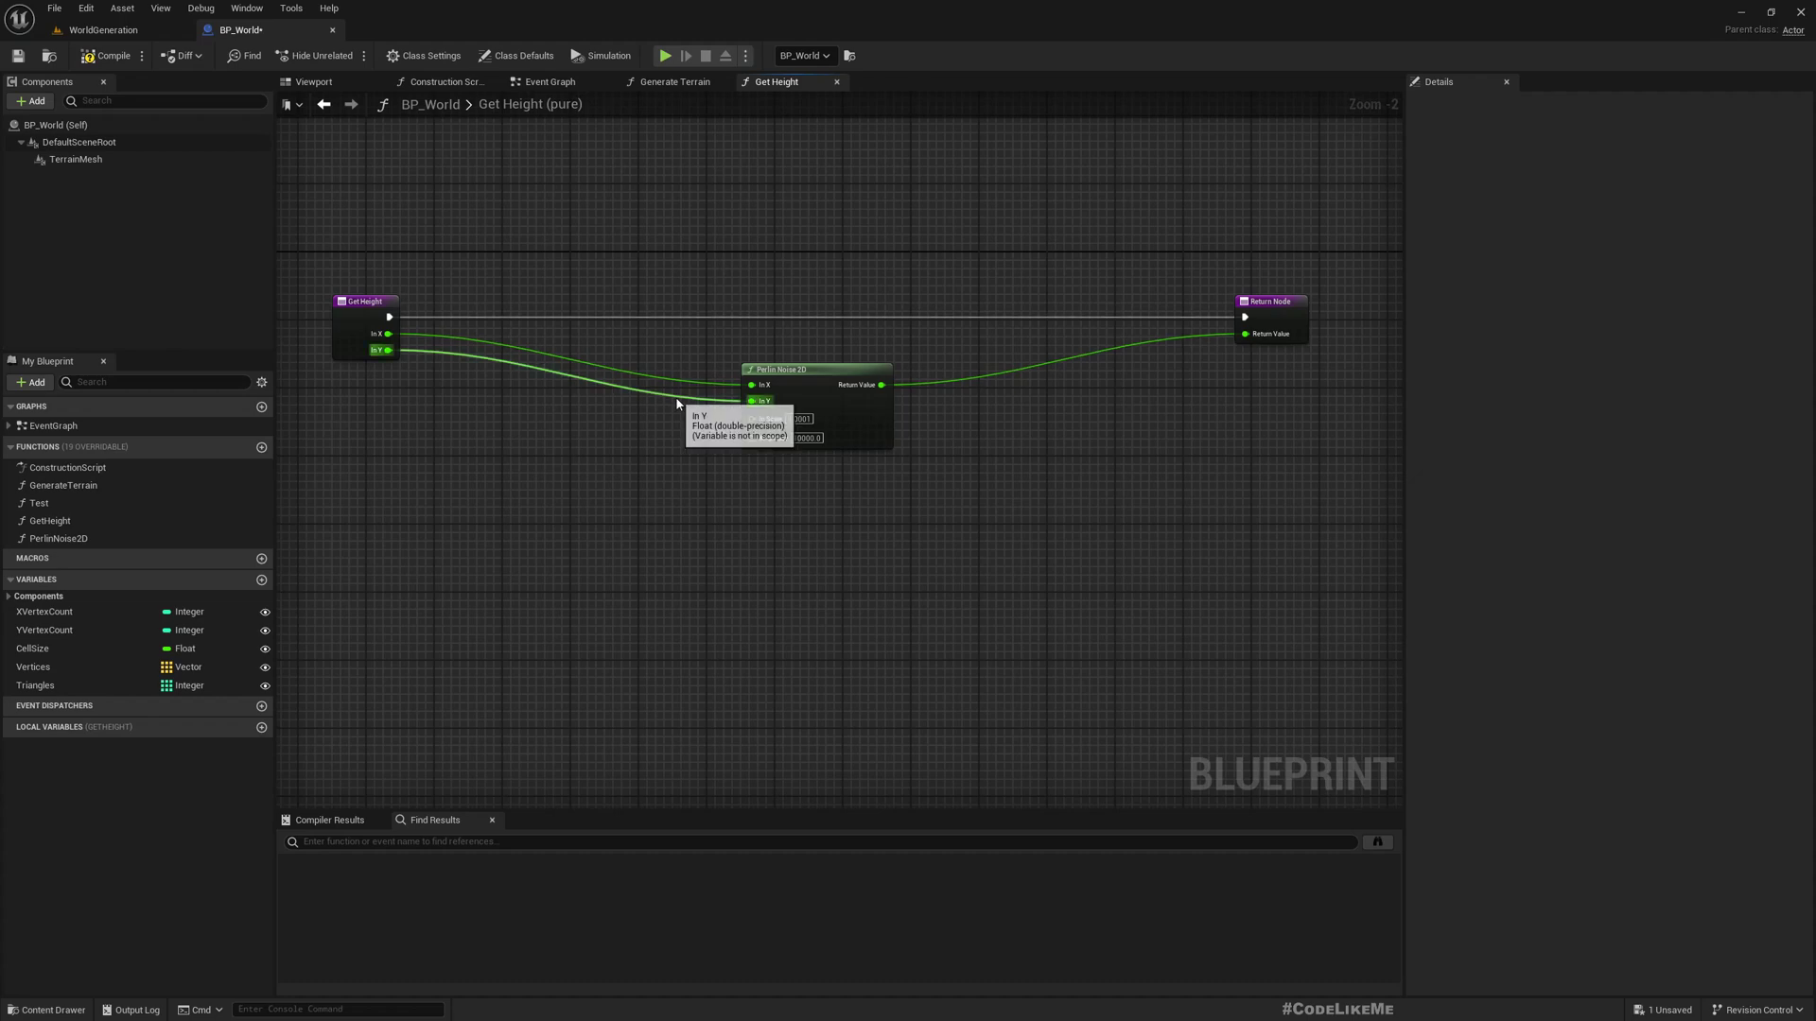
{"action": "left_click_drag", "start_coordinate": [814, 375], "coordinate": [779, 375]}
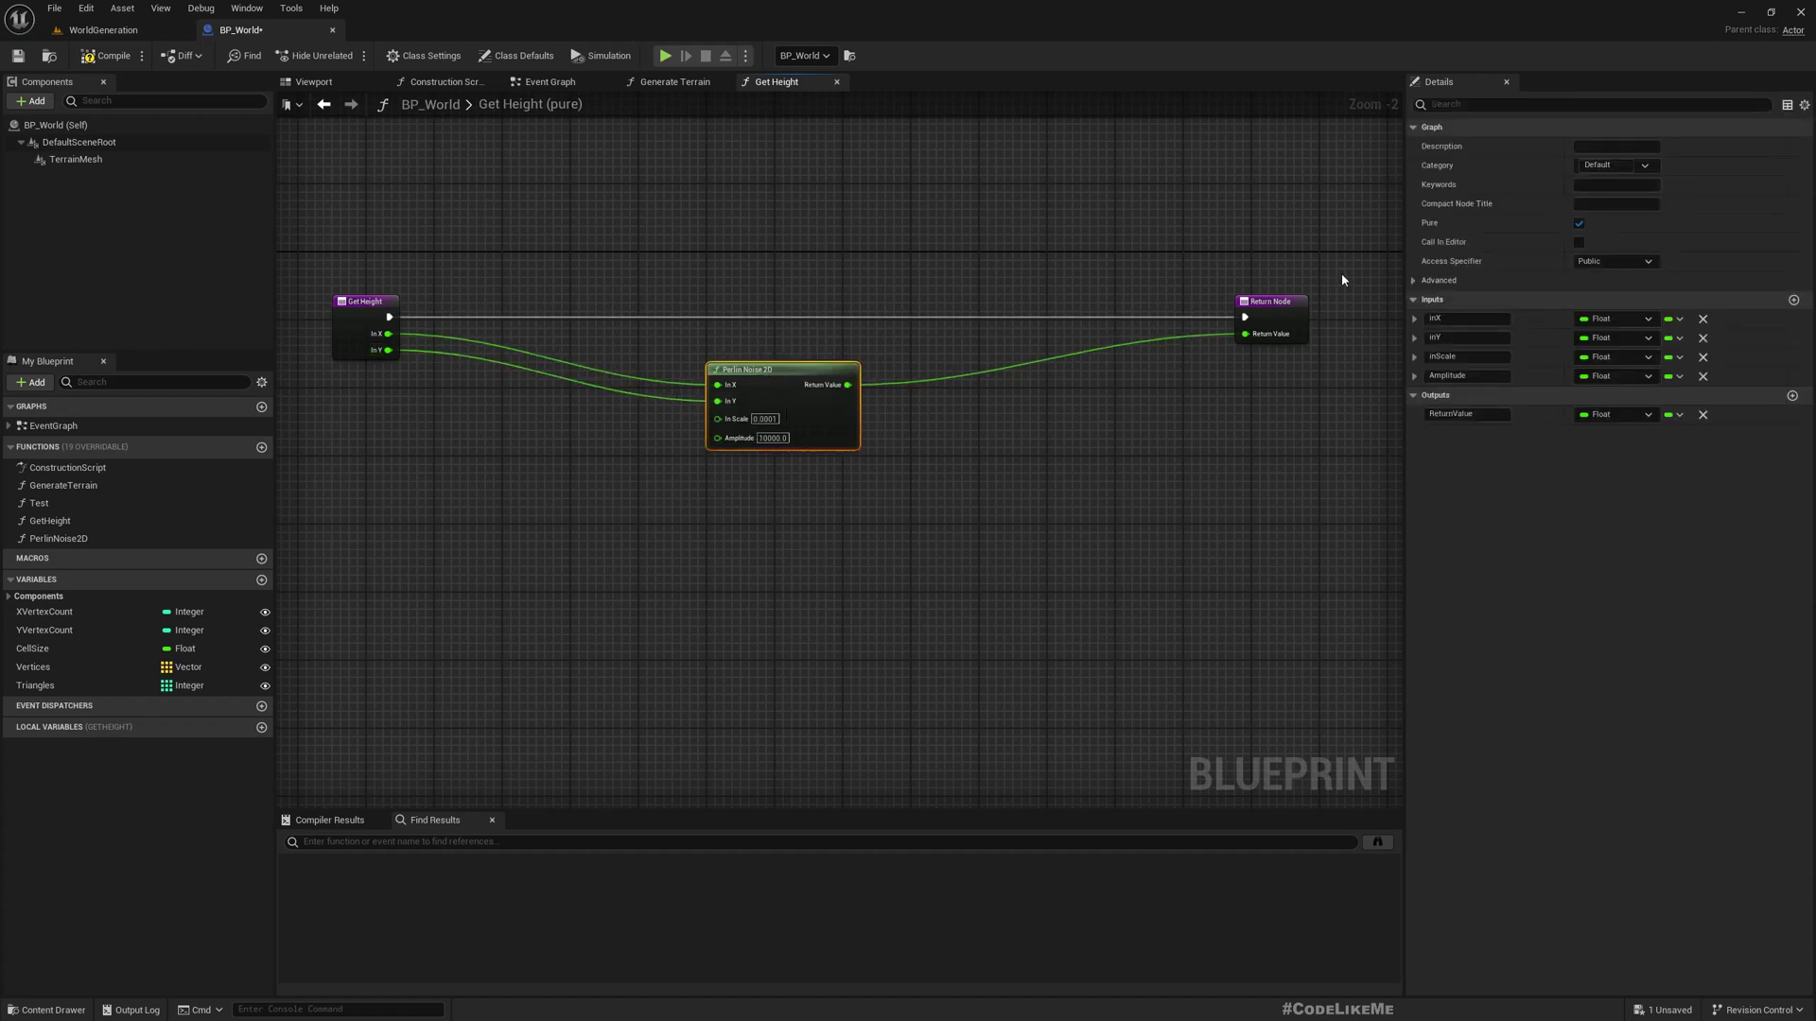
{"action": "left_click_drag", "start_coordinate": [1287, 312], "coordinate": [1040, 313]}
{"action": "left_click_drag", "start_coordinate": [753, 386], "coordinate": [616, 386]}
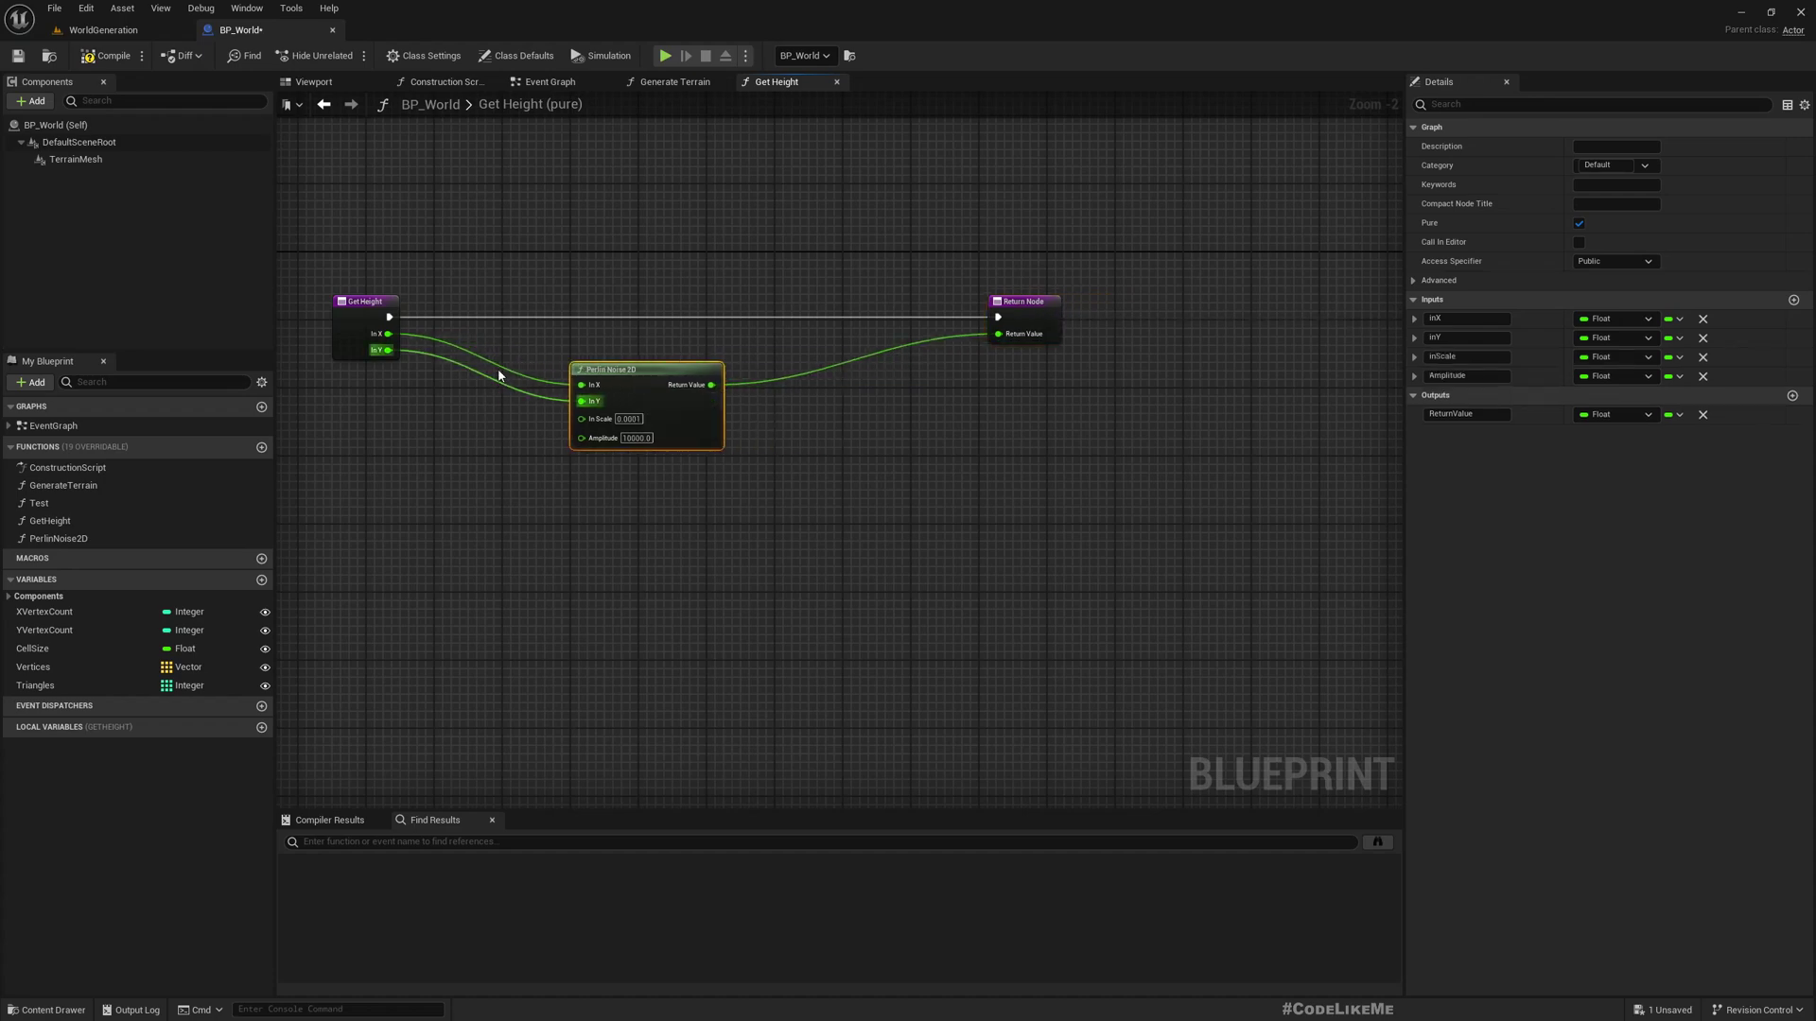
Step: Add a reroute node on each of the In X and In Y wires and straighten and align them with the Perlin Noise 2D node
{"action": "double_click", "coordinate": [500, 376]}
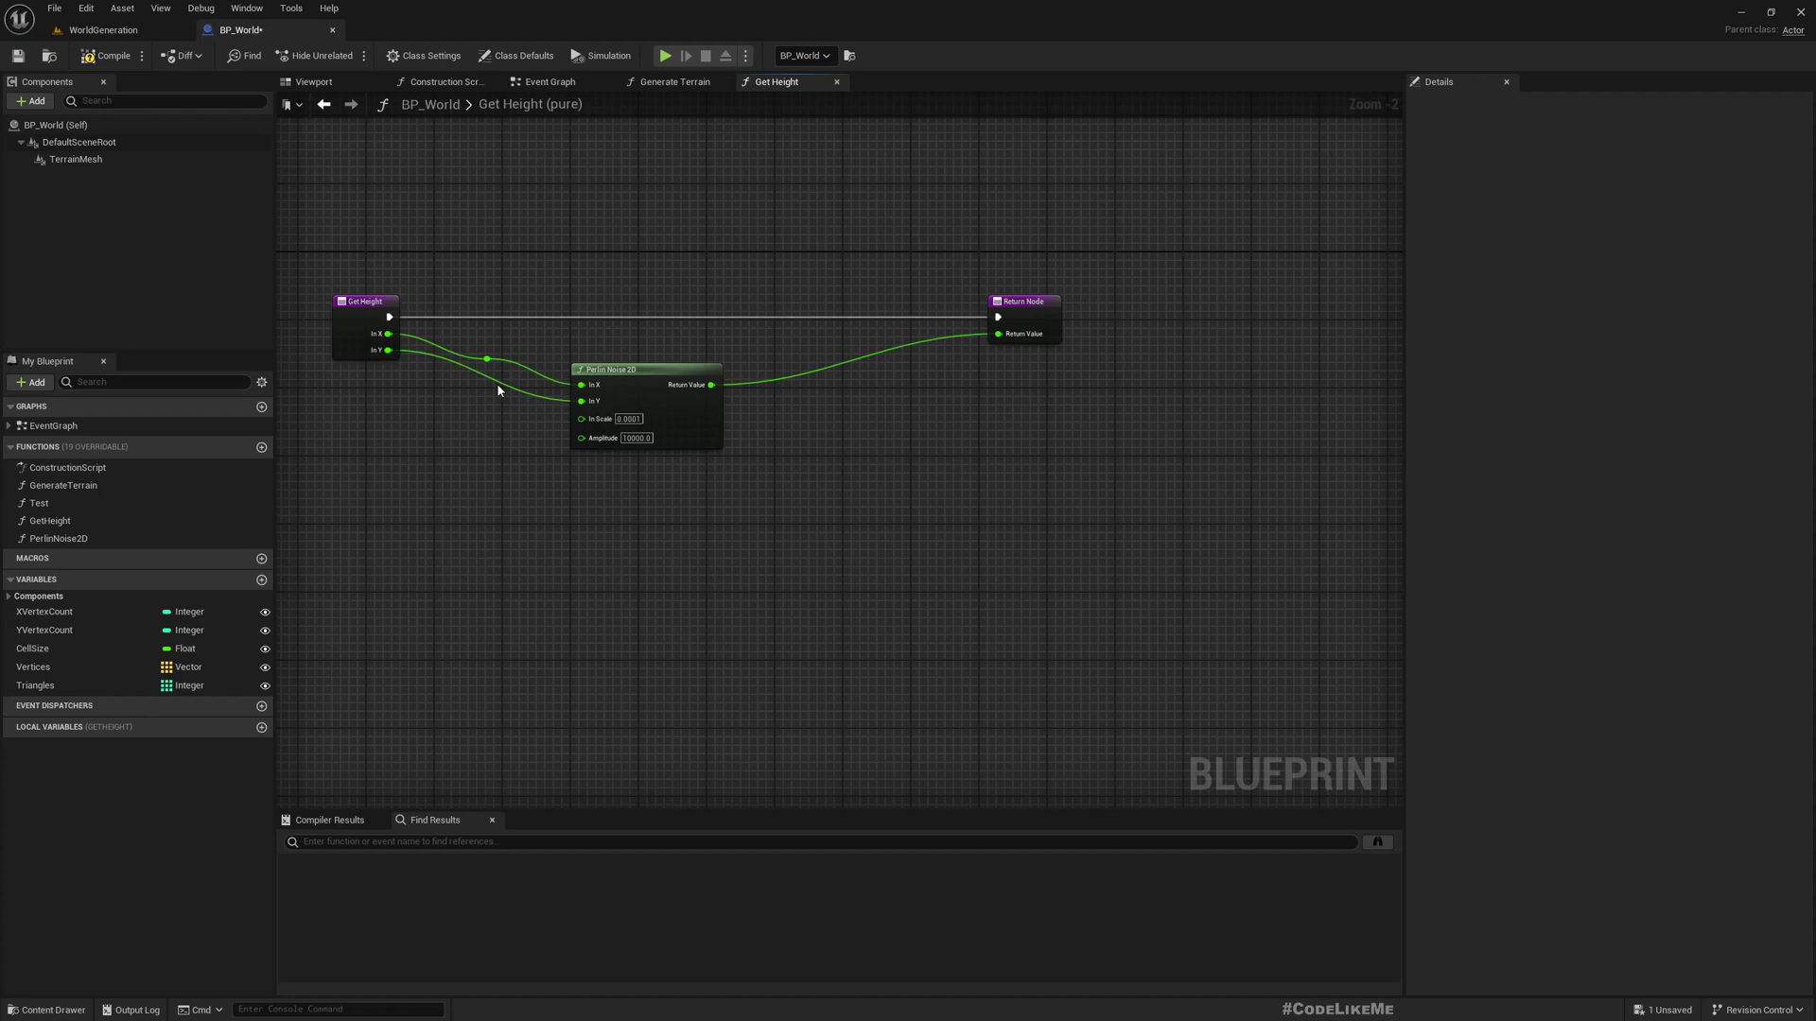
{"action": "double_click", "coordinate": [503, 389]}
{"action": "left_click_drag", "start_coordinate": [478, 341], "coordinate": [643, 443]}
{"action": "key", "text": "q"}
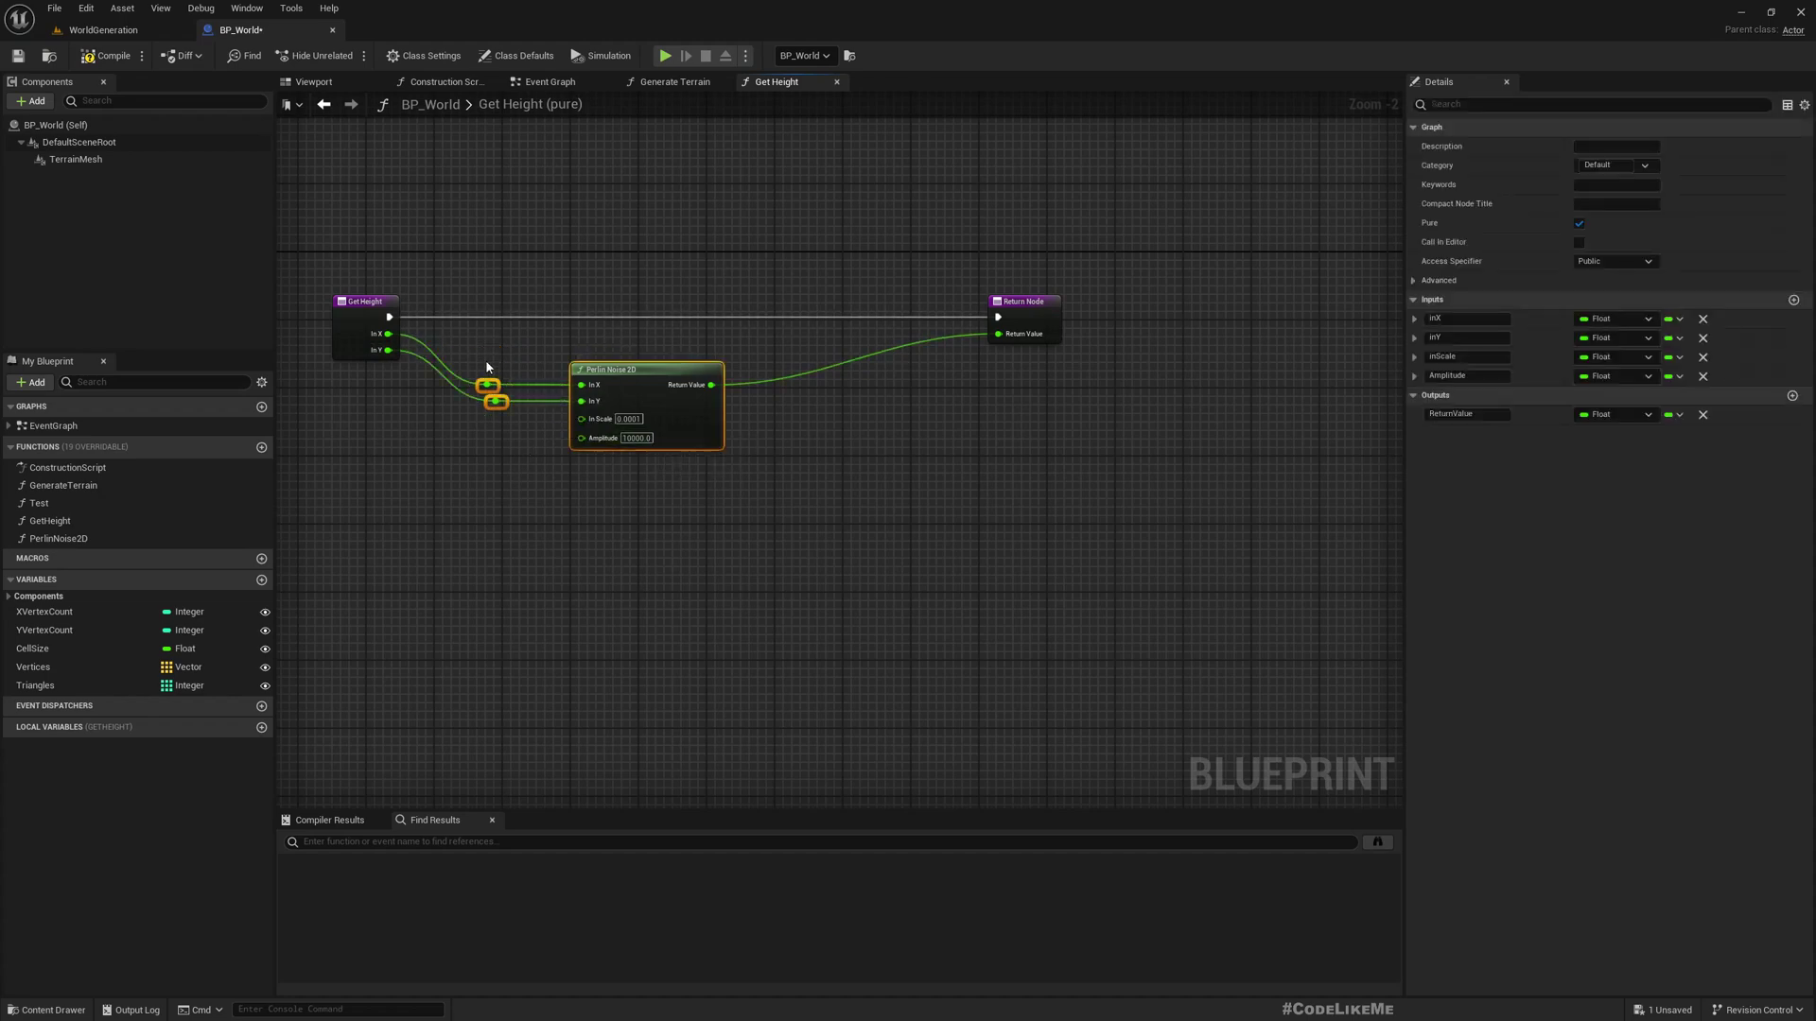
{"action": "key", "text": "shift+d"}
{"action": "key", "text": "shift+a"}
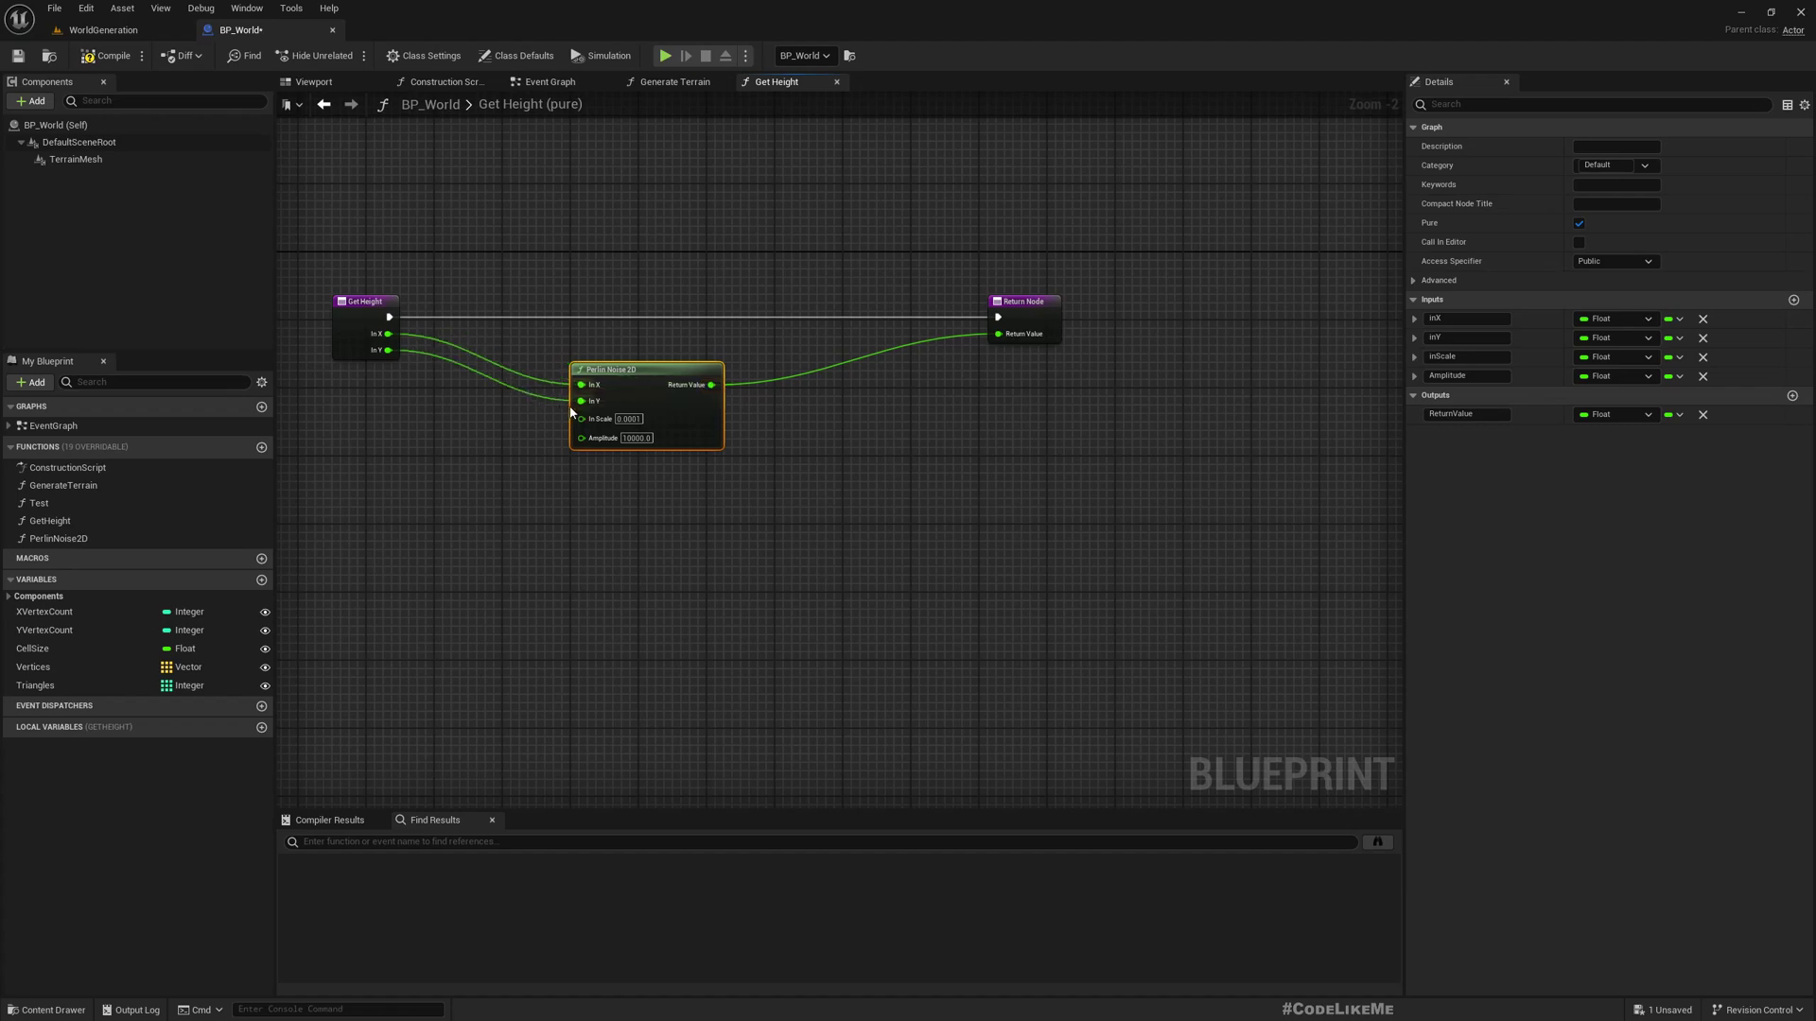
Step: Move the Perlin Noise 2D node away from Get Height and space the two reroute nodes apart from it
{"action": "left_click_drag", "start_coordinate": [650, 371], "coordinate": [738, 380]}
{"action": "left_click", "coordinate": [484, 440]}
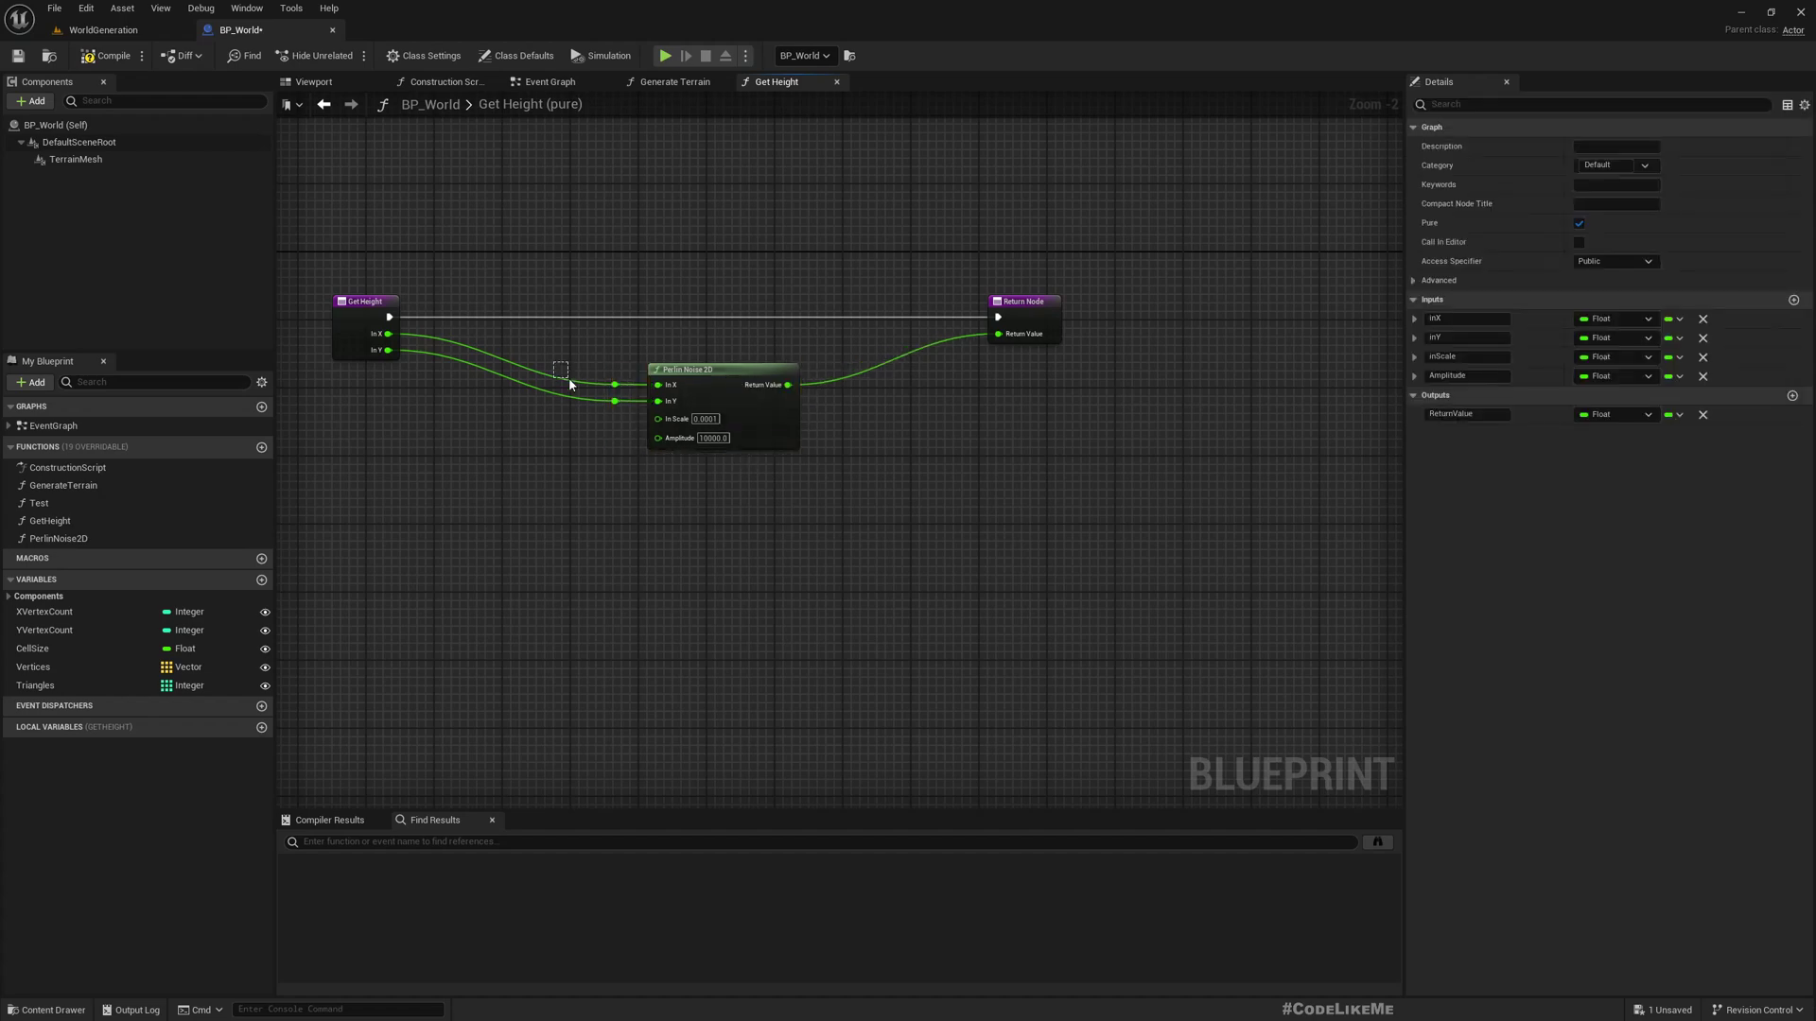
{"action": "left_click", "coordinate": [827, 392]}
{"action": "scroll", "coordinate": [756, 467], "scroll_direction": "up", "scroll_amount": 2}
{"action": "left_click_drag", "start_coordinate": [555, 359], "coordinate": [508, 396]}
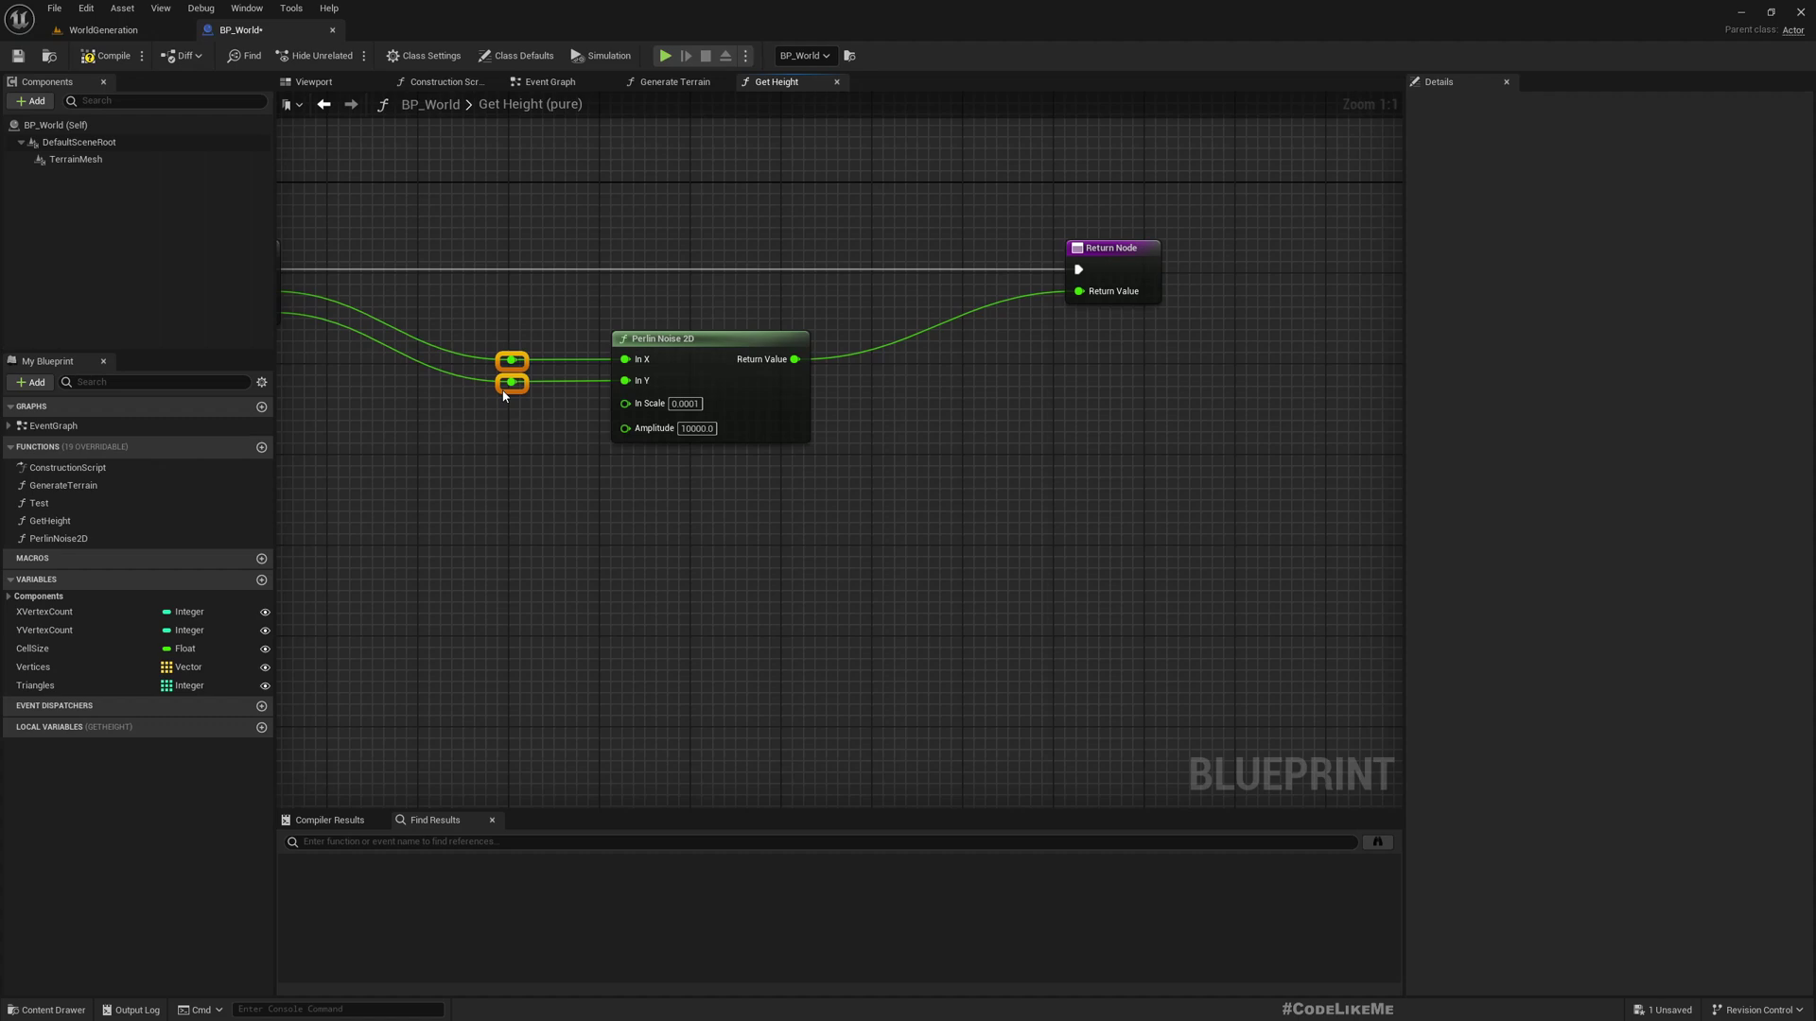
Step: Duplicate the Perlin Noise 2D node and place the copy directly below the original
{"action": "right_click_drag", "start_coordinate": [636, 498], "coordinate": [540, 454]}
{"action": "scroll", "coordinate": [540, 454], "scroll_direction": "down", "scroll_amount": 1}
{"action": "left_click", "coordinate": [639, 370]}
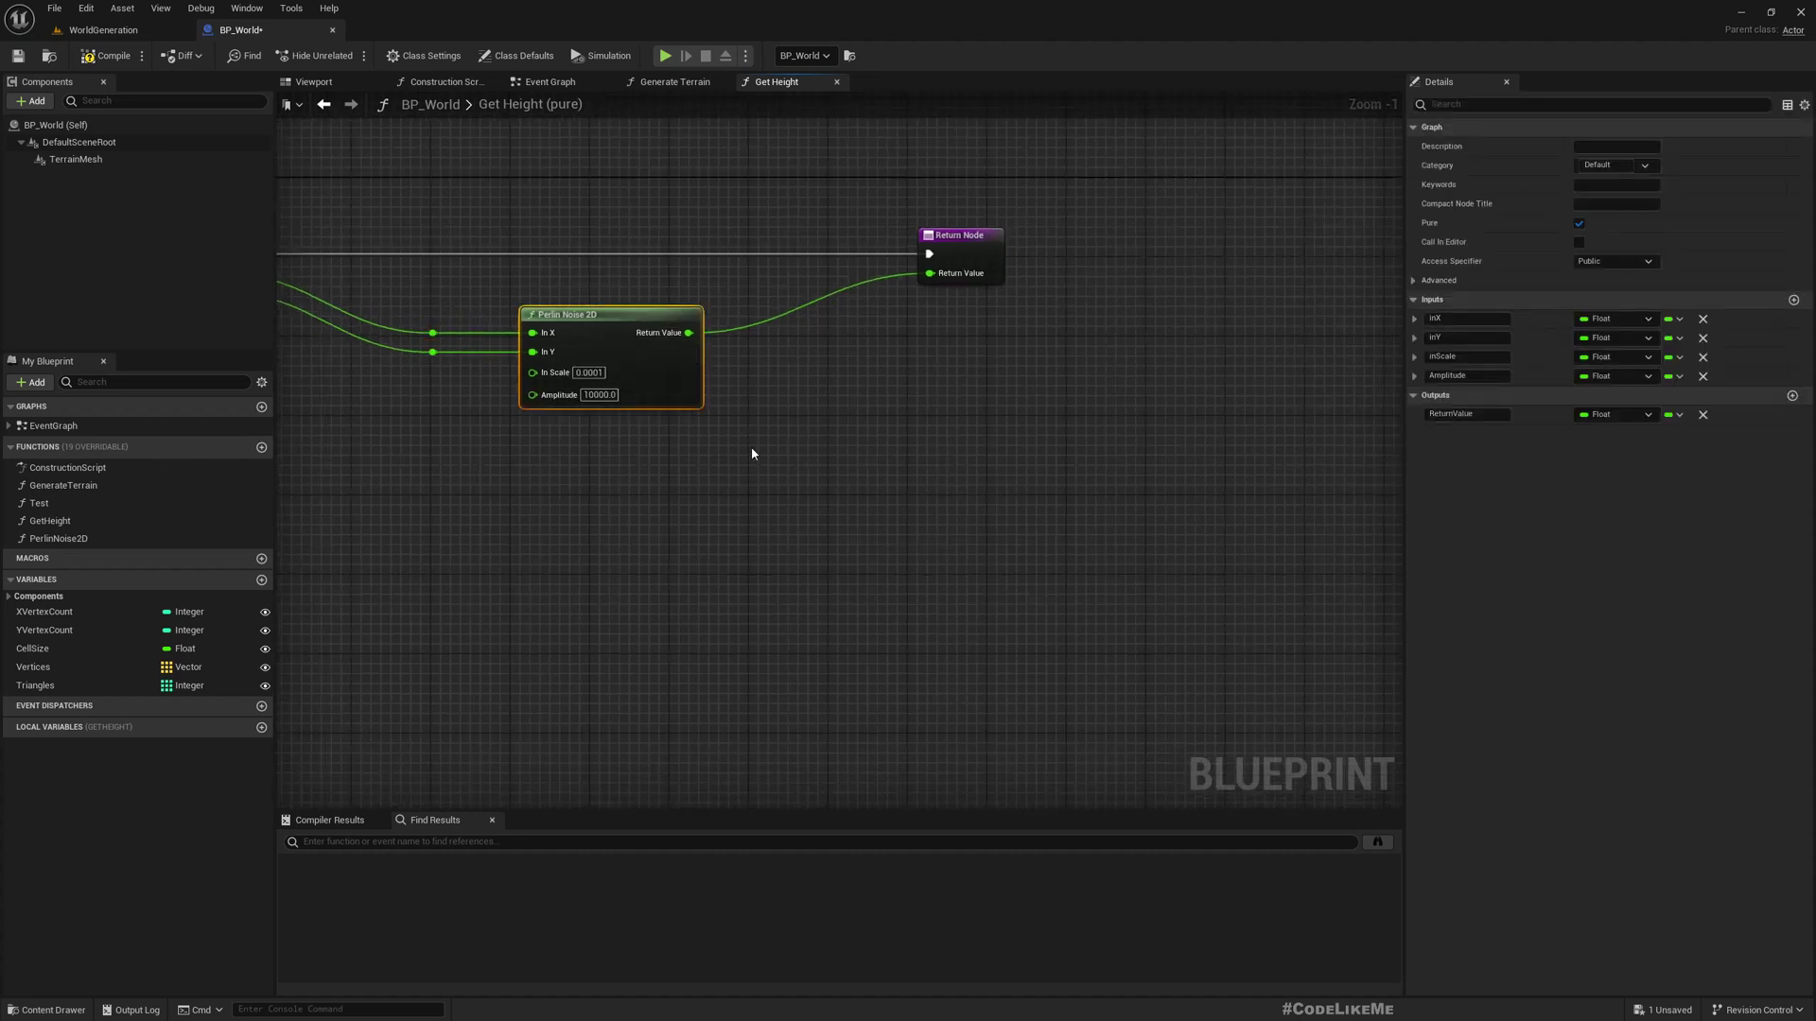
{"action": "key", "text": "ctrl+d"}
{"action": "left_click_drag", "start_coordinate": [851, 443], "coordinate": [560, 442]}
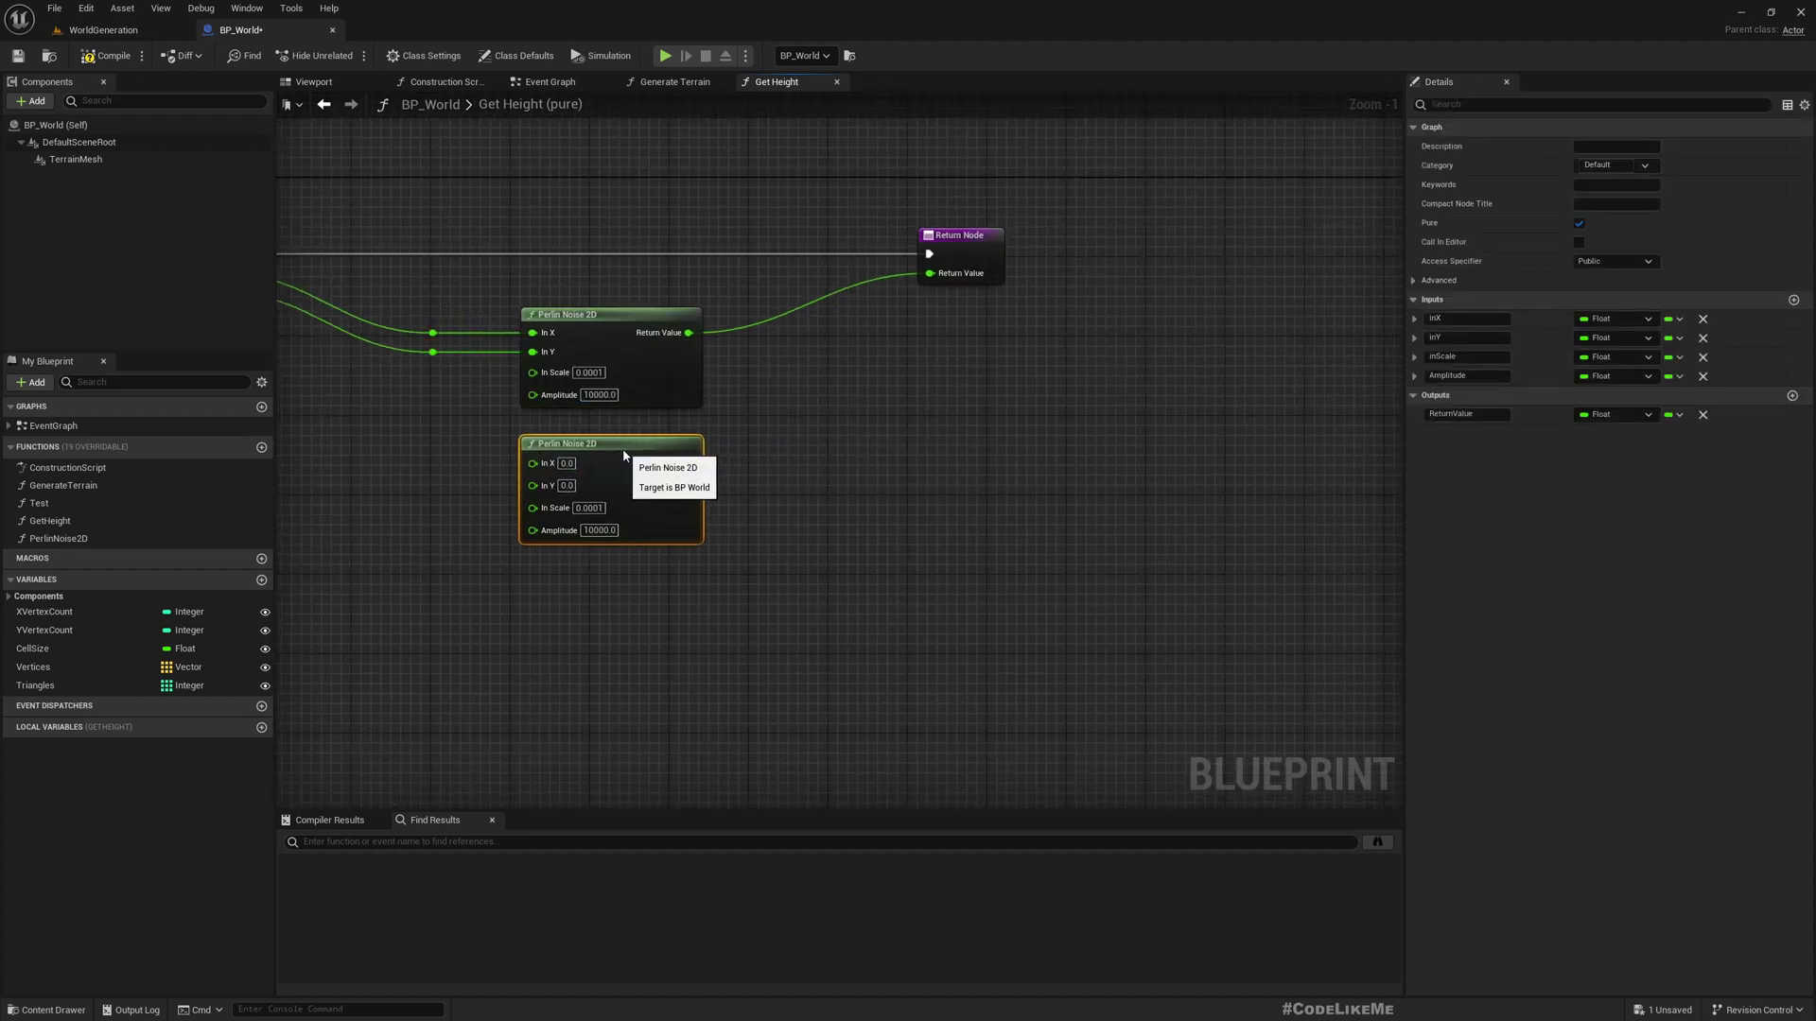
Step: Make room before the Return Node and feed it from an Add node summing both Perlin Noise 2D return values
{"action": "left_click_drag", "start_coordinate": [984, 276], "coordinate": [1051, 277]}
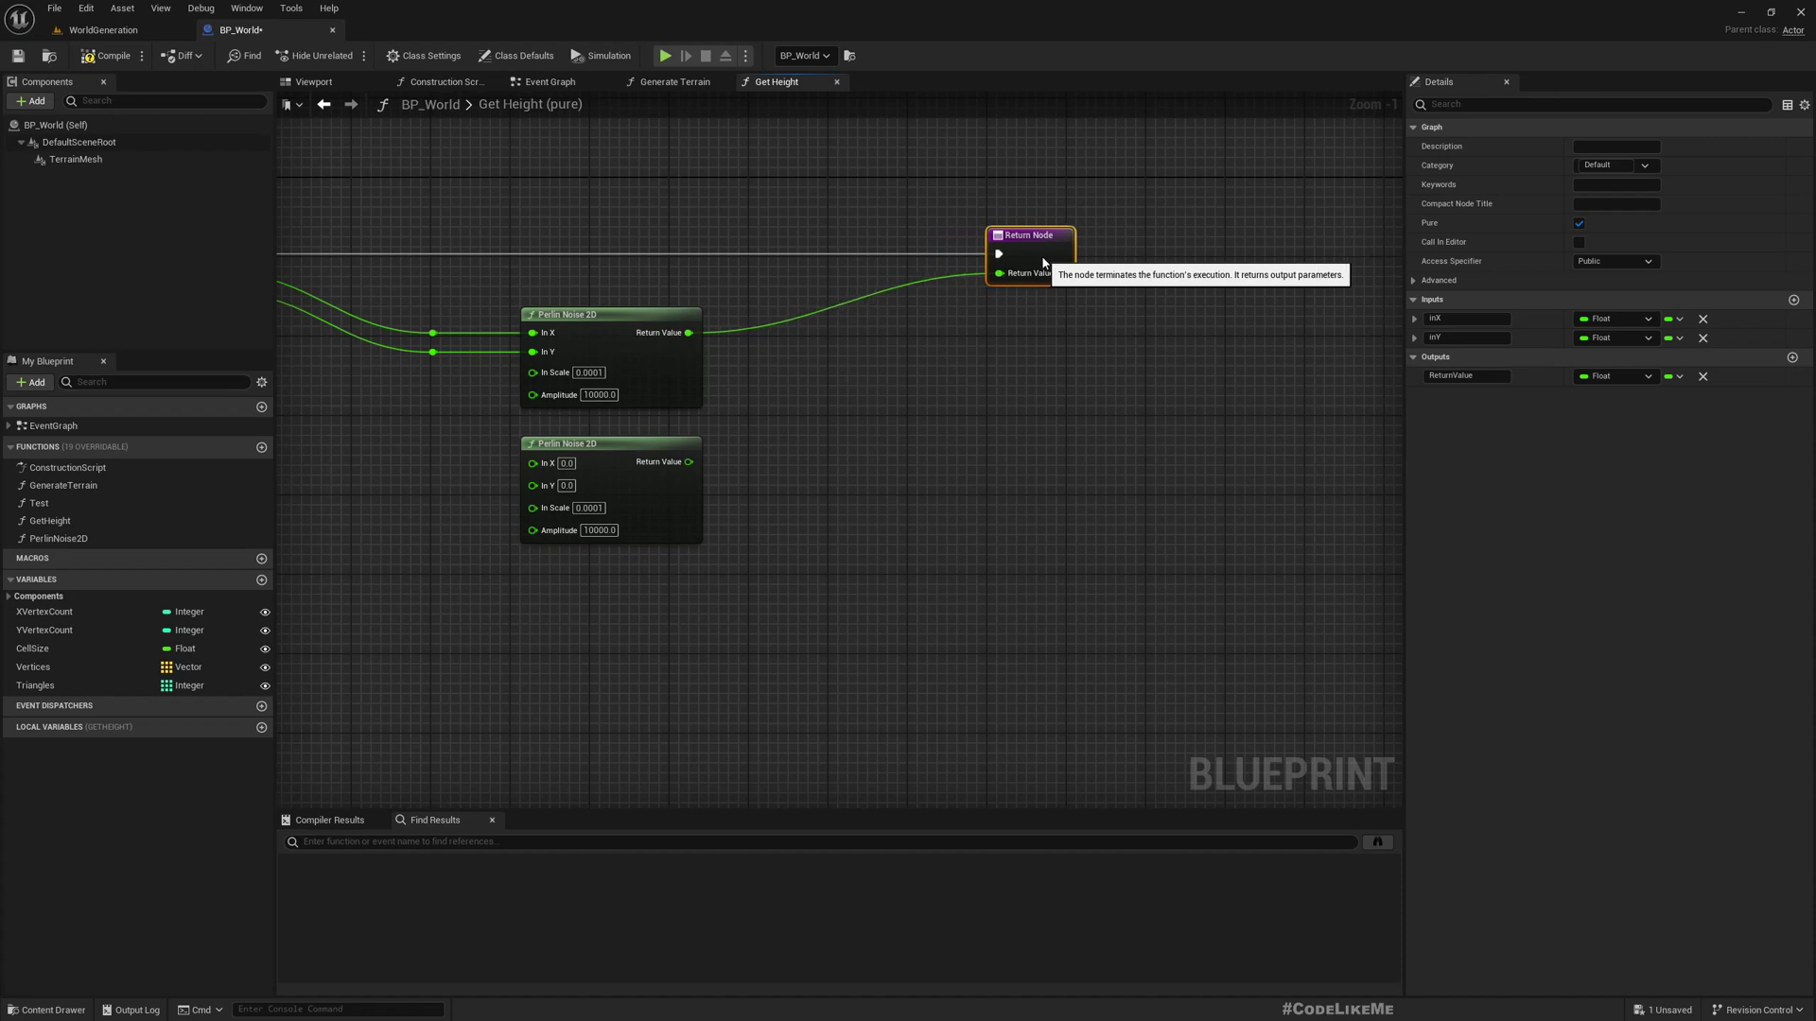
{"action": "left_click_drag", "start_coordinate": [689, 333], "coordinate": [790, 337]}
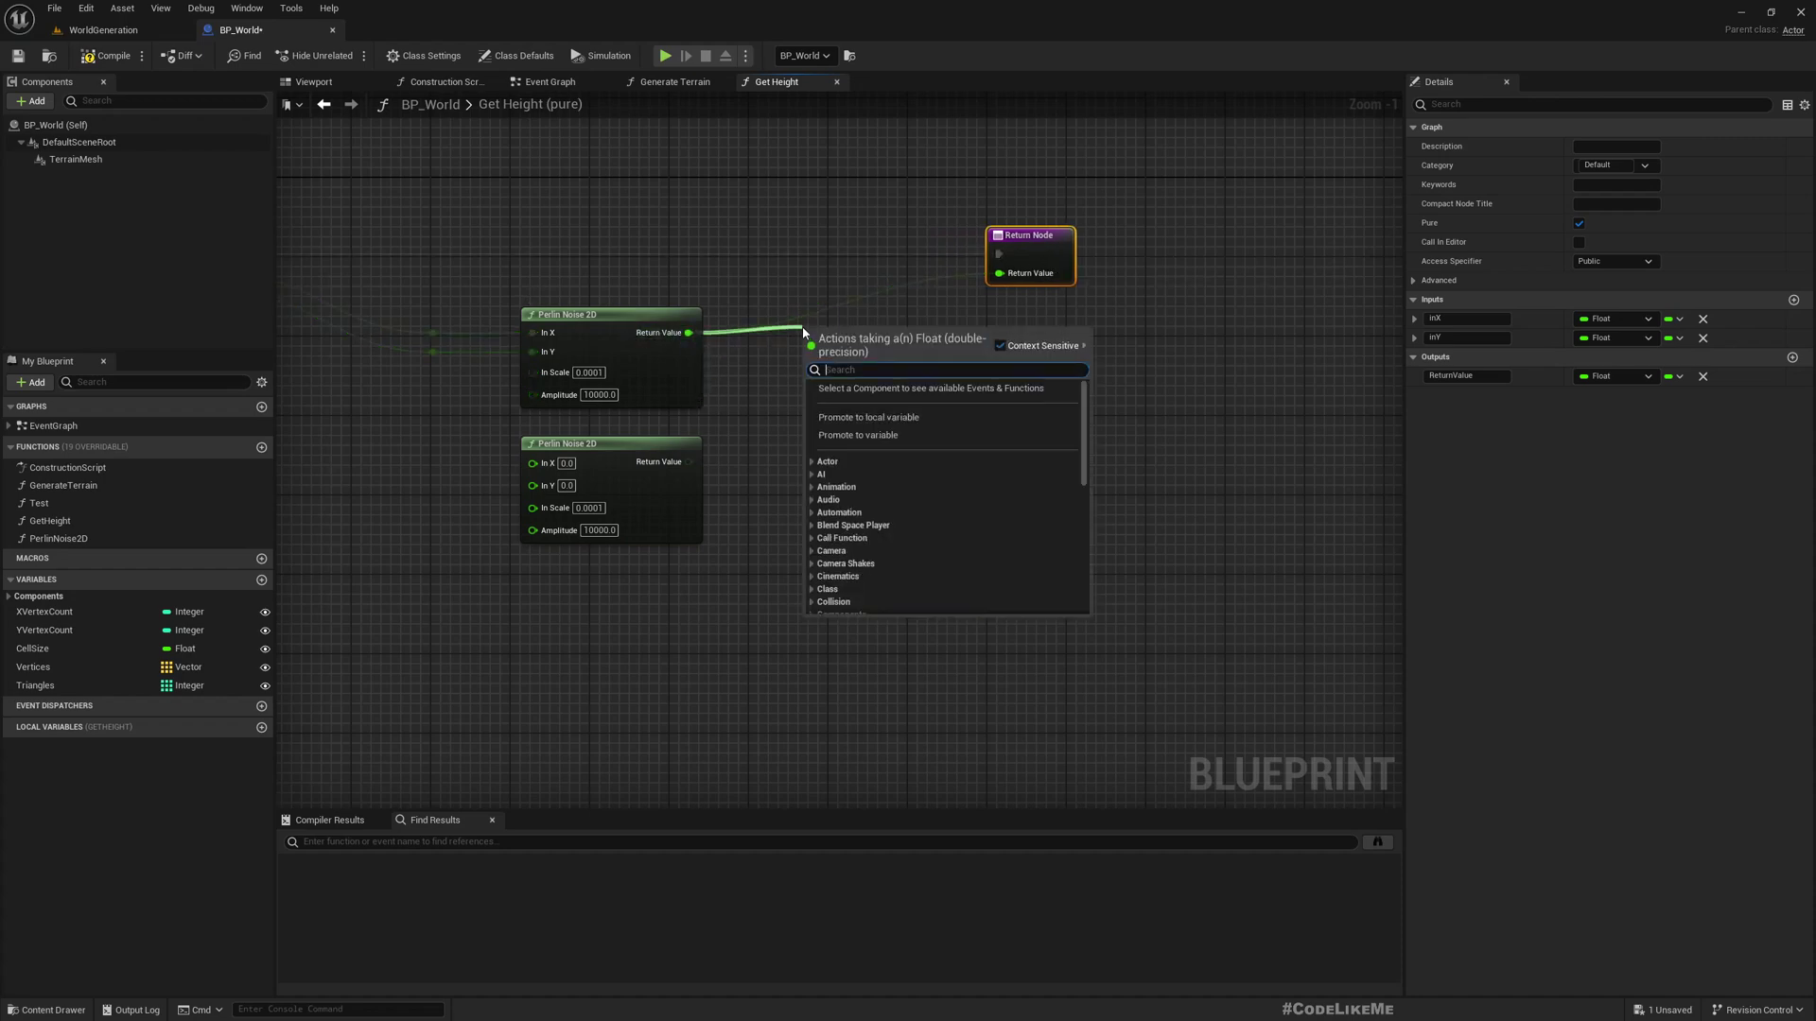
{"action": "type", "text": "+"}
{"action": "key", "text": "Return"}
{"action": "left_click_drag", "start_coordinate": [699, 466], "coordinate": [999, 273]}
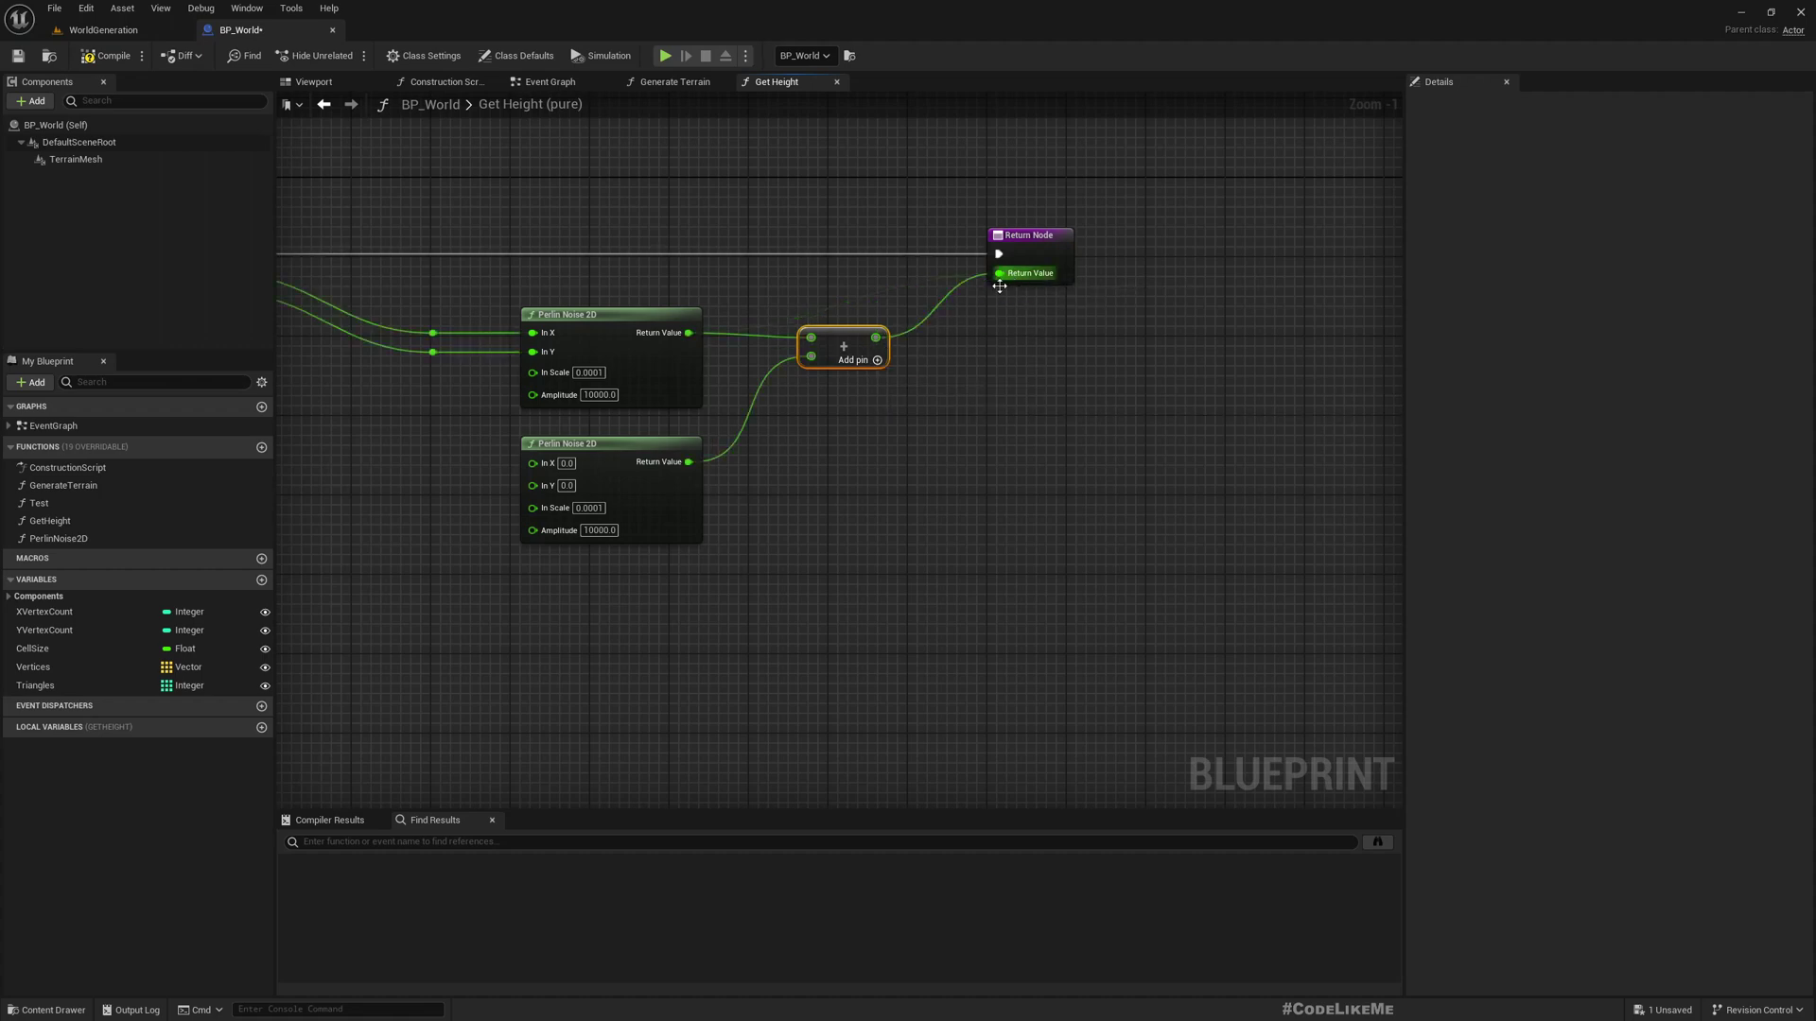
Step: Connect the reroute nodes to the lower Perlin Noise 2D node's In X and In Y, and set its In Scale to 0.001 and Amplitude to 1000
{"action": "scroll", "coordinate": [864, 343], "scroll_direction": "down", "scroll_amount": 1}
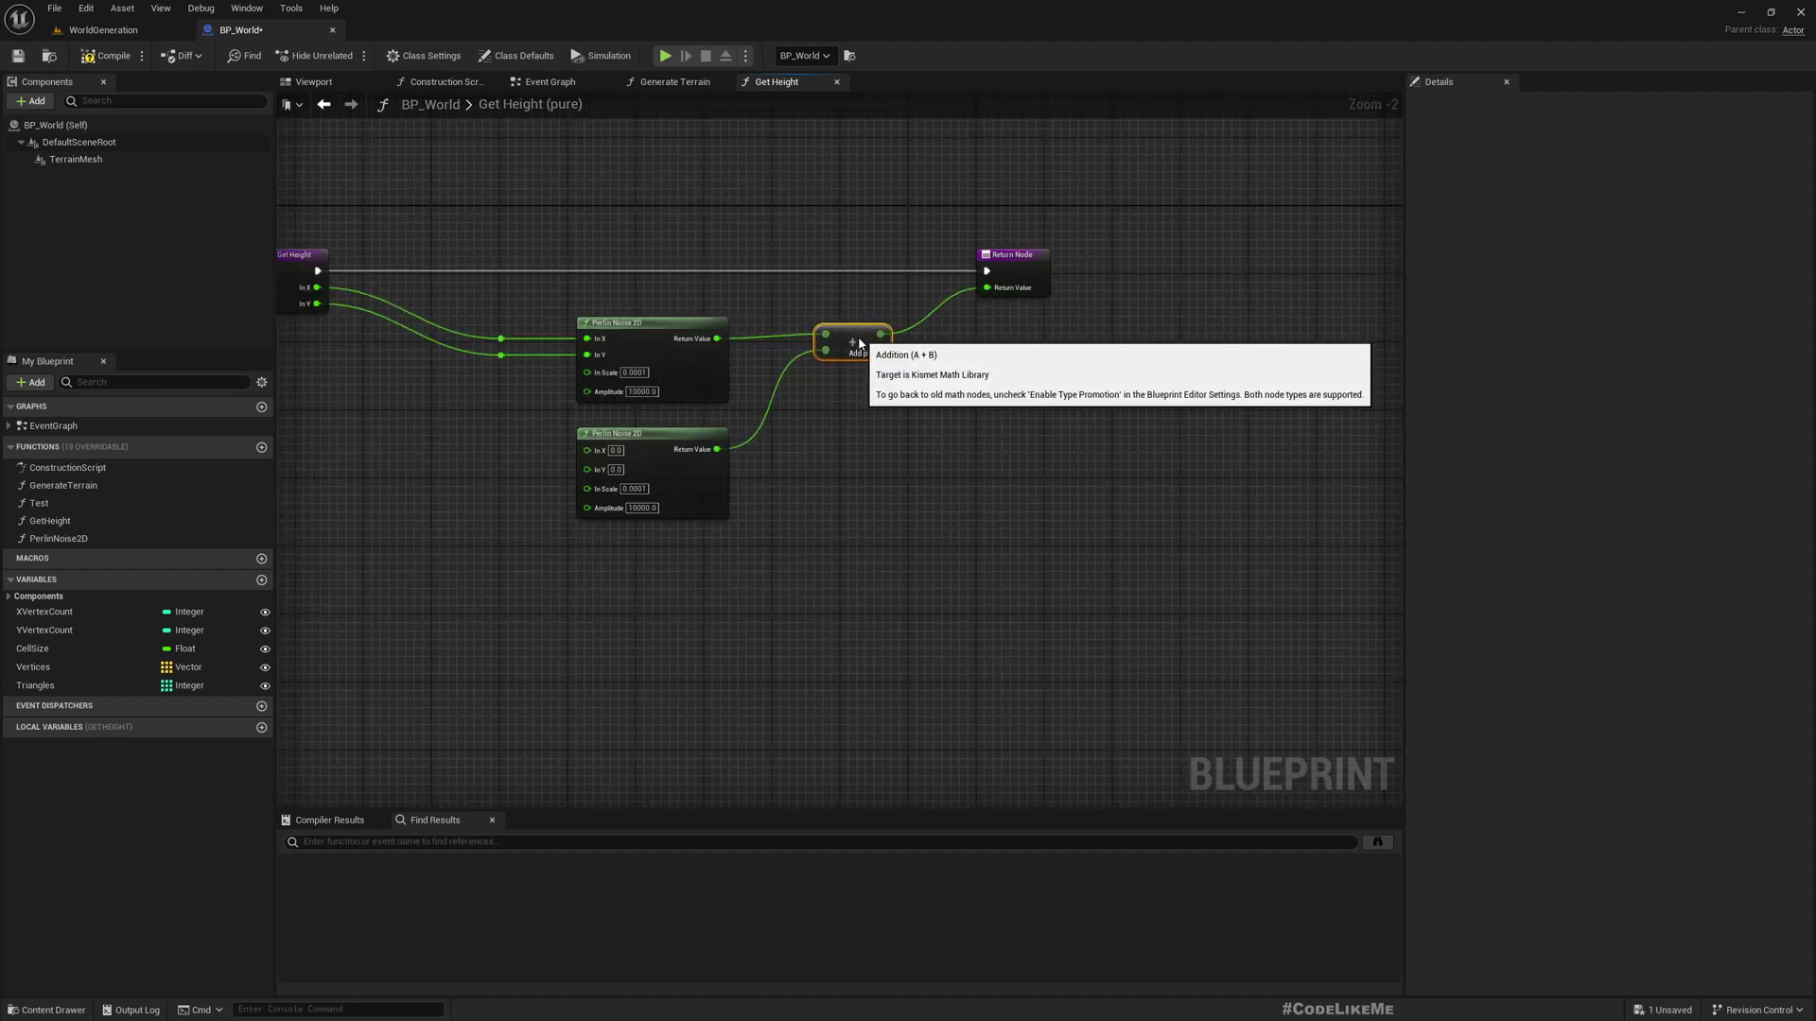
{"action": "right_click_drag", "start_coordinate": [824, 394], "coordinate": [861, 426]}
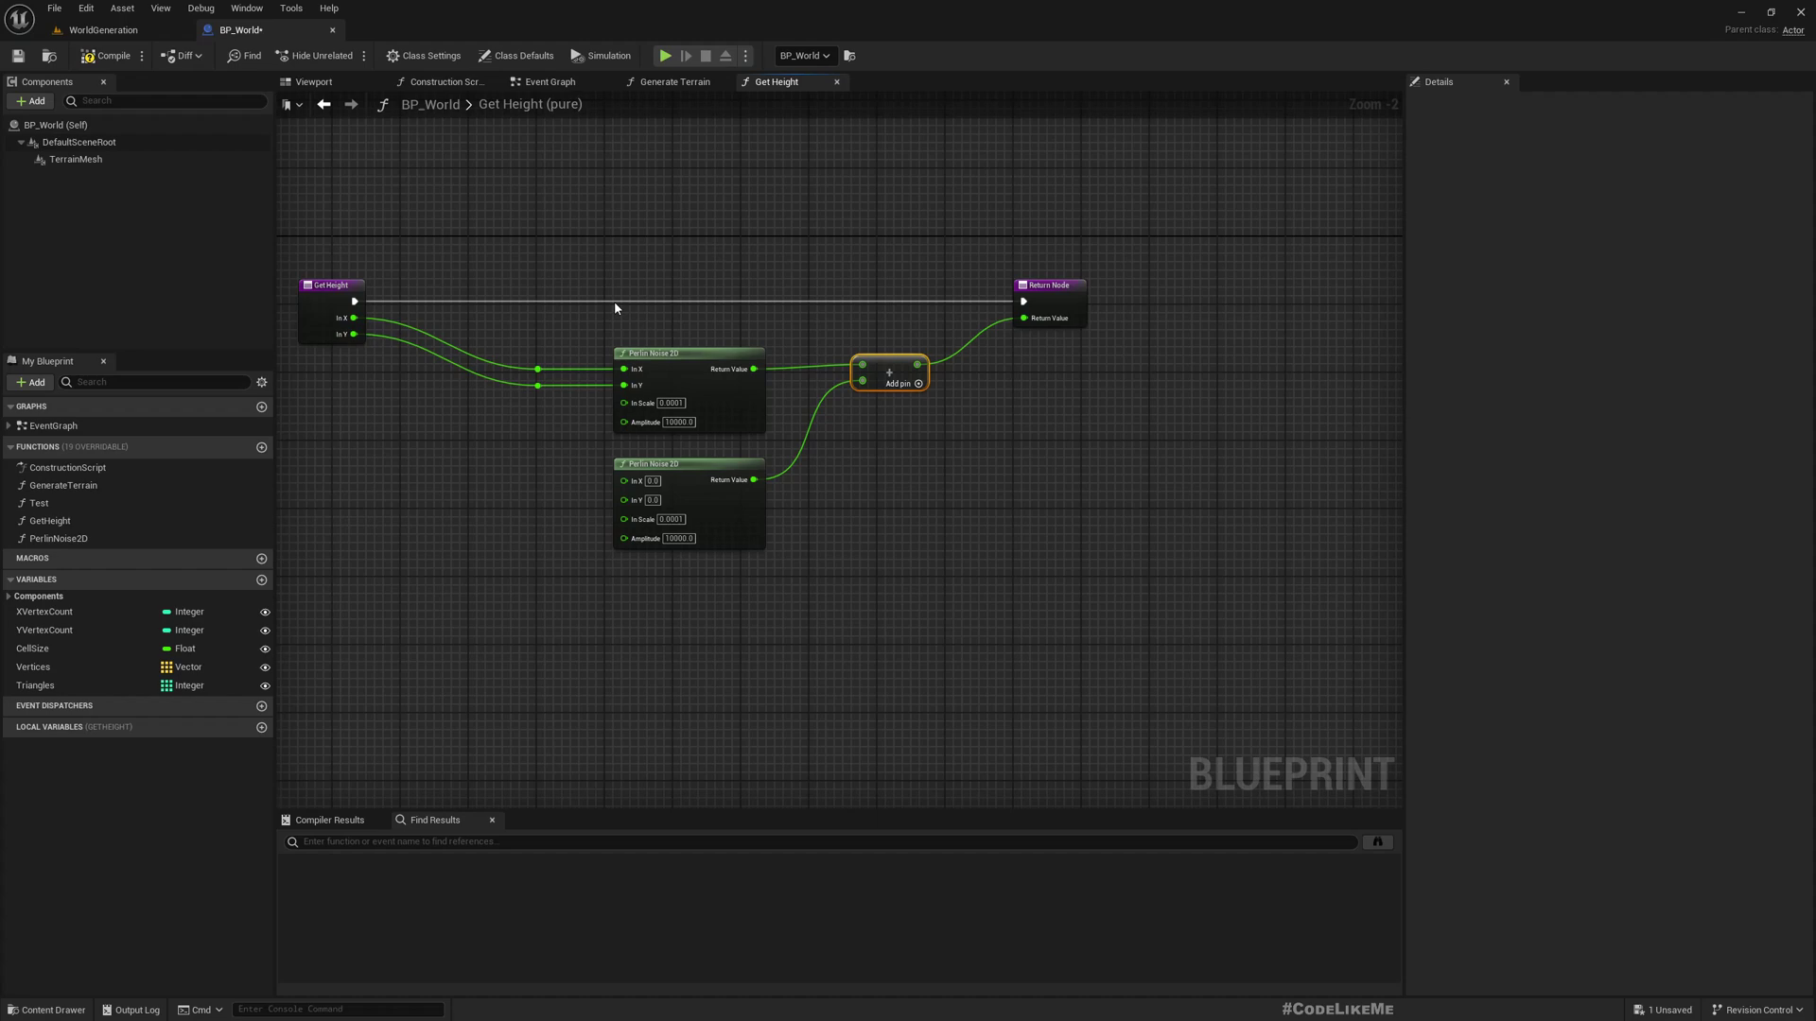
{"action": "scroll", "coordinate": [941, 477], "scroll_direction": "up", "scroll_amount": 1}
{"action": "right_click_drag", "start_coordinate": [455, 466], "coordinate": [555, 458]}
{"action": "scroll", "coordinate": [598, 402], "scroll_direction": "up", "scroll_amount": 1}
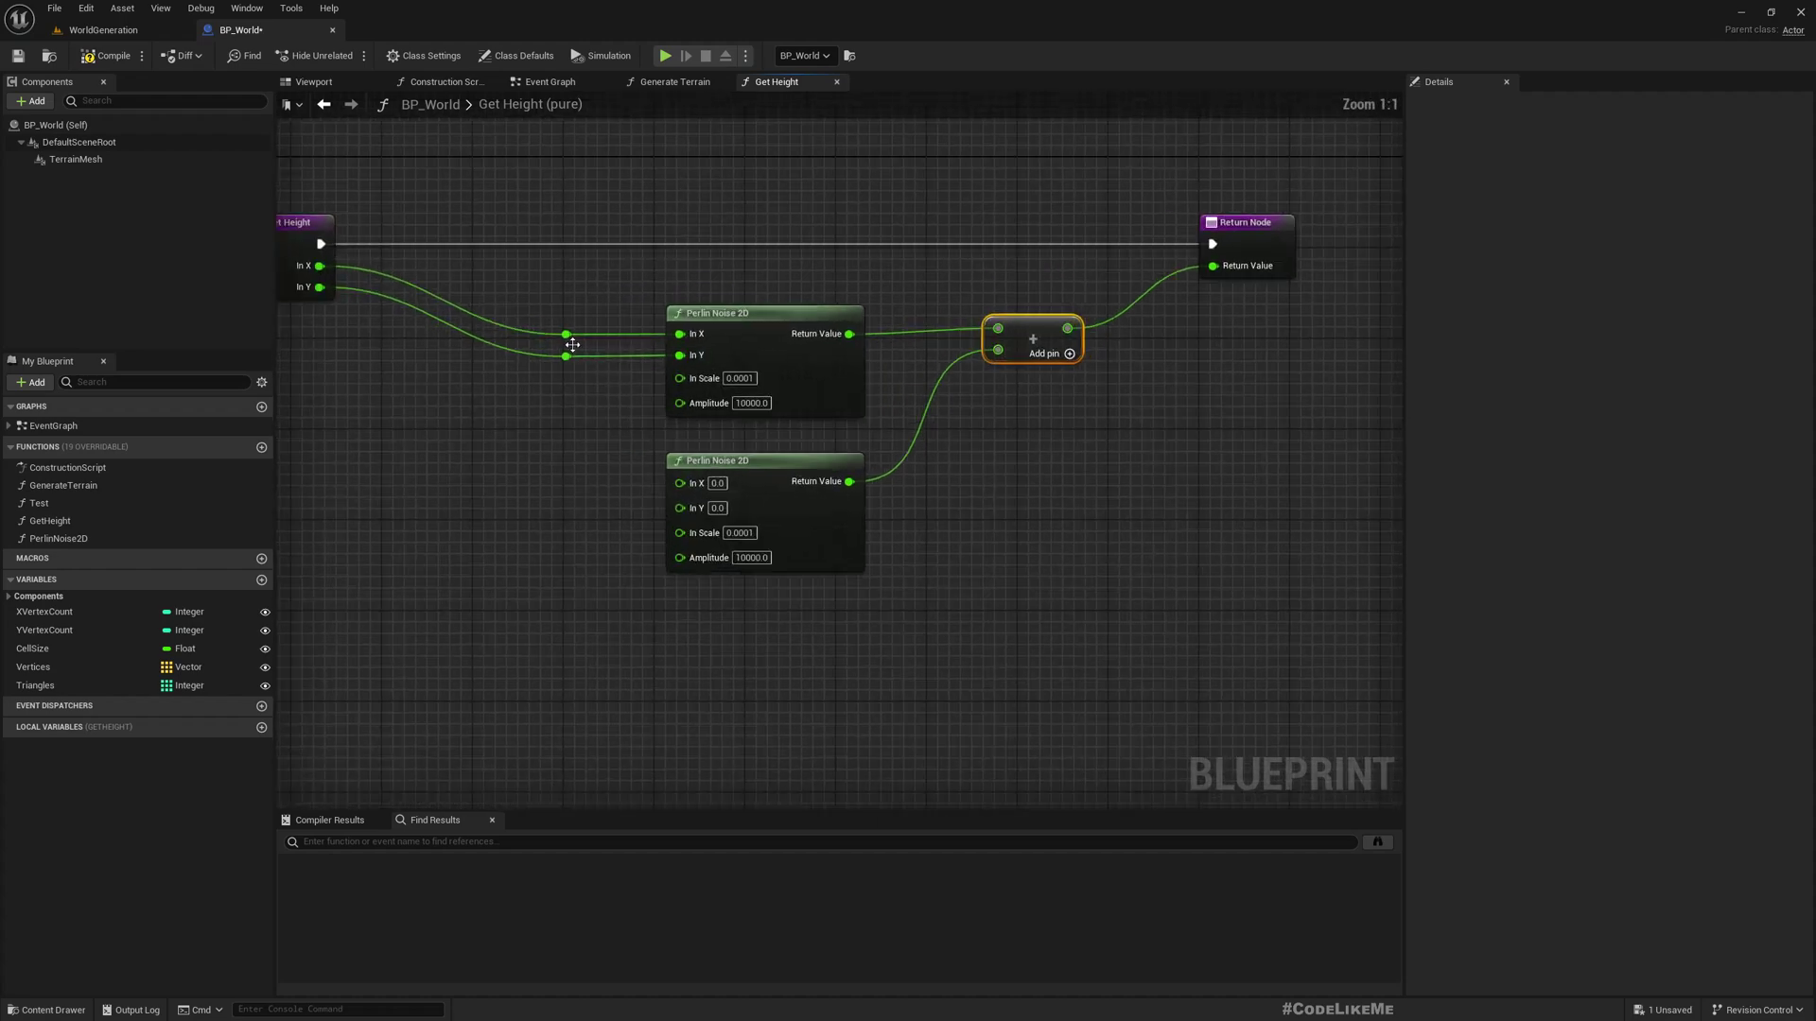
{"action": "left_click_drag", "start_coordinate": [566, 333], "coordinate": [680, 504]}
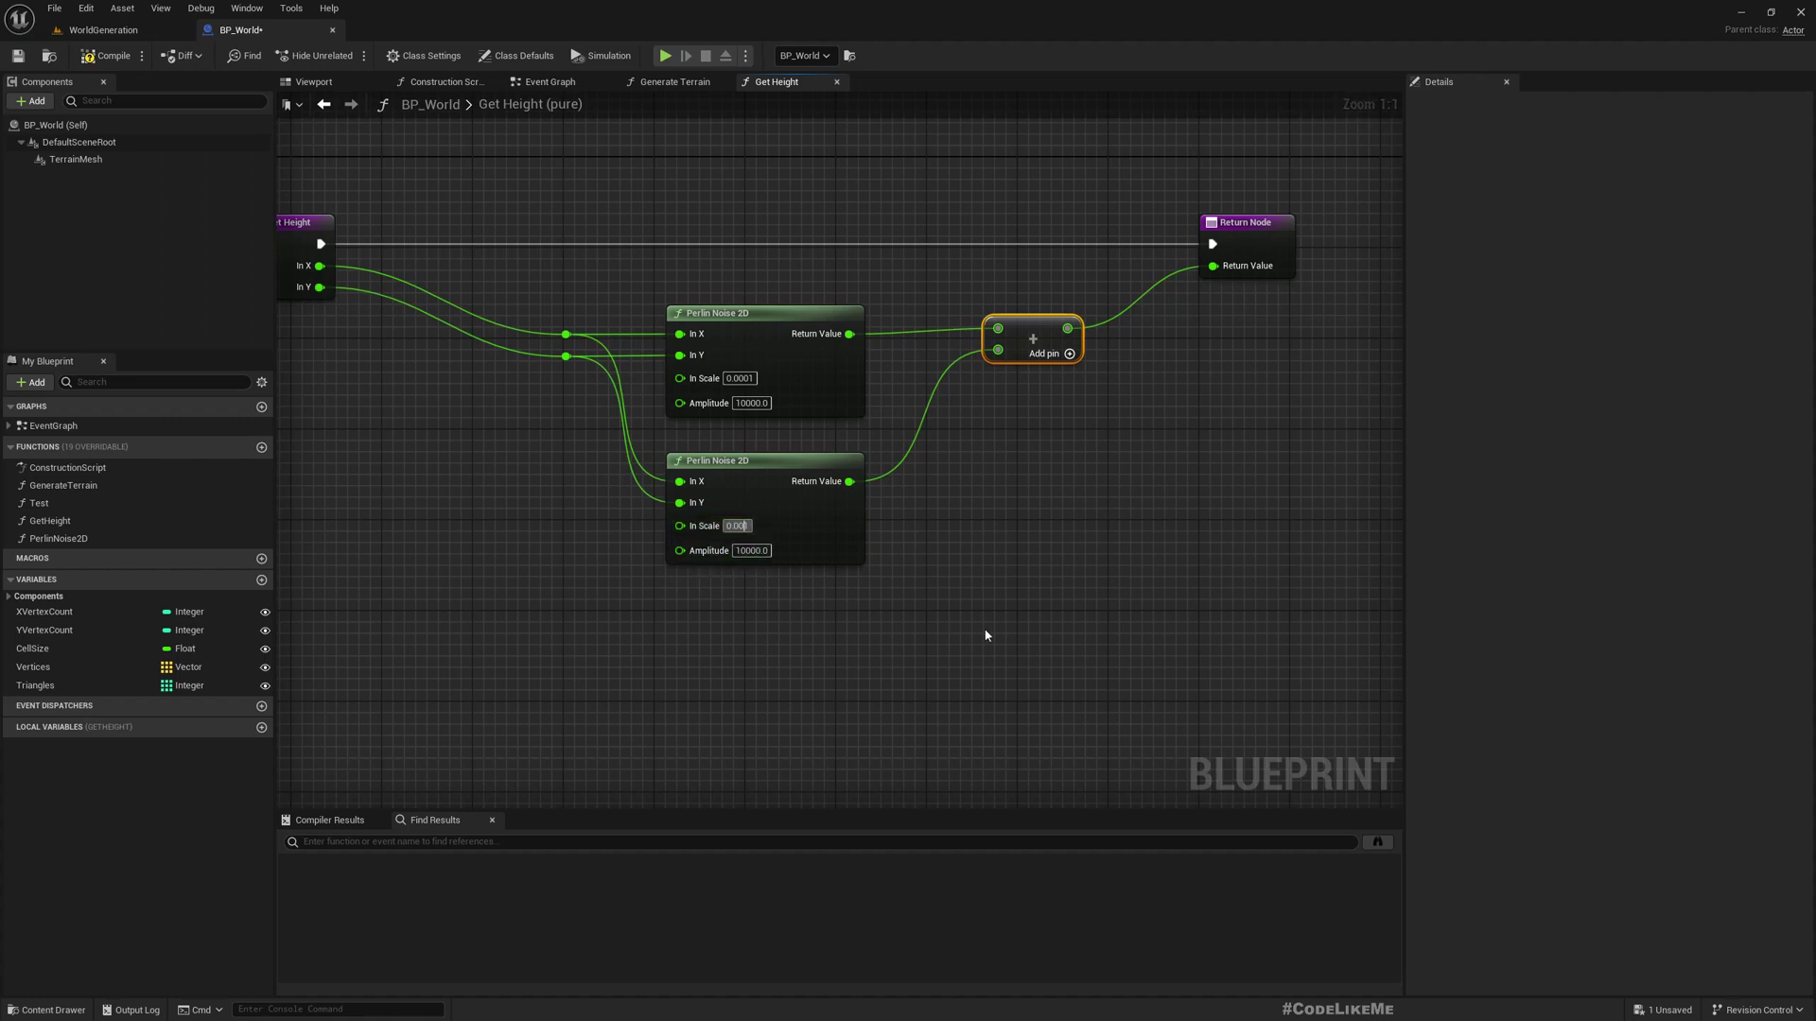
{"action": "key", "text": "Tab"}
{"action": "key", "text": "Delete"}
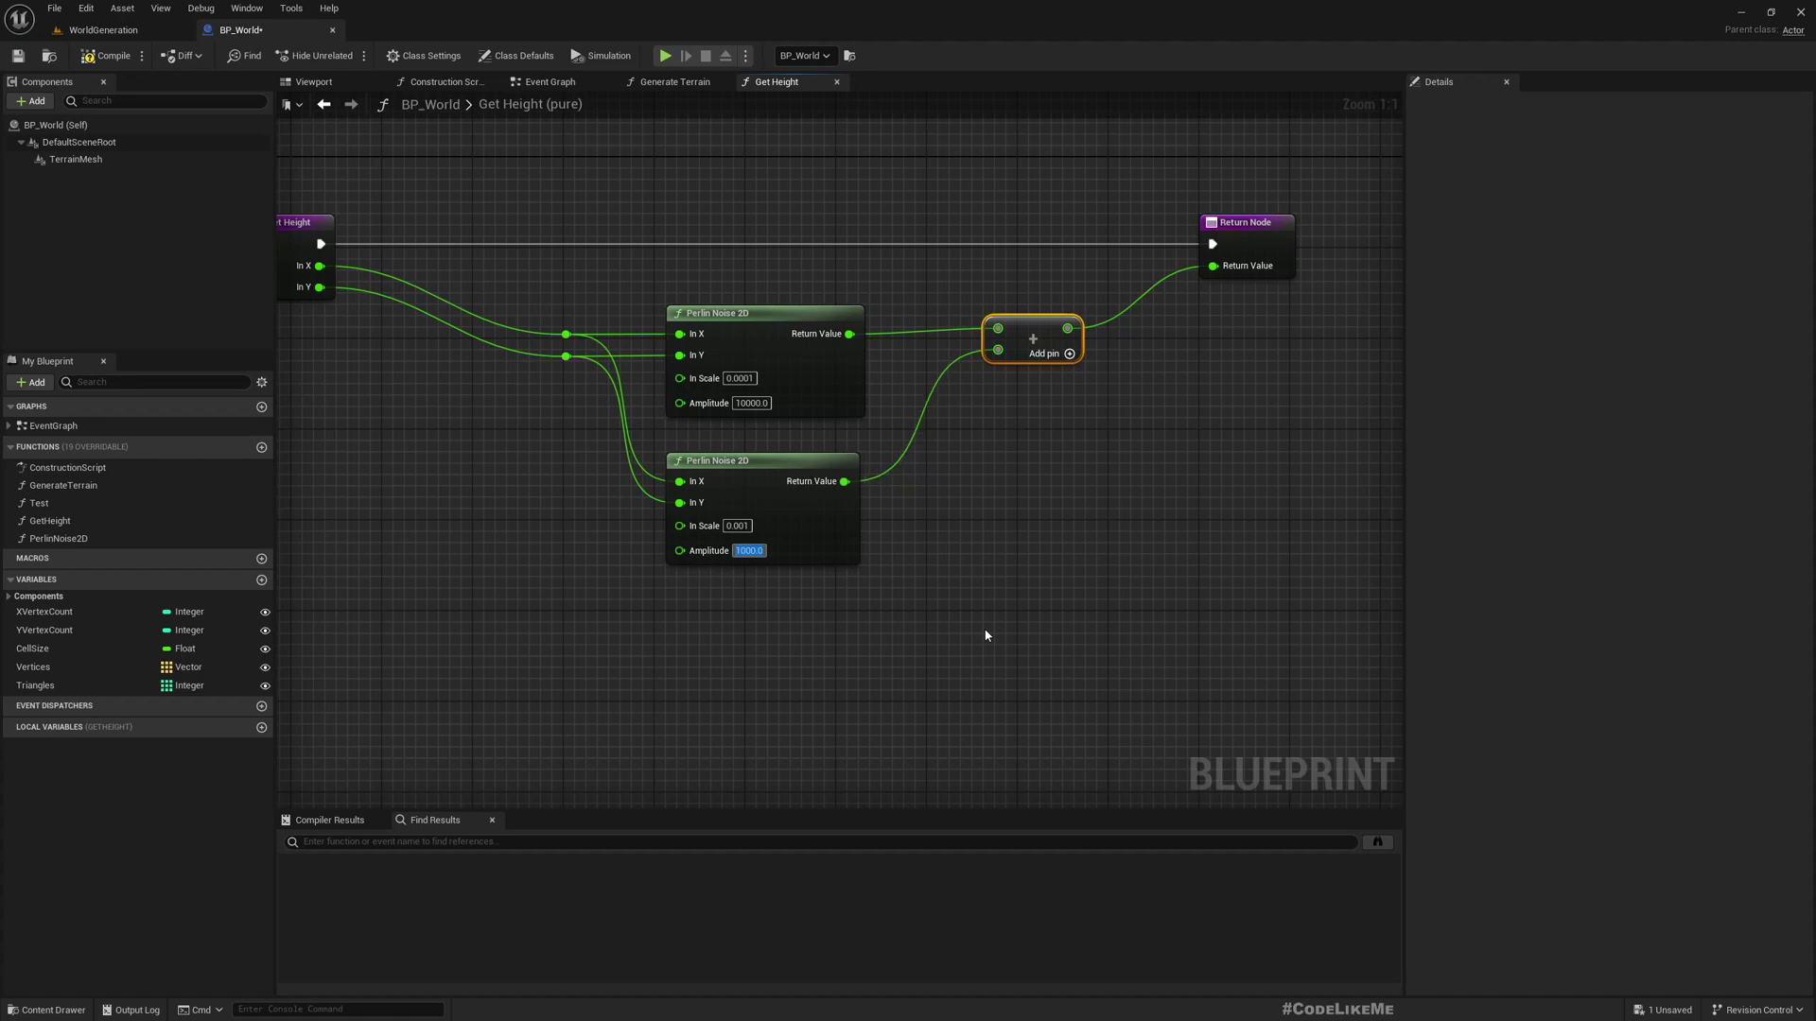
Step: Play the WorldGeneration level and run the character across the terrain to examine the combined noise
{"action": "left_click", "coordinate": [99, 29]}
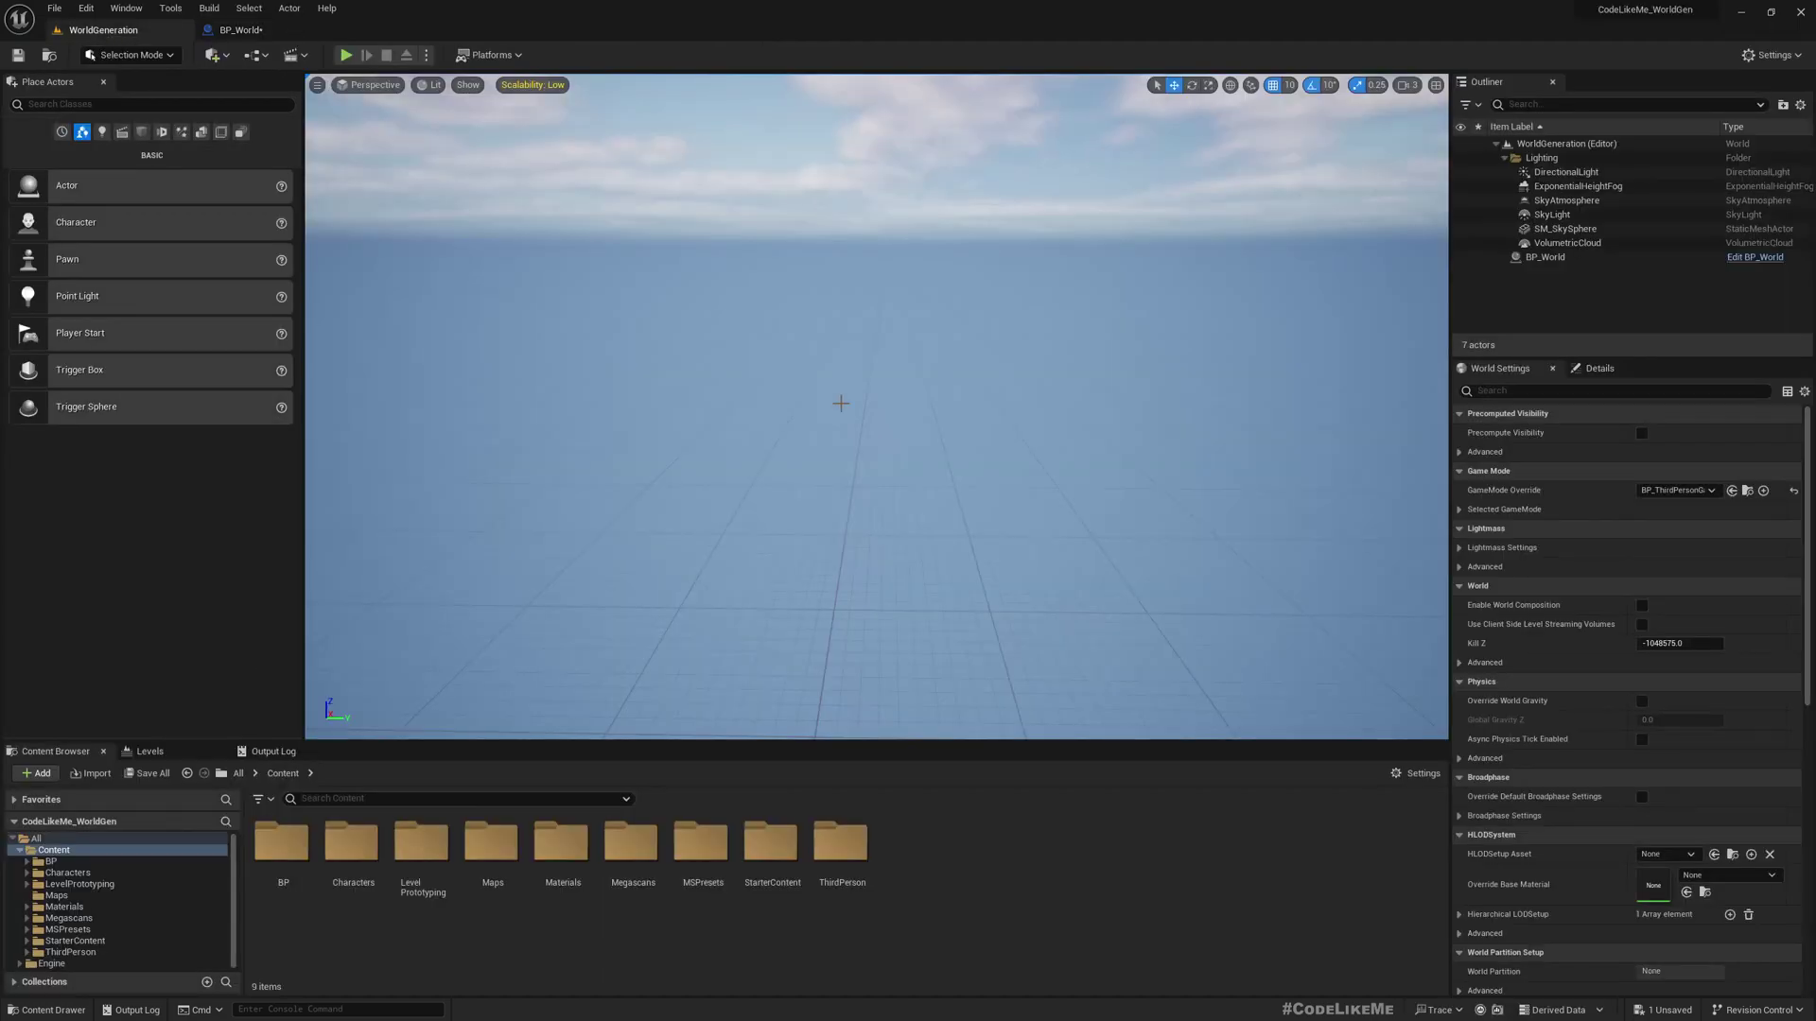
{"action": "right_click_drag", "start_coordinate": [840, 403], "coordinate": [855, 414]}
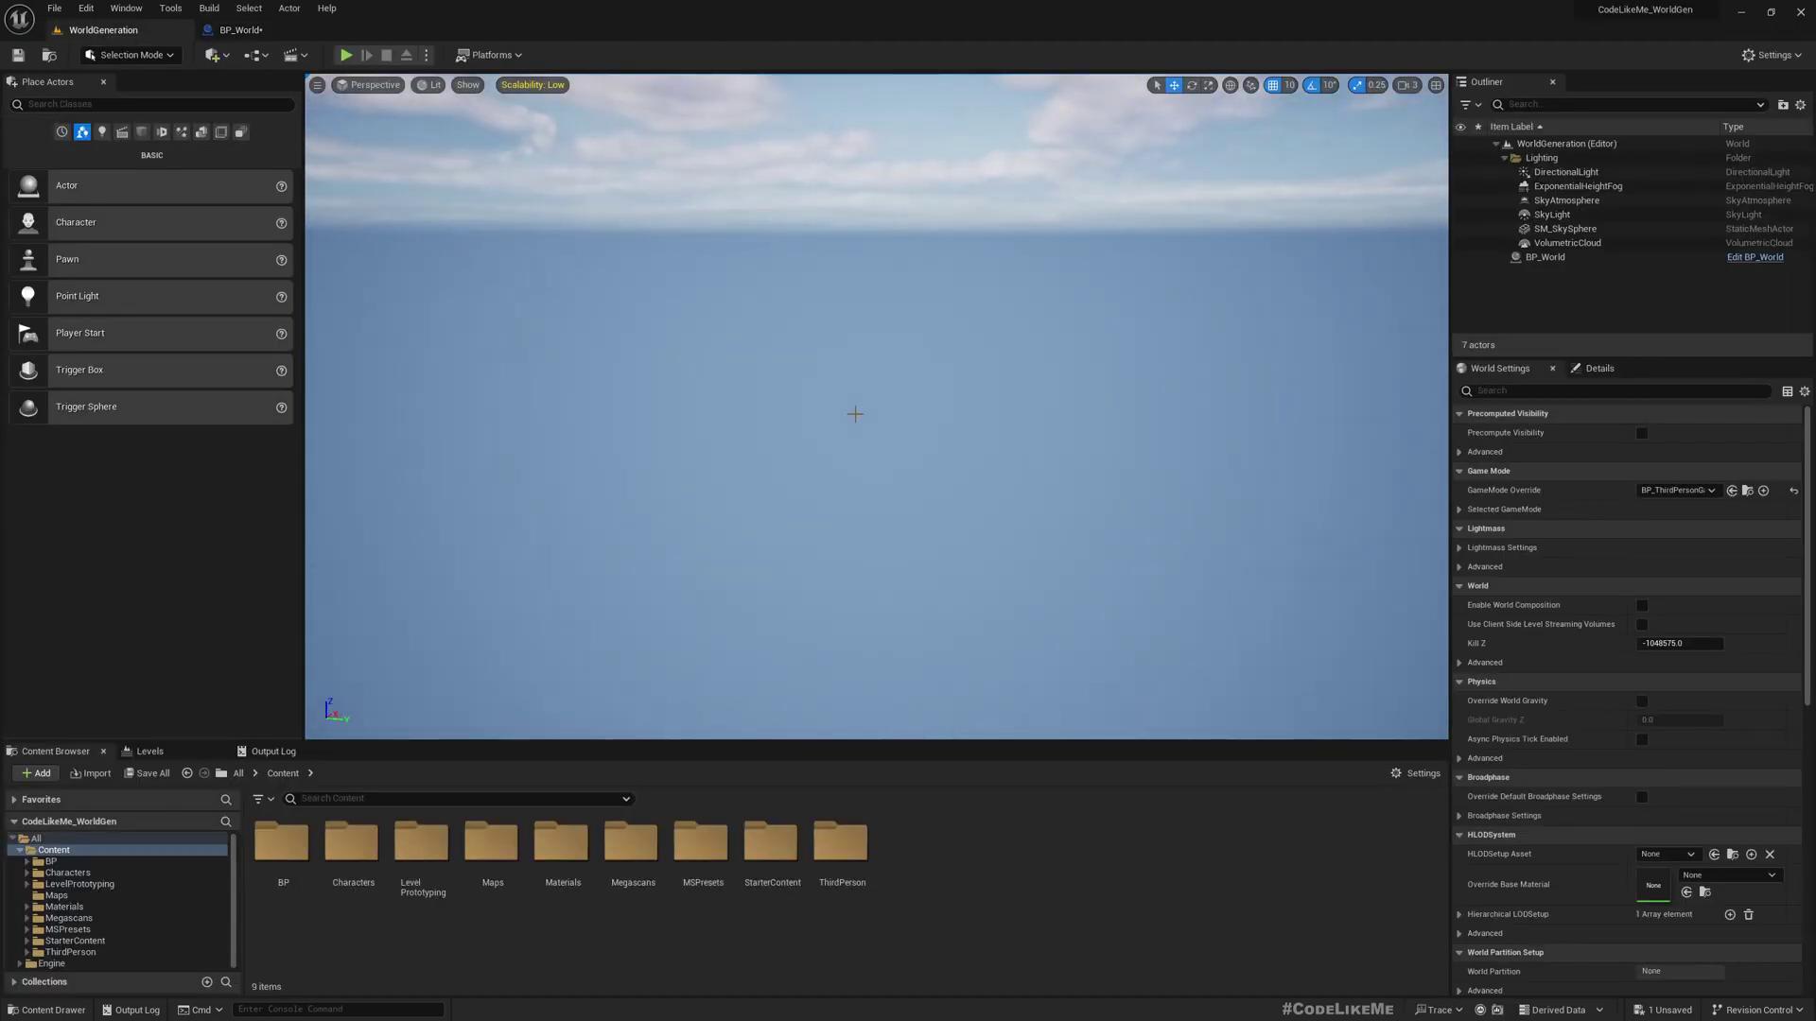
{"action": "key", "text": "alt+p"}
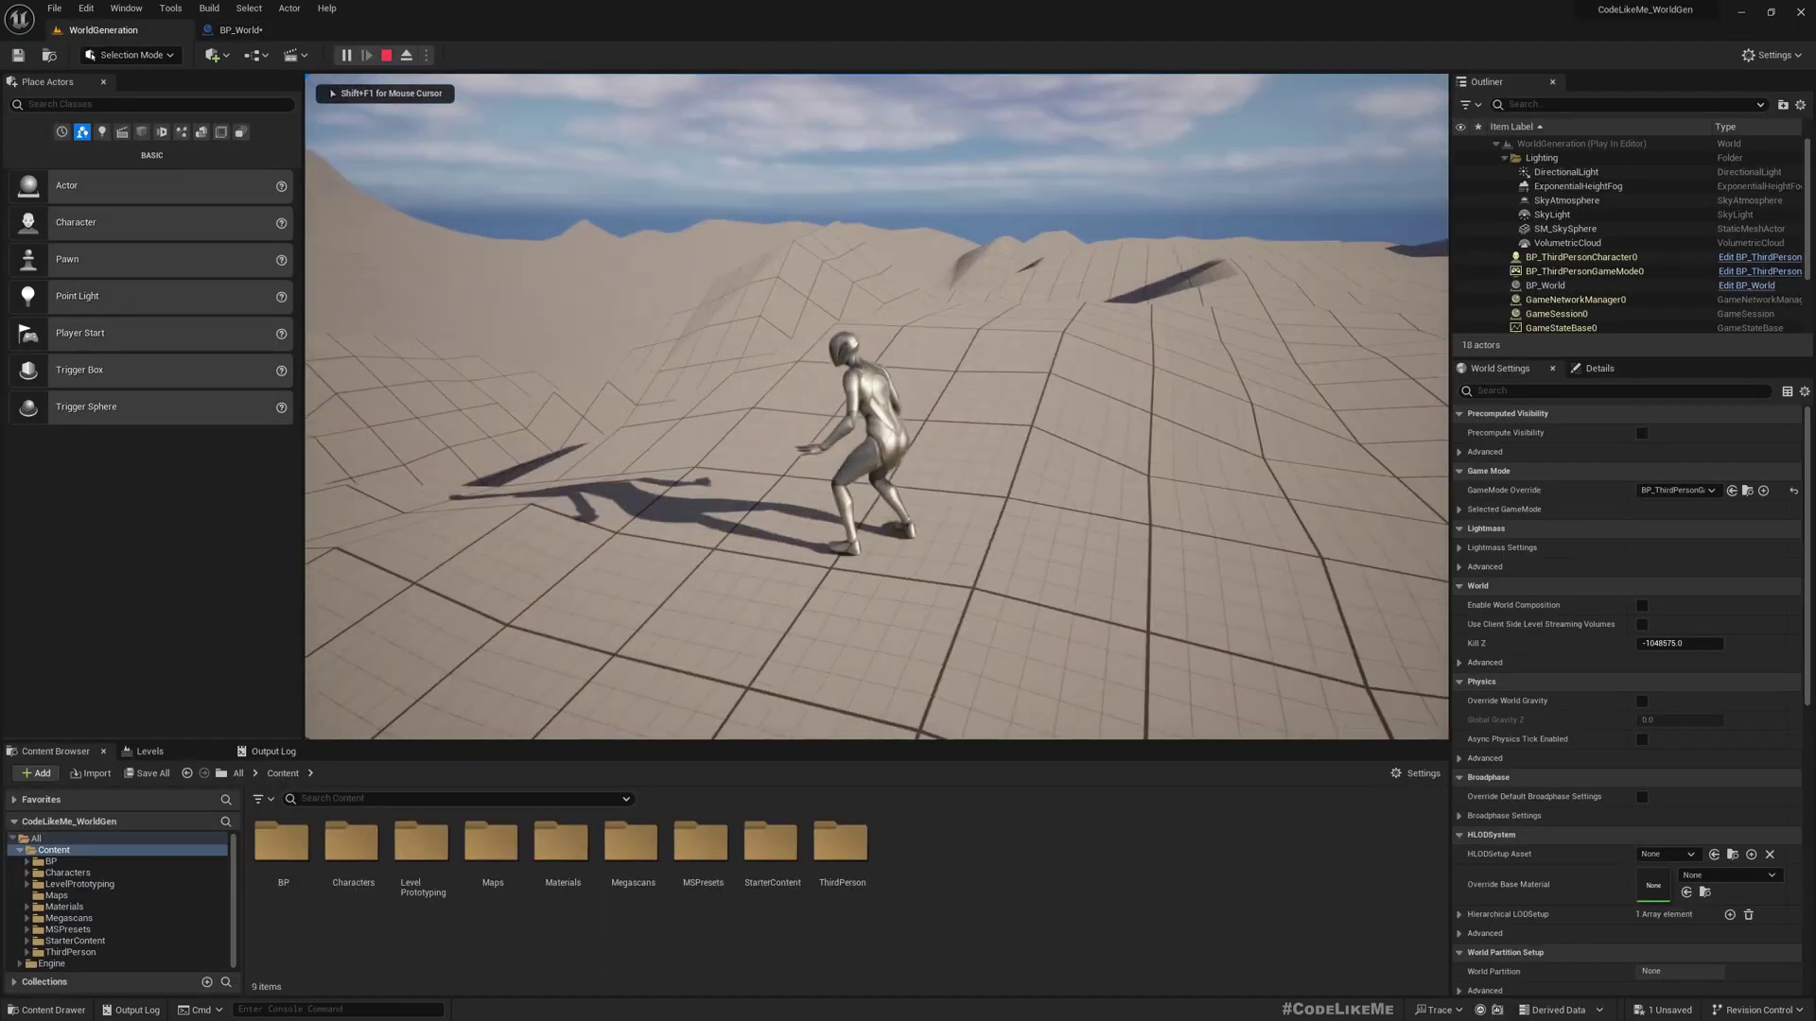
{"action": "key", "text": "w"}
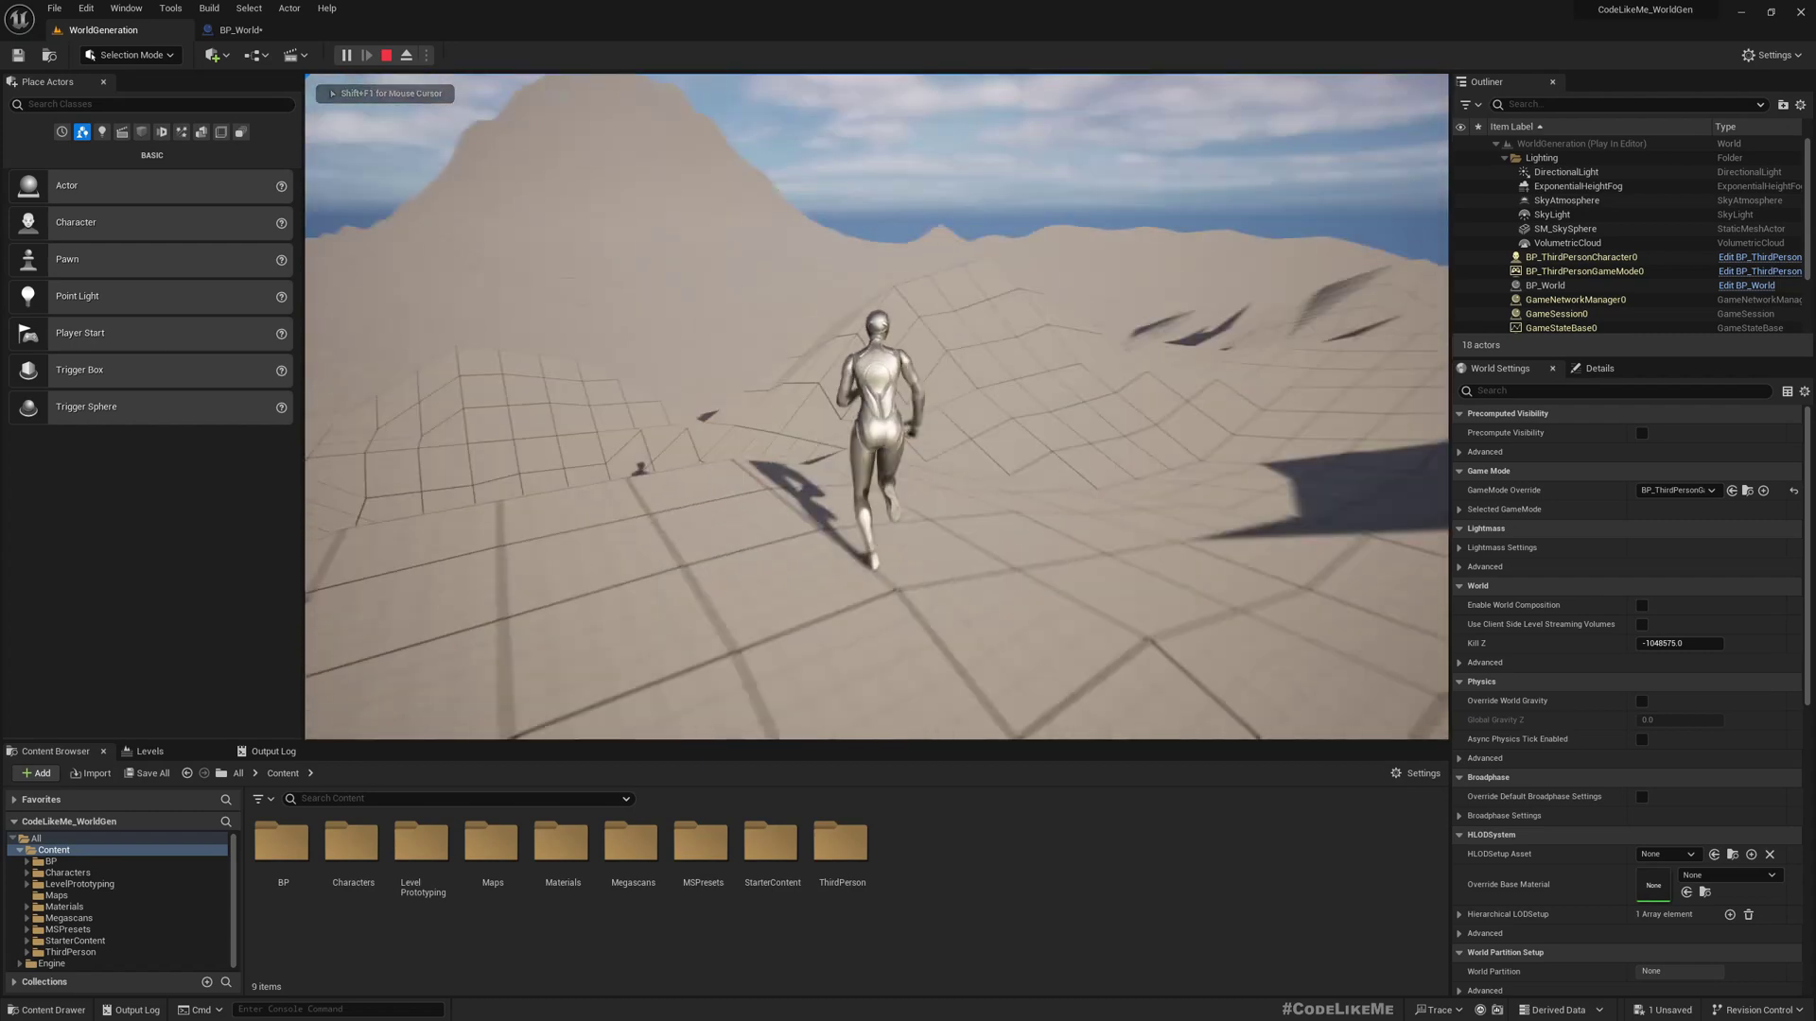
{"action": "key", "text": "w"}
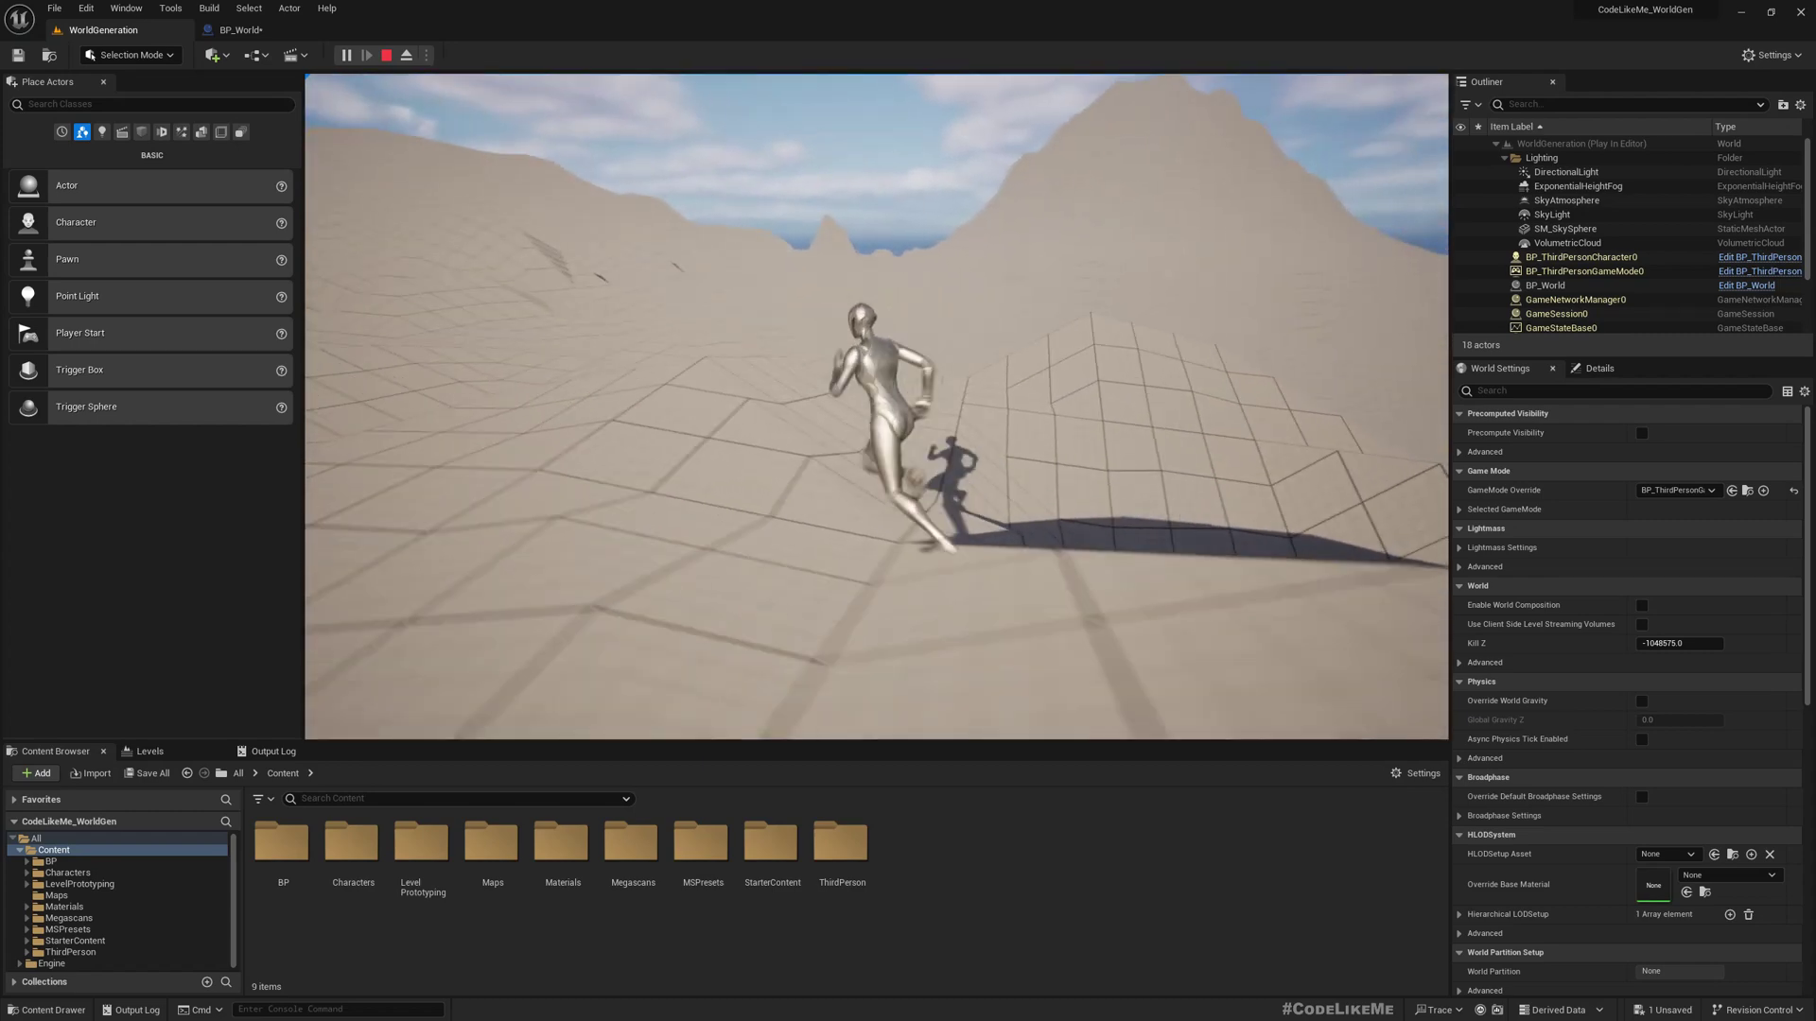
Step: Run the character across the terrain in wireframe and lit view to examine the mesh, and stop the play session
{"action": "key", "text": "w"}
{"action": "key", "text": "w"}
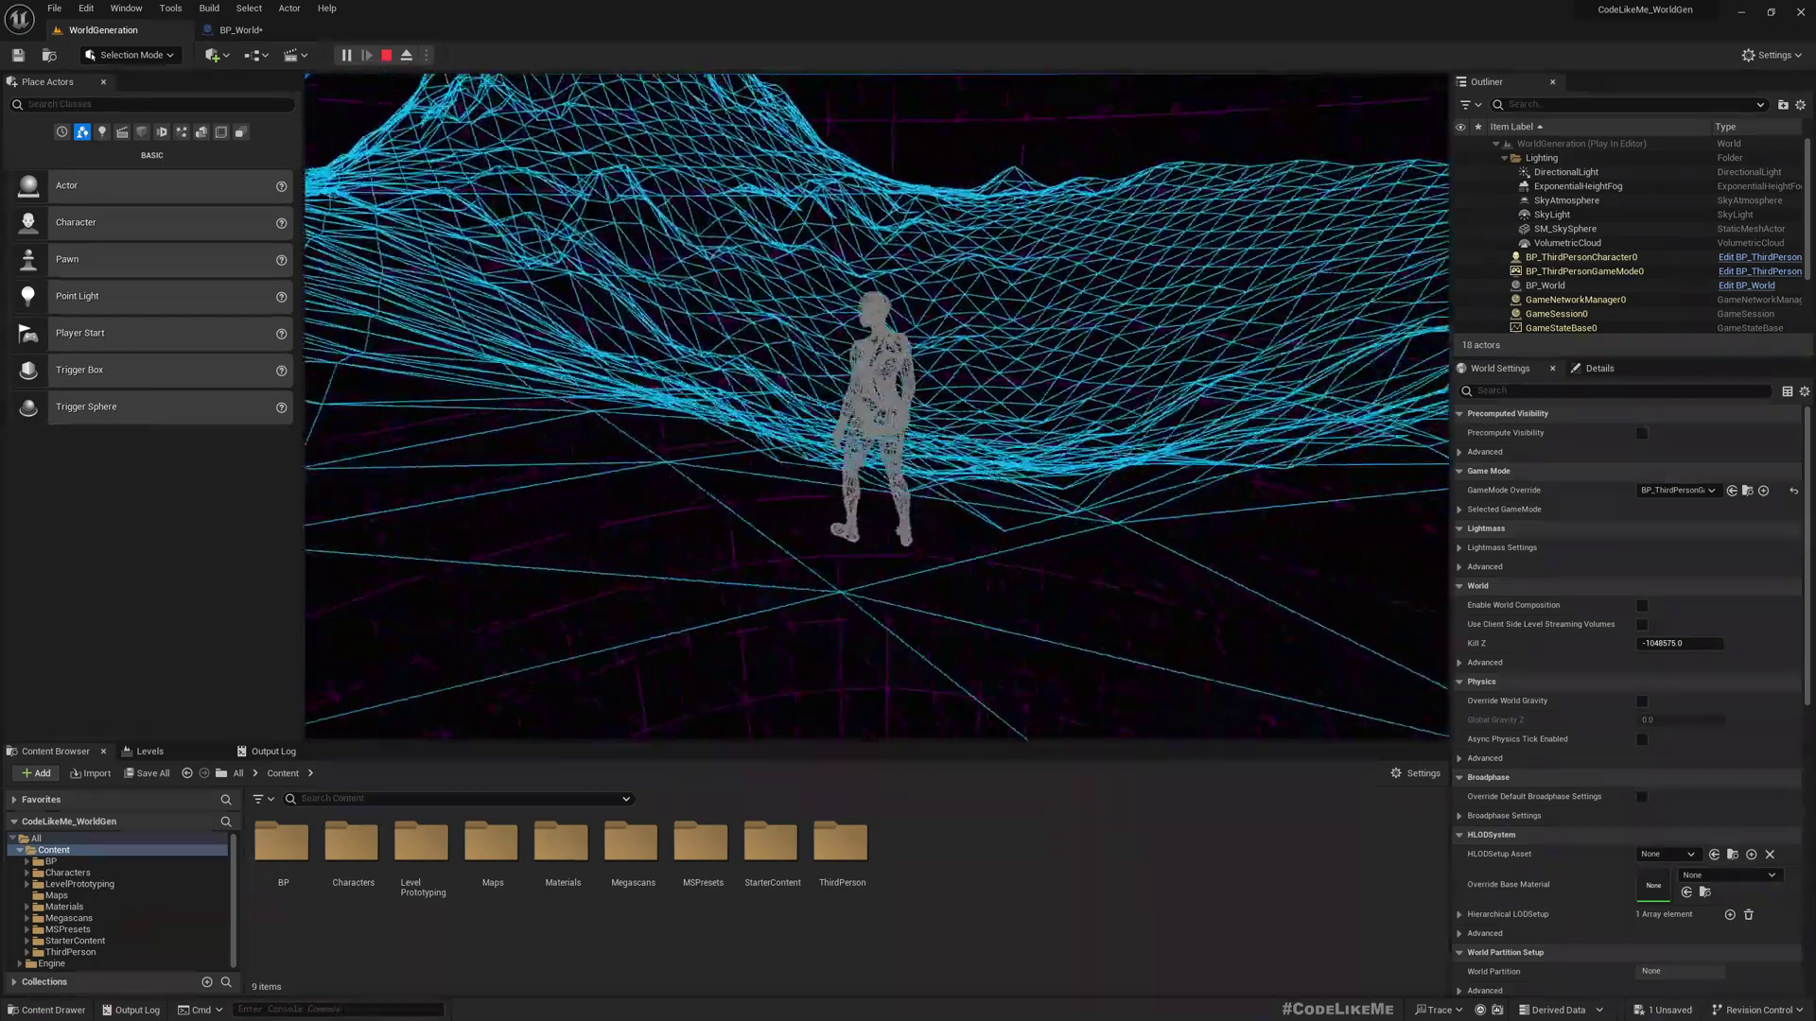
{"action": "key", "text": "w"}
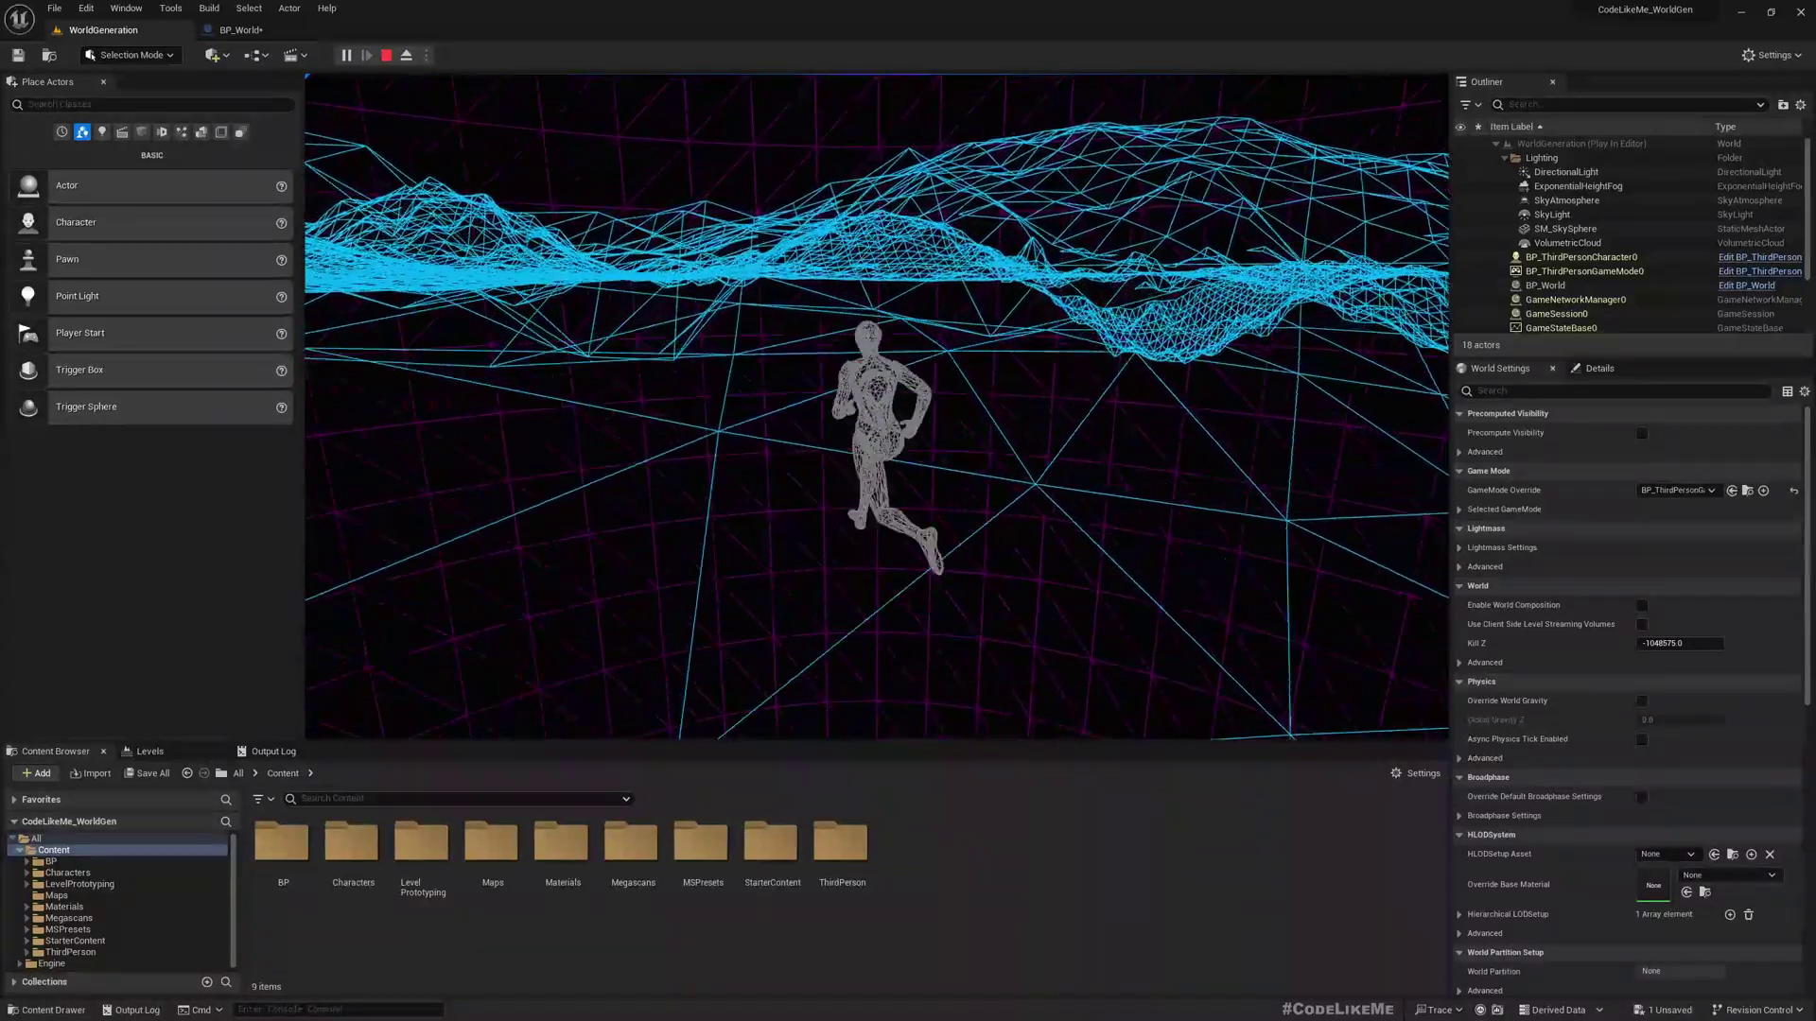
{"action": "key", "text": "s"}
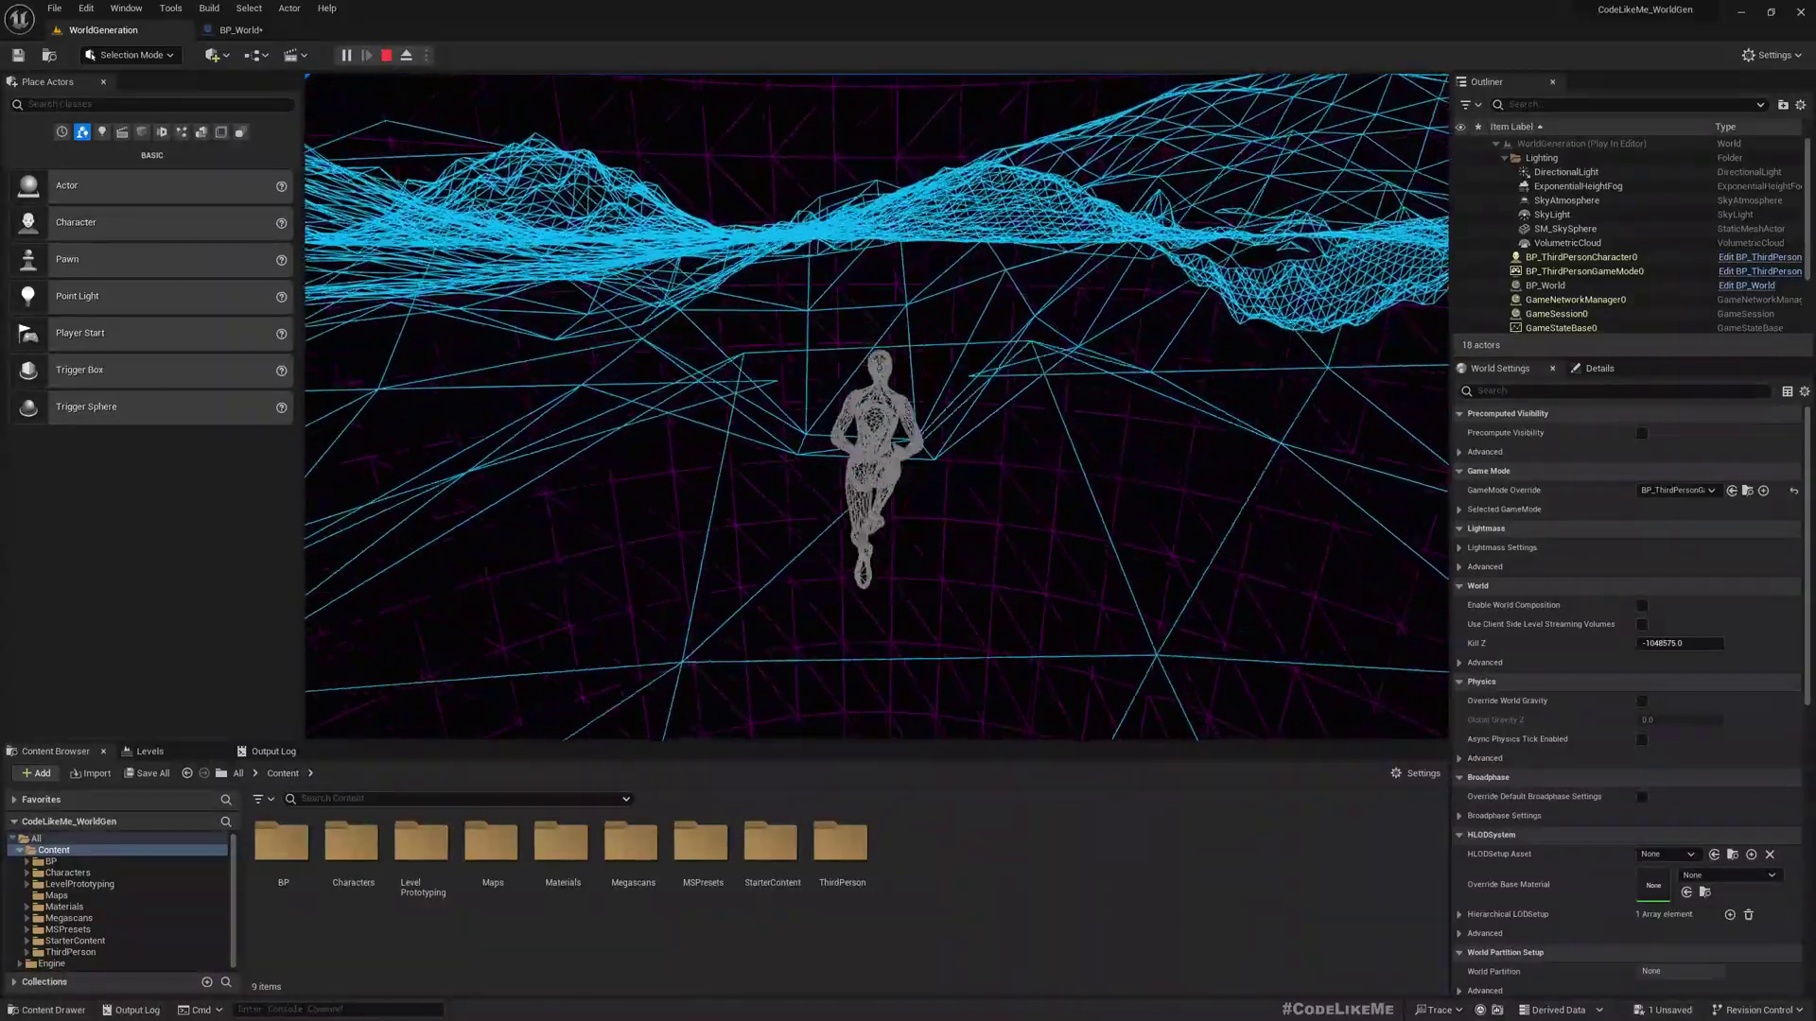
{"action": "key", "text": "F3"}
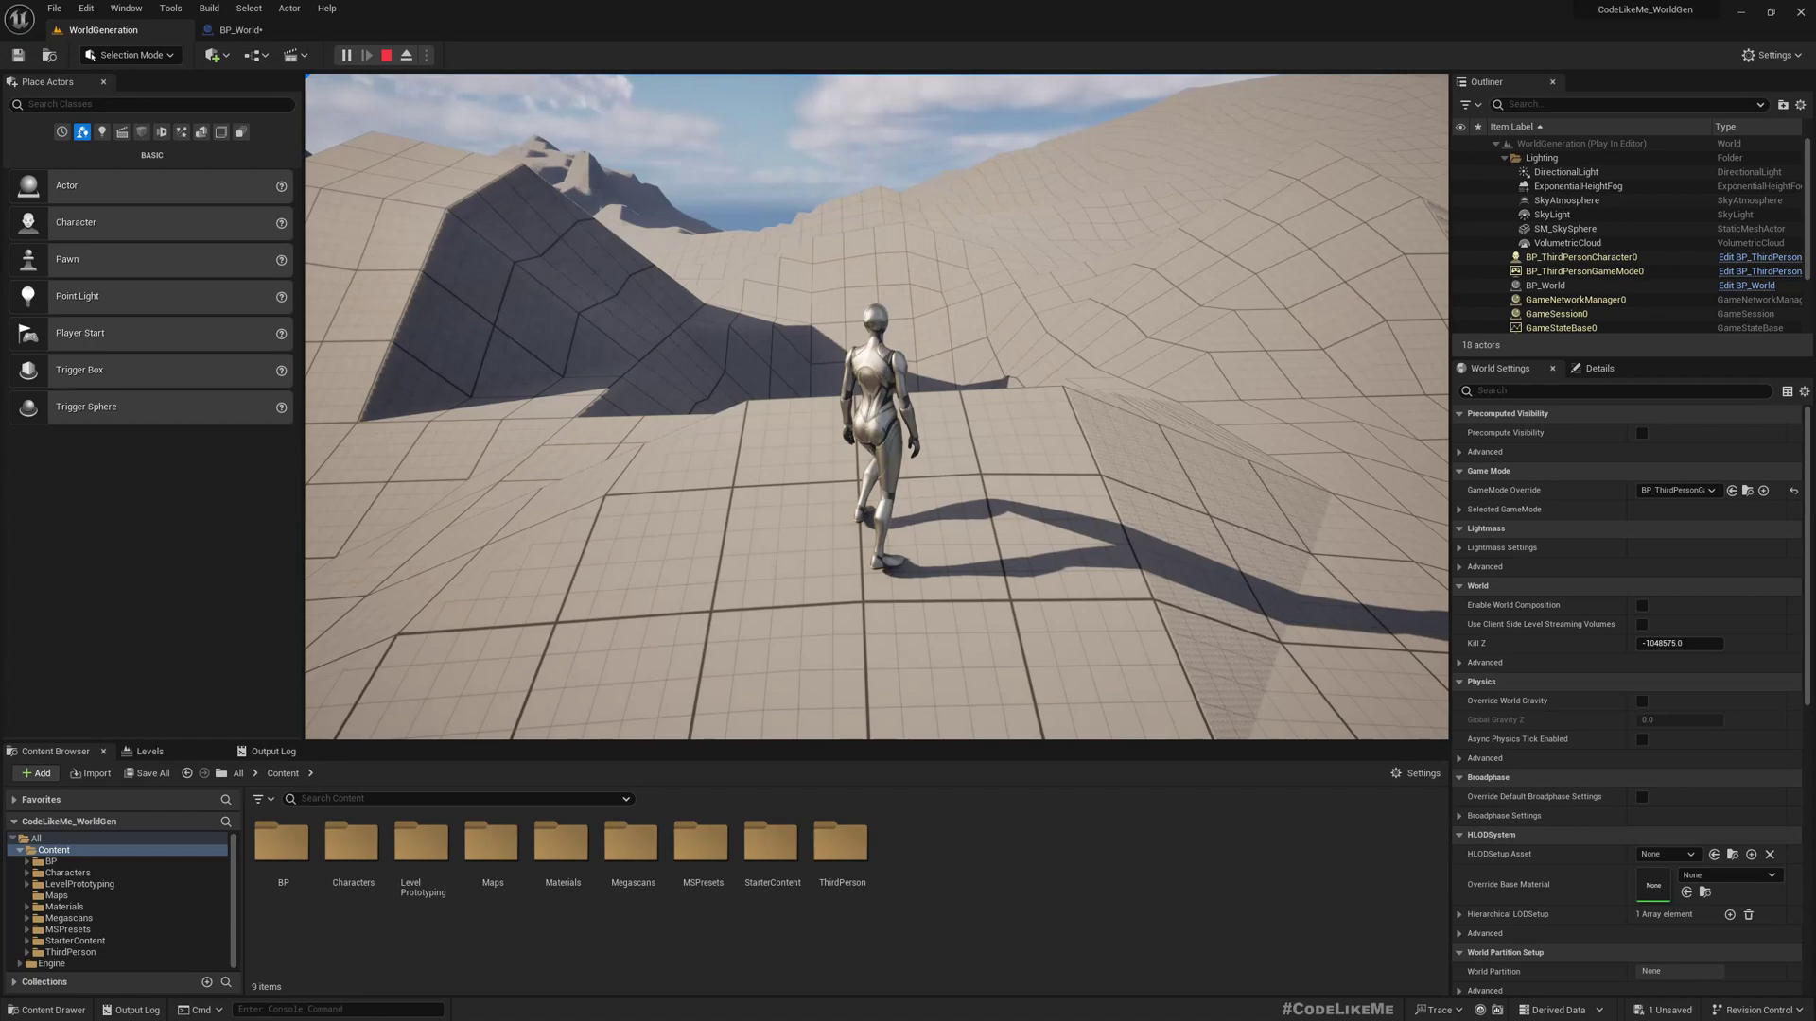
{"action": "key", "text": "a"}
{"action": "key", "text": "w"}
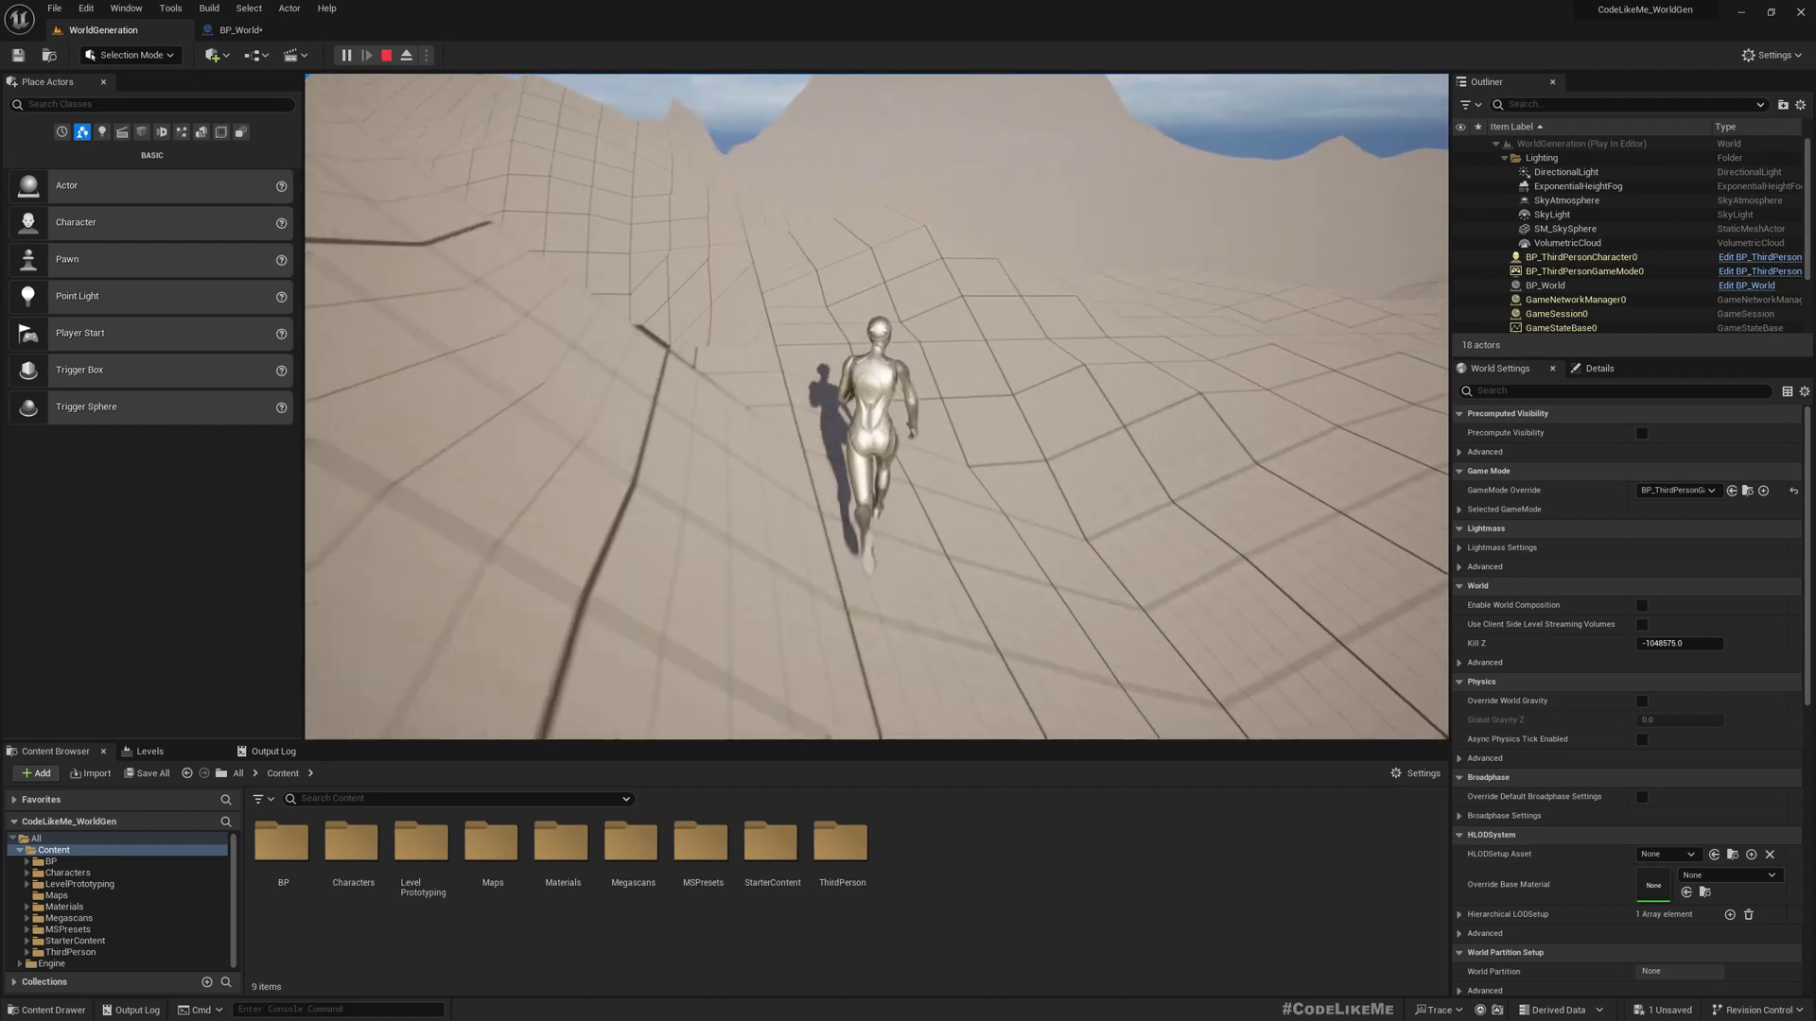
{"action": "key", "text": "Escape"}
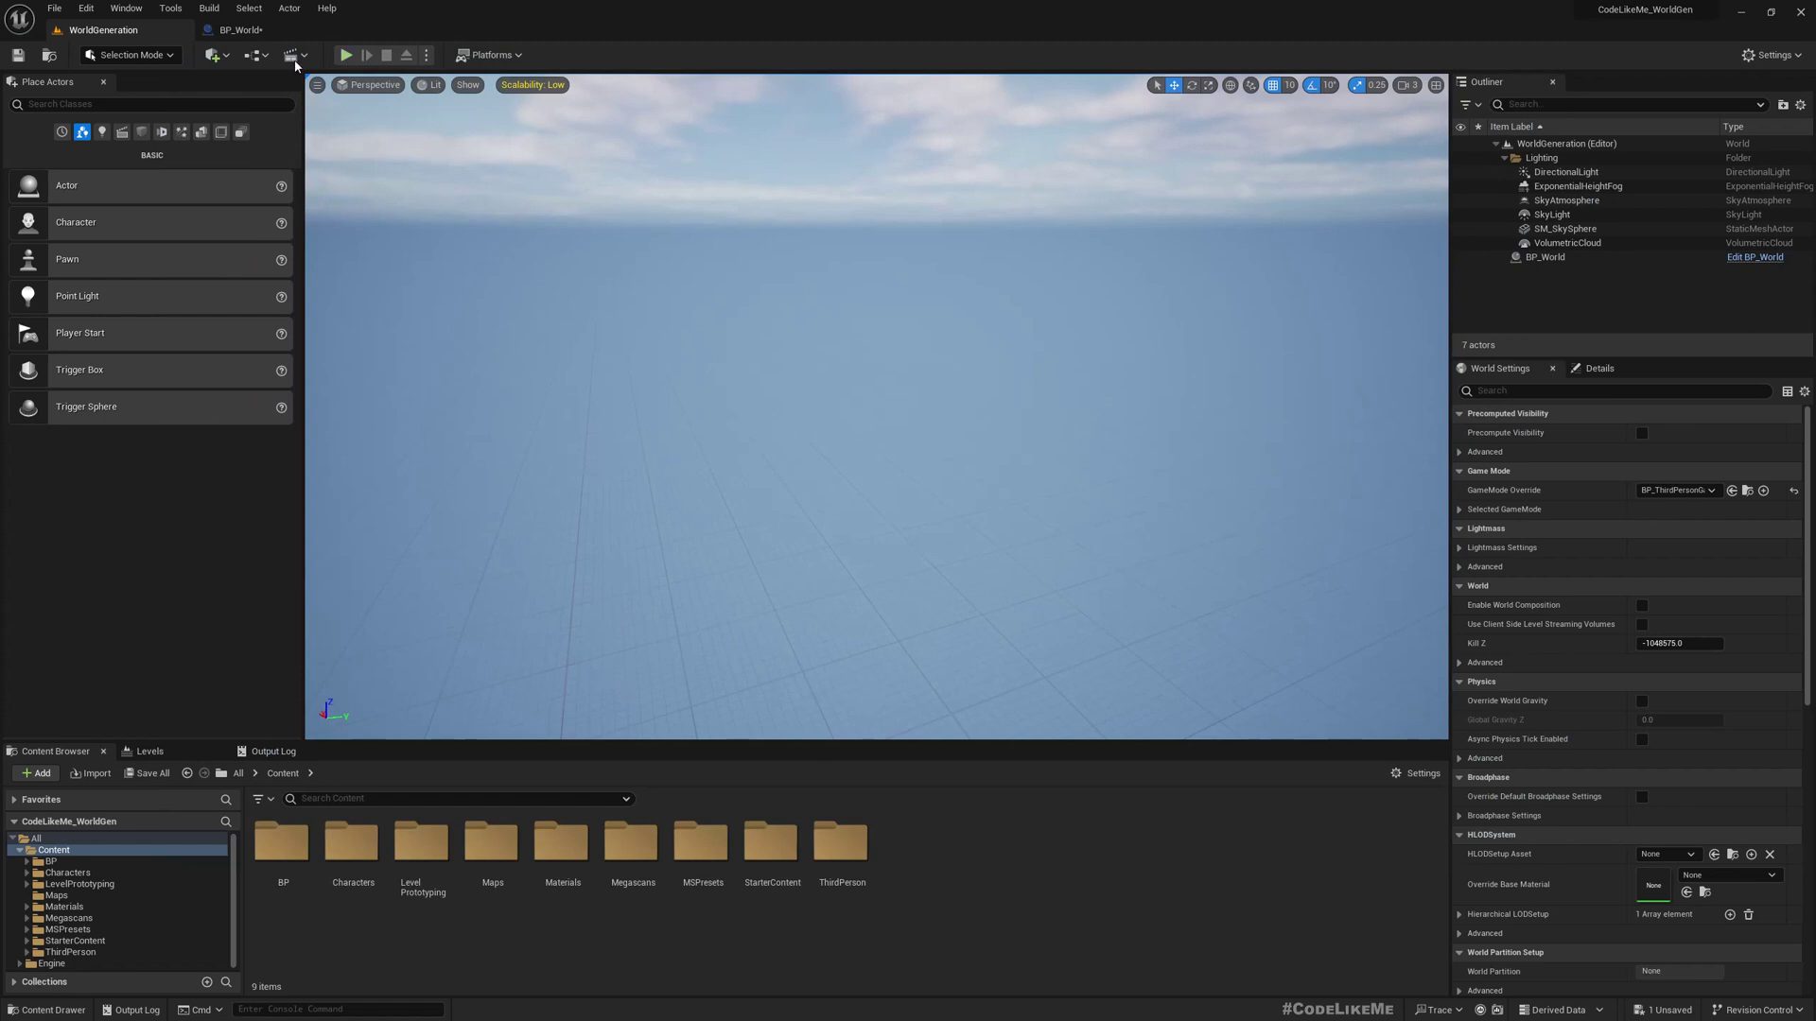
Step: In BP_World's Get Height graph, set the lower Perlin Noise 2D node's Amplitude to 500
{"action": "left_click", "coordinate": [240, 29]}
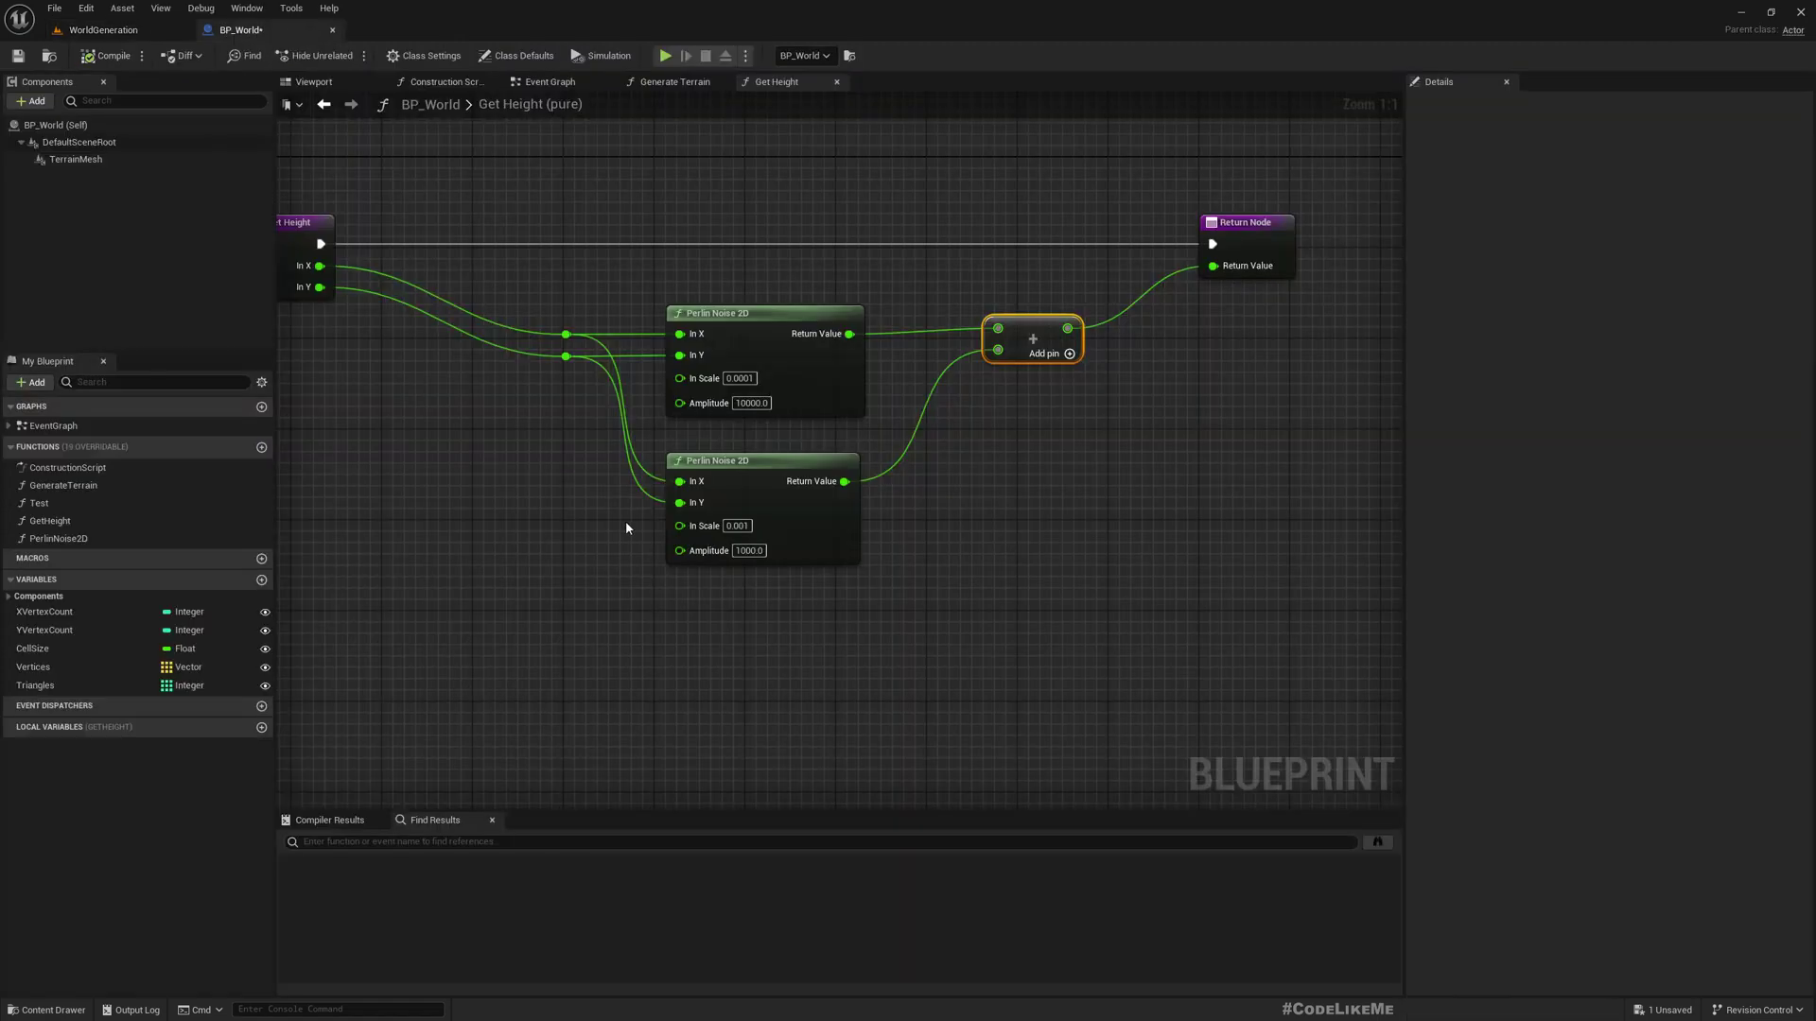
{"action": "left_click", "coordinate": [748, 551]}
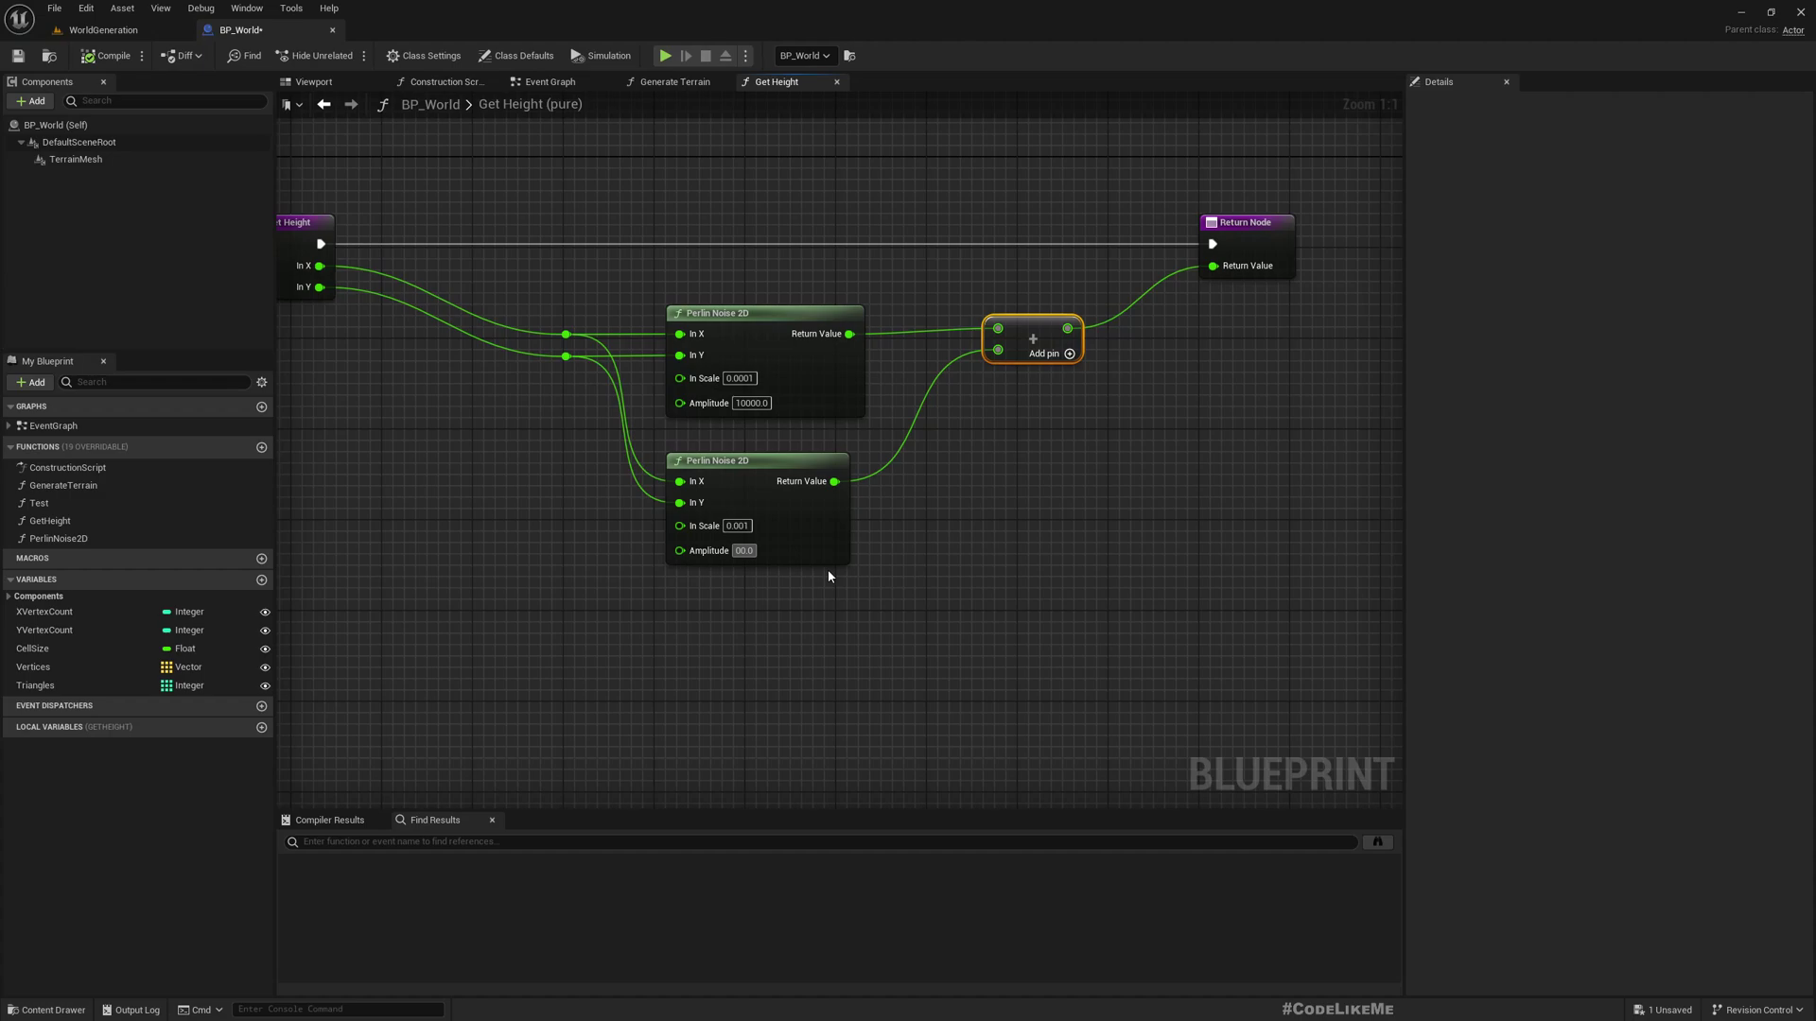
{"action": "type", "text": "500"}
{"action": "key", "text": "Return"}
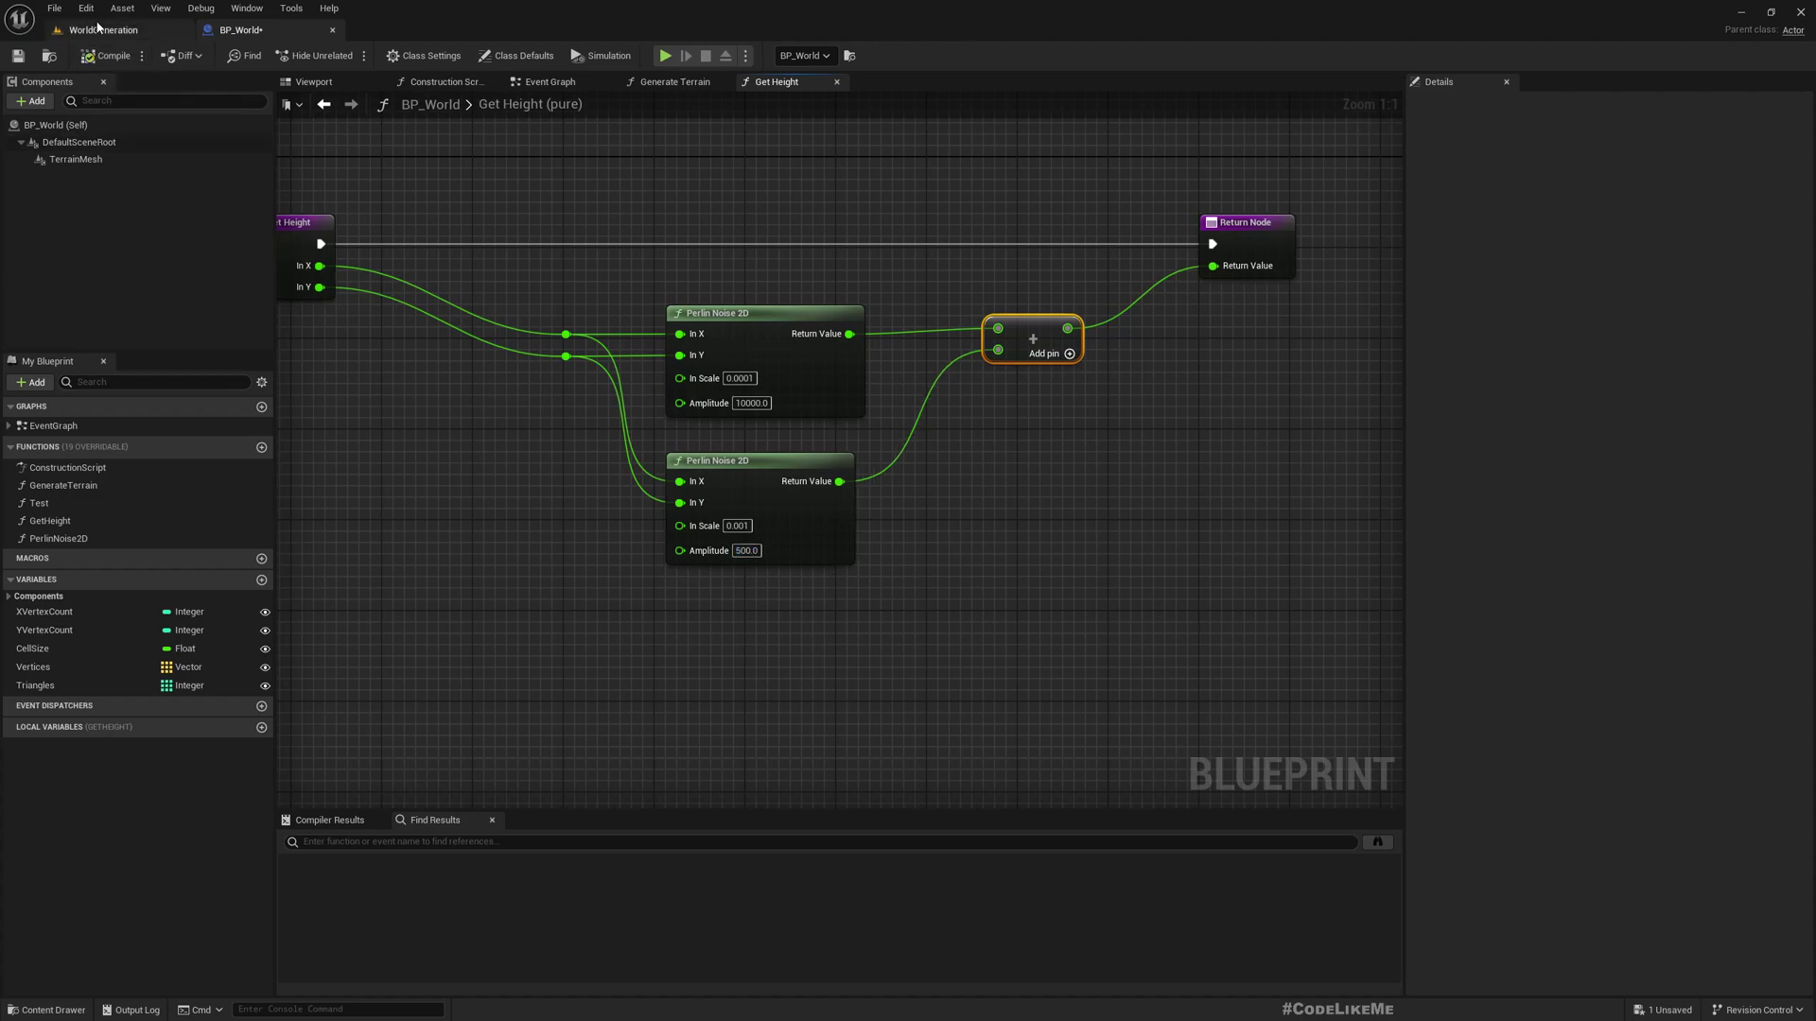
Step: Play the WorldGeneration level, examine the reduced small-scale noise on the terrain up to full screen, and stop playing
{"action": "left_click", "coordinate": [103, 29]}
{"action": "left_click", "coordinate": [345, 55]}
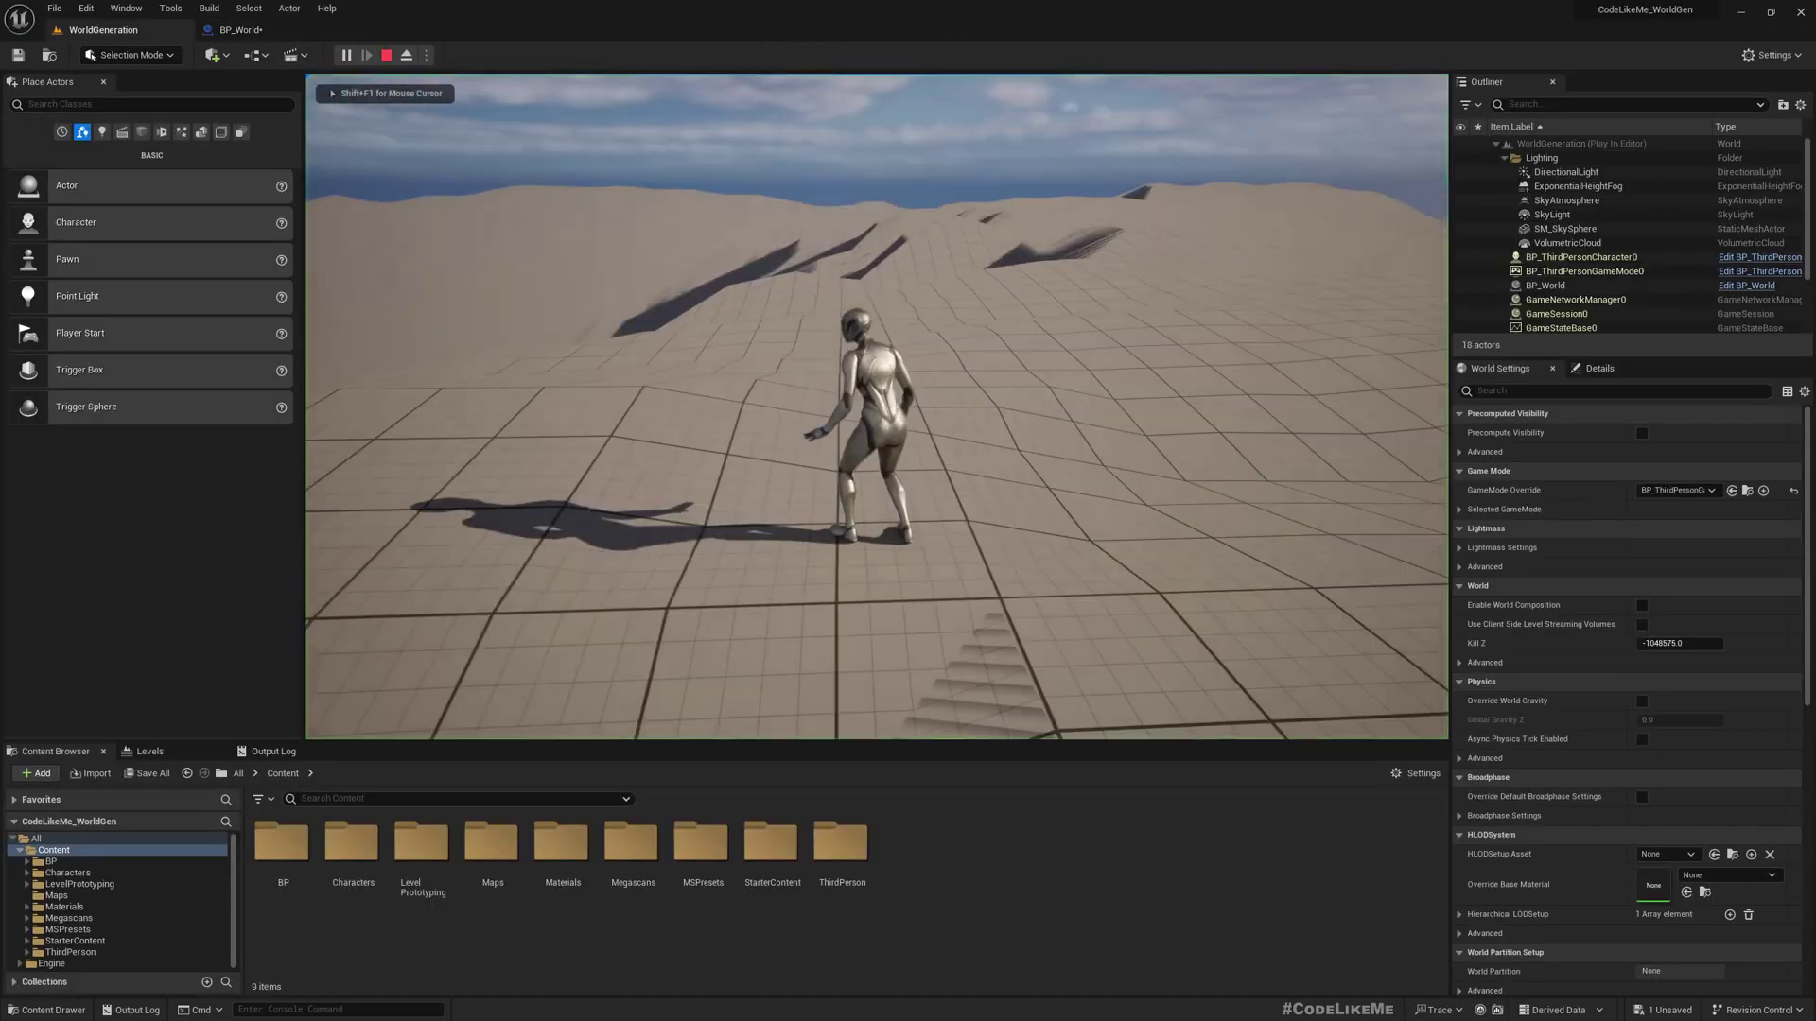
{"action": "key", "text": "w"}
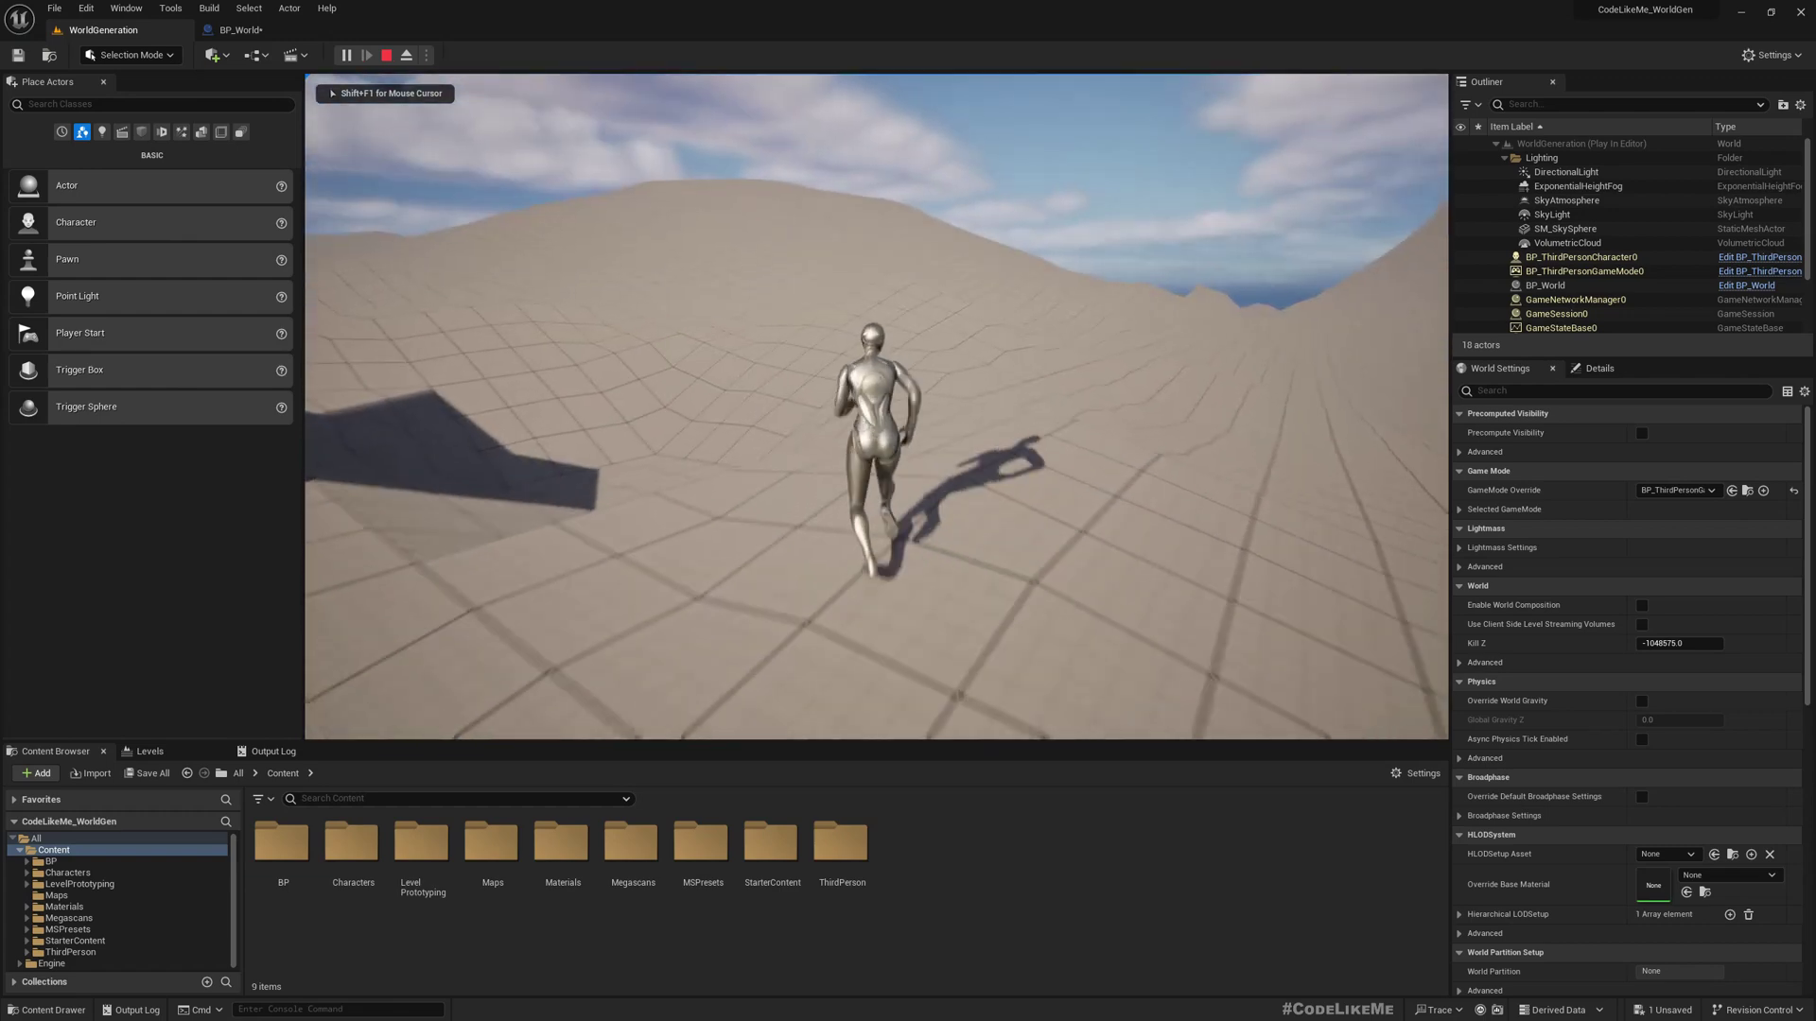
{"action": "key", "text": "d"}
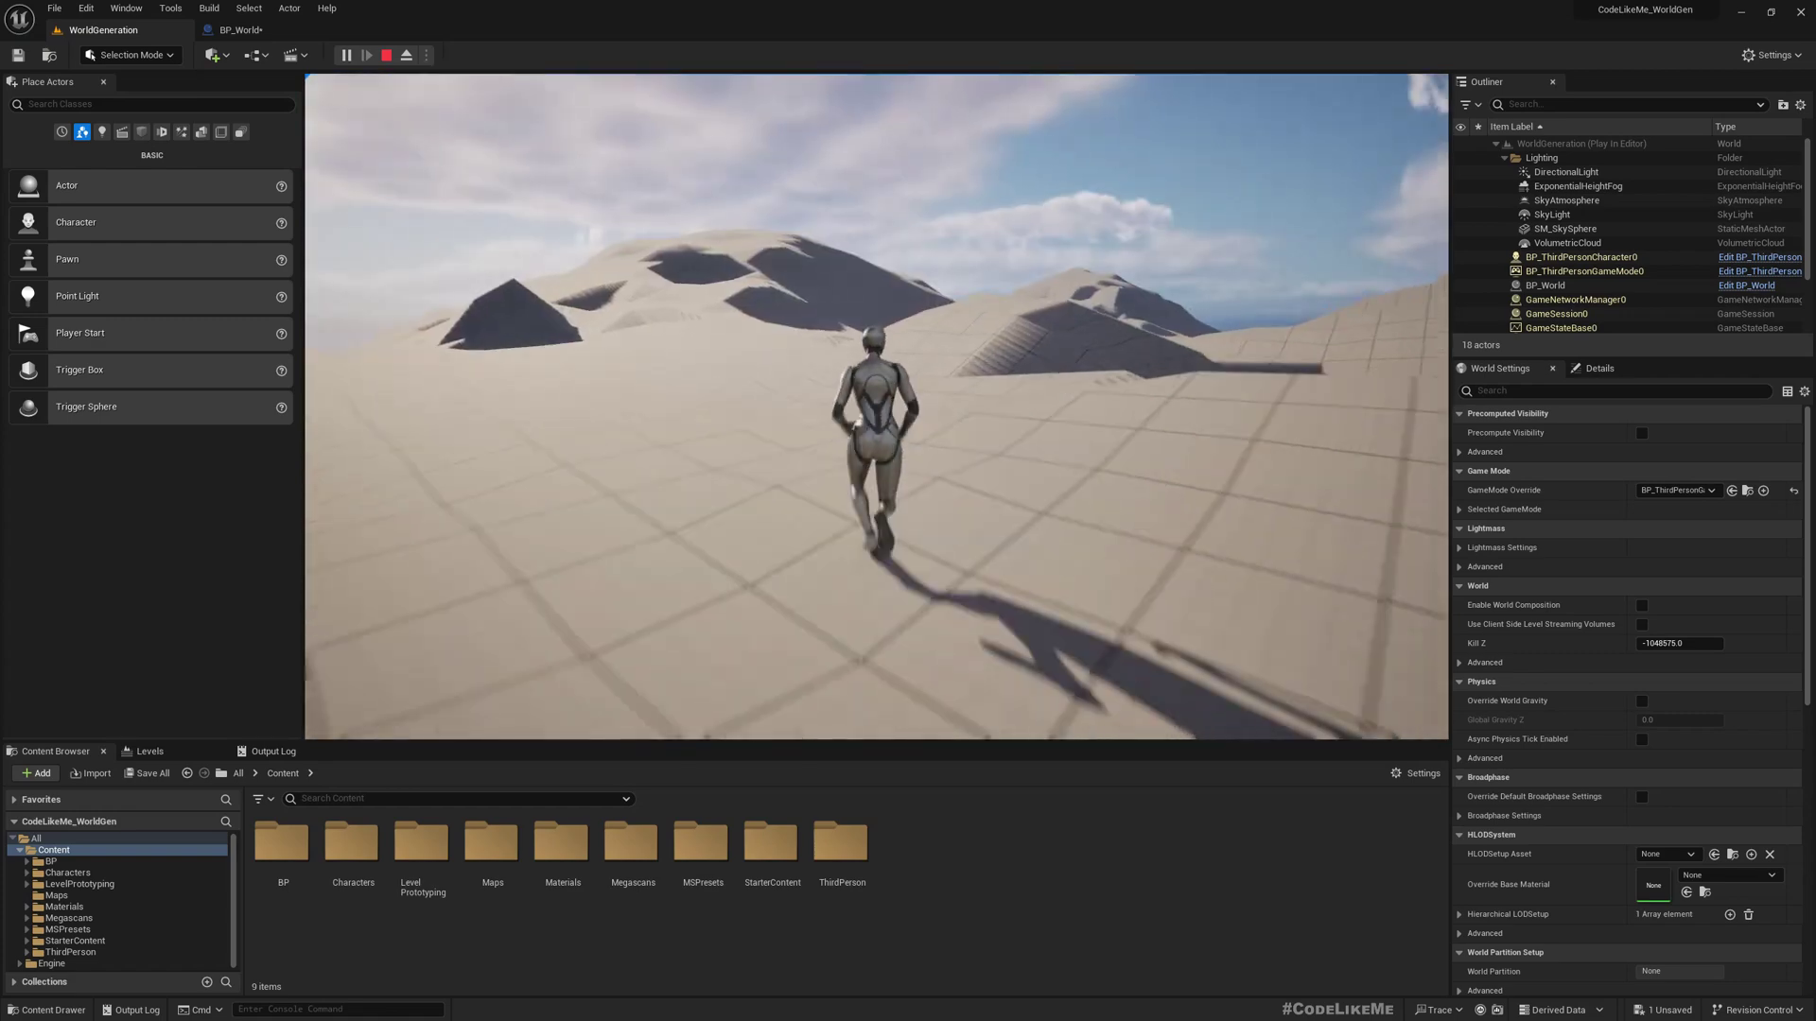
{"action": "key", "text": "F11"}
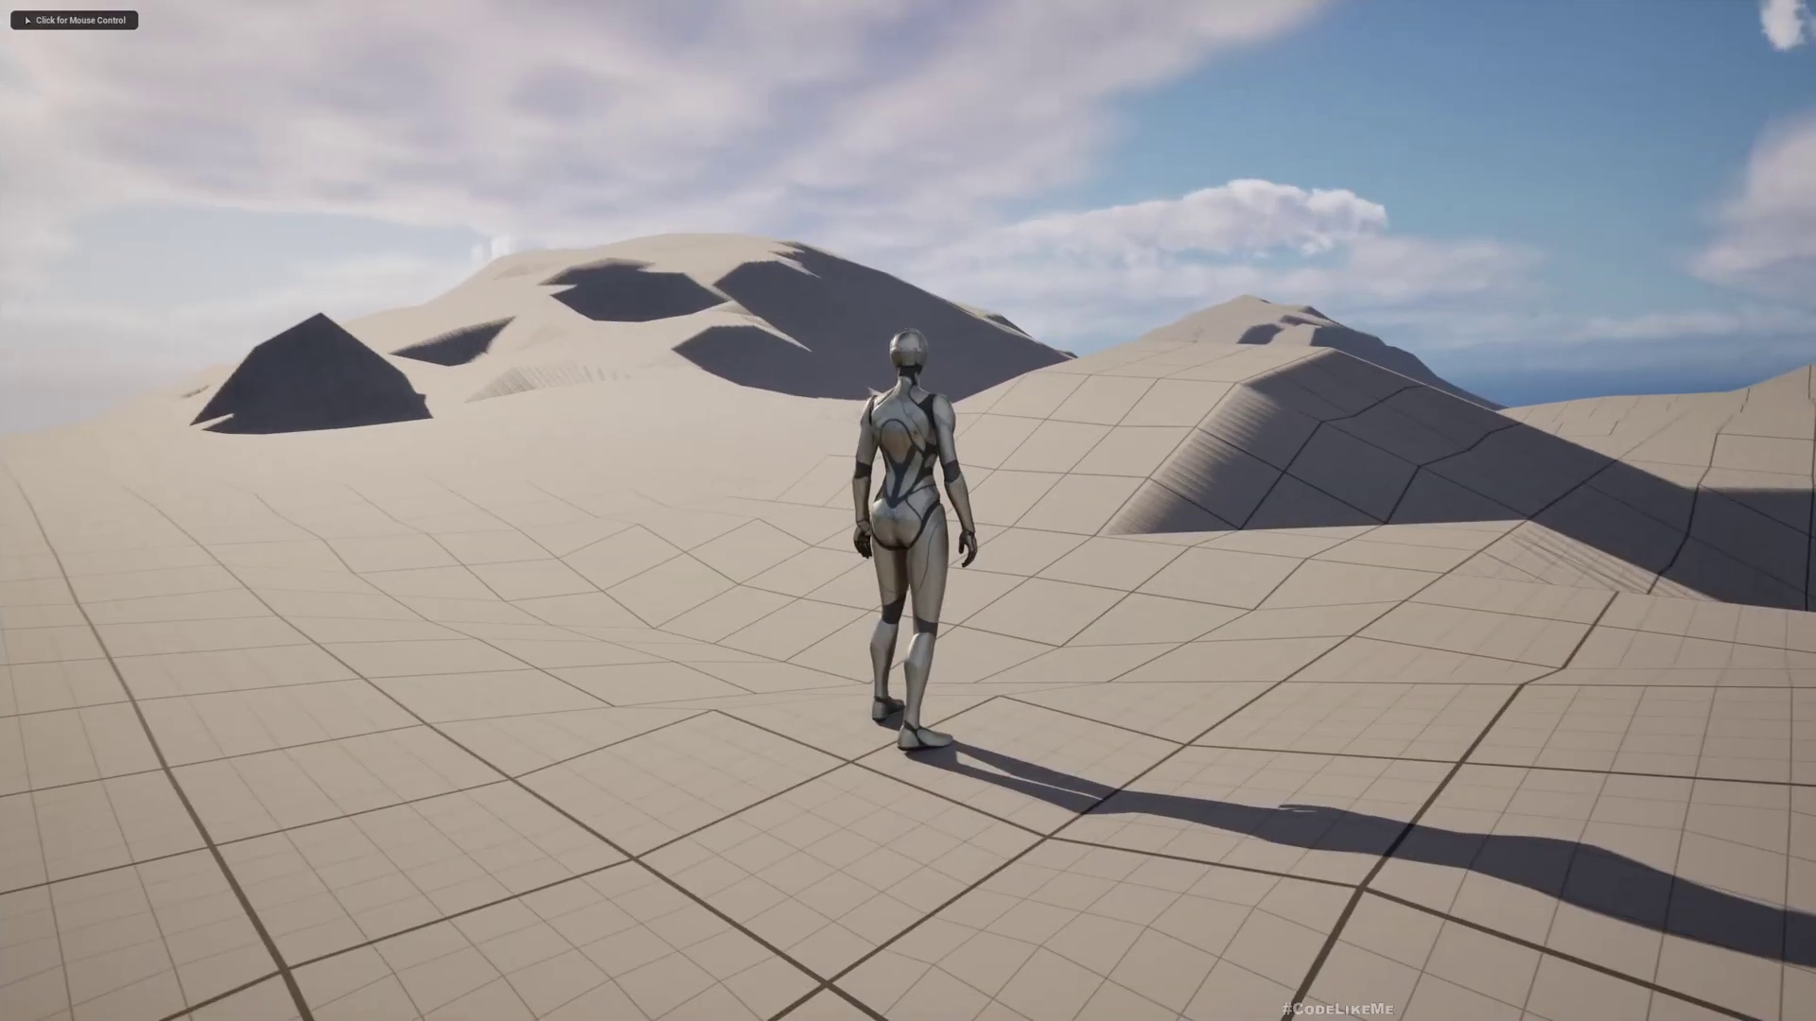
{"action": "key", "text": "Escape"}
Step: Add a third input to the Add node in Get Height and place a copy of the lower Perlin Noise 2D node beneath it
{"action": "left_click", "coordinate": [239, 30]}
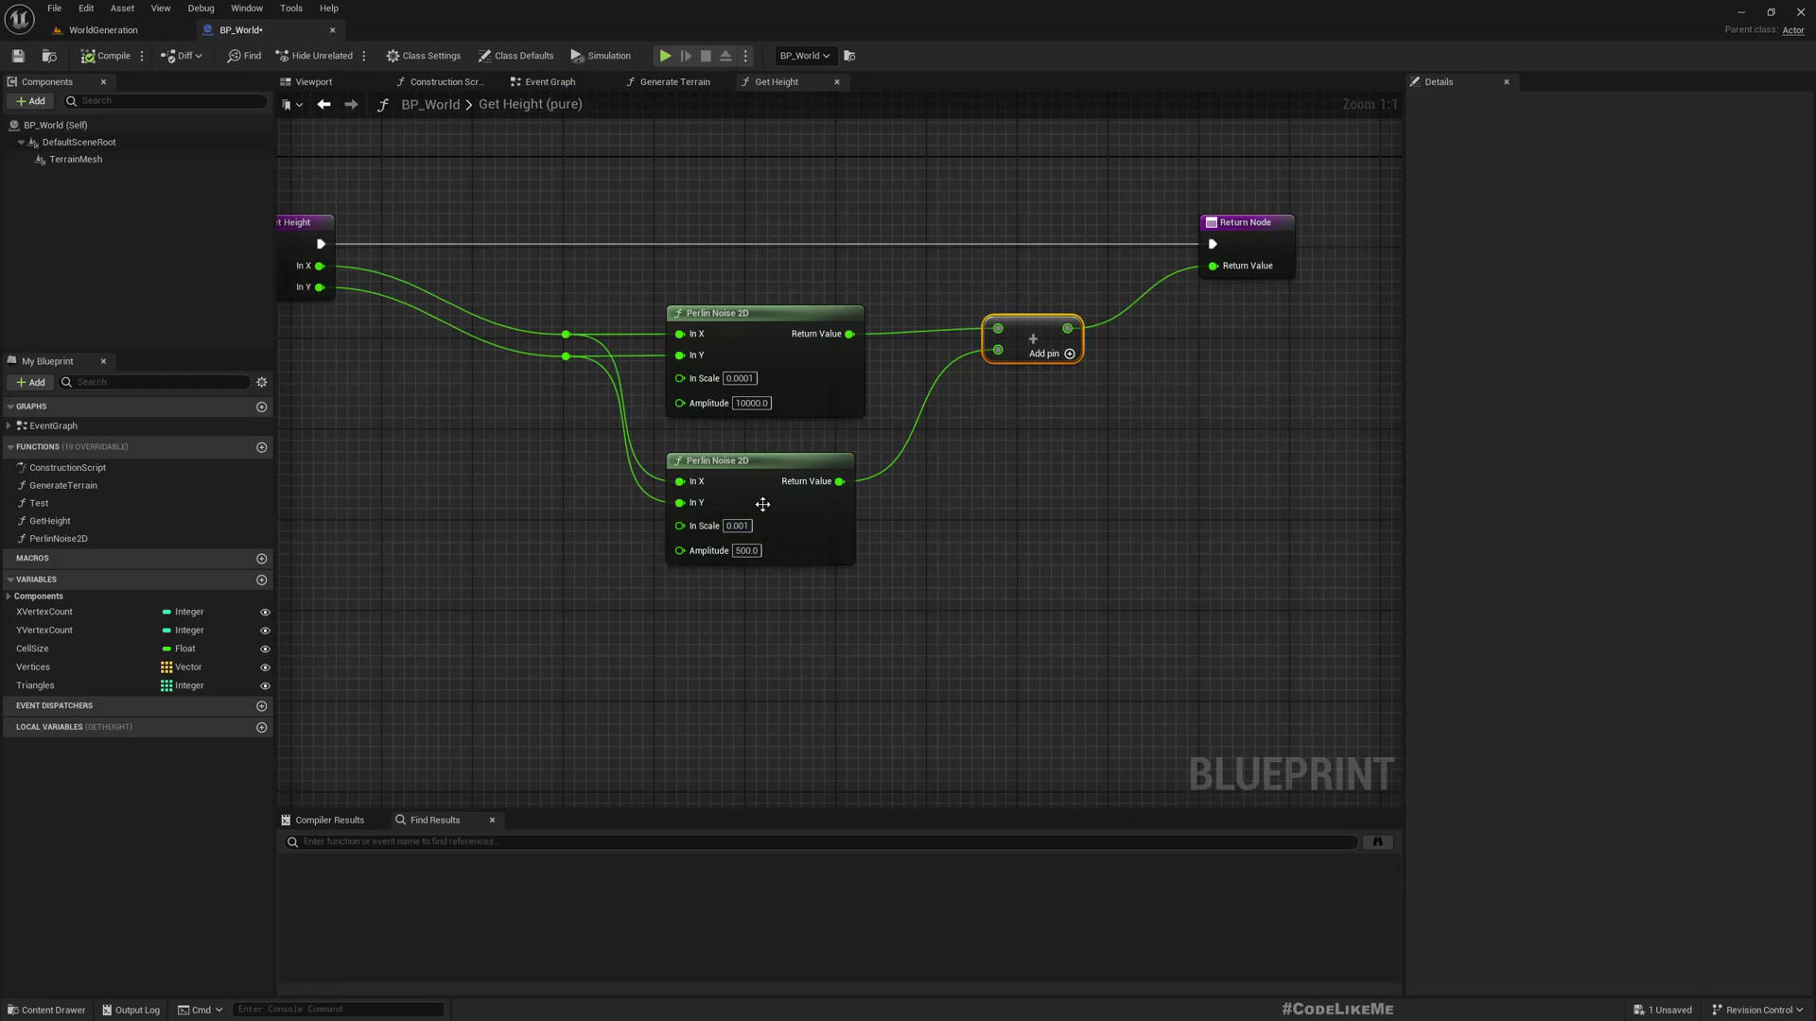
{"action": "left_click", "coordinate": [1068, 355]}
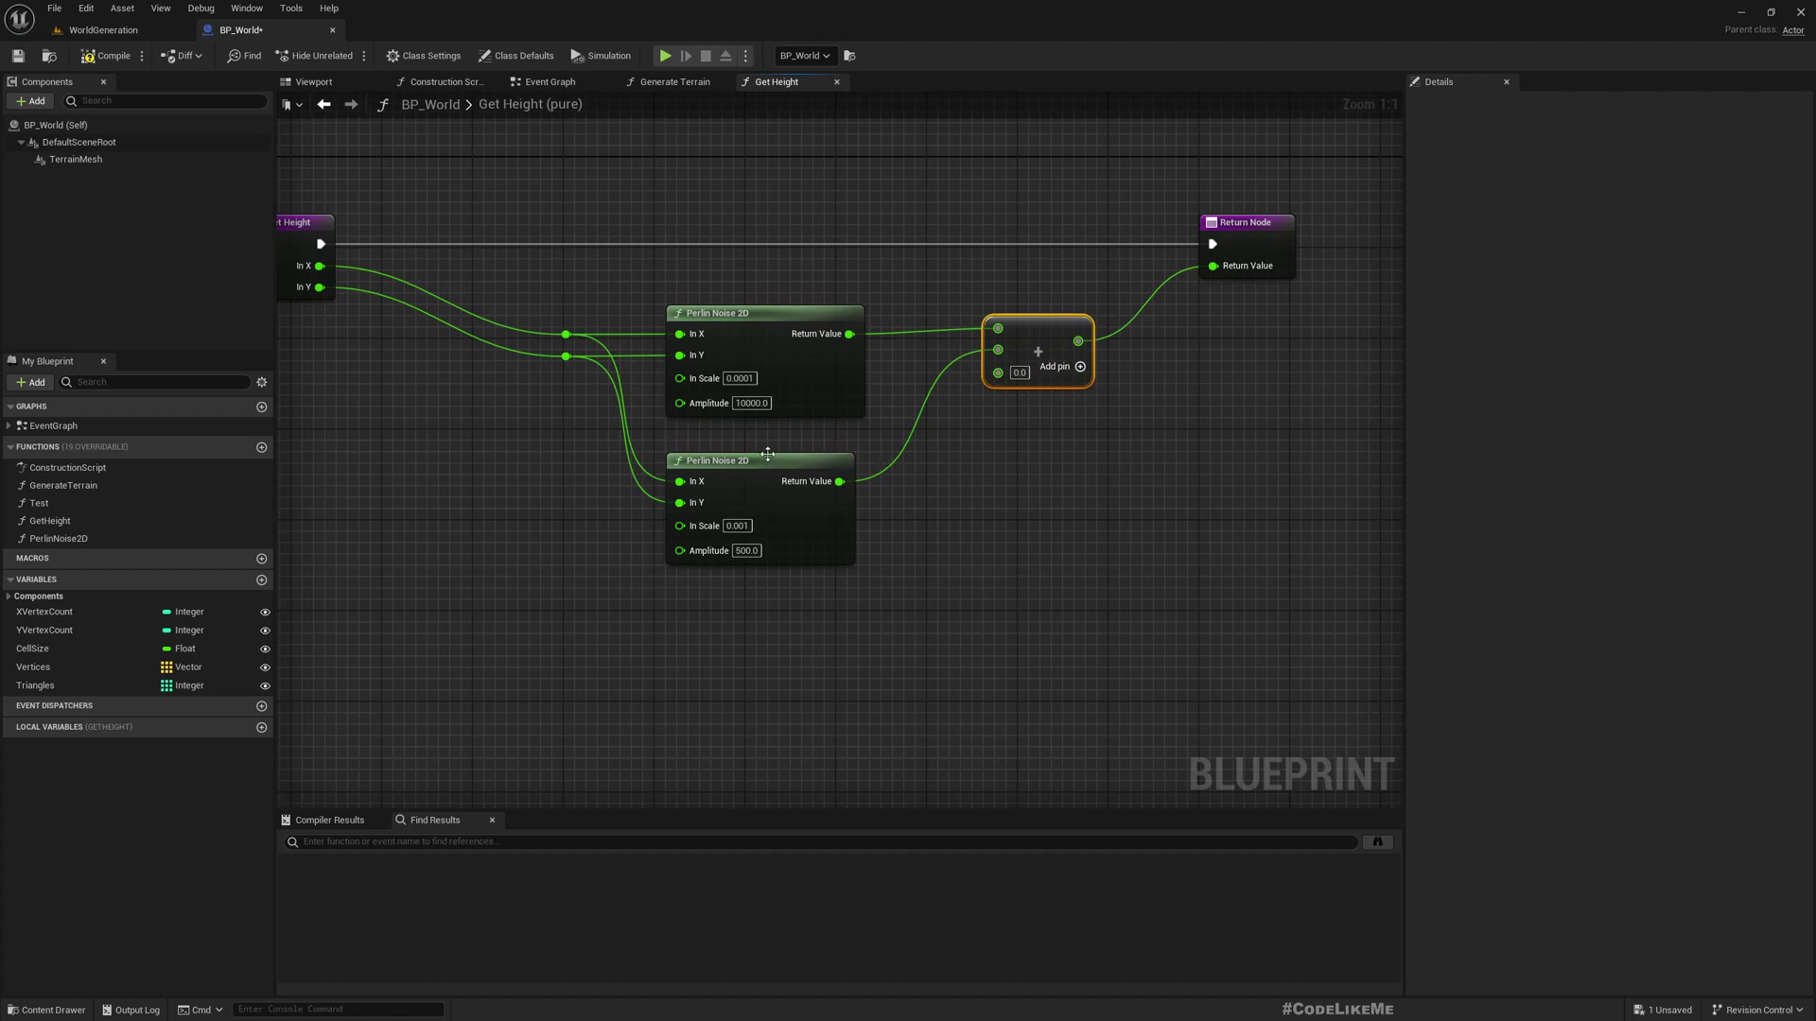
{"action": "left_click", "coordinate": [768, 454]}
{"action": "key", "text": "ctrl+c"}
{"action": "key", "text": "ctrl+v"}
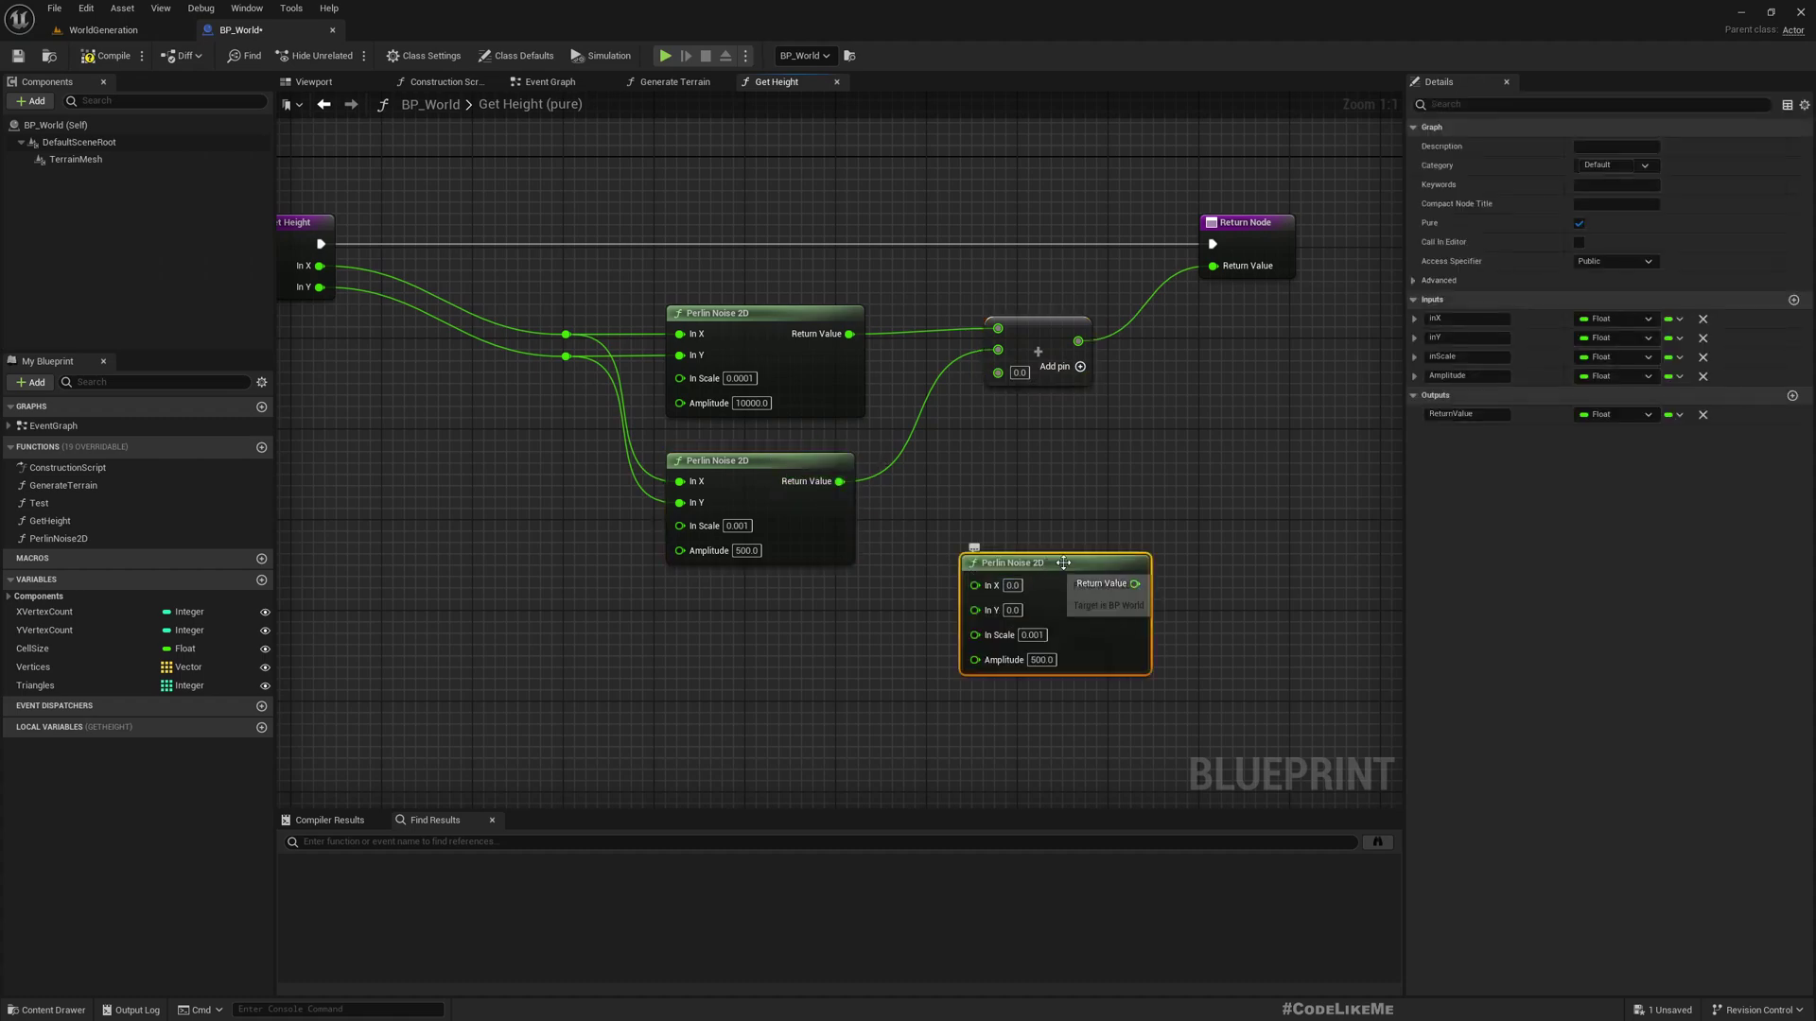
{"action": "left_click_drag", "start_coordinate": [1080, 558], "coordinate": [789, 605]}
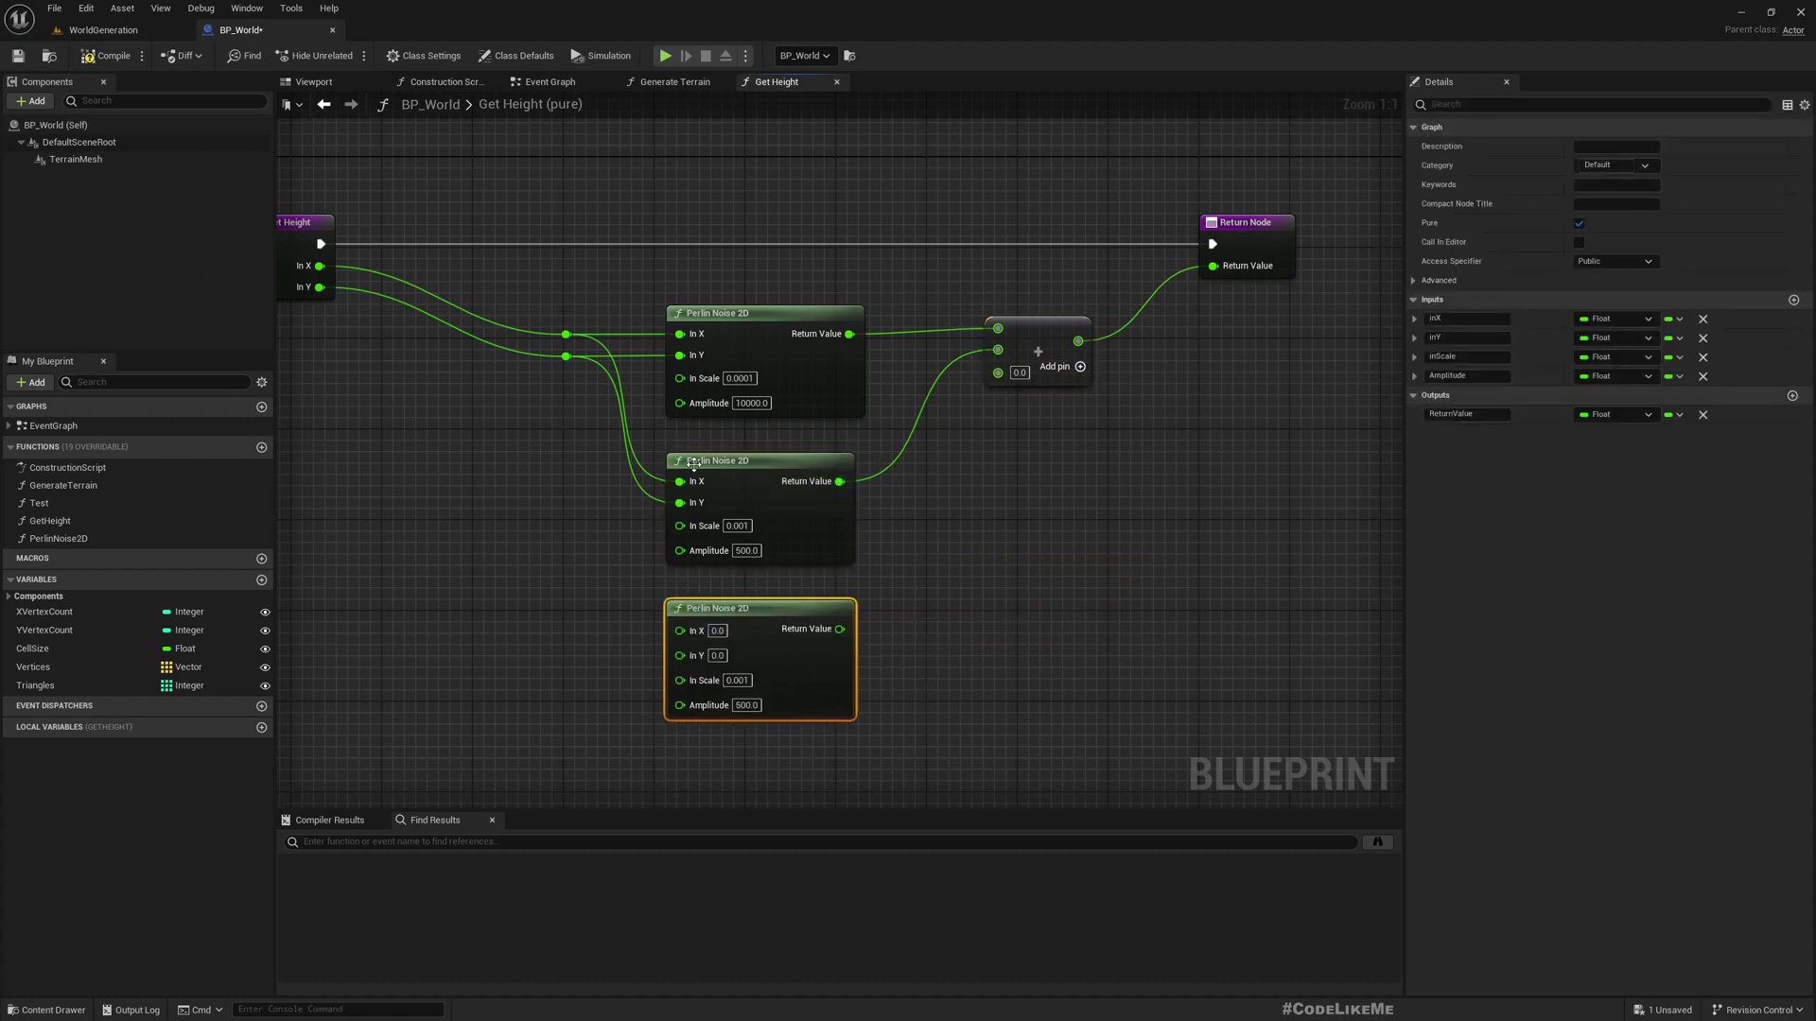
Step: Connect the reroute nodes to the new Perlin Noise 2D node's In X and In Y, and set In Scale to 0.01 and Amplitude to 100
{"action": "left_click_drag", "start_coordinate": [566, 334], "coordinate": [679, 630]}
{"action": "left_click_drag", "start_coordinate": [565, 357], "coordinate": [679, 652]}
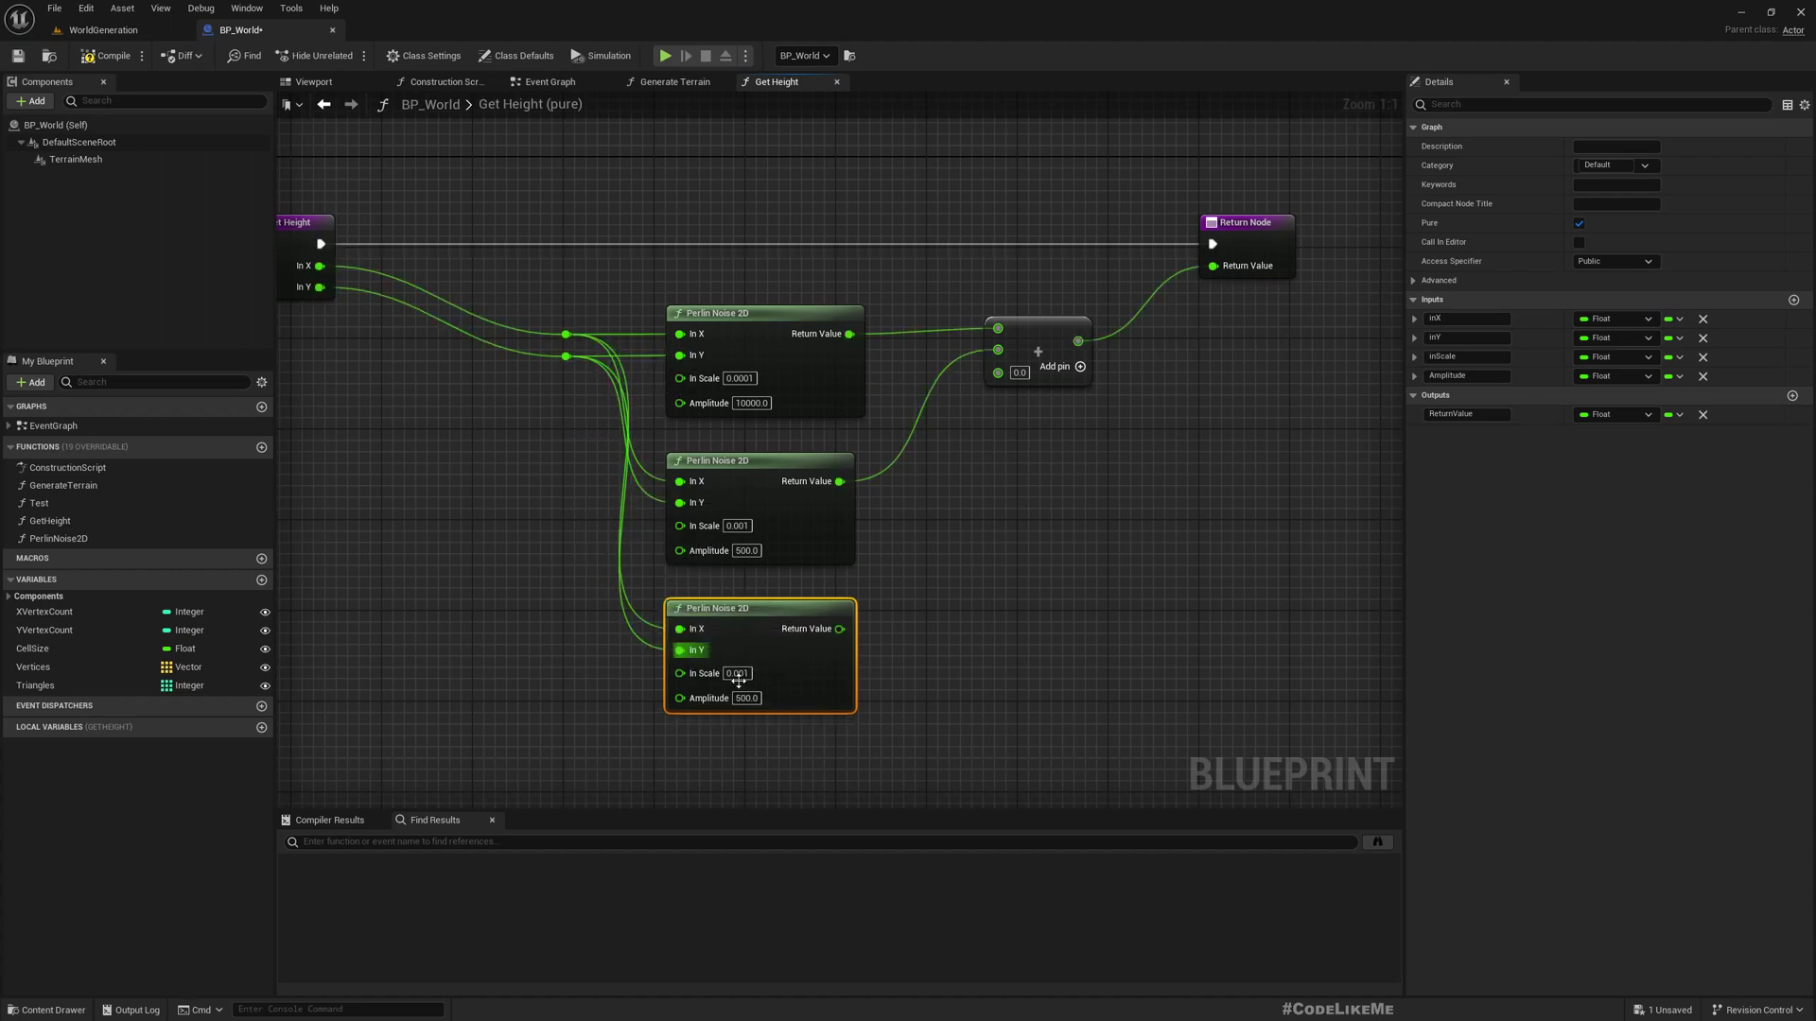
{"action": "left_click", "coordinate": [738, 674]}
{"action": "type", "text": "0.0"}
{"action": "key", "text": "Tab"}
{"action": "key", "text": "Left"}
{"action": "key", "text": "Delete"}
{"action": "type", "text": "1"}
{"action": "key", "text": "ctrl+a"}
Step: Play the WorldGeneration level and examine the terrain around the character in both wireframe and lit view
{"action": "left_click", "coordinate": [103, 29]}
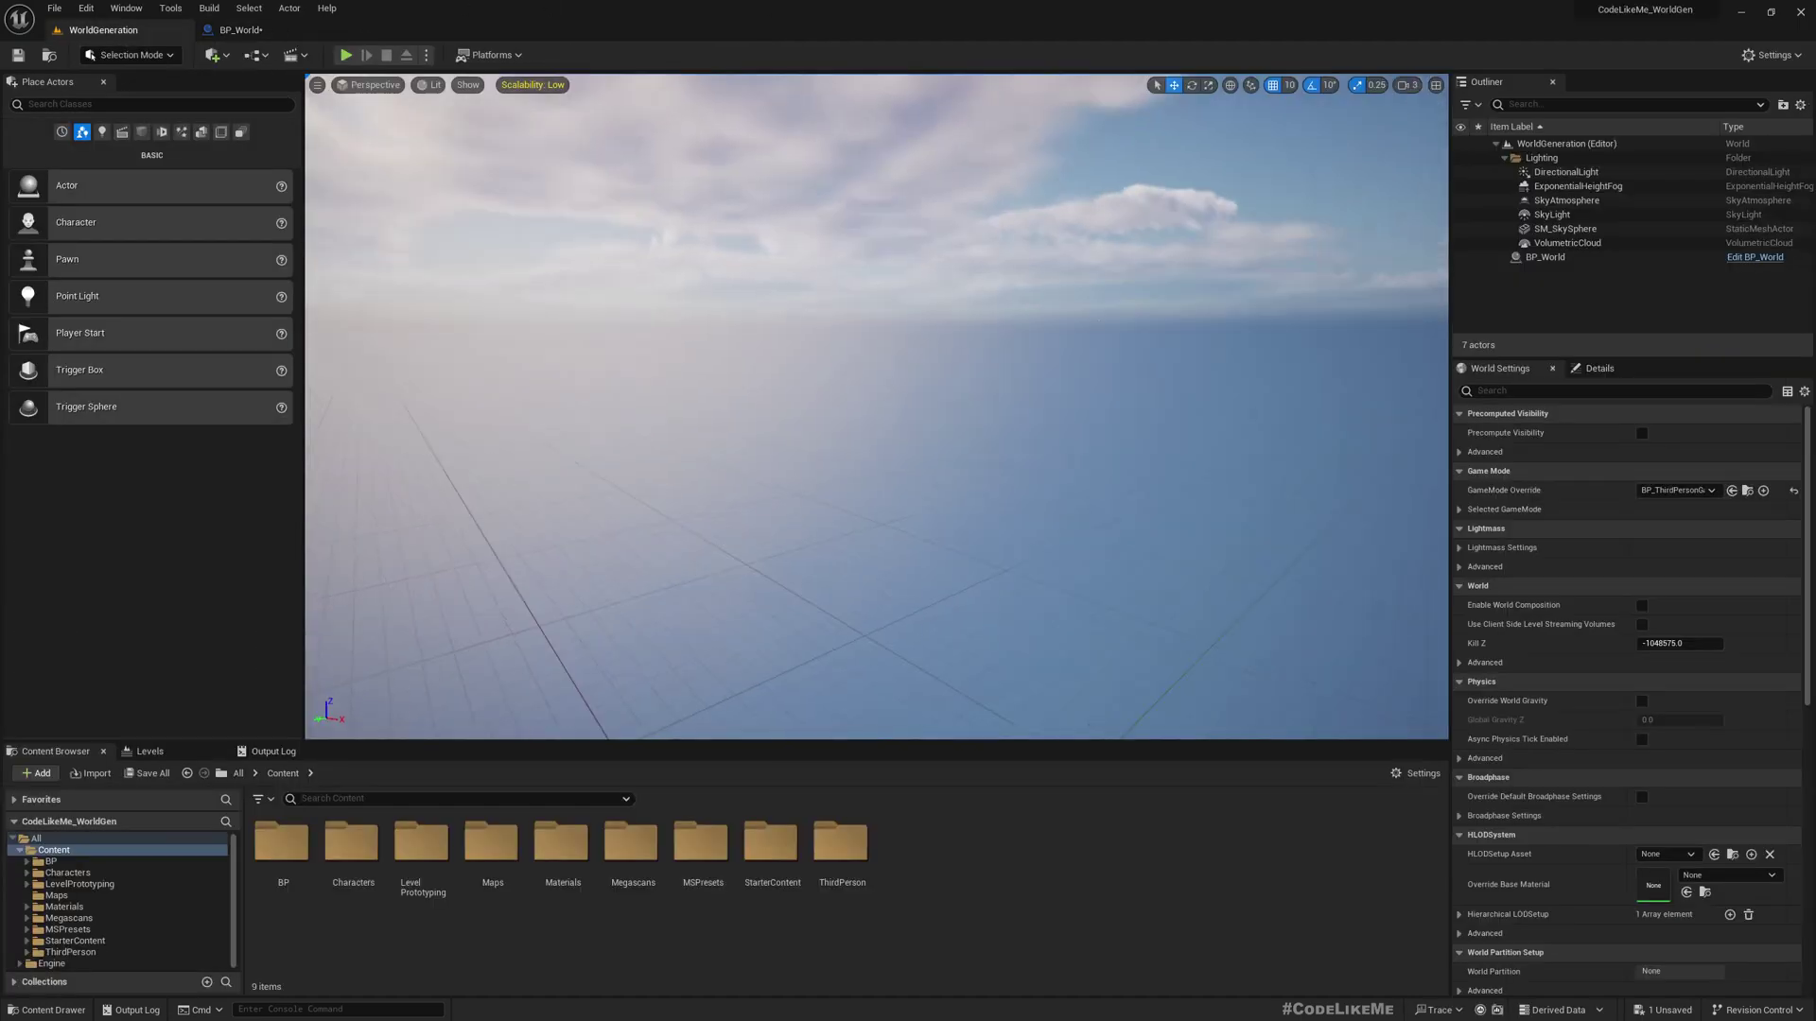
{"action": "key", "text": "alt+p"}
{"action": "key", "text": "w"}
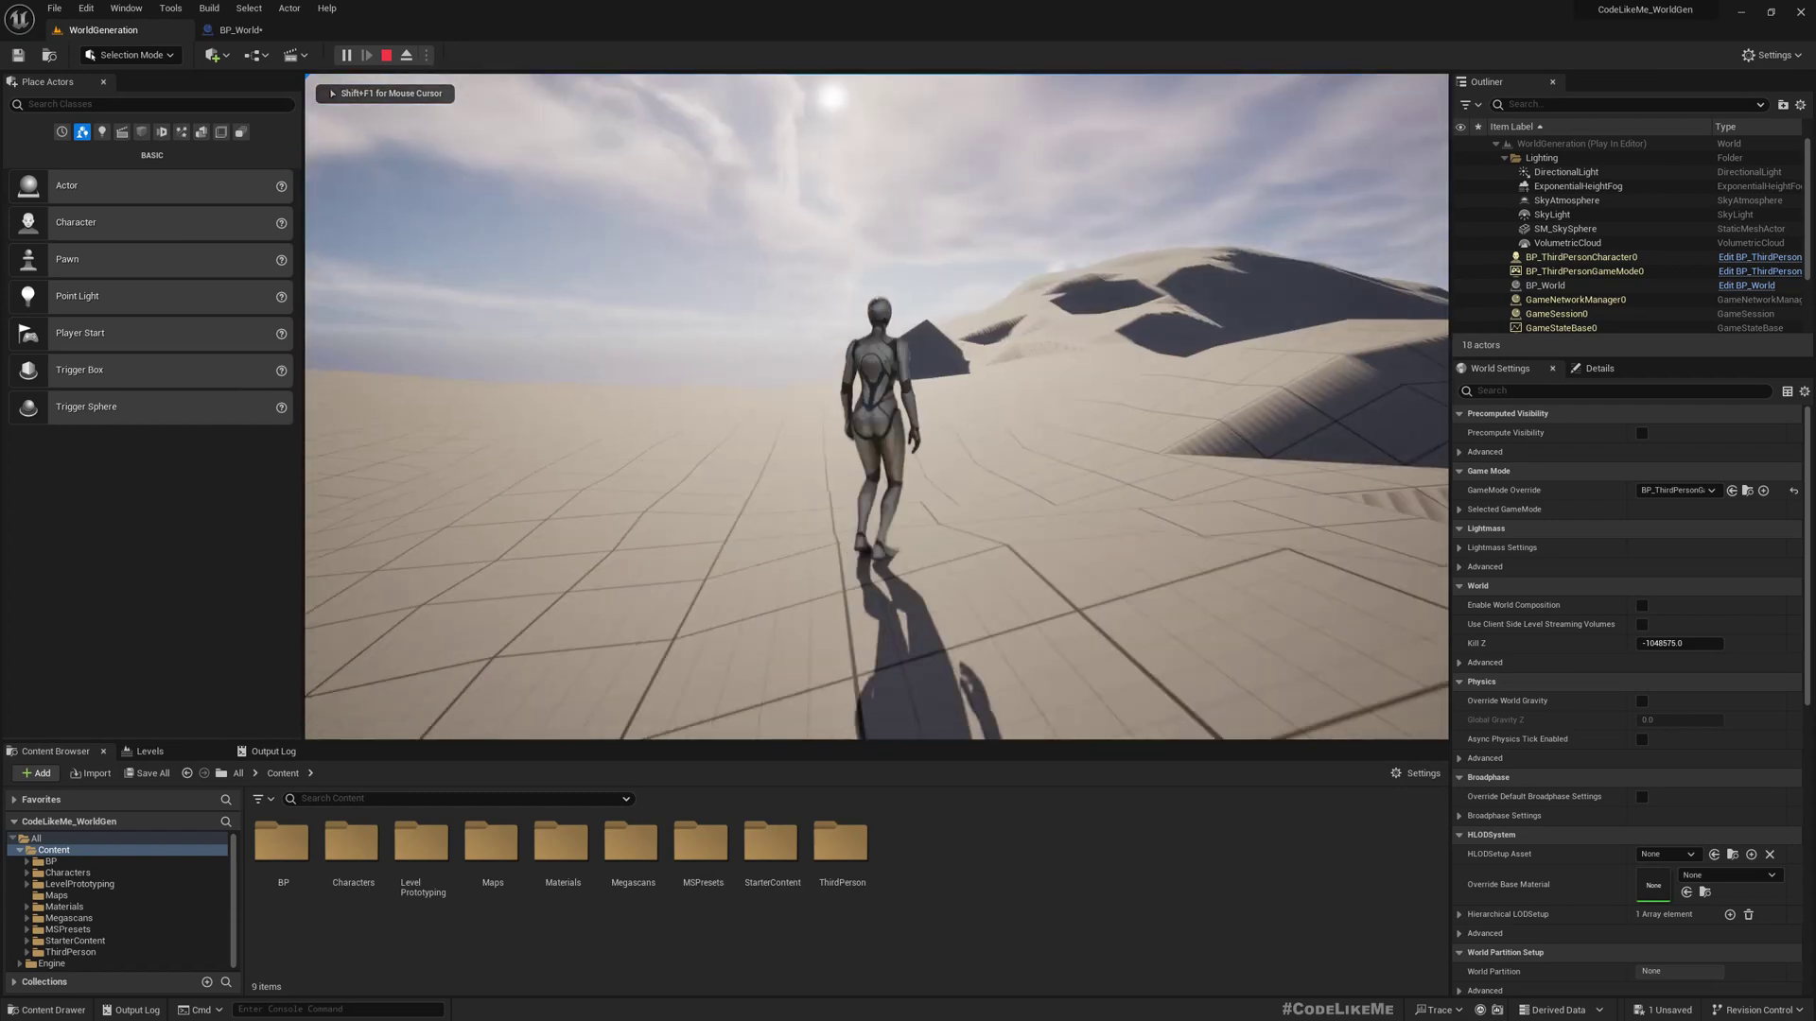
{"action": "key", "text": "shift+F1"}
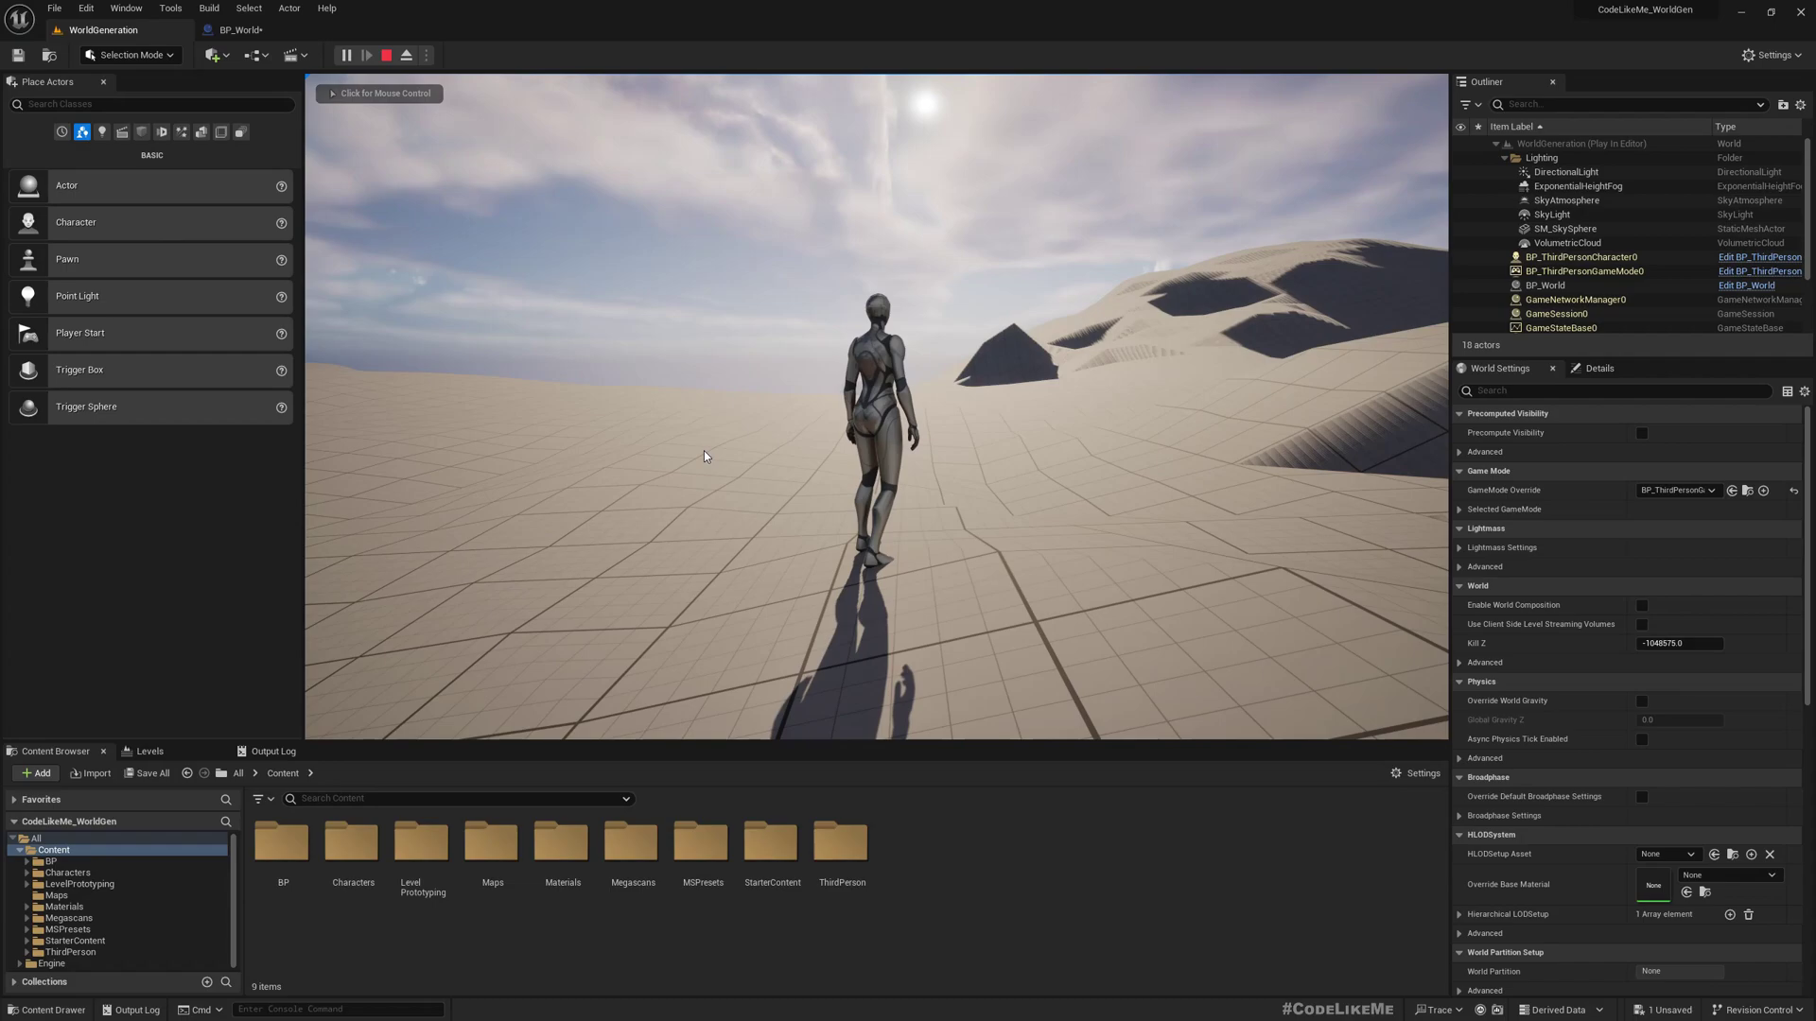
{"action": "left_click", "coordinate": [616, 493]}
{"action": "key", "text": "F1"}
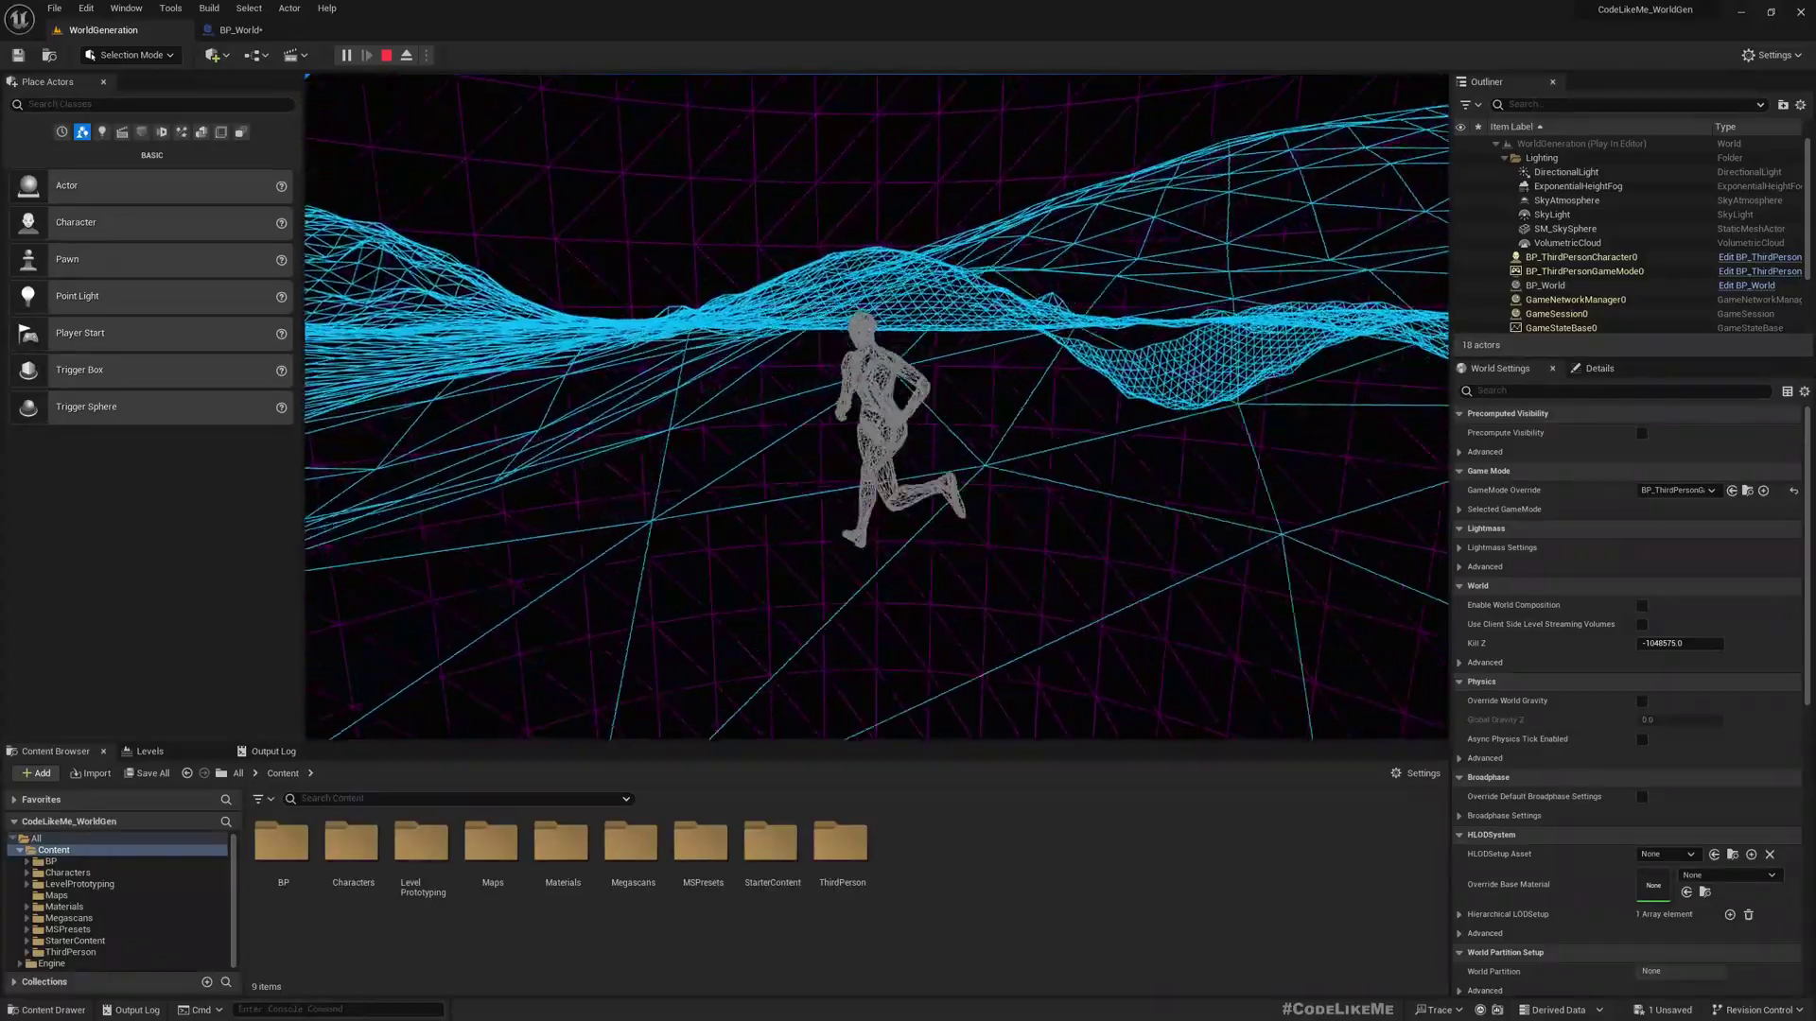
{"action": "key", "text": "w"}
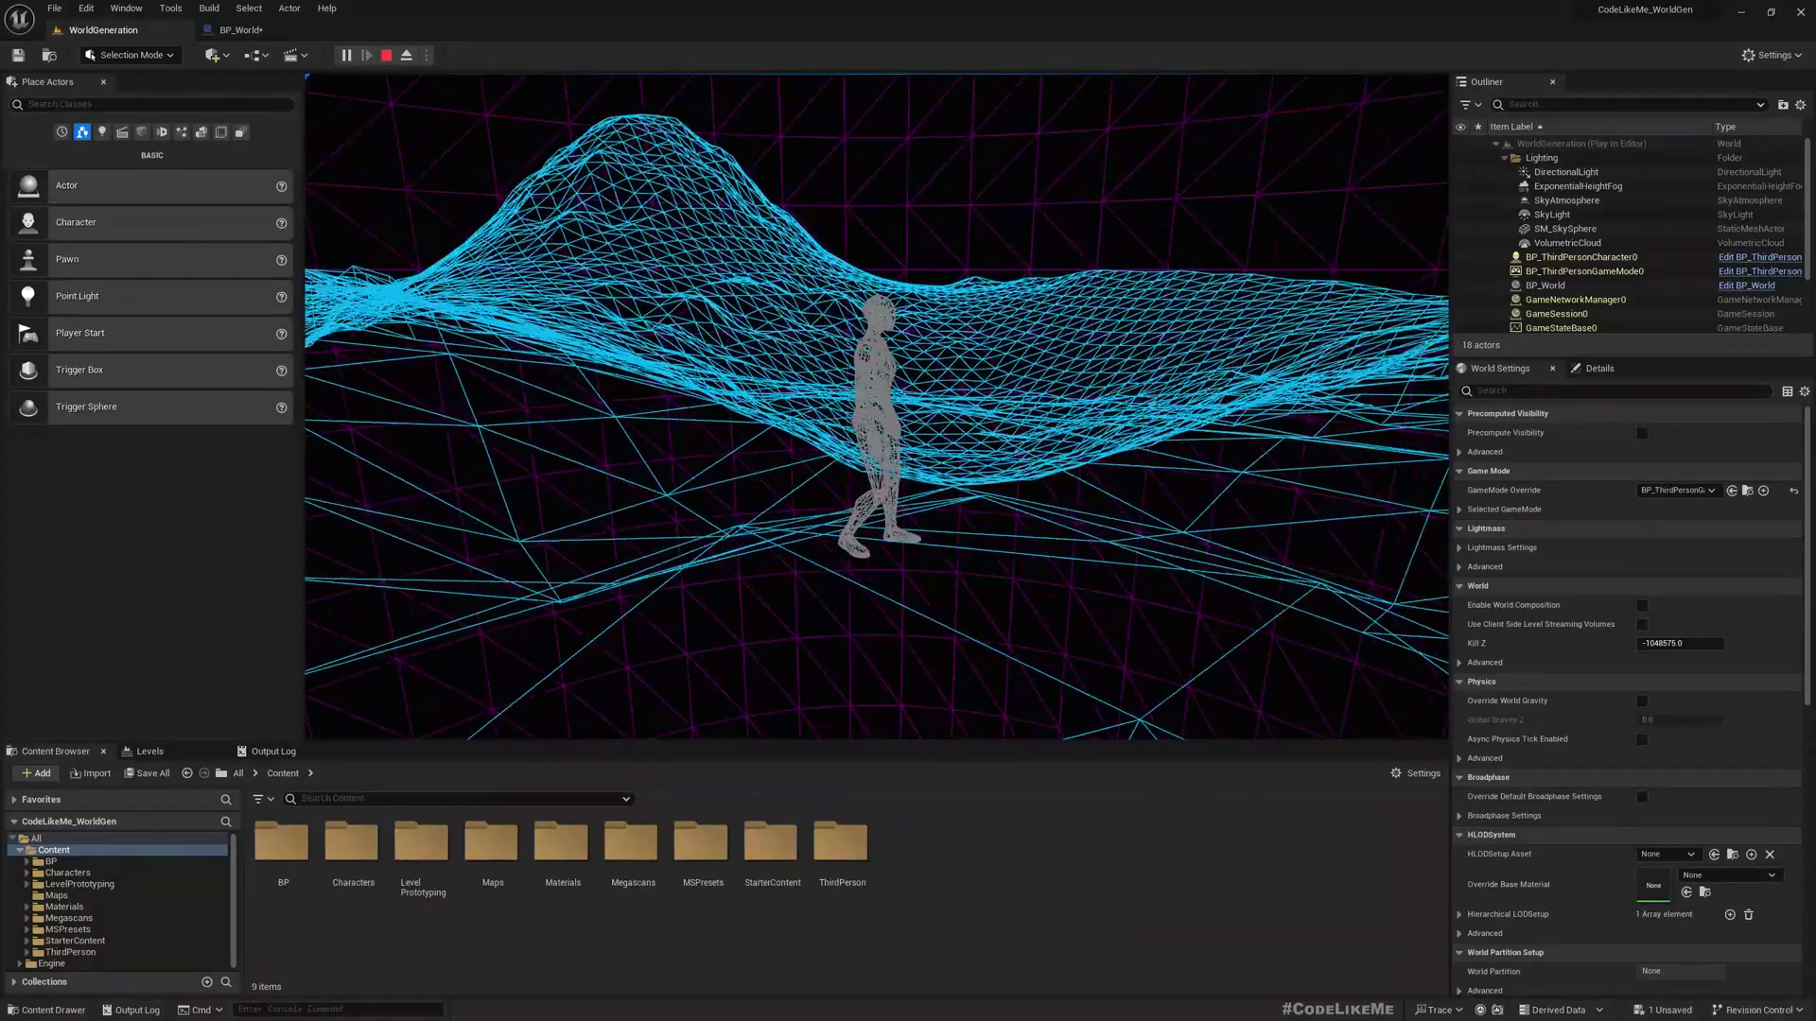
{"action": "key", "text": "F3"}
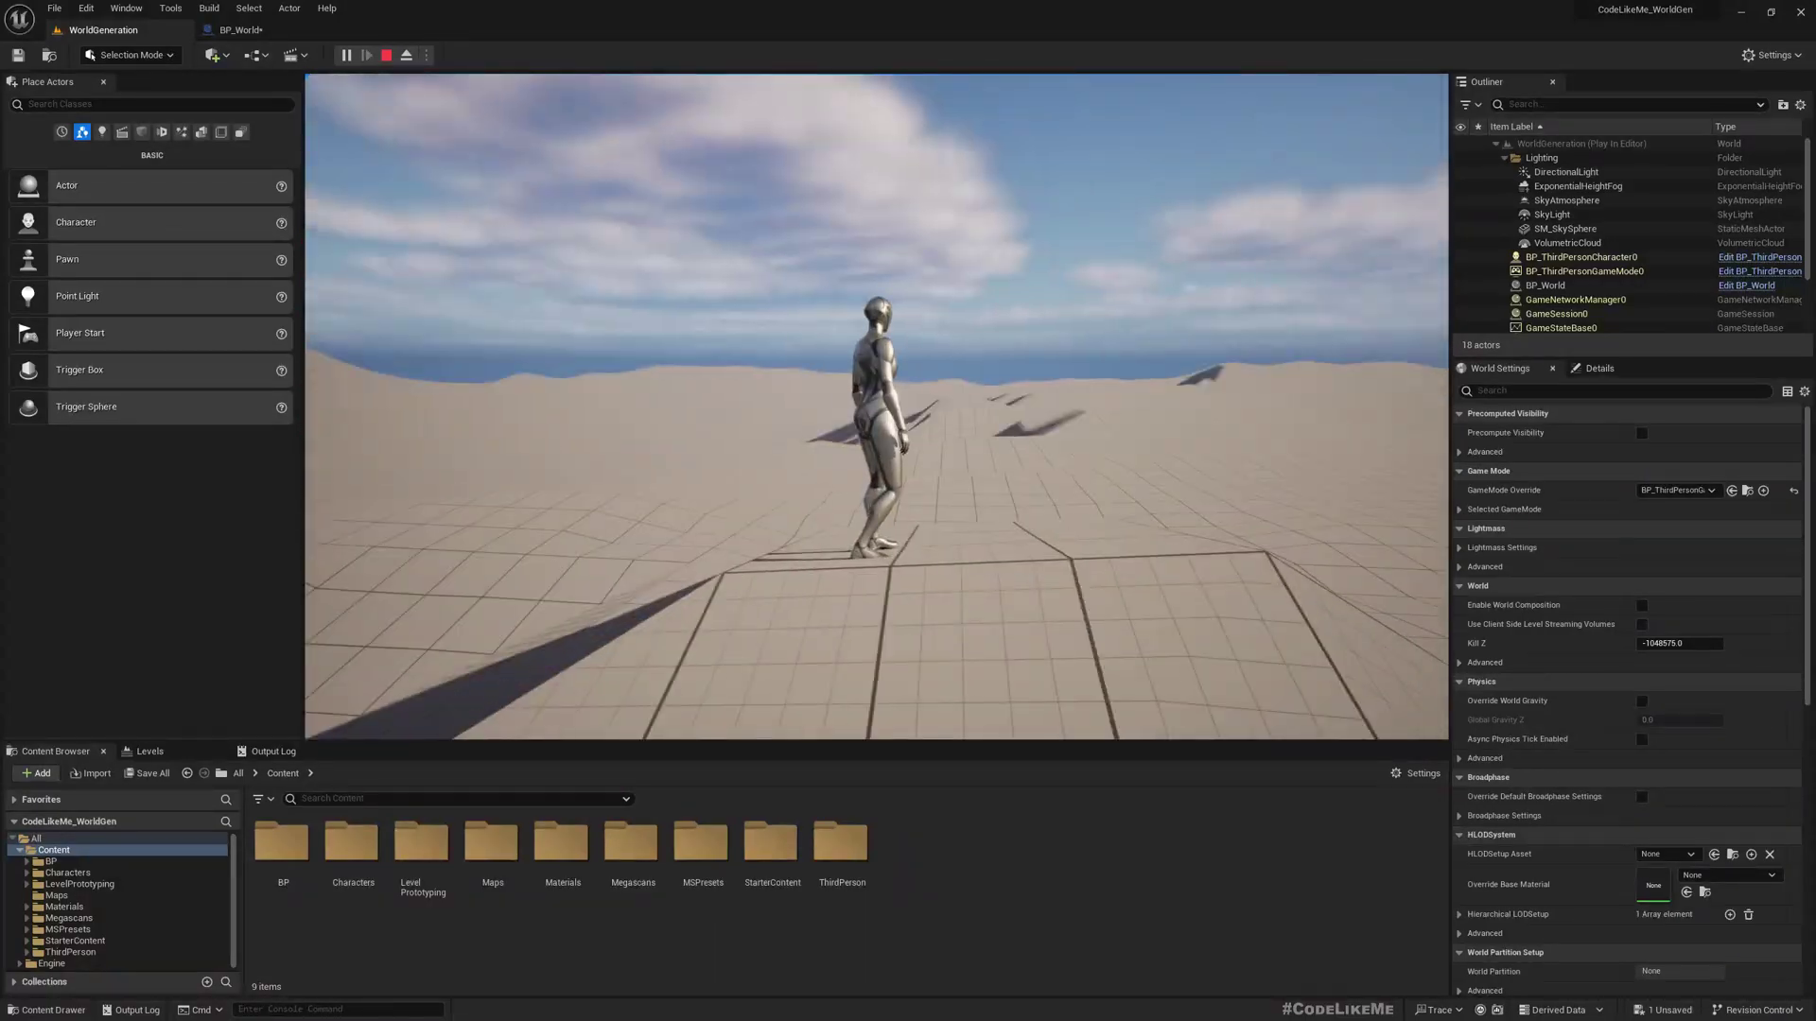
Step: Walk the character over the slopes in full screen to examine the terrain surface, and end the play session
{"action": "key", "text": "w"}
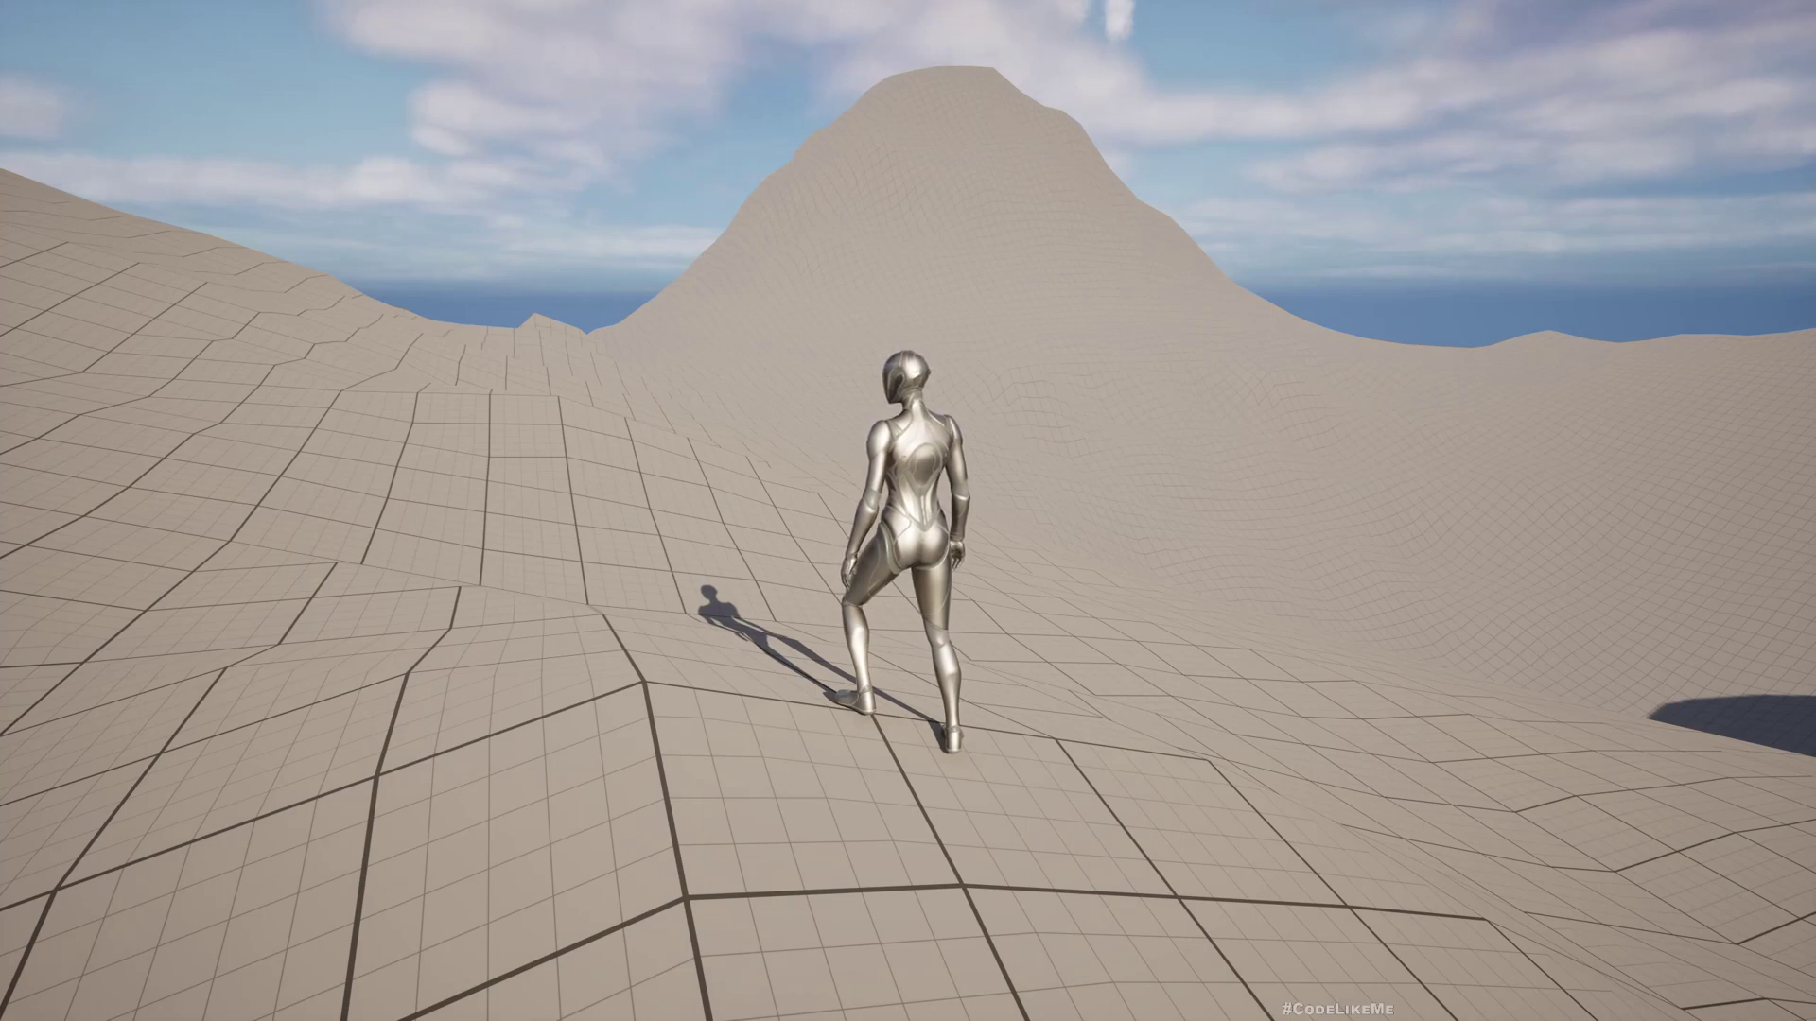
{"action": "key", "text": "w"}
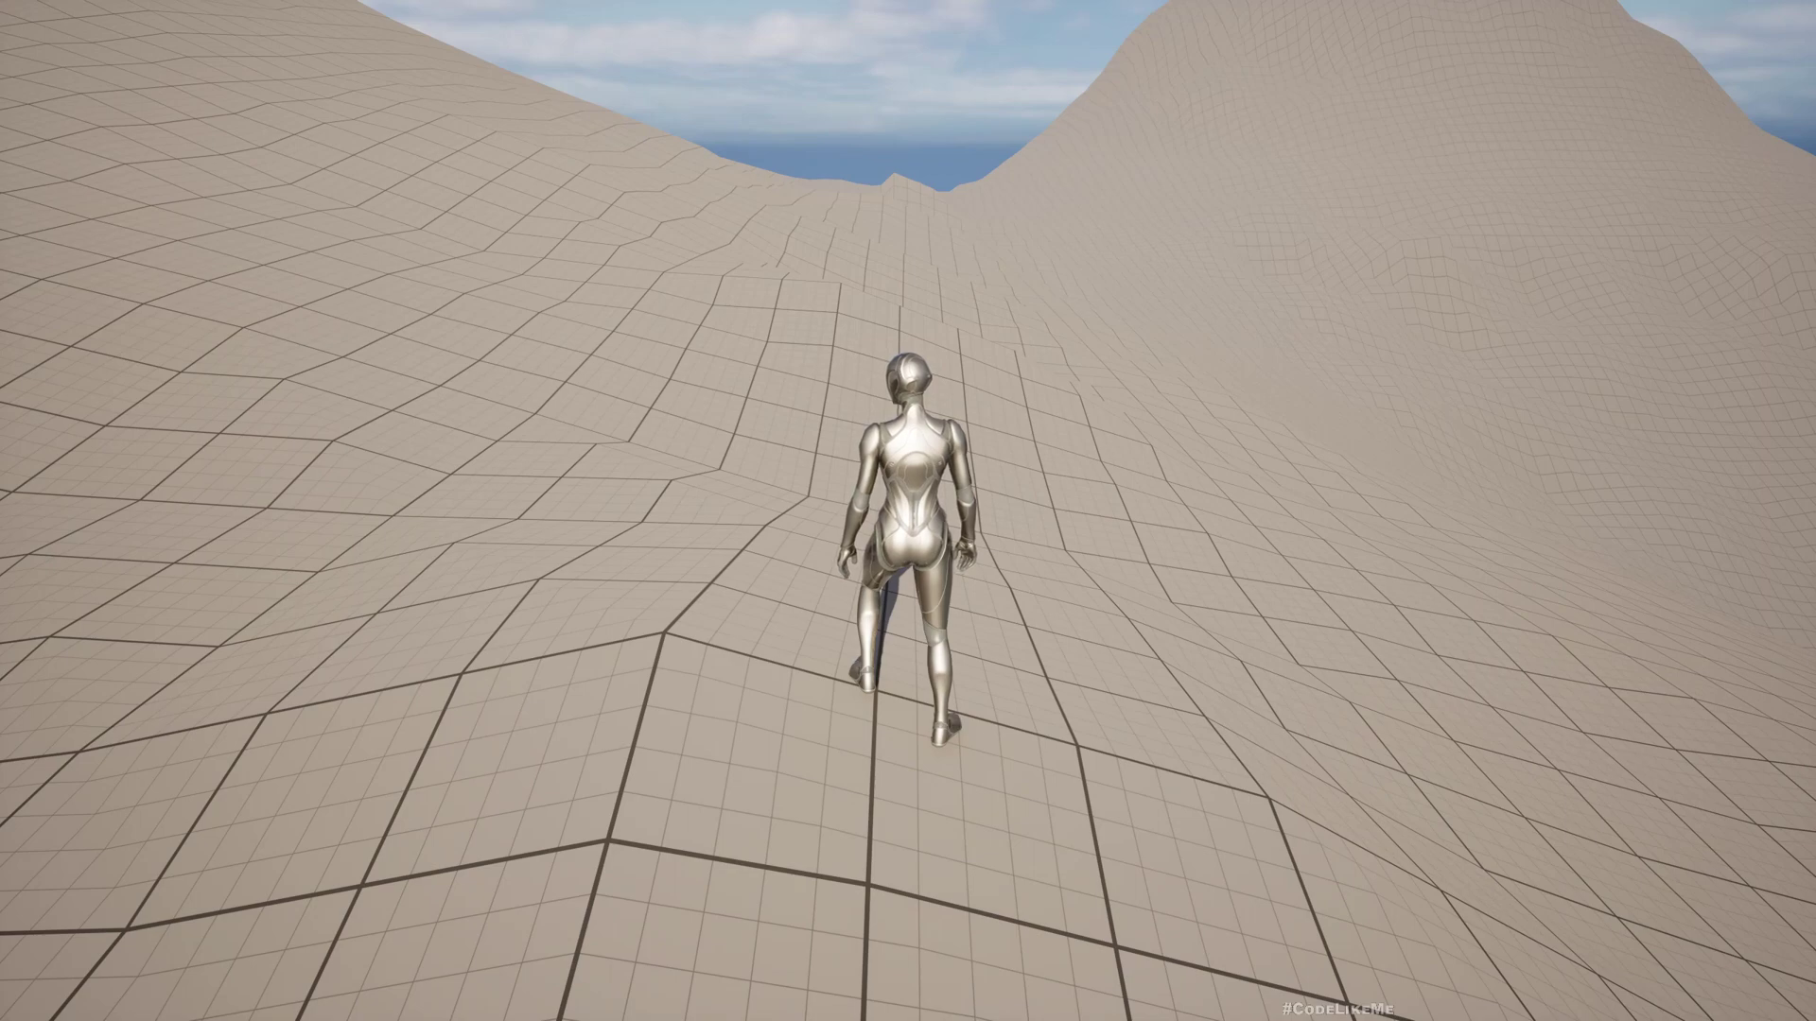
{"action": "key", "text": "w"}
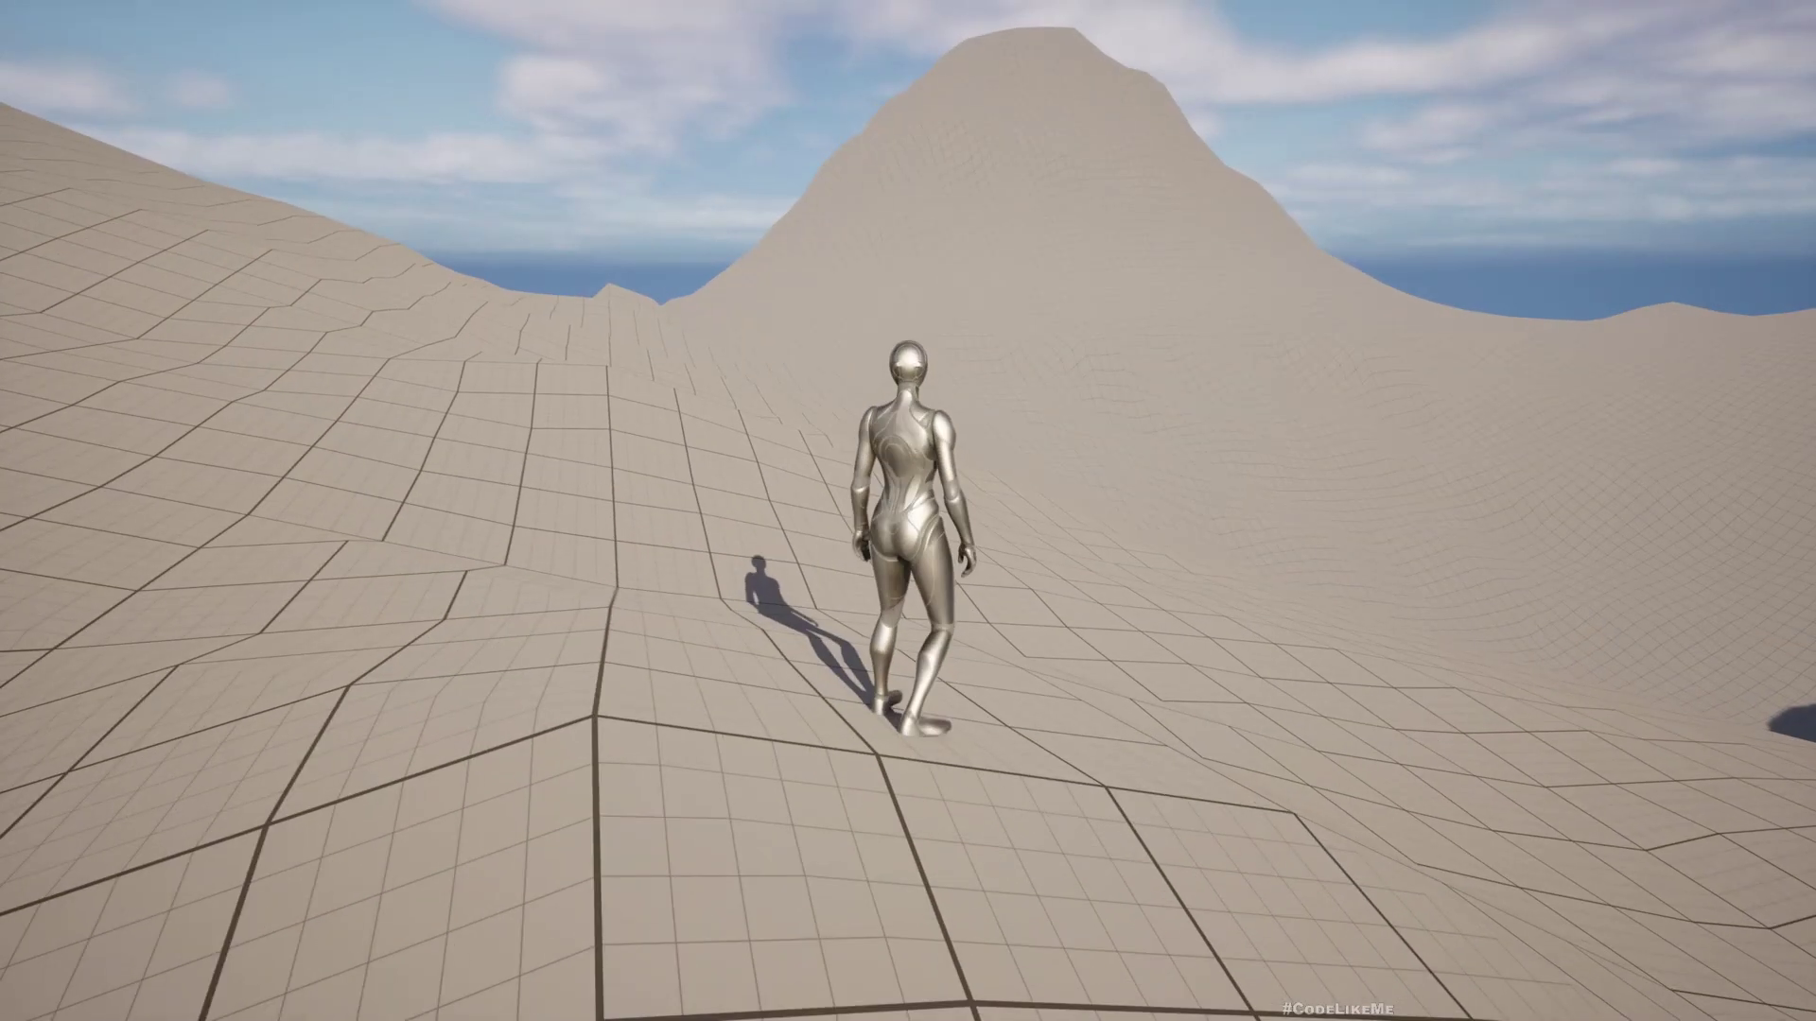
{"action": "key", "text": "F11"}
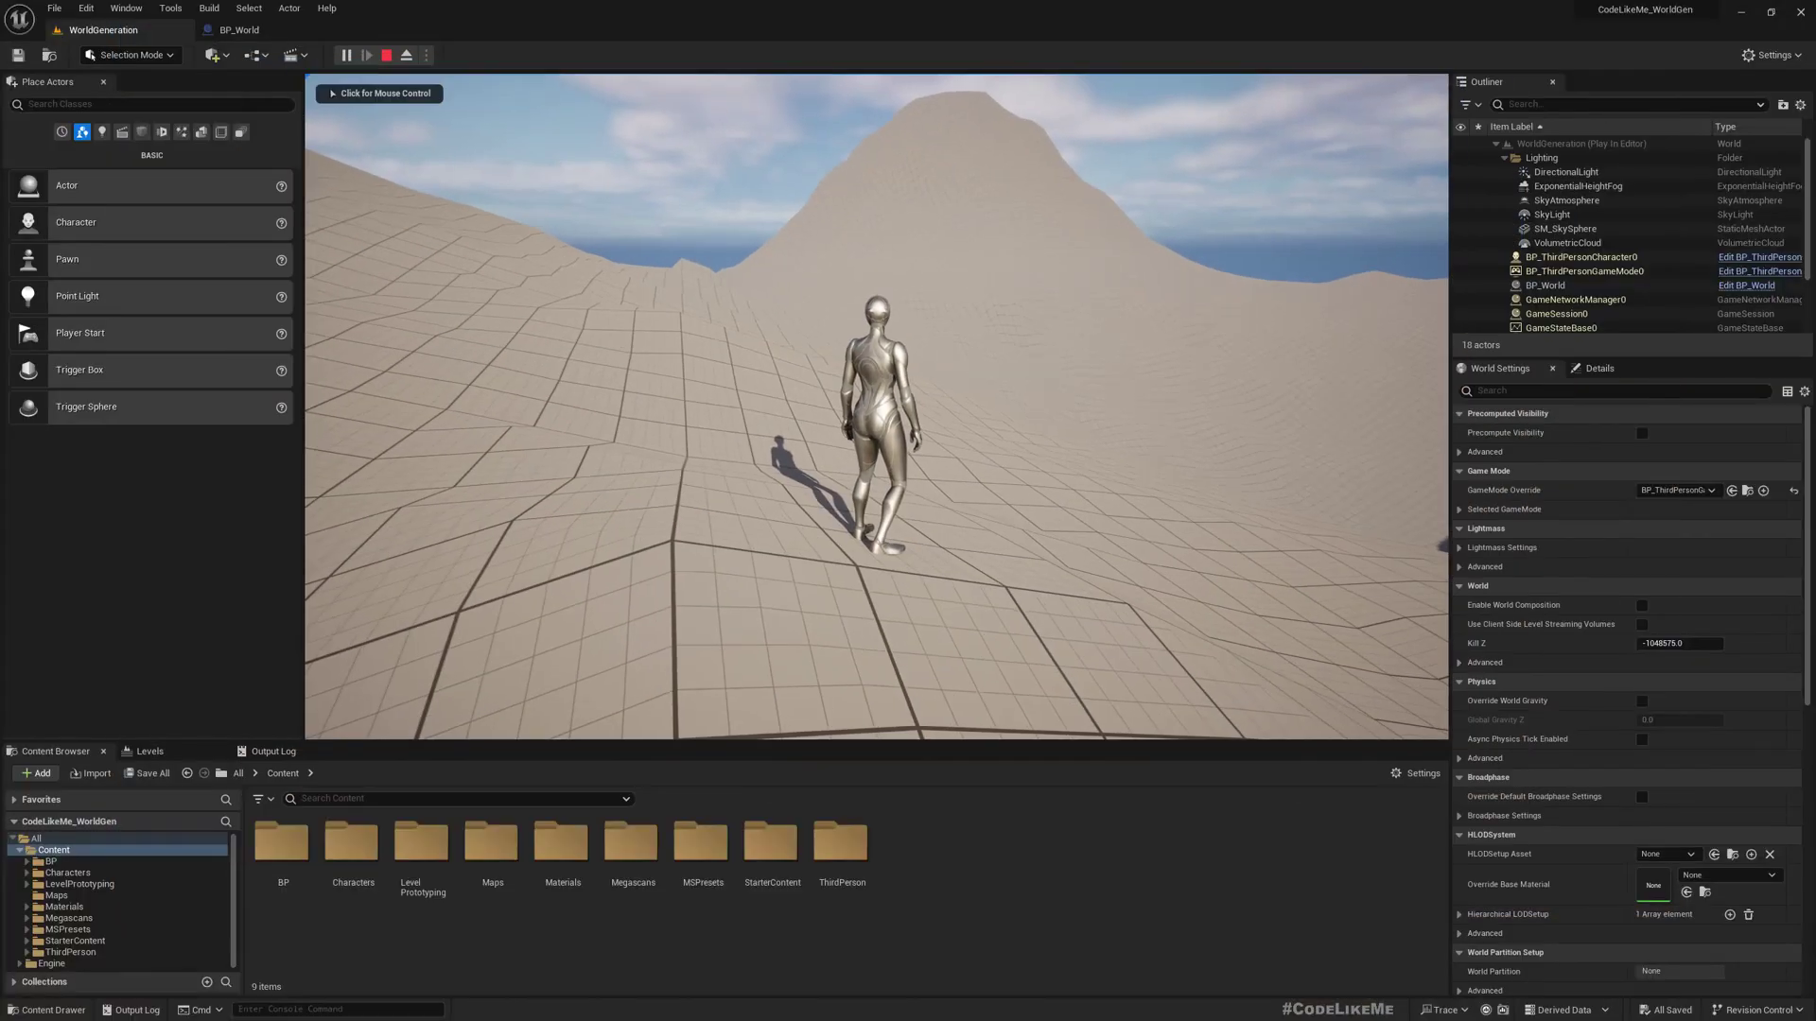
{"action": "key", "text": "Escape"}
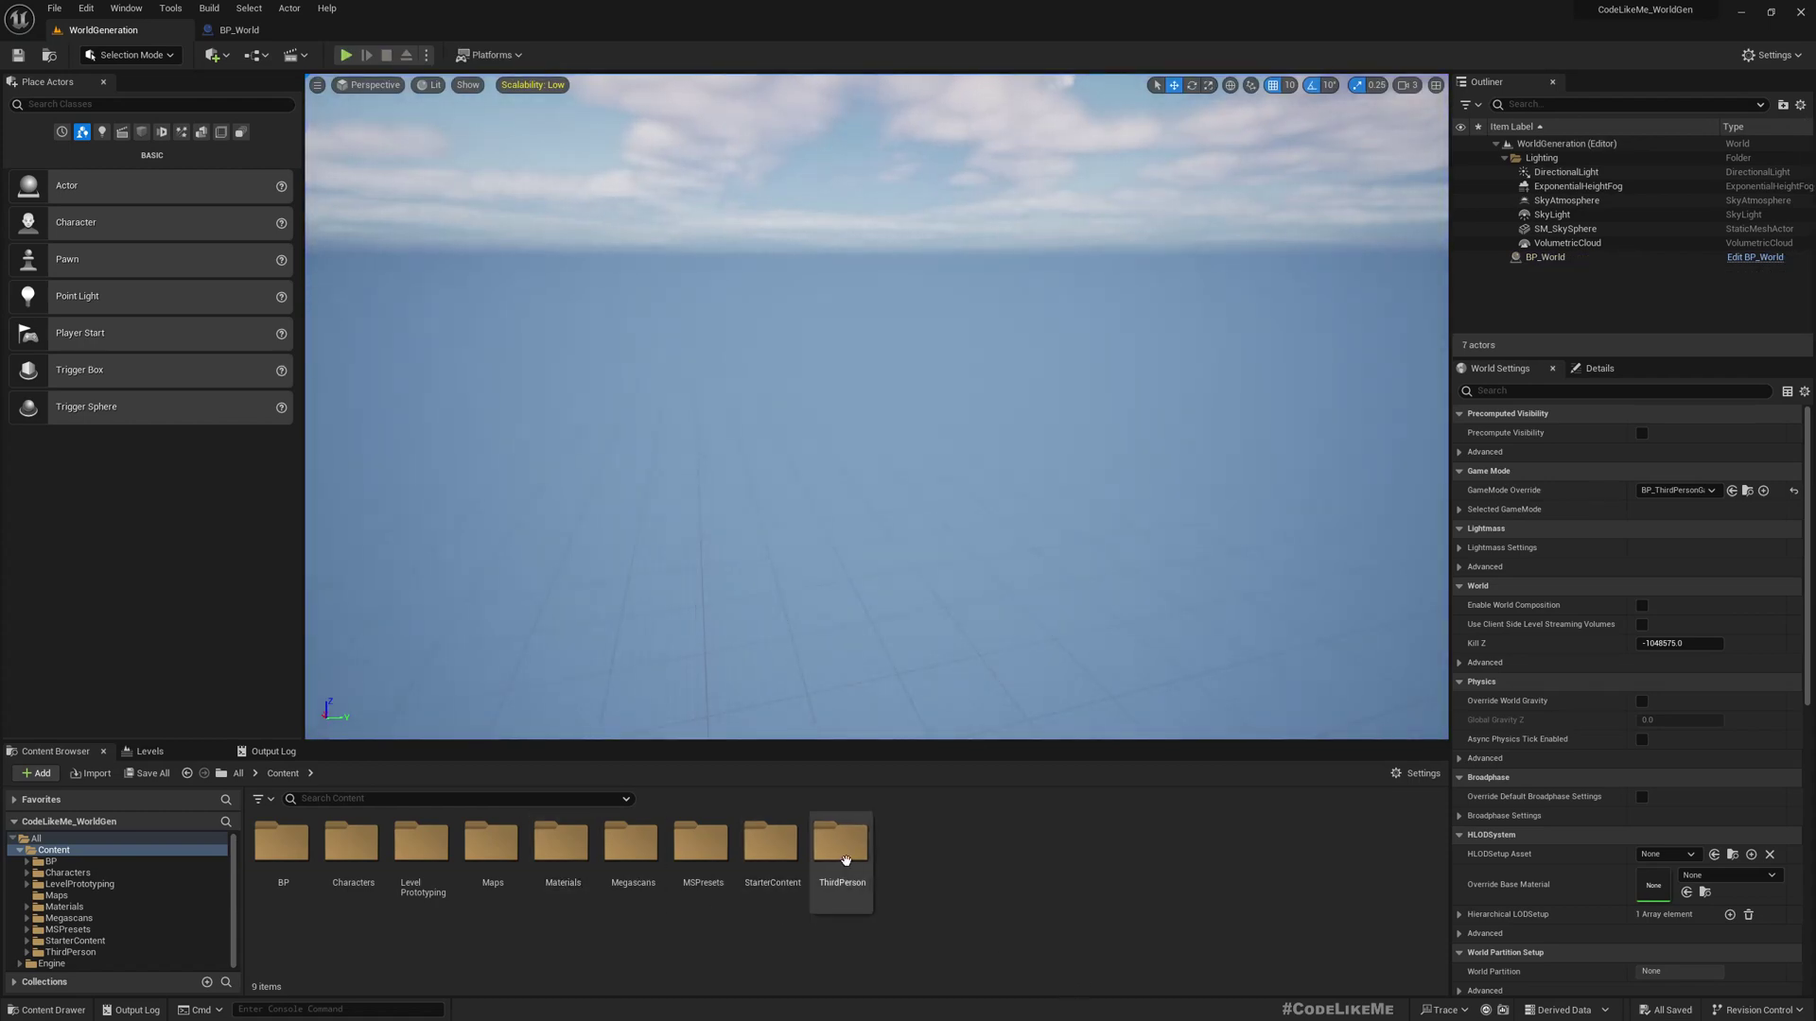
Step: Open the StarterContent Textures folder and select the T_Ground_Grass_D_Mat material
{"action": "double_click", "coordinate": [766, 844]}
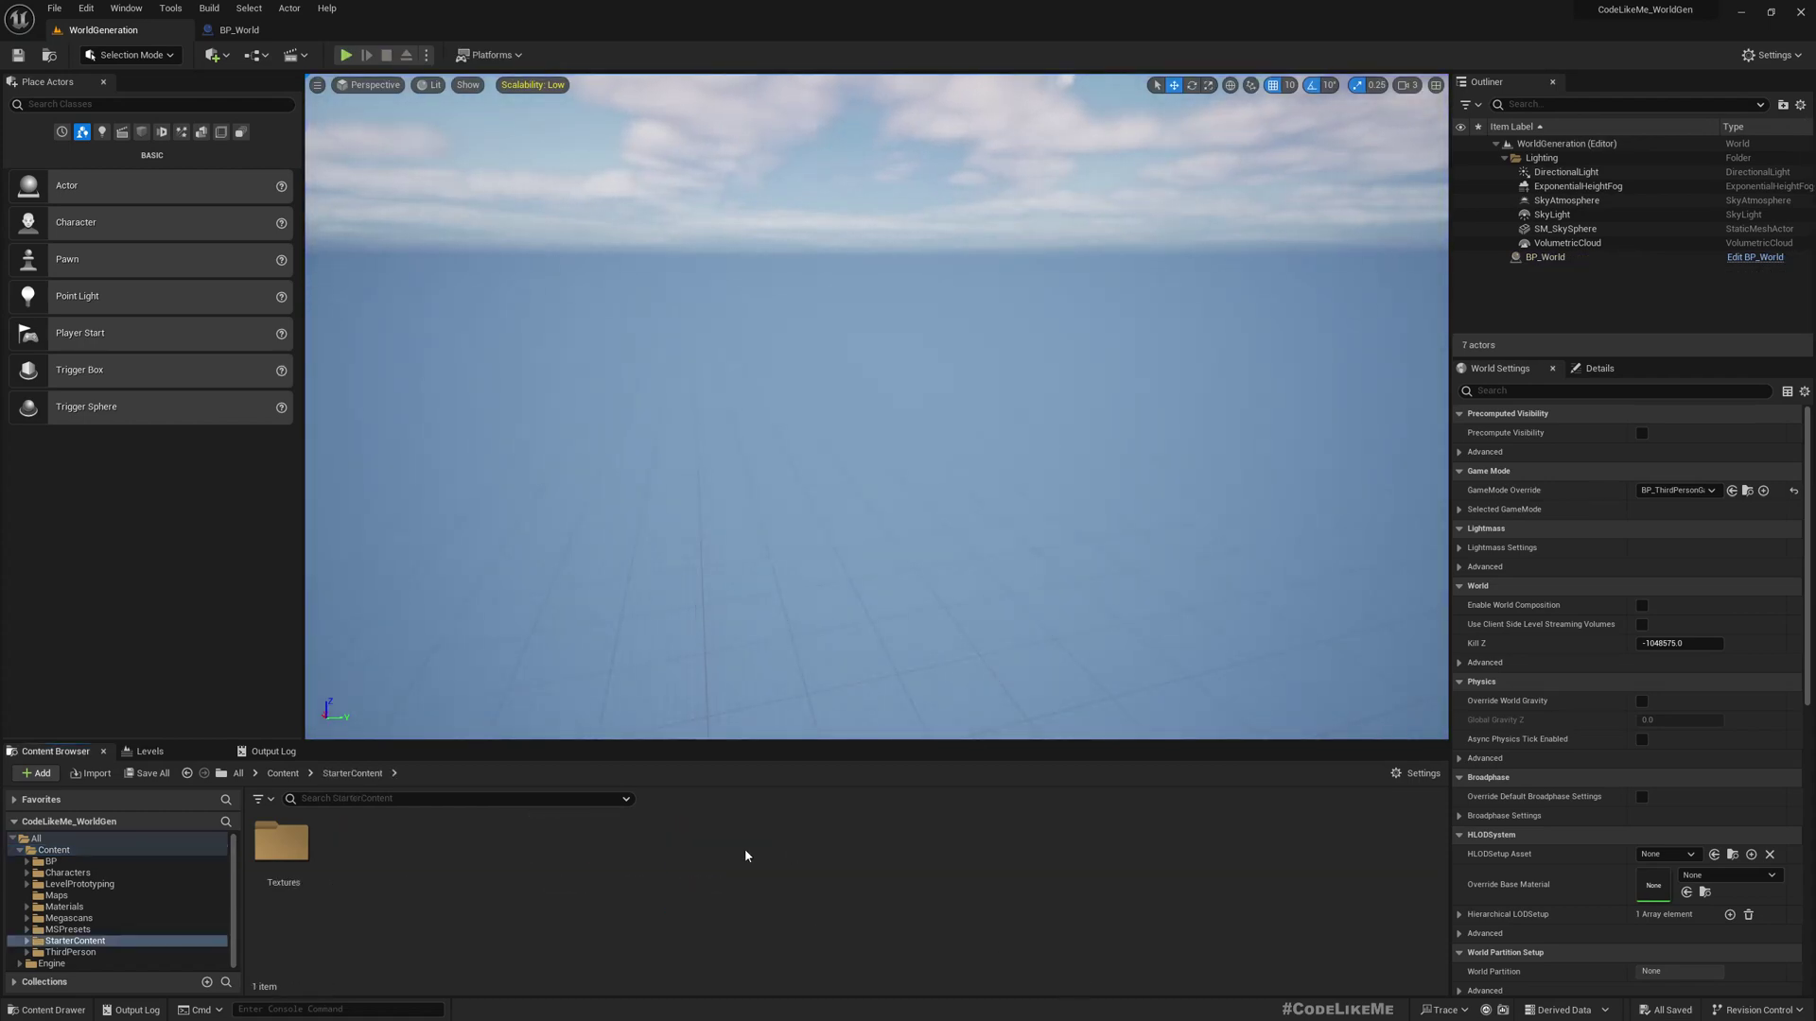
{"action": "left_click", "coordinate": [292, 842]}
{"action": "double_click", "coordinate": [292, 842]}
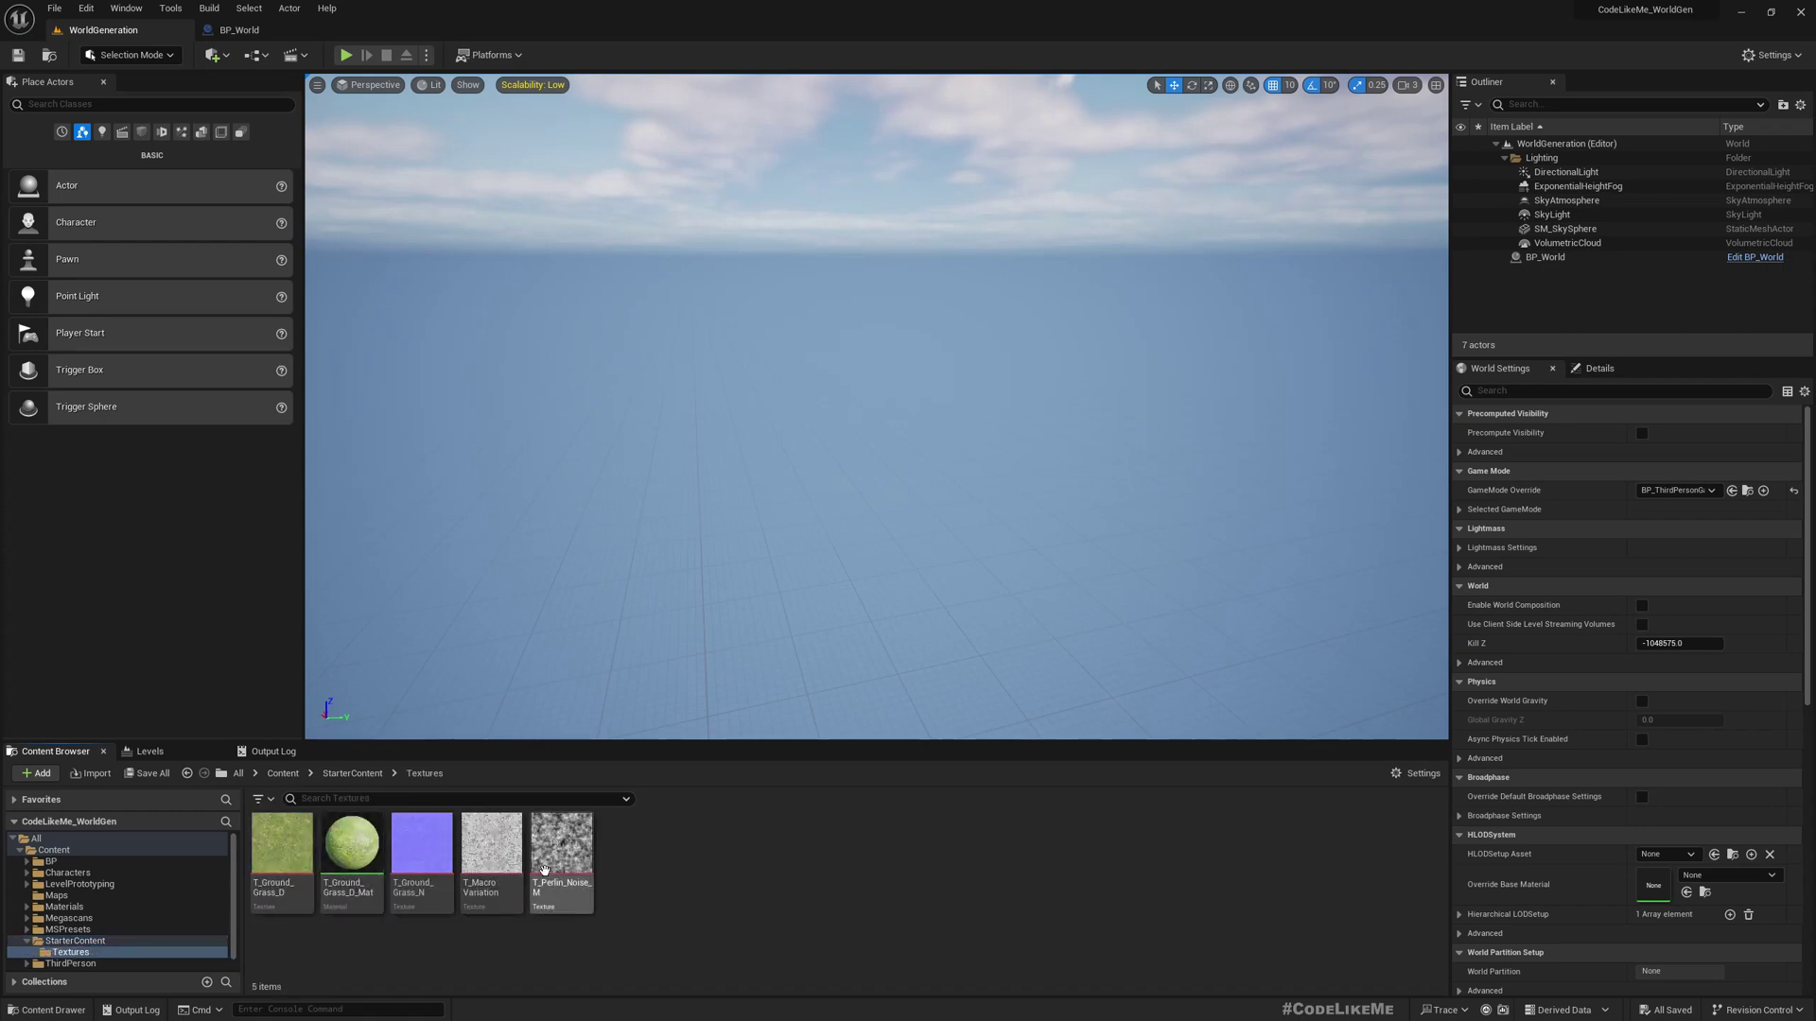
{"action": "left_click", "coordinate": [352, 845]}
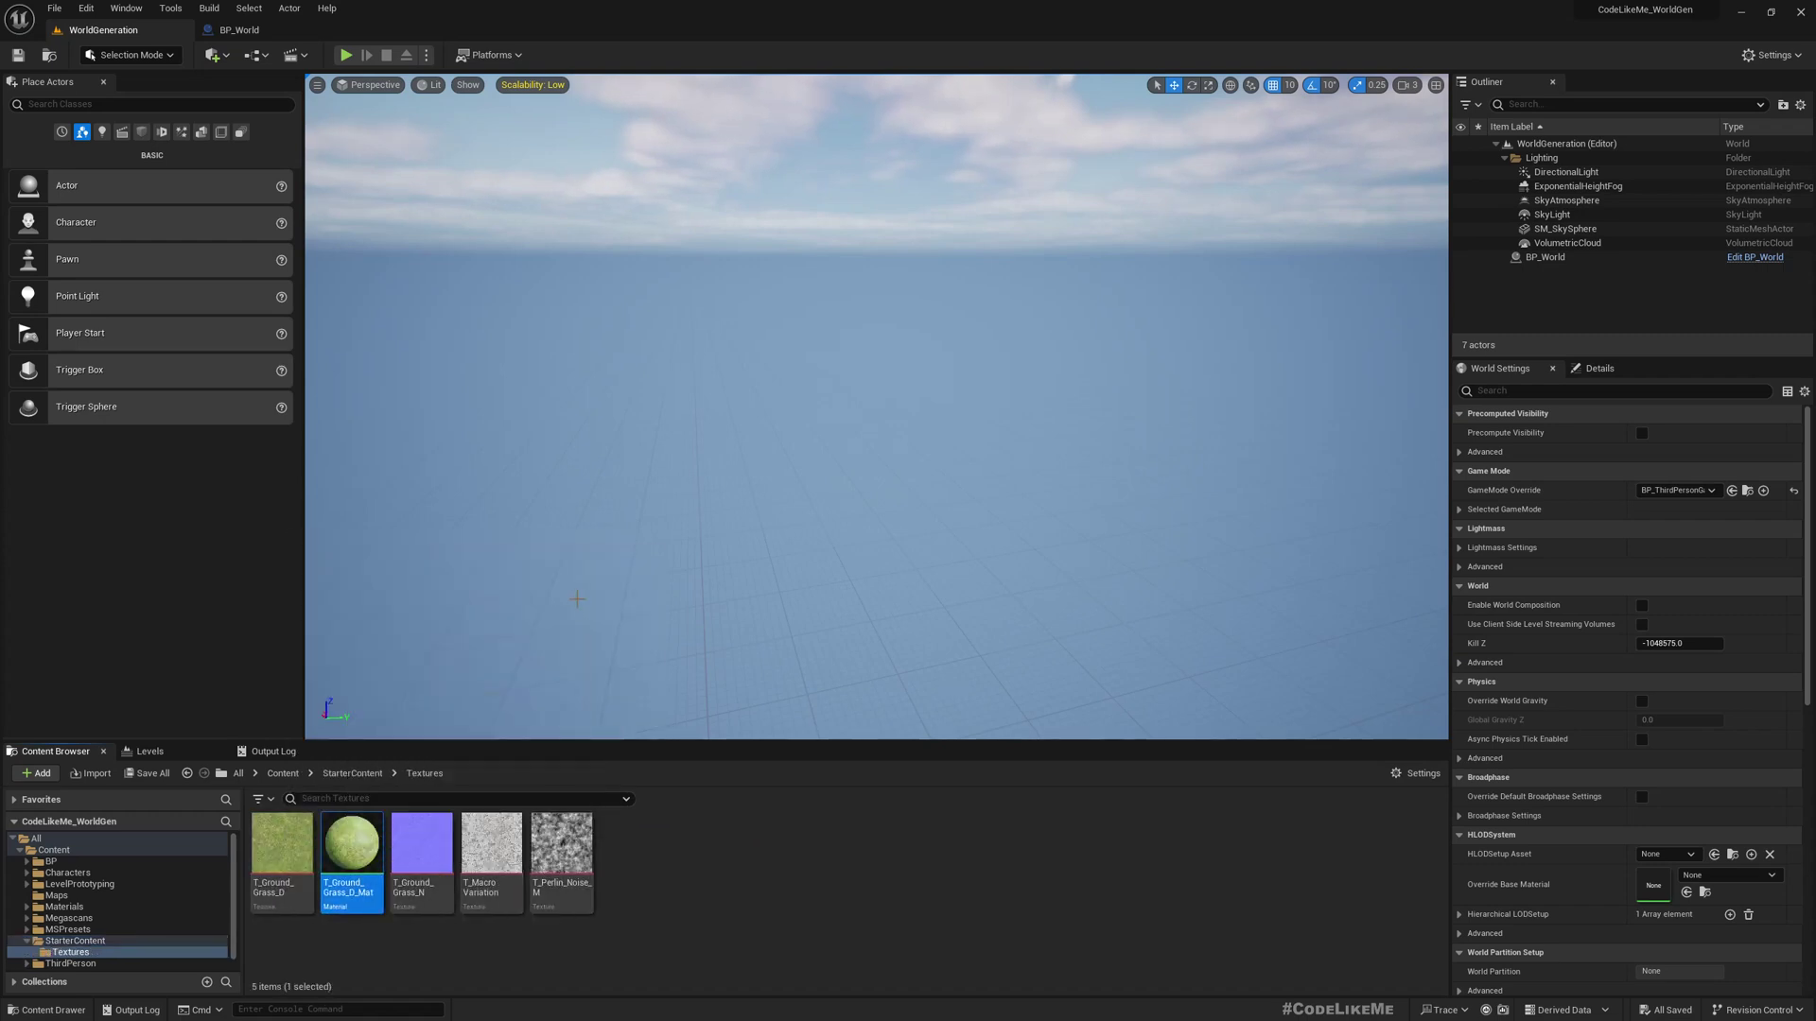
Step: Connect the lowest Perlin Noise 2D node's Return Value to the Add node's third input in Get Height, and return to the WorldGeneration level
{"action": "left_click", "coordinate": [243, 31]}
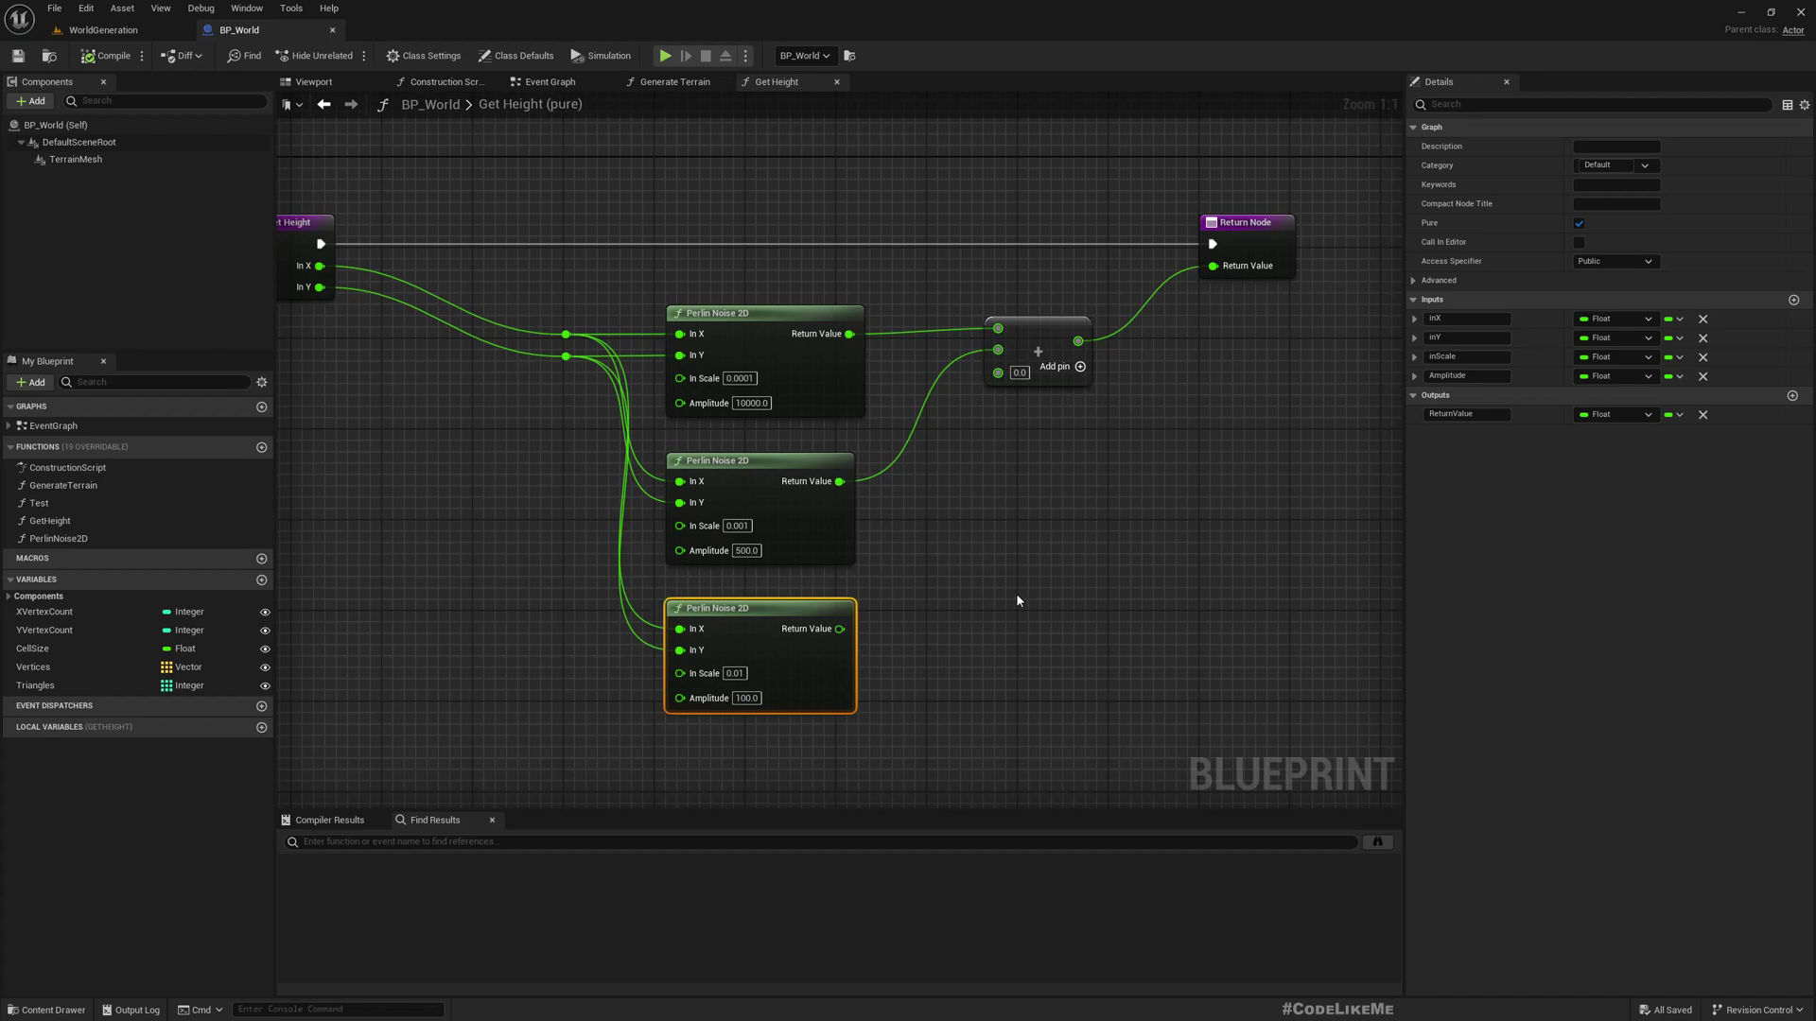
{"action": "right_click_drag", "start_coordinate": [1118, 409], "coordinate": [899, 385]}
{"action": "left_click_drag", "start_coordinate": [620, 603], "coordinate": [779, 348]}
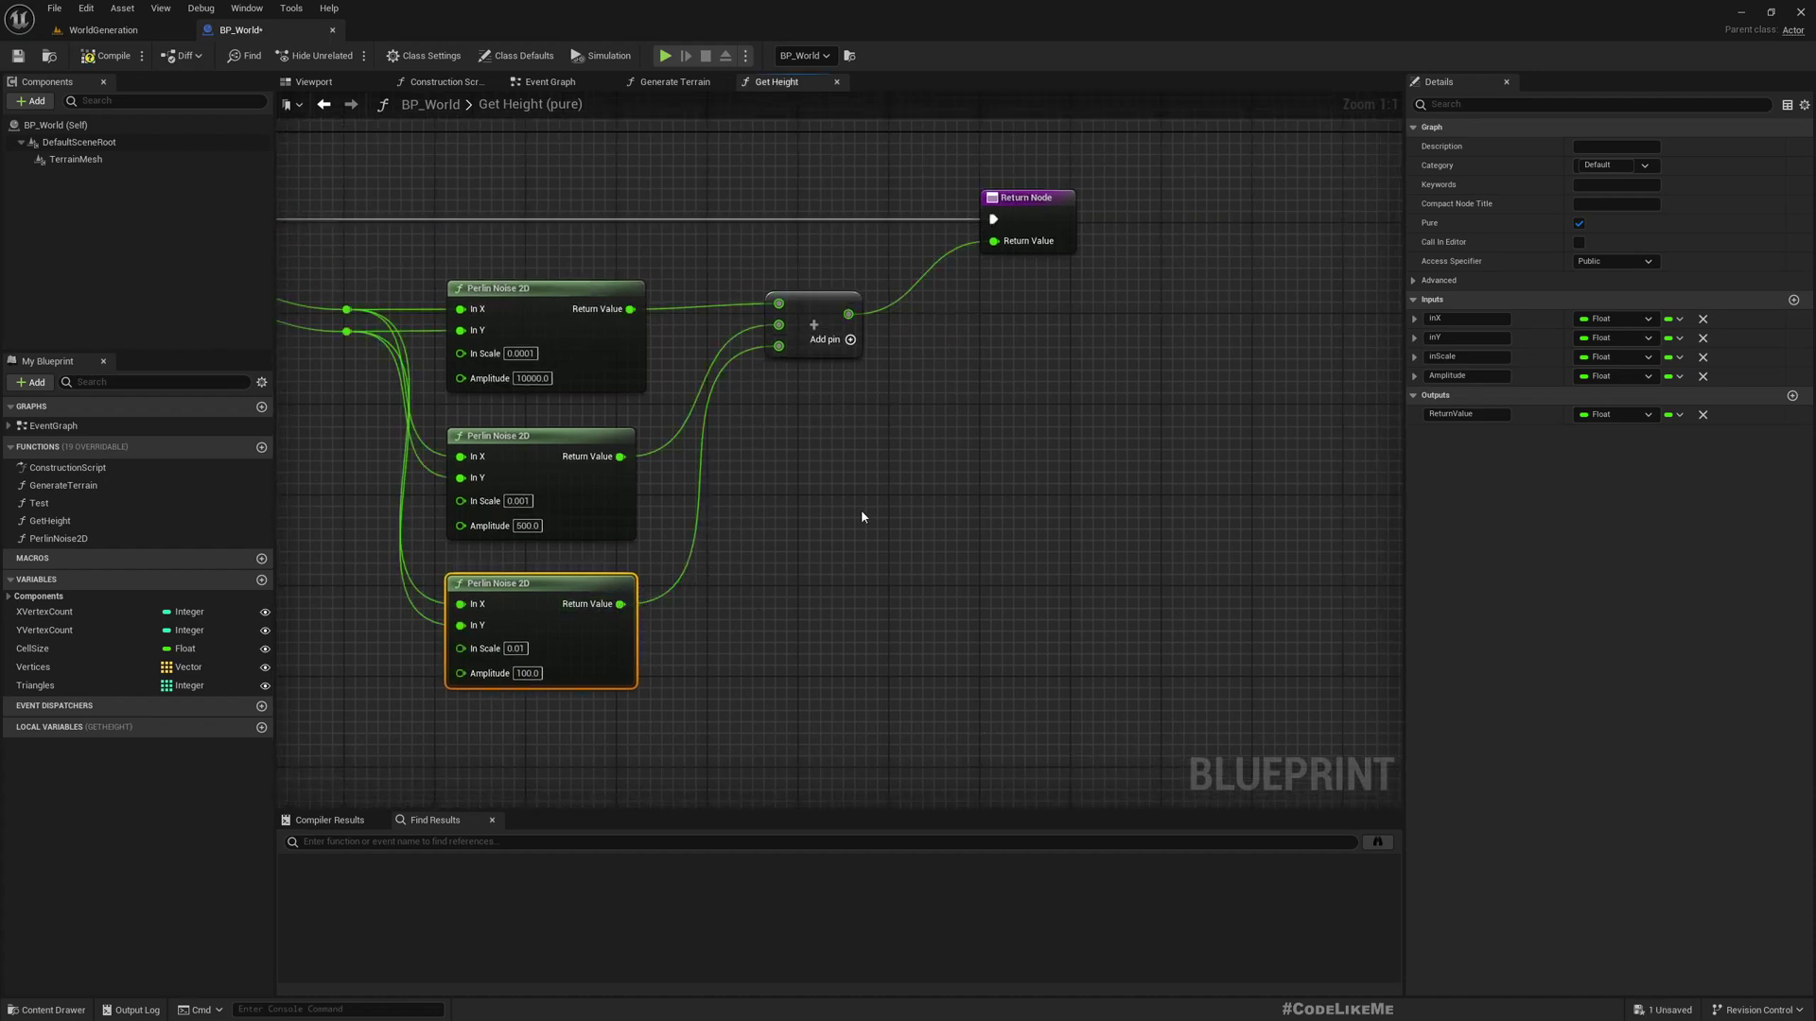
{"action": "left_click", "coordinate": [113, 34]}
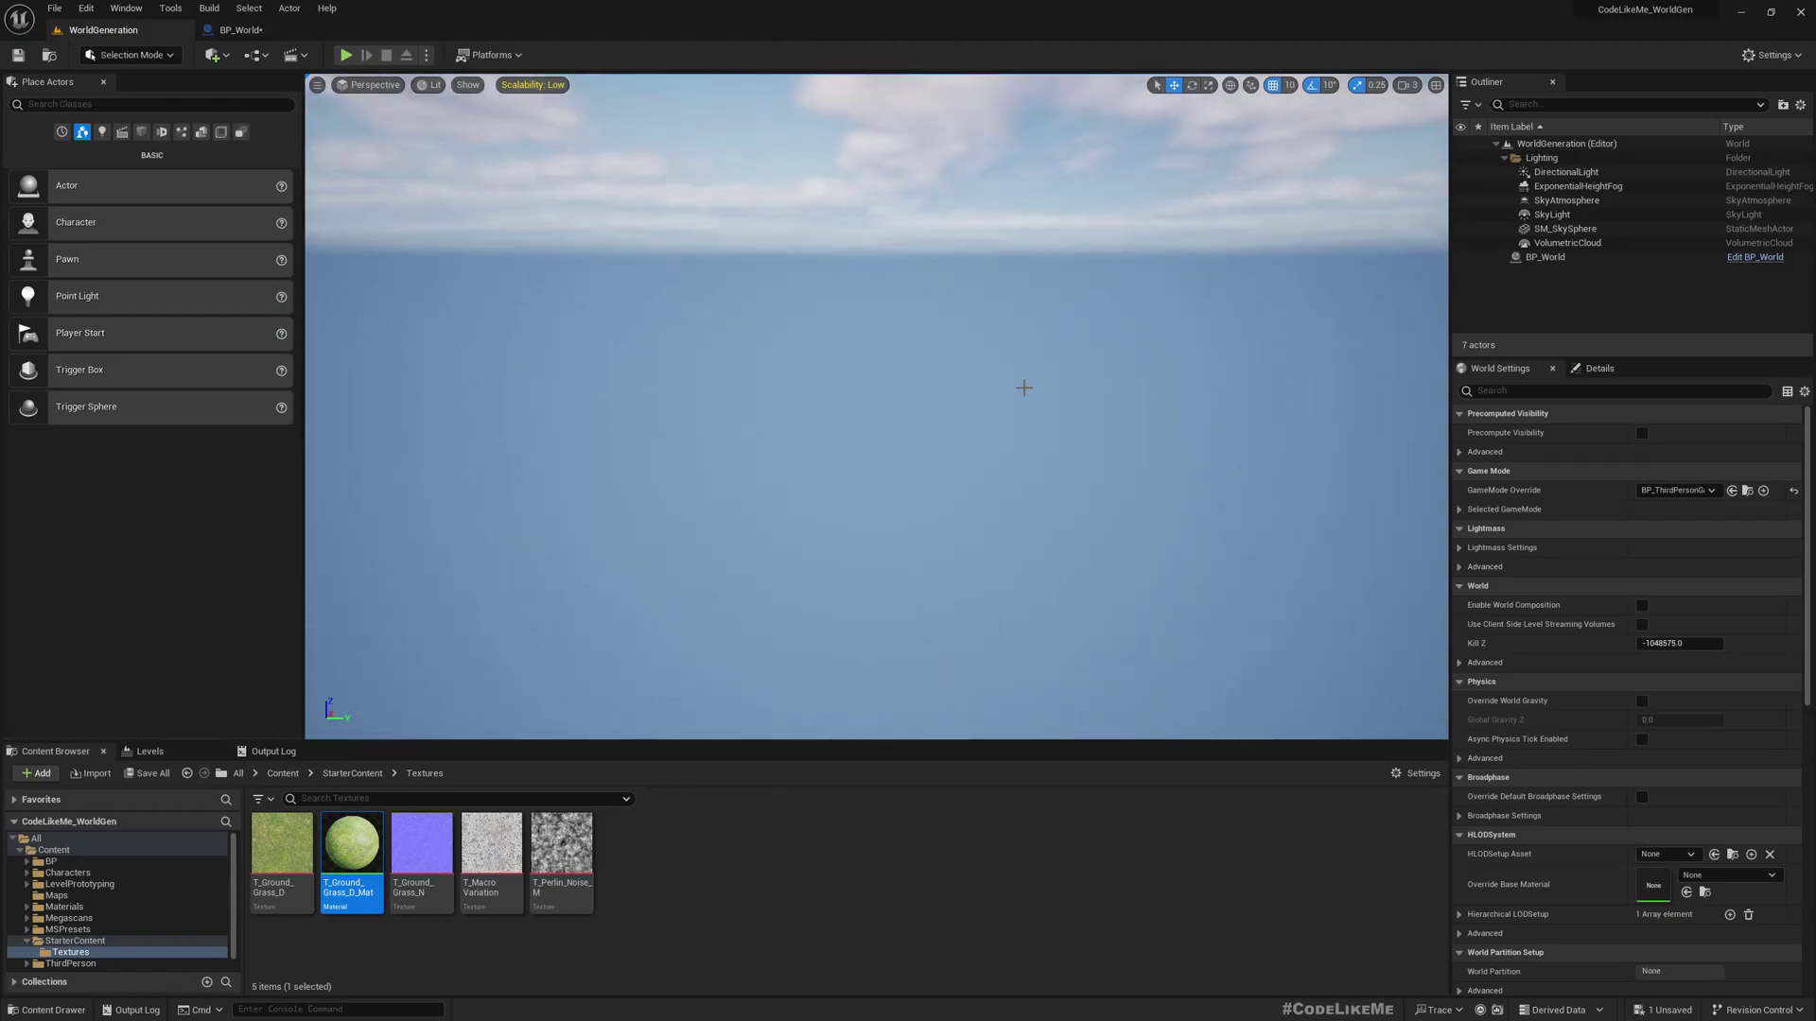
Step: Play the WorldGeneration level and run the character across the slopes to examine the three-layer noise terrain
{"action": "key", "text": "alt+p"}
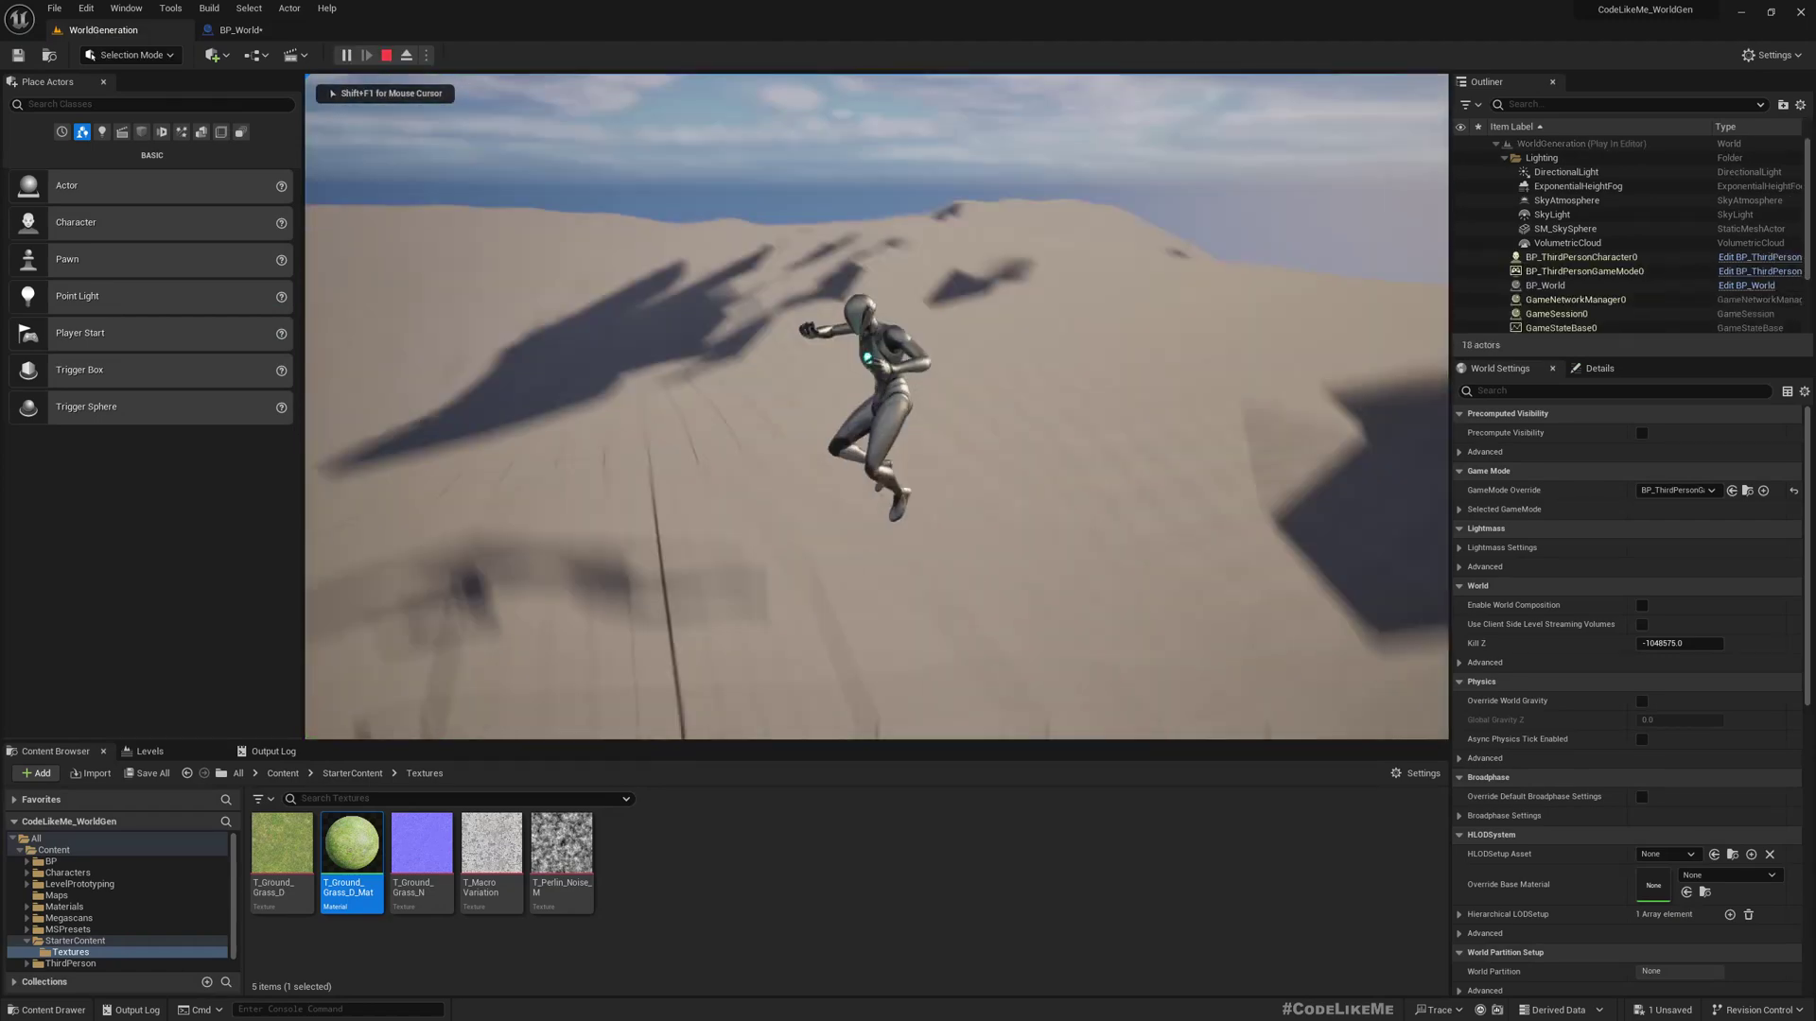
{"action": "key", "text": "w"}
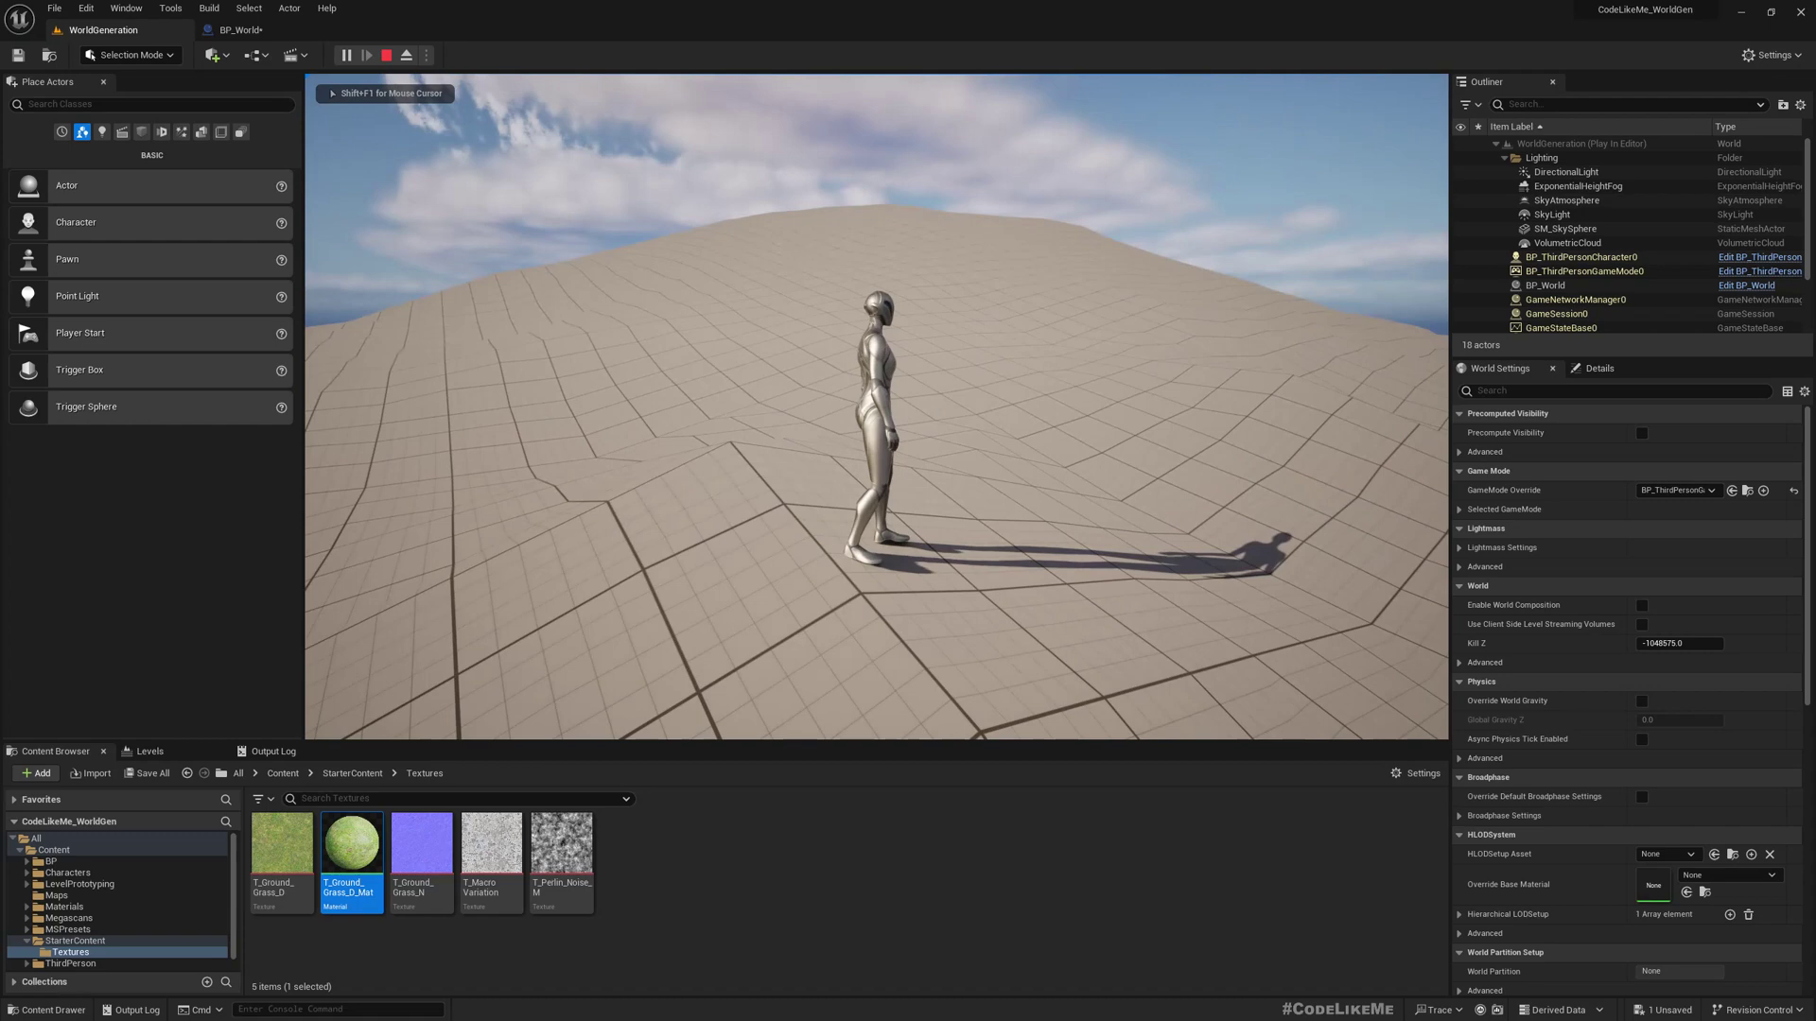
{"action": "key", "text": "w"}
{"action": "key", "text": "d"}
{"action": "key", "text": "s"}
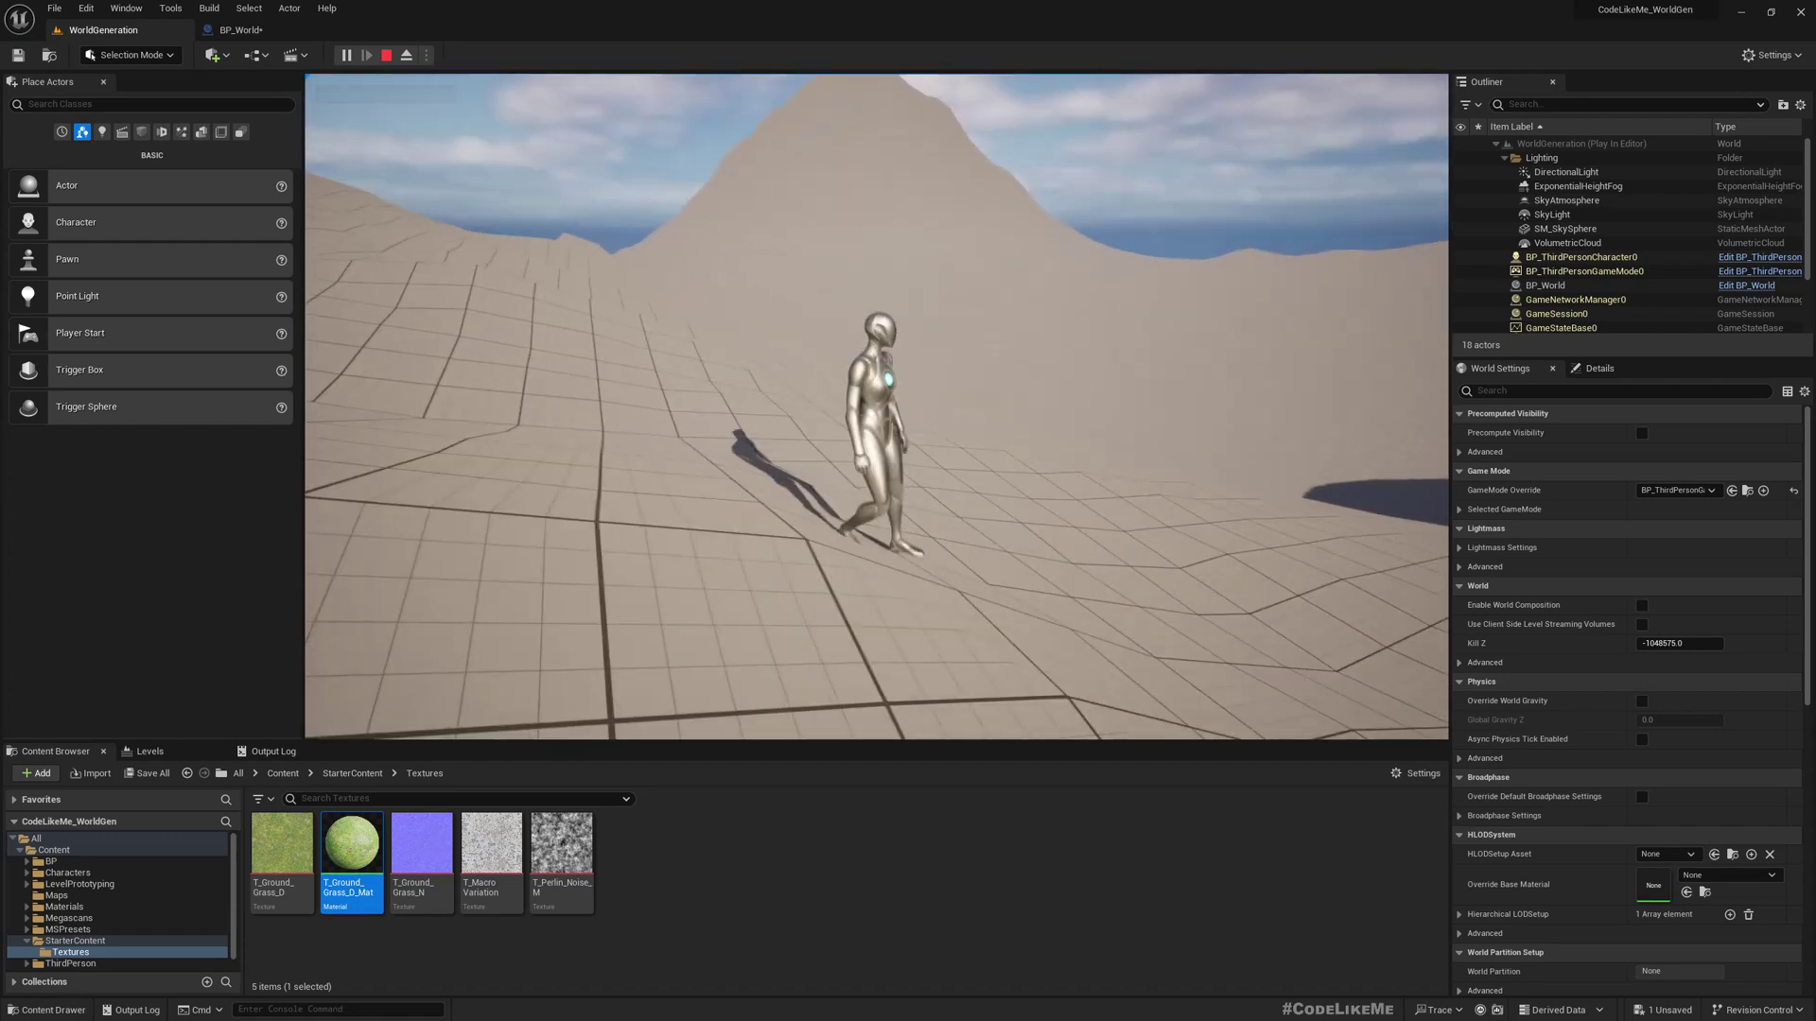
{"action": "key", "text": "w"}
{"action": "key", "text": "w"}
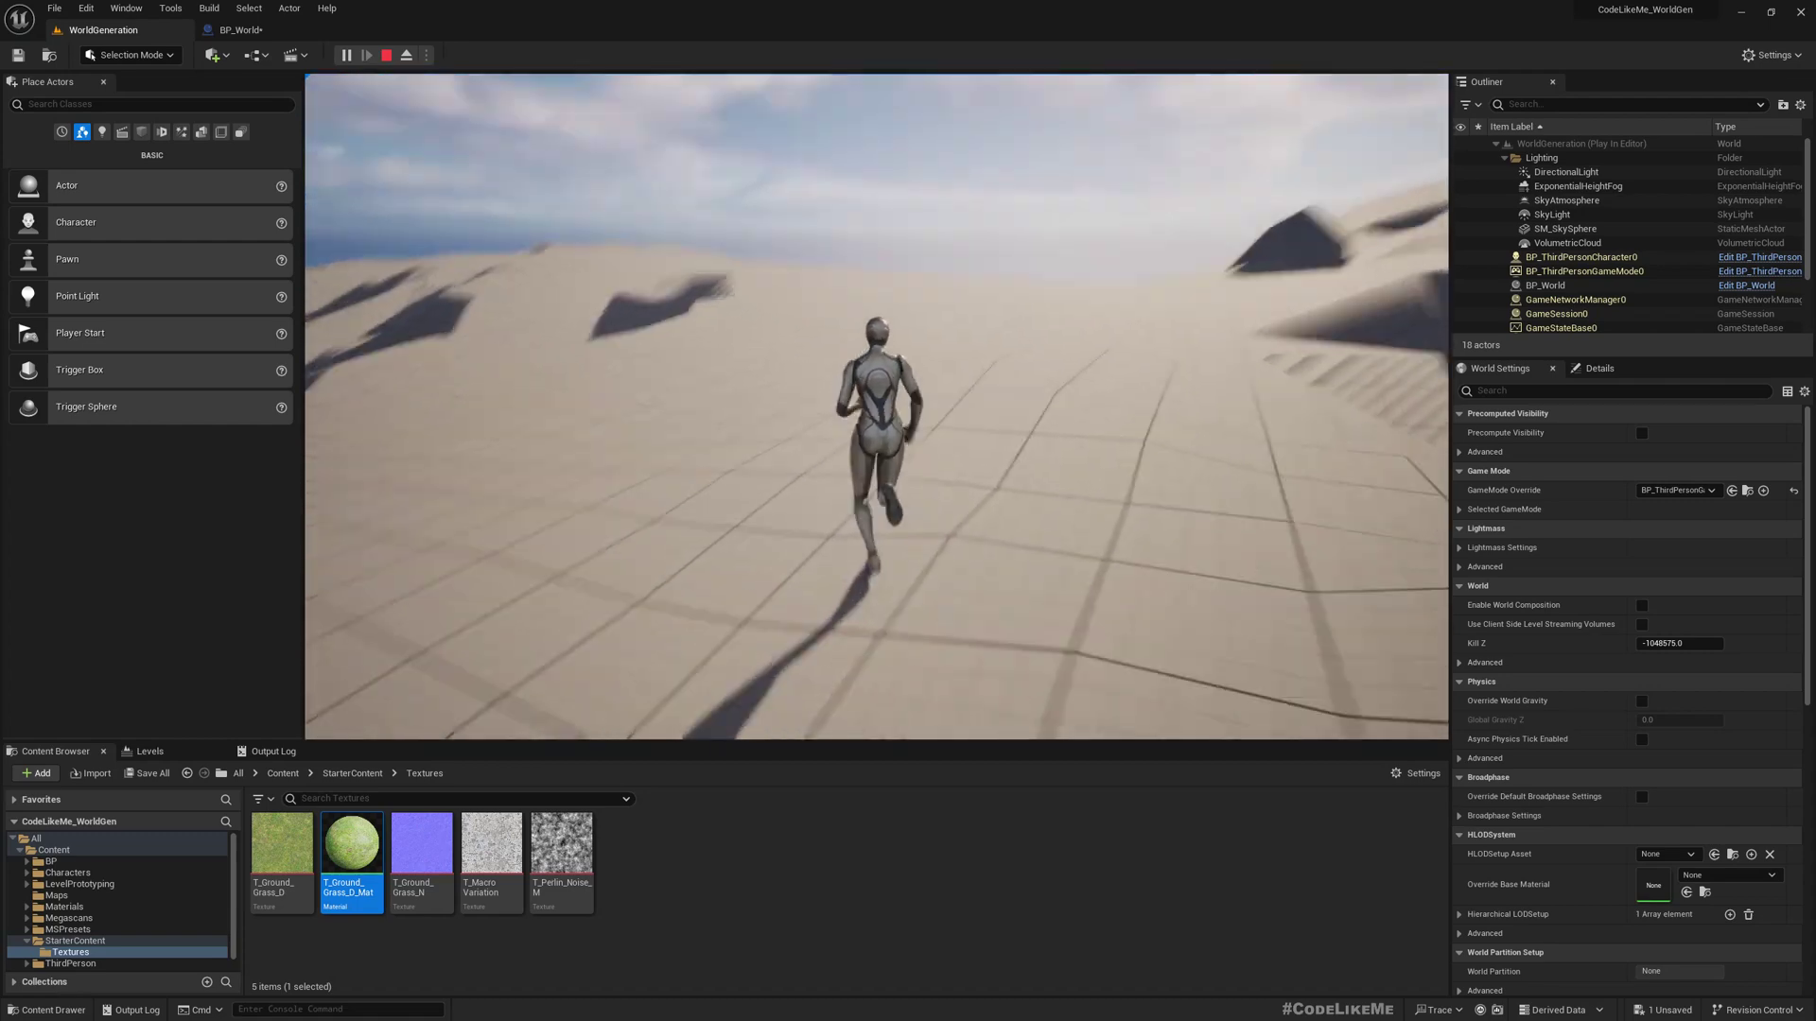
{"action": "key", "text": "space"}
{"action": "key", "text": "w"}
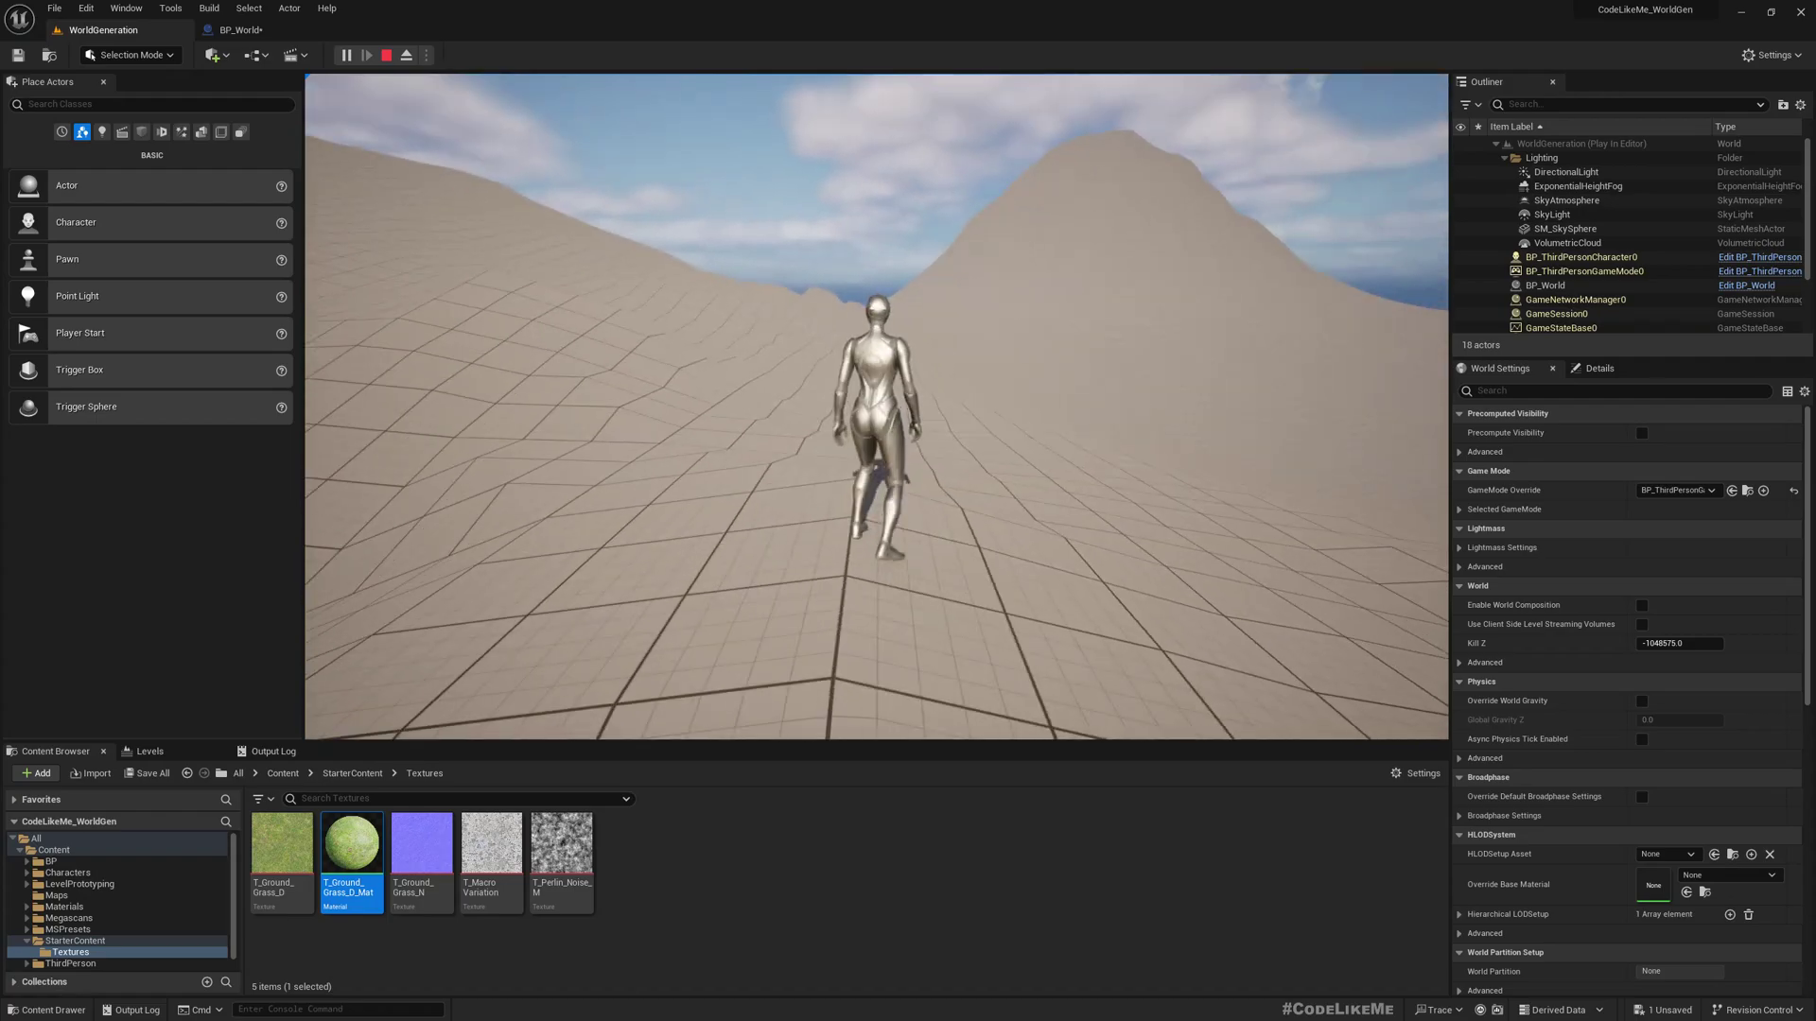
Step: Compare the terrain around the character in wireframe and lit view, and end the play session
{"action": "key", "text": "F1"}
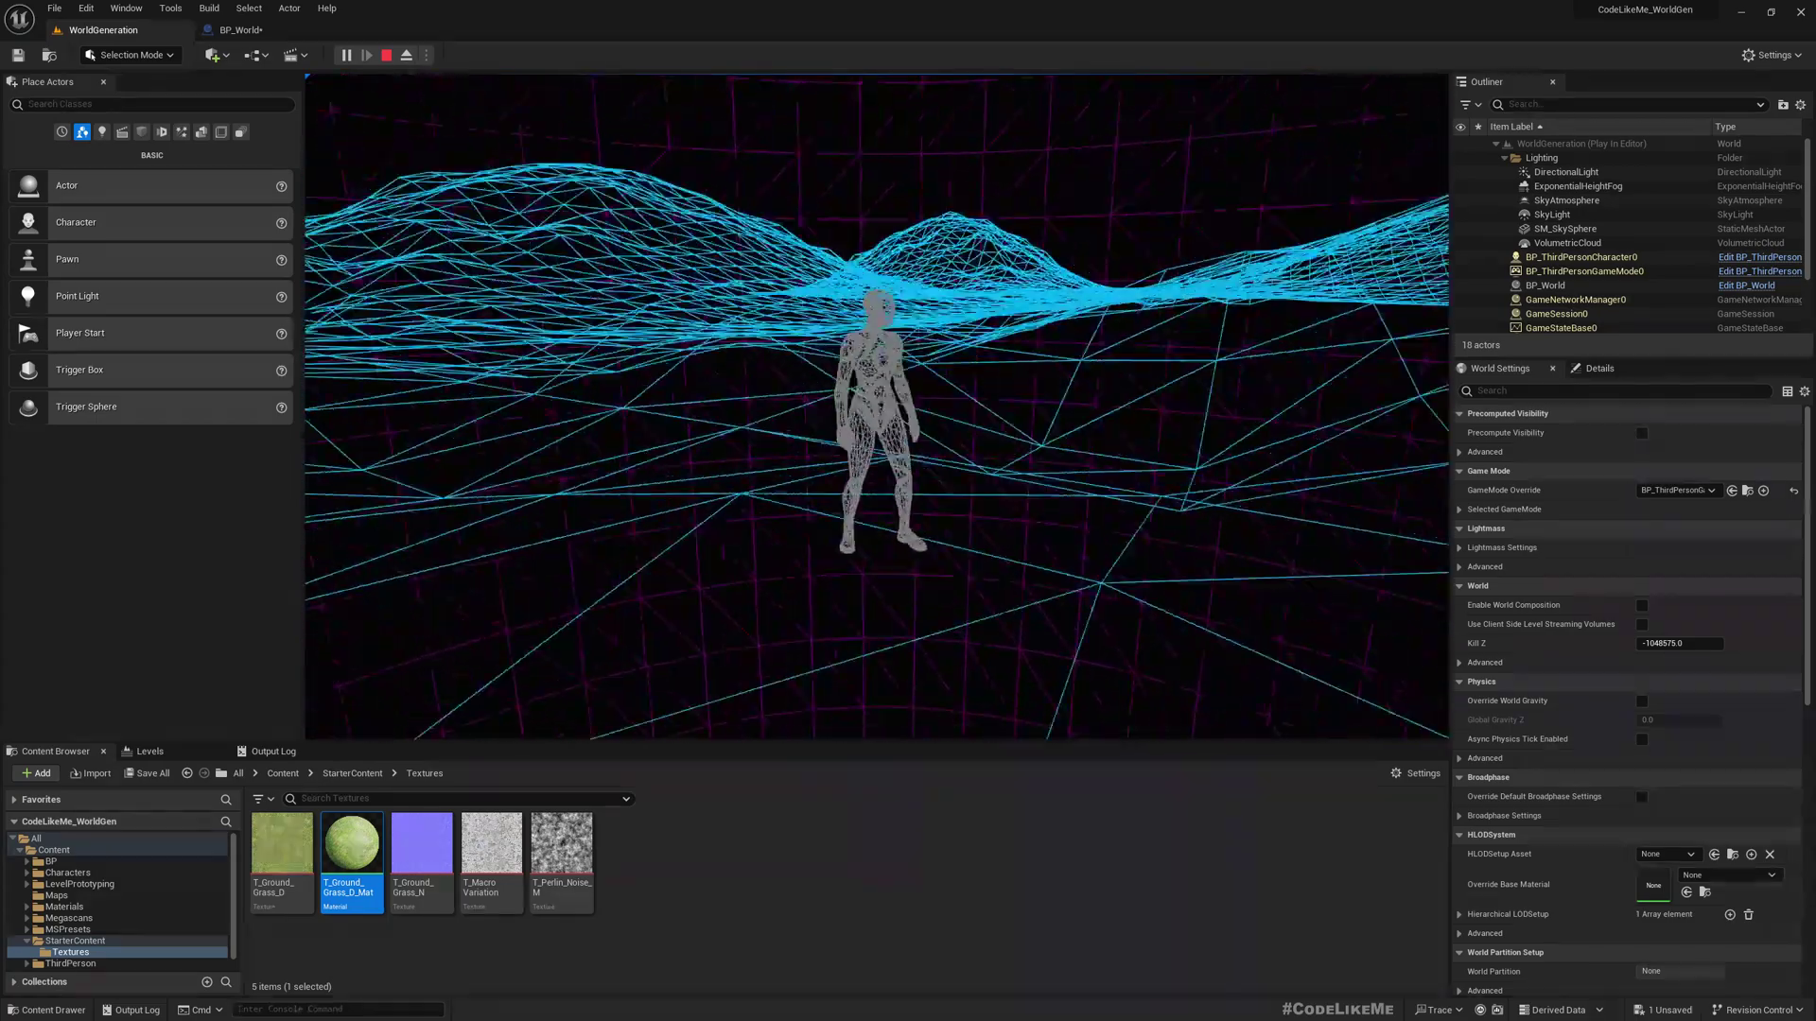
{"action": "key", "text": "w"}
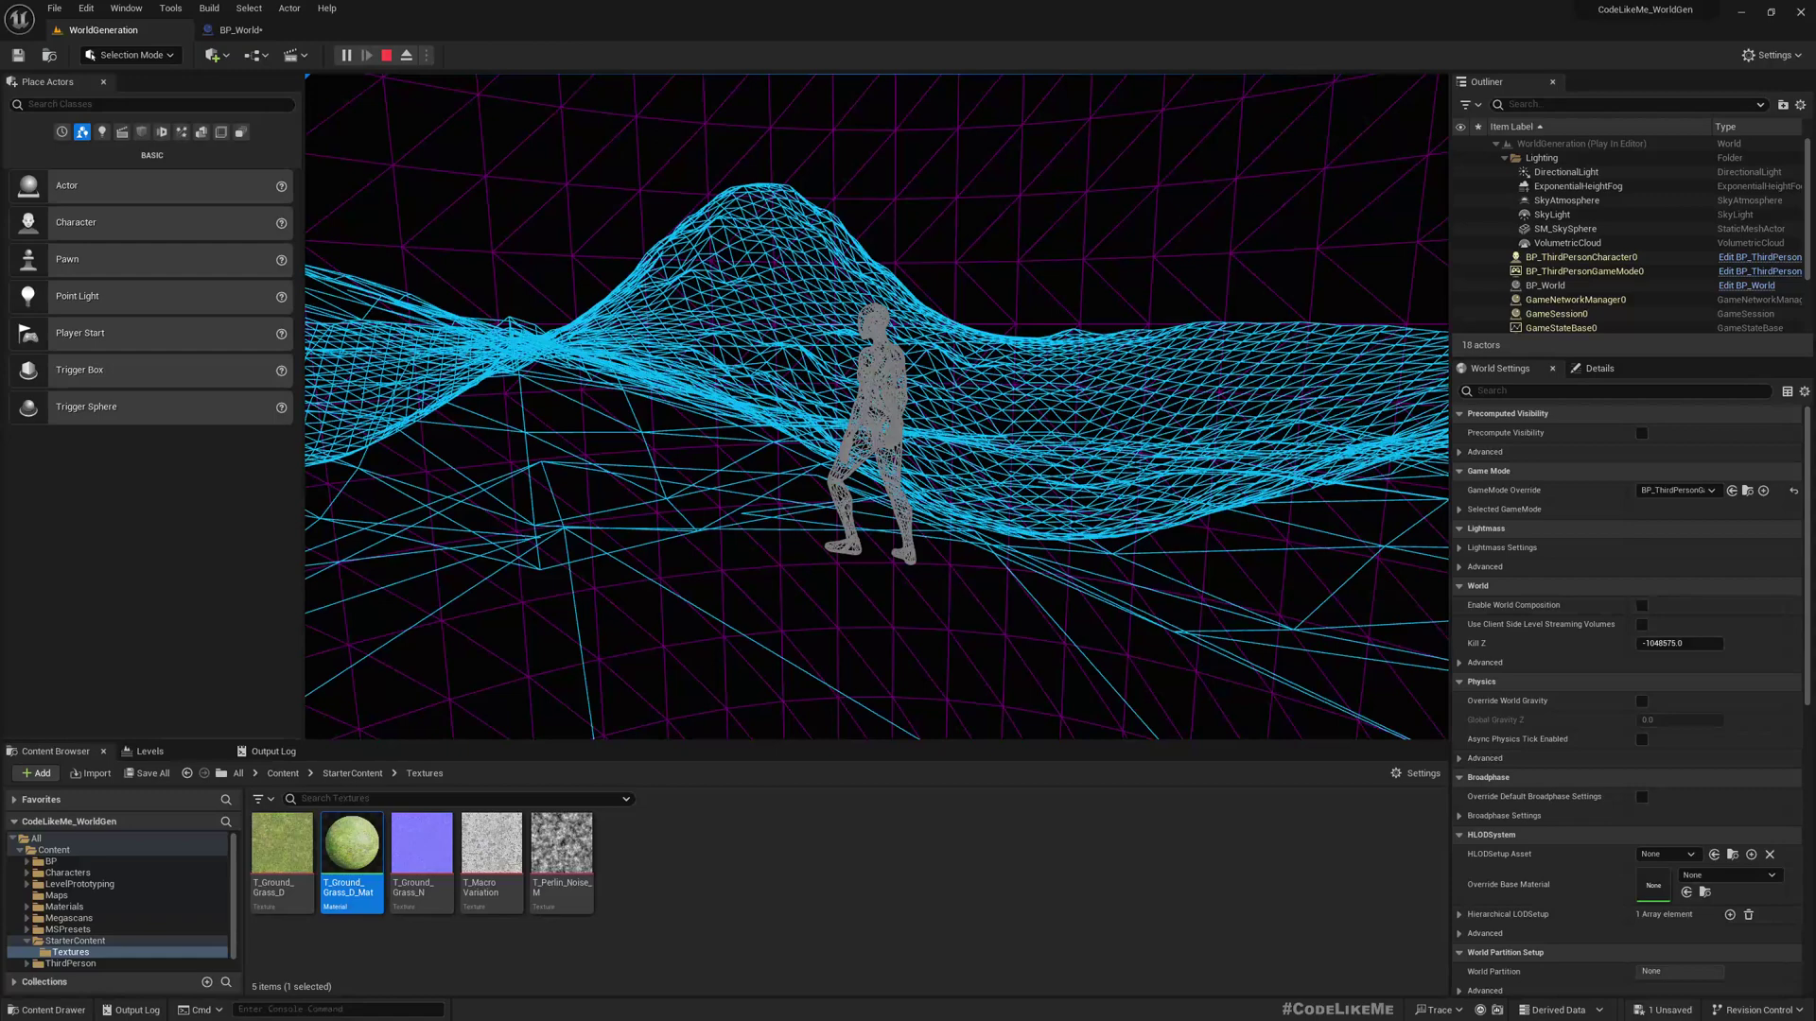
{"action": "key", "text": "F3"}
{"action": "key", "text": "F4"}
{"action": "key", "text": "F1"}
{"action": "key", "text": "F3"}
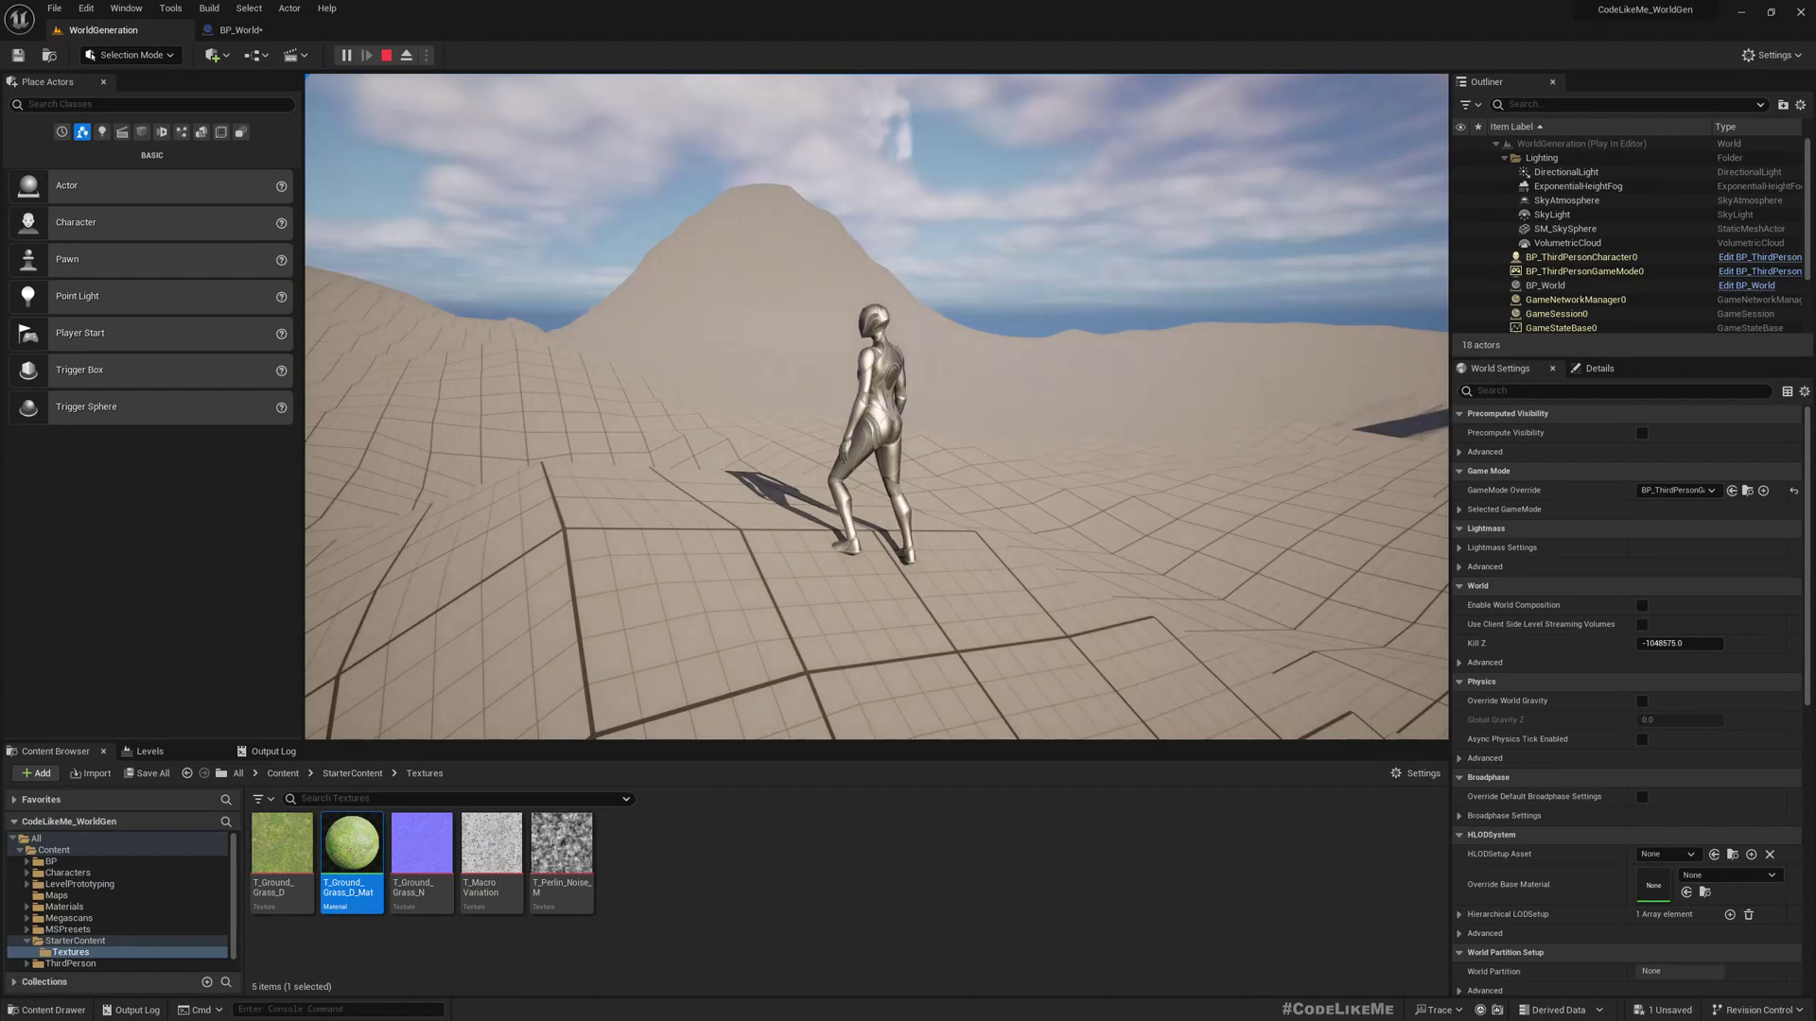
{"action": "key", "text": "w"}
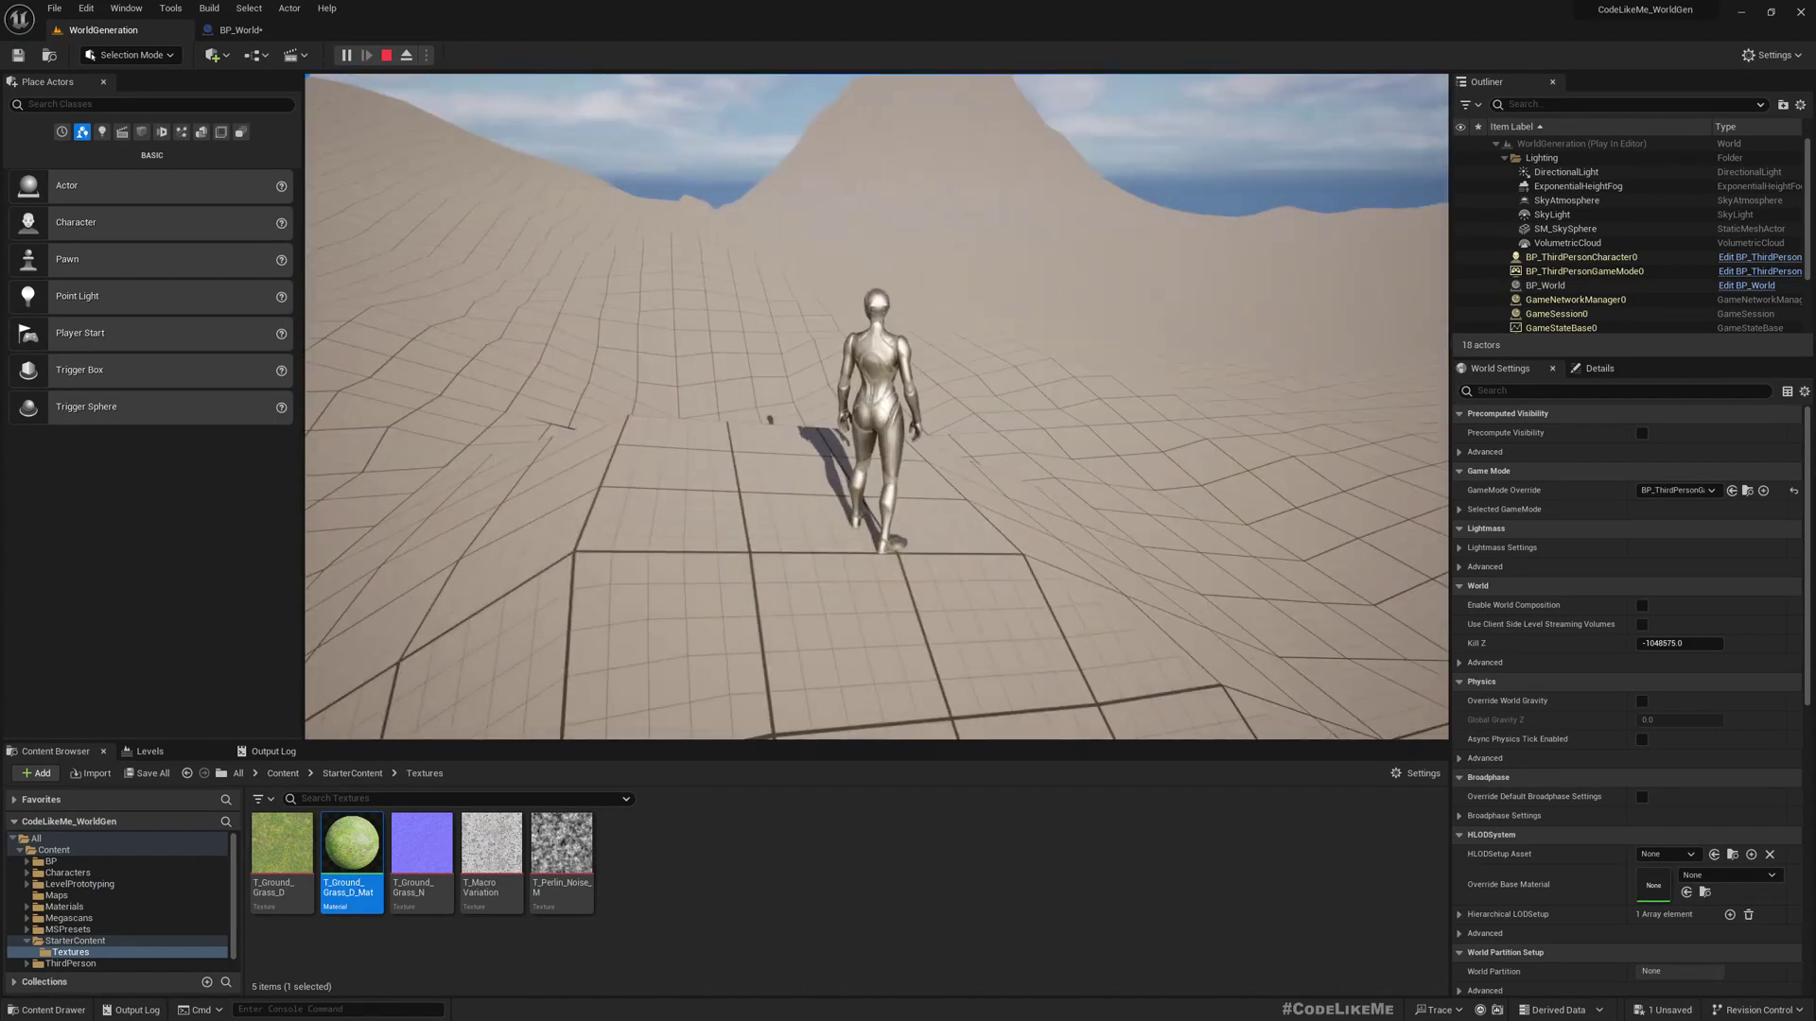
{"action": "key", "text": "F11"}
{"action": "key", "text": "F11"}
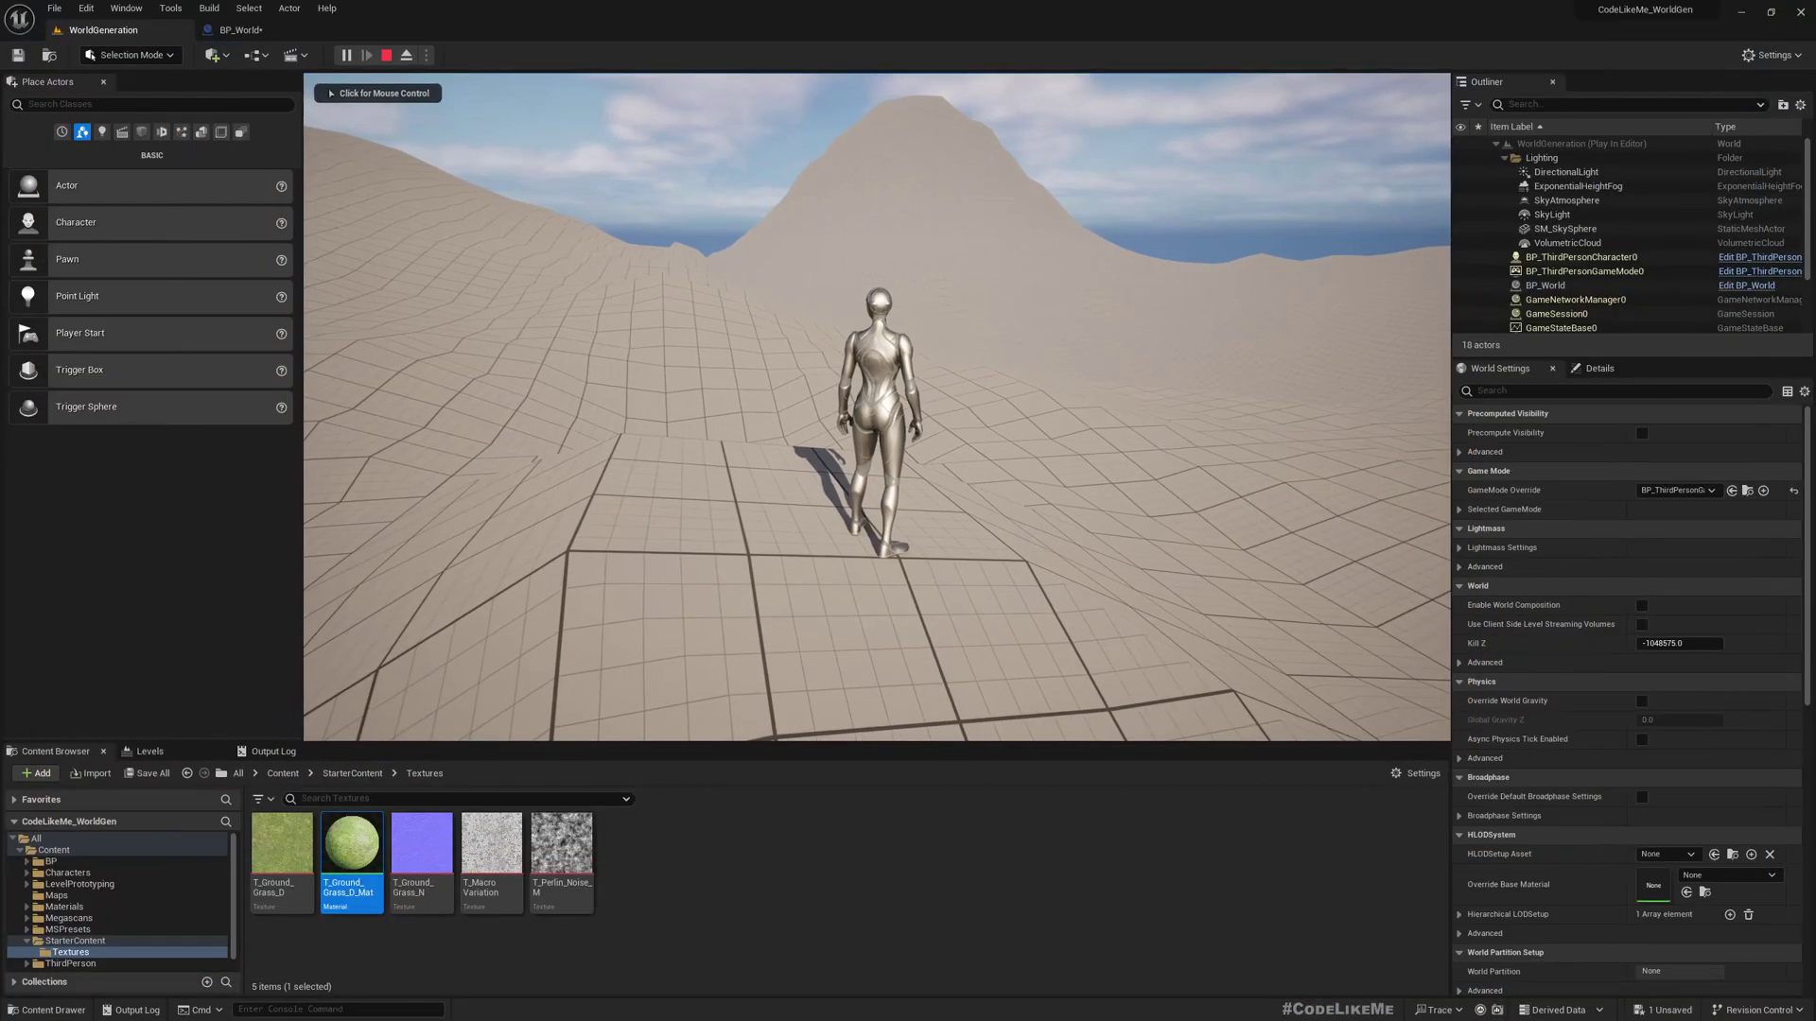
{"action": "key", "text": "Escape"}
Step: Assign the T_Ground_Grass_D_Mat material to the Set Material node in BP_World's Generate Terrain function
{"action": "left_click", "coordinate": [240, 29]}
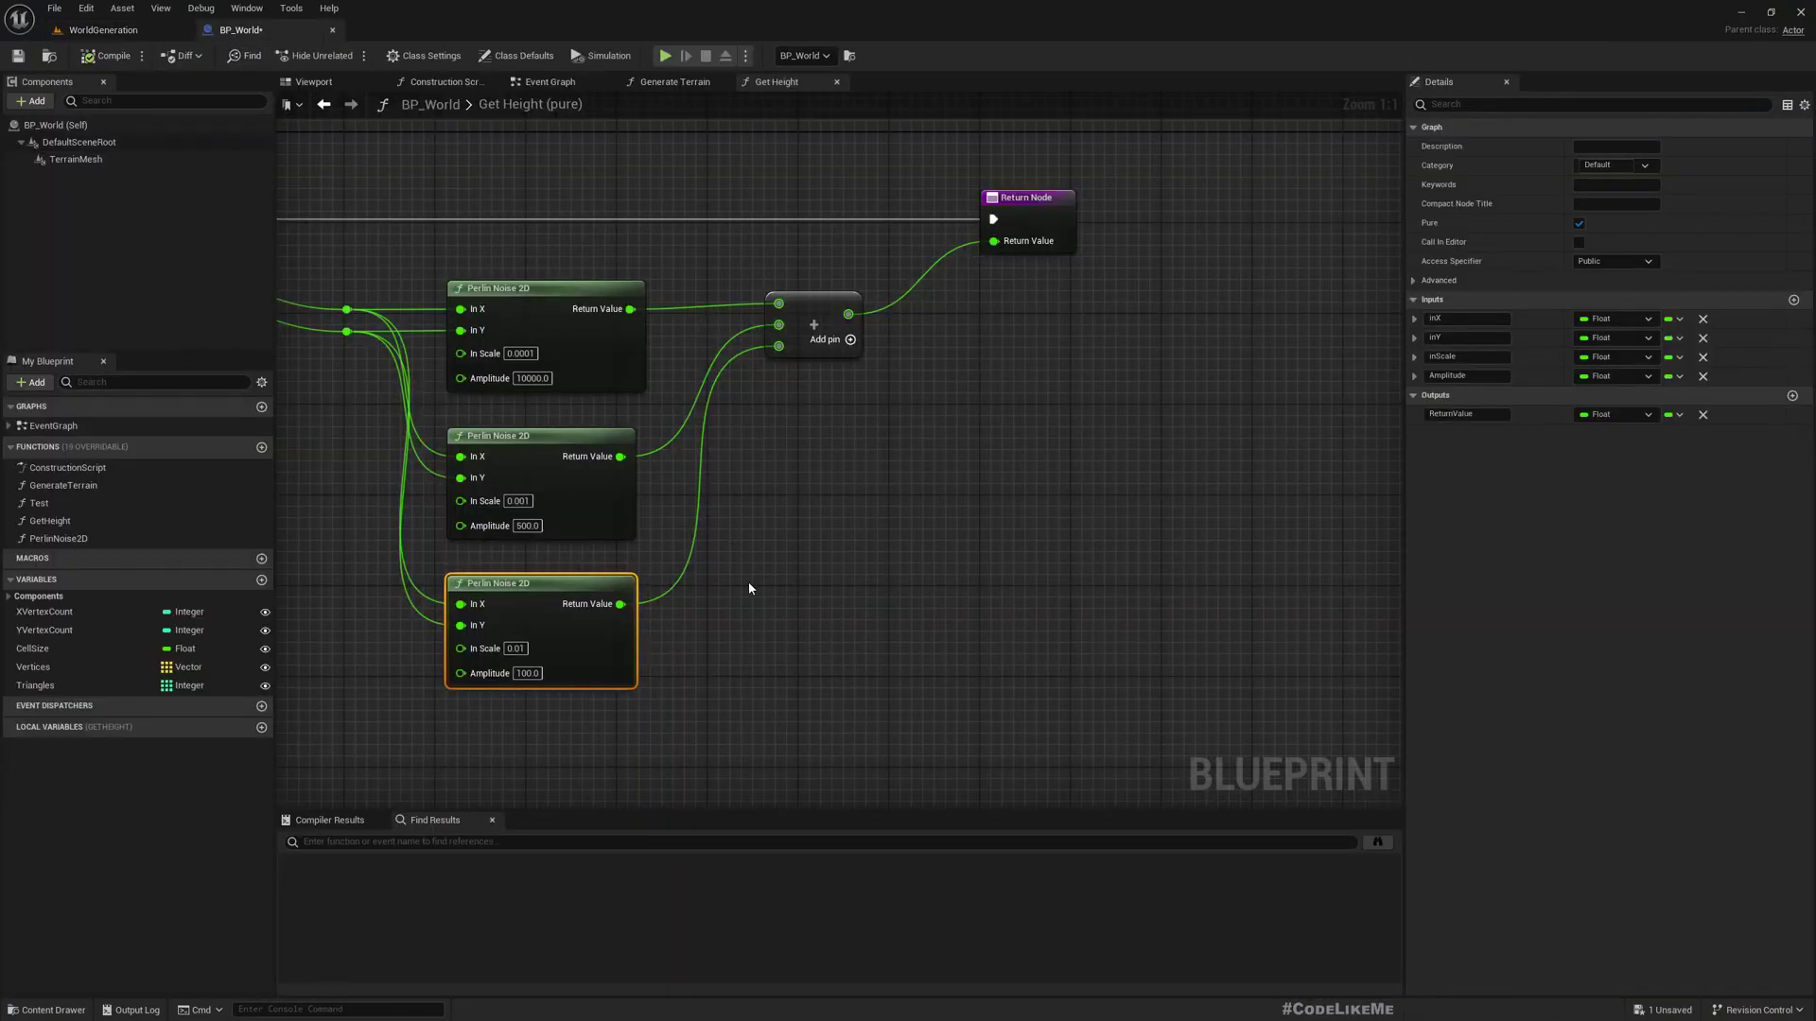
{"action": "right_click_drag", "start_coordinate": [750, 587], "coordinate": [889, 441]}
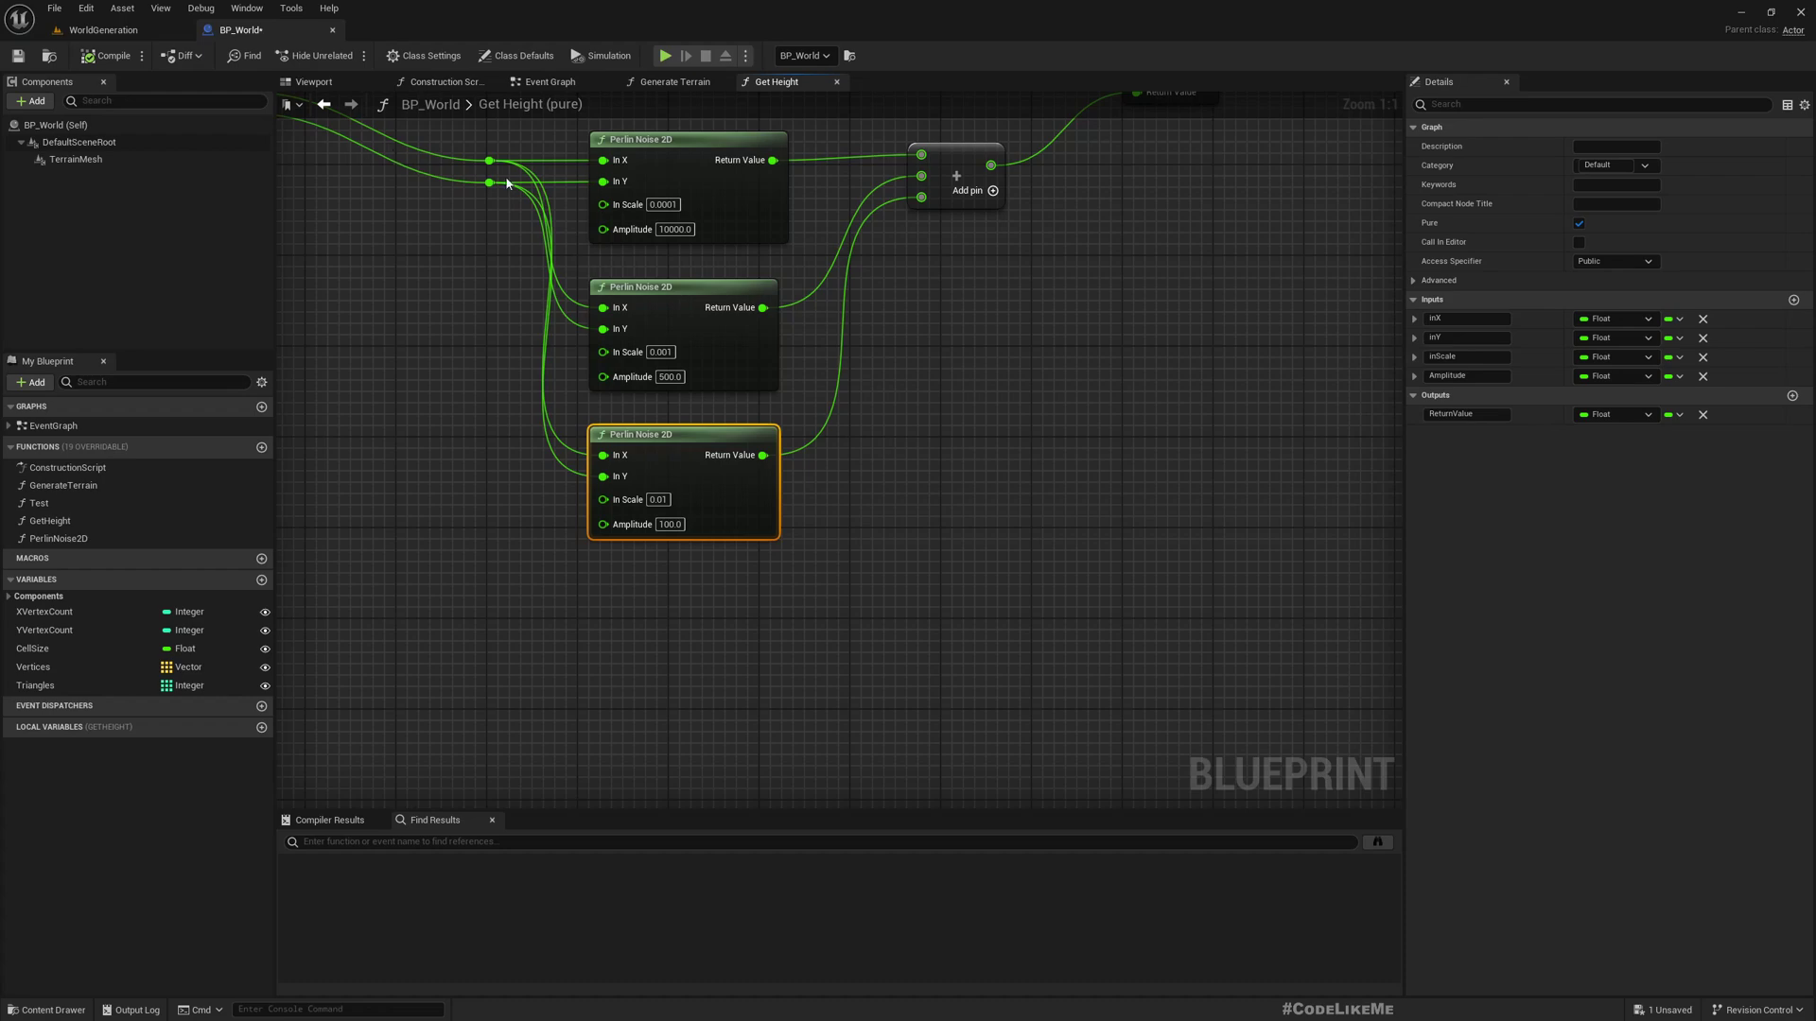
{"action": "scroll", "coordinate": [665, 550], "scroll_direction": "down", "scroll_amount": 4}
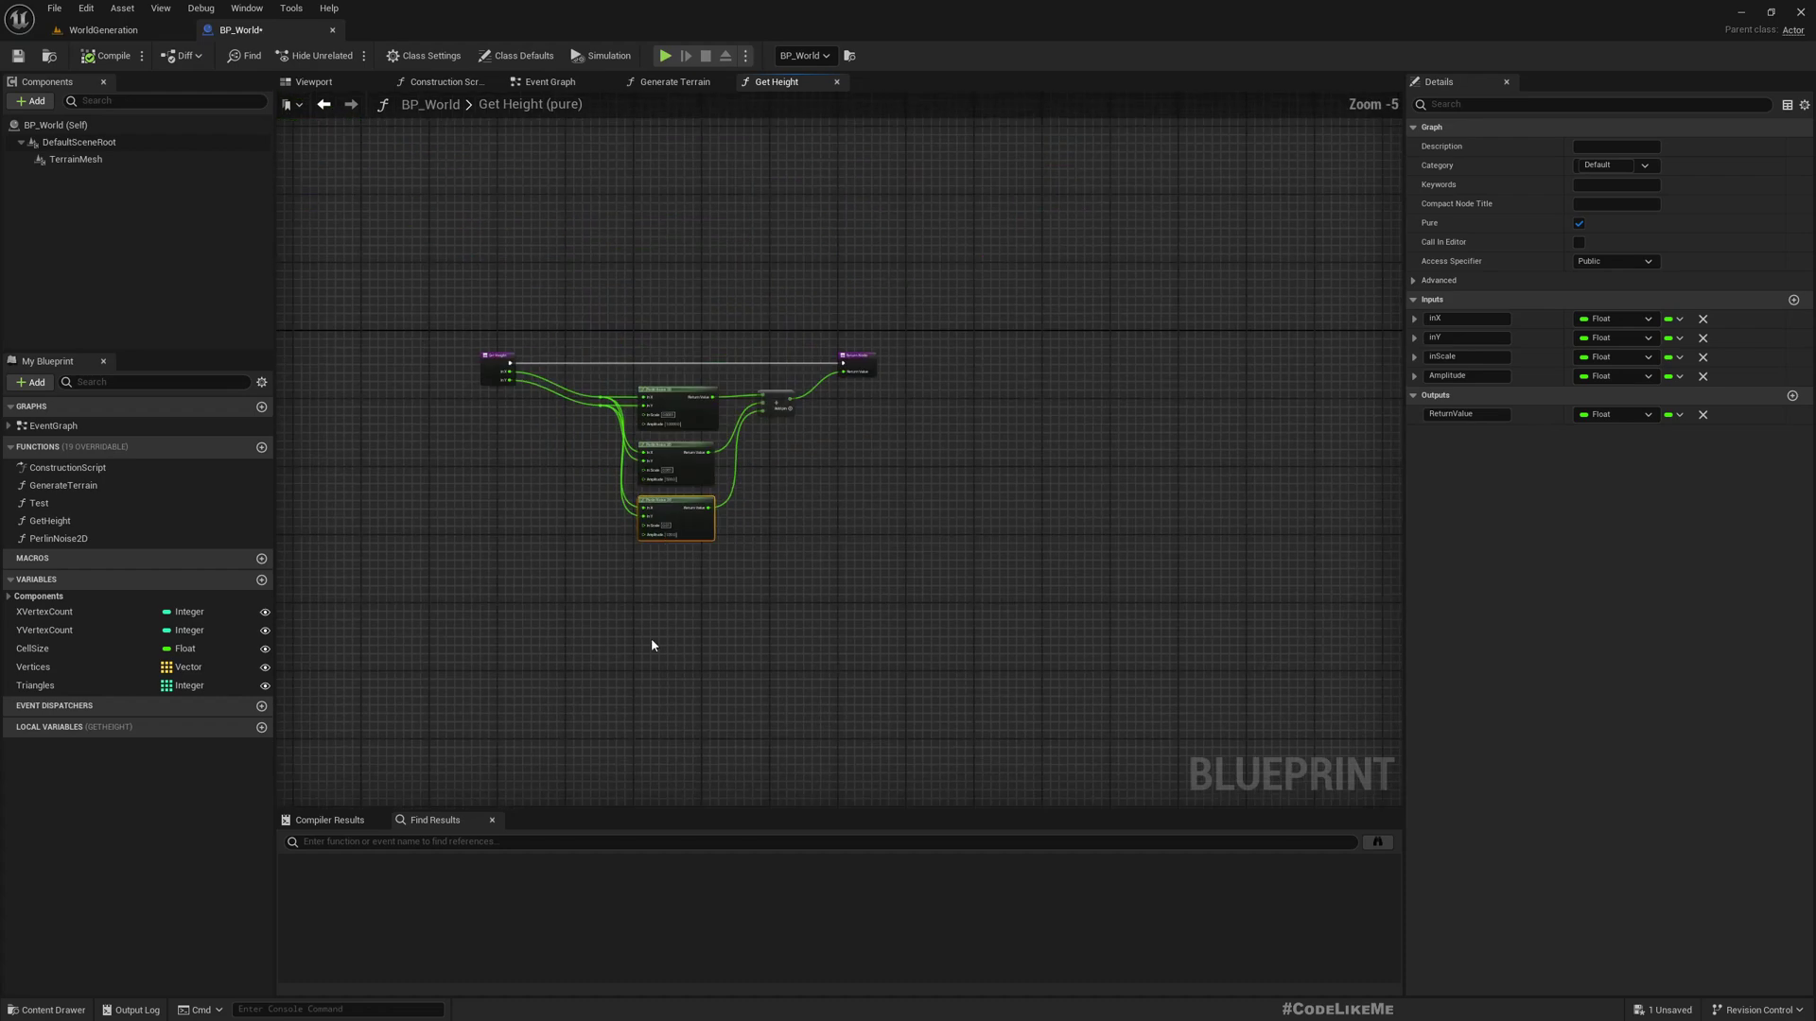
{"action": "left_click", "coordinate": [664, 83]}
{"action": "right_click_drag", "start_coordinate": [730, 553], "coordinate": [667, 381]}
{"action": "scroll", "coordinate": [701, 364], "scroll_direction": "down", "scroll_amount": 4}
{"action": "scroll", "coordinate": [709, 435], "scroll_direction": "up", "scroll_amount": 4}
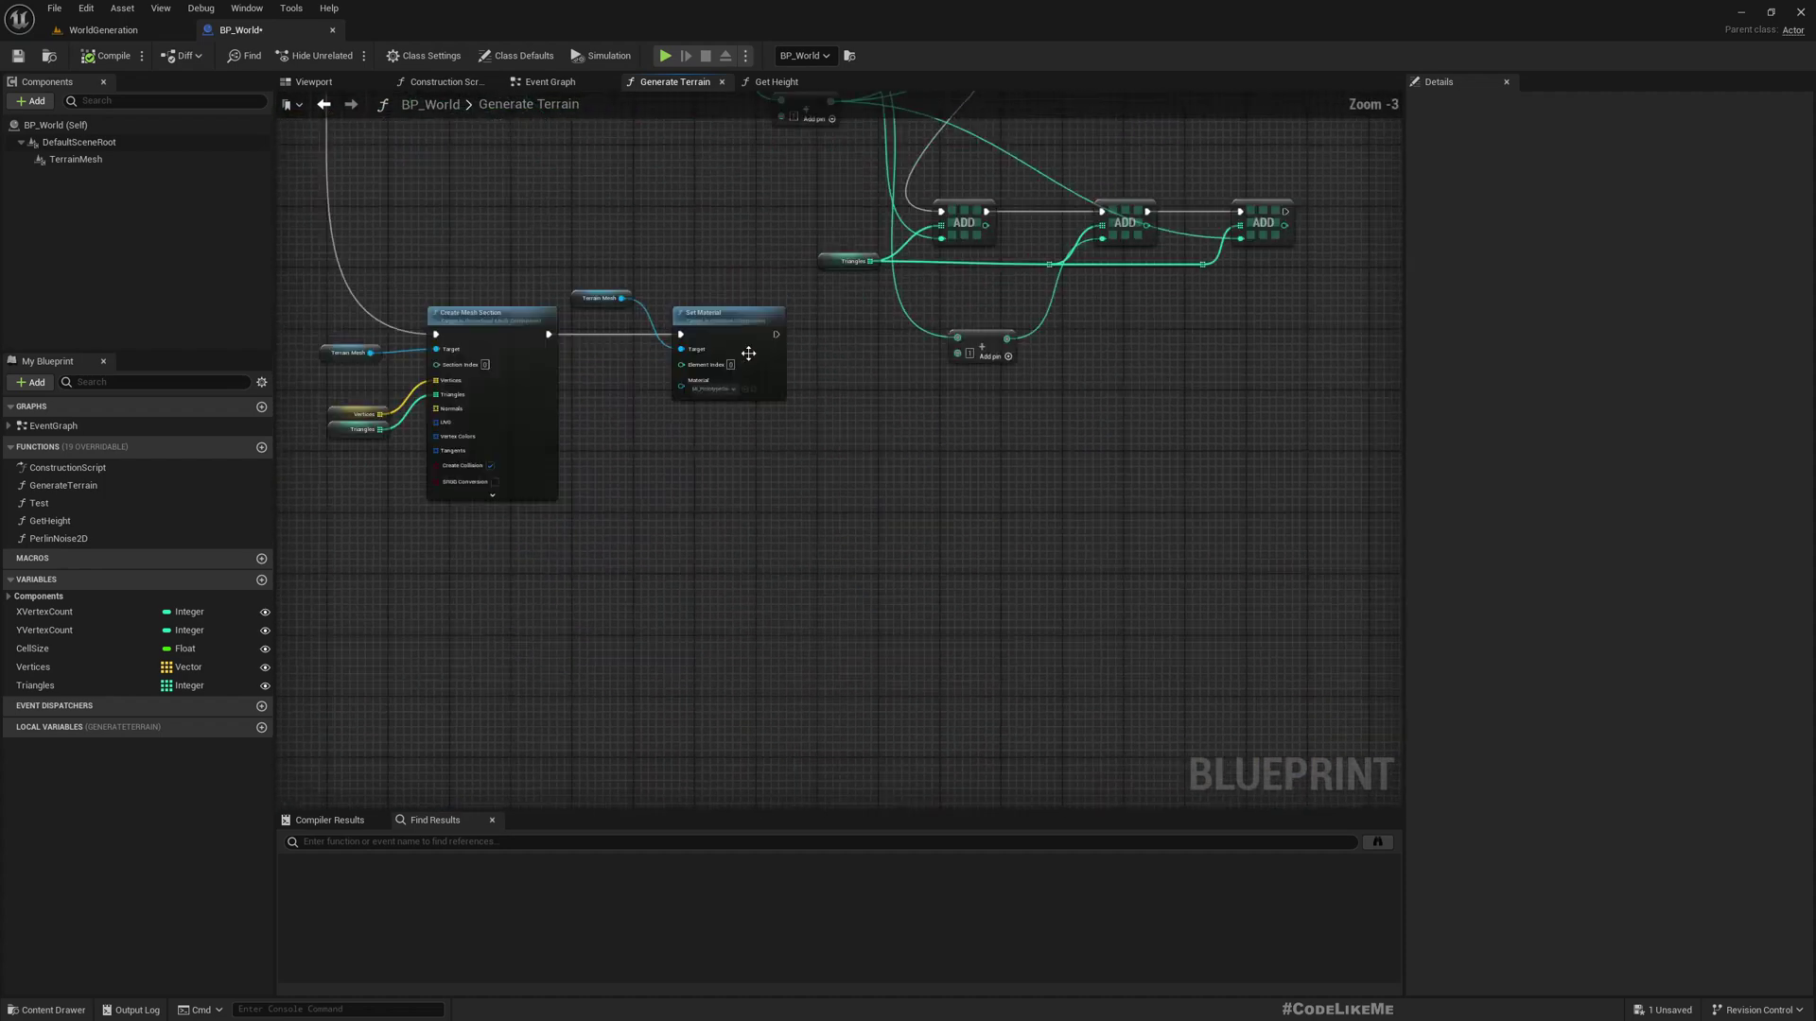
{"action": "left_click", "coordinate": [121, 28]}
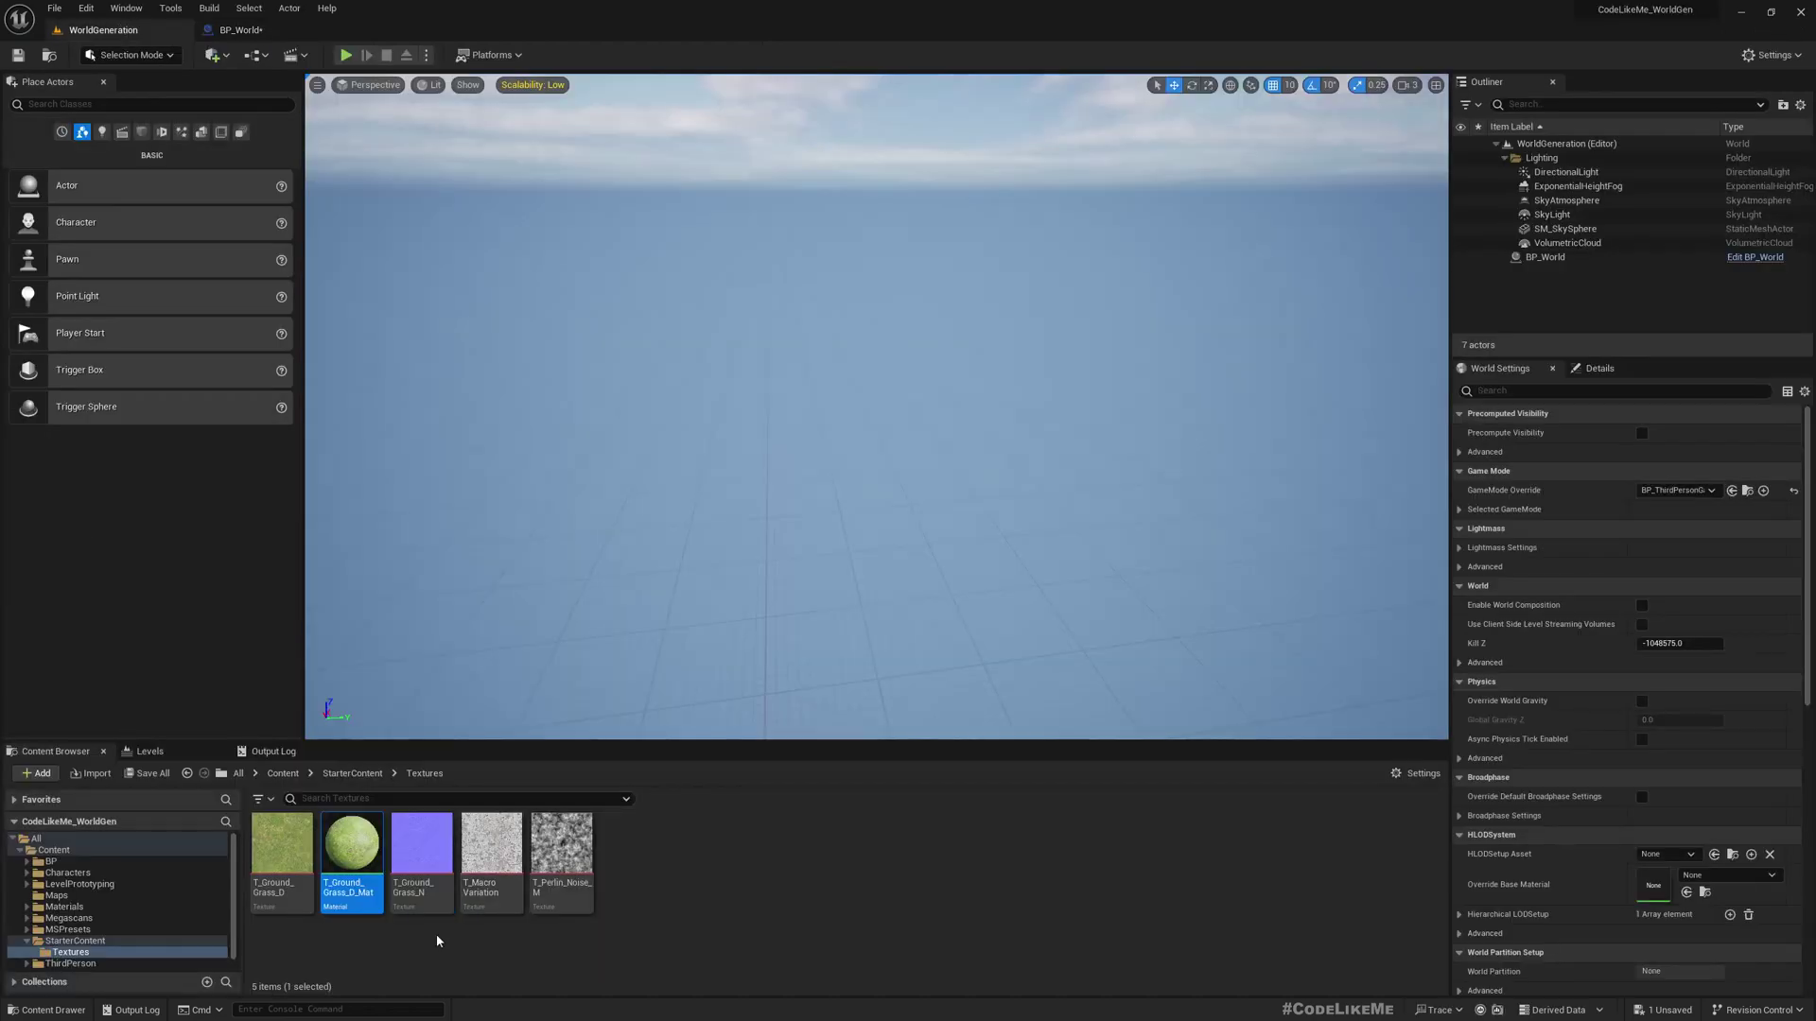
{"action": "left_click", "coordinate": [259, 32]}
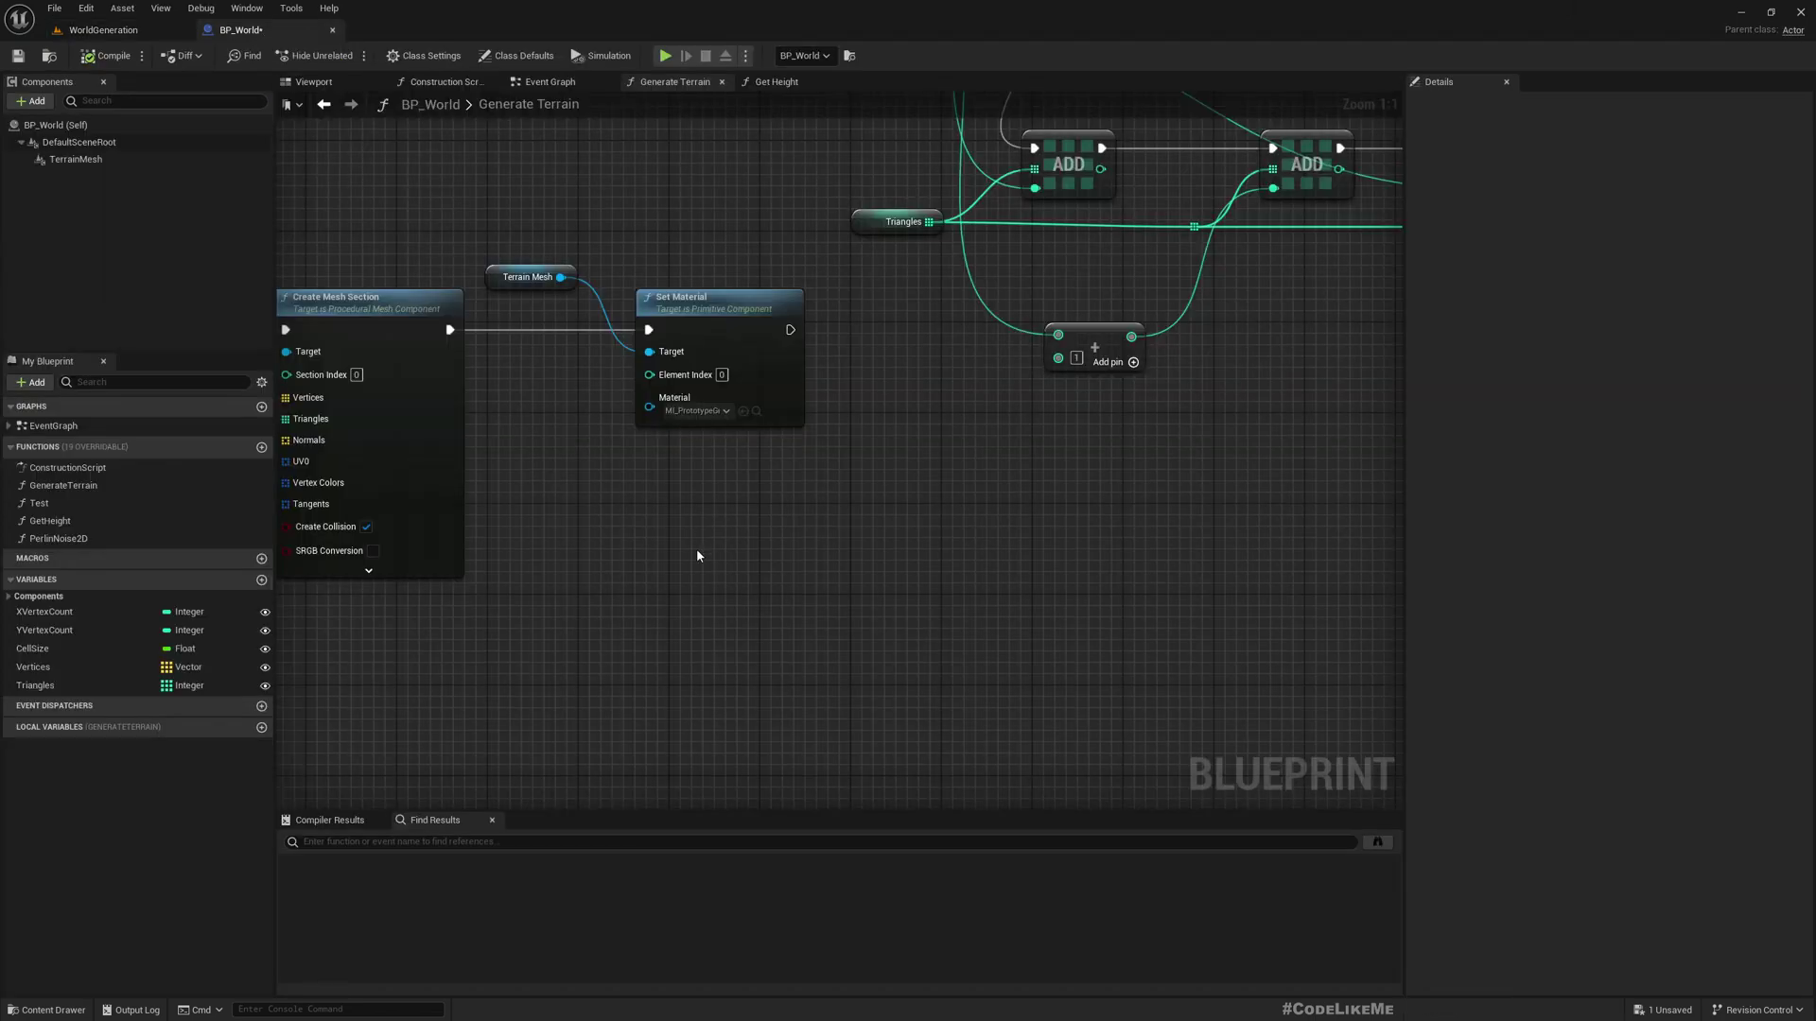
{"action": "left_click", "coordinate": [743, 412]}
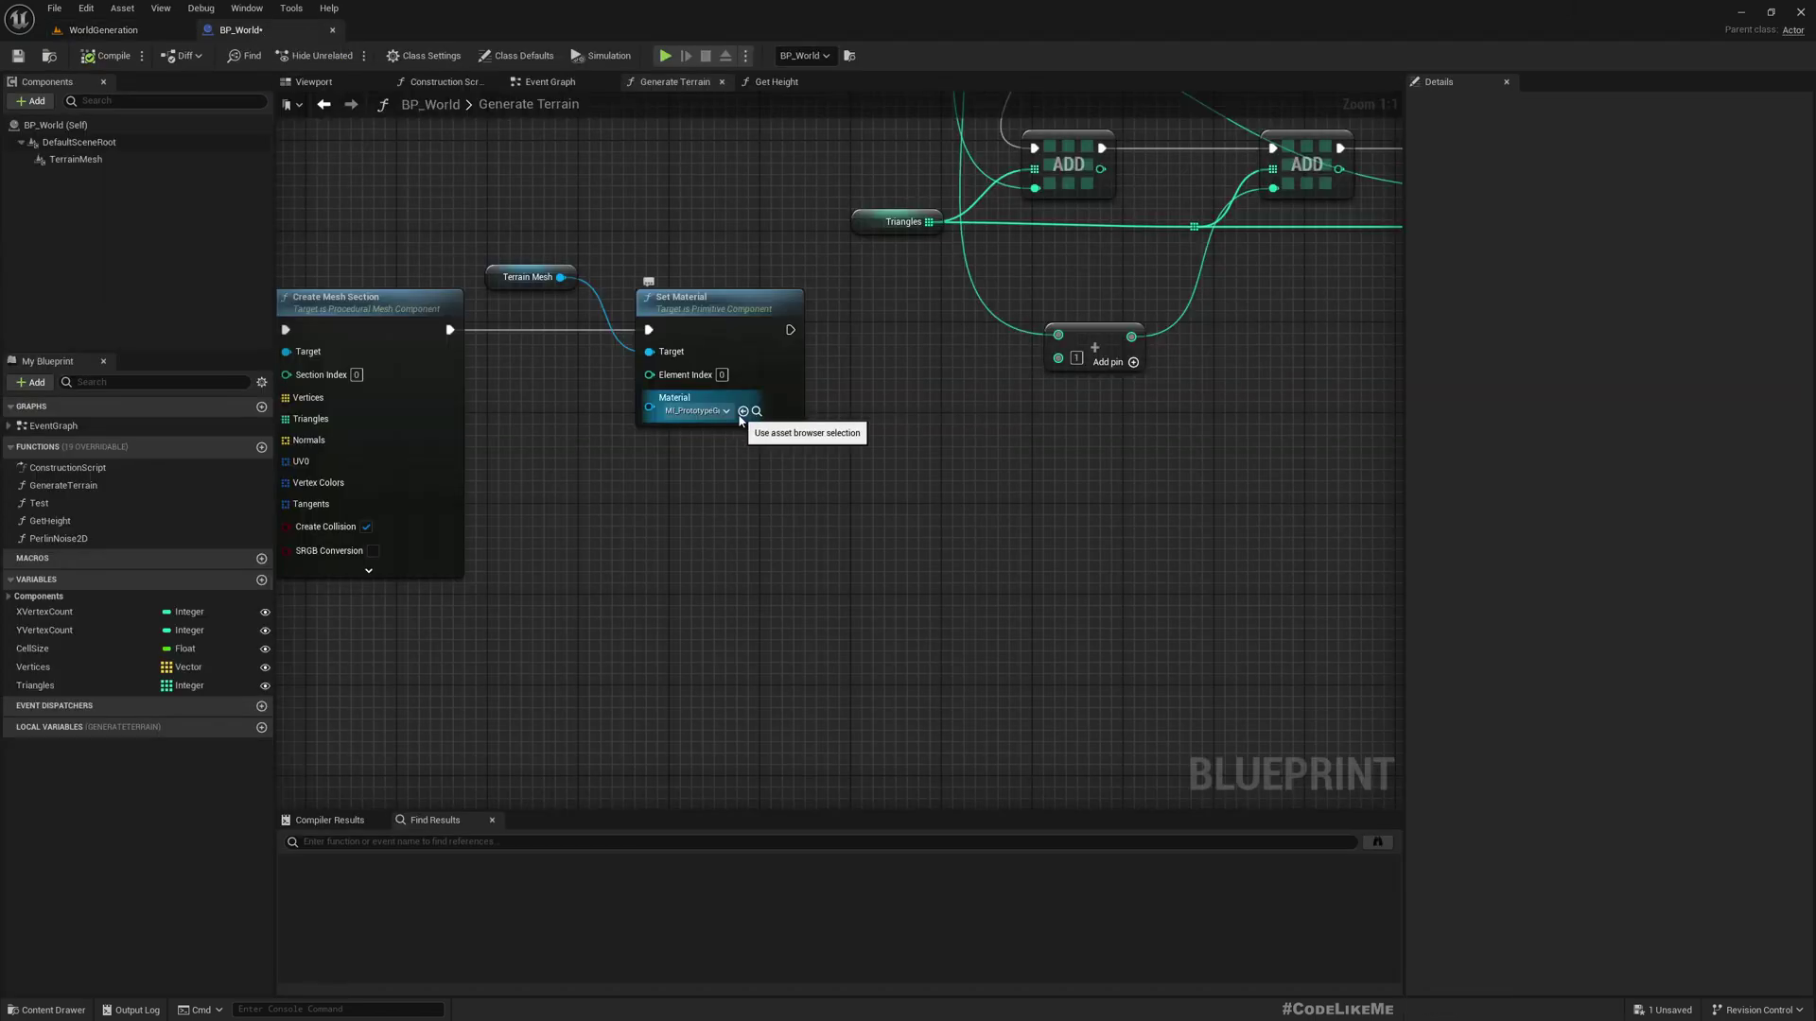
Step: Play the WorldGeneration level to check the grass material on the terrain, and end the play session
{"action": "left_click", "coordinate": [104, 29]}
{"action": "left_click", "coordinate": [346, 55]}
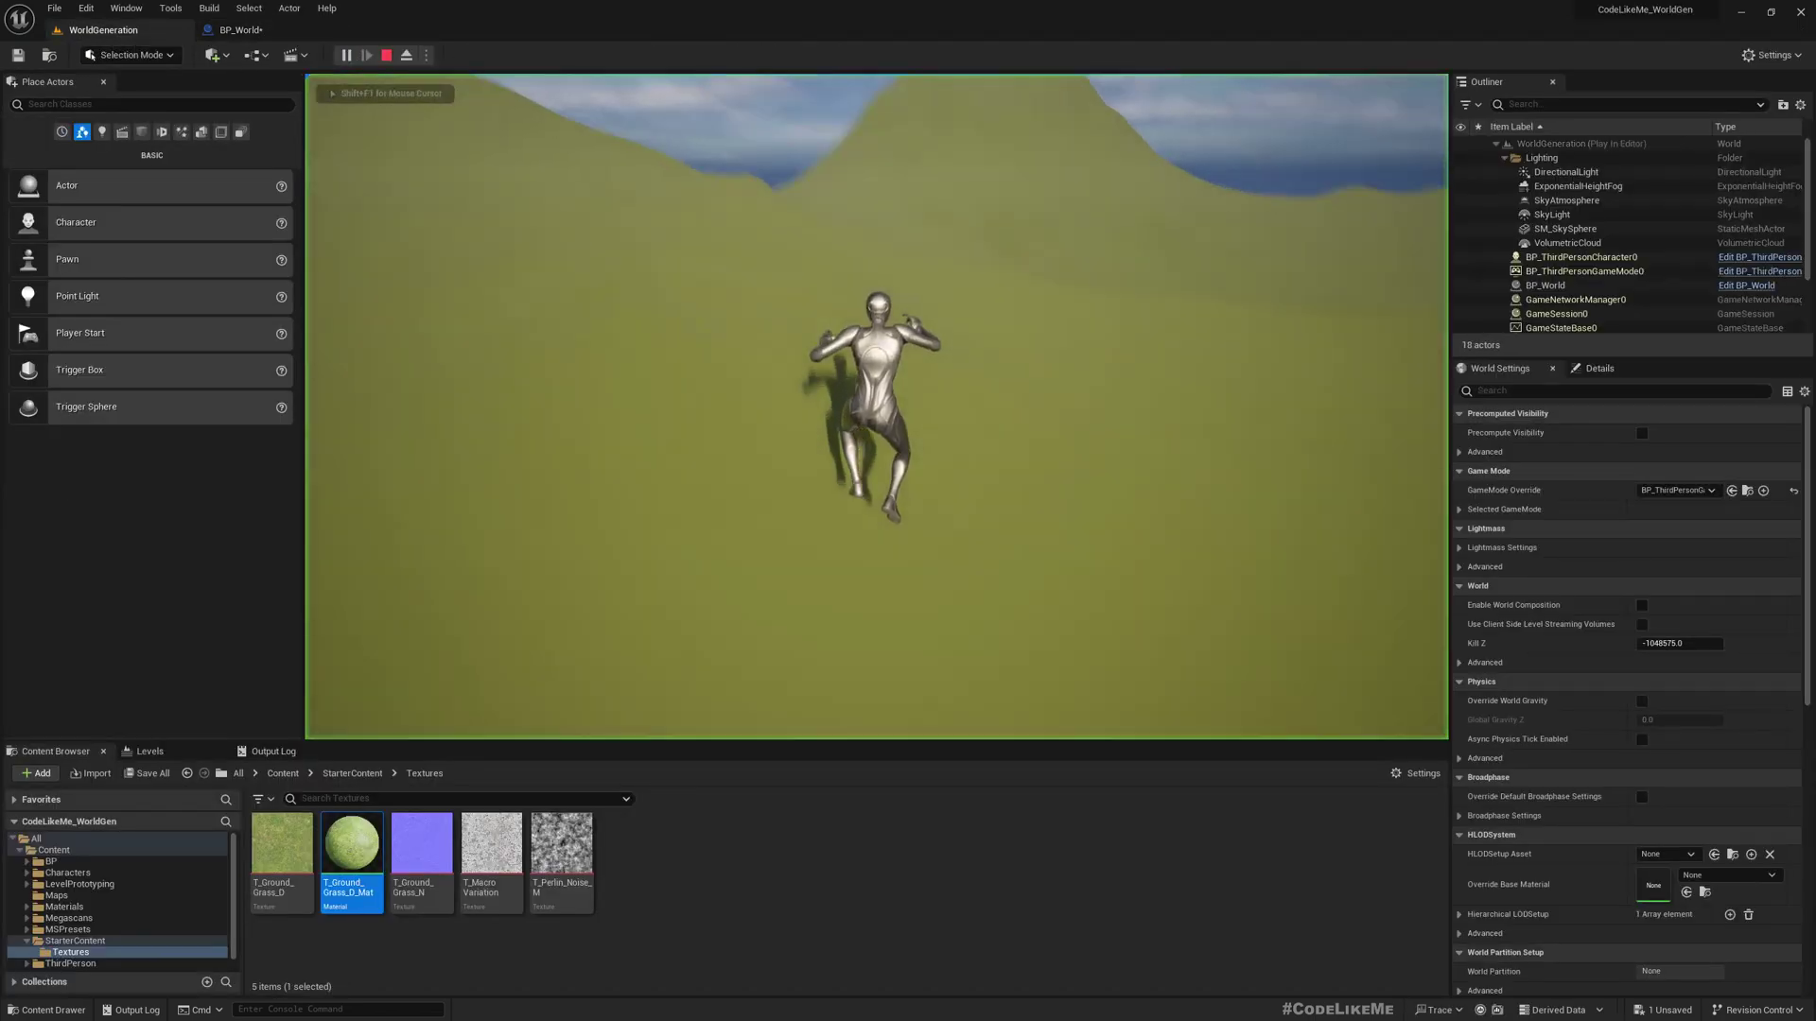
{"action": "key", "text": "w"}
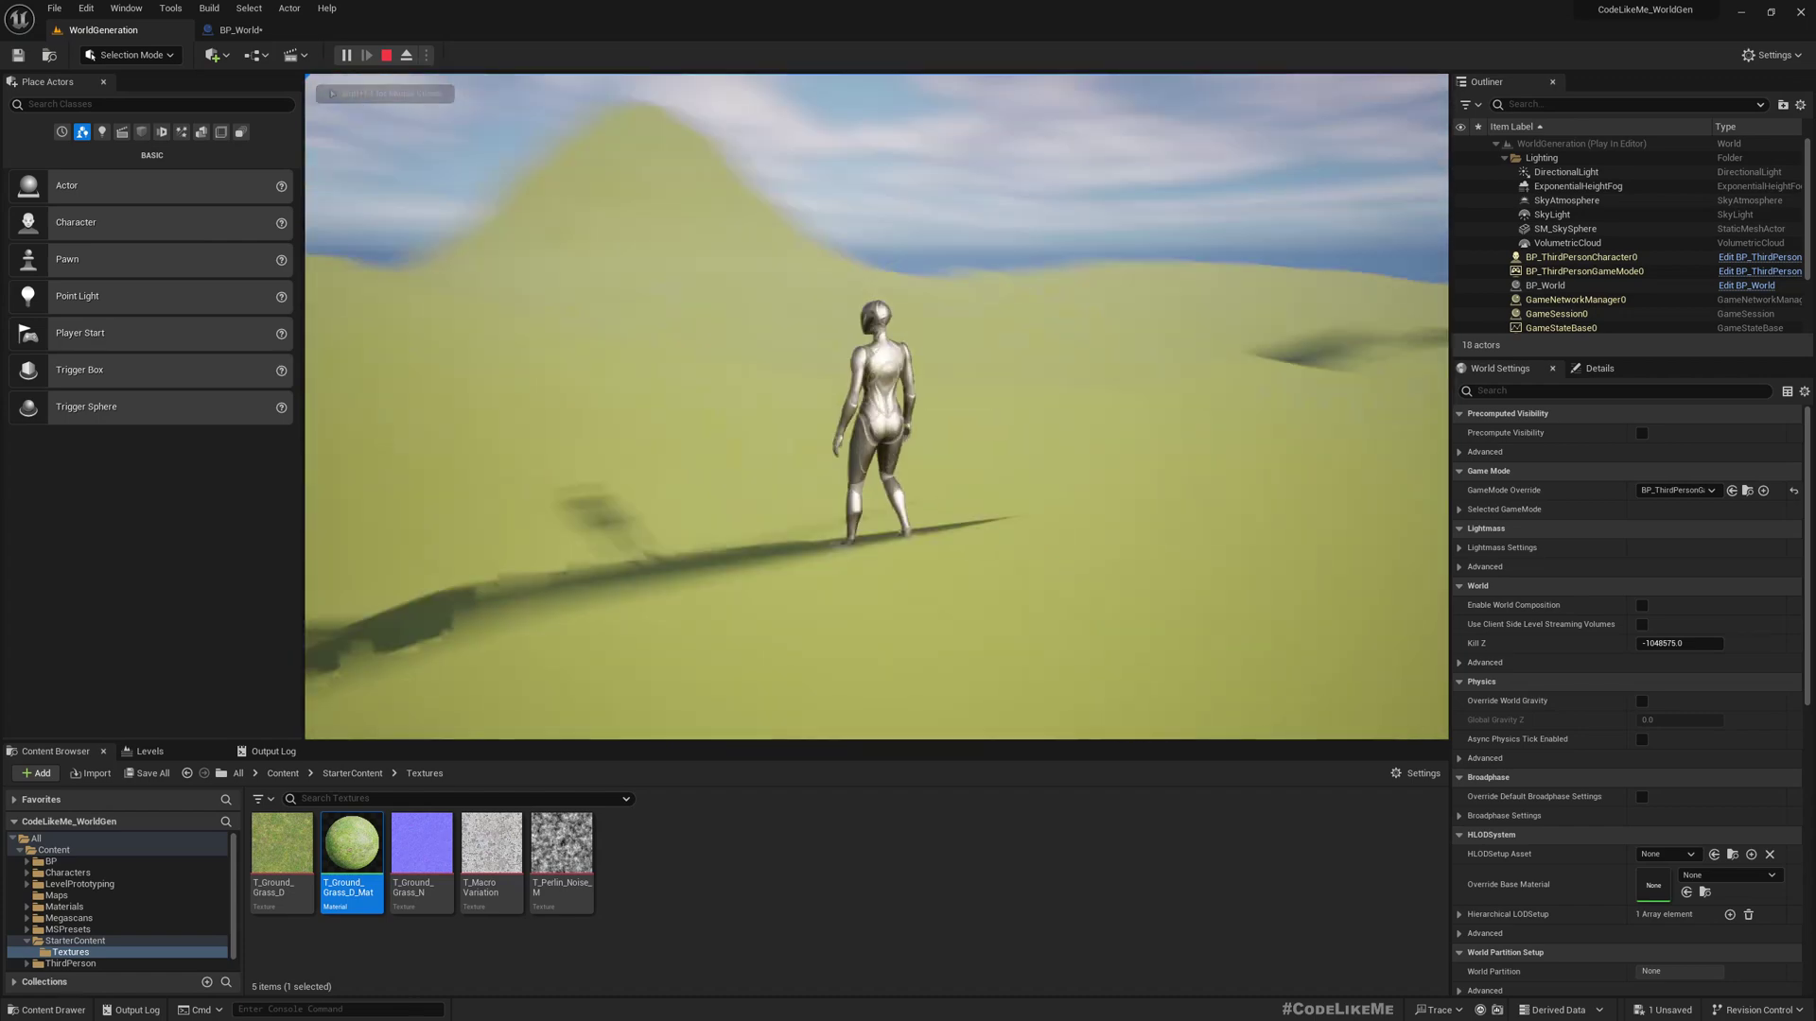
{"action": "key", "text": "Escape"}
Step: Return to BP_World's Generate Terrain graph and inspect the Create Mesh Section node
{"action": "left_click", "coordinate": [242, 29]}
{"action": "scroll", "coordinate": [790, 534], "scroll_direction": "down", "scroll_amount": 3}
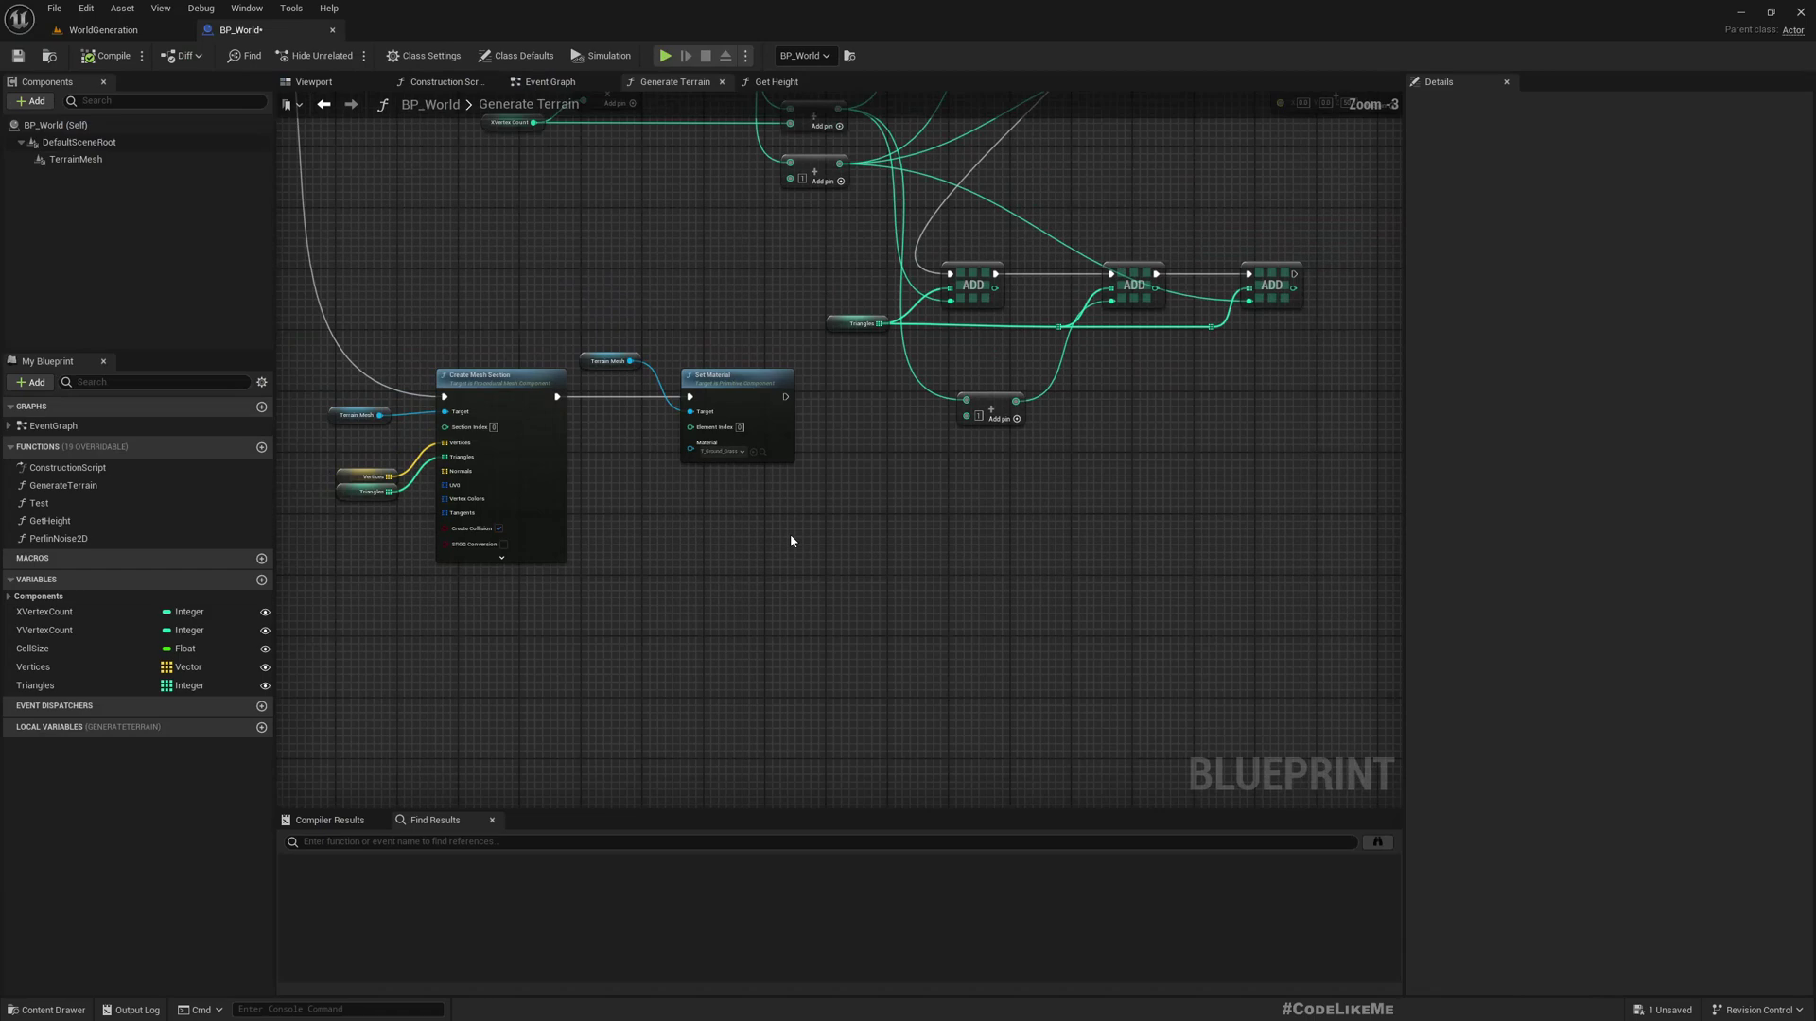
{"action": "right_click_drag", "start_coordinate": [523, 519], "coordinate": [798, 527]}
{"action": "scroll", "coordinate": [791, 526], "scroll_direction": "up", "scroll_amount": 3}
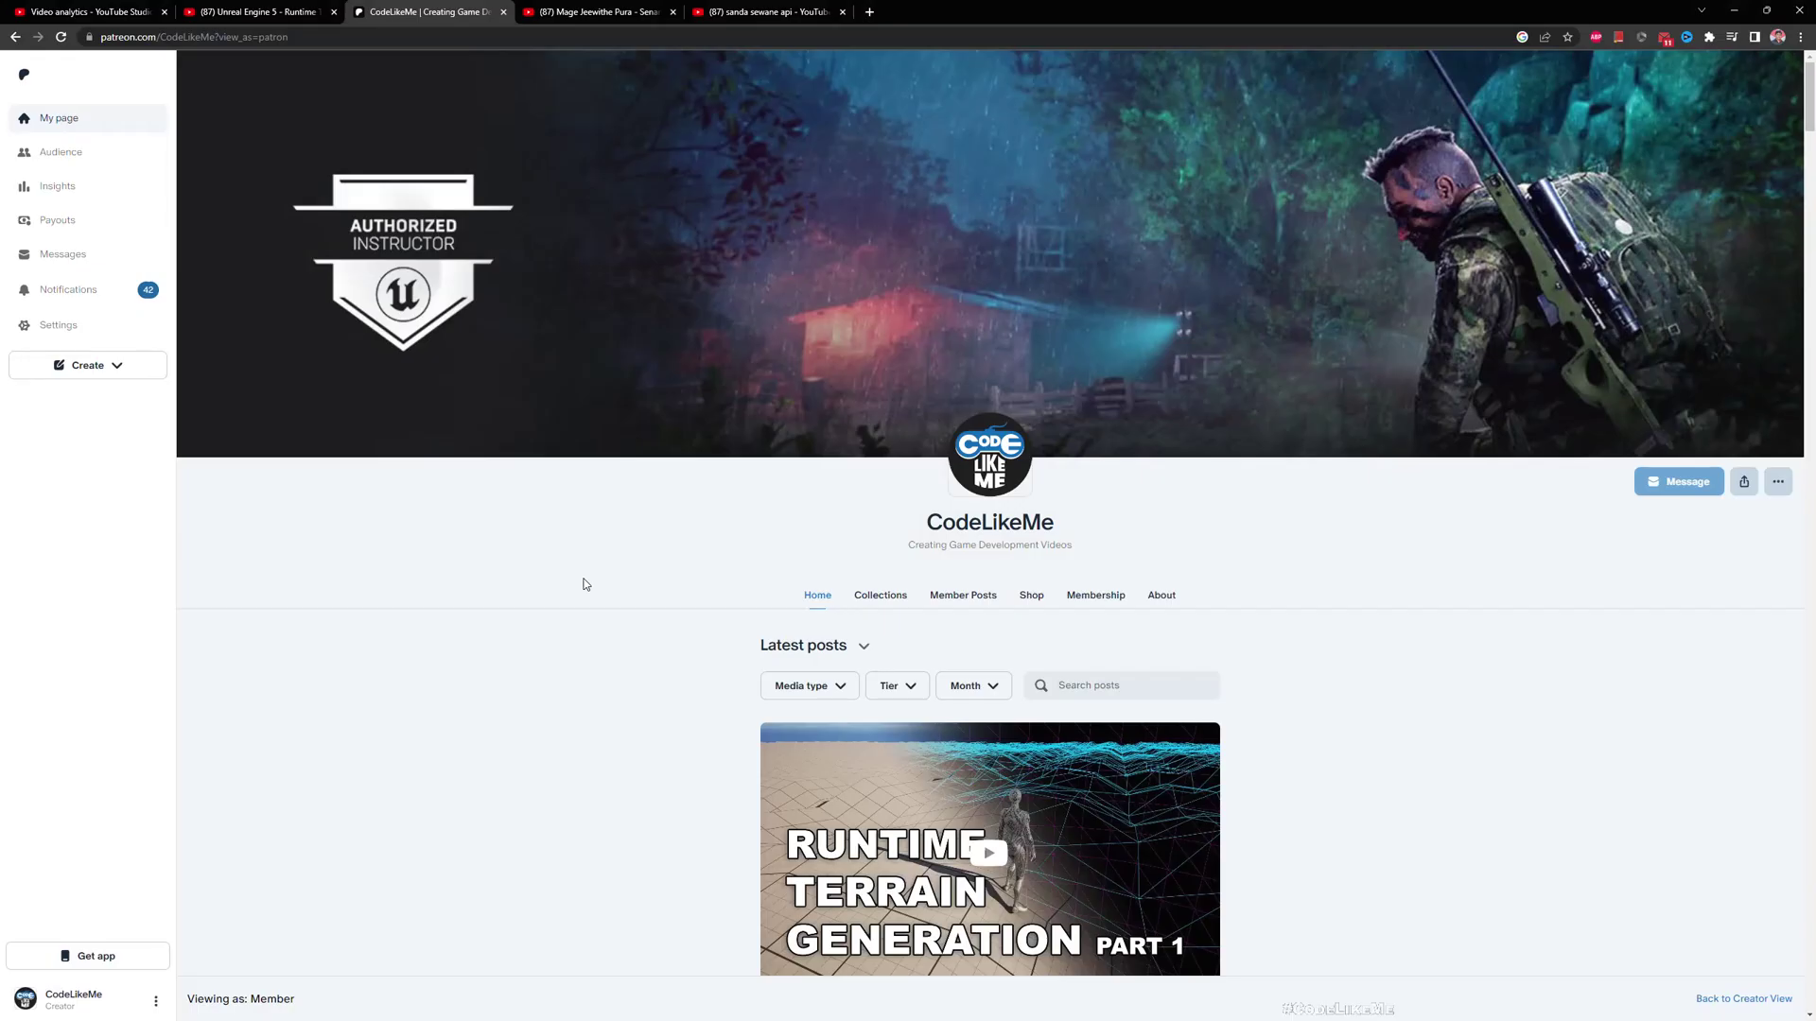
Step: Browse the latest posts on the CodeLikeMe Patreon page in full screen
{"action": "scroll", "coordinate": [633, 612], "scroll_direction": "down", "scroll_amount": 2}
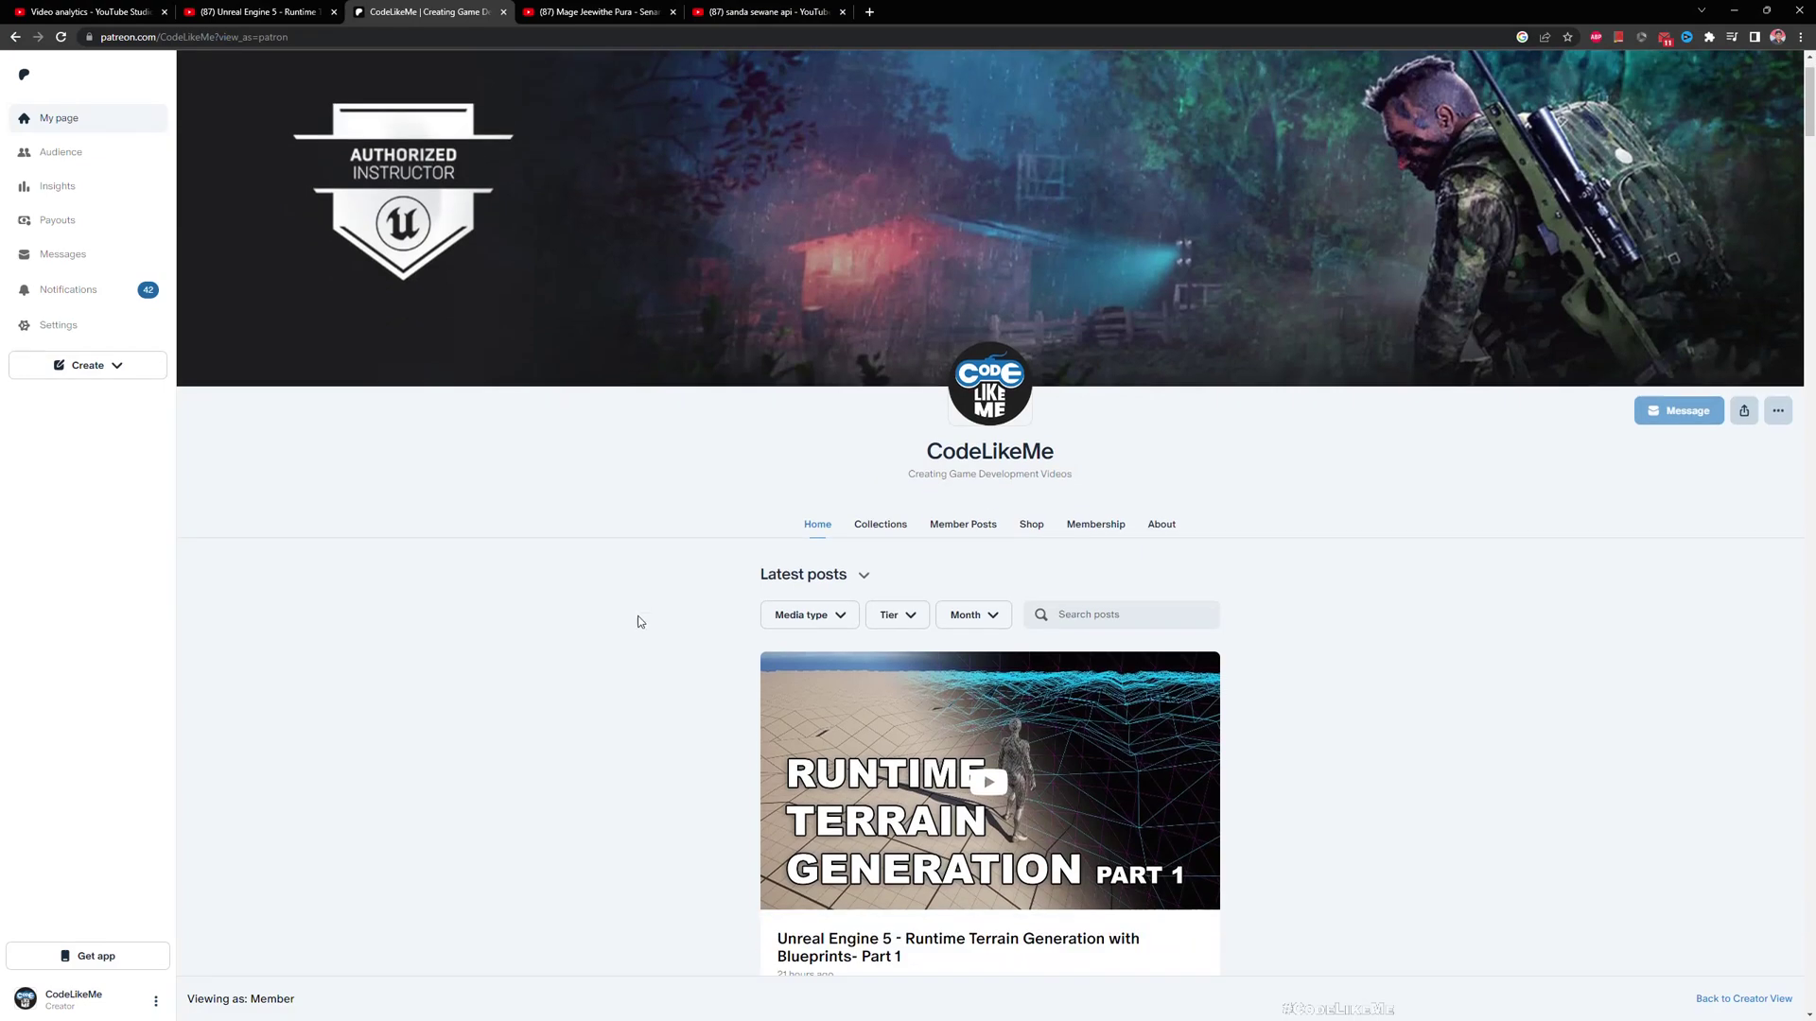
{"action": "key", "text": "F11"}
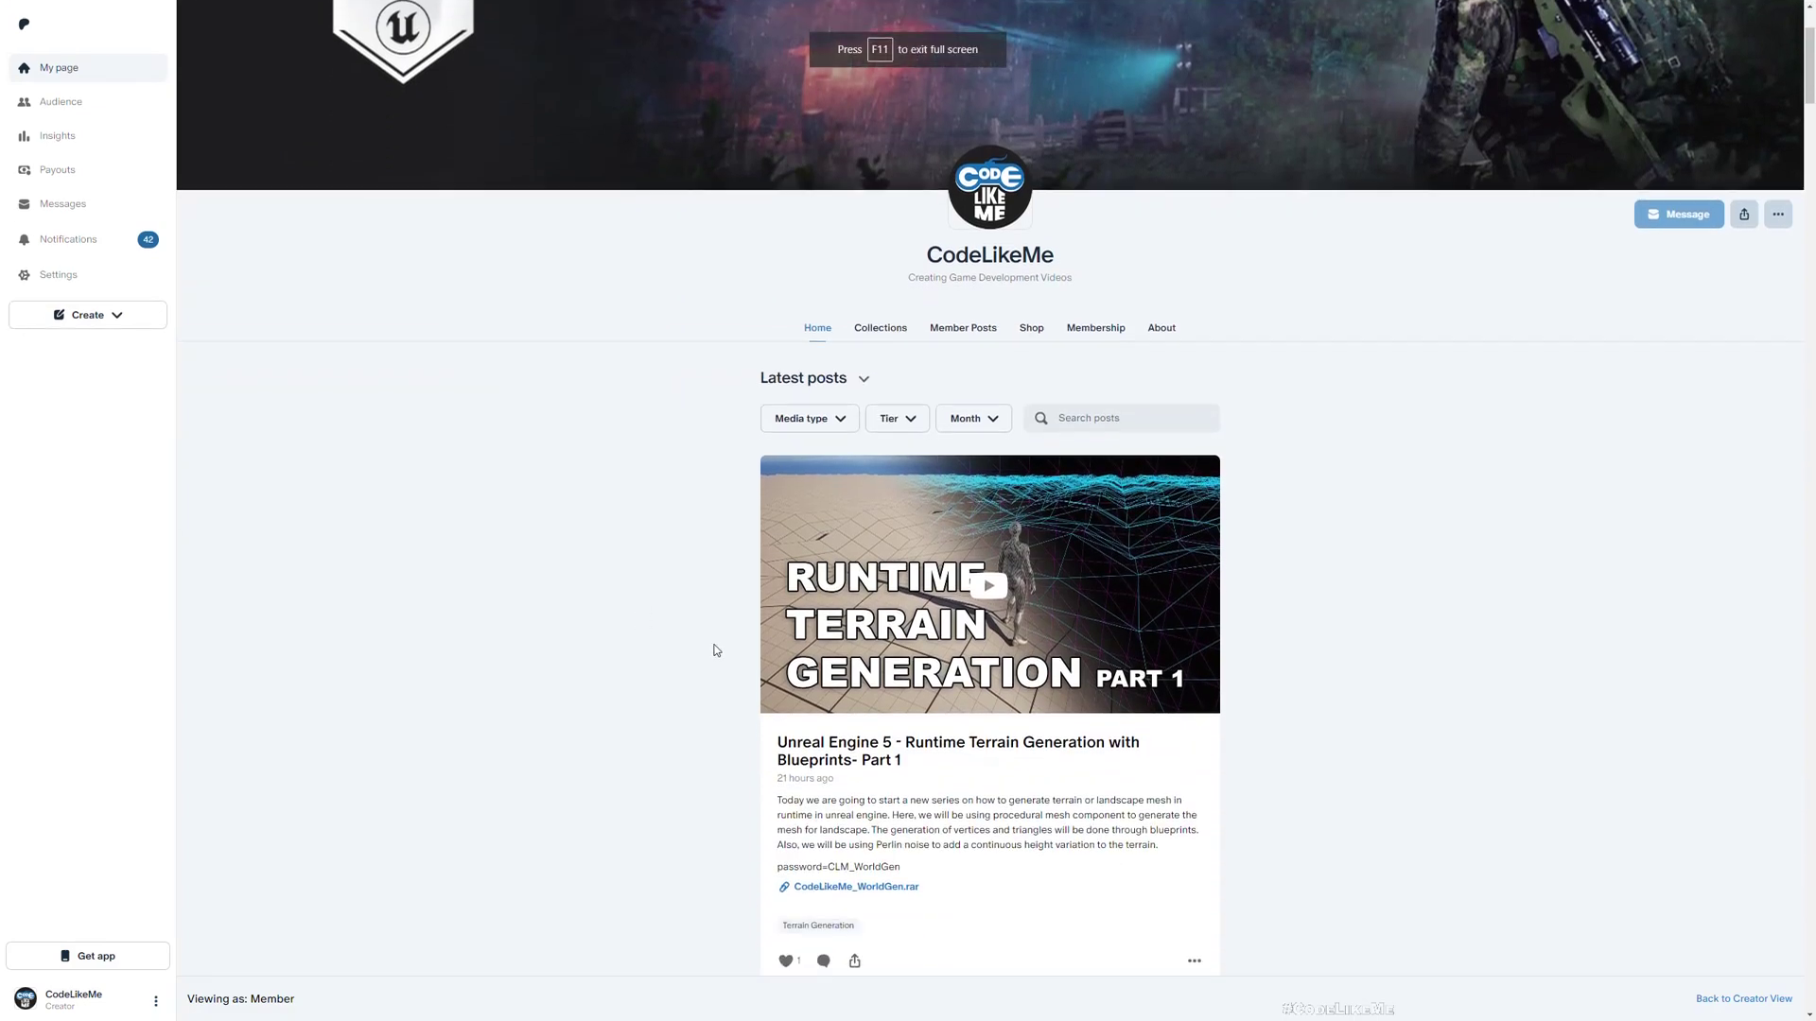
{"action": "scroll", "coordinate": [719, 649], "scroll_direction": "down", "scroll_amount": 10}
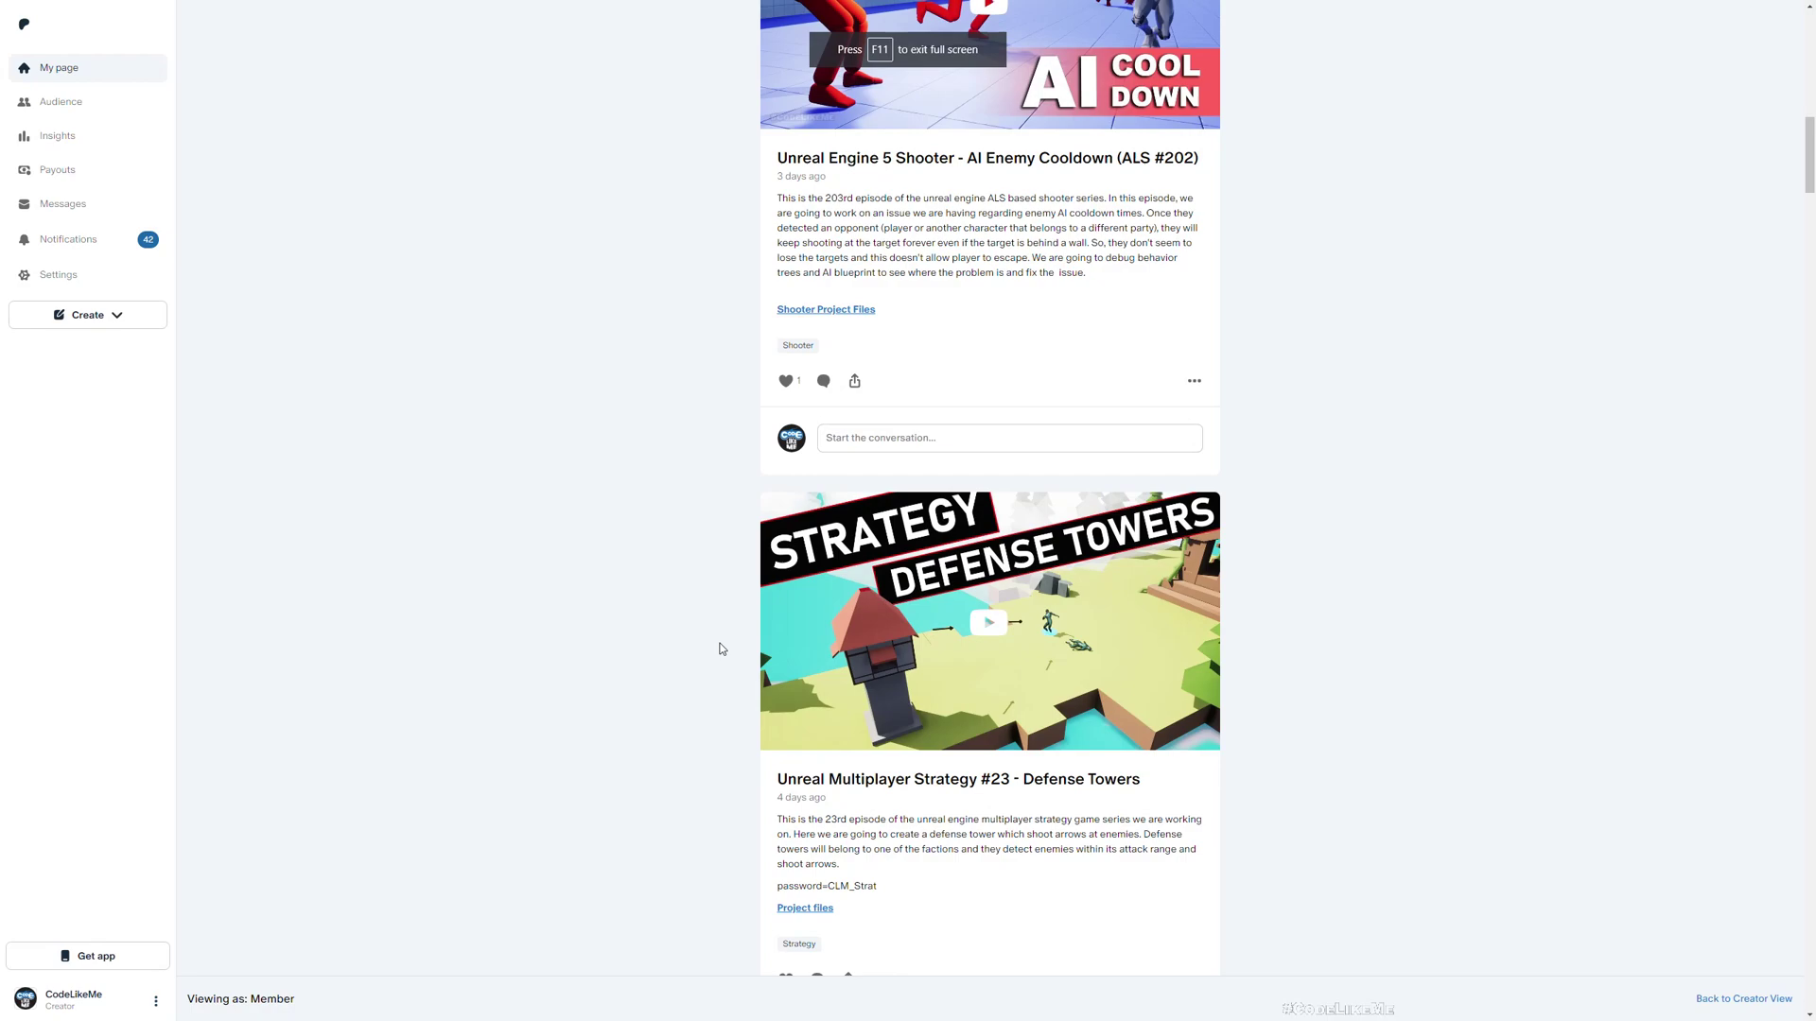
{"action": "scroll", "coordinate": [719, 649], "scroll_direction": "down", "scroll_amount": 15}
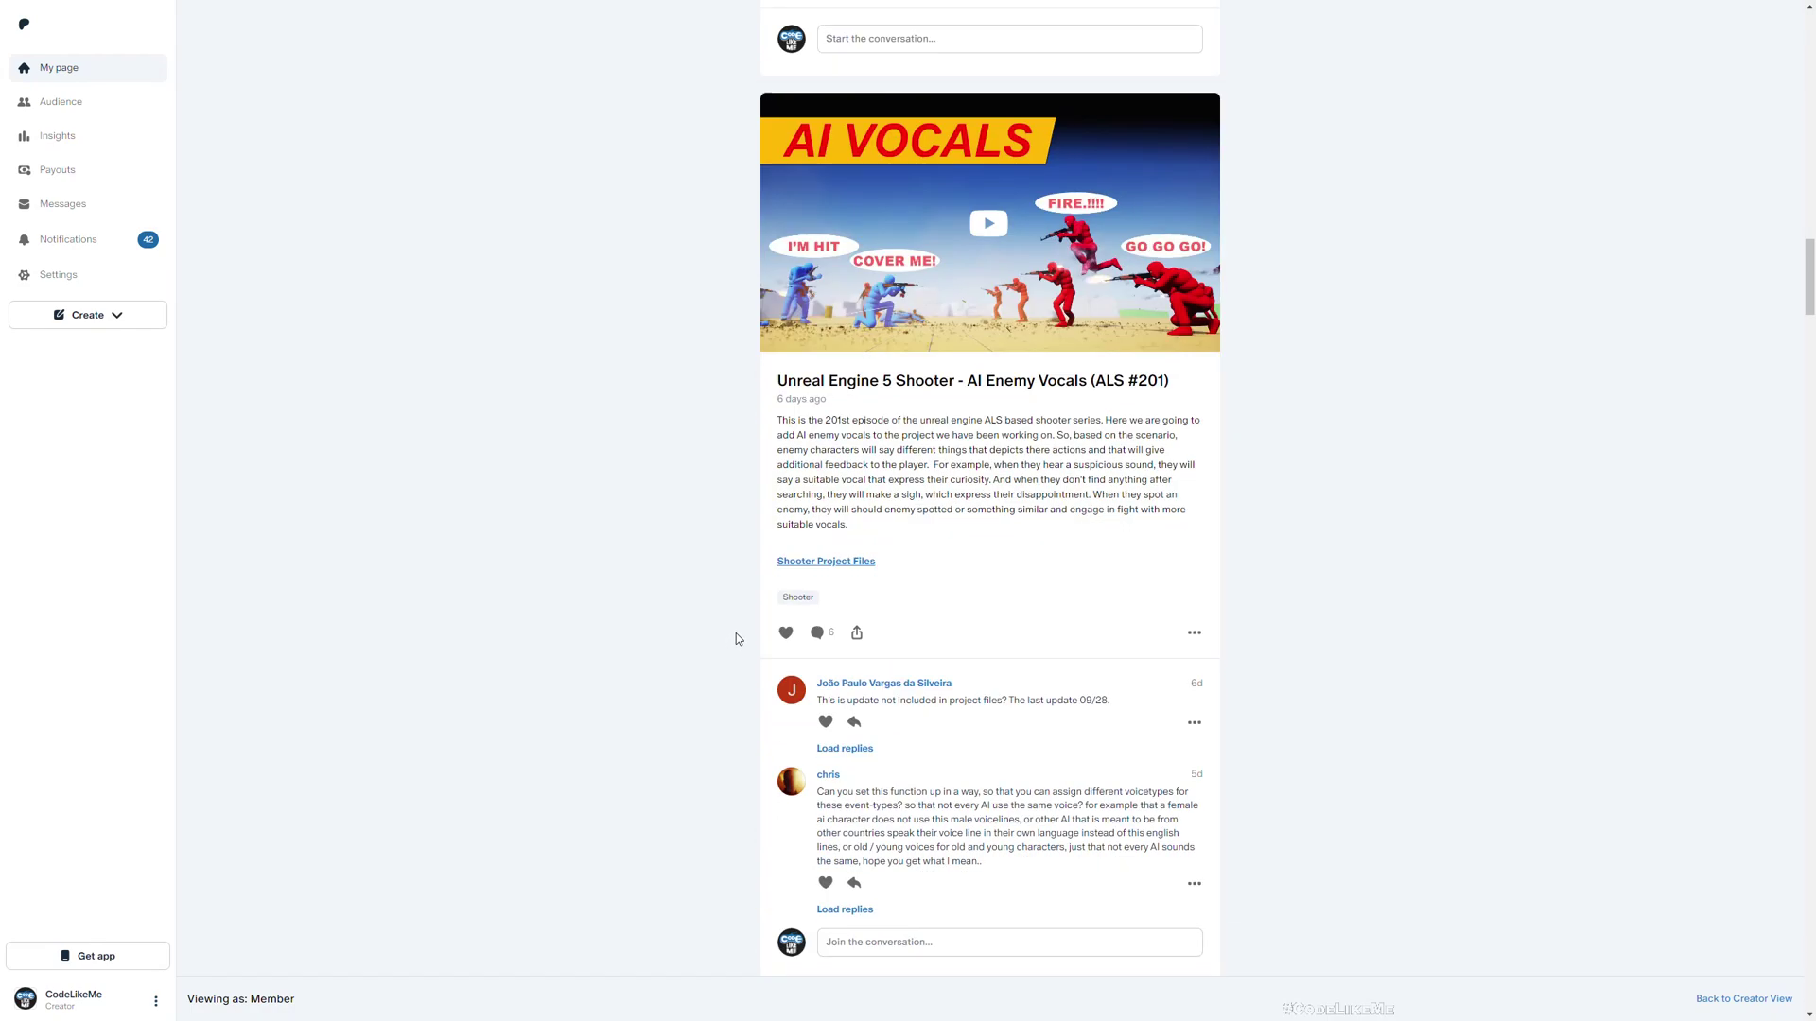
{"action": "scroll", "coordinate": [736, 632], "scroll_direction": "down", "scroll_amount": 5}
{"action": "scroll", "coordinate": [736, 633], "scroll_direction": "down", "scroll_amount": 9}
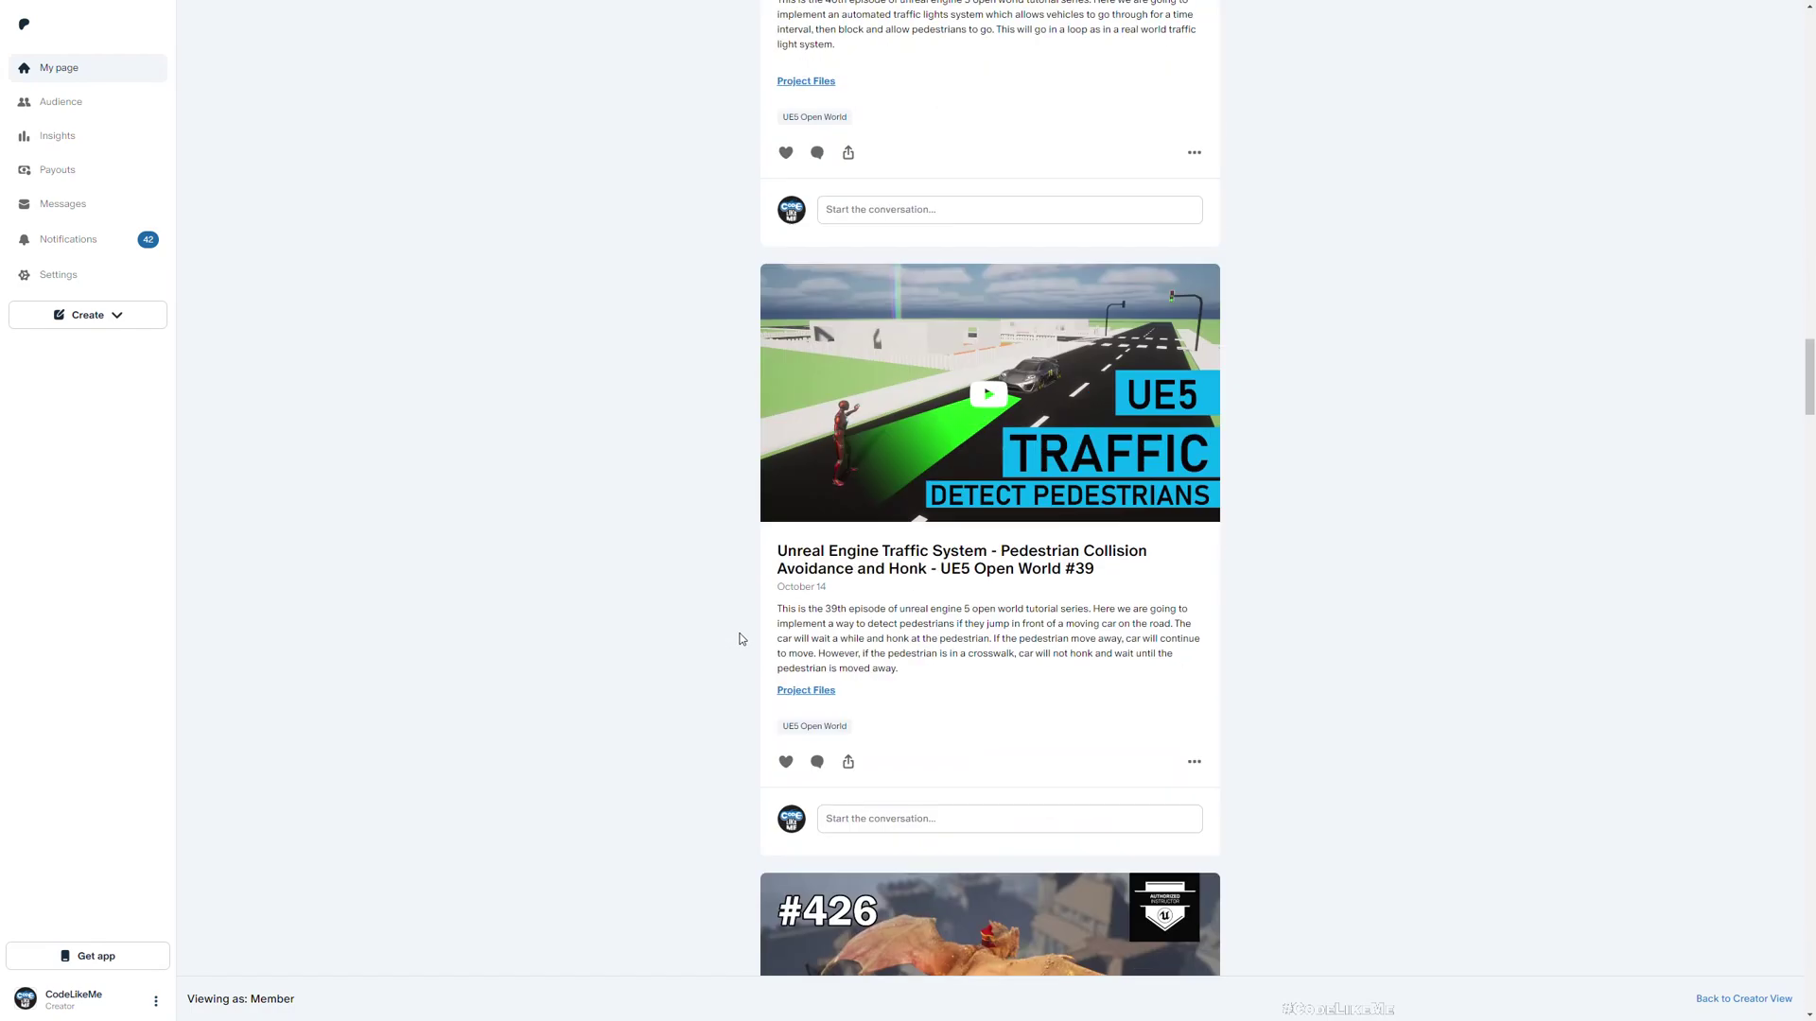
{"action": "scroll", "coordinate": [740, 638], "scroll_direction": "down", "scroll_amount": 18}
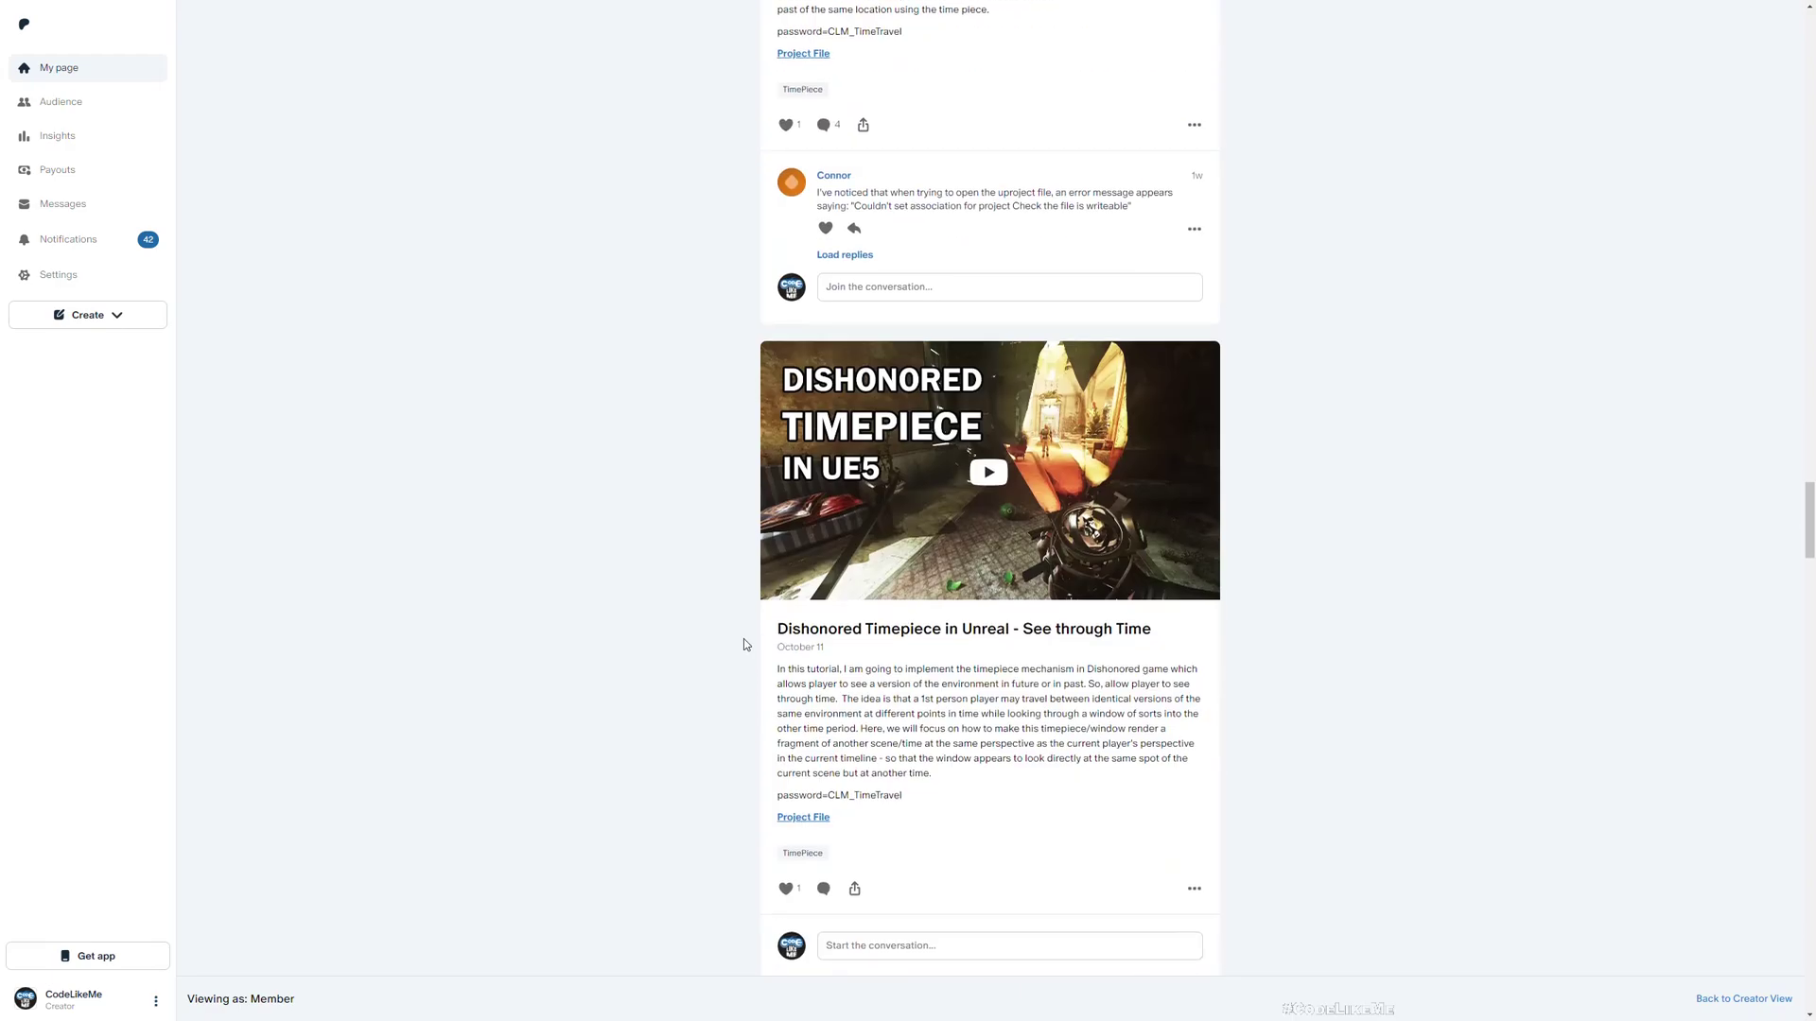